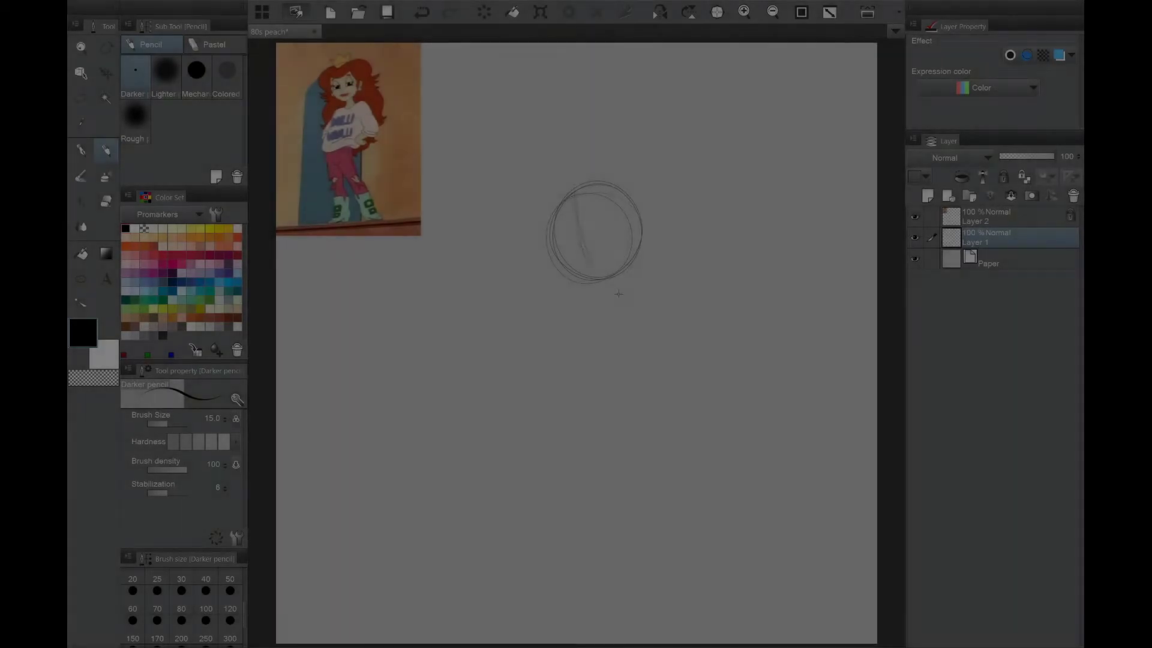
Step: Sketch the head guides over the circle: a curved centre line, an eye line, the angular jaw and a round ear
{"action": "left_click_drag", "start_coordinate": [510, 60], "coordinate": [555, 297]}
{"action": "mouse_move", "coordinate": [480, 243]}
{"action": "left_mouse_down"}
{"action": "mouse_move", "coordinate": [486, 282]}
{"action": "mouse_move", "coordinate": [564, 315]}
{"action": "left_mouse_up"}
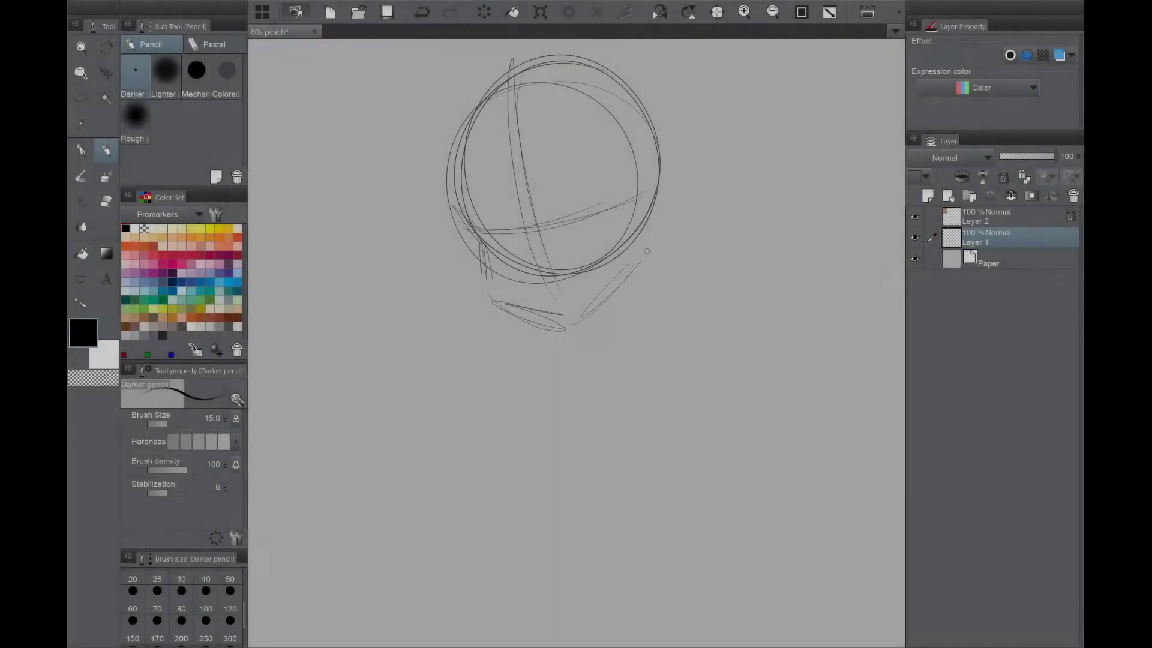
{"action": "left_click_drag", "start_coordinate": [663, 198], "coordinate": [582, 318]}
{"action": "left_click_drag", "start_coordinate": [522, 168], "coordinate": [570, 321]}
{"action": "left_click_drag", "start_coordinate": [645, 144], "coordinate": [657, 216]}
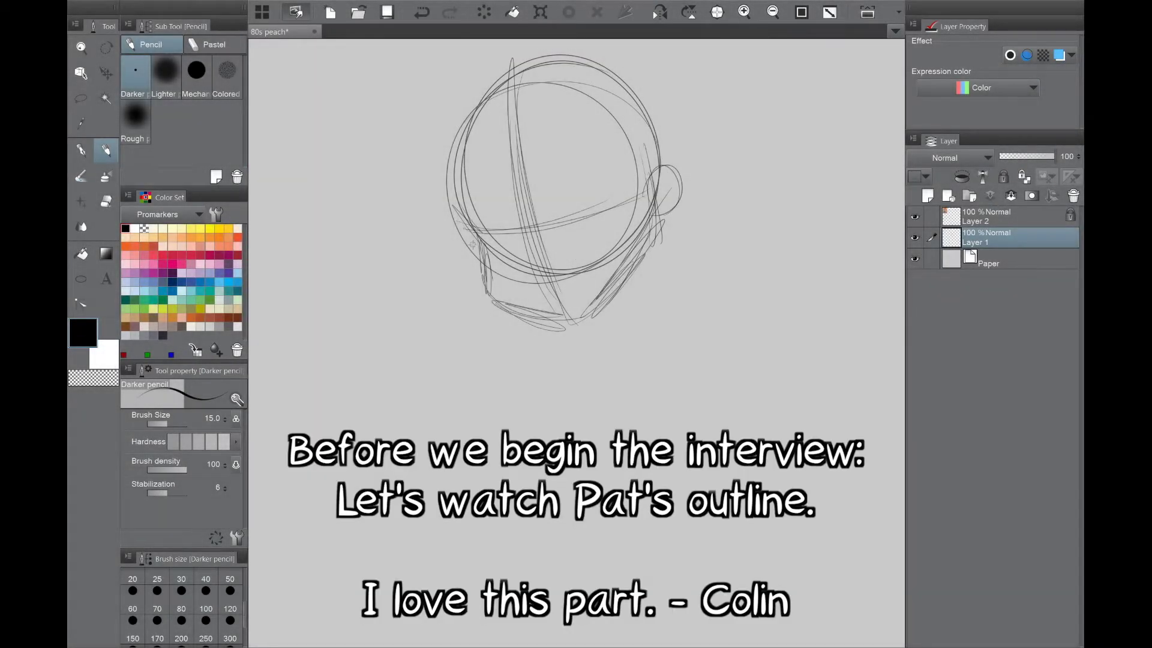
{"action": "left_click_drag", "start_coordinate": [474, 240], "coordinate": [648, 192]}
{"action": "left_click_drag", "start_coordinate": [510, 129], "coordinate": [555, 297]}
Step: Sketch two oval eyes on the eye line, one on each side of the face's centre line
{"action": "scroll", "coordinate": [655, 298], "scroll_direction": "down", "scroll_amount": 3}
{"action": "scroll", "coordinate": [656, 297], "scroll_direction": "up", "scroll_amount": 3}
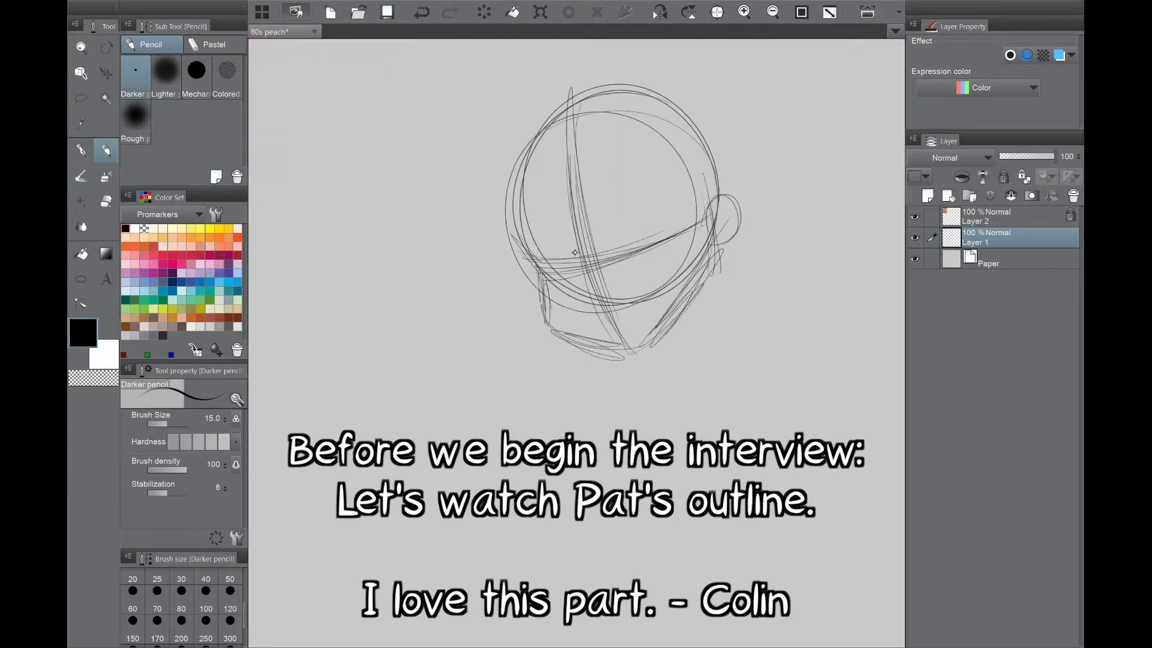
{"action": "left_click_drag", "start_coordinate": [558, 237], "coordinate": [555, 240]}
{"action": "left_click_drag", "start_coordinate": [621, 216], "coordinate": [618, 219]}
Step: Sketch the neck and the slanted shoulder shape below the head, with circles for the shoulder joints
{"action": "scroll", "coordinate": [630, 288], "scroll_direction": "down", "scroll_amount": 3}
{"action": "left_click_drag", "start_coordinate": [635, 294], "coordinate": [629, 303]}
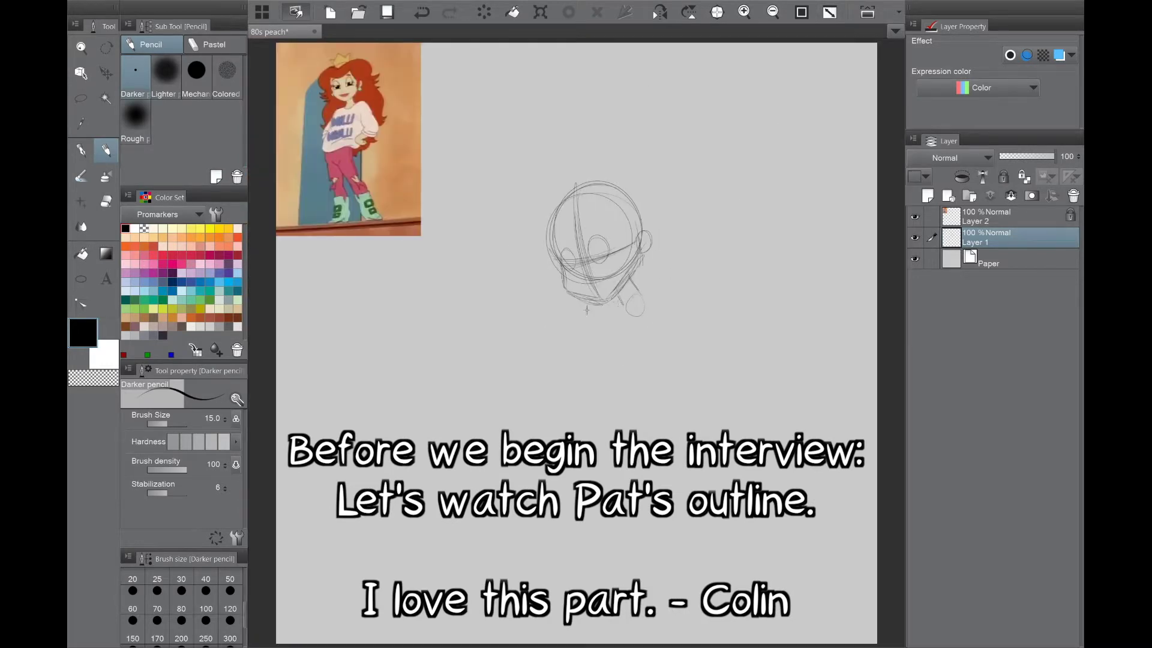
{"action": "left_click_drag", "start_coordinate": [690, 272], "coordinate": [595, 312]}
Step: Draw a small round iris inside each eye, undoing a stray stroke
{"action": "scroll", "coordinate": [597, 304], "scroll_direction": "up", "scroll_amount": 3}
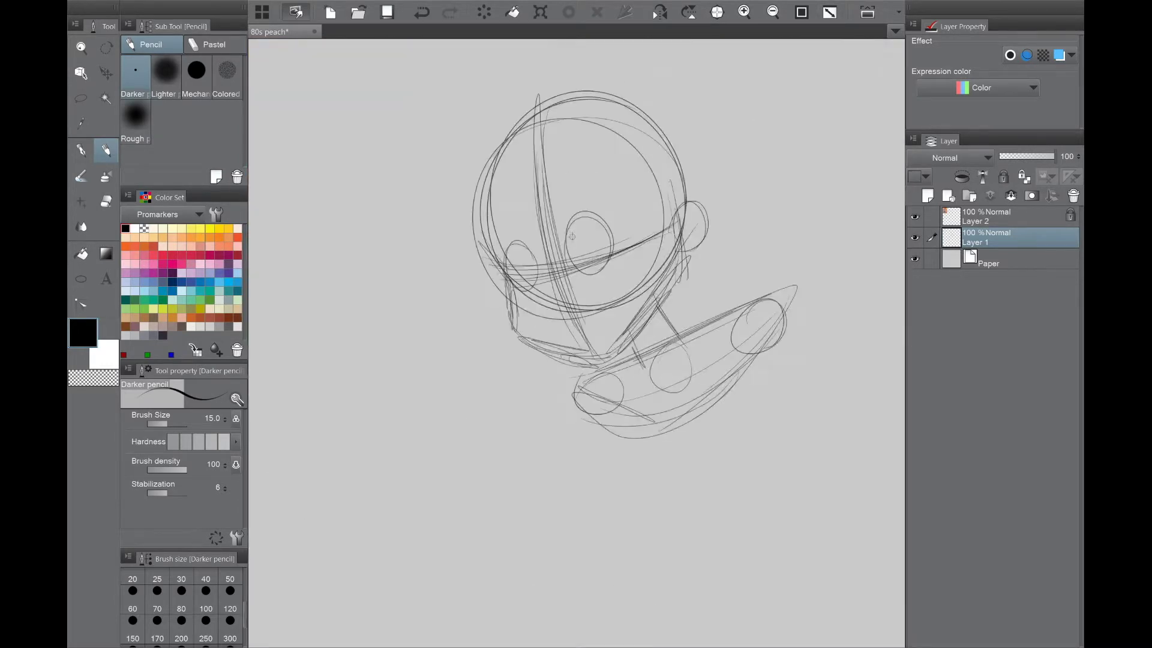
{"action": "mouse_move", "coordinate": [510, 267]}
{"action": "left_mouse_down"}
{"action": "mouse_move", "coordinate": [609, 252]}
{"action": "mouse_move", "coordinate": [498, 294]}
{"action": "left_mouse_up"}
{"action": "key", "text": "ctrl+z"}
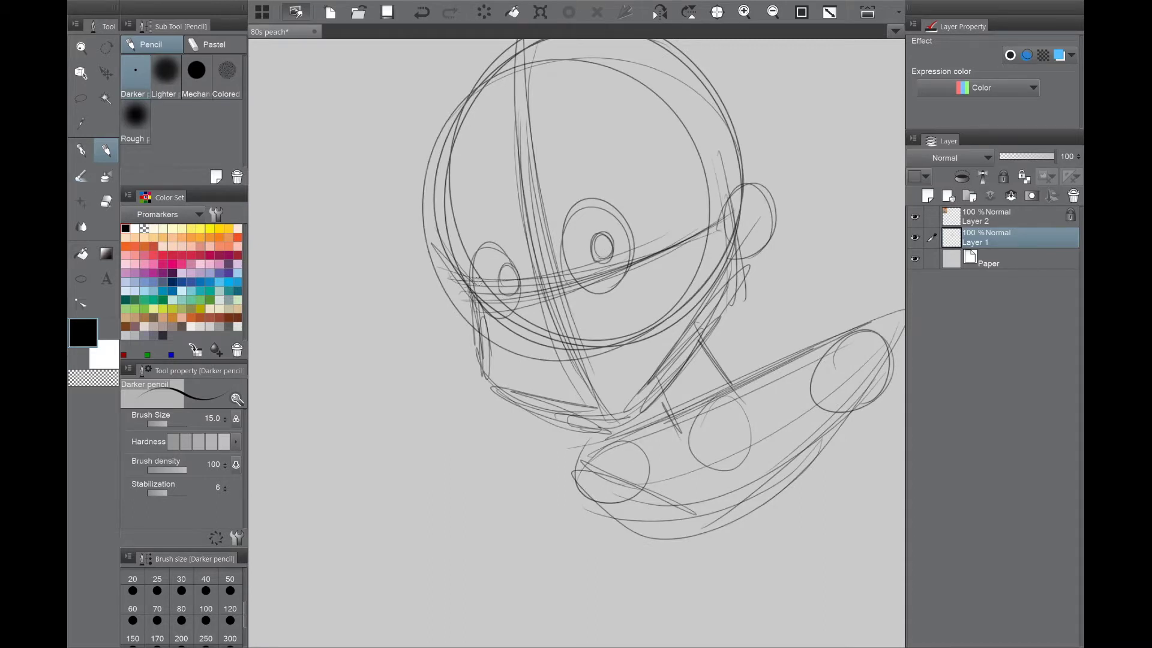
Step: Sketch the curved torso below the shoulders, followed by the round hips and the outstretched leg with its pointed foot
{"action": "scroll", "coordinate": [652, 224], "scroll_direction": "down", "scroll_amount": 4}
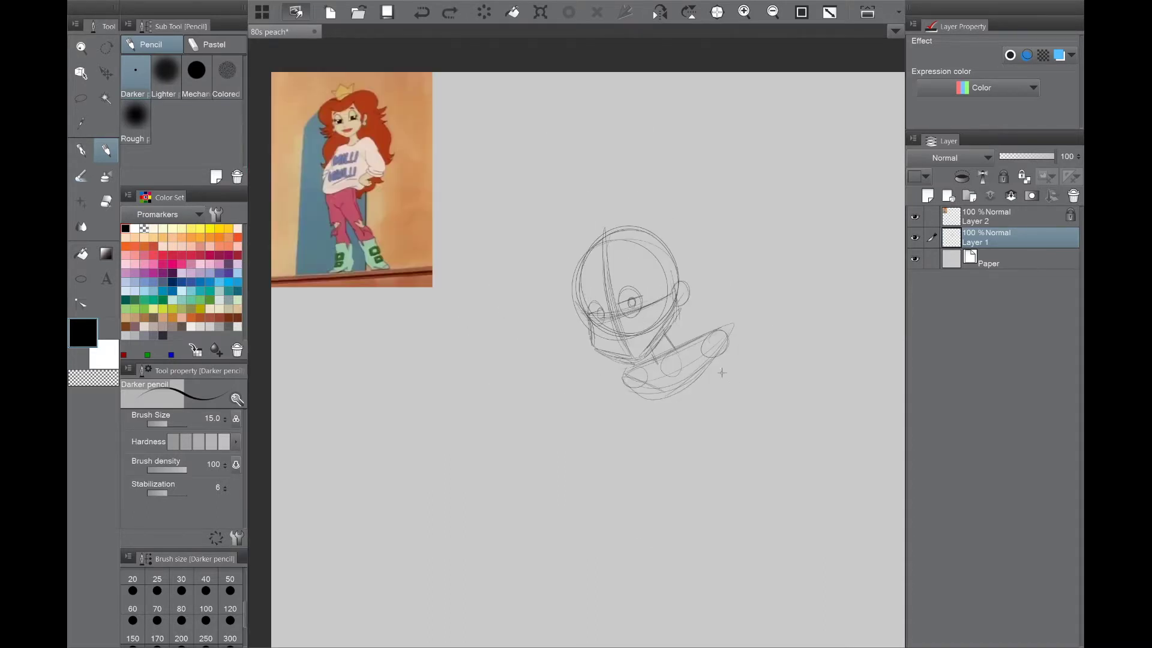
{"action": "scroll", "coordinate": [708, 363], "scroll_direction": "down", "scroll_amount": 2}
{"action": "left_click_drag", "start_coordinate": [725, 298], "coordinate": [742, 393]}
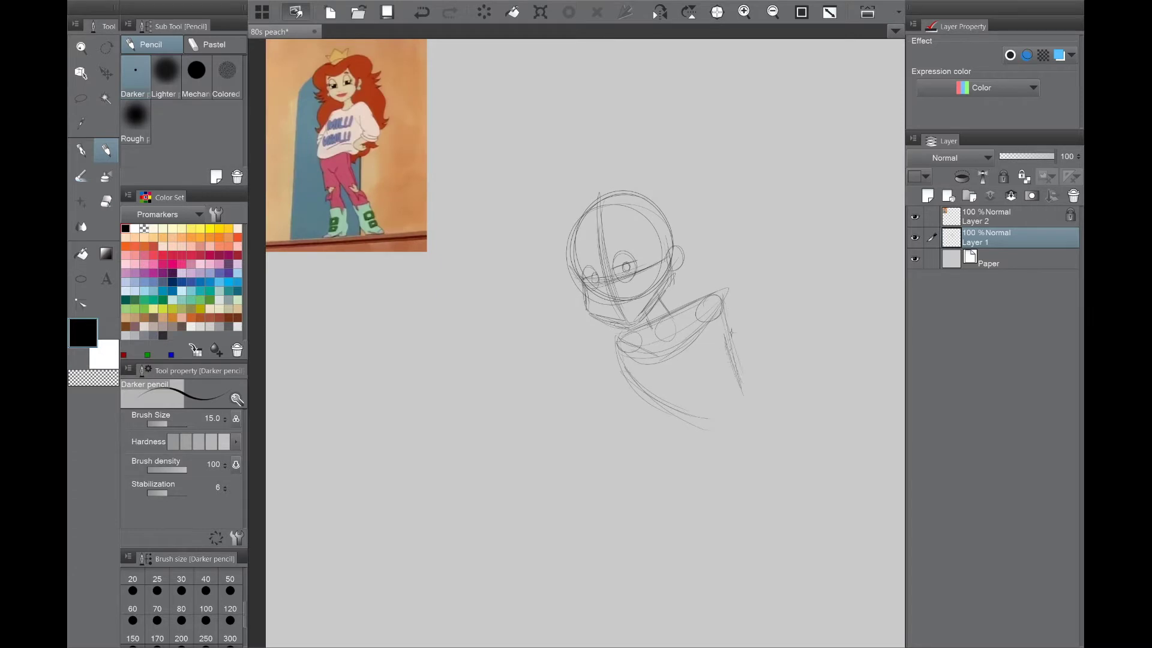
{"action": "scroll", "coordinate": [732, 360], "scroll_direction": "down", "scroll_amount": 2}
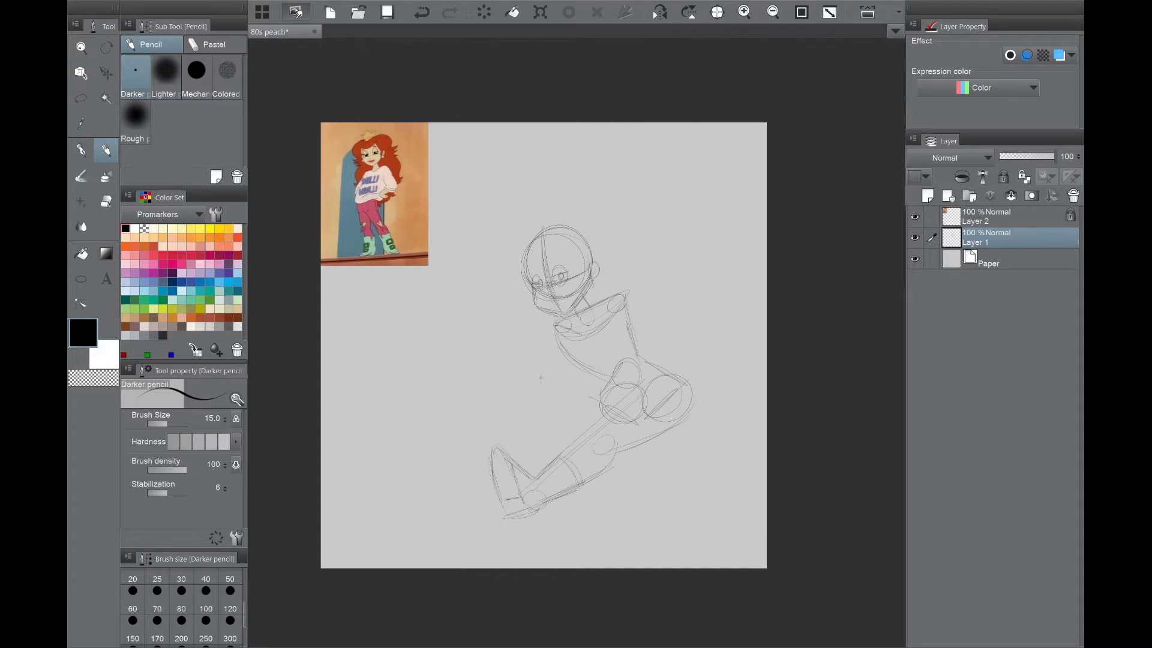
Step: Sketch the second leg bent upward at the knee, with thigh, shin, ankle joint and a boot cuff line
{"action": "scroll", "coordinate": [551, 446], "scroll_direction": "up", "scroll_amount": 3}
{"action": "key", "text": "h"}
{"action": "mouse_move", "coordinate": [528, 351]}
{"action": "left_mouse_down"}
{"action": "mouse_move", "coordinate": [653, 330]}
{"action": "mouse_move", "coordinate": [684, 516]}
{"action": "left_mouse_up"}
{"action": "left_click_drag", "start_coordinate": [687, 432], "coordinate": [678, 519]}
{"action": "key", "text": "h"}
{"action": "left_click_drag", "start_coordinate": [499, 360], "coordinate": [523, 489]}
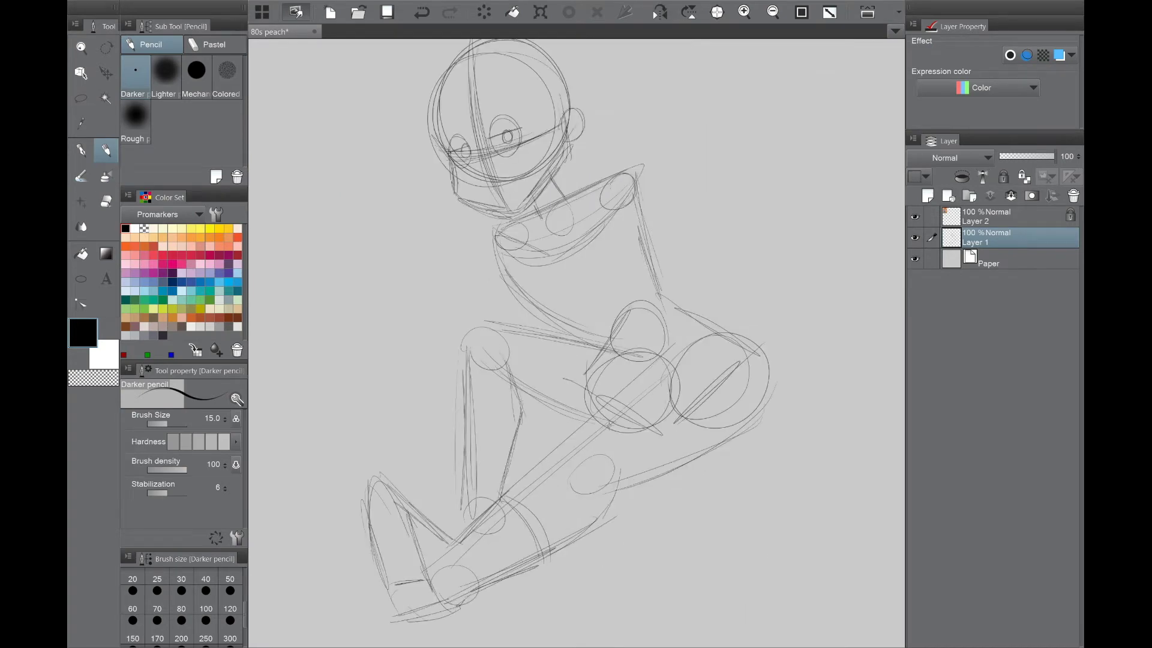
{"action": "scroll", "coordinate": [474, 462], "scroll_direction": "down", "scroll_amount": 4}
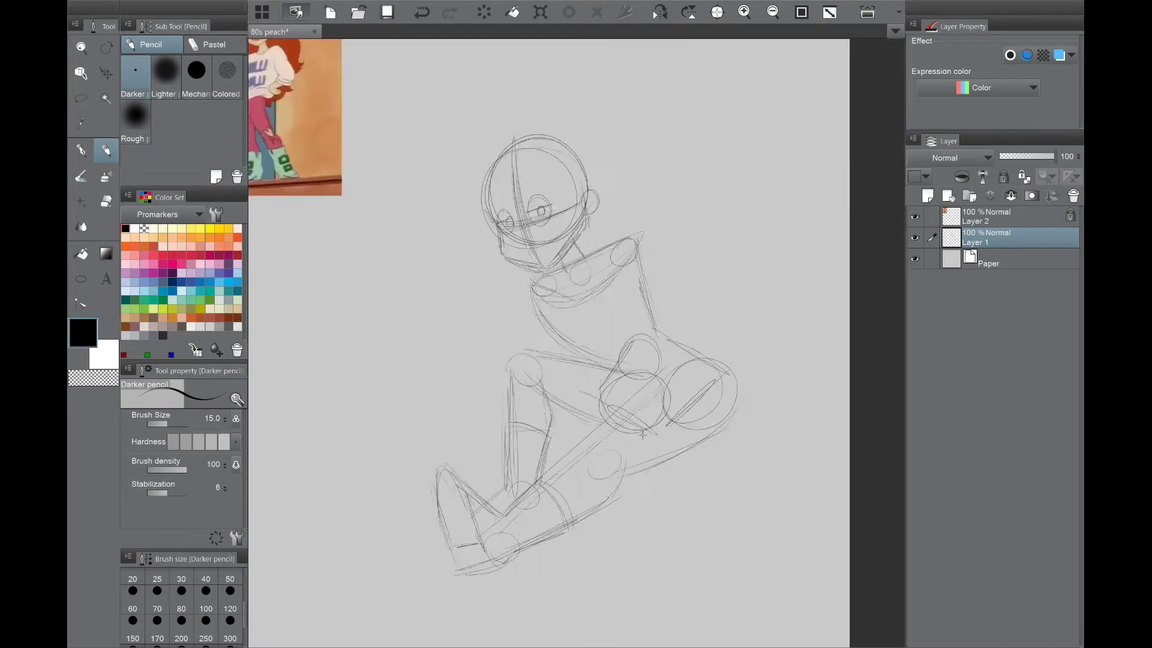
Step: Sketch the arm bent outward from the far shoulder, with an elbow joint and the hand resting on the hip
{"action": "scroll", "coordinate": [692, 488], "scroll_direction": "up", "scroll_amount": 3}
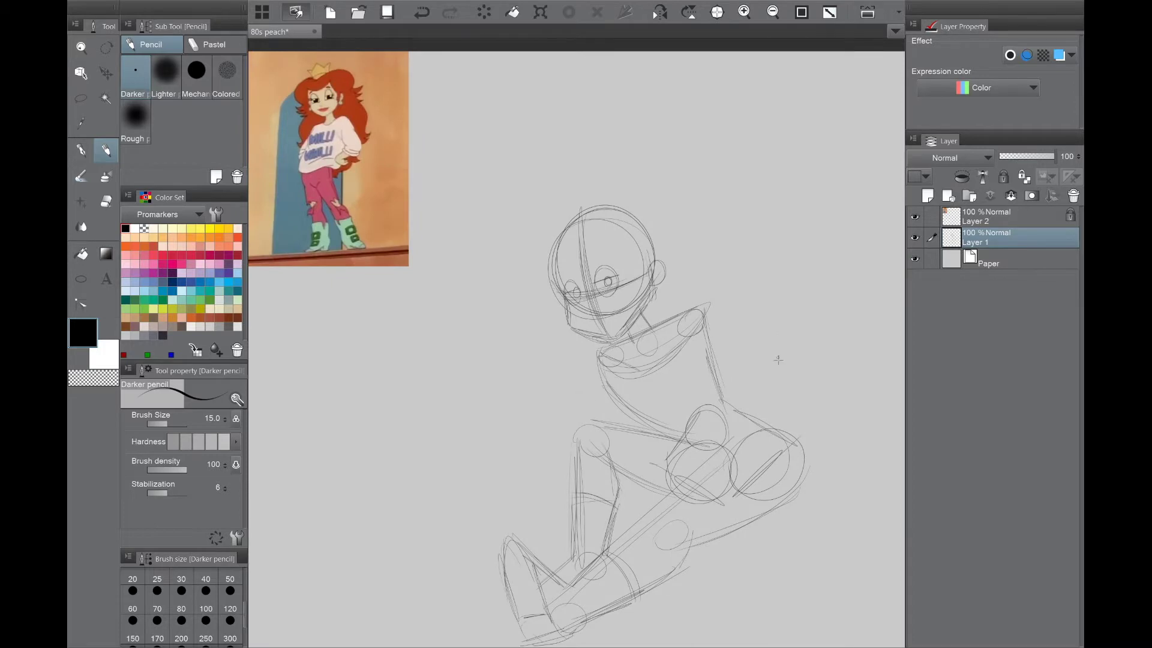
{"action": "left_click_drag", "start_coordinate": [778, 360], "coordinate": [733, 365]}
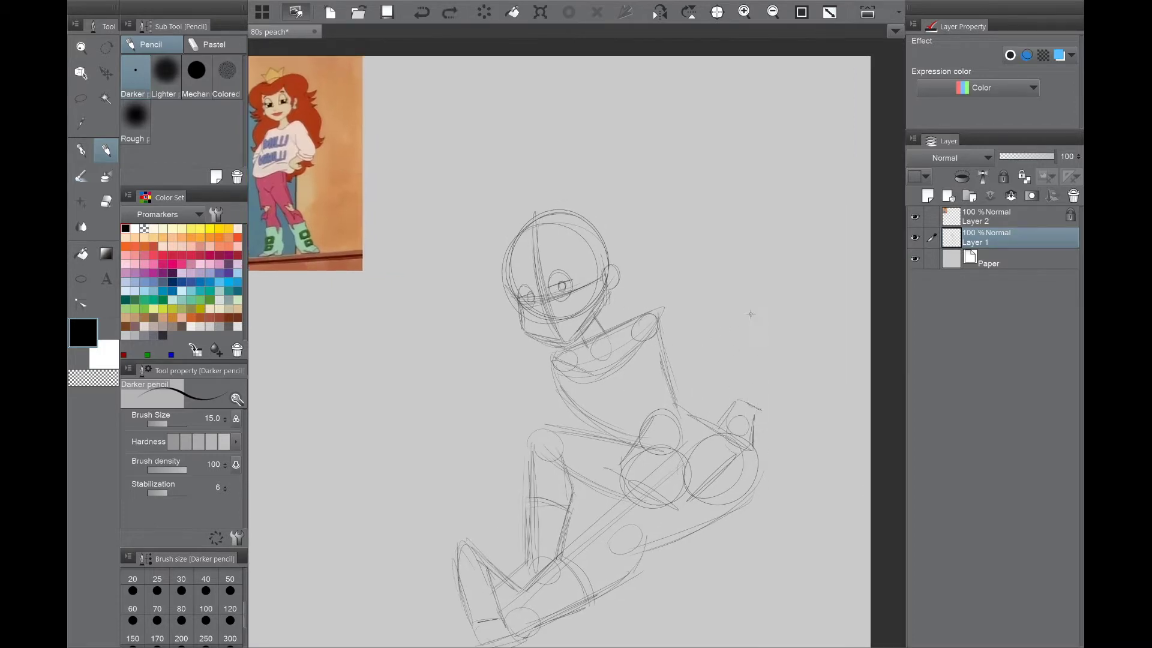
{"action": "left_click_drag", "start_coordinate": [659, 309], "coordinate": [755, 306]}
{"action": "mouse_move", "coordinate": [770, 324]}
{"action": "left_mouse_down"}
{"action": "mouse_move", "coordinate": [763, 396]}
{"action": "mouse_move", "coordinate": [739, 401]}
{"action": "left_mouse_up"}
{"action": "mouse_move", "coordinate": [771, 328]}
{"action": "left_mouse_down"}
{"action": "mouse_move", "coordinate": [763, 381]}
{"action": "mouse_move", "coordinate": [651, 344]}
{"action": "left_mouse_up"}
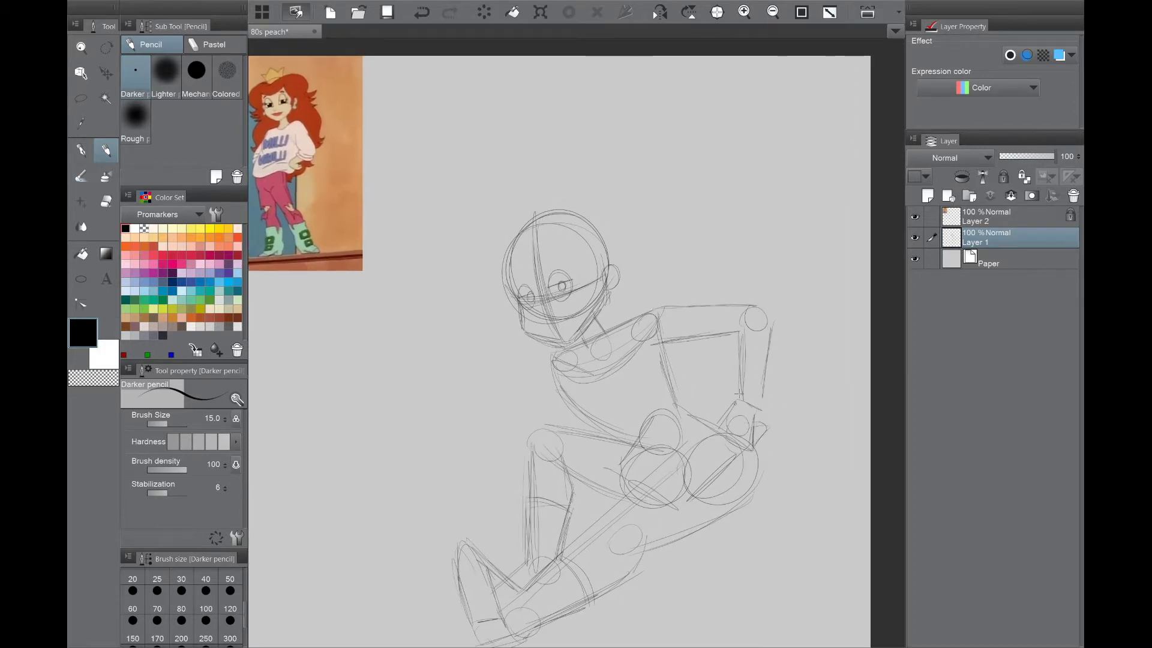
{"action": "left_click_drag", "start_coordinate": [747, 359], "coordinate": [757, 408]}
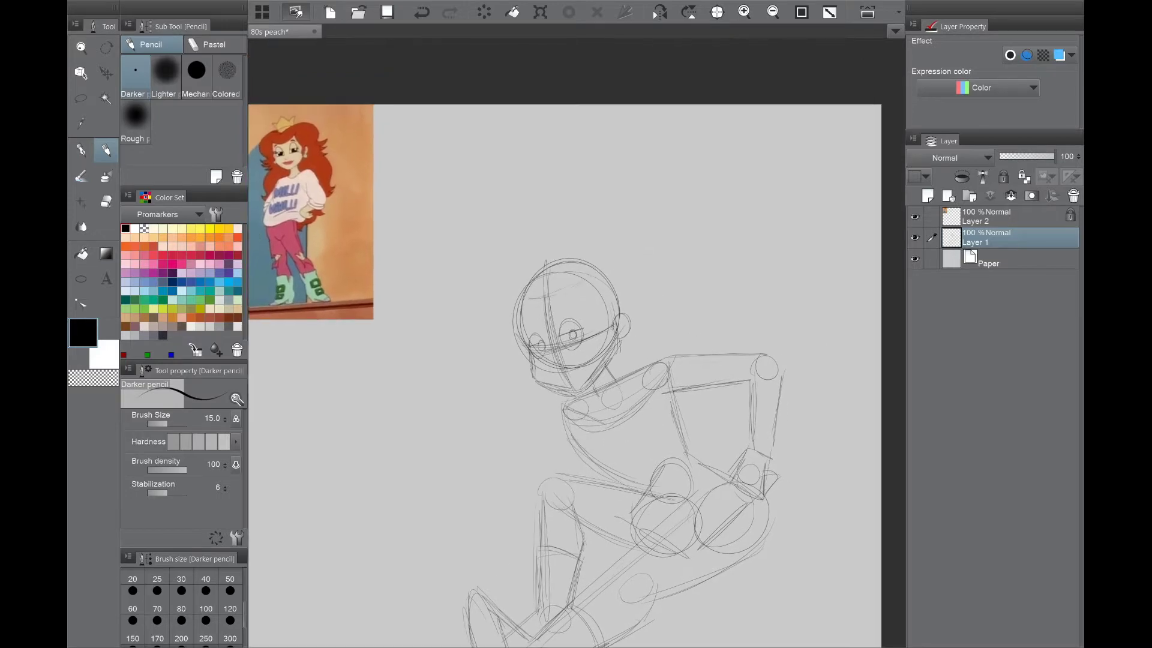
{"action": "key", "text": "ctrl+z"}
Step: Sketch the eyelid lines, the small nose and the mouth on the face
{"action": "scroll", "coordinate": [526, 374], "scroll_direction": "up", "scroll_amount": 3}
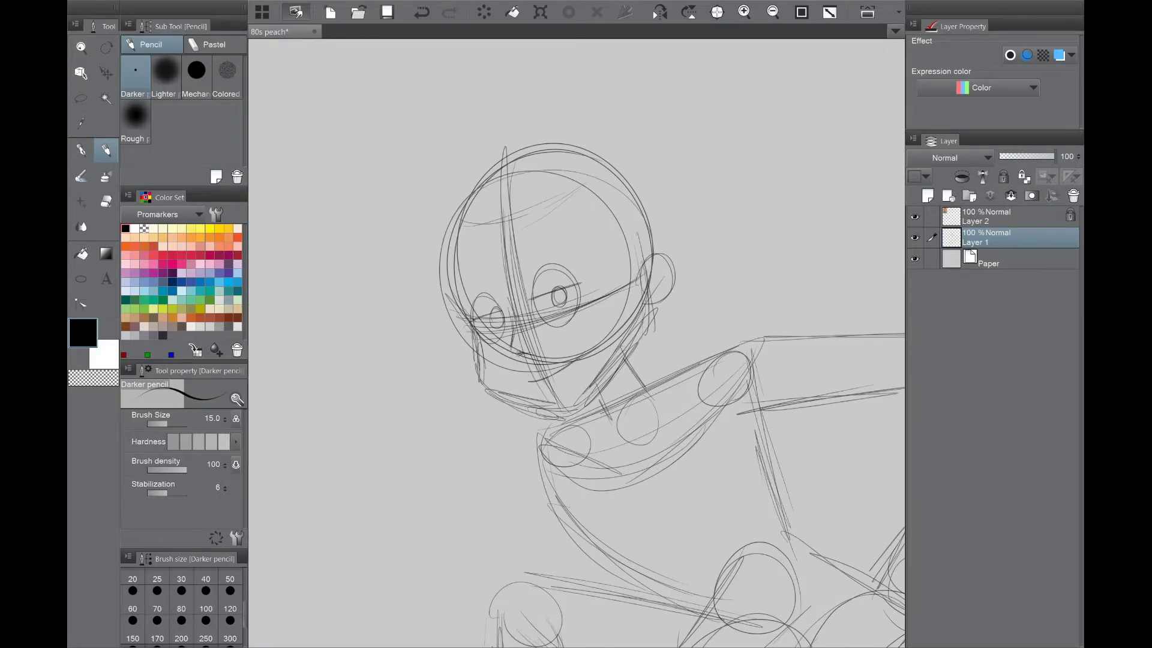
{"action": "scroll", "coordinate": [663, 404], "scroll_direction": "down", "scroll_amount": 3}
{"action": "scroll", "coordinate": [642, 257], "scroll_direction": "up", "scroll_amount": 3}
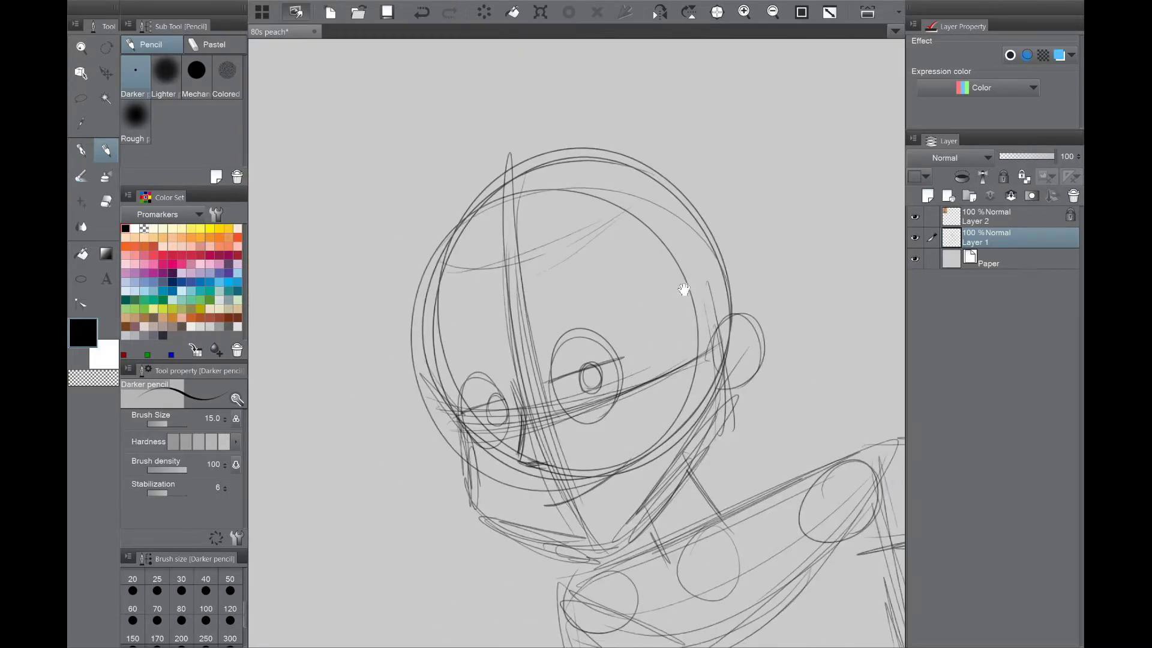
Step: Sketch the parted hairline across the forehead and two large rounded hair volumes around the top of the head
{"action": "left_click_drag", "start_coordinate": [506, 271], "coordinate": [566, 286]}
{"action": "left_click_drag", "start_coordinate": [639, 237], "coordinate": [581, 283]}
{"action": "scroll", "coordinate": [582, 284], "scroll_direction": "down", "scroll_amount": 4}
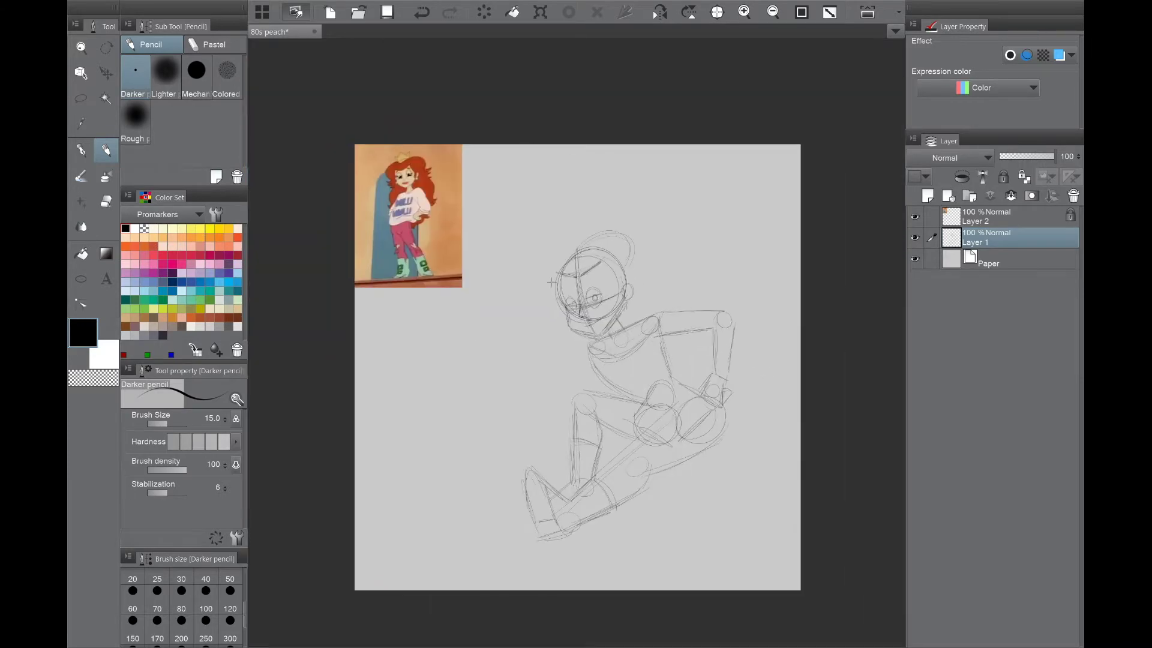
{"action": "scroll", "coordinate": [585, 306], "scroll_direction": "up", "scroll_amount": 4}
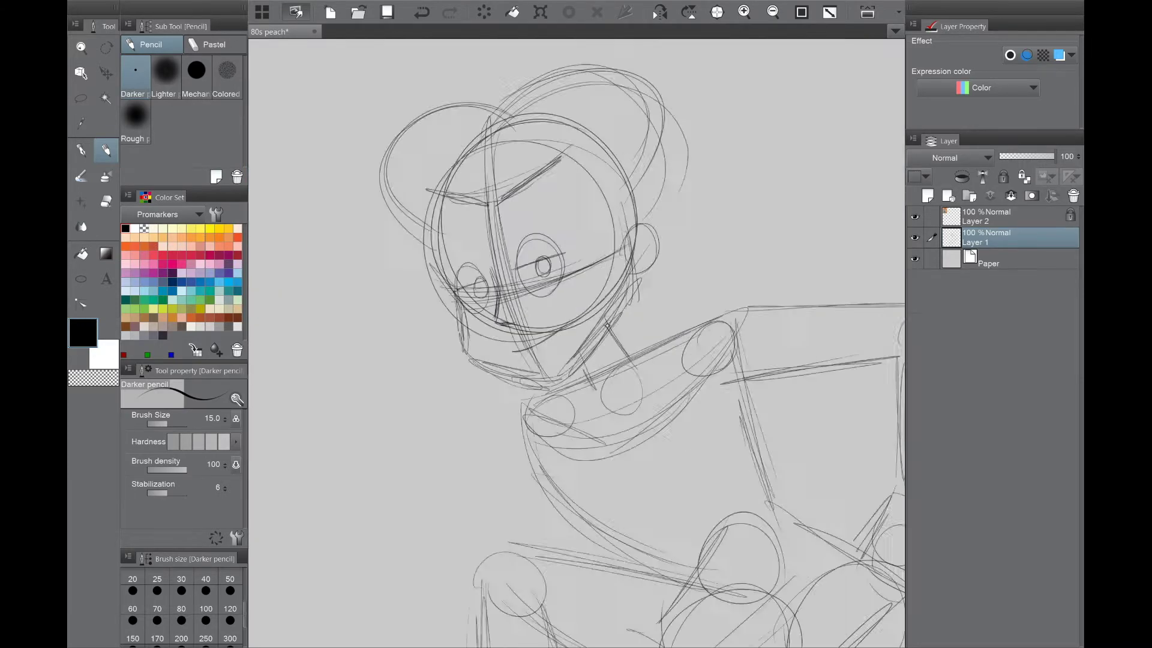
Step: Darken the slanted upper eyelids and draw a short curved eyebrow above each eye
{"action": "left_click_drag", "start_coordinate": [506, 286], "coordinate": [427, 326]}
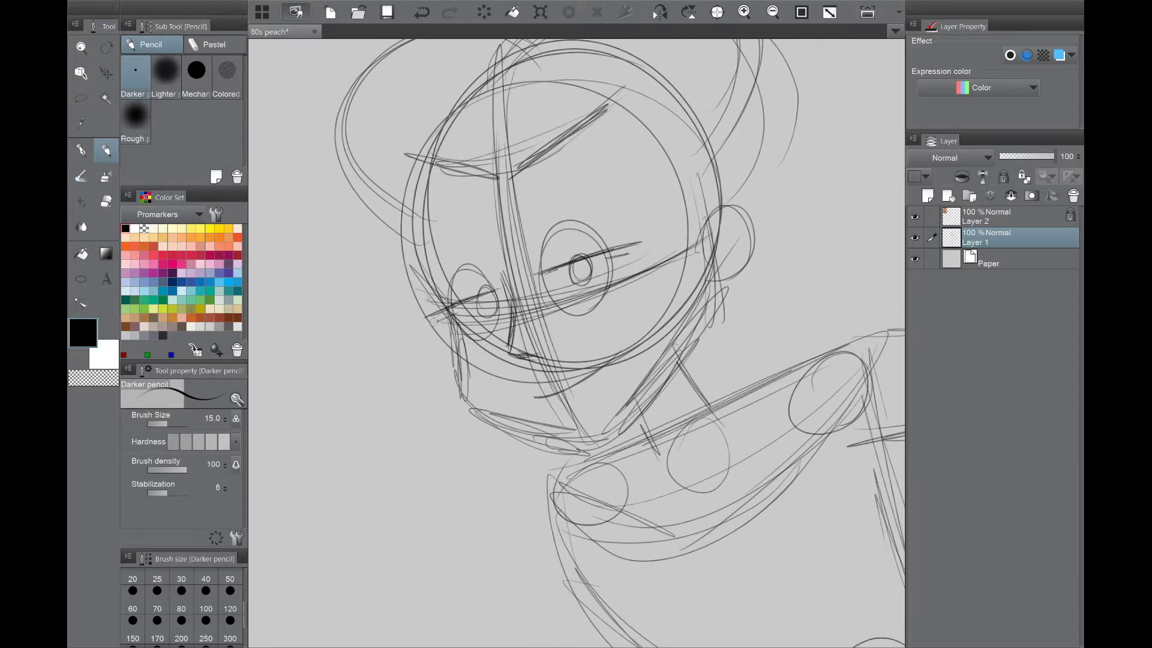
{"action": "scroll", "coordinate": [438, 324], "scroll_direction": "down", "scroll_amount": 3}
{"action": "scroll", "coordinate": [576, 270], "scroll_direction": "up", "scroll_amount": 3}
{"action": "left_click_drag", "start_coordinate": [480, 285], "coordinate": [515, 258]}
{"action": "left_click_drag", "start_coordinate": [612, 210], "coordinate": [681, 201]}
{"action": "scroll", "coordinate": [713, 350], "scroll_direction": "down", "scroll_amount": 1}
{"action": "scroll", "coordinate": [714, 350], "scroll_direction": "down", "scroll_amount": 3}
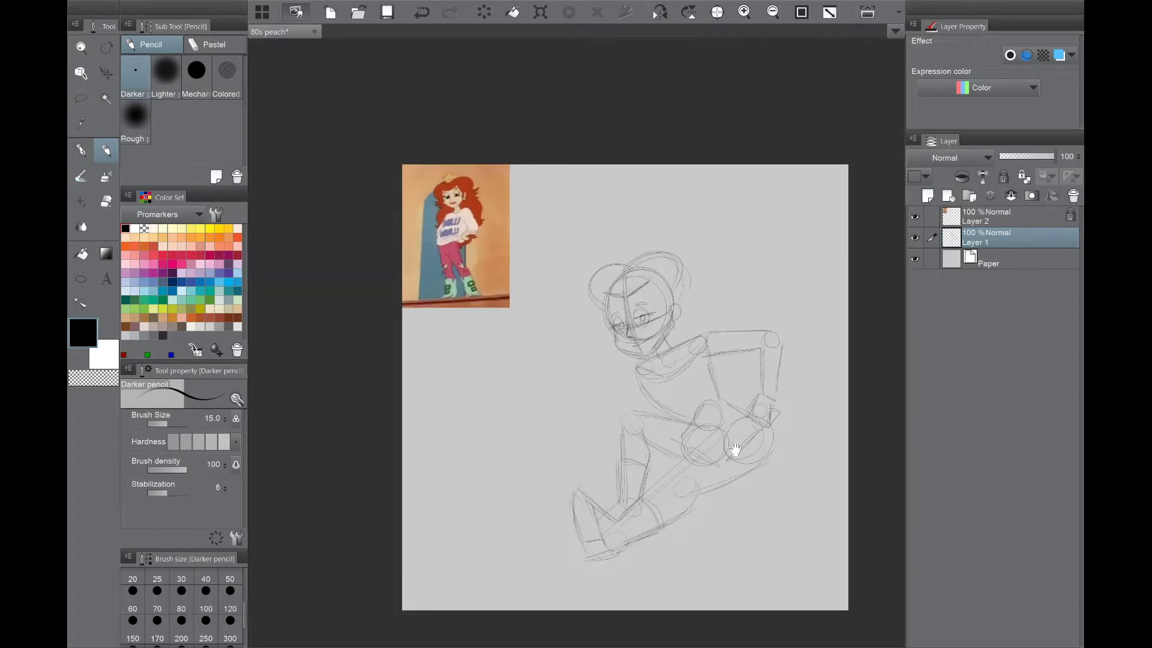
Step: Sketch the raised hand beside the face, with the palm, curled fingers and an index finger reaching toward the eye
{"action": "scroll", "coordinate": [732, 450], "scroll_direction": "up", "scroll_amount": 1}
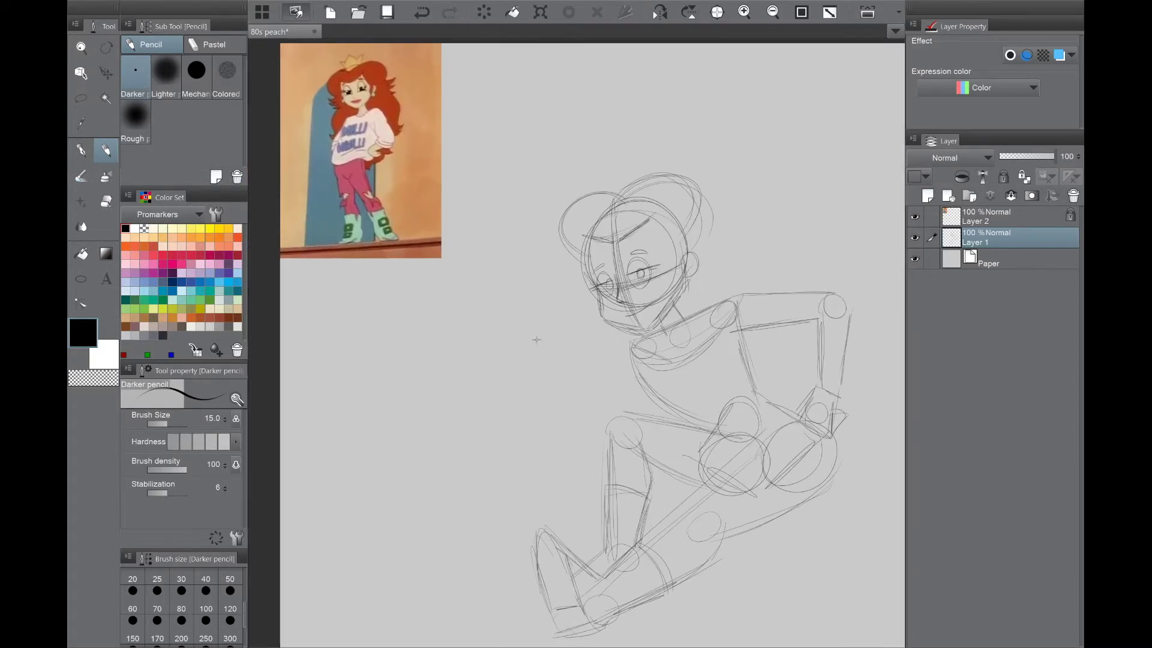
{"action": "scroll", "coordinate": [594, 314], "scroll_direction": "up", "scroll_amount": 2}
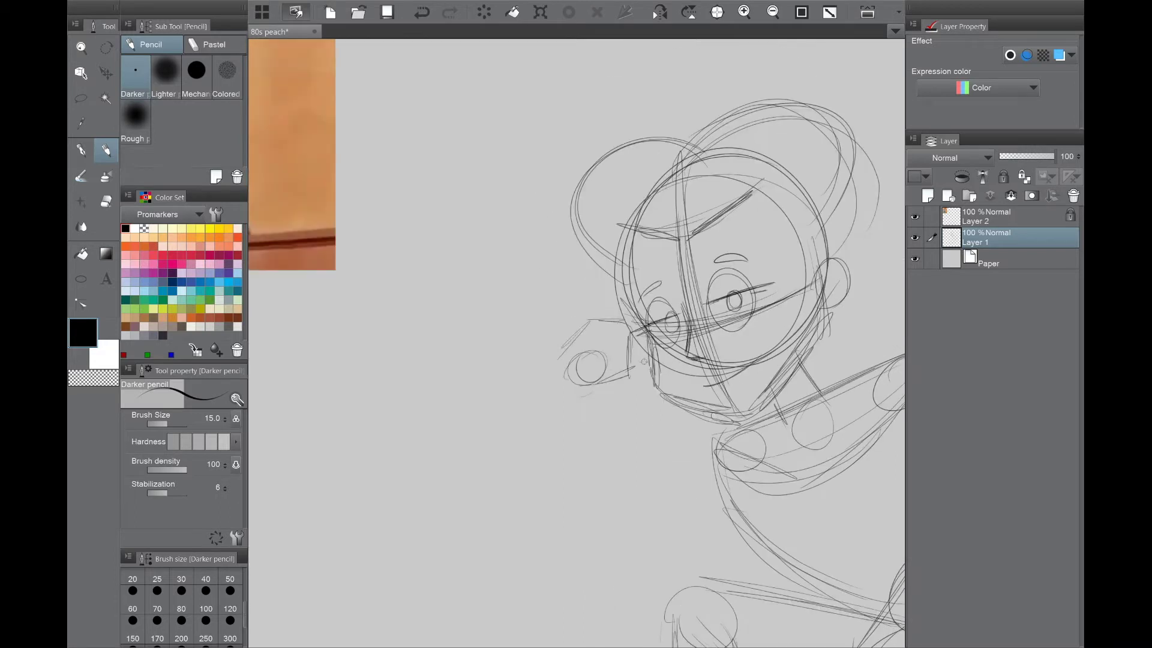
{"action": "left_click_drag", "start_coordinate": [601, 377], "coordinate": [631, 379]}
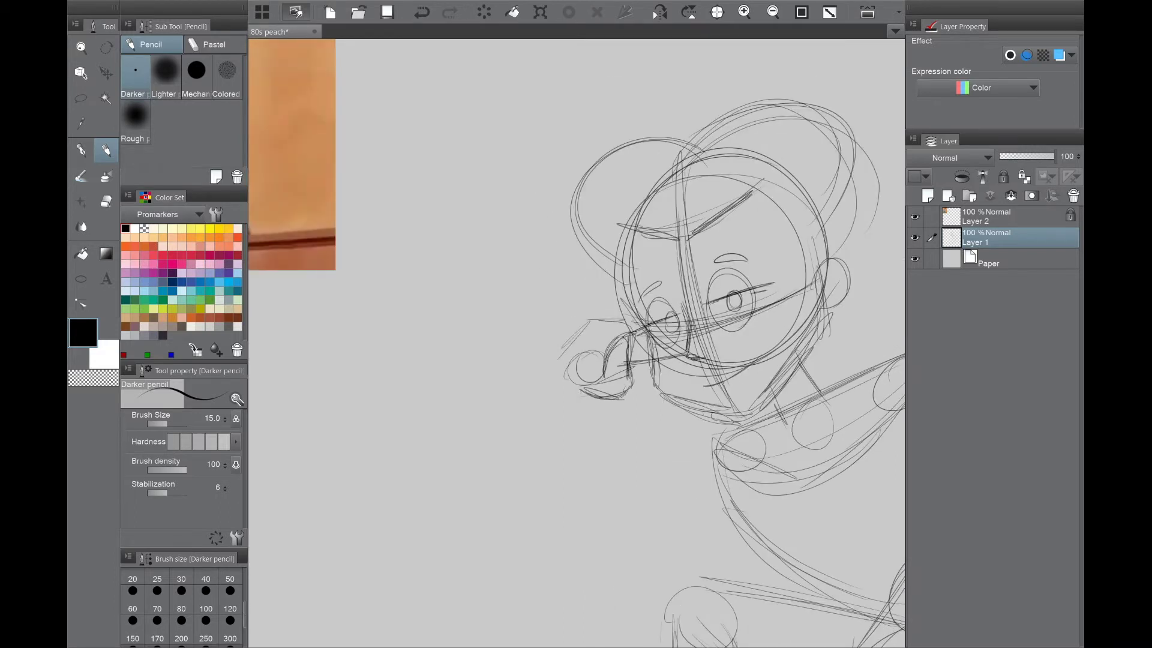
{"action": "left_click_drag", "start_coordinate": [620, 328], "coordinate": [684, 291]}
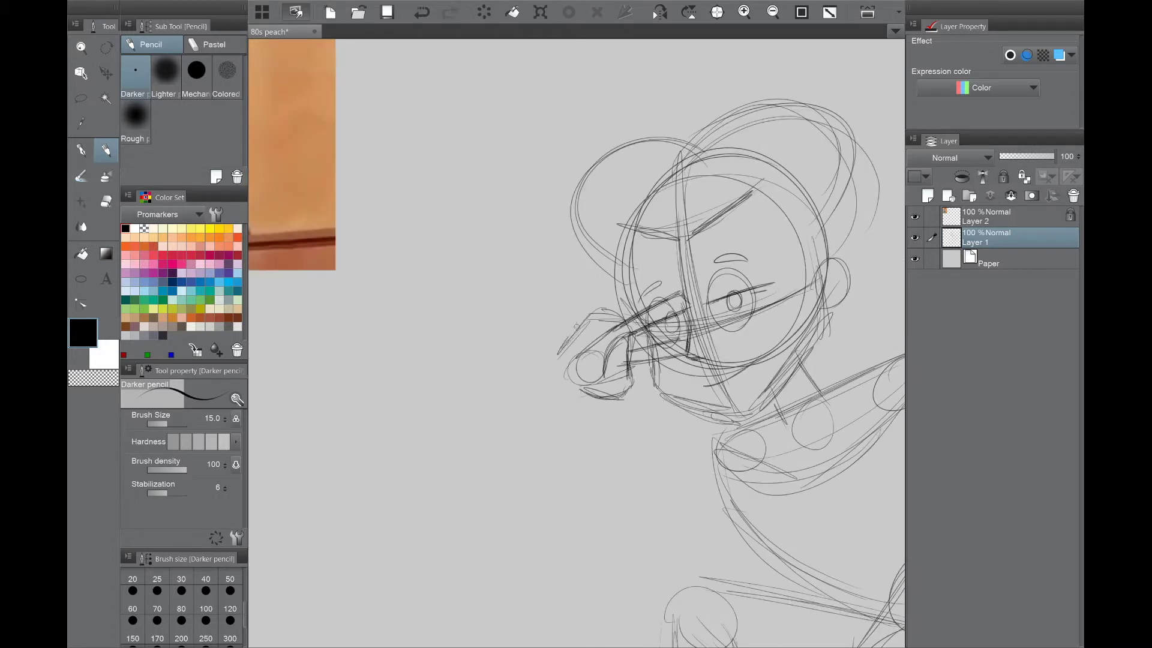
Step: Sketch the raised arm with an elbow circle, joining the forearm to the hand and the upper arm to the near shoulder
{"action": "scroll", "coordinate": [501, 392], "scroll_direction": "down", "scroll_amount": 2}
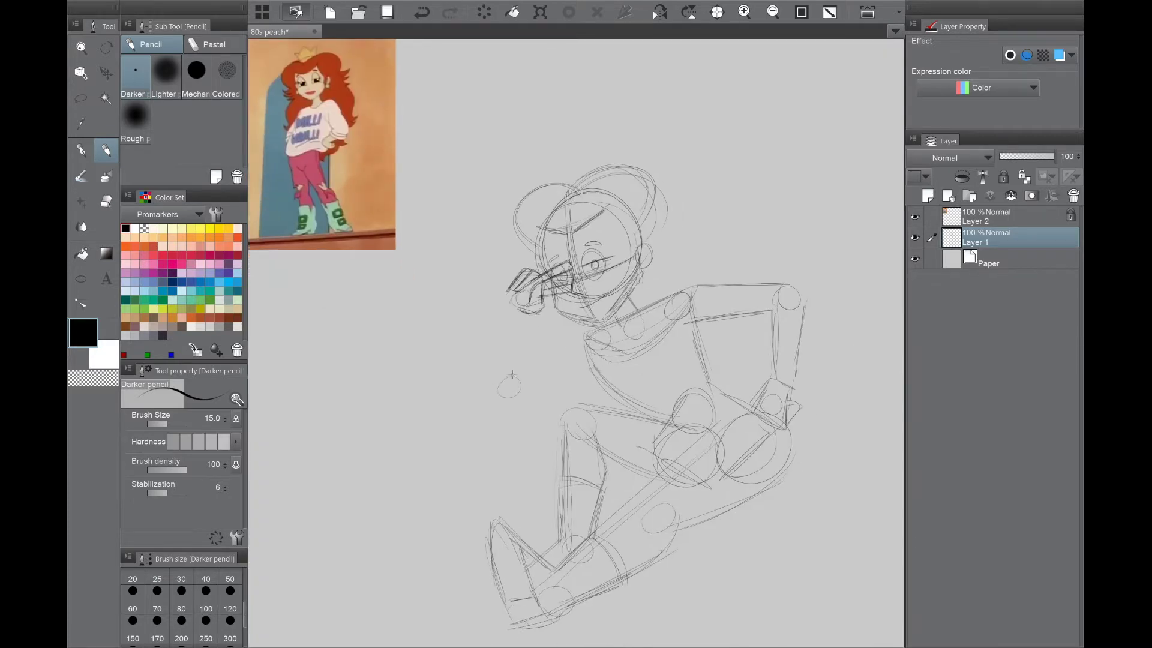
{"action": "scroll", "coordinate": [510, 312], "scroll_direction": "up", "scroll_amount": 2}
{"action": "left_click_drag", "start_coordinate": [508, 264], "coordinate": [474, 315]}
{"action": "left_click_drag", "start_coordinate": [519, 234], "coordinate": [468, 312]}
{"action": "scroll", "coordinate": [552, 336], "scroll_direction": "down", "scroll_amount": 2}
{"action": "mouse_move", "coordinate": [546, 309]}
{"action": "left_mouse_down"}
{"action": "mouse_move", "coordinate": [520, 393]}
{"action": "mouse_move", "coordinate": [538, 365]}
{"action": "left_mouse_up"}
{"action": "left_click_drag", "start_coordinate": [528, 316], "coordinate": [510, 390]}
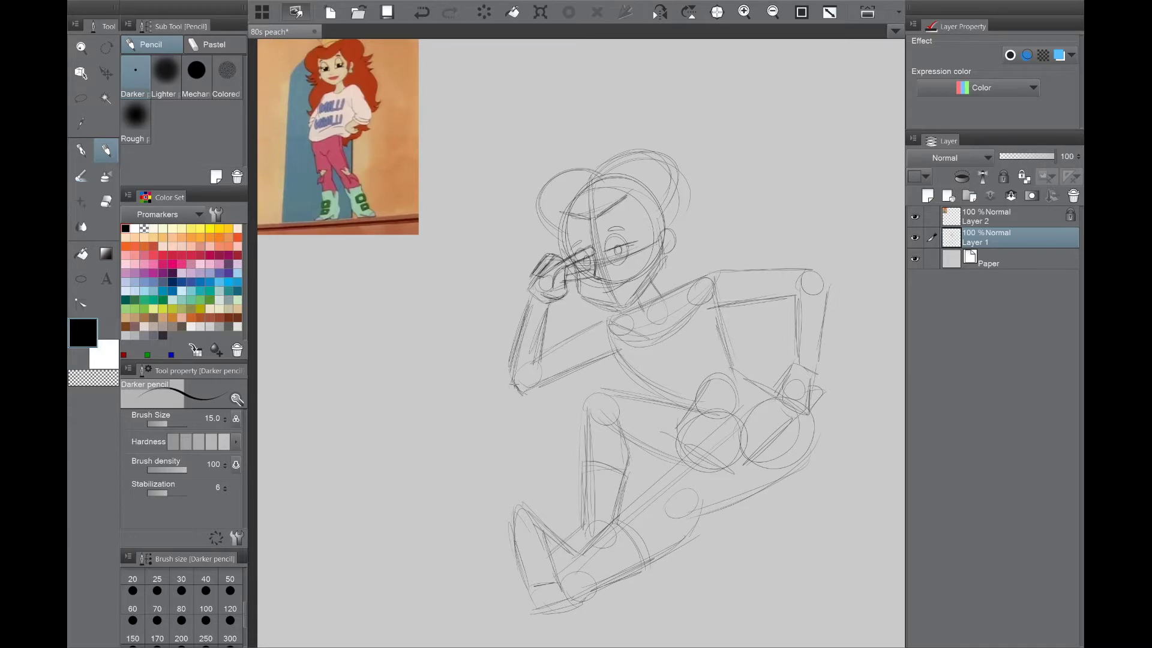
Step: Move the whole figure sketch up and to the left on the canvas with the Move layer tool
{"action": "key", "text": "k"}
{"action": "scroll", "coordinate": [767, 379], "scroll_direction": "down", "scroll_amount": 2}
{"action": "scroll", "coordinate": [696, 432], "scroll_direction": "up", "scroll_amount": 2}
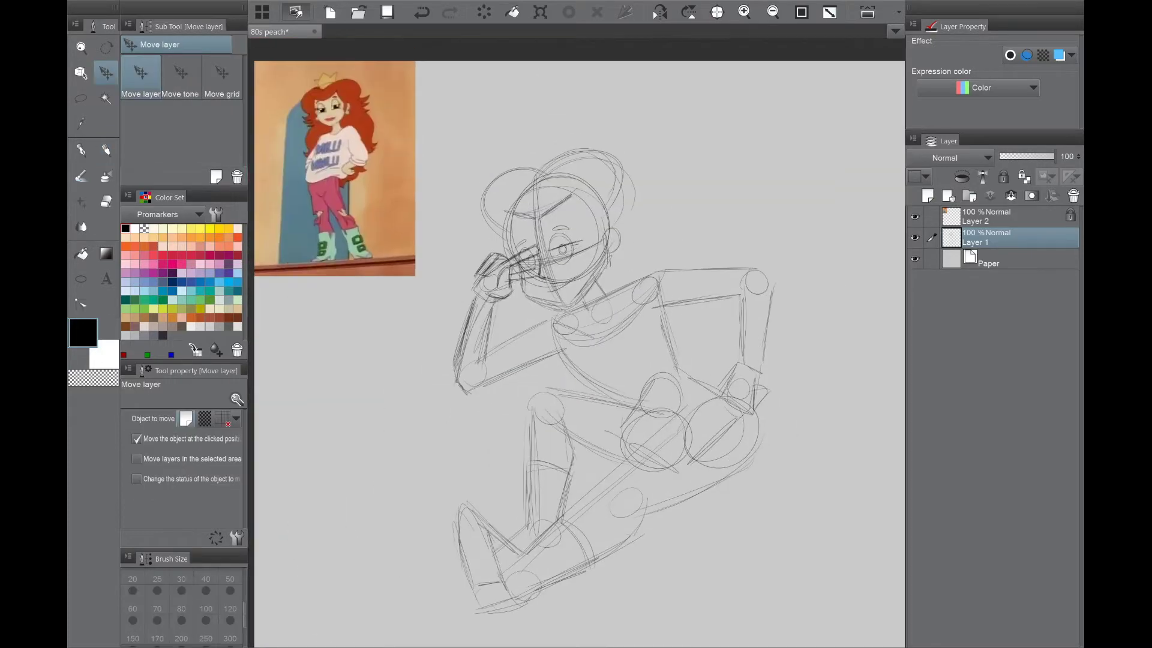
Step: Lasso the bent leg and transform it, scaling it to 114 percent and shifting it slightly outward
{"action": "scroll", "coordinate": [572, 503], "scroll_direction": "up", "scroll_amount": 1}
{"action": "key", "text": "m"}
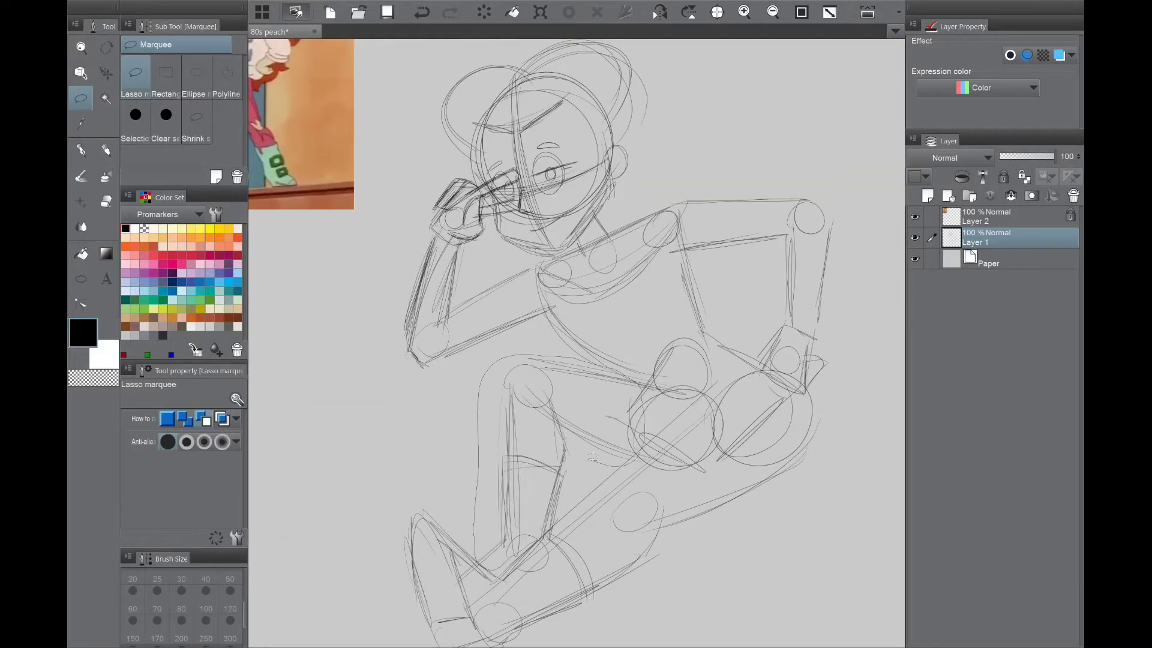
{"action": "left_click_drag", "start_coordinate": [592, 457], "coordinate": [594, 460]}
{"action": "key", "text": "ctrl+t"}
{"action": "left_click_drag", "start_coordinate": [473, 561], "coordinate": [449, 592]}
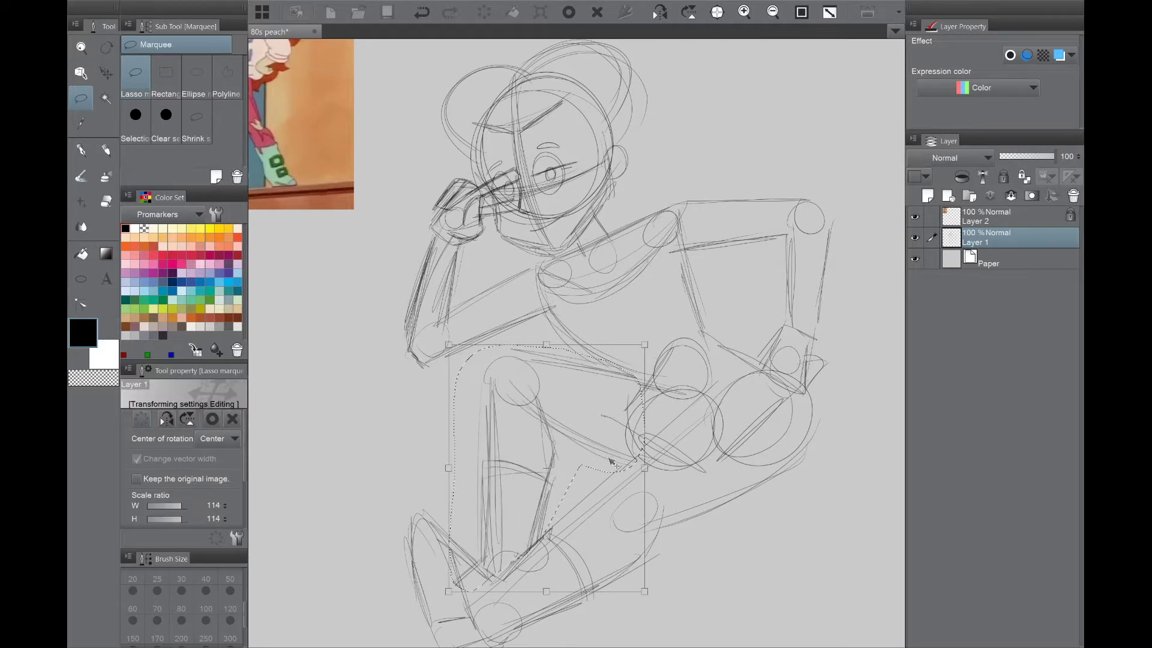
{"action": "scroll", "coordinate": [613, 463], "scroll_direction": "down", "scroll_amount": 3}
{"action": "left_click", "coordinate": [569, 12]}
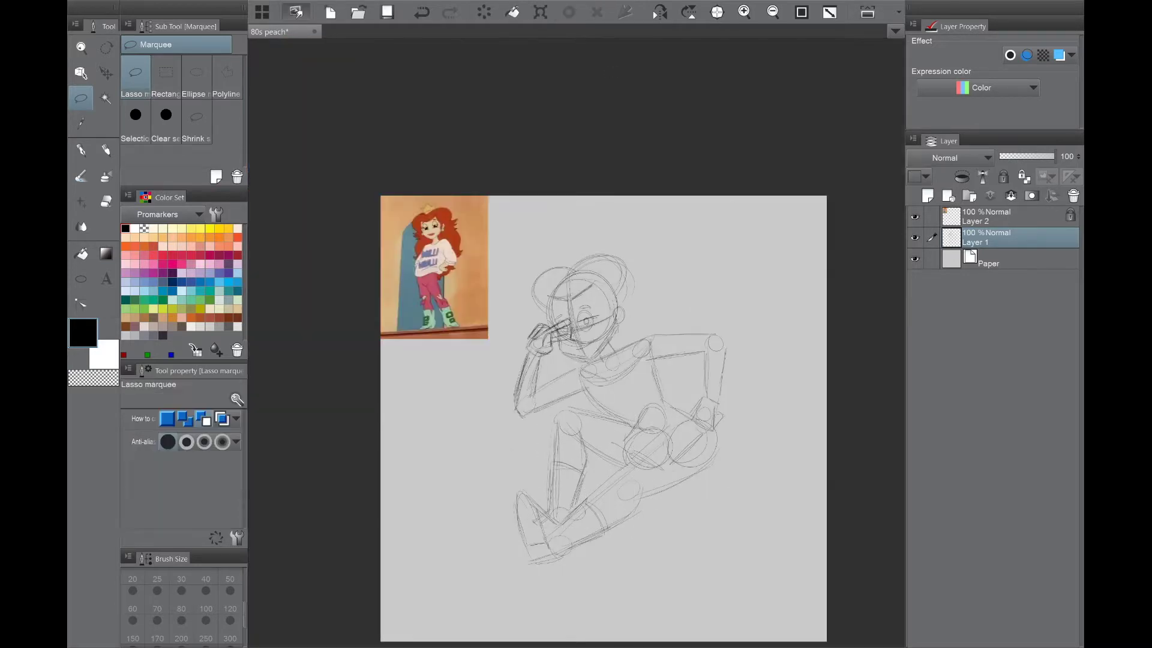
Step: Sketch the foot of the bent leg beside the outstretched boot with the Darker pencil
{"action": "key", "text": "p"}
{"action": "scroll", "coordinate": [578, 521], "scroll_direction": "up", "scroll_amount": 2}
{"action": "key", "text": "p"}
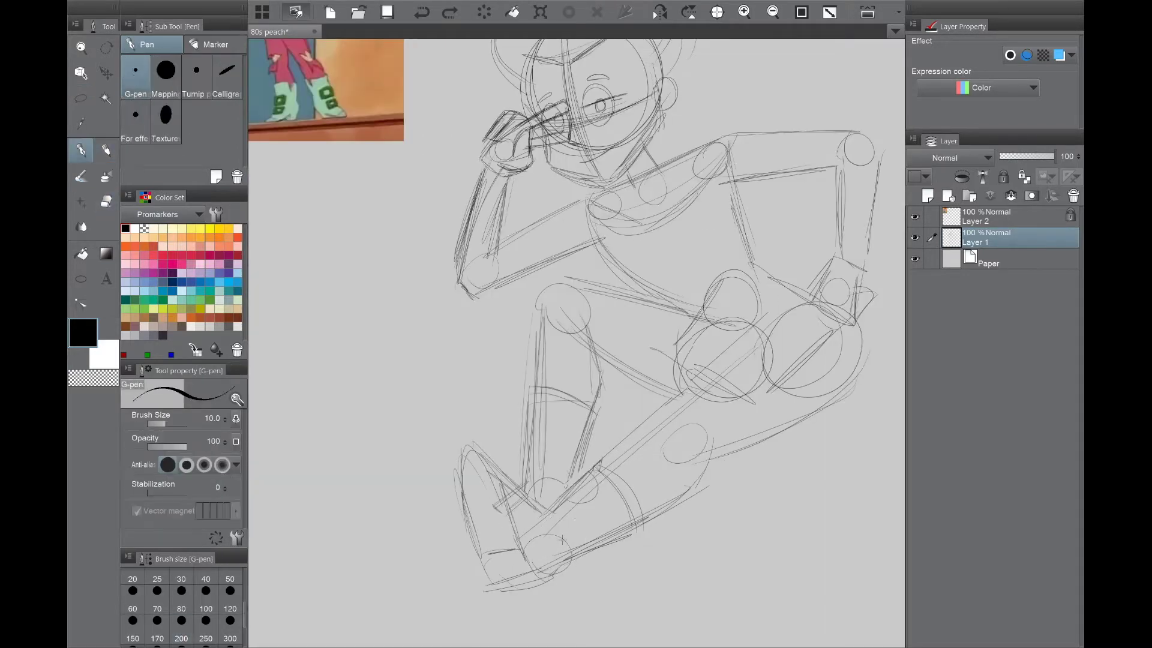
{"action": "scroll", "coordinate": [576, 342], "scroll_direction": "down", "scroll_amount": 4}
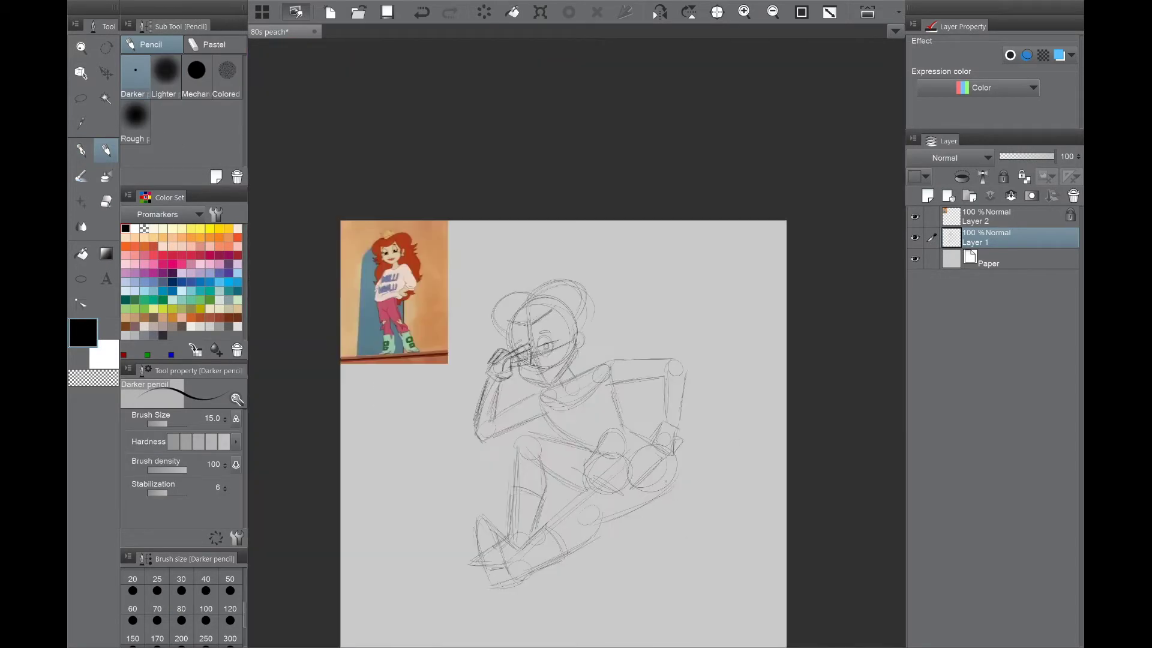
Step: Add a new raster layer above the rough sketch and tint the rough sketch's layer blue
{"action": "key", "text": "ctrl+shift+n"}
{"action": "scroll", "coordinate": [645, 460], "scroll_direction": "up", "scroll_amount": 4}
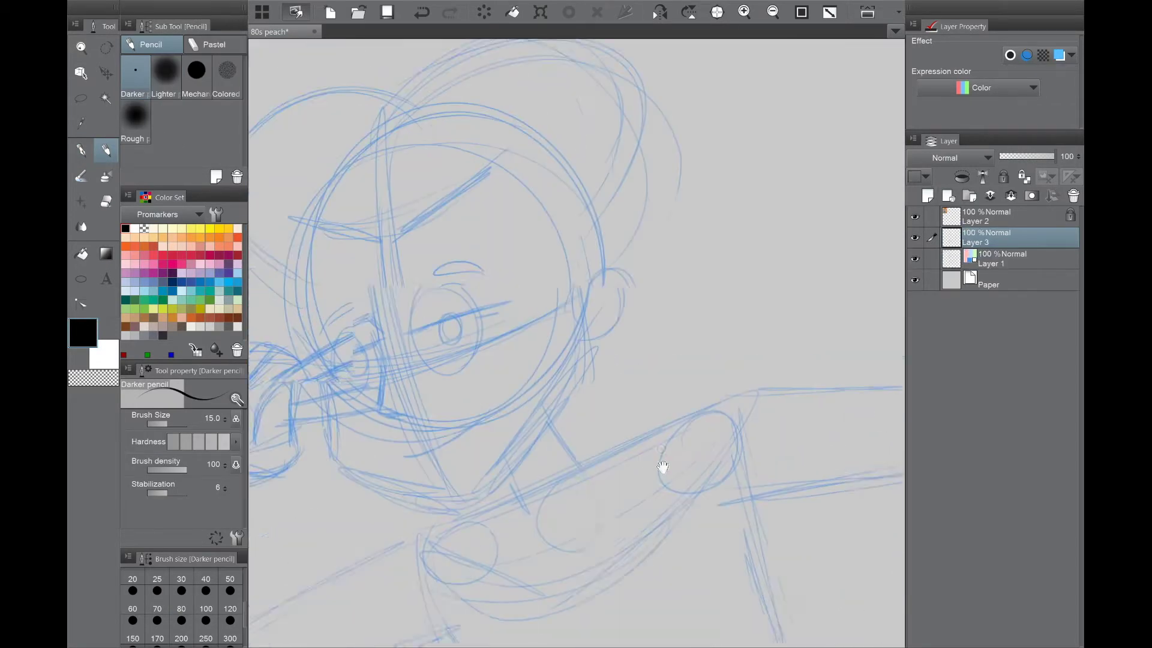
Step: Hide the palettes and draw two concentric wrist circles for the raised hand over the blue sketch
{"action": "key", "text": "Tab"}
{"action": "left_click_drag", "start_coordinate": [387, 341], "coordinate": [381, 349]}
{"action": "left_click_drag", "start_coordinate": [408, 438], "coordinate": [456, 423]}
{"action": "mouse_move", "coordinate": [462, 420]}
{"action": "left_mouse_down"}
{"action": "mouse_move", "coordinate": [497, 309]}
{"action": "mouse_move", "coordinate": [432, 264]}
{"action": "left_mouse_up"}
{"action": "left_click_drag", "start_coordinate": [420, 264], "coordinate": [345, 364]}
{"action": "left_click_drag", "start_coordinate": [377, 314], "coordinate": [478, 410]}
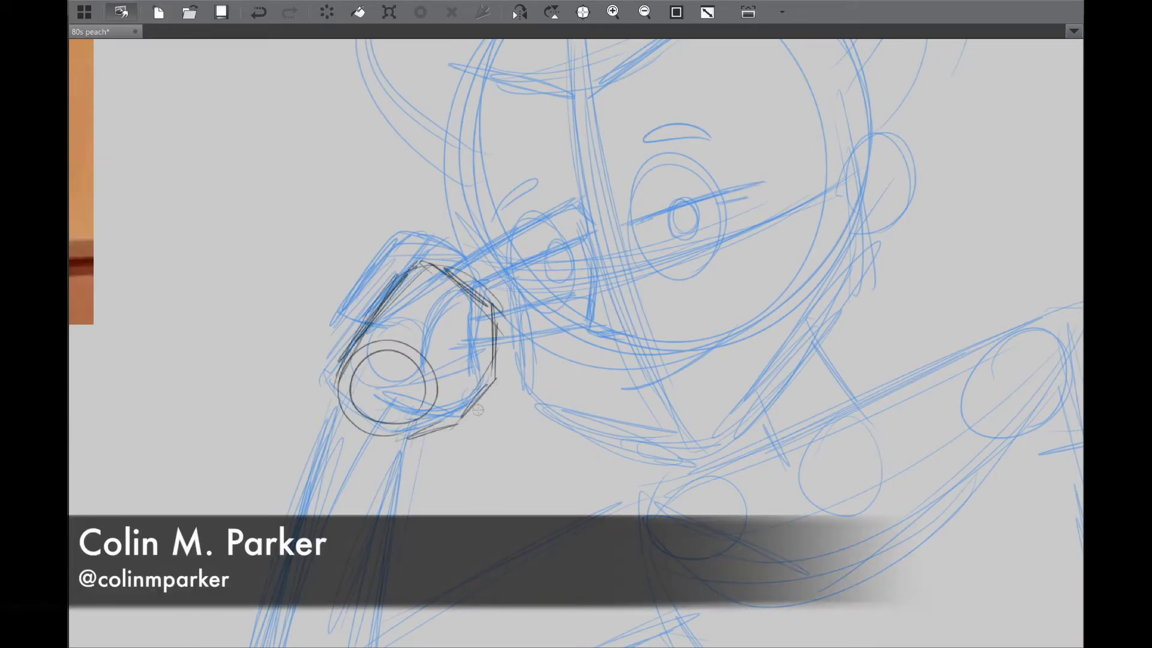
{"action": "left_click_drag", "start_coordinate": [492, 348], "coordinate": [597, 279]}
{"action": "left_click_drag", "start_coordinate": [480, 300], "coordinate": [597, 237]}
{"action": "left_click_drag", "start_coordinate": [468, 276], "coordinate": [561, 210]}
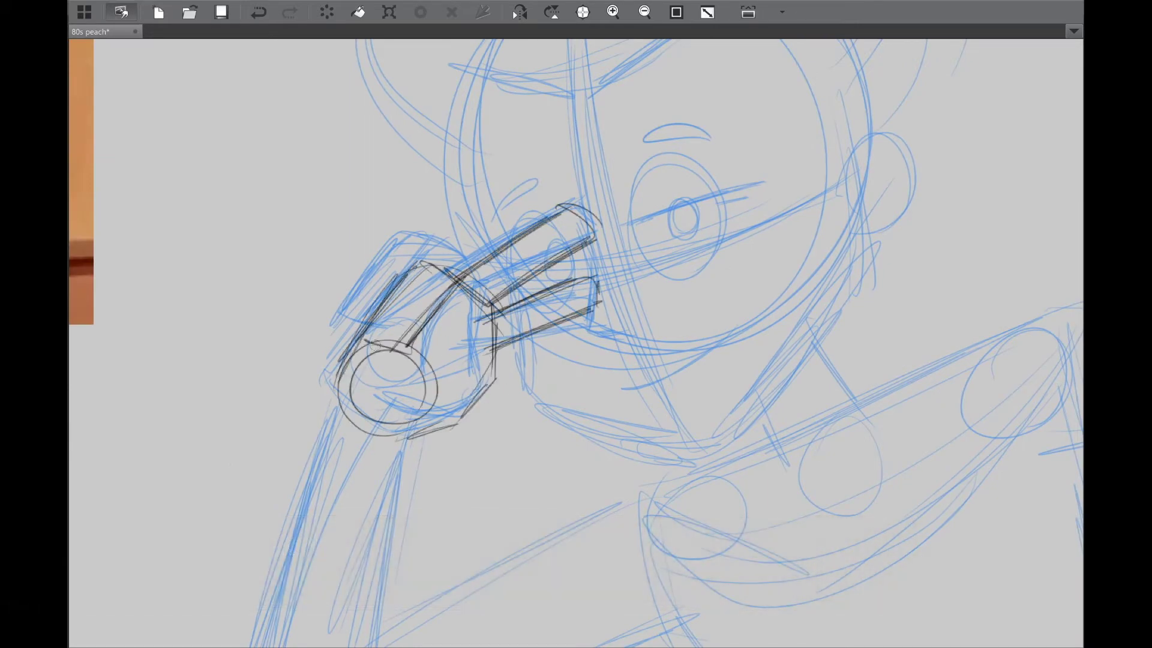
{"action": "left_click_drag", "start_coordinate": [432, 264], "coordinate": [384, 348]}
{"action": "key", "text": "ctrl+z"}
{"action": "key", "text": "ctrl+z"}
{"action": "key", "text": "ctrl+z"}
{"action": "key", "text": "ctrl+z"}
{"action": "key", "text": "ctrl+z"}
{"action": "key", "text": "ctrl+z"}
{"action": "key", "text": "ctrl+z"}
{"action": "key", "text": "ctrl+z"}
Step: Draw the raised hand's palm as a round shape with two extended fingers reaching across the face
{"action": "left_click_drag", "start_coordinate": [420, 279], "coordinate": [423, 281]}
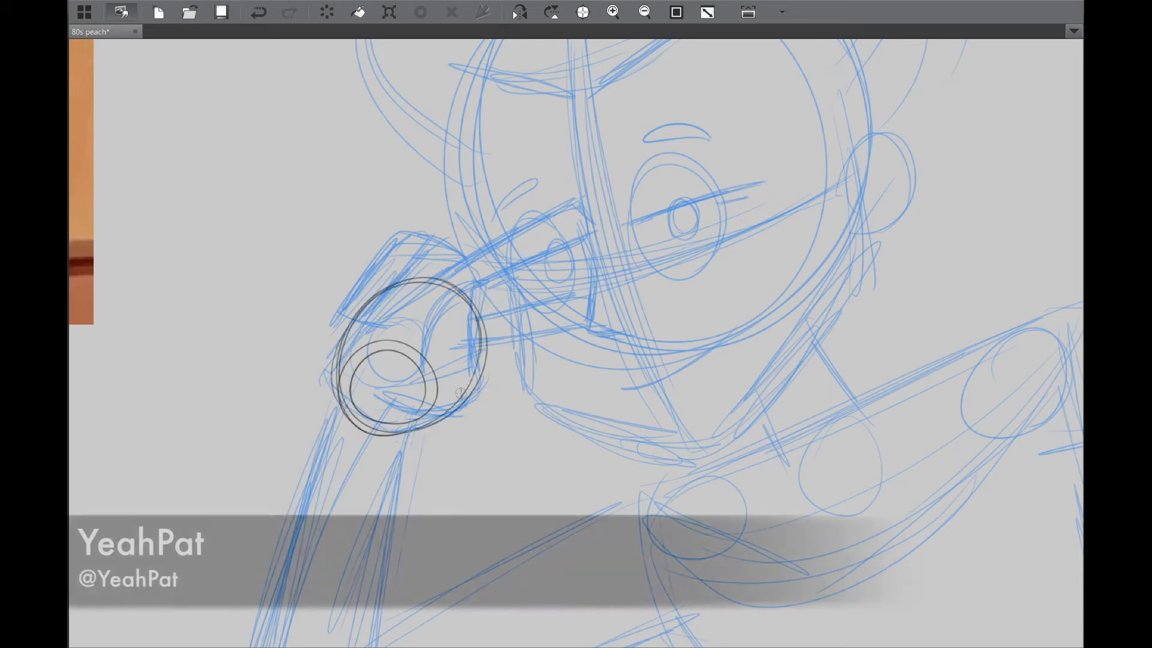
{"action": "left_click_drag", "start_coordinate": [597, 214], "coordinate": [480, 289]}
{"action": "left_click_drag", "start_coordinate": [603, 282], "coordinate": [465, 324]}
{"action": "left_click_drag", "start_coordinate": [591, 327], "coordinate": [468, 351]}
{"action": "left_click_drag", "start_coordinate": [594, 291], "coordinate": [480, 348]}
{"action": "mouse_move", "coordinate": [435, 294]}
{"action": "left_mouse_down"}
{"action": "mouse_move", "coordinate": [549, 186]}
{"action": "mouse_move", "coordinate": [585, 201]}
{"action": "left_mouse_up"}
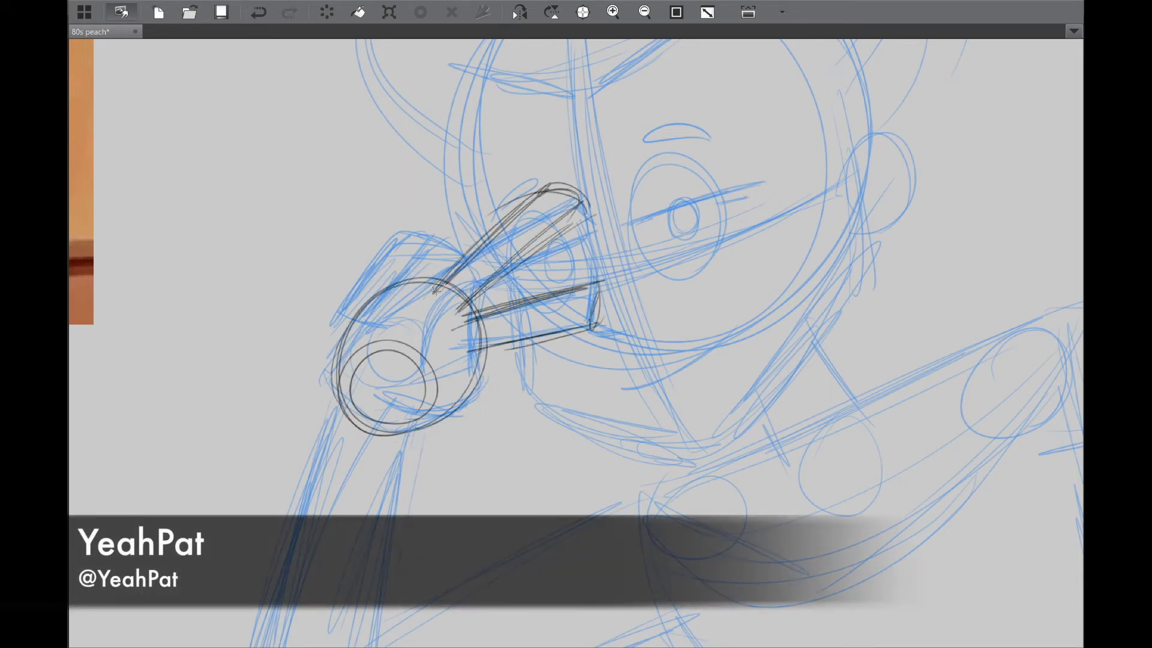
Step: Draw the raised hand's curled fingers, the thumb and the heel of the palm
{"action": "left_click_drag", "start_coordinate": [447, 267], "coordinate": [336, 360]}
{"action": "mouse_move", "coordinate": [396, 360]}
{"action": "left_mouse_down"}
{"action": "mouse_move", "coordinate": [415, 307]}
{"action": "mouse_move", "coordinate": [369, 365]}
{"action": "left_mouse_up"}
{"action": "left_click_drag", "start_coordinate": [461, 294], "coordinate": [484, 372]}
{"action": "mouse_move", "coordinate": [459, 293]}
{"action": "left_mouse_down"}
{"action": "mouse_move", "coordinate": [432, 387]}
{"action": "mouse_move", "coordinate": [444, 375]}
{"action": "left_mouse_up"}
{"action": "mouse_move", "coordinate": [463, 293]}
{"action": "left_mouse_down"}
{"action": "mouse_move", "coordinate": [492, 381]}
{"action": "mouse_move", "coordinate": [435, 391]}
{"action": "left_mouse_up"}
{"action": "left_click_drag", "start_coordinate": [469, 291], "coordinate": [490, 379]}
{"action": "left_click_drag", "start_coordinate": [480, 327], "coordinate": [503, 390]}
{"action": "left_click_drag", "start_coordinate": [420, 436], "coordinate": [489, 409]}
{"action": "left_click_drag", "start_coordinate": [414, 271], "coordinate": [375, 366]}
{"action": "left_click_drag", "start_coordinate": [441, 287], "coordinate": [393, 363]}
{"action": "left_click_drag", "start_coordinate": [369, 279], "coordinate": [351, 366]}
{"action": "mouse_move", "coordinate": [342, 354]}
{"action": "left_mouse_down"}
{"action": "mouse_move", "coordinate": [447, 264]}
{"action": "mouse_move", "coordinate": [461, 300]}
{"action": "left_mouse_up"}
{"action": "left_click_drag", "start_coordinate": [354, 348], "coordinate": [342, 417]}
Step: Draw the raised arm's forearm, pointed elbow and upper arm contours along the blue guides
{"action": "scroll", "coordinate": [576, 342], "scroll_direction": "down", "scroll_amount": 3}
{"action": "left_click_drag", "start_coordinate": [347, 249], "coordinate": [276, 471]}
{"action": "left_click_drag", "start_coordinate": [395, 255], "coordinate": [361, 453]}
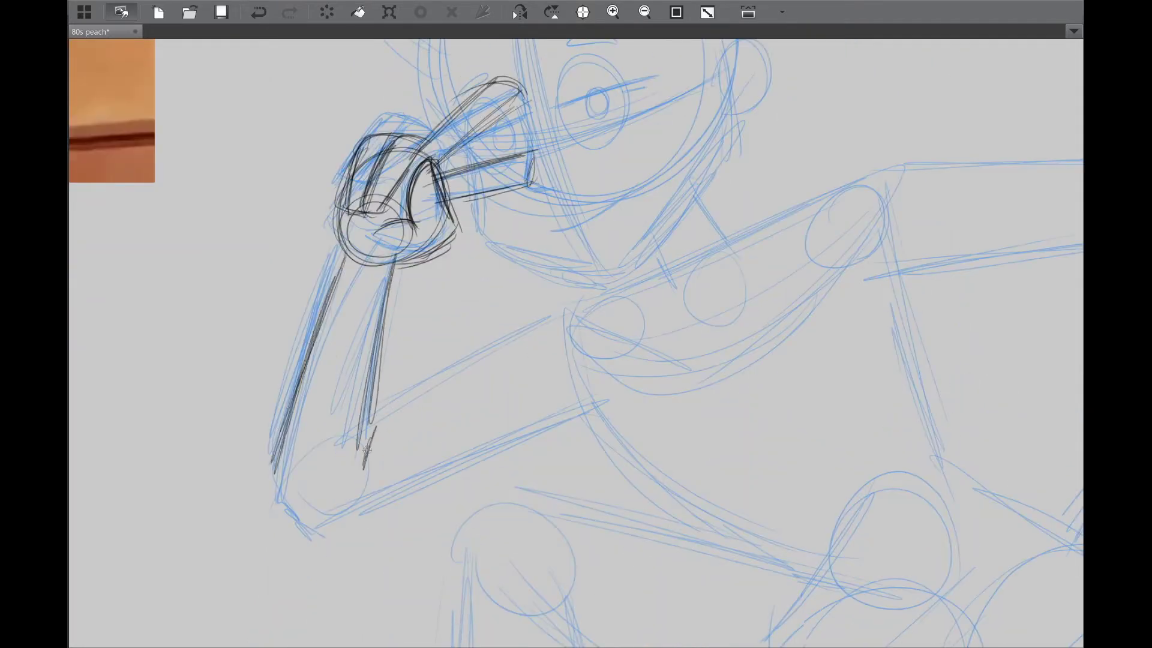
{"action": "scroll", "coordinate": [576, 342], "scroll_direction": "down", "scroll_amount": 2}
{"action": "left_click_drag", "start_coordinate": [300, 393], "coordinate": [325, 447]}
{"action": "left_click_drag", "start_coordinate": [327, 447], "coordinate": [612, 332]}
{"action": "left_click_drag", "start_coordinate": [399, 333], "coordinate": [599, 223]}
Step: Draw the nose, the smirking mouth and the cheek and jawline down to a pointed chin
{"action": "scroll", "coordinate": [442, 239], "scroll_direction": "up", "scroll_amount": 4}
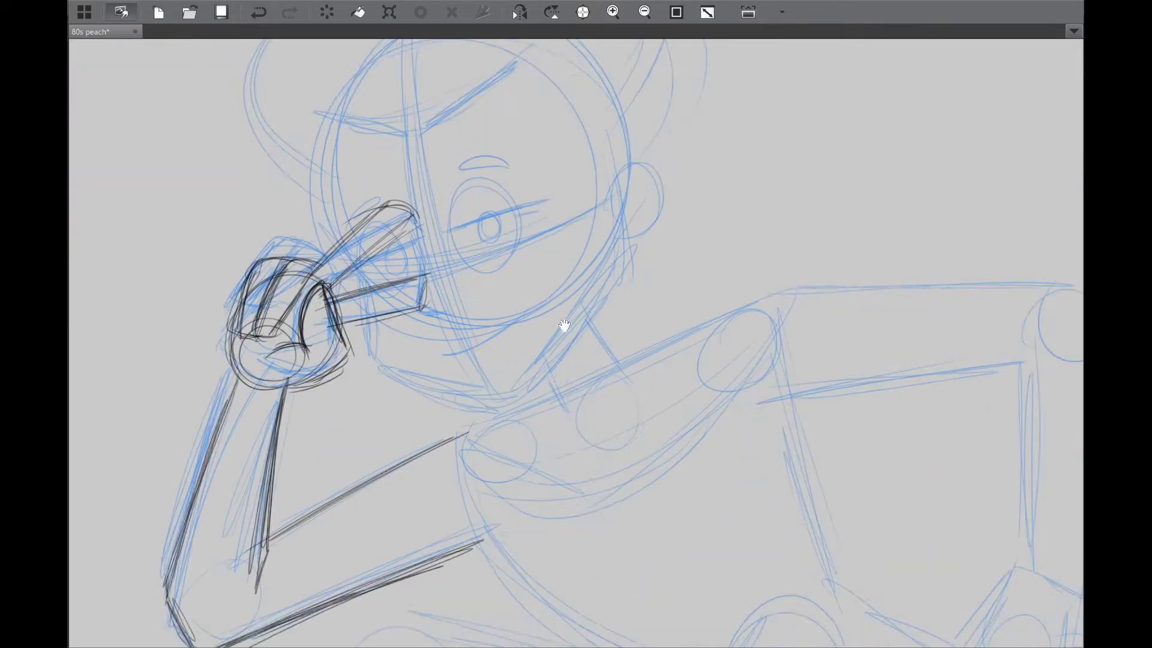
{"action": "mouse_move", "coordinate": [441, 240]}
{"action": "left_mouse_down"}
{"action": "mouse_move", "coordinate": [449, 333]}
{"action": "mouse_move", "coordinate": [486, 348]}
{"action": "left_mouse_up"}
{"action": "left_click_drag", "start_coordinate": [570, 339], "coordinate": [477, 393]}
{"action": "key", "text": "ctrl+z"}
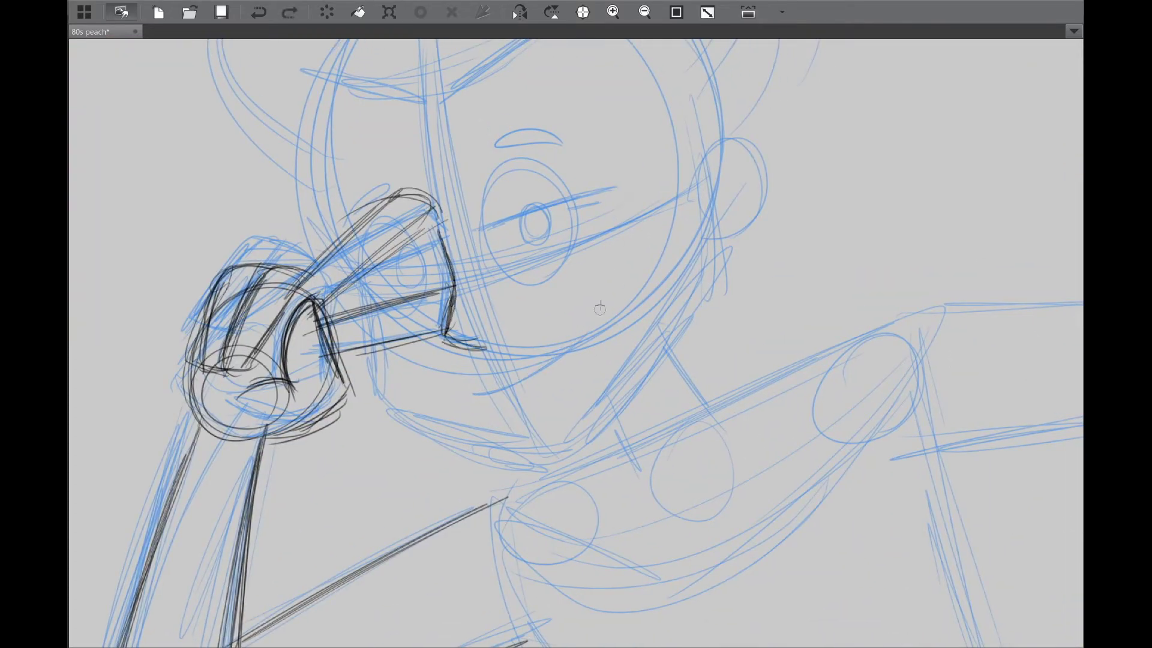
{"action": "mouse_move", "coordinate": [601, 305]}
{"action": "left_mouse_down"}
{"action": "mouse_move", "coordinate": [533, 378]}
{"action": "mouse_move", "coordinate": [547, 391]}
{"action": "left_mouse_up"}
{"action": "left_click_drag", "start_coordinate": [359, 264], "coordinate": [378, 420]}
{"action": "mouse_move", "coordinate": [375, 384]}
{"action": "left_mouse_down"}
{"action": "mouse_move", "coordinate": [438, 450]}
{"action": "mouse_move", "coordinate": [555, 467]}
{"action": "mouse_move", "coordinate": [696, 294]}
{"action": "left_mouse_up"}
{"action": "left_click_drag", "start_coordinate": [624, 414], "coordinate": [699, 207]}
{"action": "scroll", "coordinate": [576, 270], "scroll_direction": "down", "scroll_amount": 3}
Step: Draw the uncovered eye with a heavy half-closed lid, iris, lash and arched eyebrow
{"action": "scroll", "coordinate": [540, 270], "scroll_direction": "up", "scroll_amount": 6}
{"action": "left_click_drag", "start_coordinate": [399, 308], "coordinate": [682, 222]}
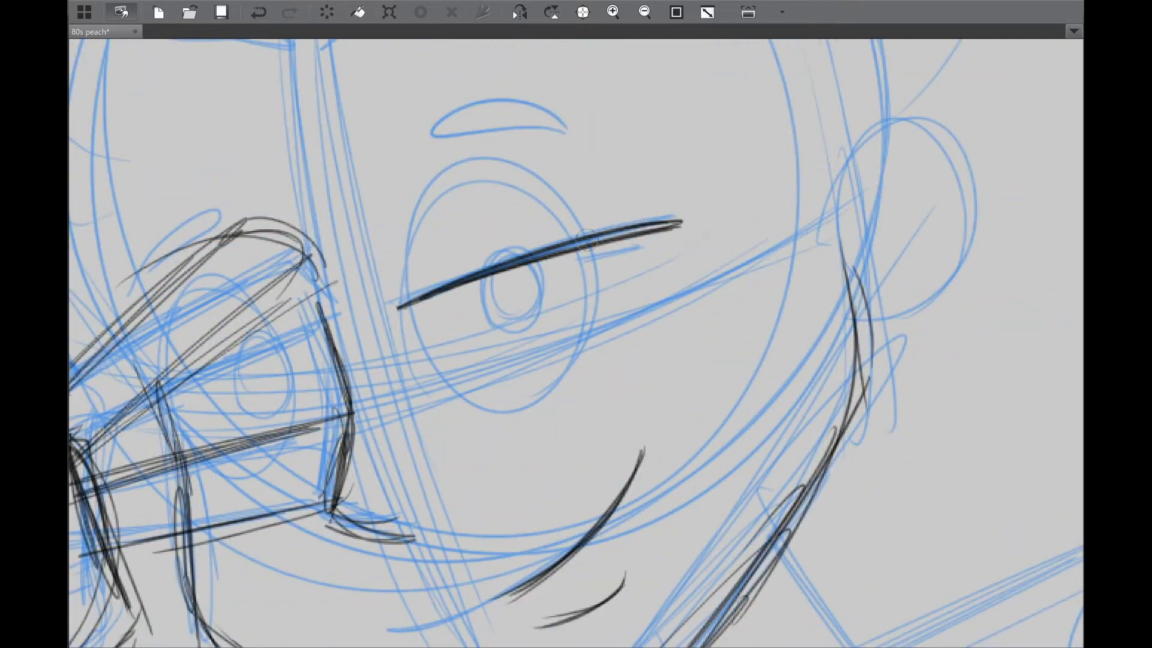
{"action": "left_click_drag", "start_coordinate": [414, 283], "coordinate": [593, 241]}
{"action": "mouse_move", "coordinate": [417, 294]}
{"action": "left_mouse_down"}
{"action": "mouse_move", "coordinate": [590, 252]}
{"action": "mouse_move", "coordinate": [516, 267]}
{"action": "left_mouse_up"}
{"action": "left_click_drag", "start_coordinate": [594, 271], "coordinate": [645, 260]}
{"action": "key", "text": "h"}
{"action": "mouse_move", "coordinate": [586, 211]}
{"action": "left_mouse_down"}
{"action": "mouse_move", "coordinate": [733, 211]}
{"action": "mouse_move", "coordinate": [591, 216]}
{"action": "left_mouse_up"}
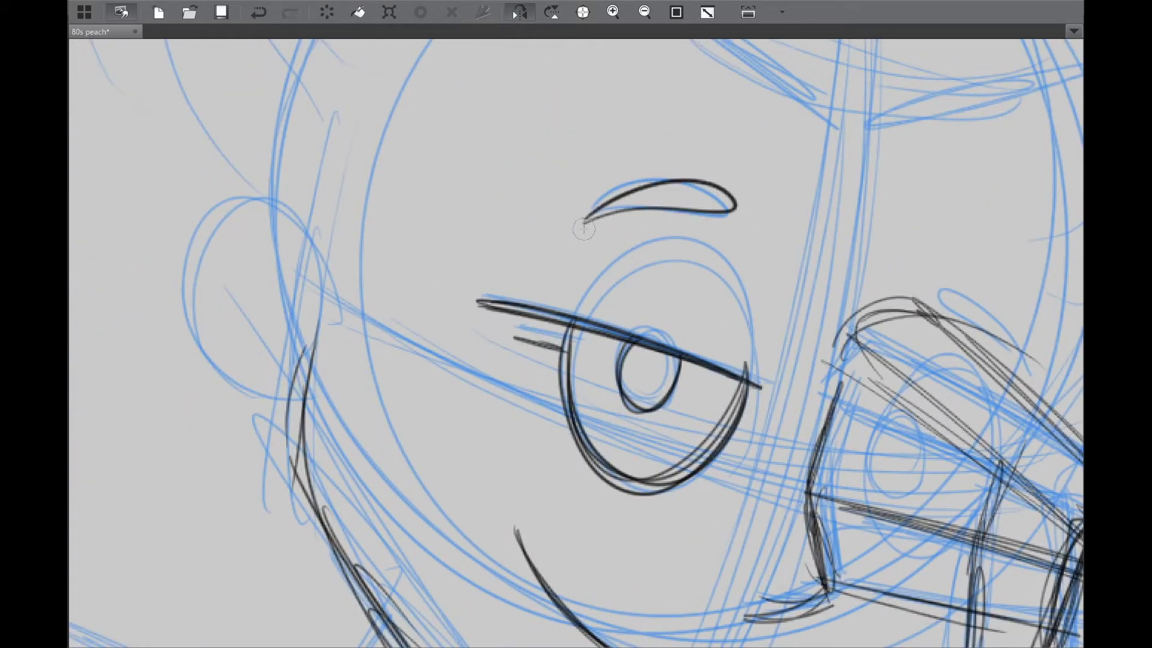
{"action": "key", "text": "h"}
Step: Draw the parted fringe across the forehead, the side of the face, and the ear with its sideburn
{"action": "scroll", "coordinate": [754, 389], "scroll_direction": "down", "scroll_amount": 5}
{"action": "scroll", "coordinate": [689, 380], "scroll_direction": "up", "scroll_amount": 3}
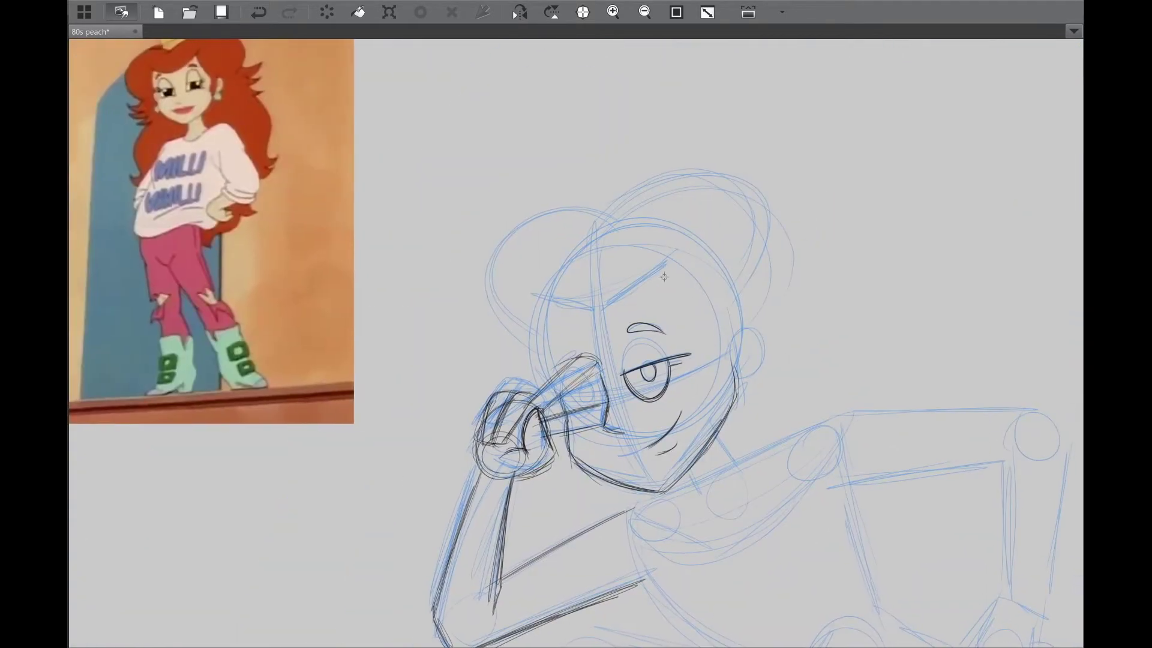
{"action": "mouse_move", "coordinate": [525, 295]}
{"action": "left_mouse_down"}
{"action": "mouse_move", "coordinate": [640, 293]}
{"action": "mouse_move", "coordinate": [678, 251]}
{"action": "left_mouse_up"}
{"action": "mouse_move", "coordinate": [521, 300]}
{"action": "left_mouse_down"}
{"action": "mouse_move", "coordinate": [657, 283]}
{"action": "mouse_move", "coordinate": [734, 342]}
{"action": "left_mouse_up"}
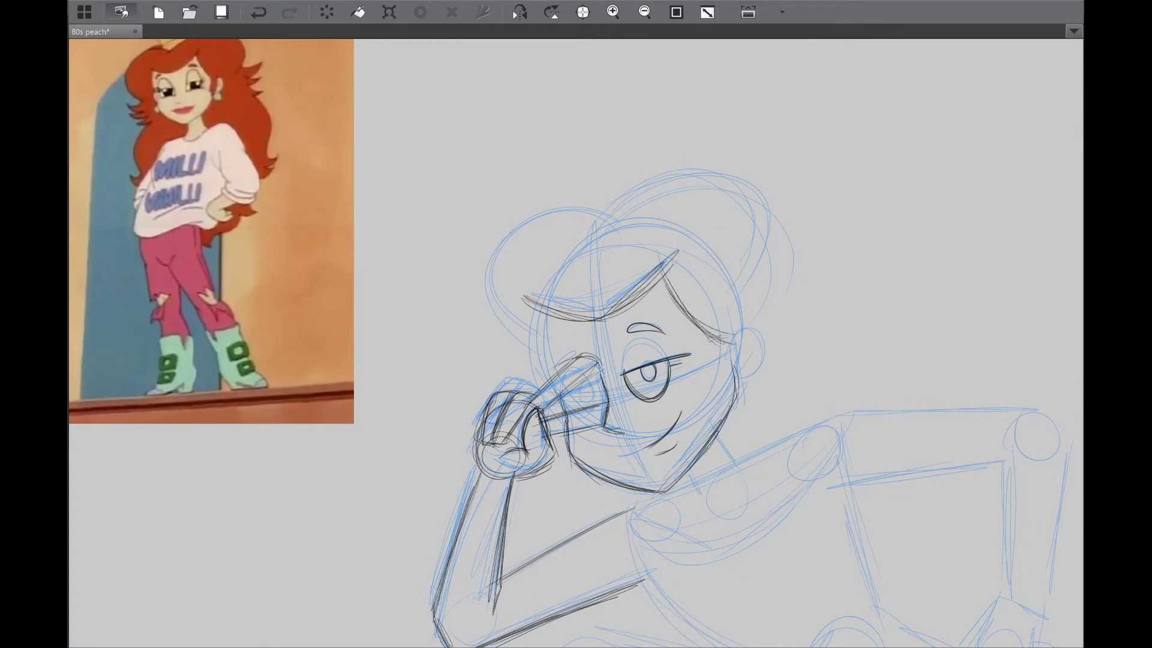
{"action": "left_click_drag", "start_coordinate": [541, 300], "coordinate": [557, 390]}
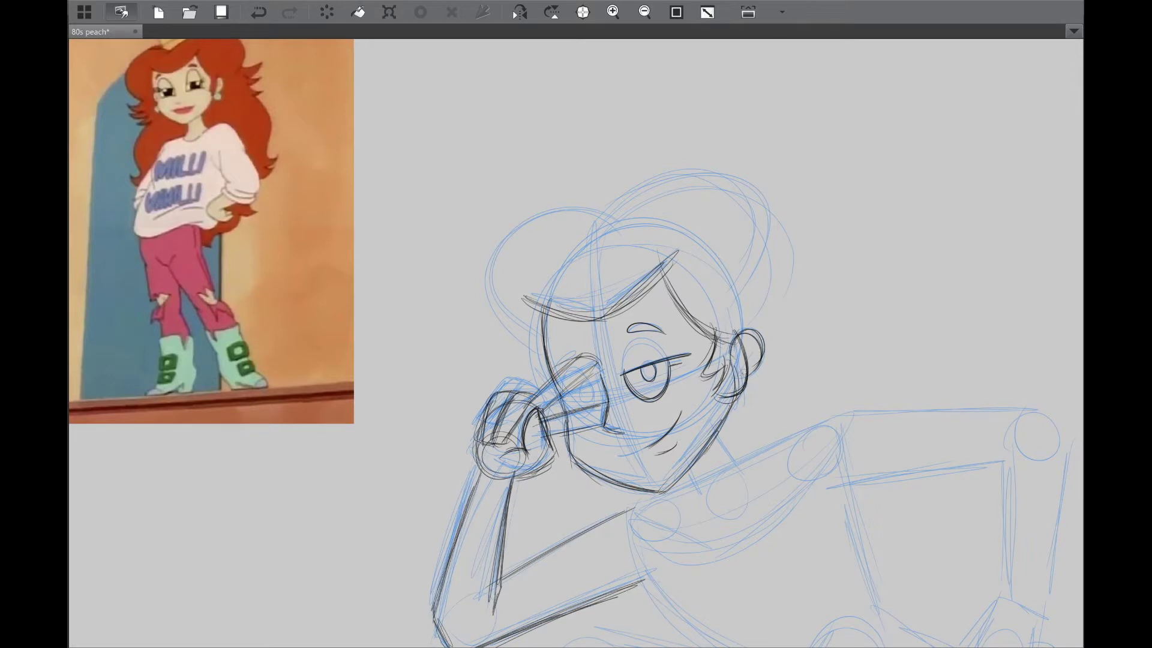
{"action": "left_click_drag", "start_coordinate": [738, 317], "coordinate": [719, 359]}
Step: Draw the two rounded hair volumes on top of the head and a small pointed crown between them
{"action": "mouse_move", "coordinate": [573, 282]}
{"action": "left_mouse_down"}
{"action": "mouse_move", "coordinate": [762, 353]}
{"action": "mouse_move", "coordinate": [774, 372]}
{"action": "left_mouse_up"}
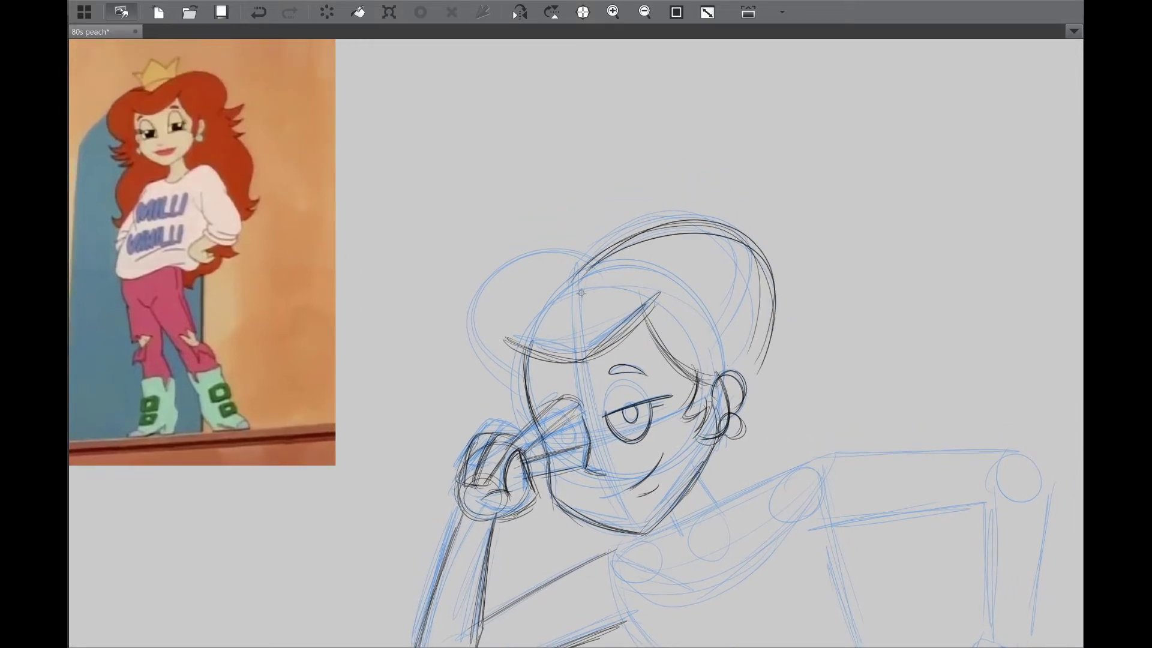
{"action": "left_click_drag", "start_coordinate": [660, 228], "coordinate": [768, 360]}
{"action": "mouse_move", "coordinate": [645, 234]}
{"action": "left_mouse_down"}
{"action": "mouse_move", "coordinate": [564, 279]}
{"action": "mouse_move", "coordinate": [510, 393]}
{"action": "left_mouse_up"}
{"action": "left_click_drag", "start_coordinate": [591, 259], "coordinate": [507, 405]}
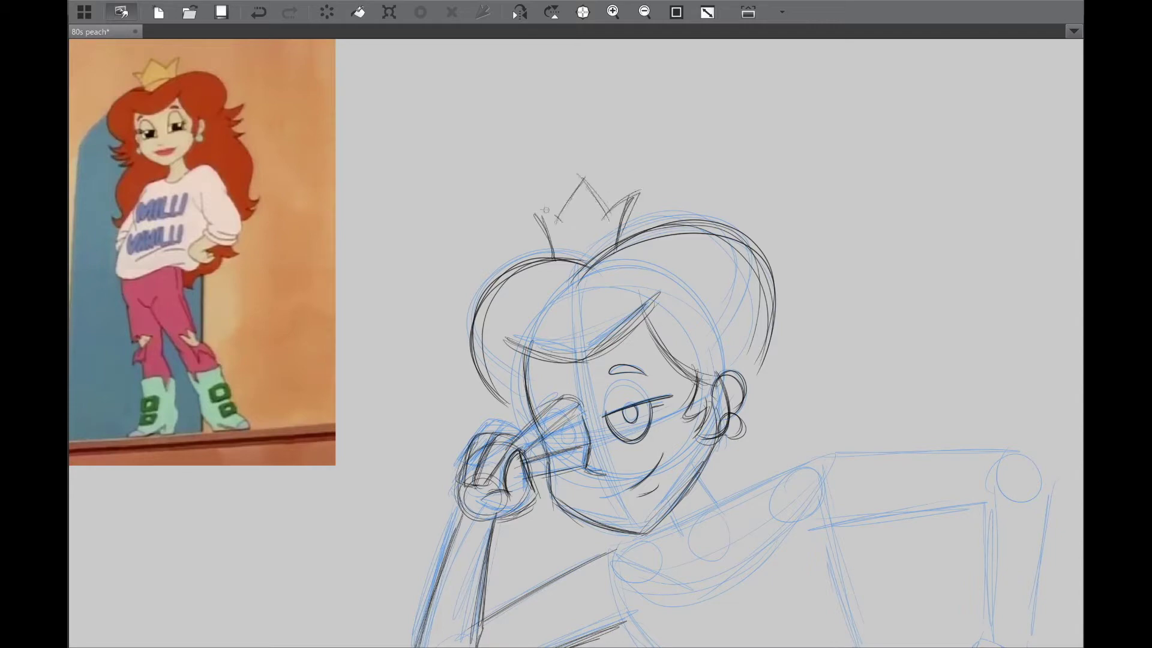
{"action": "left_click_drag", "start_coordinate": [749, 438], "coordinate": [722, 419]}
{"action": "left_click_drag", "start_coordinate": [741, 290], "coordinate": [716, 219]}
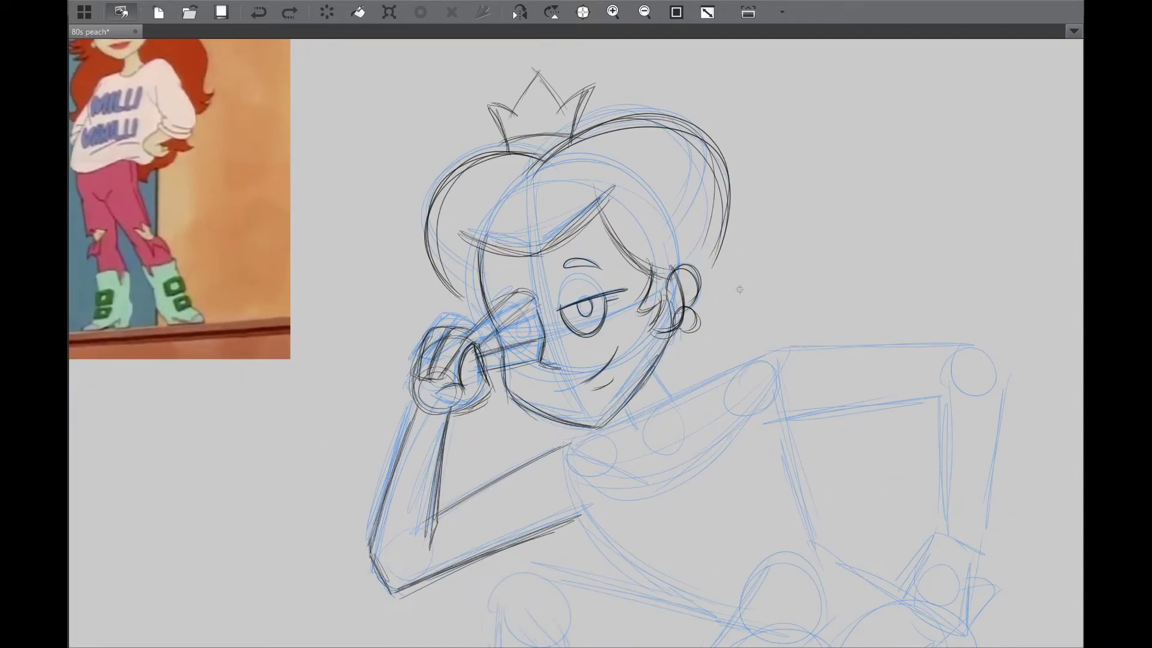
Step: Draw the flicked hair tufts beside the head and the long wavy locks falling past both shoulders
{"action": "left_click_drag", "start_coordinate": [712, 328], "coordinate": [867, 530]}
{"action": "mouse_move", "coordinate": [713, 460]}
{"action": "left_mouse_down"}
{"action": "mouse_move", "coordinate": [799, 478]}
{"action": "mouse_move", "coordinate": [829, 376]}
{"action": "left_mouse_up"}
{"action": "mouse_move", "coordinate": [825, 198]}
{"action": "left_mouse_down"}
{"action": "mouse_move", "coordinate": [741, 335]}
{"action": "mouse_move", "coordinate": [780, 306]}
{"action": "left_mouse_up"}
{"action": "left_click_drag", "start_coordinate": [729, 360], "coordinate": [750, 384]}
{"action": "left_click_drag", "start_coordinate": [477, 378], "coordinate": [492, 414]}
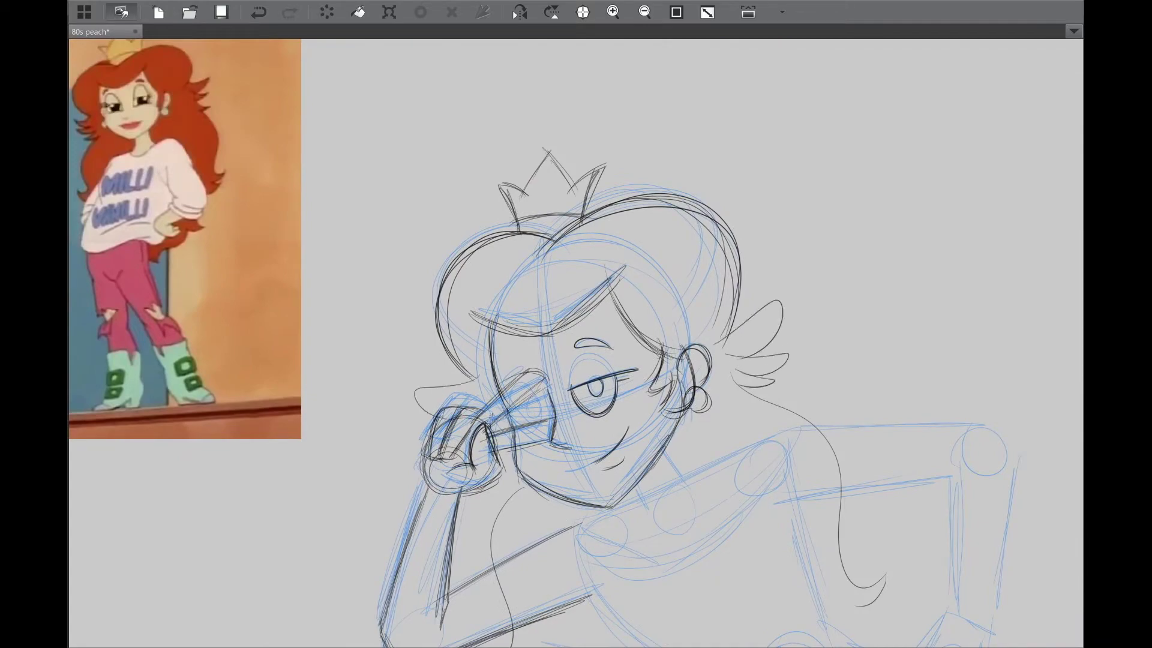
Step: Draw the second half-closed eye and its eyebrow around the extended fingers
{"action": "scroll", "coordinate": [664, 475], "scroll_direction": "up", "scroll_amount": 5}
{"action": "mouse_move", "coordinate": [468, 339]}
{"action": "left_mouse_down"}
{"action": "mouse_move", "coordinate": [648, 249]}
{"action": "mouse_move", "coordinate": [627, 336]}
{"action": "mouse_move", "coordinate": [595, 376]}
{"action": "left_mouse_up"}
{"action": "scroll", "coordinate": [516, 323], "scroll_direction": "down", "scroll_amount": 5}
{"action": "scroll", "coordinate": [516, 323], "scroll_direction": "up", "scroll_amount": 3}
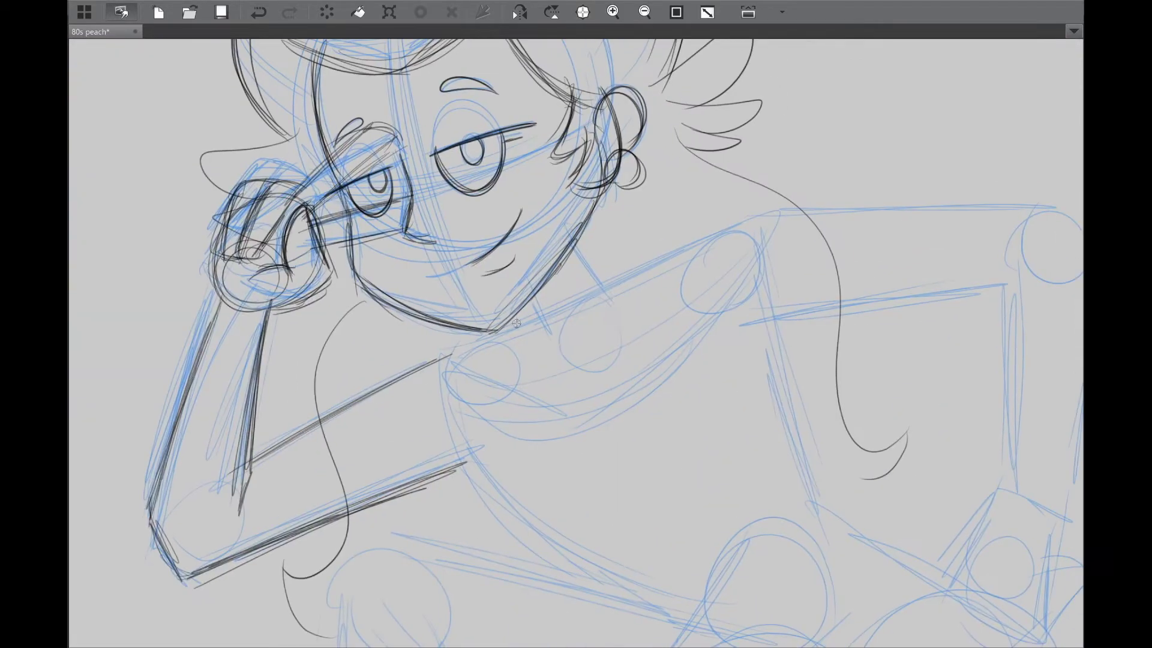
Step: Draw the neck lines and the shirt's rounded collar below the chin
{"action": "left_click_drag", "start_coordinate": [521, 329], "coordinate": [651, 258]}
{"action": "left_click_drag", "start_coordinate": [528, 303], "coordinate": [549, 333]}
{"action": "left_click_drag", "start_coordinate": [621, 297], "coordinate": [578, 246]}
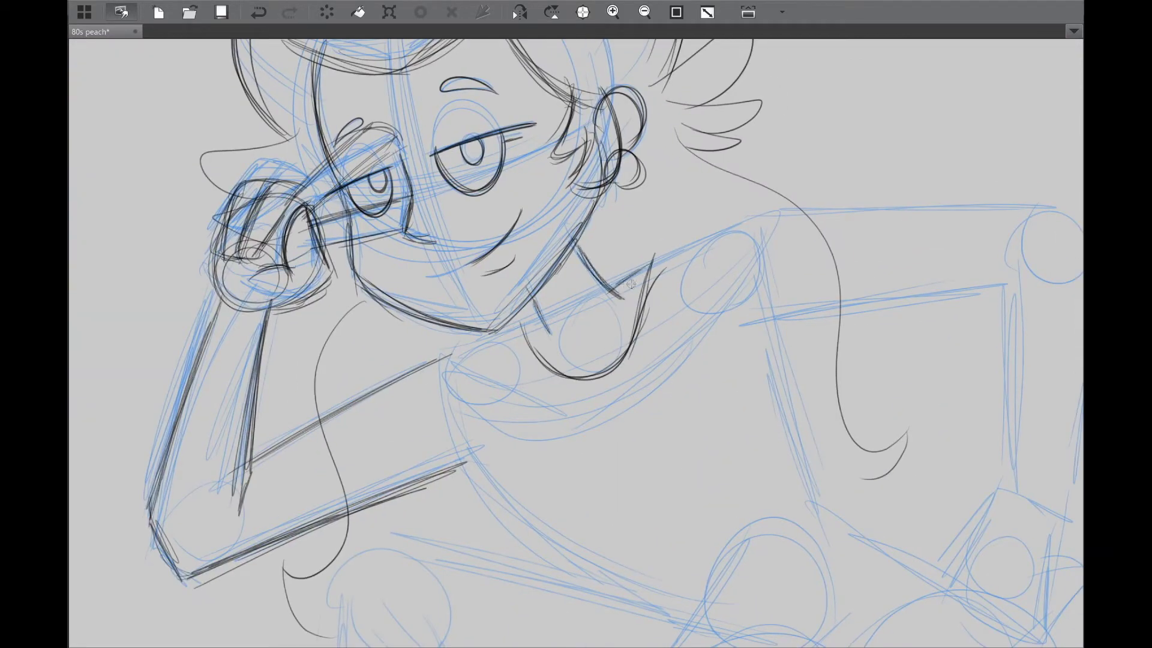
Step: Refine the raised arm's shoulder line and add the scalloped hair ends and folds around its elbow
{"action": "scroll", "coordinate": [631, 284], "scroll_direction": "down", "scroll_amount": 5}
{"action": "scroll", "coordinate": [655, 506], "scroll_direction": "up", "scroll_amount": 4}
{"action": "mouse_move", "coordinate": [656, 507]}
{"action": "left_mouse_down"}
{"action": "mouse_move", "coordinate": [681, 327]}
{"action": "mouse_move", "coordinate": [696, 329]}
{"action": "left_mouse_up"}
{"action": "mouse_move", "coordinate": [447, 342]}
{"action": "left_mouse_down"}
{"action": "mouse_move", "coordinate": [431, 438]}
{"action": "mouse_move", "coordinate": [477, 456]}
{"action": "mouse_move", "coordinate": [575, 384]}
{"action": "left_mouse_up"}
{"action": "left_click_drag", "start_coordinate": [540, 420], "coordinate": [646, 347]}
{"action": "mouse_move", "coordinate": [441, 336]}
{"action": "left_mouse_down"}
{"action": "mouse_move", "coordinate": [493, 324]}
{"action": "mouse_move", "coordinate": [633, 237]}
{"action": "left_mouse_up"}
{"action": "left_click_drag", "start_coordinate": [492, 321], "coordinate": [687, 225]}
{"action": "left_click_drag", "start_coordinate": [567, 279], "coordinate": [732, 201]}
{"action": "left_click_drag", "start_coordinate": [492, 315], "coordinate": [702, 216]}
{"action": "scroll", "coordinate": [663, 368], "scroll_direction": "down", "scroll_amount": 5}
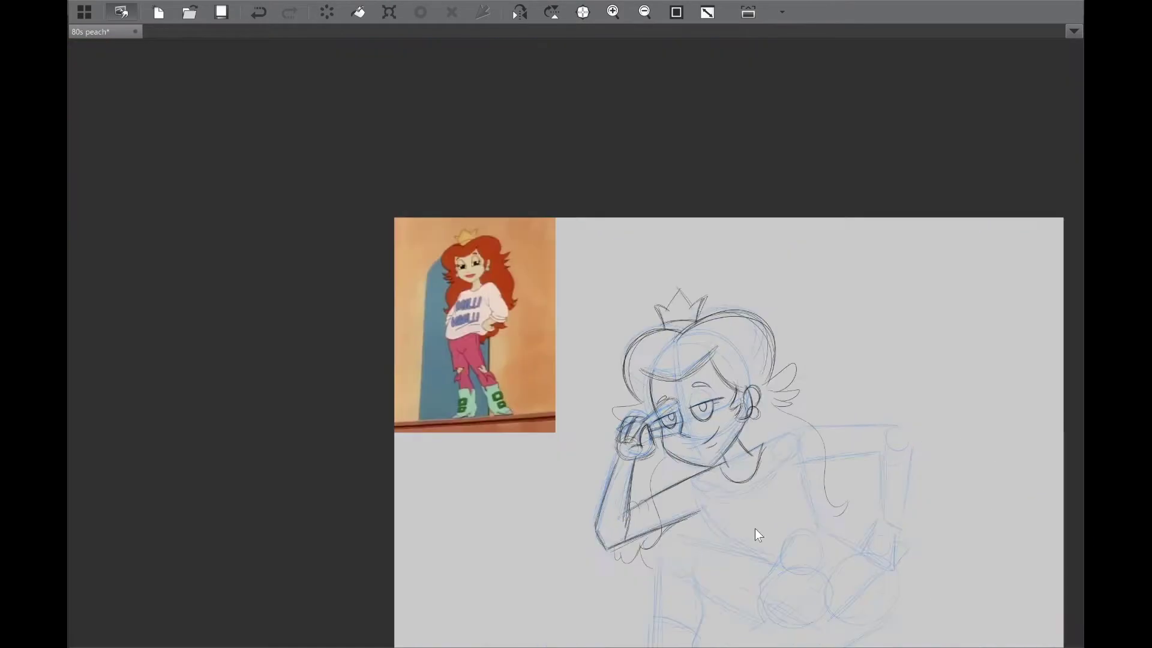
Step: Draw the other arm's shoulder, upper arm and rounded elbow, ending in a ruffled sleeve cuff
{"action": "scroll", "coordinate": [757, 534], "scroll_direction": "up", "scroll_amount": 5}
{"action": "scroll", "coordinate": [687, 304], "scroll_direction": "up", "scroll_amount": 2}
{"action": "left_click_drag", "start_coordinate": [836, 369], "coordinate": [931, 326]}
{"action": "mouse_move", "coordinate": [837, 367]}
{"action": "left_mouse_down"}
{"action": "mouse_move", "coordinate": [824, 303]}
{"action": "mouse_move", "coordinate": [606, 339]}
{"action": "left_mouse_up"}
{"action": "left_click_drag", "start_coordinate": [477, 288], "coordinate": [654, 227]}
{"action": "left_click_drag", "start_coordinate": [825, 215], "coordinate": [942, 324]}
{"action": "key", "text": "m"}
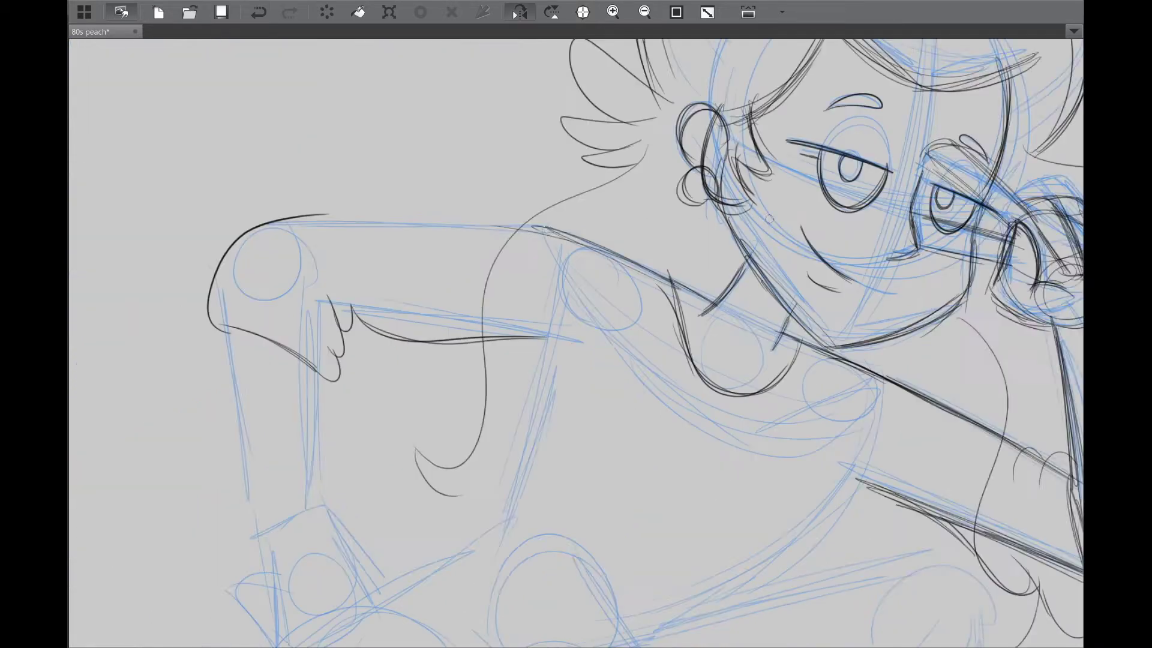
{"action": "left_click_drag", "start_coordinate": [770, 219], "coordinate": [920, 219]}
{"action": "key", "text": "m"}
Step: Draw the lowered forearm and a closed fist with knuckles resting on the hip
{"action": "left_click_drag", "start_coordinate": [621, 185], "coordinate": [618, 321]}
{"action": "left_click_drag", "start_coordinate": [711, 150], "coordinate": [684, 324]}
{"action": "left_click_drag", "start_coordinate": [571, 357], "coordinate": [655, 264]}
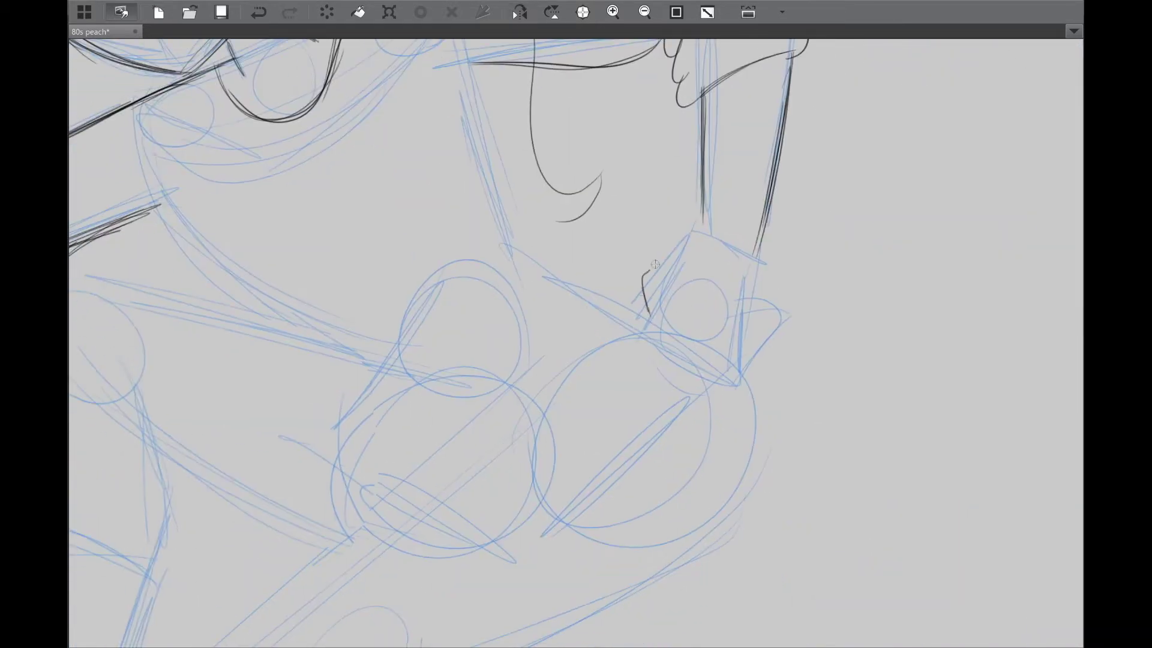
{"action": "mouse_move", "coordinate": [705, 222]}
{"action": "left_mouse_down"}
{"action": "mouse_move", "coordinate": [644, 312]}
{"action": "mouse_move", "coordinate": [726, 377]}
{"action": "left_mouse_up"}
{"action": "left_click_drag", "start_coordinate": [761, 255], "coordinate": [726, 378]}
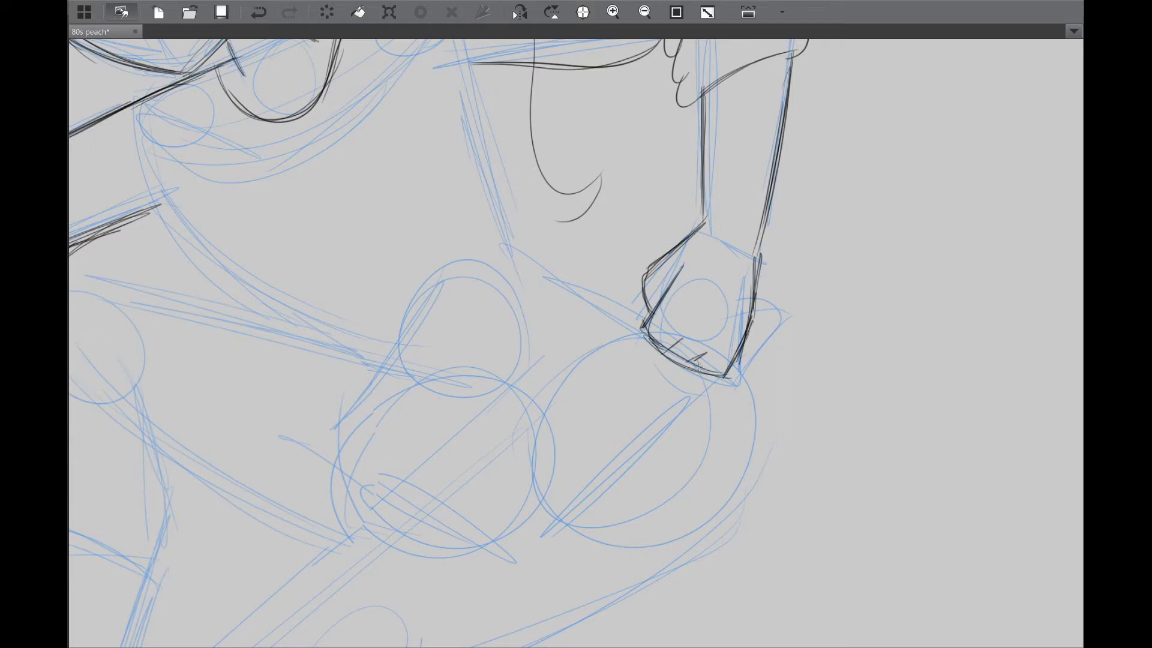
{"action": "left_click_drag", "start_coordinate": [663, 312], "coordinate": [650, 351]}
{"action": "scroll", "coordinate": [743, 235], "scroll_direction": "down", "scroll_amount": 5}
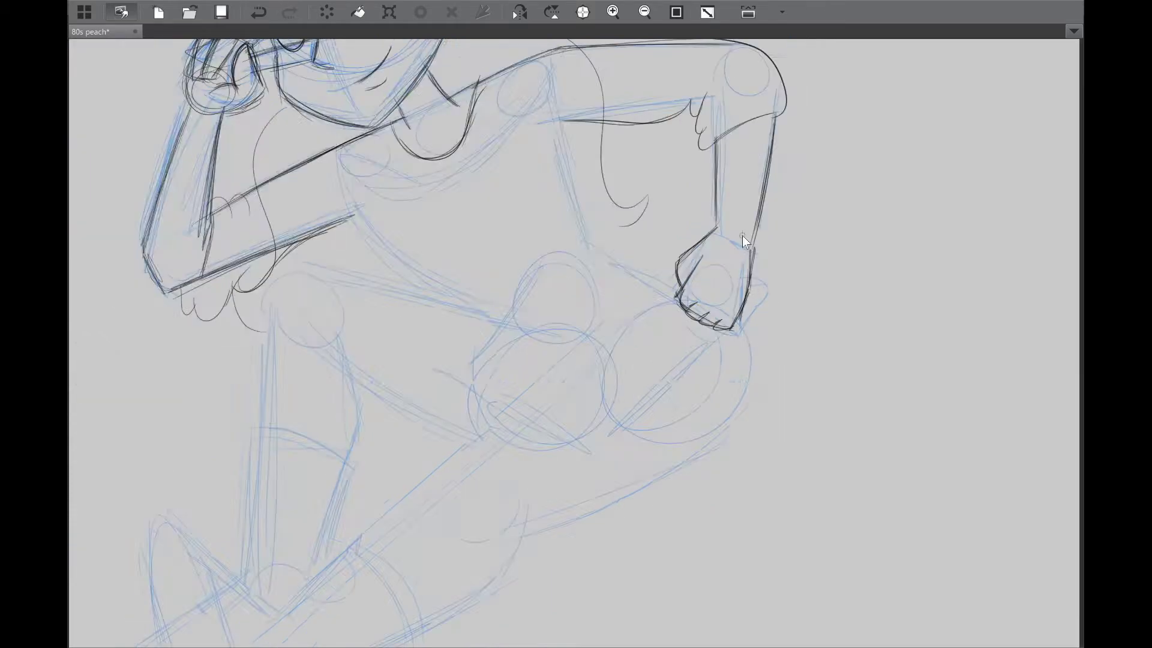
{"action": "scroll", "coordinate": [743, 236], "scroll_direction": "up", "scroll_amount": 4}
{"action": "left_click_drag", "start_coordinate": [600, 294], "coordinate": [792, 264]}
Step: Draw both side contours of the shirt's torso from below the arms toward the waist
{"action": "scroll", "coordinate": [690, 365], "scroll_direction": "down", "scroll_amount": 5}
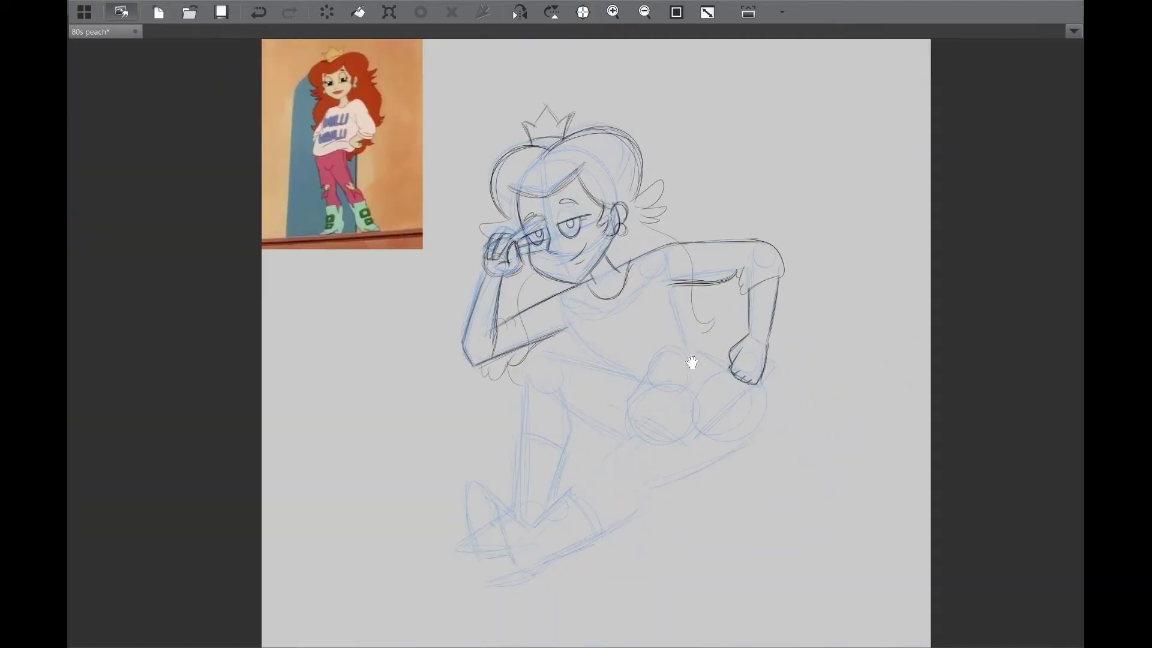
{"action": "left_click_drag", "start_coordinate": [689, 365], "coordinate": [628, 366]}
{"action": "scroll", "coordinate": [627, 365], "scroll_direction": "up", "scroll_amount": 4}
{"action": "mouse_move", "coordinate": [642, 489]}
{"action": "left_mouse_down"}
{"action": "mouse_move", "coordinate": [654, 456]}
{"action": "mouse_move", "coordinate": [627, 504]}
{"action": "left_mouse_up"}
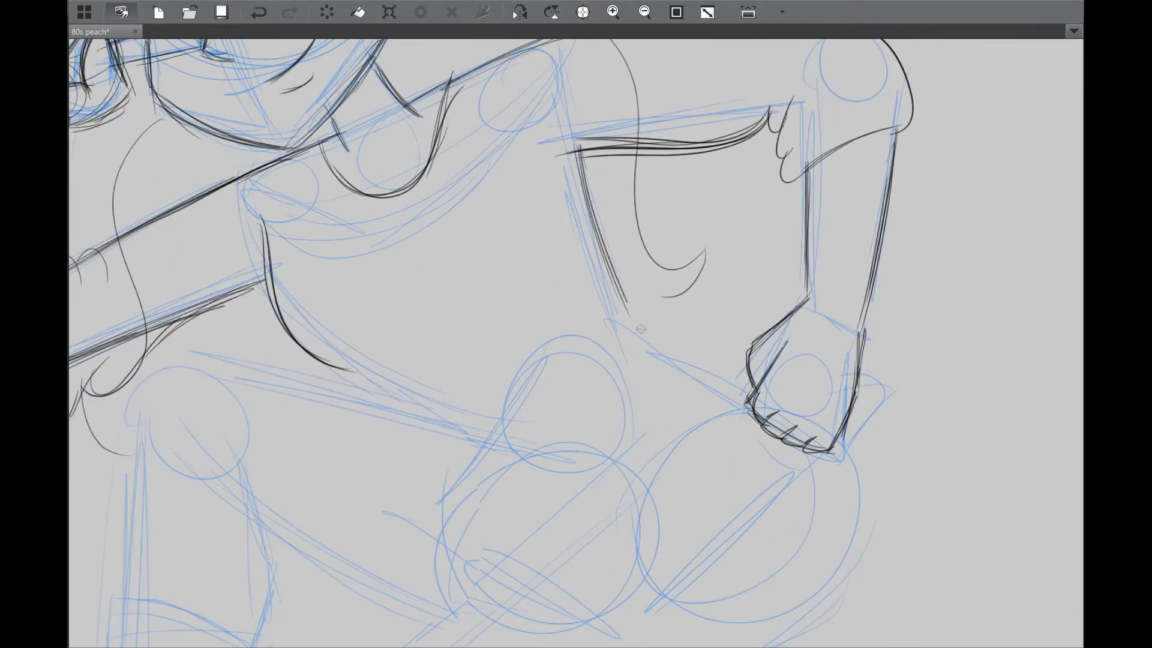
Step: Draw the shirt's curved hem with a fold at the front and join the waist line to the fist
{"action": "scroll", "coordinate": [626, 438], "scroll_direction": "down", "scroll_amount": 5}
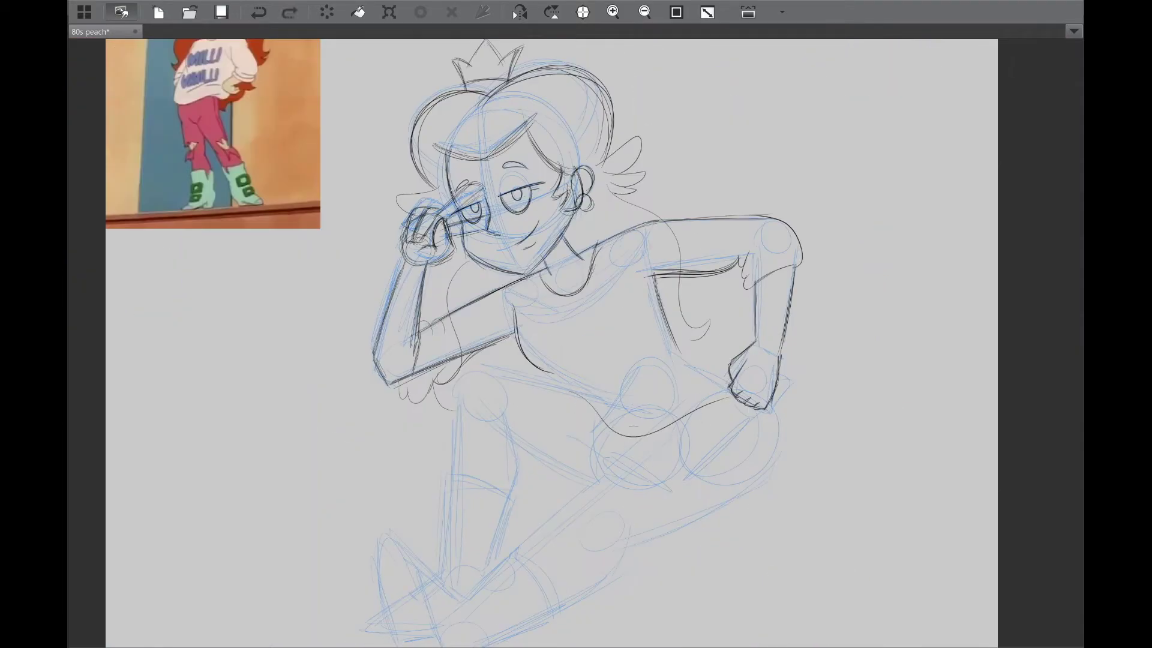
{"action": "key", "text": "ctrl+z"}
{"action": "left_click_drag", "start_coordinate": [729, 396], "coordinate": [570, 399]}
{"action": "key", "text": "ctrl+z"}
{"action": "left_click_drag", "start_coordinate": [729, 396], "coordinate": [565, 395]}
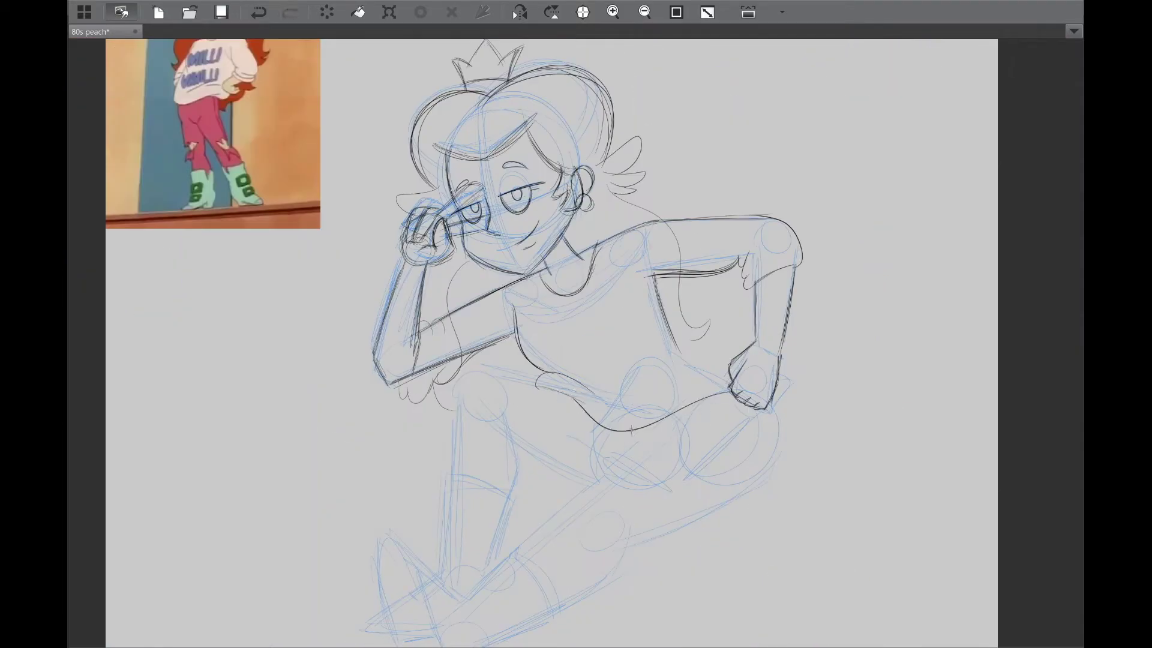
{"action": "scroll", "coordinate": [614, 377], "scroll_direction": "up", "scroll_amount": 2}
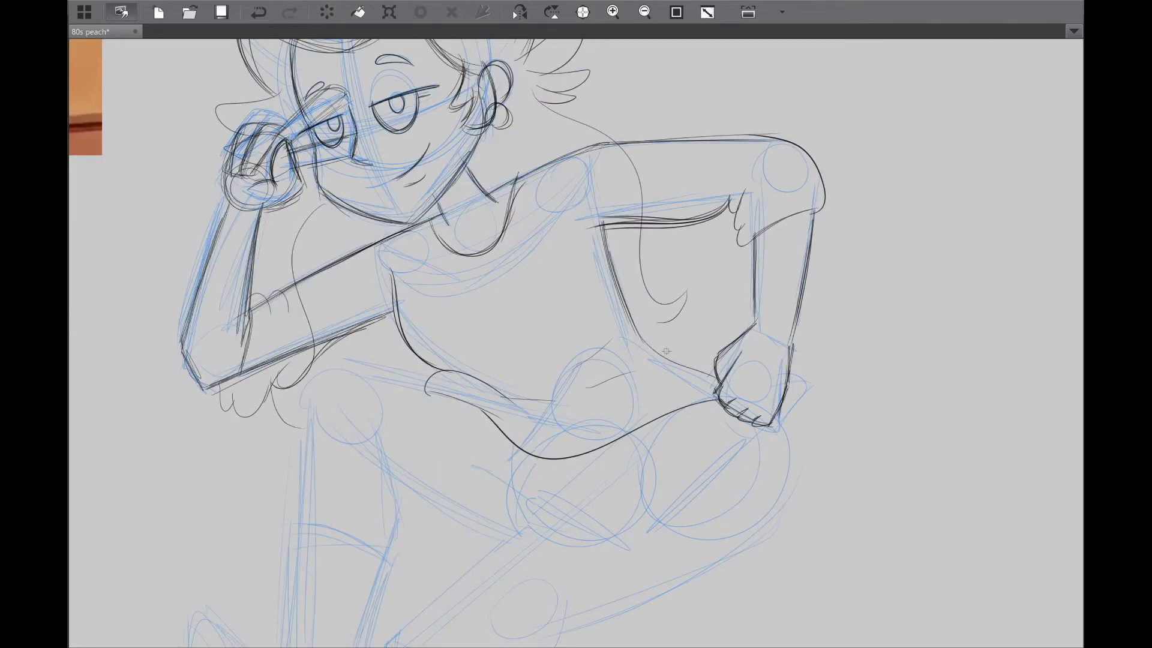
Step: Draw the upper contour of the bent leg's thigh from the shirt fold toward the knee
{"action": "key", "text": "h"}
{"action": "scroll", "coordinate": [734, 396], "scroll_direction": "up", "scroll_amount": 3}
{"action": "left_click_drag", "start_coordinate": [600, 276], "coordinate": [816, 228]}
{"action": "key", "text": "h"}
{"action": "scroll", "coordinate": [743, 478], "scroll_direction": "down", "scroll_amount": 4}
Step: Draw the hip and the thigh contours of the outstretched leg along the blue guides
{"action": "left_click_drag", "start_coordinate": [744, 478], "coordinate": [744, 398]}
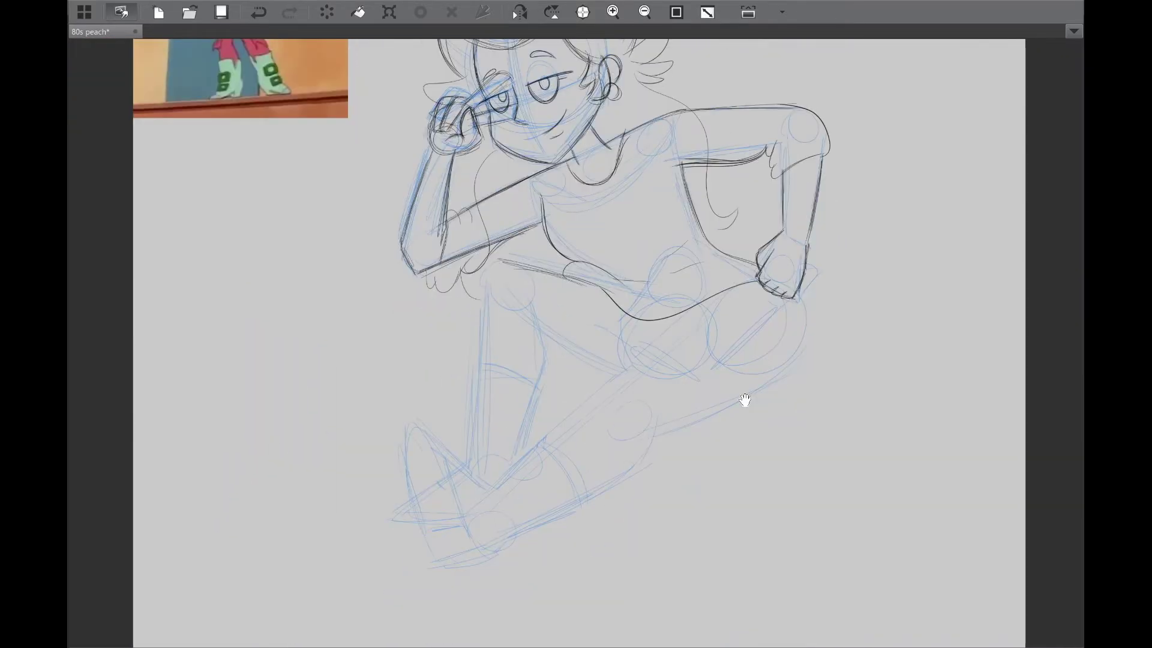
{"action": "scroll", "coordinate": [744, 398], "scroll_direction": "up", "scroll_amount": 1}
{"action": "left_click_drag", "start_coordinate": [720, 362], "coordinate": [542, 527]}
{"action": "scroll", "coordinate": [443, 381], "scroll_direction": "up", "scroll_amount": 4}
{"action": "left_click_drag", "start_coordinate": [318, 228], "coordinate": [390, 447]}
{"action": "key", "text": "h"}
{"action": "left_click_drag", "start_coordinate": [713, 382], "coordinate": [543, 450]}
{"action": "left_click_drag", "start_coordinate": [543, 450], "coordinate": [726, 233]}
Step: Draw the outstretched leg's torn trouser edge, lower leg contours and boot cuff
{"action": "mouse_move", "coordinate": [714, 294]}
{"action": "left_mouse_down"}
{"action": "mouse_move", "coordinate": [384, 465]}
{"action": "mouse_move", "coordinate": [390, 474]}
{"action": "left_mouse_up"}
{"action": "left_click_drag", "start_coordinate": [420, 360], "coordinate": [324, 535]}
{"action": "left_click_drag", "start_coordinate": [480, 369], "coordinate": [567, 288]}
{"action": "key", "text": "ctrl+z"}
{"action": "key", "text": "ctrl+0"}
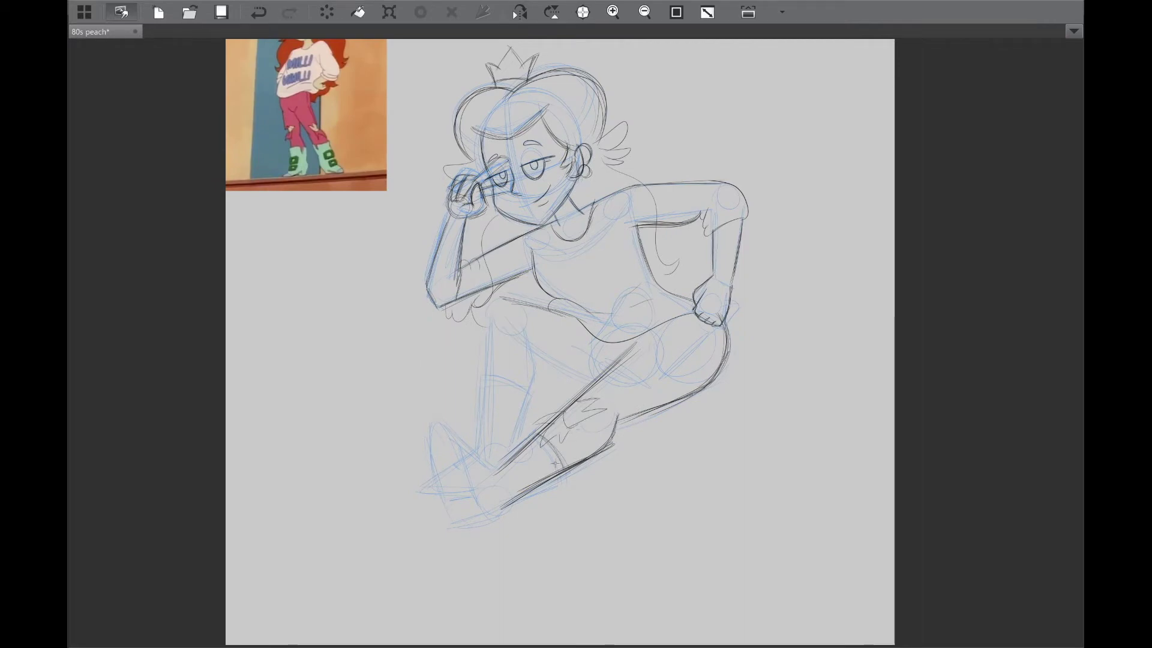
{"action": "left_click_drag", "start_coordinate": [551, 447], "coordinate": [573, 471]}
Step: Draw the bent leg's knee with torn fabric, its thigh underside and shin, and extra hair flicks near the fist
{"action": "scroll", "coordinate": [637, 424], "scroll_direction": "up", "scroll_amount": 1}
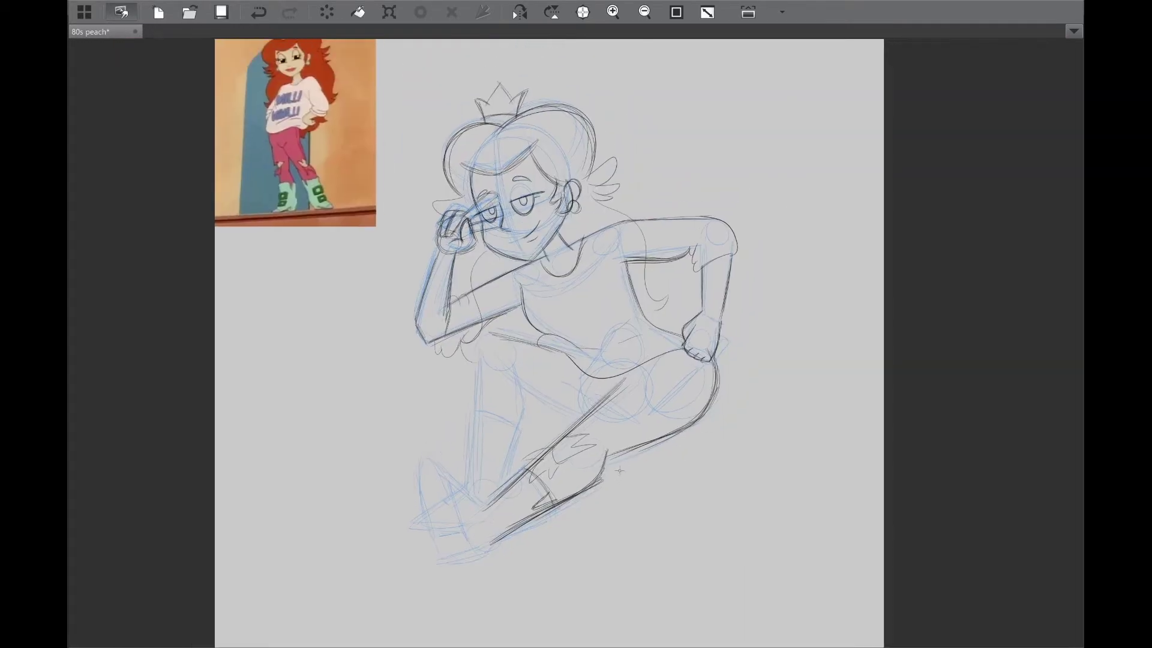
{"action": "scroll", "coordinate": [706, 397], "scroll_direction": "up", "scroll_amount": 2}
{"action": "scroll", "coordinate": [718, 446], "scroll_direction": "up", "scroll_amount": 2}
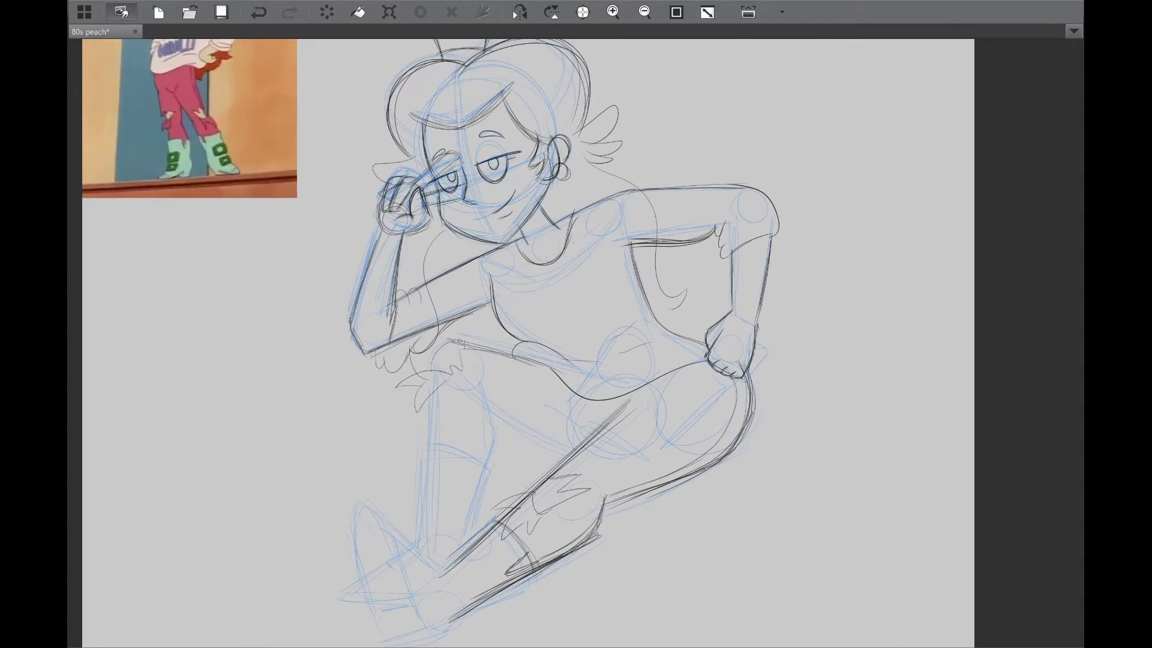
{"action": "key", "text": "m"}
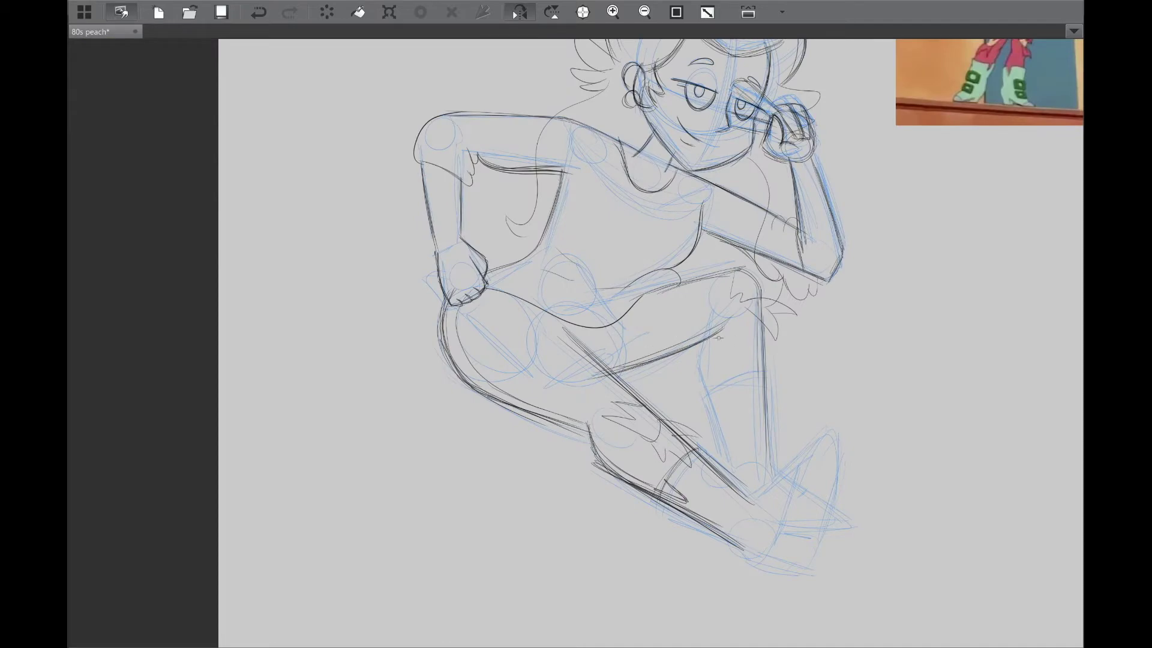
{"action": "key", "text": "m"}
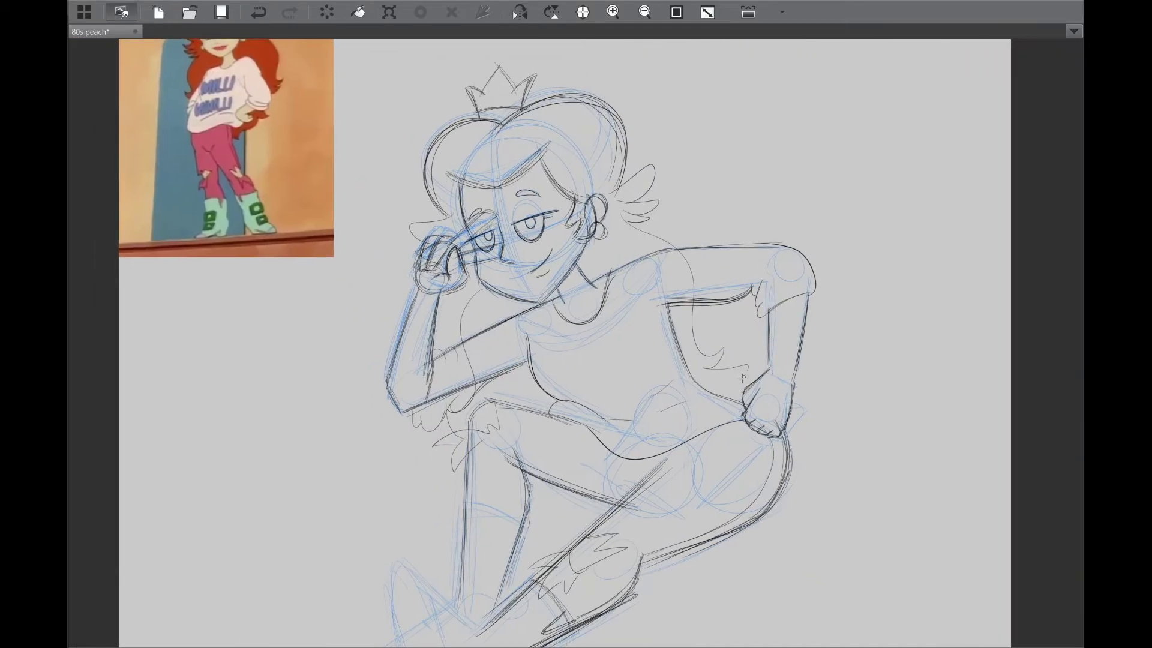
{"action": "left_click_drag", "start_coordinate": [691, 423], "coordinate": [740, 257]}
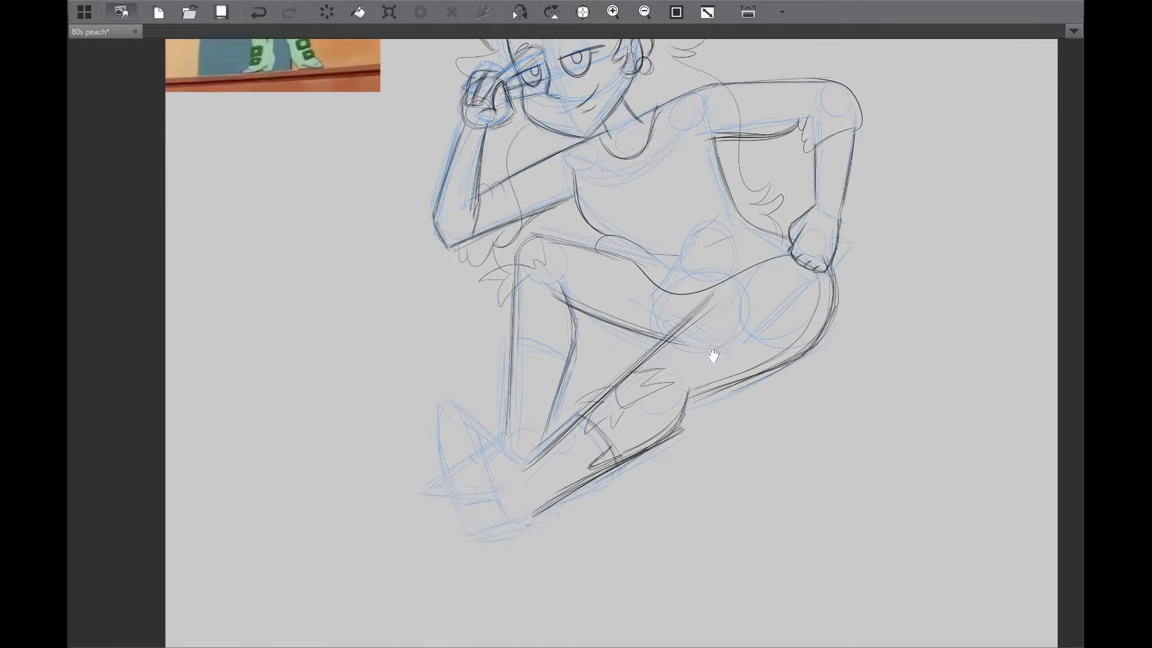
Step: Draw the outstretched leg's boot with its raised toe, curved sole and heel along the blue guides
{"action": "scroll", "coordinate": [401, 565], "scroll_direction": "up", "scroll_amount": 2}
{"action": "mouse_move", "coordinate": [570, 400]}
{"action": "left_mouse_down"}
{"action": "mouse_move", "coordinate": [510, 324]}
{"action": "mouse_move", "coordinate": [527, 515]}
{"action": "mouse_move", "coordinate": [486, 306]}
{"action": "mouse_move", "coordinate": [564, 484]}
{"action": "left_mouse_up"}
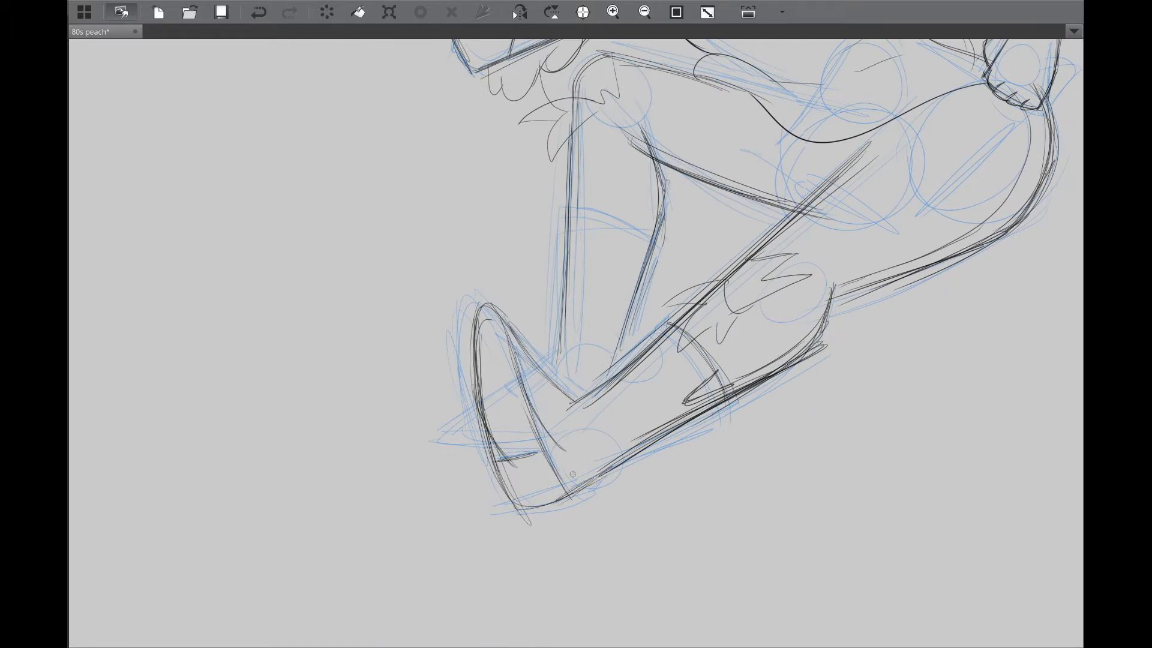
{"action": "left_click_drag", "start_coordinate": [624, 331], "coordinate": [602, 384]}
Step: Draw the curved boot cuff across the bent leg's shin with a small pointed notch below it
{"action": "key", "text": "h"}
{"action": "left_click_drag", "start_coordinate": [653, 286], "coordinate": [547, 333]}
{"action": "left_click_drag", "start_coordinate": [586, 307], "coordinate": [567, 339]}
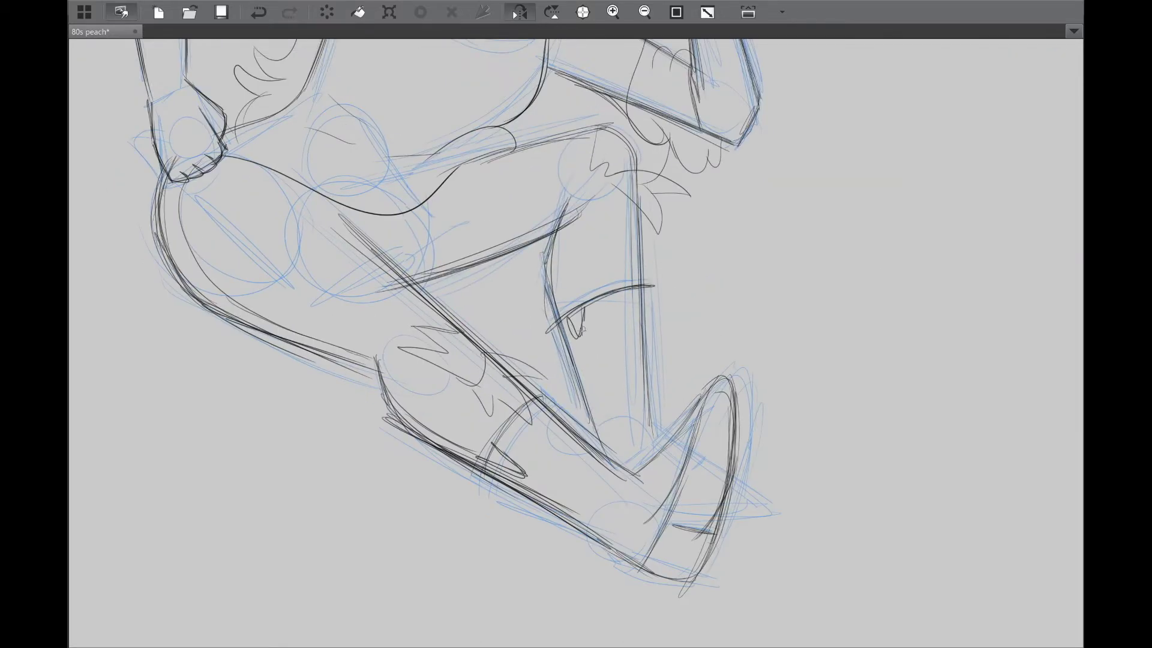
Step: Draw two rectangular strap buckles with inner lines along the upper edge of the outstretched leg's boot
{"action": "key", "text": "h"}
{"action": "key", "text": "ctrl+0"}
{"action": "key", "text": "h"}
{"action": "scroll", "coordinate": [680, 446], "scroll_direction": "up", "scroll_amount": 2}
{"action": "scroll", "coordinate": [680, 446], "scroll_direction": "up", "scroll_amount": 2}
{"action": "left_click_drag", "start_coordinate": [645, 322], "coordinate": [594, 359]}
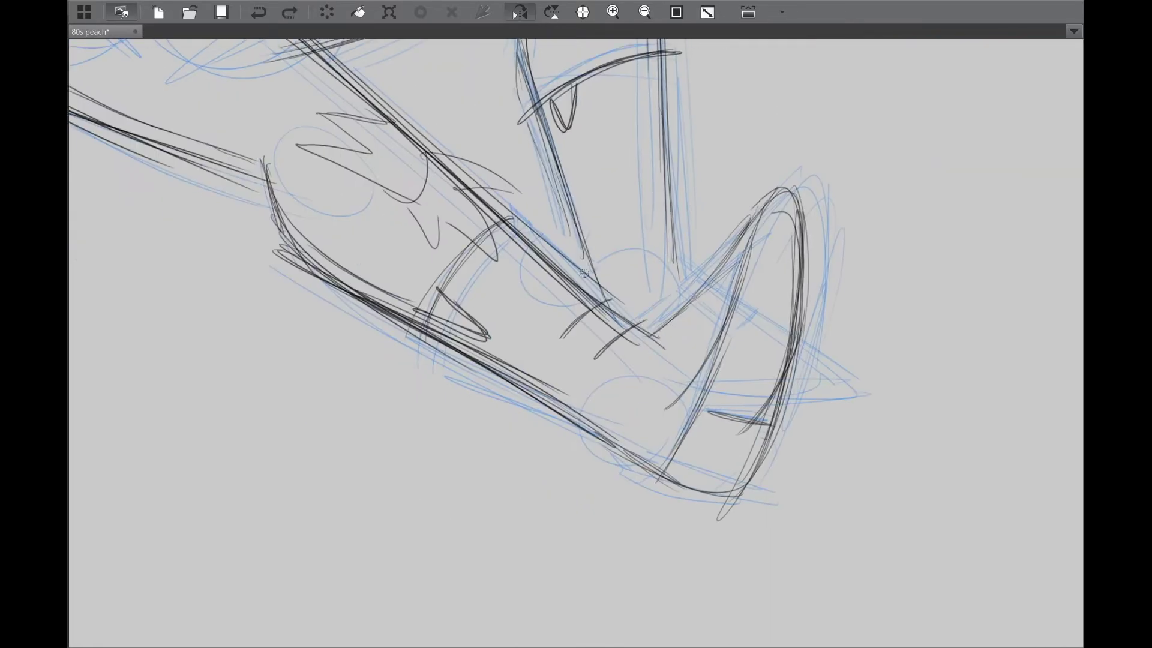
{"action": "left_click_drag", "start_coordinate": [581, 275], "coordinate": [532, 316]}
{"action": "left_click_drag", "start_coordinate": [540, 241], "coordinate": [487, 295]}
{"action": "left_click_drag", "start_coordinate": [524, 318], "coordinate": [492, 296]}
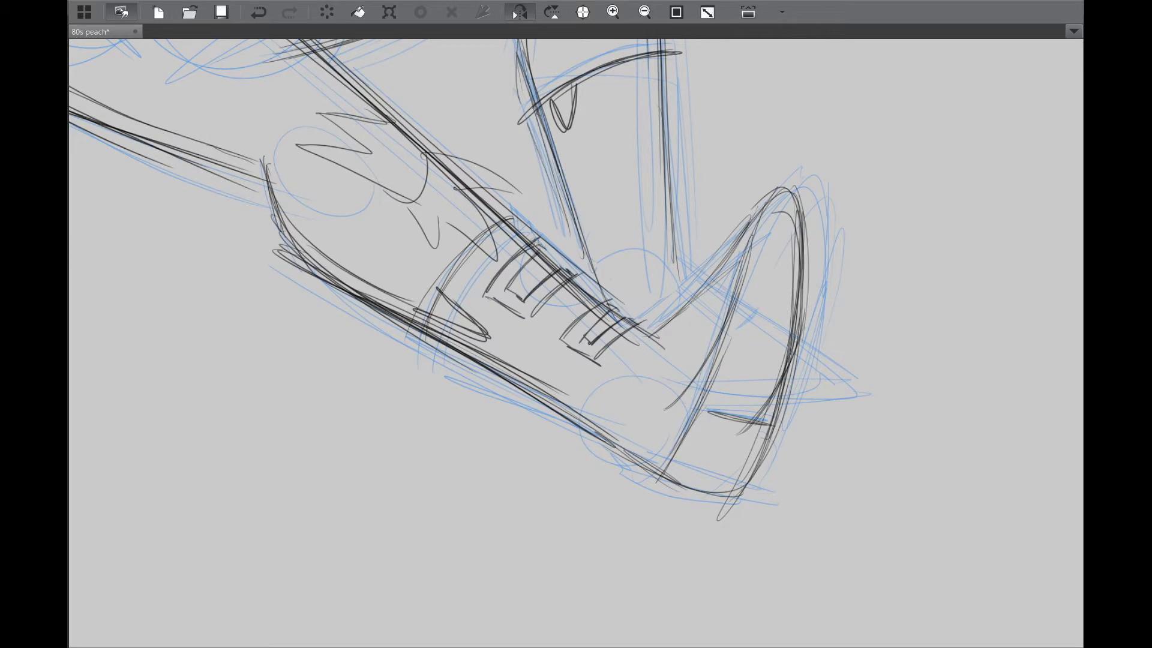
Step: Add a heel line to the sole of the outstretched leg's boot
{"action": "key", "text": "h"}
{"action": "key", "text": "ctrl+0"}
{"action": "scroll", "coordinate": [700, 442], "scroll_direction": "up", "scroll_amount": 2}
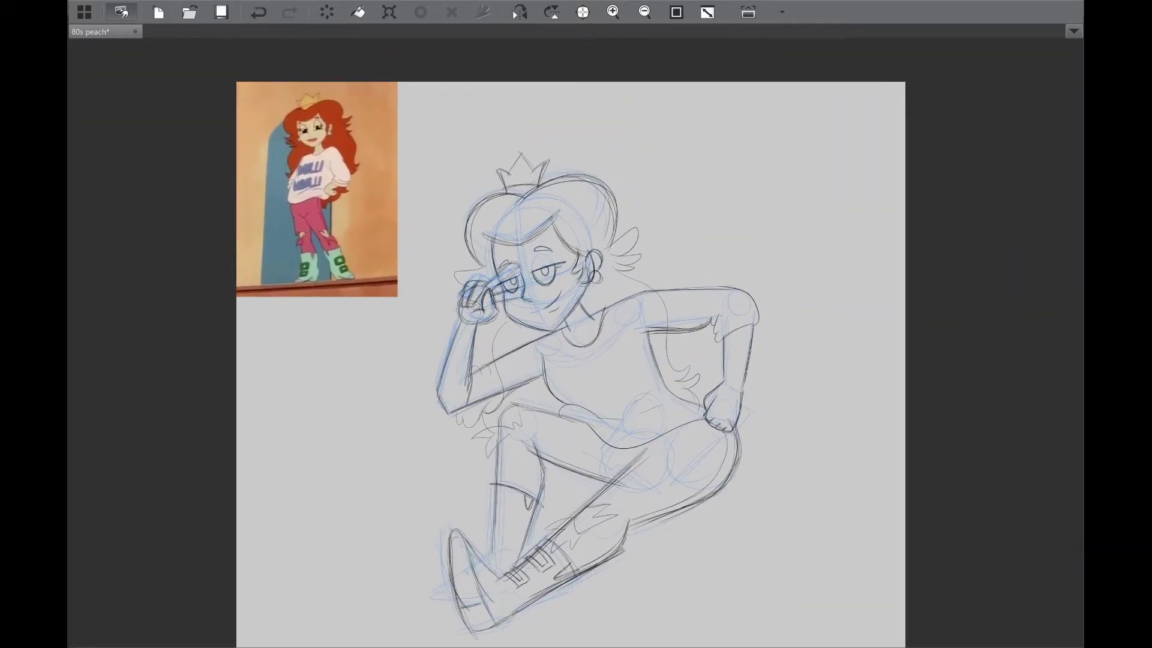
{"action": "scroll", "coordinate": [684, 439], "scroll_direction": "down", "scroll_amount": 1}
{"action": "scroll", "coordinate": [684, 439], "scroll_direction": "up", "scroll_amount": 5}
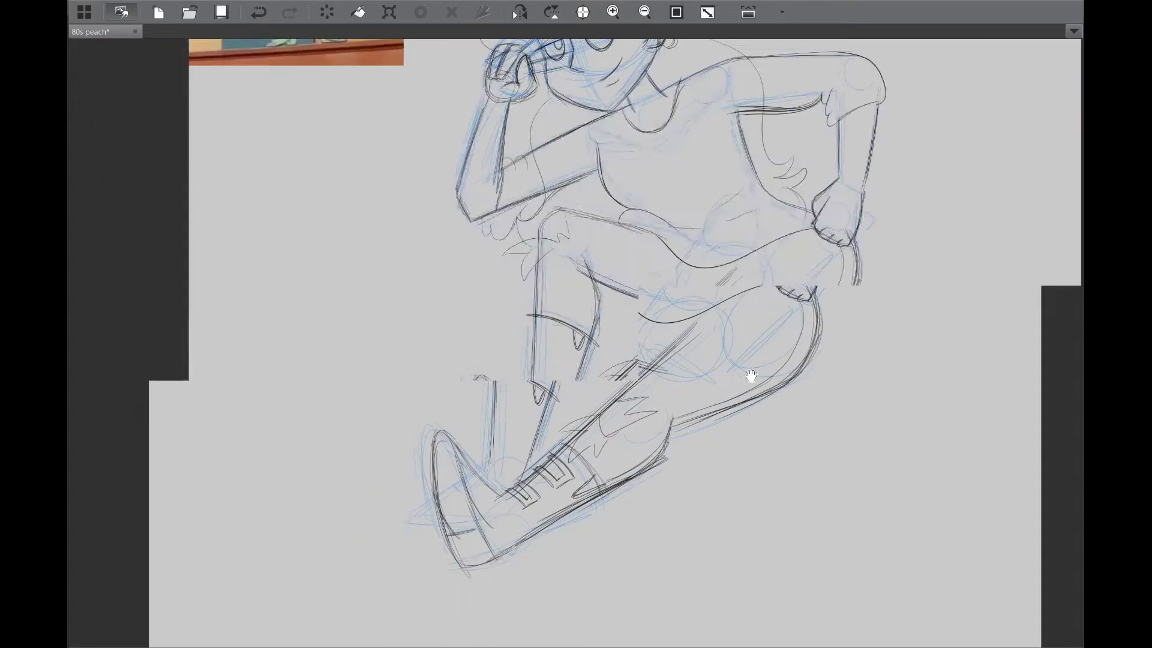
{"action": "left_click_drag", "start_coordinate": [520, 381], "coordinate": [543, 436]}
{"action": "left_click_drag", "start_coordinate": [517, 377], "coordinate": [554, 372]}
{"action": "key", "text": "ctrl+z"}
{"action": "left_click_drag", "start_coordinate": [490, 461], "coordinate": [569, 436]}
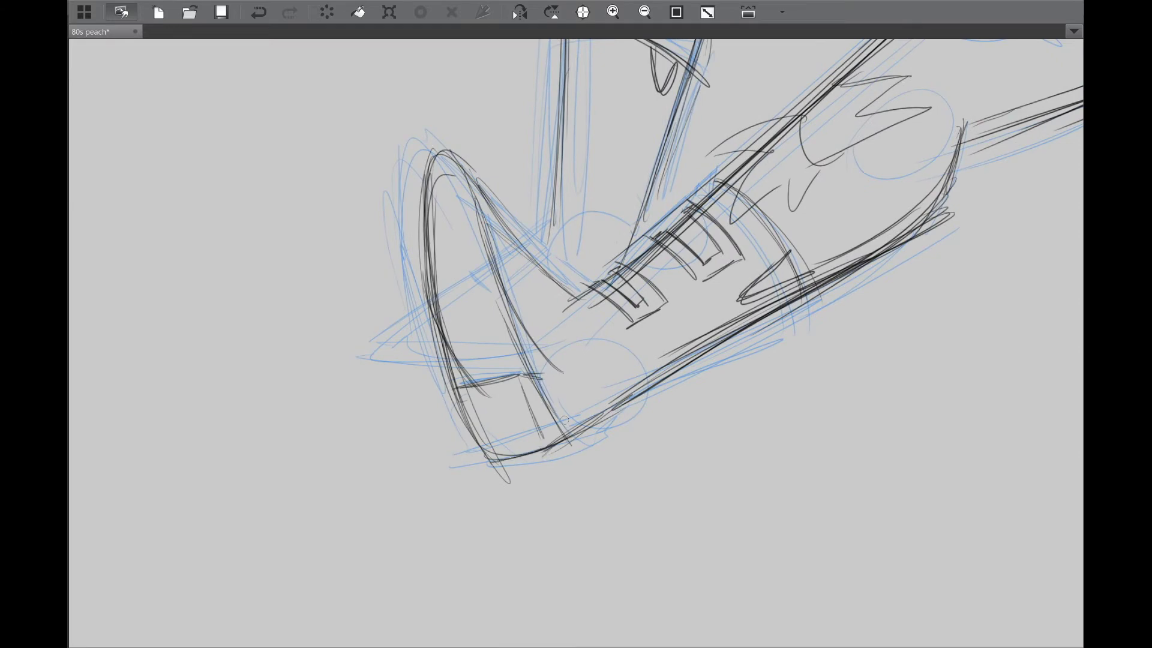
Step: Draw the pointed toe of the bent leg's boot and two rectangular buckles on its shaft
{"action": "scroll", "coordinate": [564, 420], "scroll_direction": "up", "scroll_amount": 3}
{"action": "key", "text": "h"}
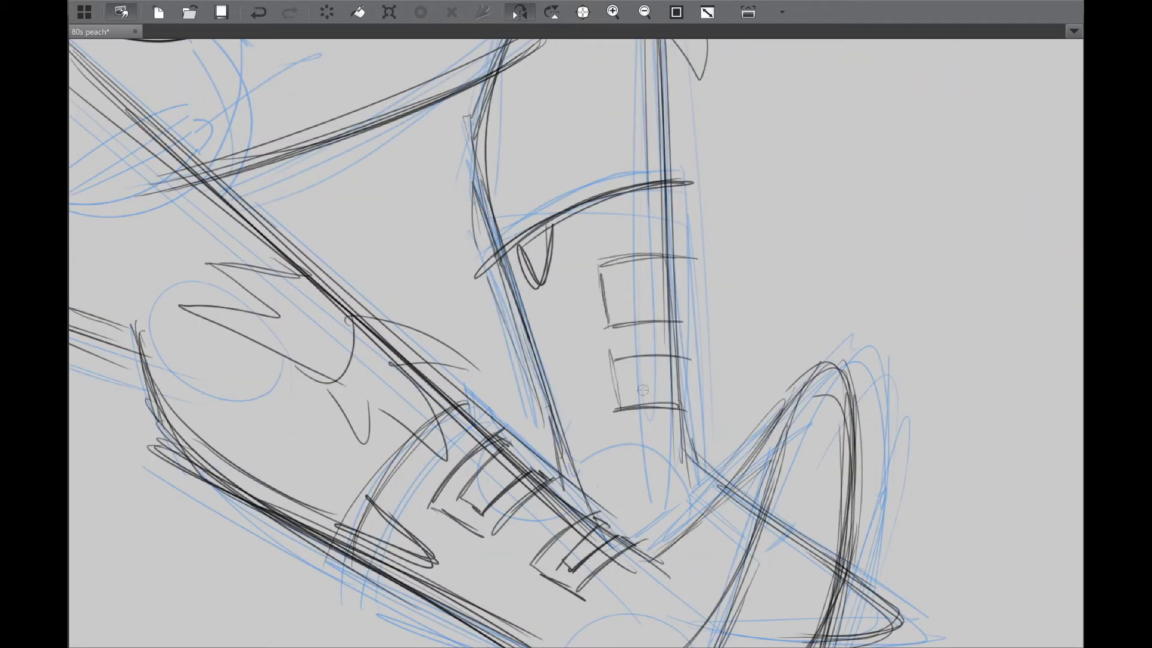
{"action": "key", "text": "h"}
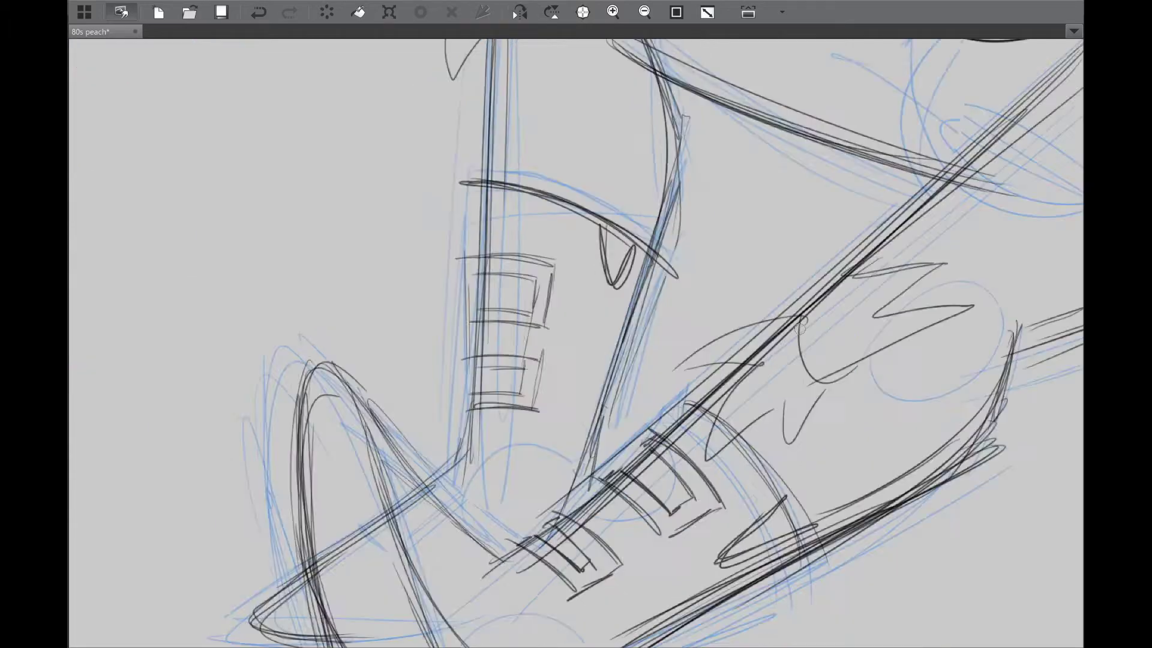
Step: Tint the black sketch on Layer 3 blue with the layer color effect and add a new layer above it
{"action": "key", "text": "ctrl+0"}
{"action": "key", "text": "Tab"}
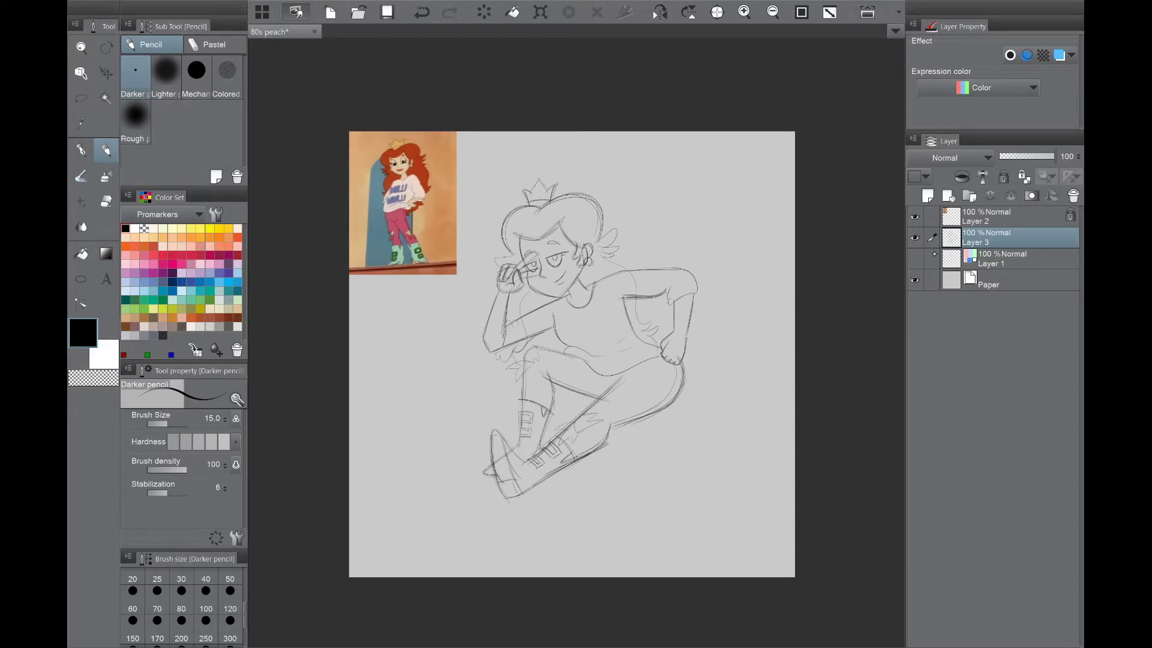
{"action": "left_click", "coordinate": [1059, 55]}
{"action": "key", "text": "ctrl+shift+n"}
Step: Hide the reference image layer and shift the blue sketch slightly down and left on the canvas
{"action": "left_click", "coordinate": [914, 216]}
{"action": "key", "text": "k"}
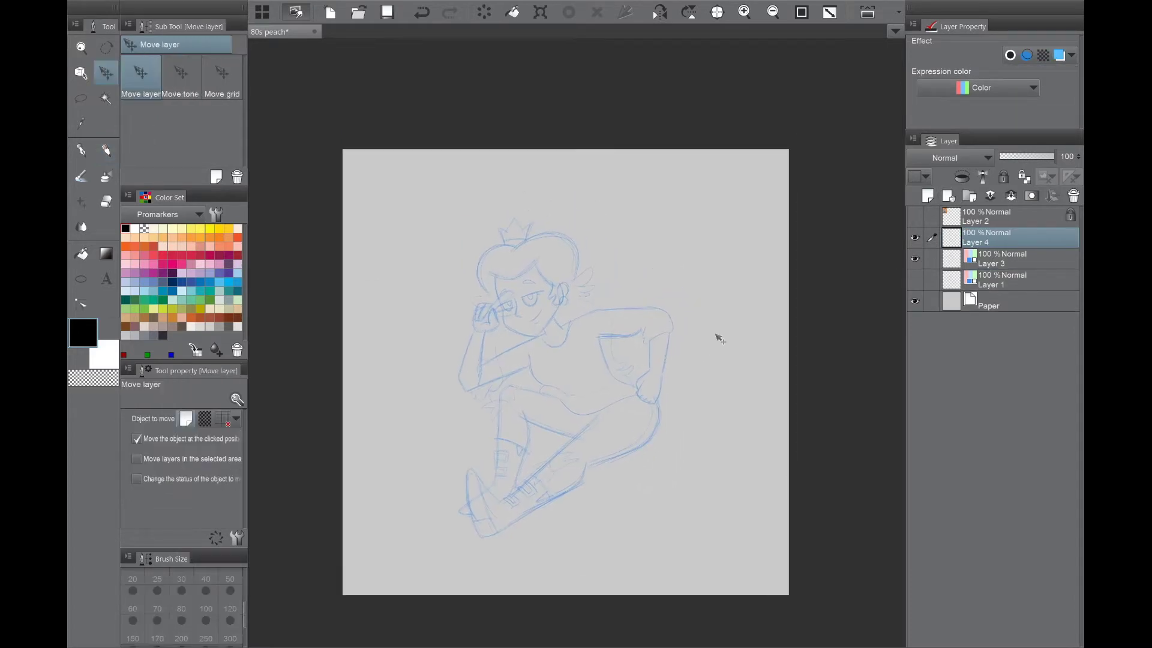
Step: Lasso the raised fist on Layer 3, transform it to sit slightly higher and farther left, and return to Layer 4
{"action": "scroll", "coordinate": [578, 391], "scroll_direction": "up", "scroll_amount": 5}
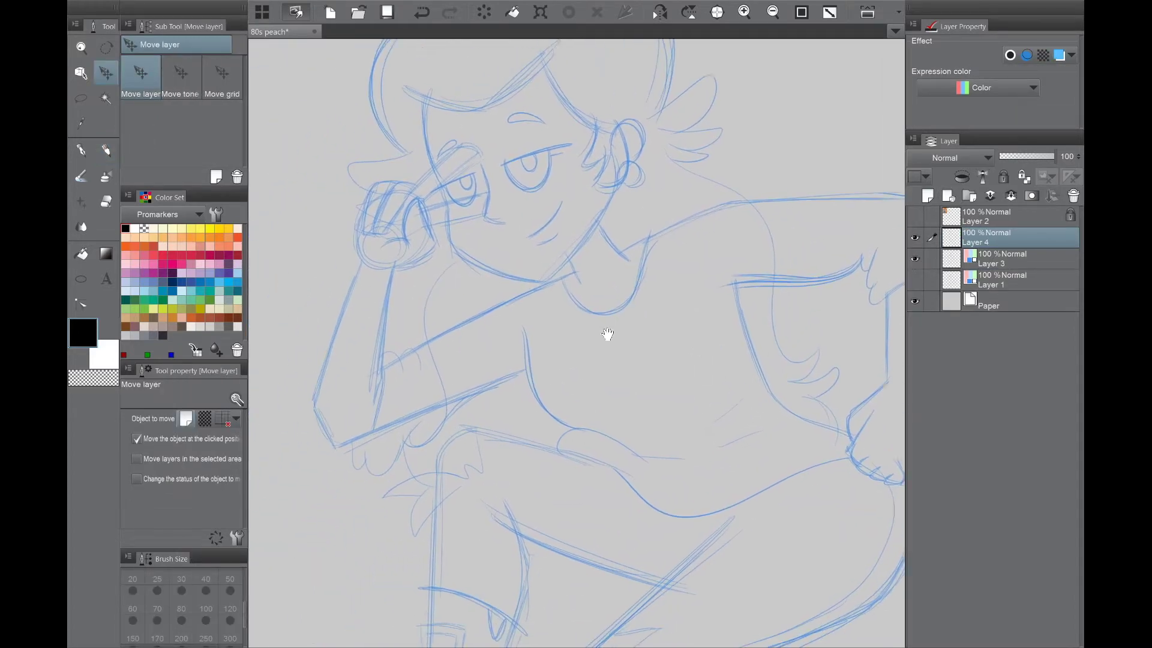
{"action": "scroll", "coordinate": [606, 334], "scroll_direction": "up", "scroll_amount": 4}
{"action": "left_click", "coordinate": [586, 335]}
{"action": "key", "text": "m"}
{"action": "mouse_move", "coordinate": [477, 240]}
{"action": "left_mouse_down"}
{"action": "mouse_move", "coordinate": [358, 264]}
{"action": "mouse_move", "coordinate": [474, 231]}
{"action": "left_mouse_up"}
{"action": "key", "text": "ctrl+t"}
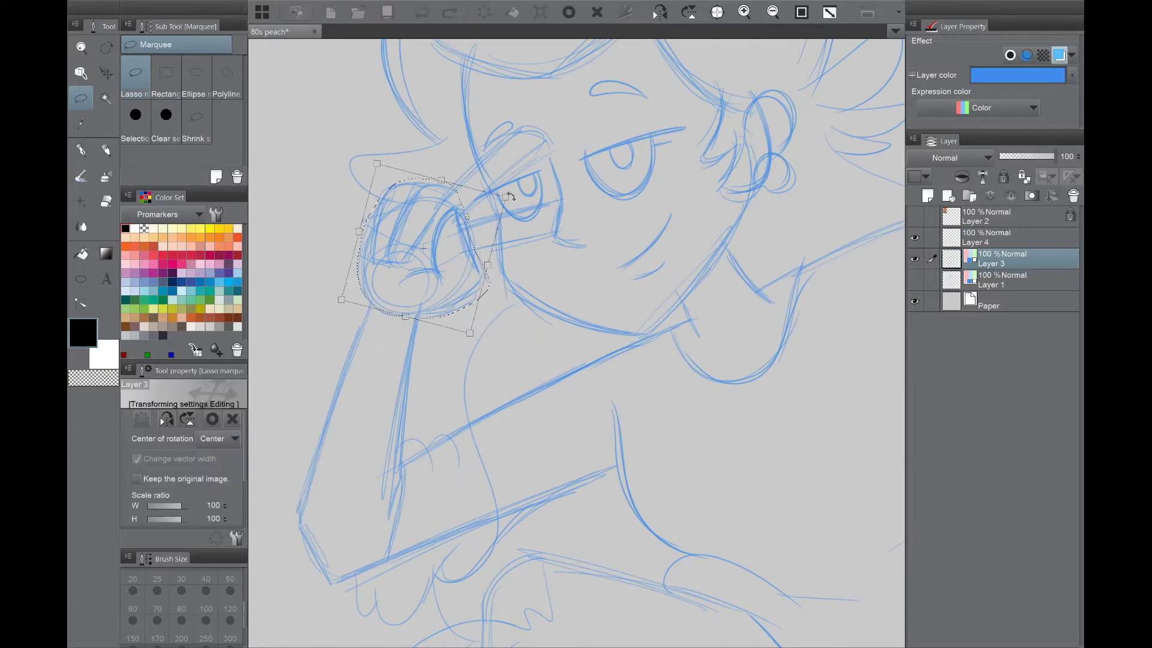
{"action": "mouse_move", "coordinate": [486, 180]}
{"action": "left_mouse_down"}
{"action": "mouse_move", "coordinate": [465, 246]}
{"action": "mouse_move", "coordinate": [420, 240]}
{"action": "left_mouse_up"}
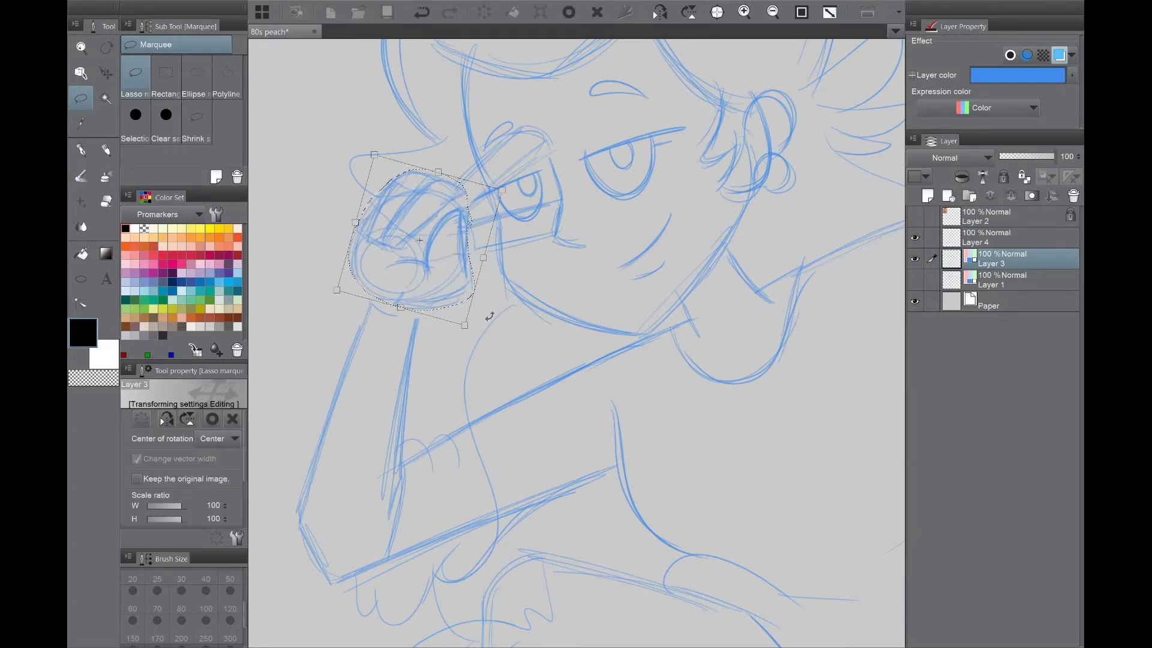
{"action": "key", "text": "Return"}
{"action": "key", "text": "ctrl+d"}
{"action": "key", "text": "alt+bracketright"}
Step: Draw the raised hand's palm outline, thumb curve and folded fingers over the blue sketch on Layer 4
{"action": "key", "text": "p"}
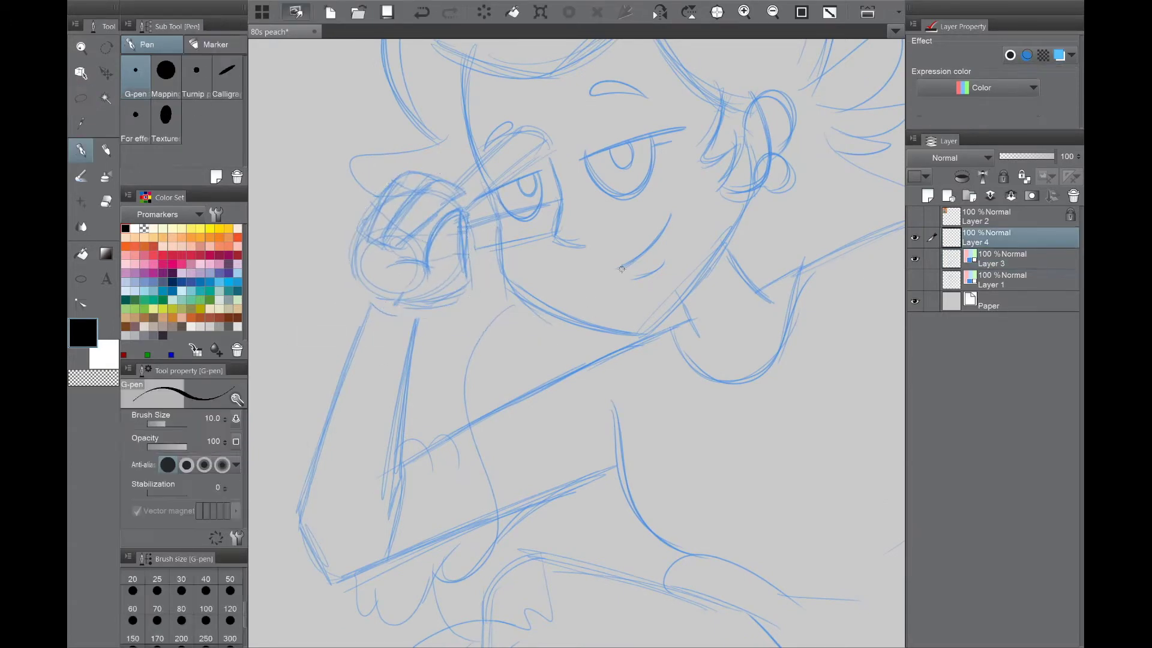
{"action": "scroll", "coordinate": [506, 211], "scroll_direction": "up", "scroll_amount": 2}
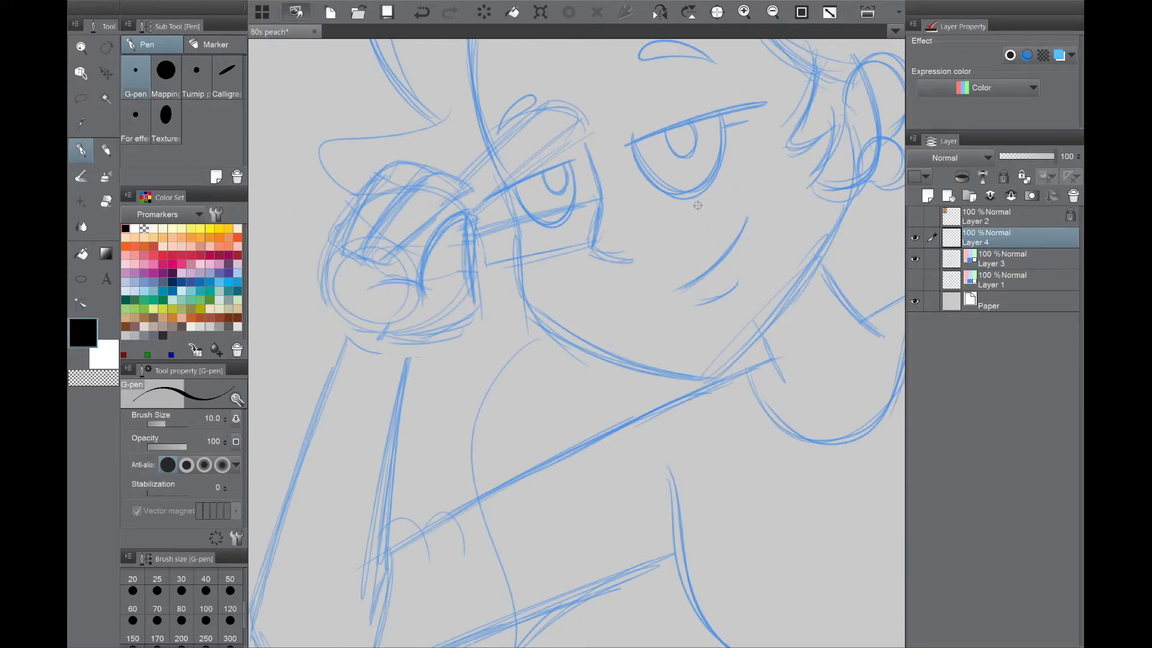
{"action": "scroll", "coordinate": [698, 206], "scroll_direction": "down", "scroll_amount": 1}
{"action": "scroll", "coordinate": [386, 300], "scroll_direction": "up", "scroll_amount": 2}
{"action": "key", "text": "Tab"}
{"action": "left_click_drag", "start_coordinate": [661, 315], "coordinate": [688, 360]}
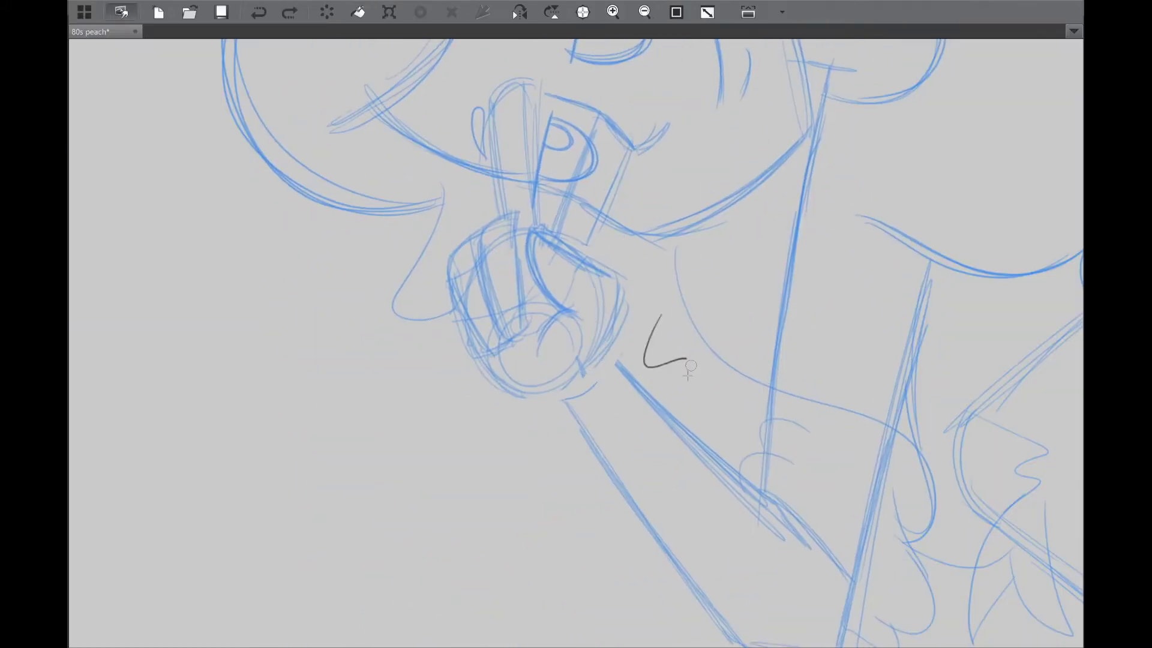
{"action": "key", "text": "ctrl+z"}
{"action": "scroll", "coordinate": [690, 314], "scroll_direction": "up", "scroll_amount": 2}
{"action": "key", "text": "h"}
{"action": "scroll", "coordinate": [474, 375], "scroll_direction": "down", "scroll_amount": 2}
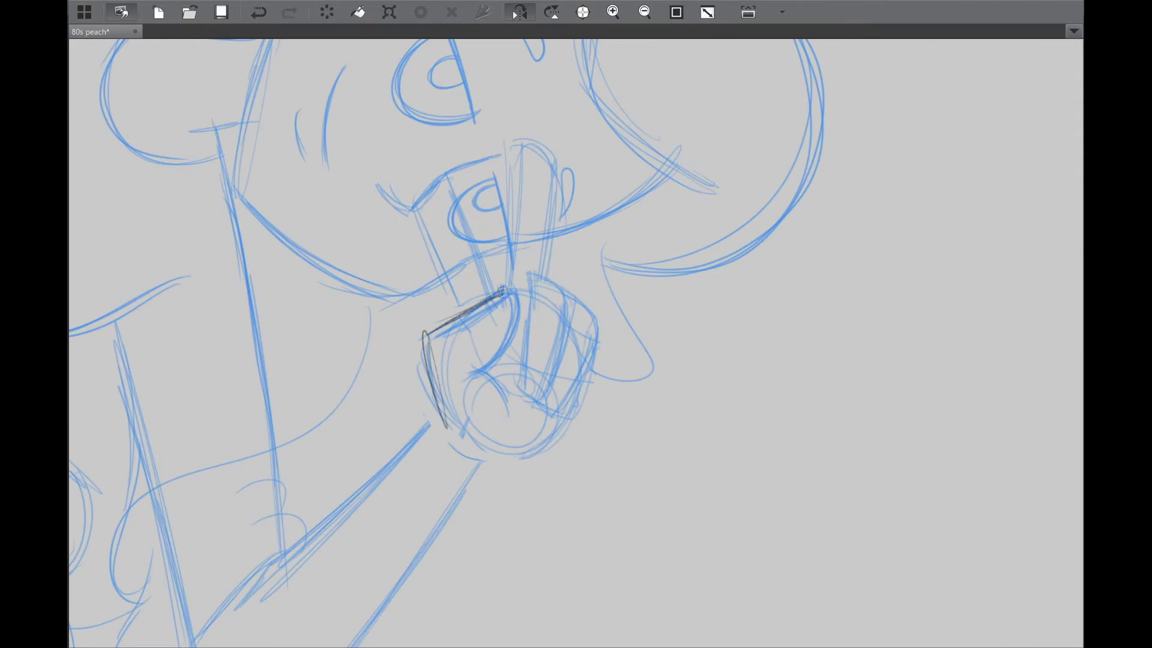
{"action": "left_click_drag", "start_coordinate": [518, 293], "coordinate": [574, 305]}
{"action": "left_click_drag", "start_coordinate": [446, 333], "coordinate": [607, 302]}
{"action": "left_click_drag", "start_coordinate": [600, 297], "coordinate": [626, 342]}
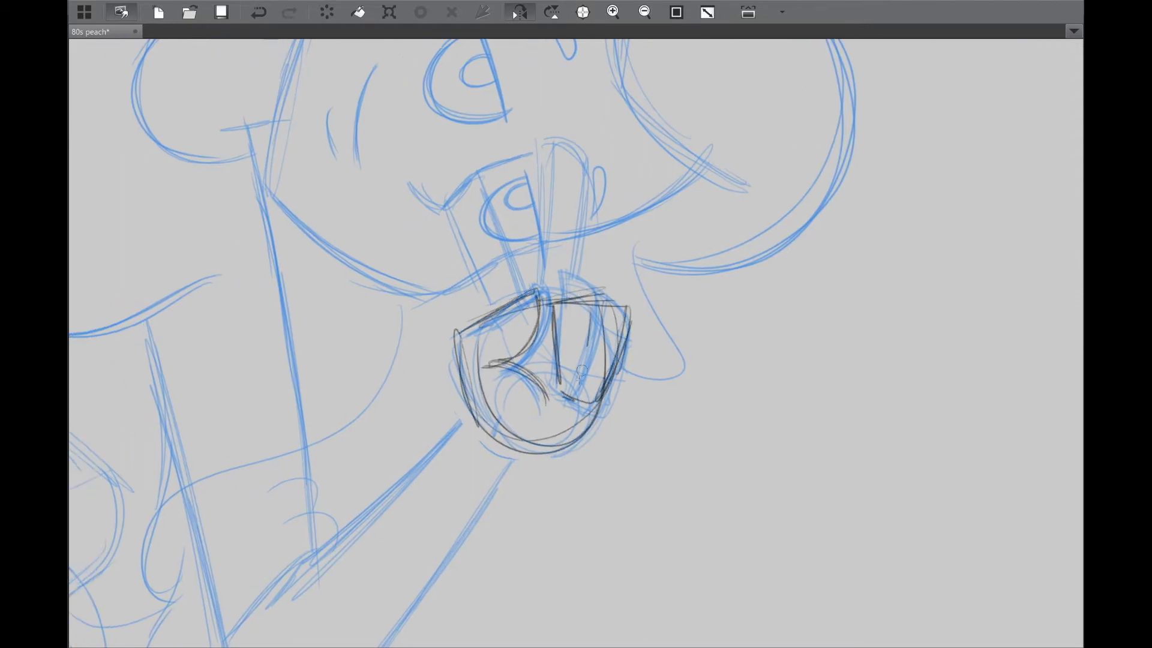
Step: Draw the two extended fingers of the peace sign, spread in a V from the palm
{"action": "mouse_move", "coordinate": [551, 148]}
{"action": "left_mouse_down"}
{"action": "mouse_move", "coordinate": [576, 281]}
{"action": "mouse_move", "coordinate": [656, 304]}
{"action": "mouse_move", "coordinate": [576, 312]}
{"action": "left_mouse_up"}
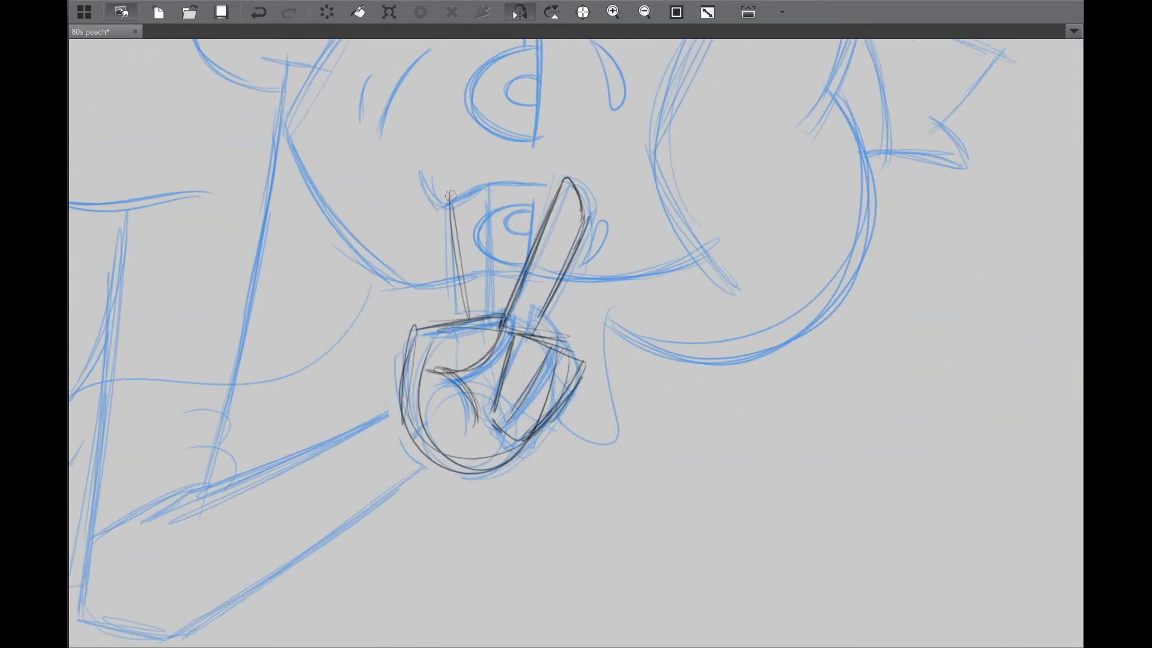
{"action": "key", "text": "ctrl+z"}
{"action": "left_click_drag", "start_coordinate": [459, 187], "coordinate": [468, 324]}
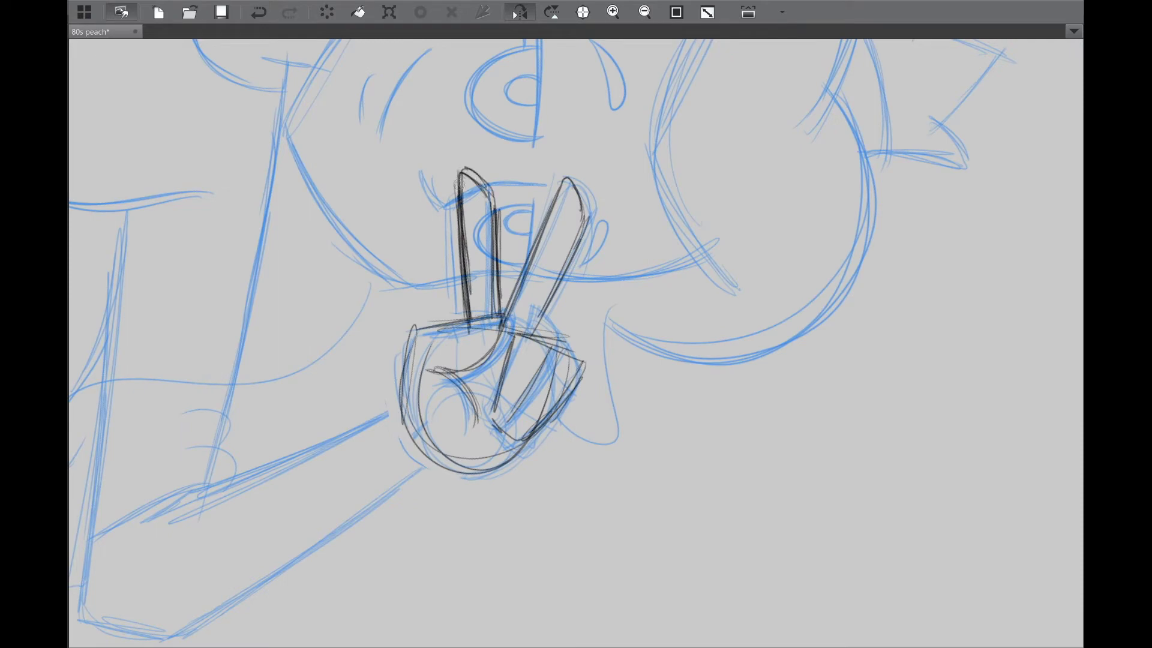
{"action": "left_click_drag", "start_coordinate": [558, 289], "coordinate": [578, 267]}
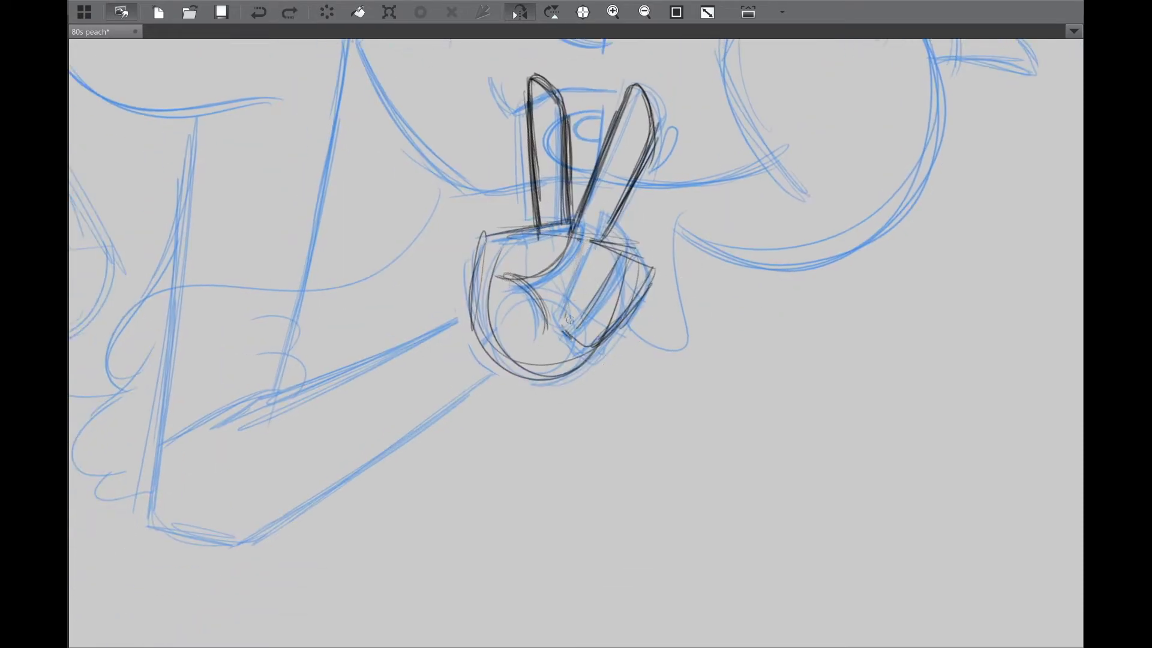
Step: Redraw the inner edge of the folded fingers with the Darker pencil
{"action": "key", "text": "Tab"}
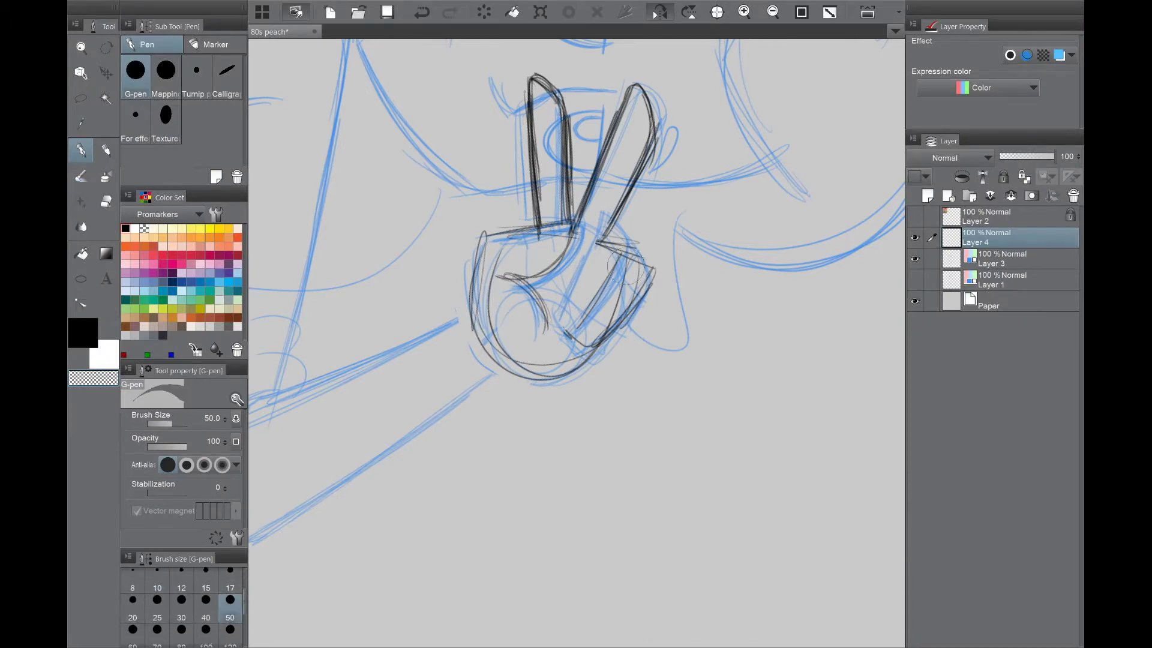
{"action": "key", "text": "p"}
{"action": "mouse_move", "coordinate": [598, 243]}
{"action": "left_mouse_down"}
{"action": "mouse_move", "coordinate": [591, 303]}
{"action": "mouse_move", "coordinate": [563, 317]}
{"action": "left_mouse_up"}
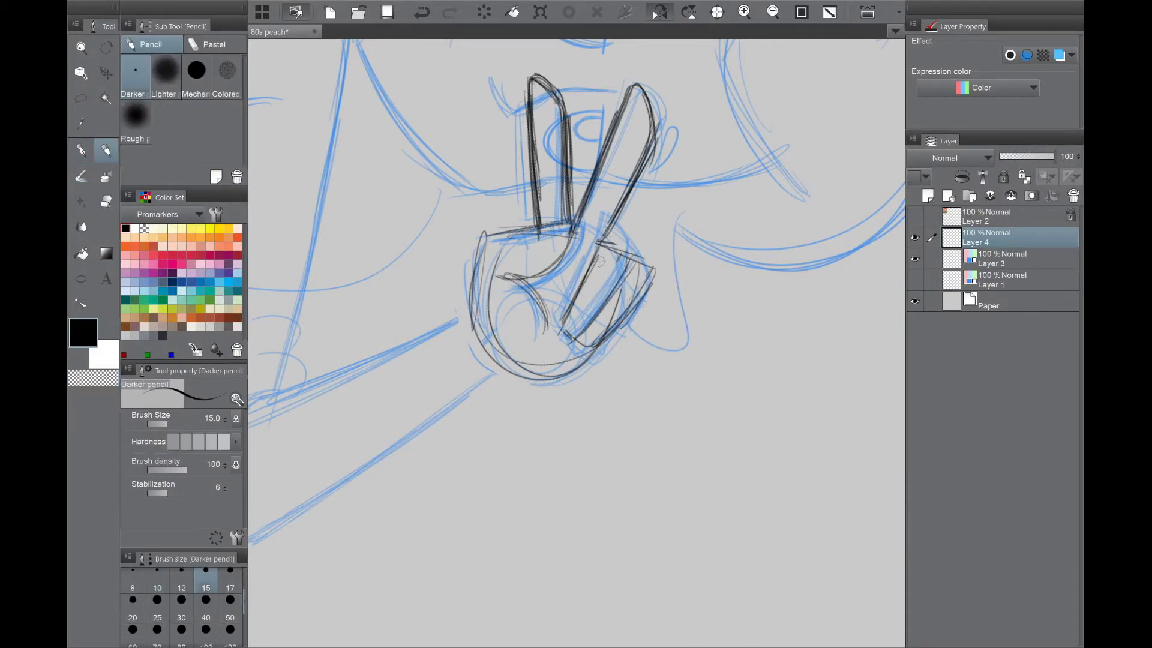
Step: Lasso the folded fingers and transform them to fit better against the palm
{"action": "scroll", "coordinate": [648, 316], "scroll_direction": "down", "scroll_amount": 5}
{"action": "scroll", "coordinate": [658, 406], "scroll_direction": "up", "scroll_amount": 8}
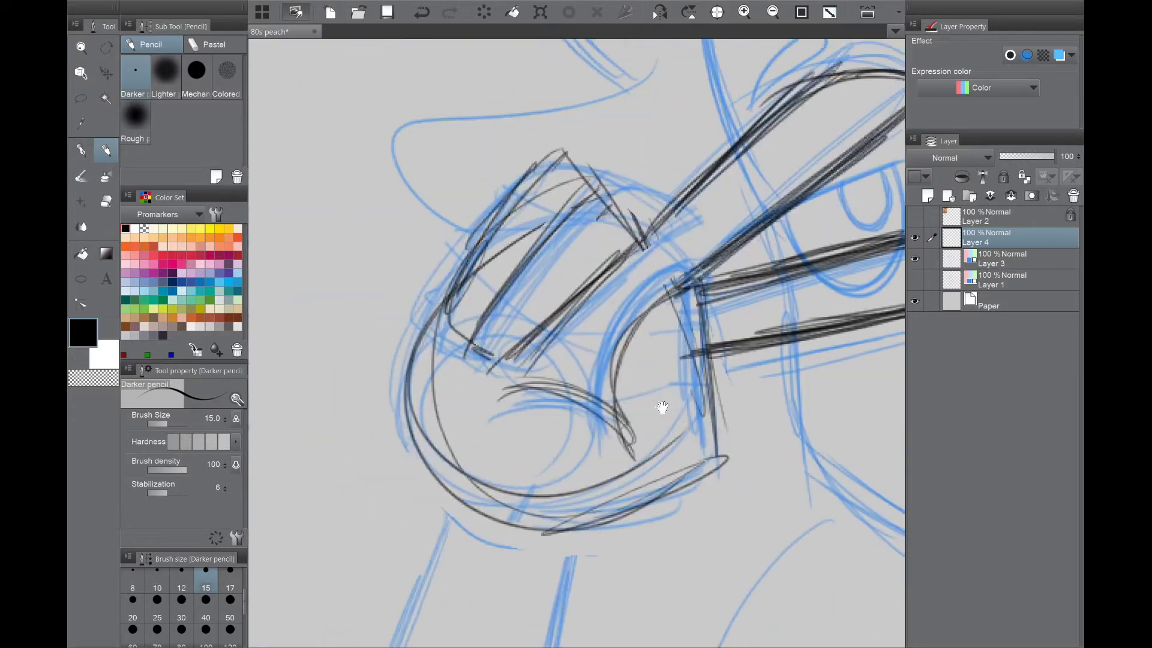
{"action": "key", "text": "m"}
{"action": "left_click_drag", "start_coordinate": [624, 279], "coordinate": [549, 137]}
{"action": "key", "text": "ctrl+t"}
{"action": "mouse_move", "coordinate": [674, 136]}
{"action": "left_mouse_down"}
{"action": "mouse_move", "coordinate": [666, 150]}
{"action": "mouse_move", "coordinate": [654, 129]}
{"action": "left_mouse_up"}
{"action": "key", "text": "Return"}
Step: Redraw the folded fingers' edges and knuckles and strengthen the outer side of the palm
{"action": "key", "text": "p"}
{"action": "key", "text": "Tab"}
{"action": "left_click_drag", "start_coordinate": [501, 198], "coordinate": [429, 498]}
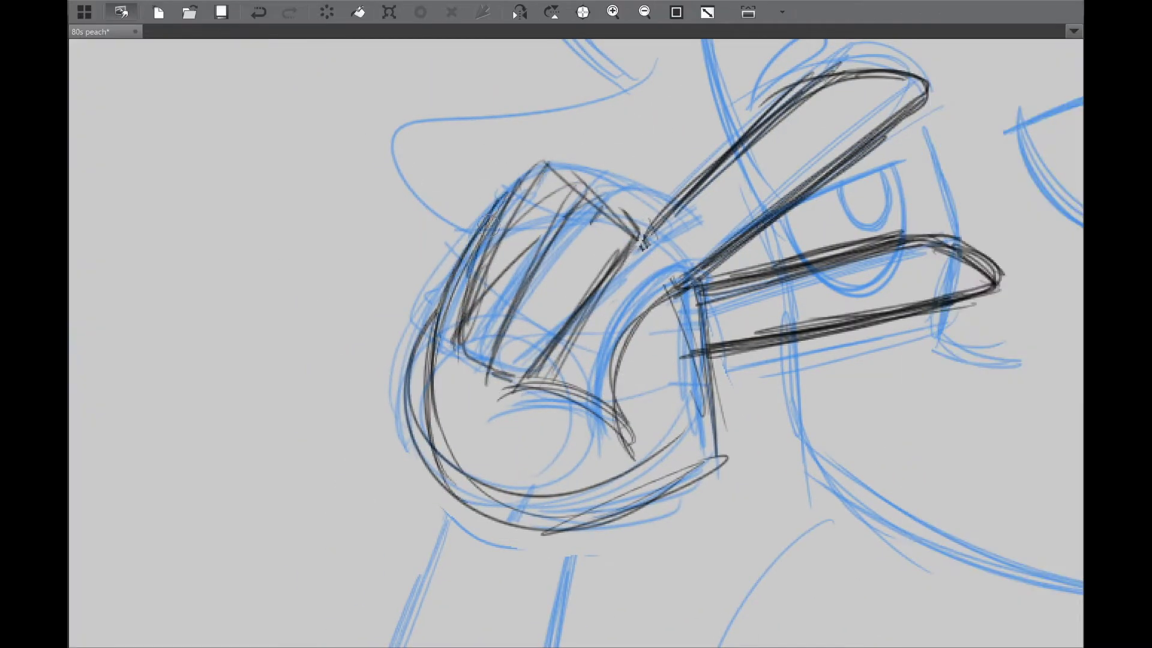
{"action": "mouse_move", "coordinate": [576, 162]}
{"action": "left_mouse_down"}
{"action": "mouse_move", "coordinate": [542, 230]}
{"action": "mouse_move", "coordinate": [651, 207]}
{"action": "left_mouse_up"}
{"action": "left_click_drag", "start_coordinate": [637, 207], "coordinate": [539, 385]}
{"action": "left_click_drag", "start_coordinate": [444, 273], "coordinate": [429, 504]}
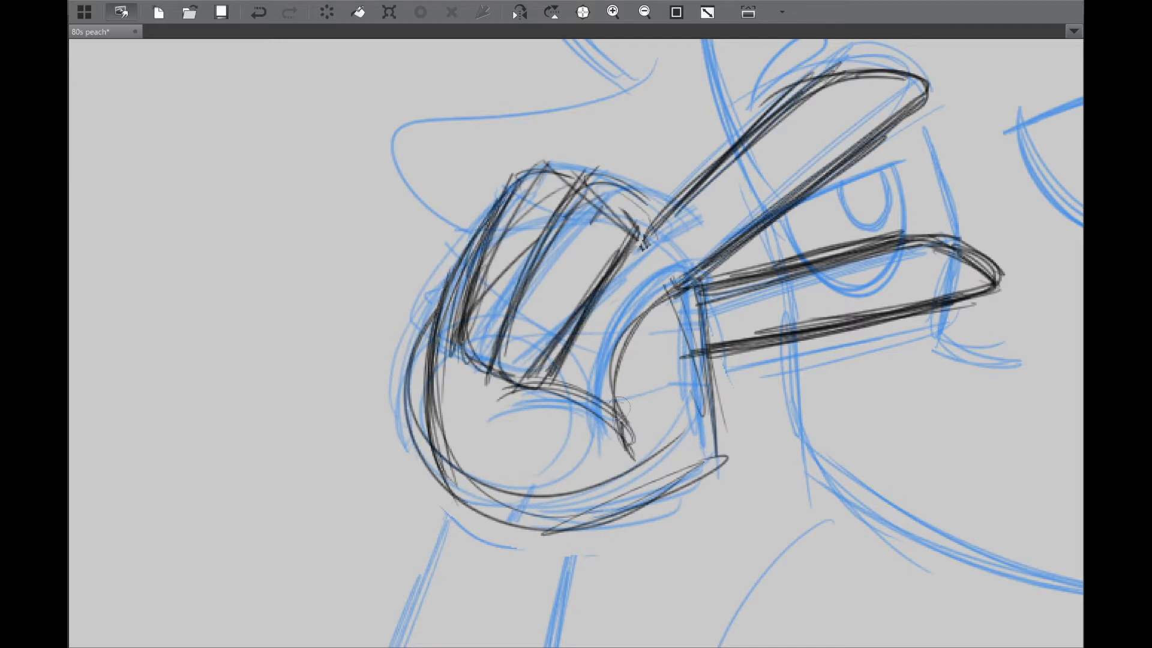
Step: Darken the thumb curve and the lower palm outline of the raised hand
{"action": "left_click_drag", "start_coordinate": [714, 282], "coordinate": [618, 435]}
{"action": "left_click_drag", "start_coordinate": [726, 357], "coordinate": [546, 540]}
{"action": "left_click_drag", "start_coordinate": [636, 390], "coordinate": [510, 447]}
{"action": "left_click_drag", "start_coordinate": [696, 291], "coordinate": [615, 444]}
Step: Draw the raised arm's forearm and elbow, the upper arm contour and the loose sleeve folds around the elbow
{"action": "scroll", "coordinate": [534, 382], "scroll_direction": "down", "scroll_amount": 5}
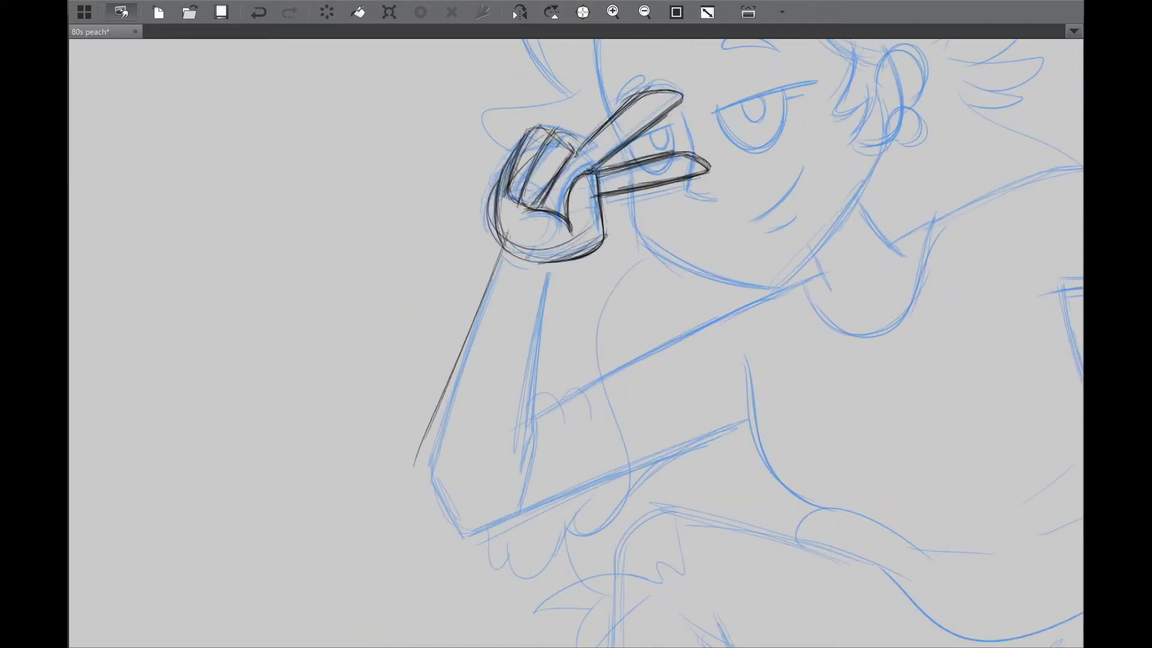
{"action": "left_click_drag", "start_coordinate": [551, 252], "coordinate": [521, 429]}
{"action": "scroll", "coordinate": [521, 429], "scroll_direction": "down", "scroll_amount": 3}
{"action": "left_click_drag", "start_coordinate": [415, 327], "coordinate": [447, 413]}
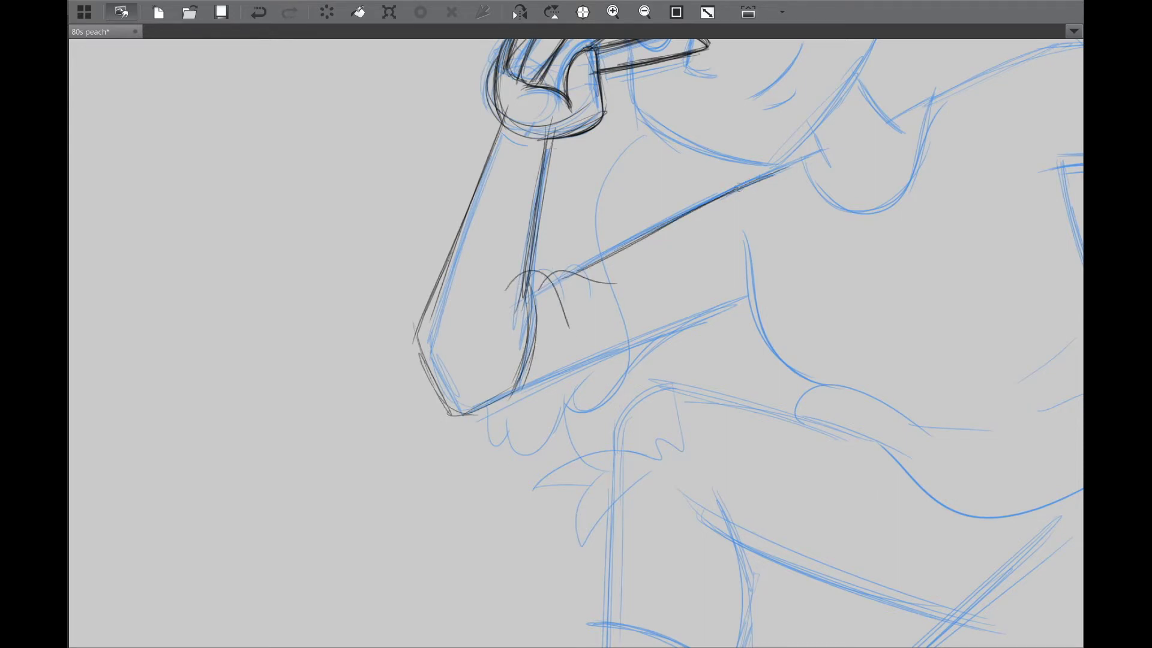
{"action": "left_click_drag", "start_coordinate": [738, 188], "coordinate": [824, 150]}
{"action": "scroll", "coordinate": [497, 365], "scroll_direction": "down", "scroll_amount": 2}
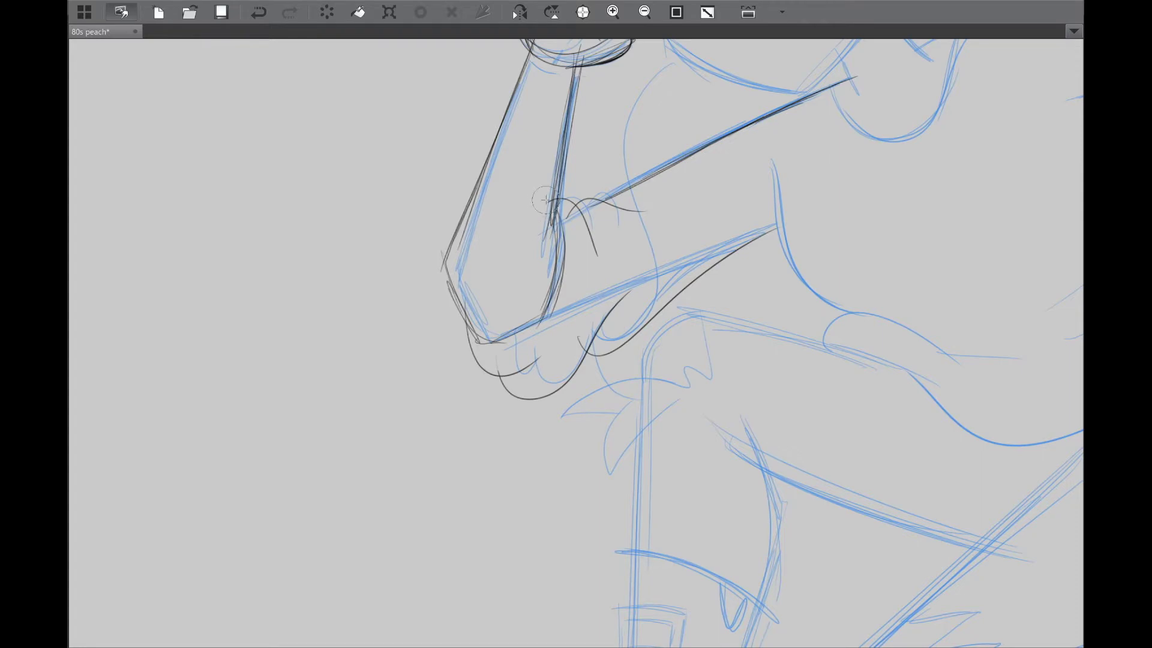
Step: Draw the eye framed by the two extended fingers, with its lid and pupil, and the nose line beside it
{"action": "scroll", "coordinate": [663, 412], "scroll_direction": "down", "scroll_amount": 5}
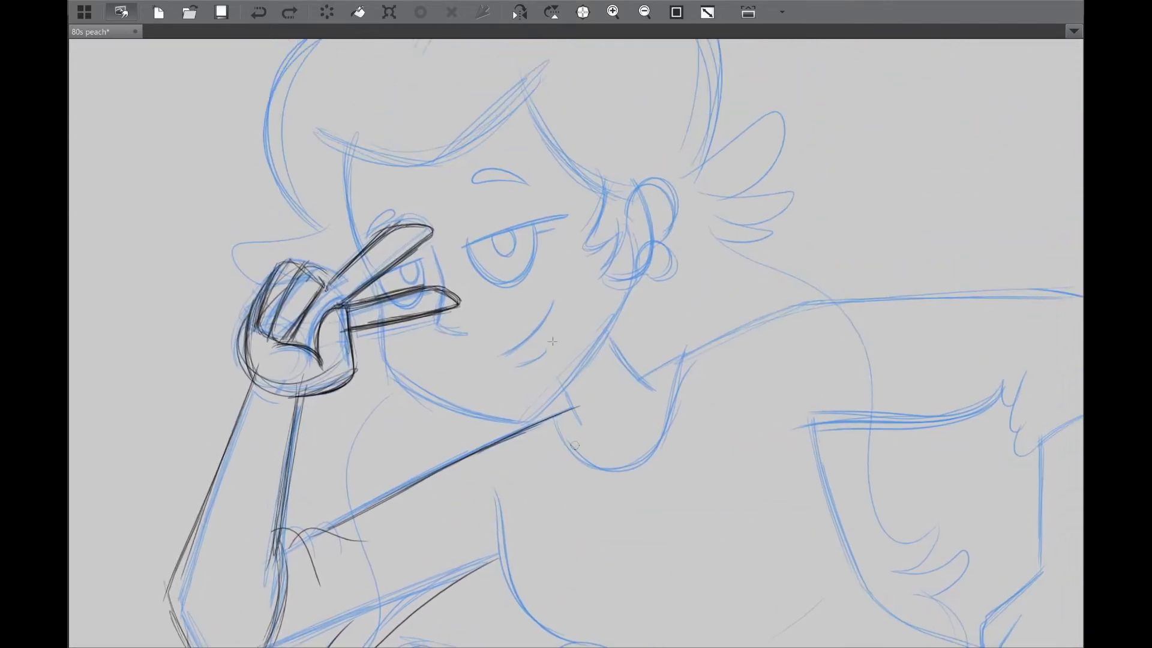
{"action": "scroll", "coordinate": [480, 270], "scroll_direction": "up", "scroll_amount": 5}
{"action": "mouse_move", "coordinate": [342, 303]}
{"action": "left_mouse_down"}
{"action": "mouse_move", "coordinate": [504, 240]}
{"action": "mouse_move", "coordinate": [393, 288]}
{"action": "left_mouse_up"}
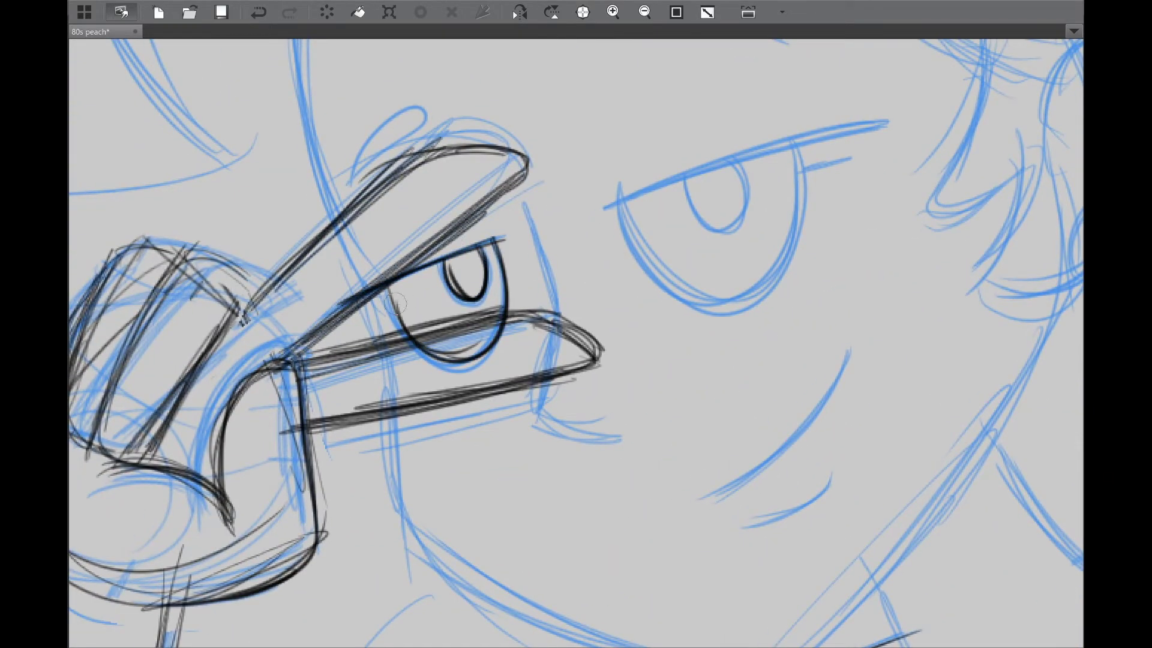
{"action": "left_click_drag", "start_coordinate": [514, 211], "coordinate": [576, 441]}
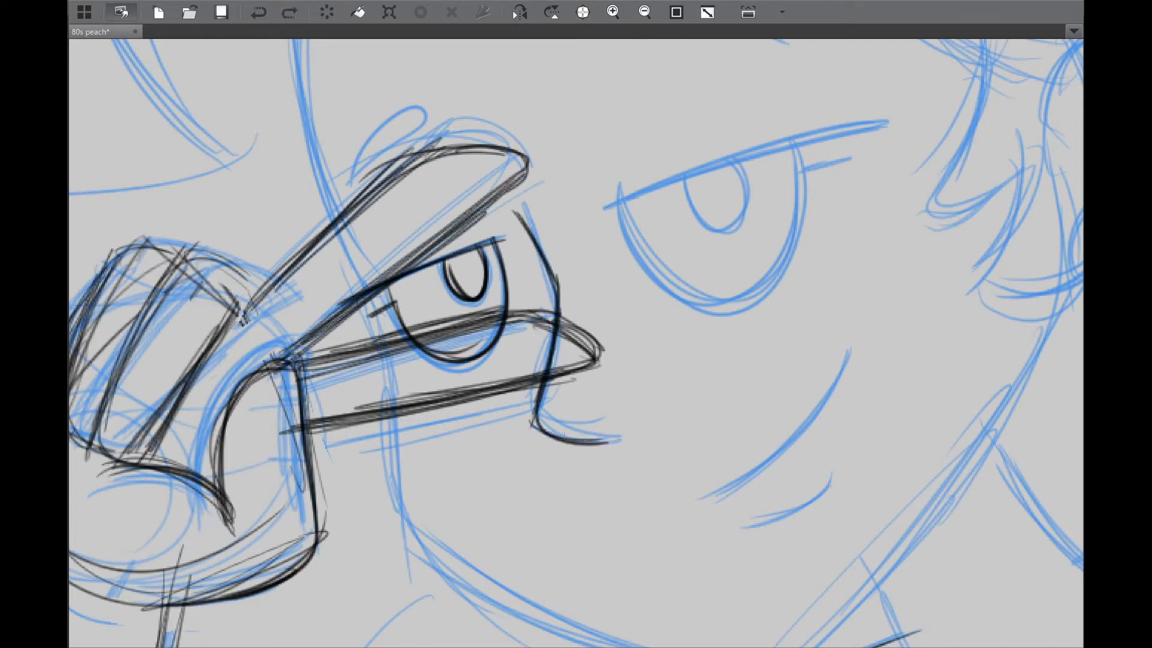
Step: Draw the uncovered eye with its heavy upper lid, round lower outline, pupil, side lash and eyelid crease
{"action": "left_click_drag", "start_coordinate": [714, 198], "coordinate": [670, 261]}
{"action": "mouse_move", "coordinate": [561, 270]}
{"action": "left_mouse_down"}
{"action": "mouse_move", "coordinate": [843, 184]}
{"action": "mouse_move", "coordinate": [747, 212]}
{"action": "left_mouse_up"}
{"action": "key", "text": "ctrl+z"}
{"action": "left_click_drag", "start_coordinate": [756, 239], "coordinate": [801, 224]}
{"action": "key", "text": "h"}
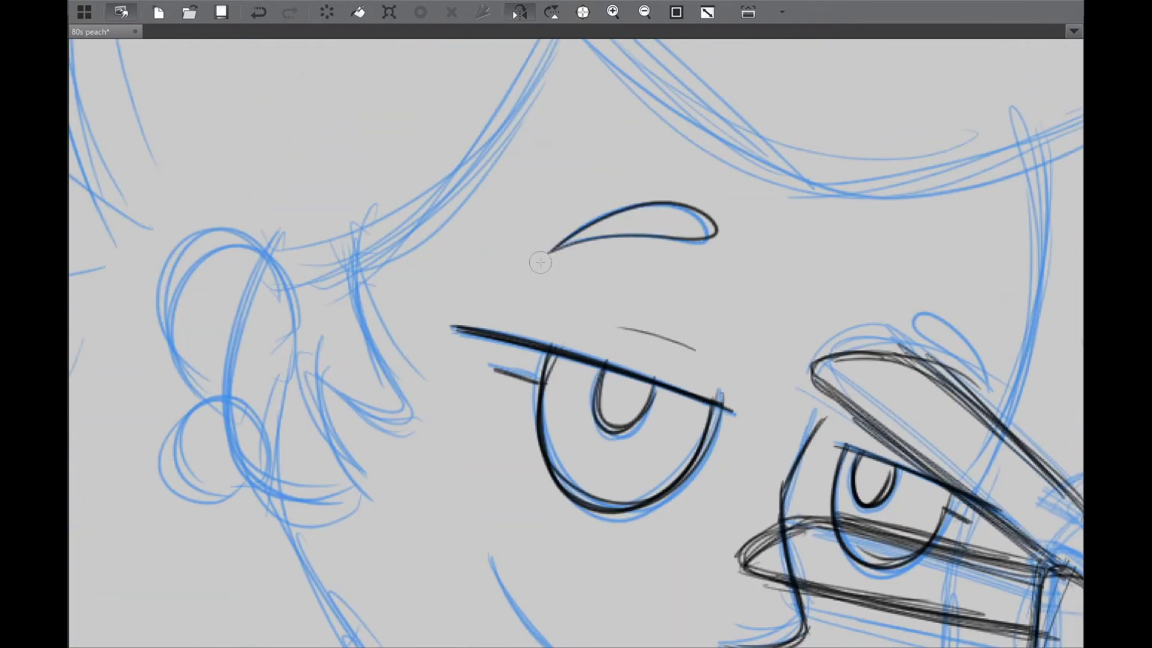
Step: Draw the teardrop-shaped eyebrows above both eyes
{"action": "left_click_drag", "start_coordinate": [542, 254], "coordinate": [710, 228]}
{"action": "key", "text": "h"}
{"action": "left_click_drag", "start_coordinate": [405, 355], "coordinate": [416, 343]}
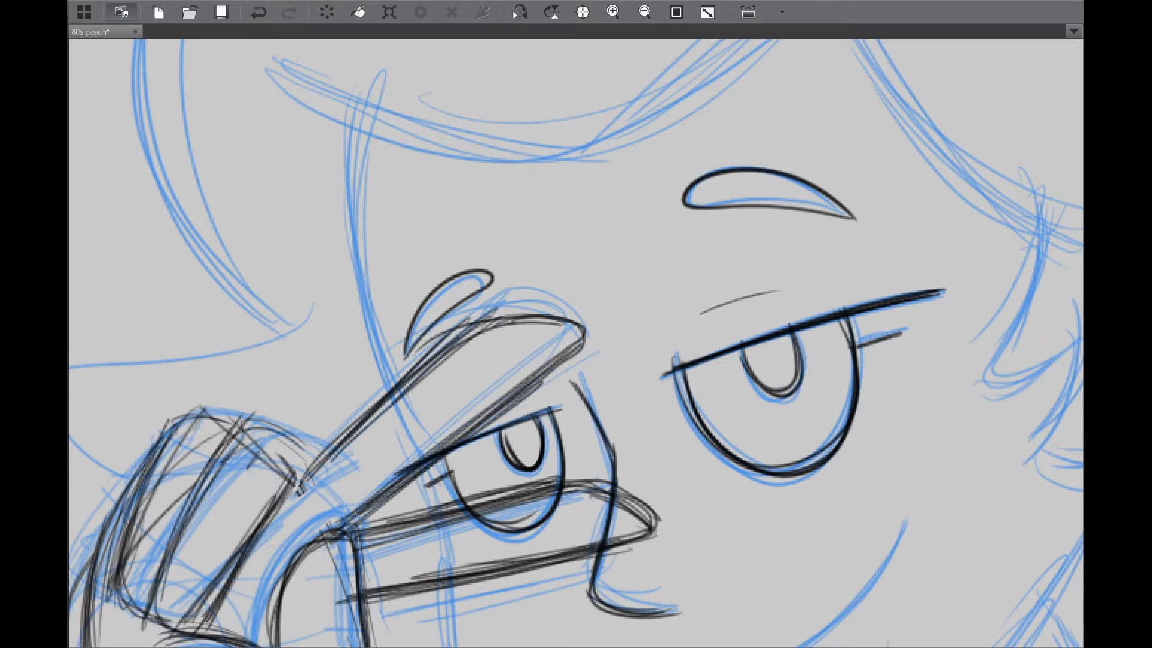
Step: Draw the smirking mouth with its lower lip line, and the cheek, chin and jaw outline of the face
{"action": "mouse_move", "coordinate": [873, 579]}
{"action": "left_mouse_down"}
{"action": "mouse_move", "coordinate": [726, 327]}
{"action": "mouse_move", "coordinate": [603, 420]}
{"action": "mouse_move", "coordinate": [740, 387]}
{"action": "left_mouse_up"}
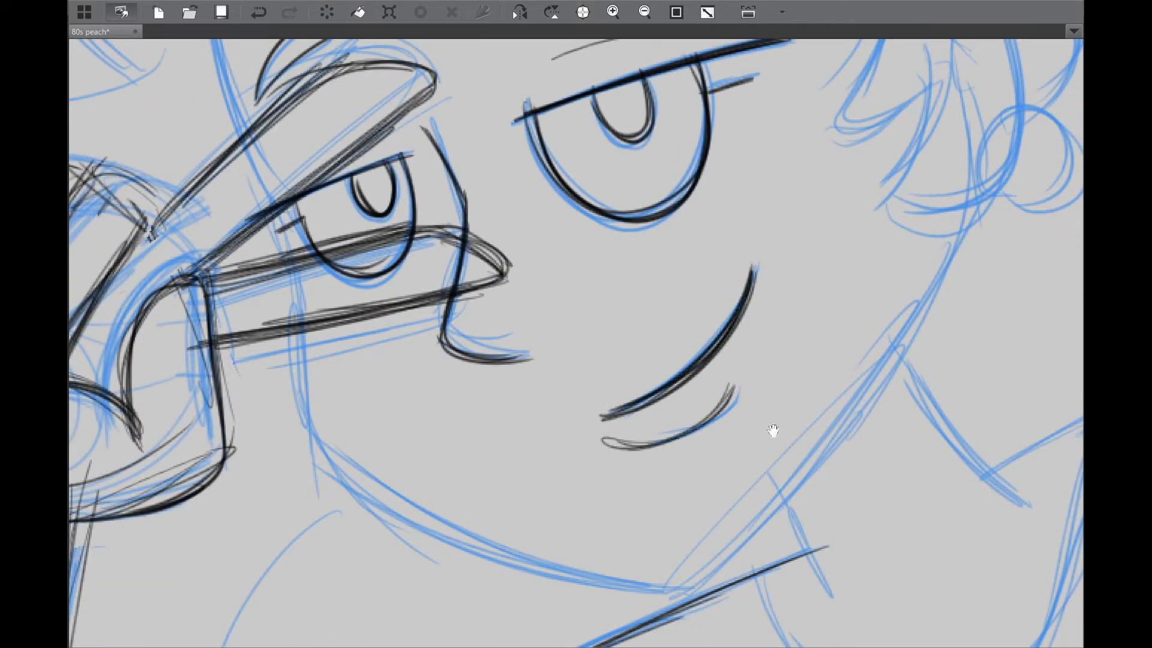
{"action": "mouse_move", "coordinate": [772, 432]}
{"action": "left_mouse_down"}
{"action": "mouse_move", "coordinate": [771, 334]}
{"action": "mouse_move", "coordinate": [771, 592]}
{"action": "left_mouse_up"}
{"action": "mouse_move", "coordinate": [264, 303]}
{"action": "left_mouse_down"}
{"action": "mouse_move", "coordinate": [292, 477]}
{"action": "mouse_move", "coordinate": [327, 564]}
{"action": "left_mouse_up"}
{"action": "left_click_drag", "start_coordinate": [327, 564], "coordinate": [303, 378]}
{"action": "left_click_drag", "start_coordinate": [264, 228], "coordinate": [407, 396]}
{"action": "key", "text": "m"}
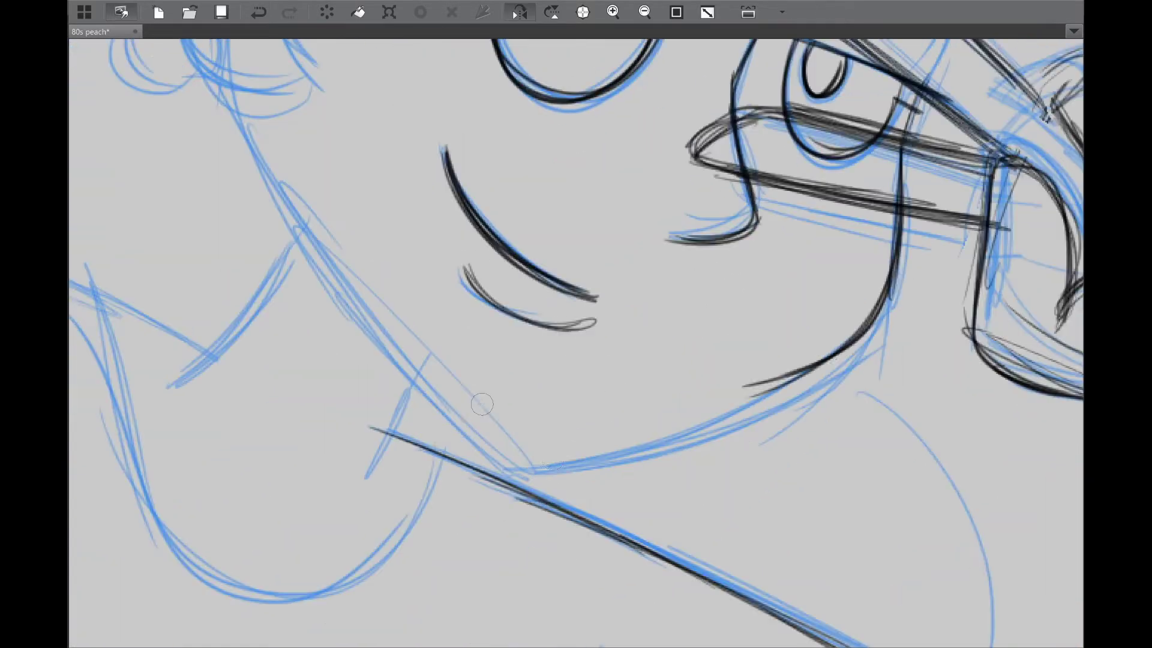
{"action": "mouse_move", "coordinate": [839, 360]}
{"action": "left_mouse_down"}
{"action": "mouse_move", "coordinate": [529, 466]}
{"action": "mouse_move", "coordinate": [771, 429]}
{"action": "mouse_move", "coordinate": [539, 565]}
{"action": "left_mouse_up"}
{"action": "key", "text": "m"}
{"action": "key", "text": "ctrl+z"}
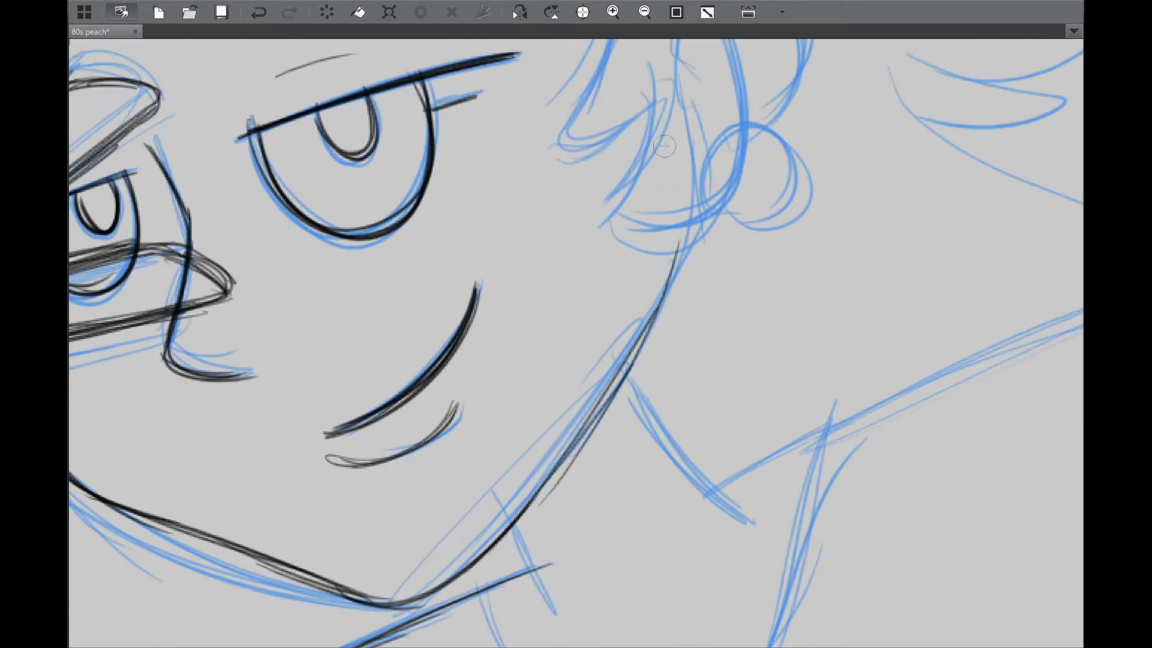
Step: Extend the jawline up towards the ear and draw the ear with its round earring
{"action": "left_click_drag", "start_coordinate": [672, 132], "coordinate": [576, 480]}
{"action": "left_click_drag", "start_coordinate": [660, 207], "coordinate": [696, 408]}
{"action": "left_click_drag", "start_coordinate": [696, 366], "coordinate": [690, 468]}
{"action": "left_click_drag", "start_coordinate": [672, 384], "coordinate": [666, 480]}
{"action": "key", "text": "m"}
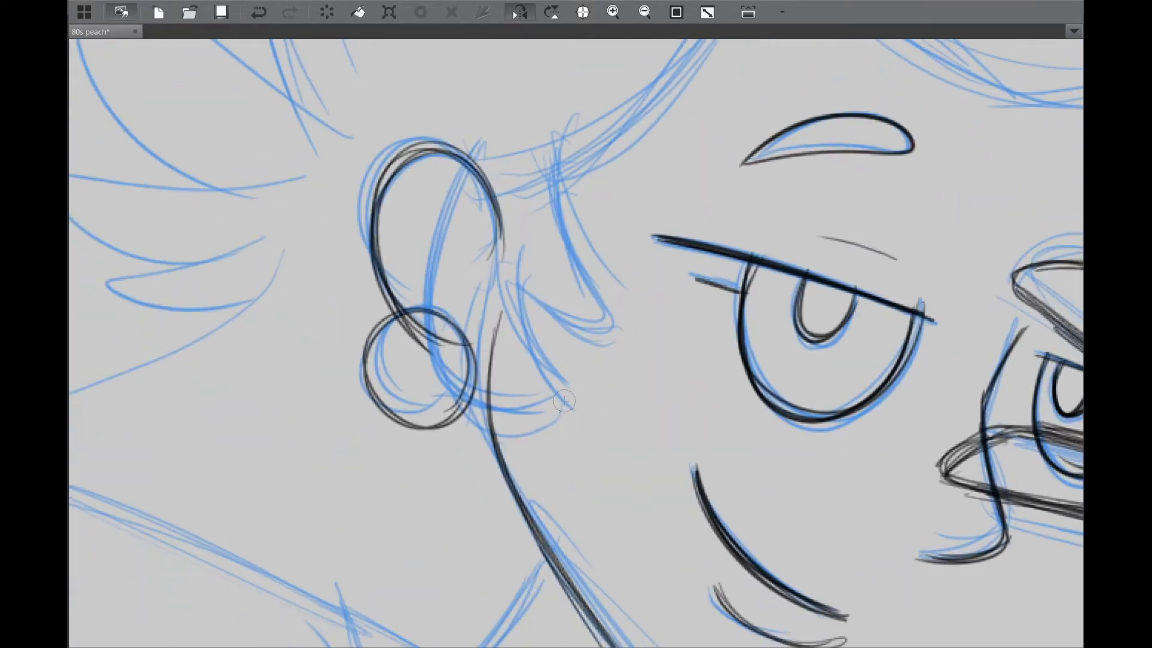
Step: Draw the pointed hair tufts hanging in front of the ear
{"action": "left_click_drag", "start_coordinate": [456, 156], "coordinate": [540, 420]}
{"action": "left_click_drag", "start_coordinate": [528, 264], "coordinate": [594, 402]}
{"action": "mouse_move", "coordinate": [570, 156]}
{"action": "left_mouse_down"}
{"action": "mouse_move", "coordinate": [510, 246]}
{"action": "mouse_move", "coordinate": [543, 429]}
{"action": "left_mouse_up"}
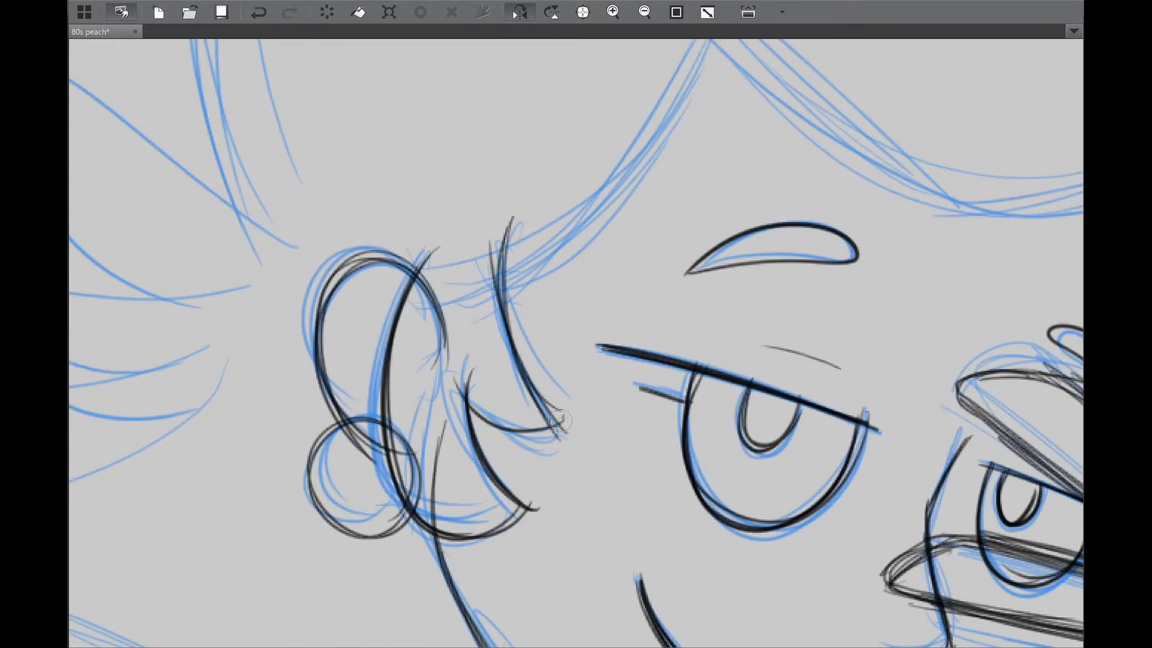
{"action": "left_click_drag", "start_coordinate": [474, 366], "coordinate": [564, 429]}
{"action": "key", "text": "m"}
Step: Draw the parted fringe across the forehead and the far side of the face behind the raised fingers
{"action": "left_click_drag", "start_coordinate": [425, 102], "coordinate": [617, 386]}
{"action": "left_click_drag", "start_coordinate": [423, 295], "coordinate": [741, 331]}
{"action": "mouse_move", "coordinate": [819, 137]}
{"action": "left_mouse_down"}
{"action": "mouse_move", "coordinate": [474, 429]}
{"action": "mouse_move", "coordinate": [456, 420]}
{"action": "mouse_move", "coordinate": [468, 433]}
{"action": "left_mouse_up"}
{"action": "key", "text": "ctrl+z"}
{"action": "key", "text": "ctrl+z"}
{"action": "mouse_move", "coordinate": [474, 435]}
{"action": "left_mouse_down"}
{"action": "mouse_move", "coordinate": [218, 315]}
{"action": "mouse_move", "coordinate": [198, 336]}
{"action": "left_mouse_up"}
{"action": "scroll", "coordinate": [192, 303], "scroll_direction": "down", "scroll_amount": 3}
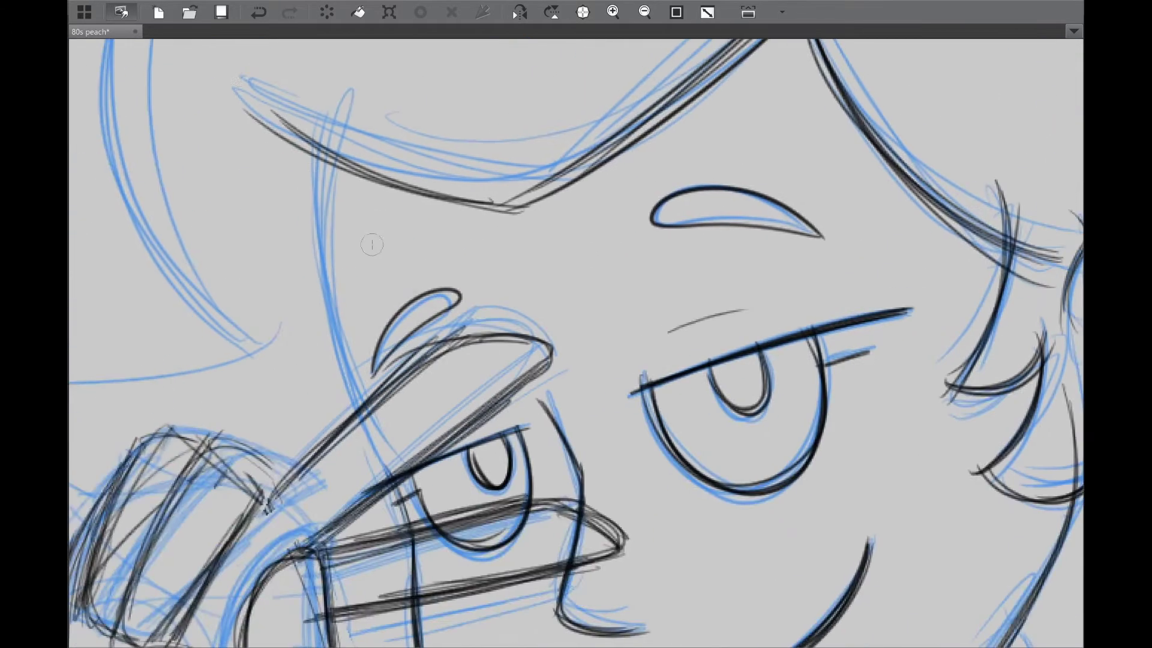
{"action": "left_click_drag", "start_coordinate": [387, 414], "coordinate": [336, 123]}
Step: Draw the rounded outer contour of the hair on both sides of the head
{"action": "scroll", "coordinate": [637, 324], "scroll_direction": "down", "scroll_amount": 3}
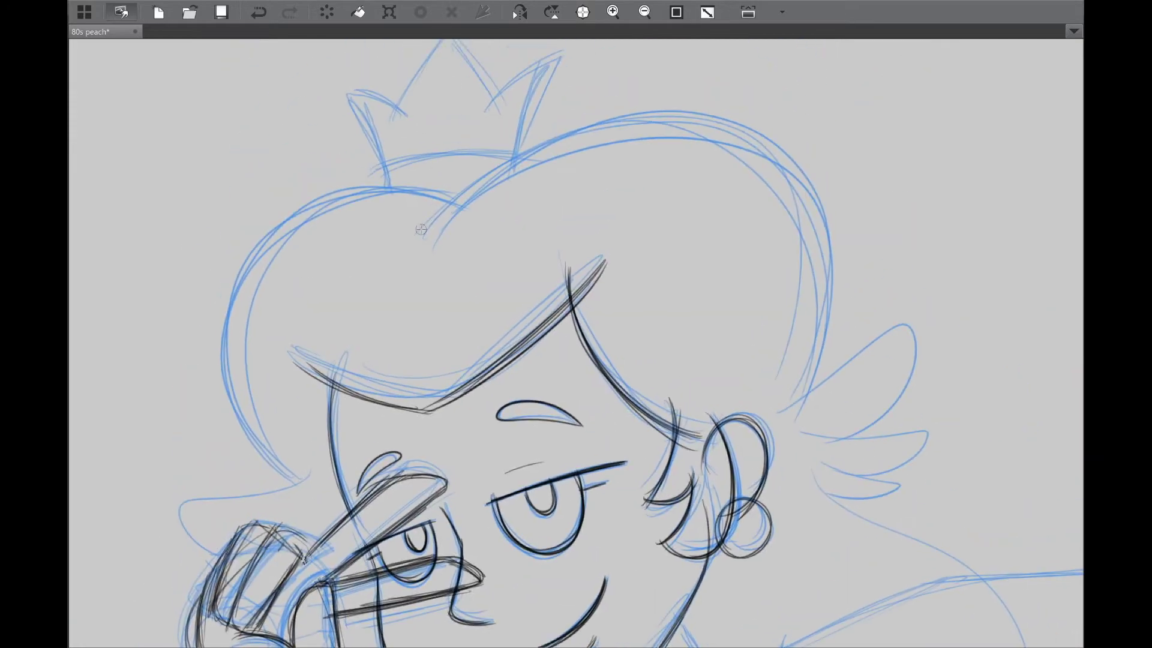
{"action": "left_click_drag", "start_coordinate": [600, 150], "coordinate": [816, 360]}
{"action": "left_click_drag", "start_coordinate": [630, 138], "coordinate": [822, 408]}
{"action": "key", "text": "m"}
{"action": "scroll", "coordinate": [707, 195], "scroll_direction": "up", "scroll_amount": 3}
{"action": "left_click_drag", "start_coordinate": [726, 387], "coordinate": [561, 90]}
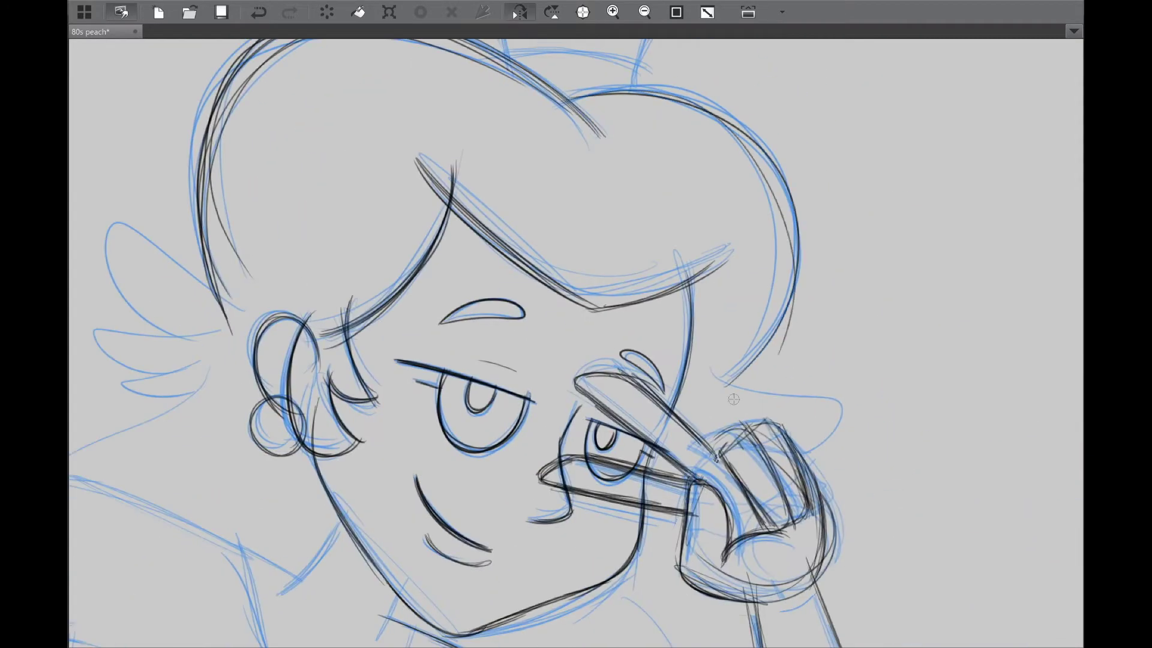
{"action": "key", "text": "ctrl+z"}
{"action": "left_click_drag", "start_coordinate": [729, 393], "coordinate": [564, 87]}
Step: Draw the three-pointed crown on top of the hair, including its side edges, spikes and curved base
{"action": "scroll", "coordinate": [697, 346], "scroll_direction": "up", "scroll_amount": 3}
{"action": "left_click_drag", "start_coordinate": [693, 387], "coordinate": [834, 192]}
{"action": "key", "text": "m"}
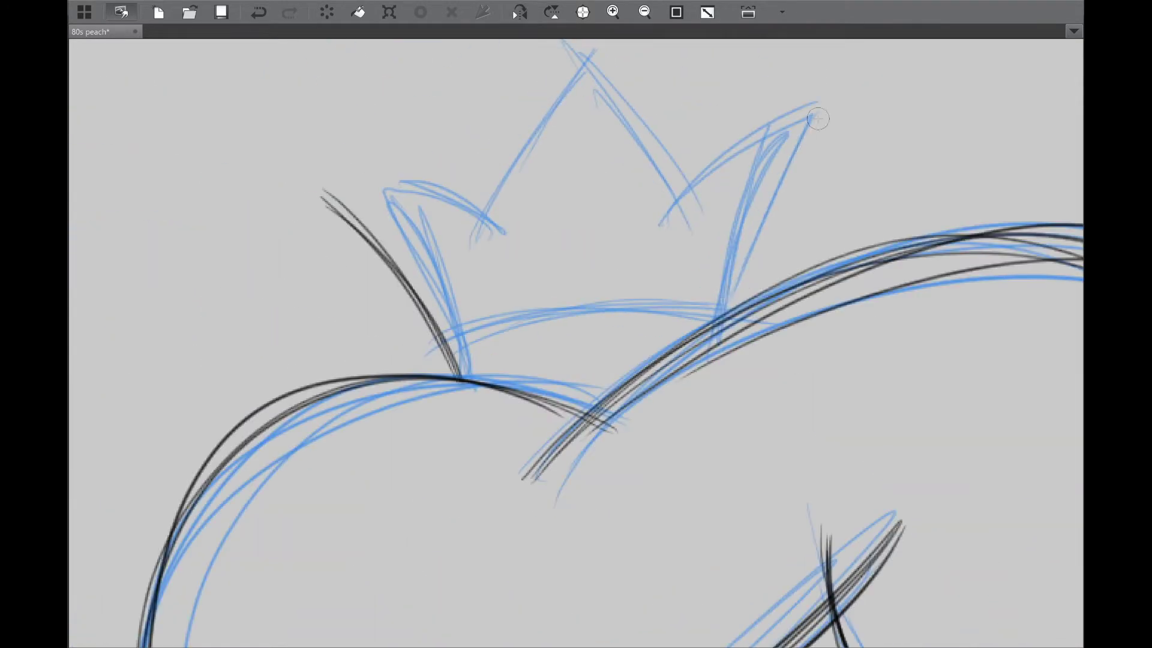
{"action": "left_click_drag", "start_coordinate": [714, 324], "coordinate": [824, 126]}
{"action": "mouse_move", "coordinate": [837, 117]}
{"action": "left_mouse_down"}
{"action": "mouse_move", "coordinate": [654, 207]}
{"action": "mouse_move", "coordinate": [614, 249]}
{"action": "left_mouse_up"}
{"action": "key", "text": "m"}
{"action": "left_click_drag", "start_coordinate": [837, 192], "coordinate": [651, 234]}
{"action": "left_click_drag", "start_coordinate": [632, 305], "coordinate": [638, 371]}
{"action": "scroll", "coordinate": [638, 371], "scroll_direction": "down", "scroll_amount": 3}
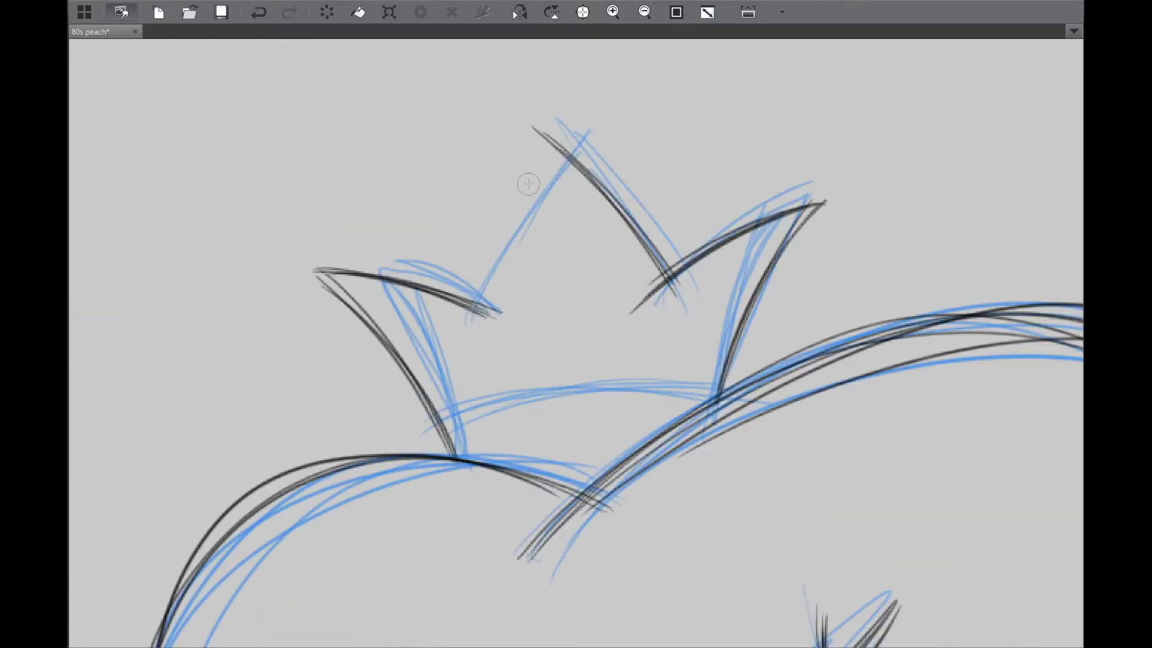
{"action": "left_click_drag", "start_coordinate": [477, 312], "coordinate": [570, 135]}
{"action": "scroll", "coordinate": [574, 258], "scroll_direction": "up", "scroll_amount": 3}
{"action": "left_click_drag", "start_coordinate": [324, 171], "coordinate": [648, 123]}
Step: Draw the neck lines below the jaw and the rounded neckline of the shirt
{"action": "scroll", "coordinate": [574, 258], "scroll_direction": "down", "scroll_amount": 3}
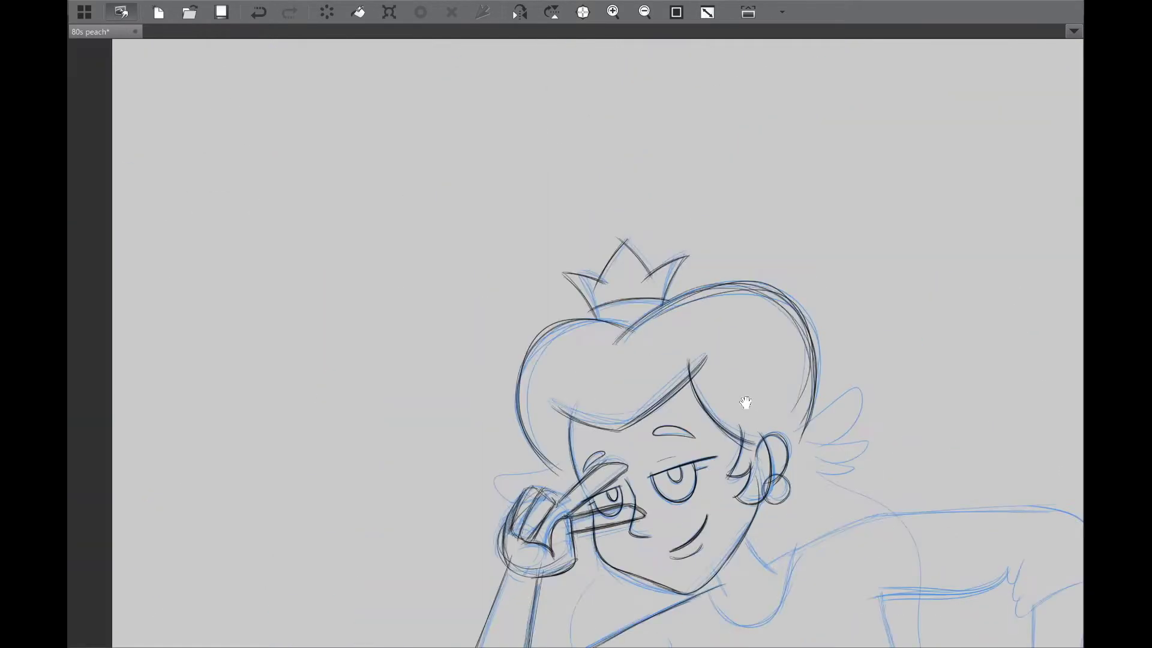
{"action": "left_click_drag", "start_coordinate": [743, 403], "coordinate": [710, 378]}
{"action": "scroll", "coordinate": [710, 378], "scroll_direction": "up", "scroll_amount": 4}
{"action": "left_click_drag", "start_coordinate": [475, 353], "coordinate": [510, 205]}
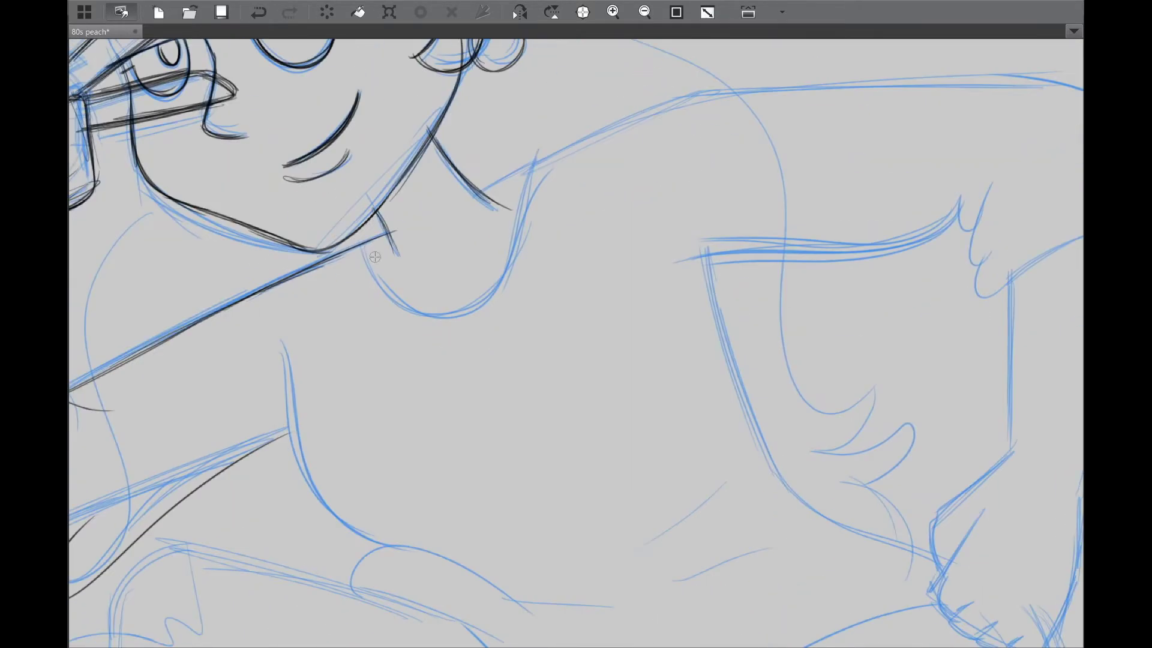
{"action": "left_click_drag", "start_coordinate": [360, 243], "coordinate": [524, 222]}
Step: Draw the lowered arm's shoulder line and sleeve, with its rounded elbow, cuff edge, small folds and underside
{"action": "scroll", "coordinate": [491, 194], "scroll_direction": "down", "scroll_amount": 2}
{"action": "key", "text": "h"}
{"action": "scroll", "coordinate": [790, 373], "scroll_direction": "up", "scroll_amount": 2}
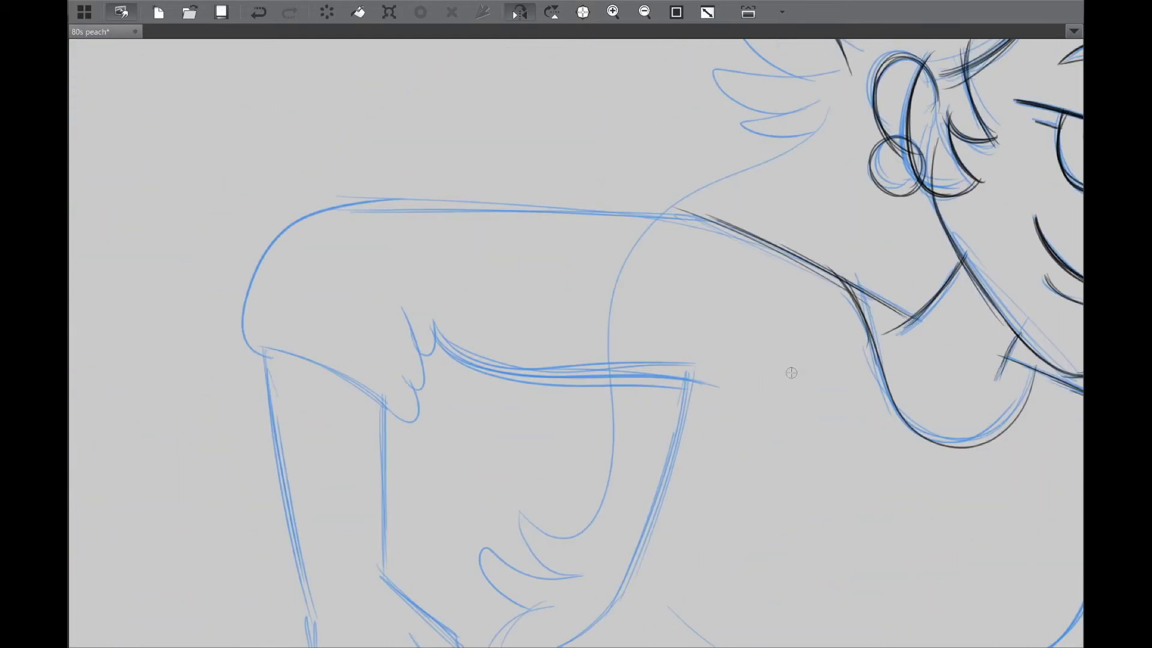
{"action": "left_click_drag", "start_coordinate": [745, 327], "coordinate": [795, 326]}
{"action": "scroll", "coordinate": [688, 267], "scroll_direction": "up", "scroll_amount": 2}
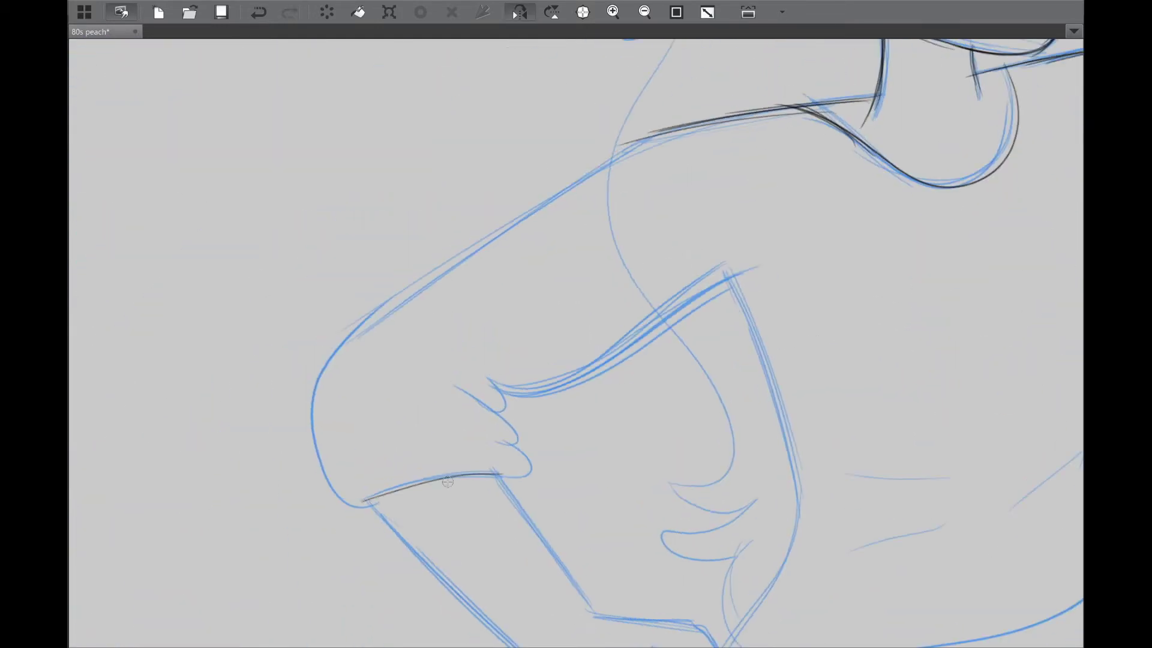
{"action": "left_click_drag", "start_coordinate": [342, 348], "coordinate": [652, 135]}
{"action": "left_click_drag", "start_coordinate": [593, 409], "coordinate": [544, 297]}
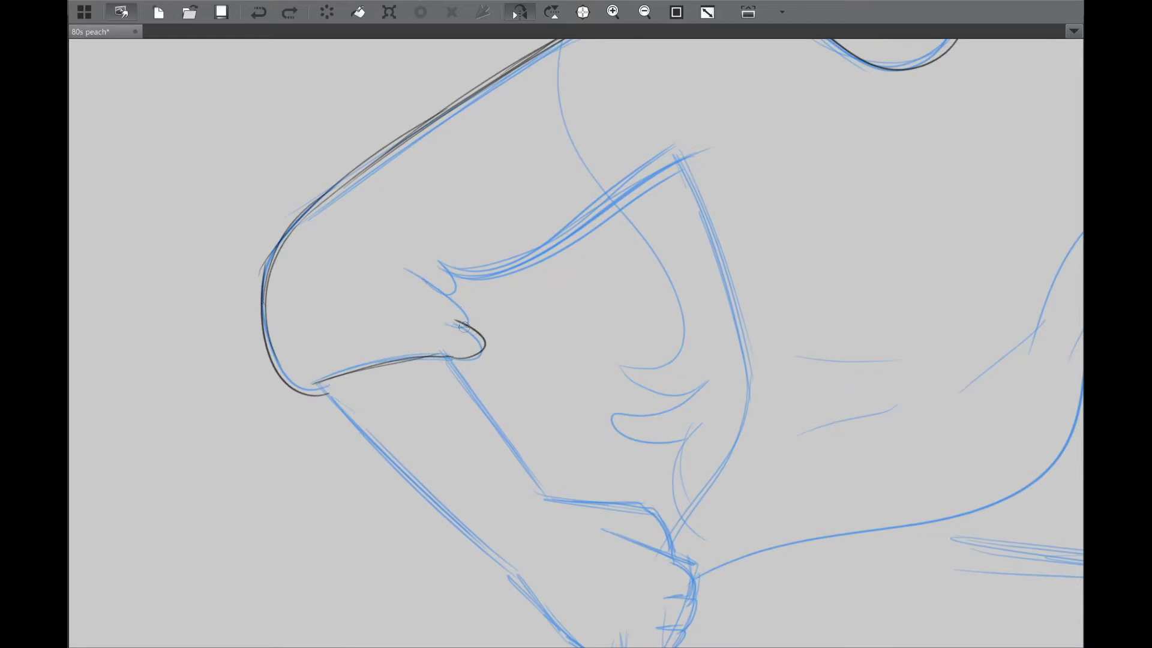
{"action": "key", "text": "ctrl+0"}
{"action": "key", "text": "h"}
{"action": "scroll", "coordinate": [617, 380], "scroll_direction": "up", "scroll_amount": 3}
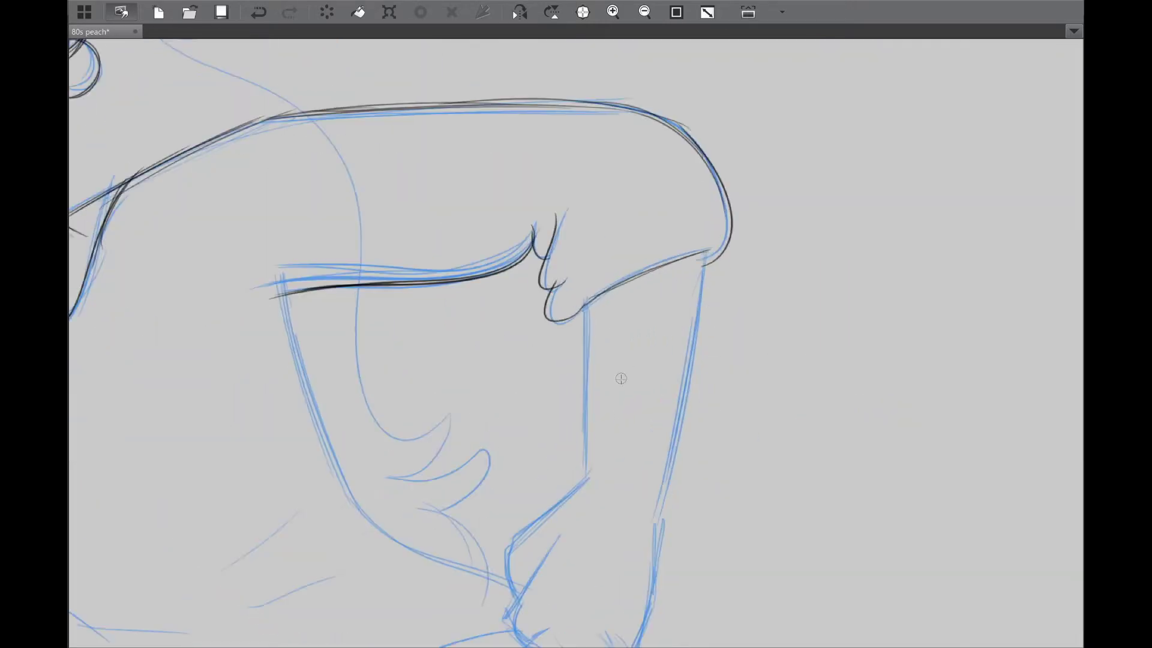
Step: Draw both edges of the lowered forearm from the sleeve cuff to the wrist
{"action": "left_click_drag", "start_coordinate": [788, 522], "coordinate": [620, 381]}
{"action": "left_click_drag", "start_coordinate": [448, 173], "coordinate": [443, 537]}
{"action": "mouse_move", "coordinate": [660, 347]}
{"action": "left_mouse_down"}
{"action": "mouse_move", "coordinate": [692, 60]}
{"action": "mouse_move", "coordinate": [600, 618]}
{"action": "mouse_move", "coordinate": [754, 246]}
{"action": "left_mouse_up"}
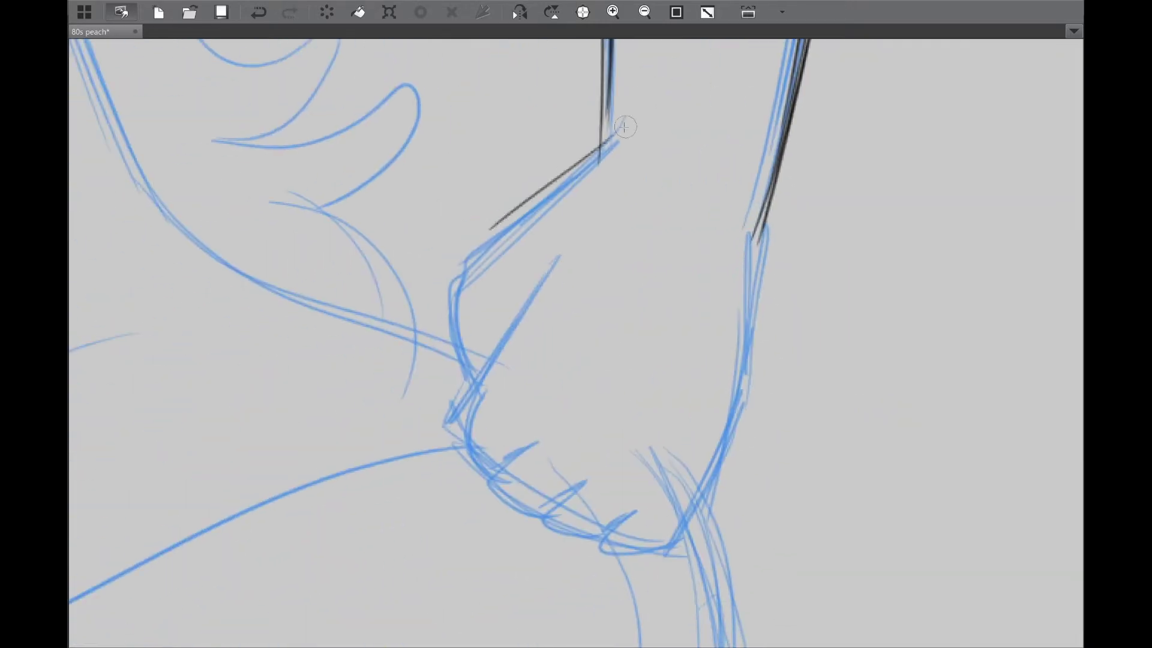
Step: Draw the hand resting on the thigh, with its thumb, curled fingers, knuckle lines and outer edge
{"action": "left_click_drag", "start_coordinate": [617, 129], "coordinate": [468, 373]}
{"action": "left_click_drag", "start_coordinate": [547, 265], "coordinate": [476, 385]}
{"action": "scroll", "coordinate": [536, 214], "scroll_direction": "up", "scroll_amount": 2}
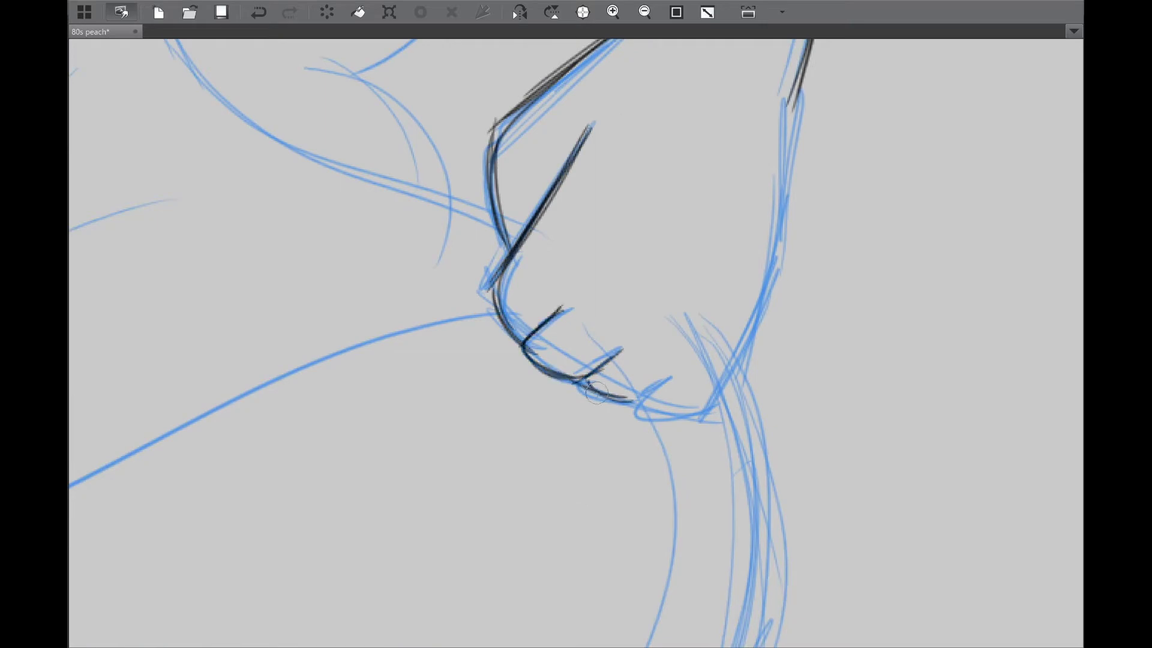
{"action": "left_click_drag", "start_coordinate": [731, 360], "coordinate": [559, 499]}
{"action": "left_click_drag", "start_coordinate": [633, 252], "coordinate": [585, 483]}
Step: Draw the side of the torso from the armpit down to the resting hand
{"action": "scroll", "coordinate": [600, 420], "scroll_direction": "down", "scroll_amount": 3}
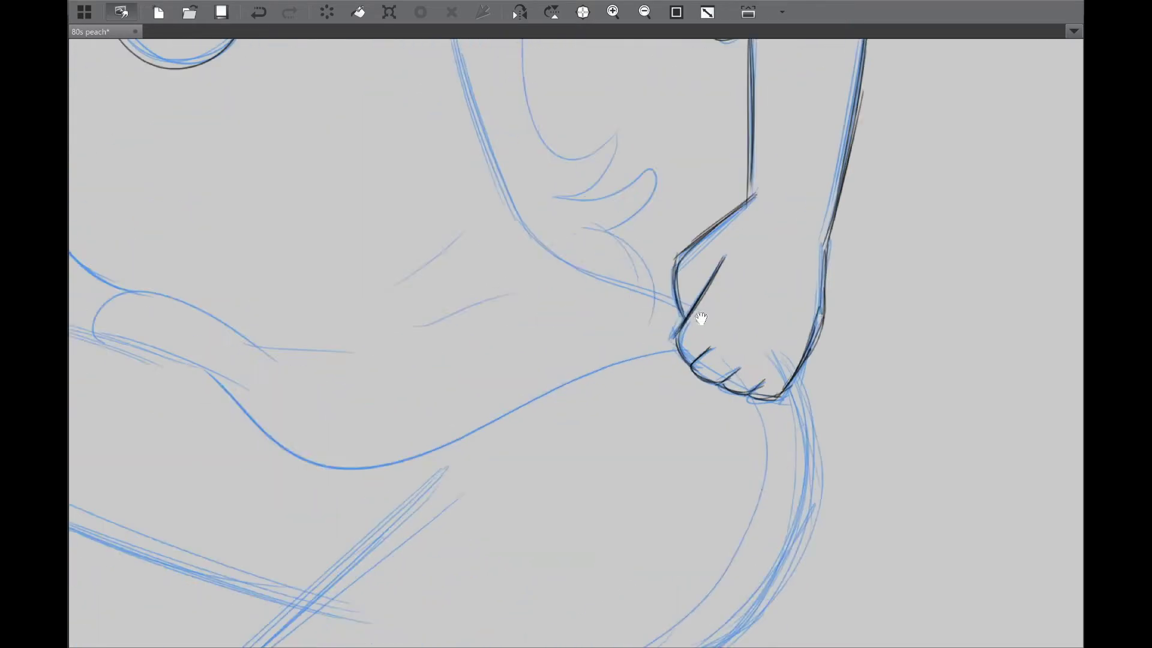
{"action": "left_click_drag", "start_coordinate": [402, 174], "coordinate": [471, 375]}
{"action": "key", "text": "h"}
{"action": "scroll", "coordinate": [638, 416], "scroll_direction": "down", "scroll_amount": 3}
{"action": "key", "text": "h"}
{"action": "scroll", "coordinate": [689, 368], "scroll_direction": "down", "scroll_amount": 2}
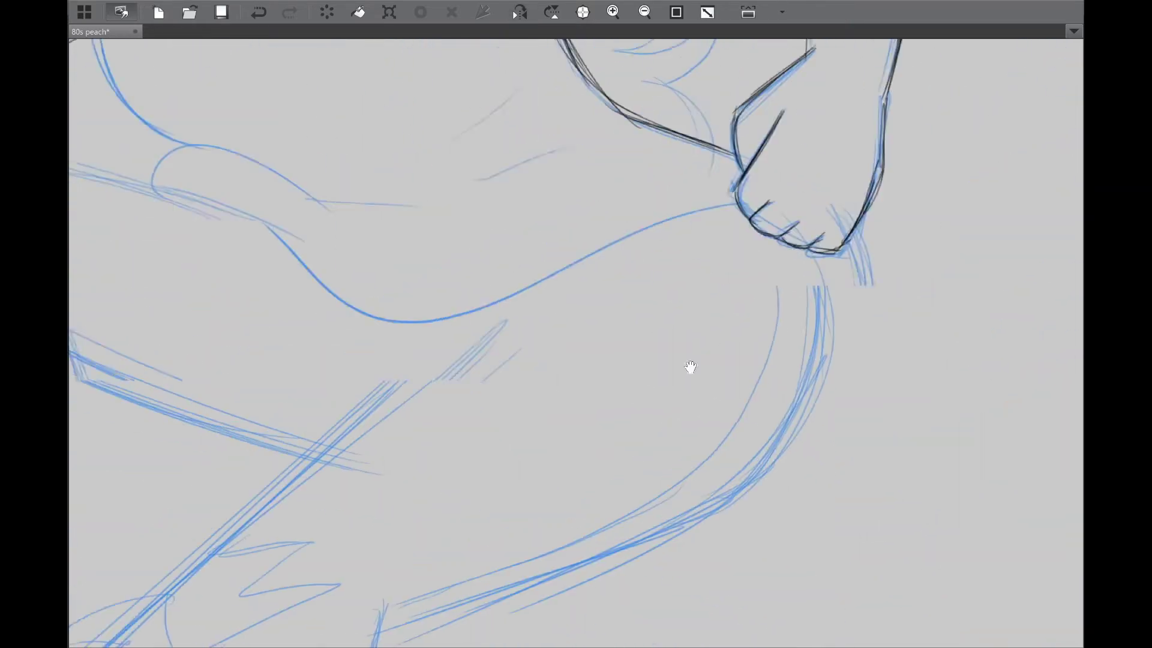
Step: Draw the curved hip line running from the resting hand and the upper edge of the raised thigh
{"action": "left_click_drag", "start_coordinate": [368, 255], "coordinate": [850, 243]}
{"action": "key", "text": "h"}
{"action": "key", "text": "h"}
{"action": "left_click_drag", "start_coordinate": [428, 139], "coordinate": [707, 234]}
{"action": "mouse_move", "coordinate": [576, 300]}
{"action": "left_mouse_down"}
{"action": "mouse_move", "coordinate": [600, 316]}
{"action": "mouse_move", "coordinate": [480, 556]}
{"action": "left_mouse_up"}
Step: Draw the front of the torso, the belly bulge above the thigh and the shirt folds at the waist
{"action": "left_click_drag", "start_coordinate": [417, 180], "coordinate": [552, 384]}
{"action": "key", "text": "ctrl+z"}
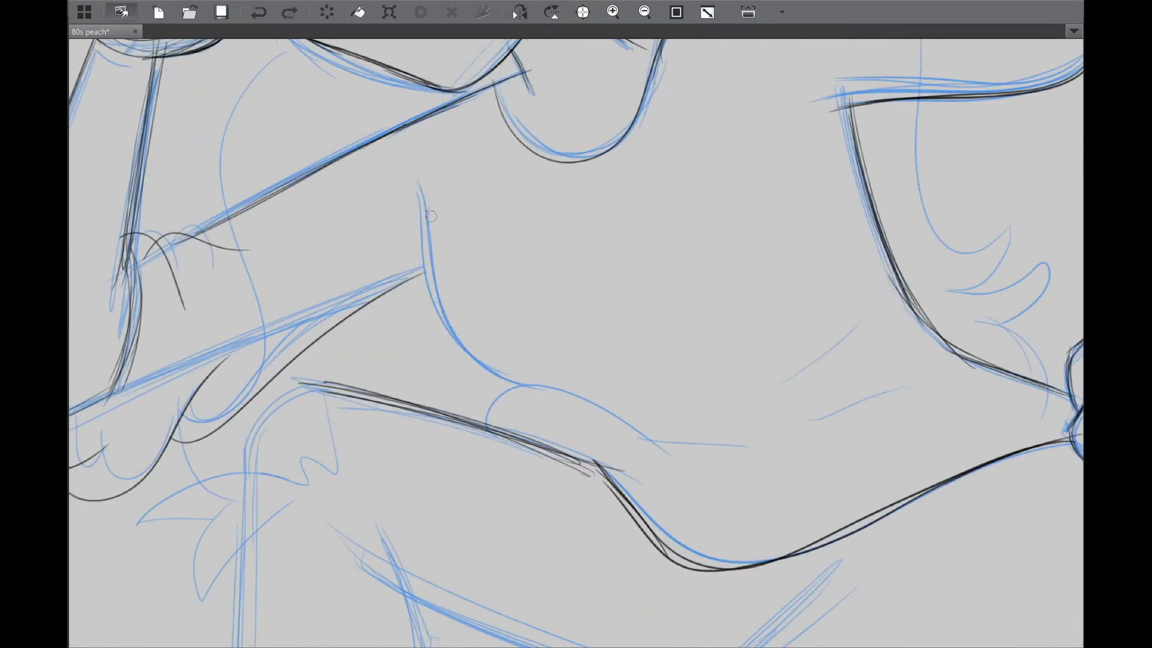
{"action": "left_click_drag", "start_coordinate": [423, 178], "coordinate": [552, 383]}
{"action": "scroll", "coordinate": [540, 300], "scroll_direction": "down", "scroll_amount": 3}
{"action": "key", "text": "h"}
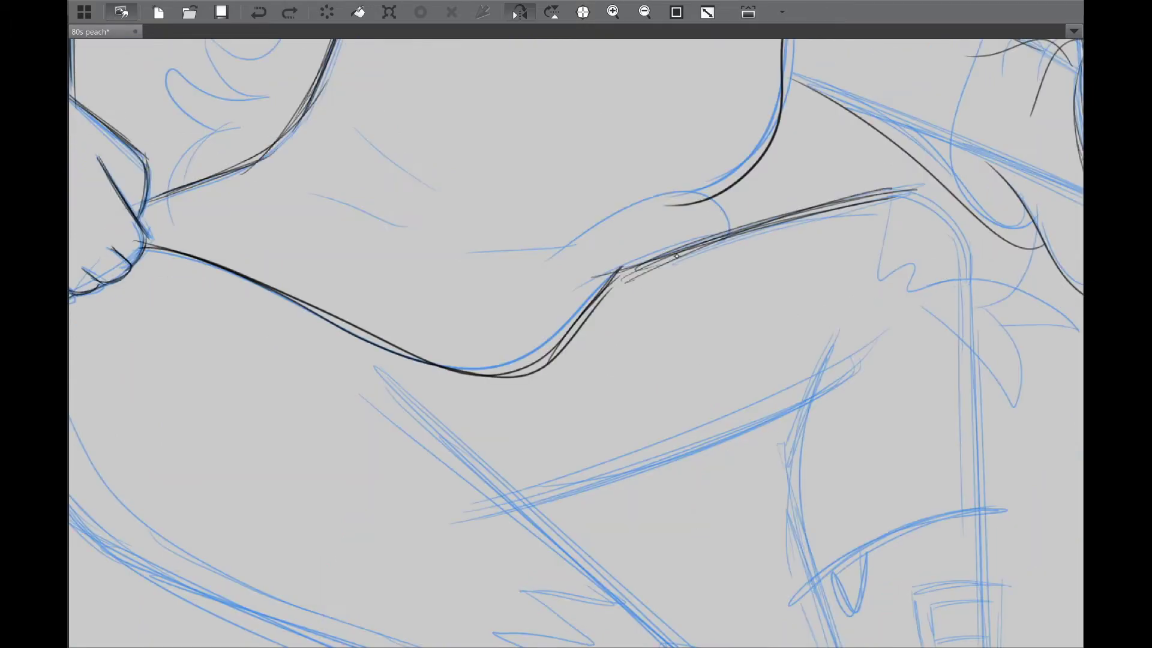
{"action": "left_click_drag", "start_coordinate": [546, 260], "coordinate": [673, 193]}
{"action": "key", "text": "h"}
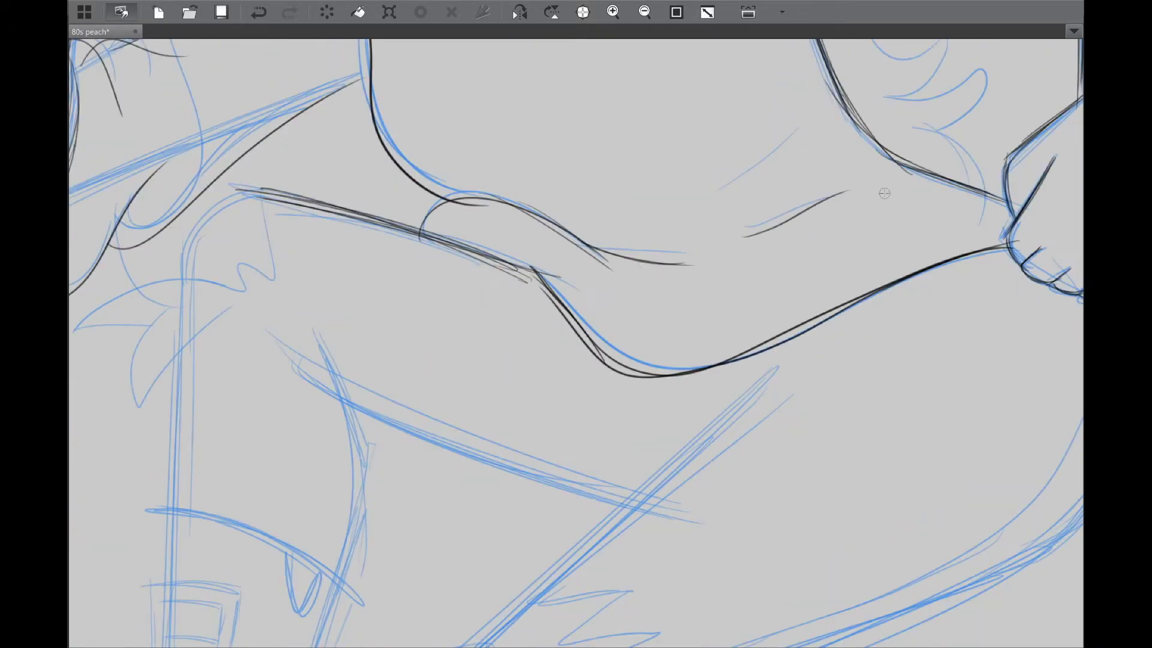
Step: Draw the near leg's long straight upper edge and the rounded outer curve of its thigh below the hand
{"action": "scroll", "coordinate": [884, 192], "scroll_direction": "down", "scroll_amount": 2}
{"action": "scroll", "coordinate": [784, 378], "scroll_direction": "down", "scroll_amount": 5}
{"action": "left_click_drag", "start_coordinate": [696, 108], "coordinate": [327, 443]}
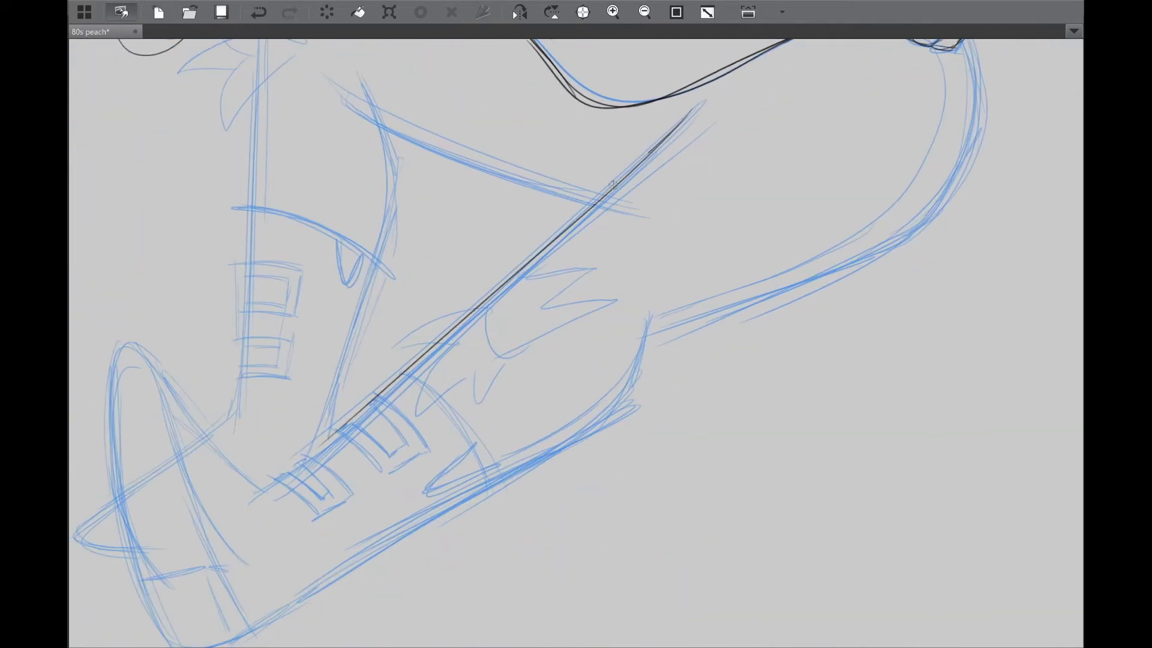
{"action": "left_click_drag", "start_coordinate": [778, 339], "coordinate": [698, 425]}
{"action": "key", "text": "ctrl+z"}
{"action": "key", "text": "h"}
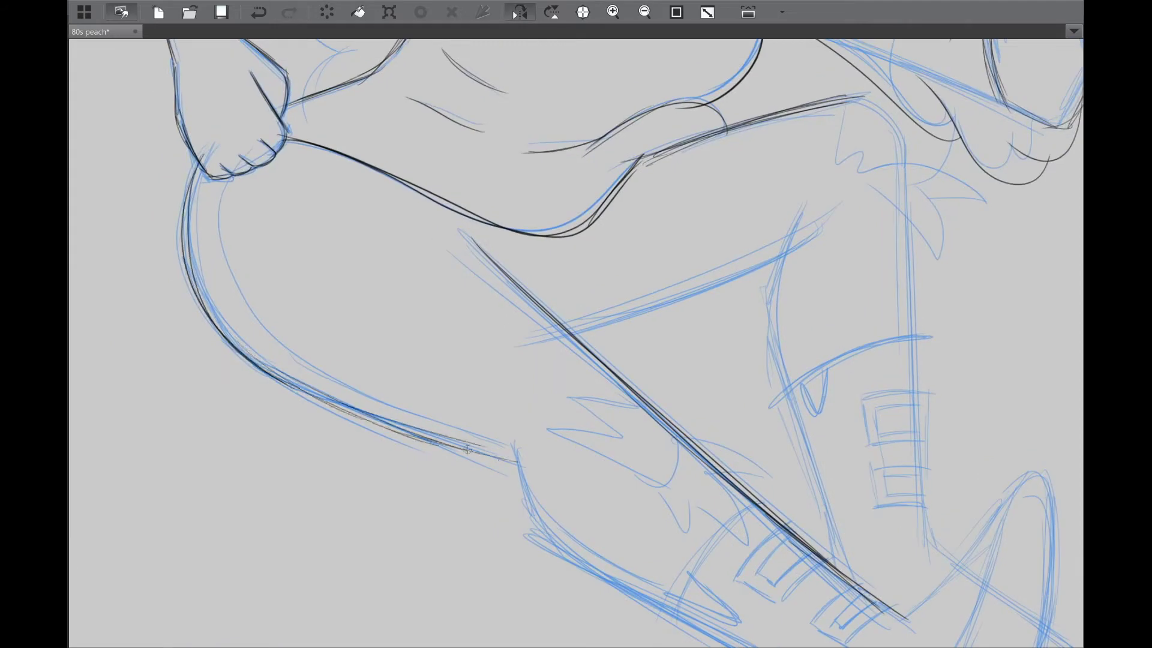
{"action": "left_click_drag", "start_coordinate": [467, 449], "coordinate": [289, 223]}
Step: Draw the near boot's calf and underside, heel block, sole and tall rounded toe
{"action": "key", "text": "h"}
{"action": "left_click_drag", "start_coordinate": [600, 343], "coordinate": [735, 271]}
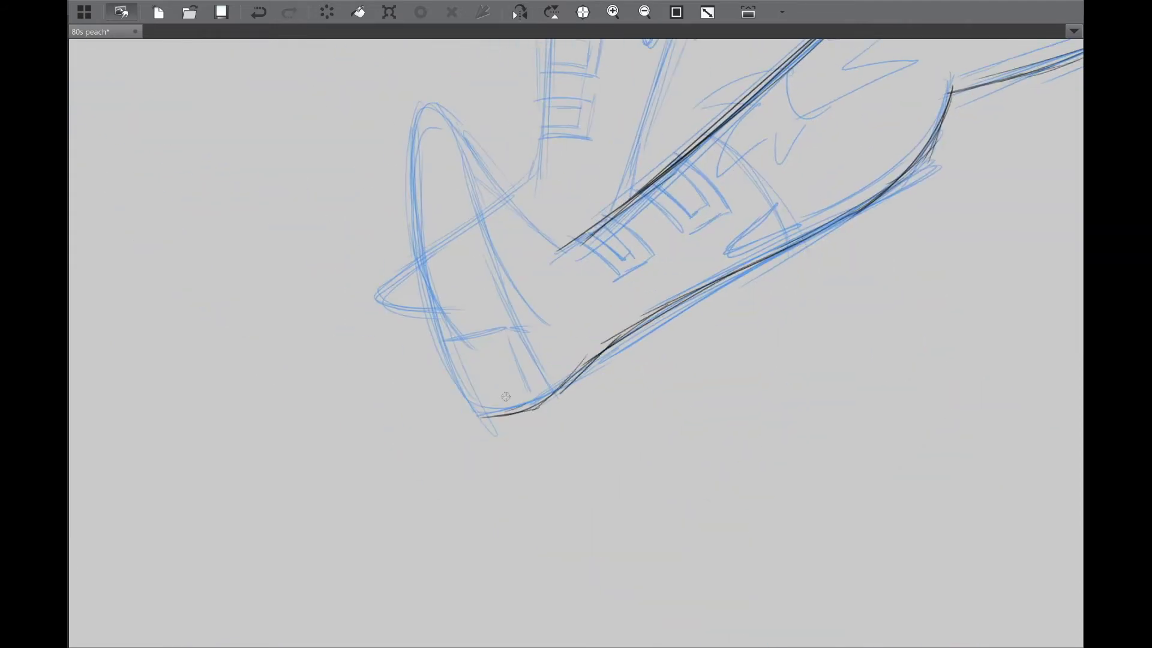
{"action": "scroll", "coordinate": [506, 397], "scroll_direction": "up", "scroll_amount": 2}
{"action": "mouse_move", "coordinate": [456, 528]}
{"action": "left_mouse_down"}
{"action": "mouse_move", "coordinate": [363, 300]}
{"action": "mouse_move", "coordinate": [392, 138]}
{"action": "left_mouse_up"}
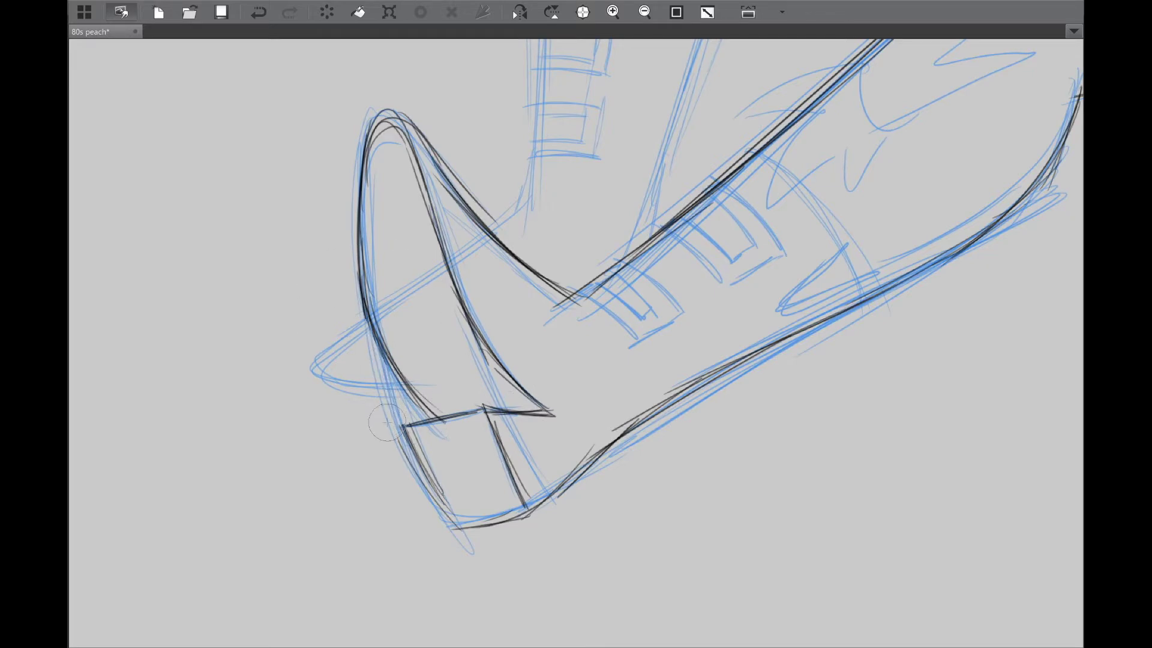
Step: Draw the raised leg's knee, shin, calf and foot behind the near boot, and the underside of its thigh
{"action": "left_click_drag", "start_coordinate": [638, 351], "coordinate": [522, 600]}
{"action": "mouse_move", "coordinate": [450, 96]}
{"action": "left_mouse_down"}
{"action": "mouse_move", "coordinate": [399, 450]}
{"action": "mouse_move", "coordinate": [399, 312]}
{"action": "left_mouse_up"}
{"action": "mouse_move", "coordinate": [411, 117]}
{"action": "left_mouse_down"}
{"action": "mouse_move", "coordinate": [384, 471]}
{"action": "mouse_move", "coordinate": [464, 264]}
{"action": "mouse_move", "coordinate": [345, 434]}
{"action": "left_mouse_up"}
{"action": "left_click_drag", "start_coordinate": [456, 240], "coordinate": [355, 465]}
{"action": "left_click_drag", "start_coordinate": [636, 129], "coordinate": [533, 554]}
{"action": "mouse_move", "coordinate": [561, 432]}
{"action": "left_mouse_down"}
{"action": "mouse_move", "coordinate": [561, 246]}
{"action": "mouse_move", "coordinate": [772, 424]}
{"action": "mouse_move", "coordinate": [648, 496]}
{"action": "mouse_move", "coordinate": [516, 420]}
{"action": "left_mouse_up"}
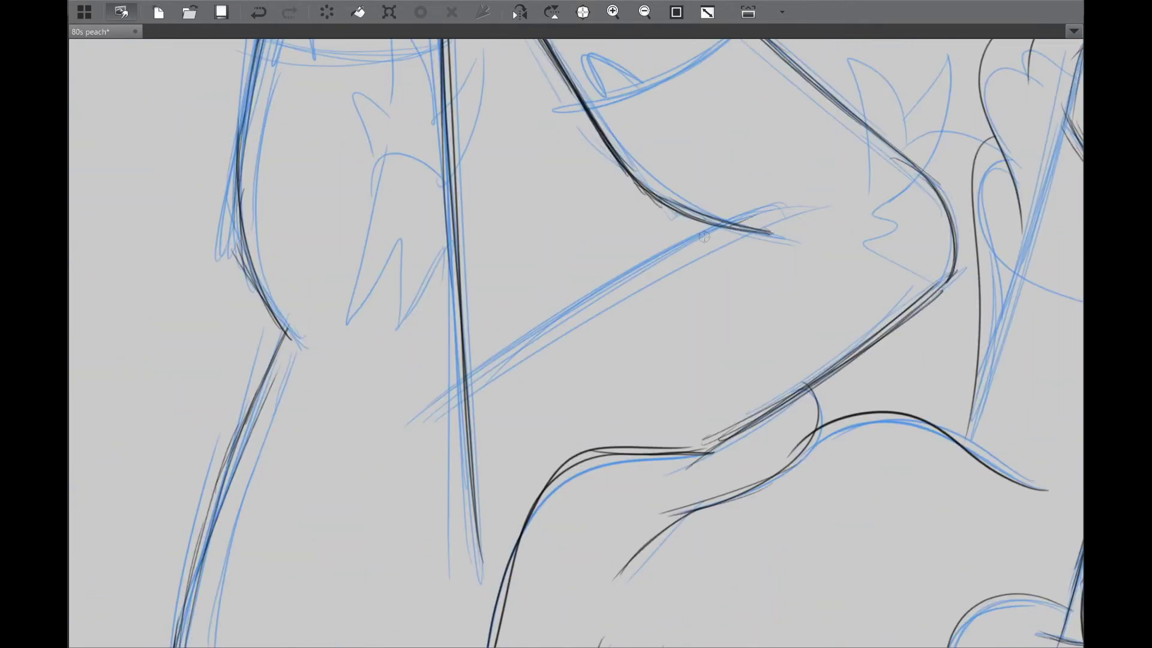
{"action": "left_click_drag", "start_coordinate": [465, 377], "coordinate": [726, 223]}
{"action": "key", "text": "ctrl+z"}
{"action": "key", "text": "ctrl+0"}
{"action": "key", "text": "Tab"}
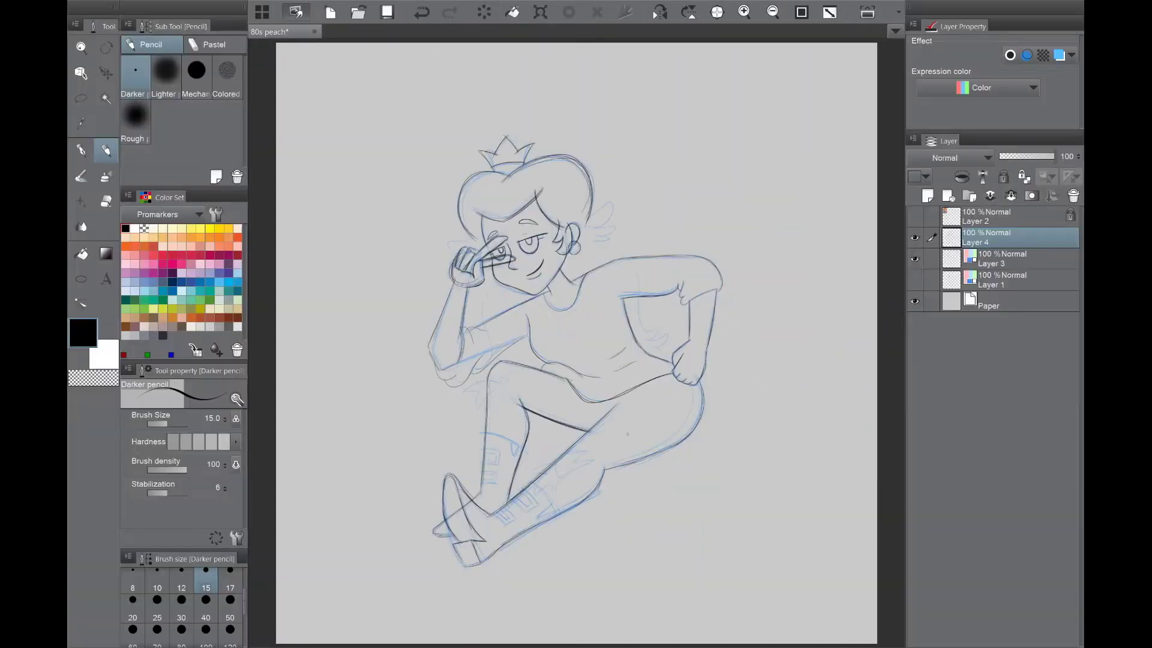
Step: Draw the near boot's curved top edge with its pointed notch, and erase the overlapping lines around the notch
{"action": "scroll", "coordinate": [699, 368], "scroll_direction": "up", "scroll_amount": 3}
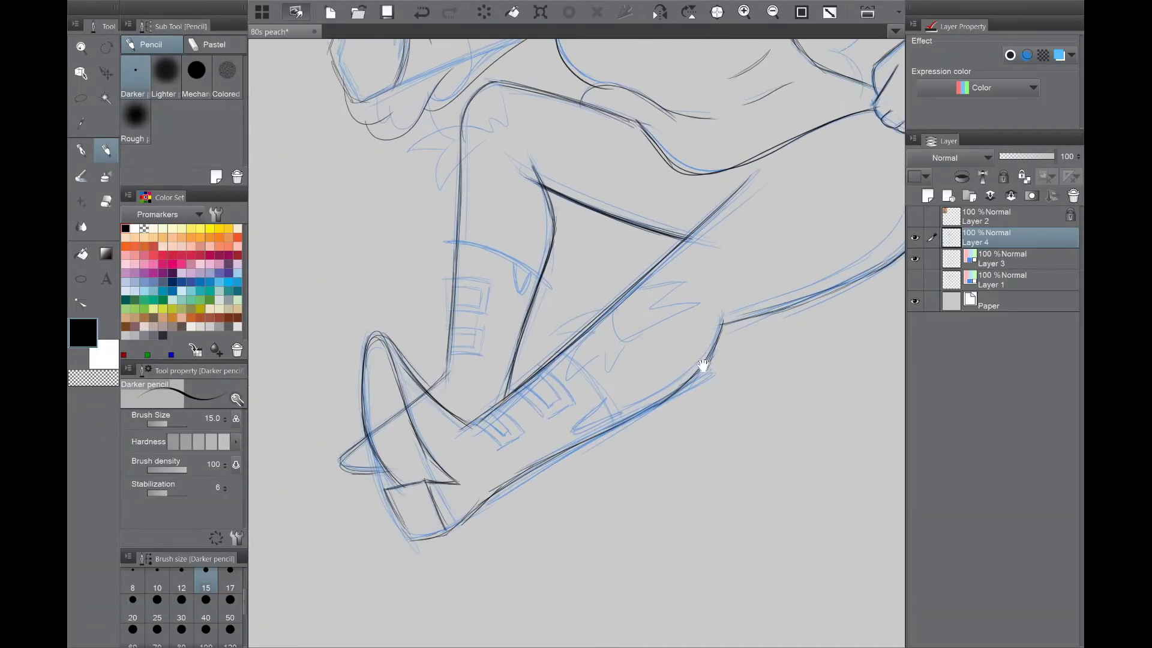
{"action": "scroll", "coordinate": [699, 368], "scroll_direction": "up", "scroll_amount": 2}
{"action": "key", "text": "Tab"}
{"action": "scroll", "coordinate": [539, 335], "scroll_direction": "up", "scroll_amount": 2}
{"action": "left_click_drag", "start_coordinate": [538, 335], "coordinate": [576, 418]}
{"action": "left_click_drag", "start_coordinate": [540, 159], "coordinate": [312, 468]}
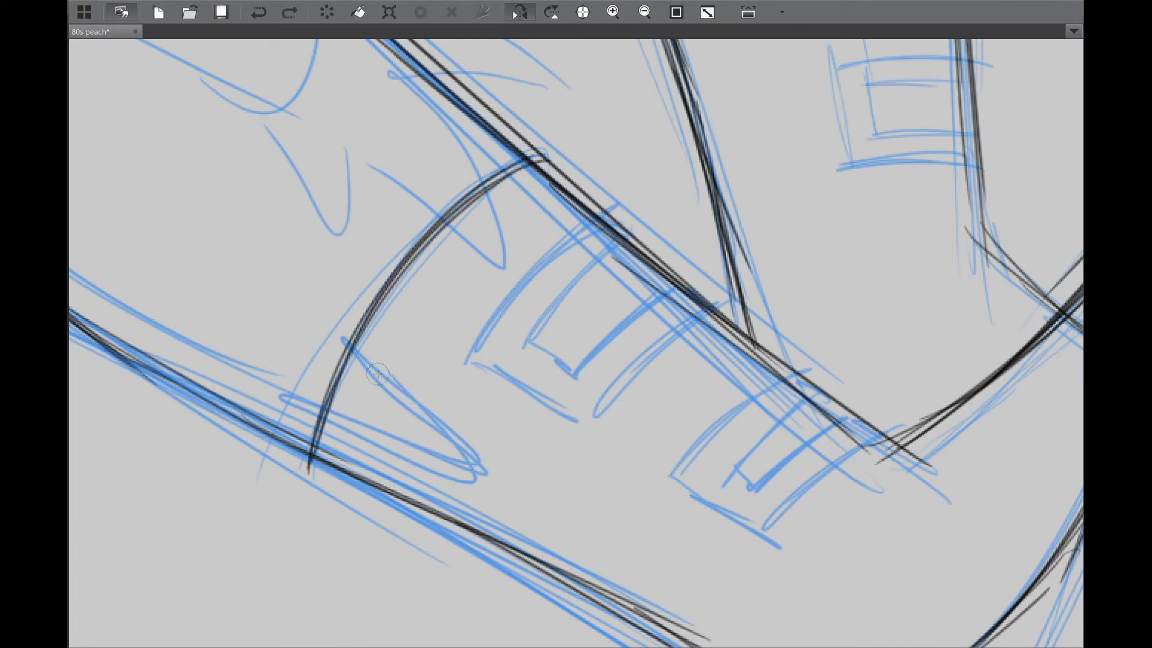
{"action": "key", "text": "ctrl+z"}
{"action": "mouse_move", "coordinate": [334, 336]}
{"action": "left_mouse_down"}
{"action": "mouse_move", "coordinate": [309, 462]}
{"action": "mouse_move", "coordinate": [307, 409]}
{"action": "left_mouse_up"}
{"action": "key", "text": "Tab"}
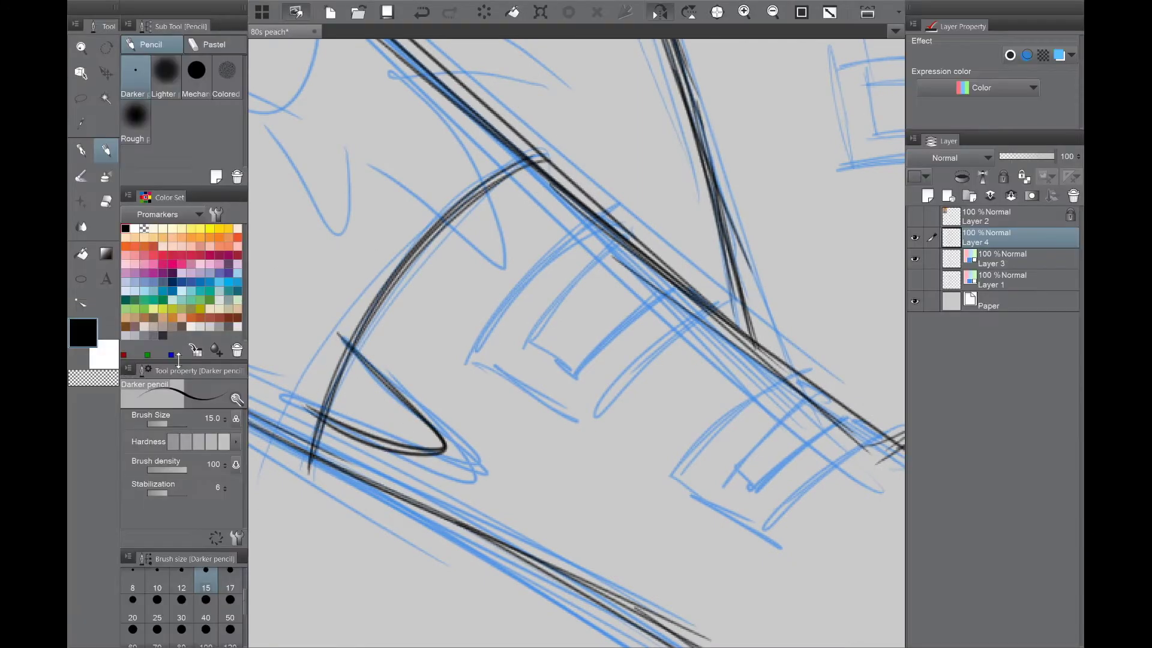
{"action": "key", "text": "e"}
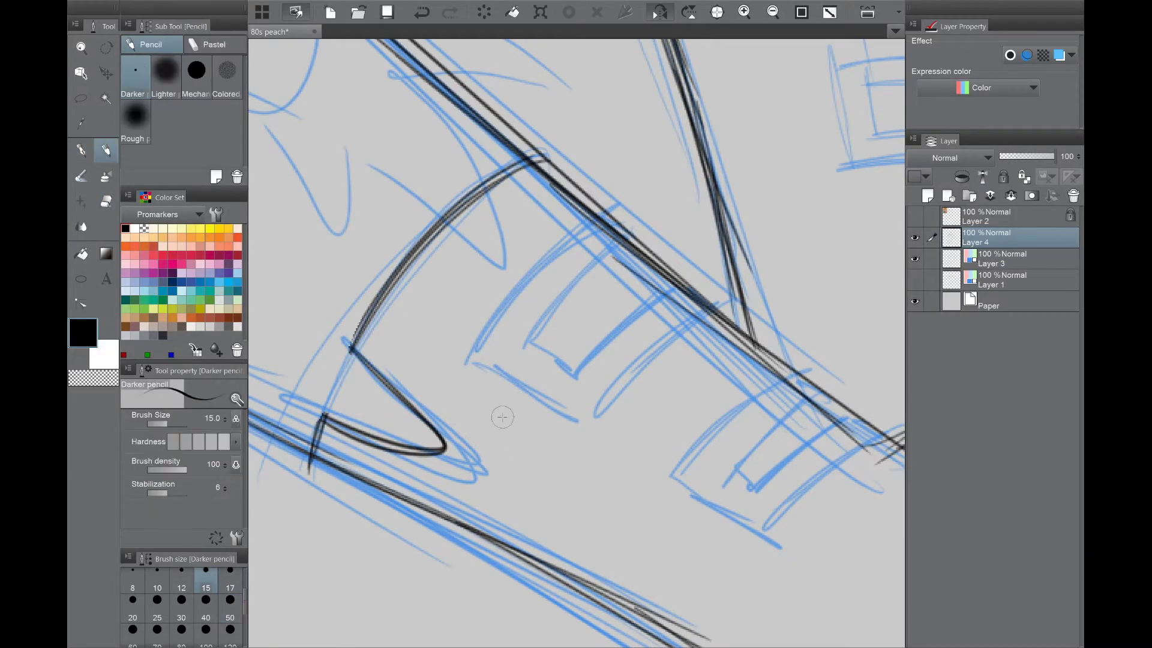
{"action": "key", "text": "Tab"}
Step: Draw the two buckle straps across the front of the near boot
{"action": "key", "text": "p"}
{"action": "left_click_drag", "start_coordinate": [582, 357], "coordinate": [696, 246]}
{"action": "mouse_move", "coordinate": [452, 300]}
{"action": "left_mouse_down"}
{"action": "mouse_move", "coordinate": [571, 378]}
{"action": "mouse_move", "coordinate": [563, 163]}
{"action": "left_mouse_up"}
{"action": "mouse_move", "coordinate": [497, 289]}
{"action": "left_mouse_down"}
{"action": "mouse_move", "coordinate": [596, 175]}
{"action": "mouse_move", "coordinate": [643, 229]}
{"action": "left_mouse_up"}
{"action": "left_click_drag", "start_coordinate": [728, 391], "coordinate": [613, 294]}
{"action": "left_click_drag", "start_coordinate": [531, 327], "coordinate": [651, 216]}
{"action": "left_click_drag", "start_coordinate": [624, 393], "coordinate": [735, 279]}
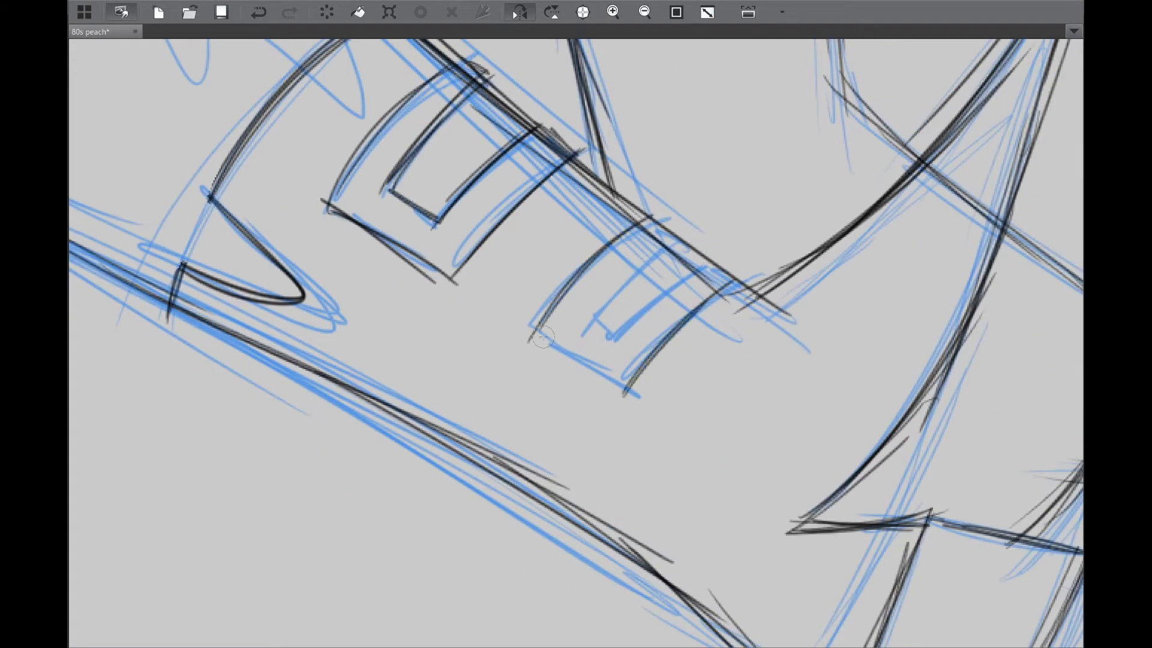
{"action": "left_click_drag", "start_coordinate": [531, 327], "coordinate": [645, 399]}
Step: Draw the far boot's curved top edge and pointed notch, clearing the edge line across the notch
{"action": "mouse_move", "coordinate": [660, 246]}
{"action": "left_mouse_down"}
{"action": "mouse_move", "coordinate": [594, 324]}
{"action": "mouse_move", "coordinate": [700, 386]}
{"action": "mouse_move", "coordinate": [713, 417]}
{"action": "mouse_move", "coordinate": [795, 219]}
{"action": "mouse_move", "coordinate": [412, 372]}
{"action": "left_mouse_up"}
{"action": "left_click_drag", "start_coordinate": [285, 423], "coordinate": [543, 139]}
{"action": "left_click_drag", "start_coordinate": [328, 314], "coordinate": [376, 431]}
{"action": "left_click_drag", "start_coordinate": [286, 366], "coordinate": [346, 343]}
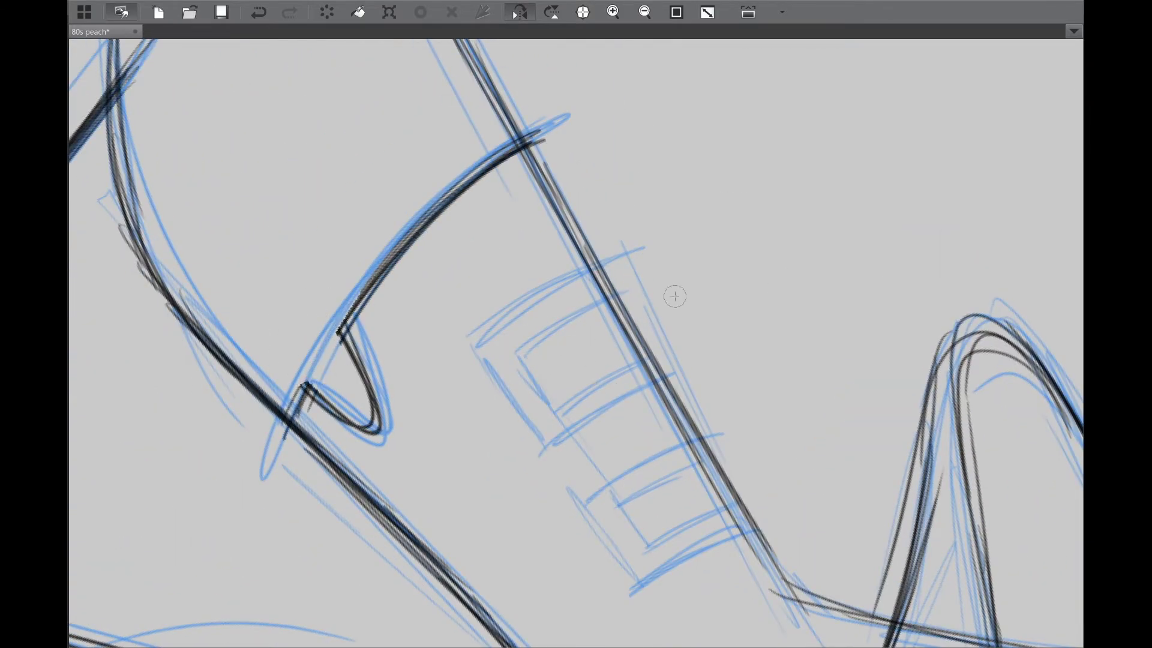
Step: Draw the back edge and curved cross edges of the two buckle straps on the far boot
{"action": "scroll", "coordinate": [675, 297], "scroll_direction": "down", "scroll_amount": 1}
{"action": "key", "text": "h"}
{"action": "left_click_drag", "start_coordinate": [714, 239], "coordinate": [521, 505]}
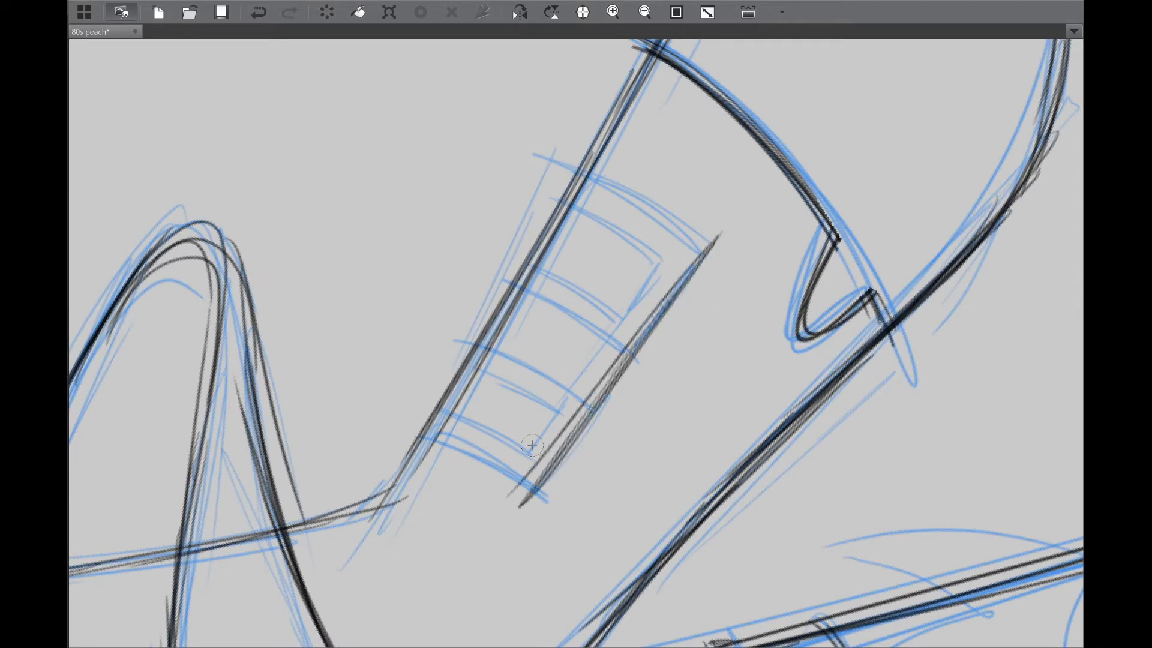
{"action": "key", "text": "h"}
{"action": "left_click_drag", "start_coordinate": [591, 164], "coordinate": [438, 254]}
{"action": "left_click_drag", "start_coordinate": [648, 280], "coordinate": [511, 369]}
{"action": "left_click_drag", "start_coordinate": [684, 334], "coordinate": [543, 416]}
{"action": "left_click_drag", "start_coordinate": [737, 429], "coordinate": [604, 505]}
Step: Close the sides of the far boot's straps and buckles, and erase the overlapping lines between and around them
{"action": "key", "text": "h"}
{"action": "mouse_move", "coordinate": [556, 161]}
{"action": "left_mouse_down"}
{"action": "mouse_move", "coordinate": [405, 439]}
{"action": "mouse_move", "coordinate": [409, 427]}
{"action": "left_mouse_up"}
{"action": "key", "text": "h"}
{"action": "key", "text": "h"}
{"action": "left_click_drag", "start_coordinate": [508, 427], "coordinate": [638, 236]}
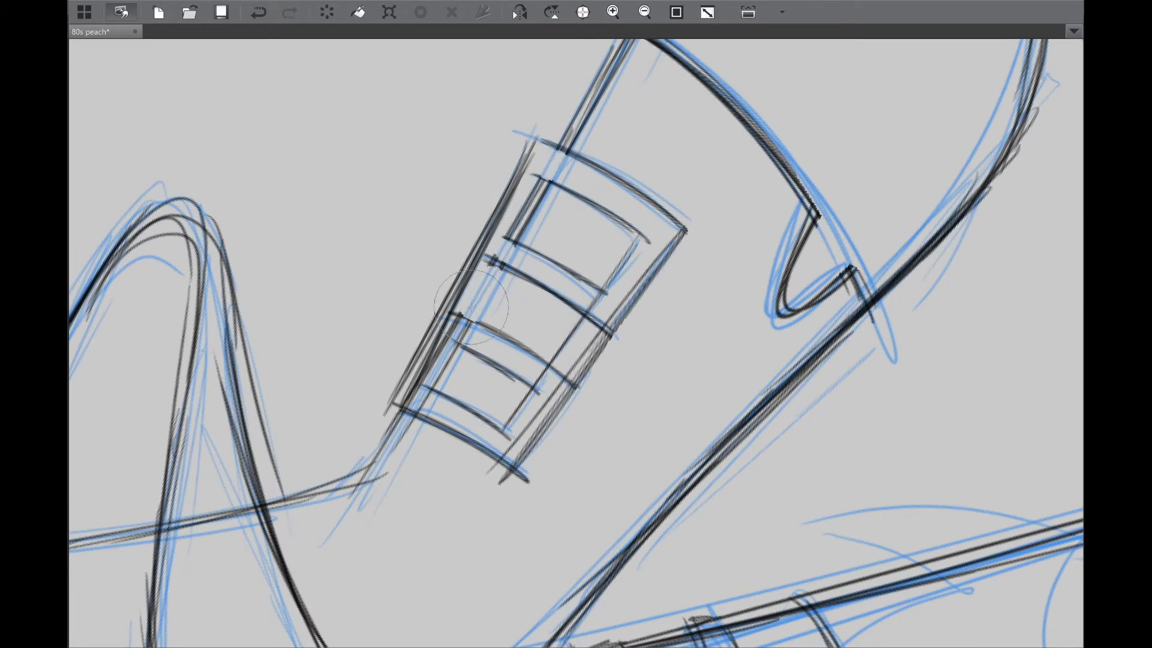
{"action": "mouse_move", "coordinate": [471, 307]}
{"action": "left_mouse_down"}
{"action": "mouse_move", "coordinate": [459, 256]}
{"action": "mouse_move", "coordinate": [394, 380]}
{"action": "left_mouse_up"}
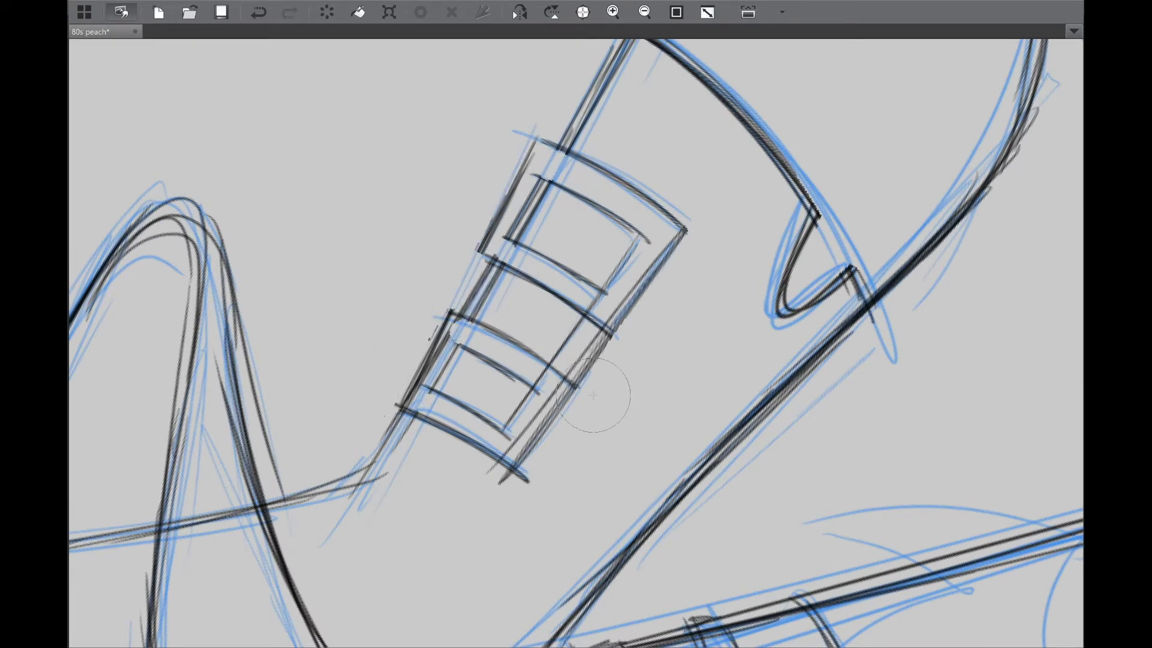
{"action": "left_click_drag", "start_coordinate": [555, 345], "coordinate": [593, 304]}
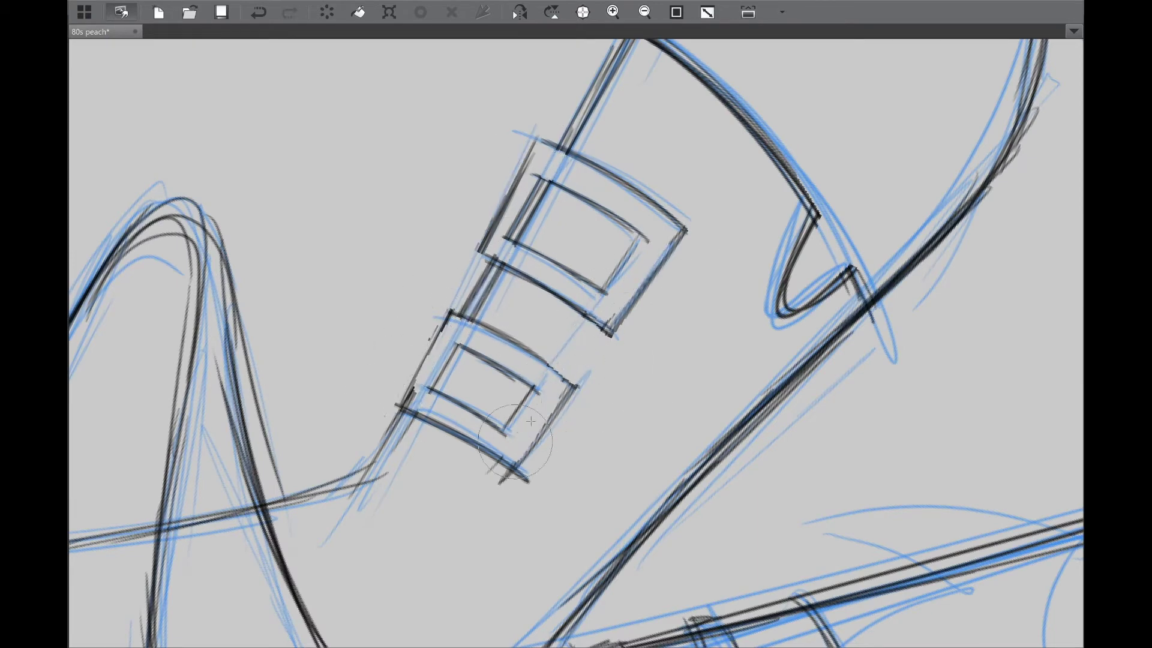
{"action": "key", "text": "h"}
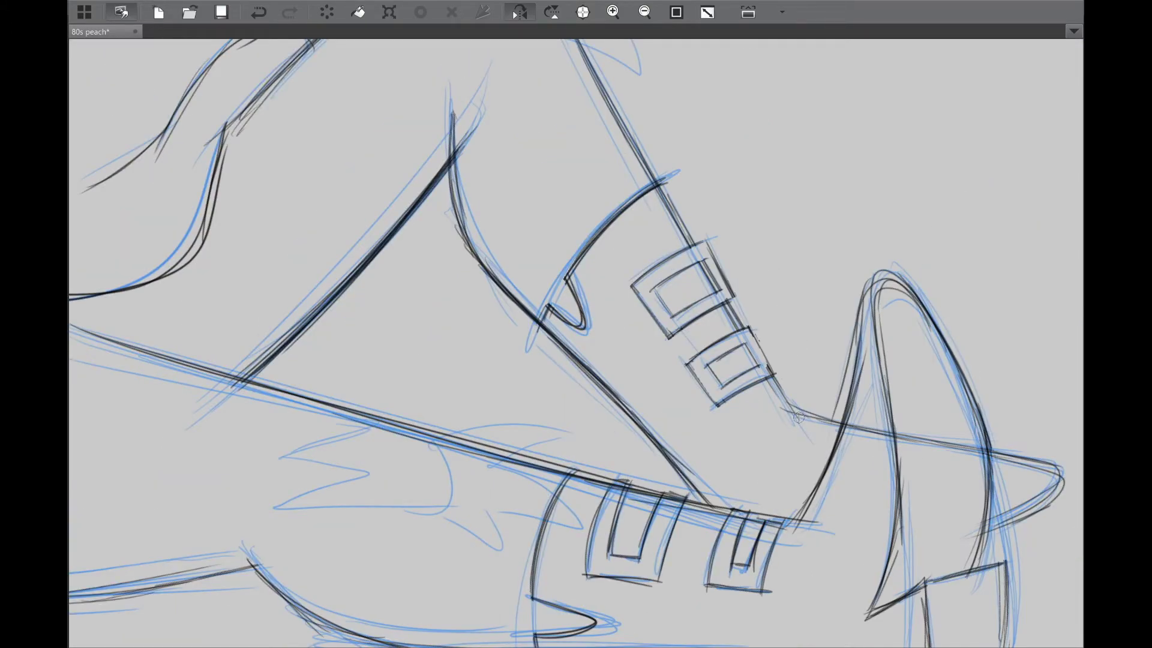
Step: Draw the jagged torn shapes around the raised knee, with pointed flaps sticking out past the shin
{"action": "key", "text": "h"}
{"action": "mouse_move", "coordinate": [759, 385]}
{"action": "left_mouse_down"}
{"action": "mouse_move", "coordinate": [720, 420]}
{"action": "mouse_move", "coordinate": [680, 492]}
{"action": "mouse_move", "coordinate": [742, 188]}
{"action": "mouse_move", "coordinate": [629, 342]}
{"action": "left_mouse_up"}
{"action": "key", "text": "h"}
{"action": "mouse_move", "coordinate": [870, 264]}
{"action": "left_mouse_down"}
{"action": "mouse_move", "coordinate": [528, 345]}
{"action": "mouse_move", "coordinate": [693, 303]}
{"action": "left_mouse_up"}
{"action": "key", "text": "h"}
{"action": "left_click_drag", "start_coordinate": [648, 367], "coordinate": [762, 326]}
{"action": "left_click_drag", "start_coordinate": [573, 255], "coordinate": [471, 459]}
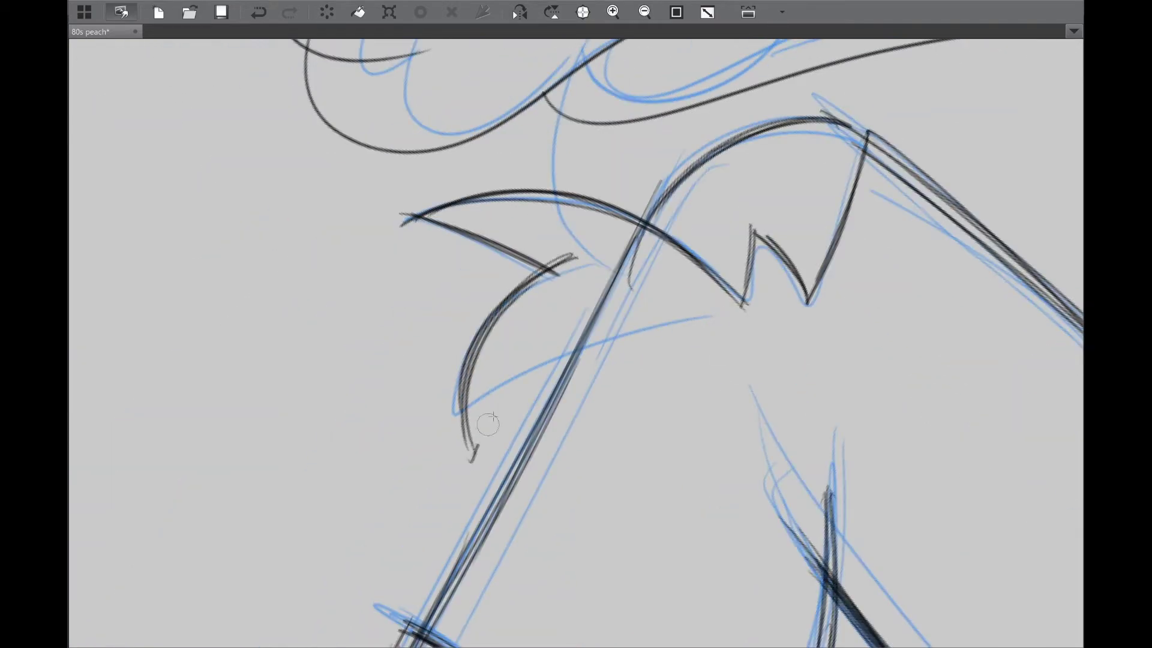
{"action": "left_click_drag", "start_coordinate": [772, 308], "coordinate": [776, 366]}
Step: Lasso the jagged knee tears of the near leg on Layer 3, move them higher up the leg, and deselect
{"action": "scroll", "coordinate": [854, 530], "scroll_direction": "down", "scroll_amount": 5}
{"action": "key", "text": "h"}
{"action": "scroll", "coordinate": [701, 285], "scroll_direction": "up", "scroll_amount": 5}
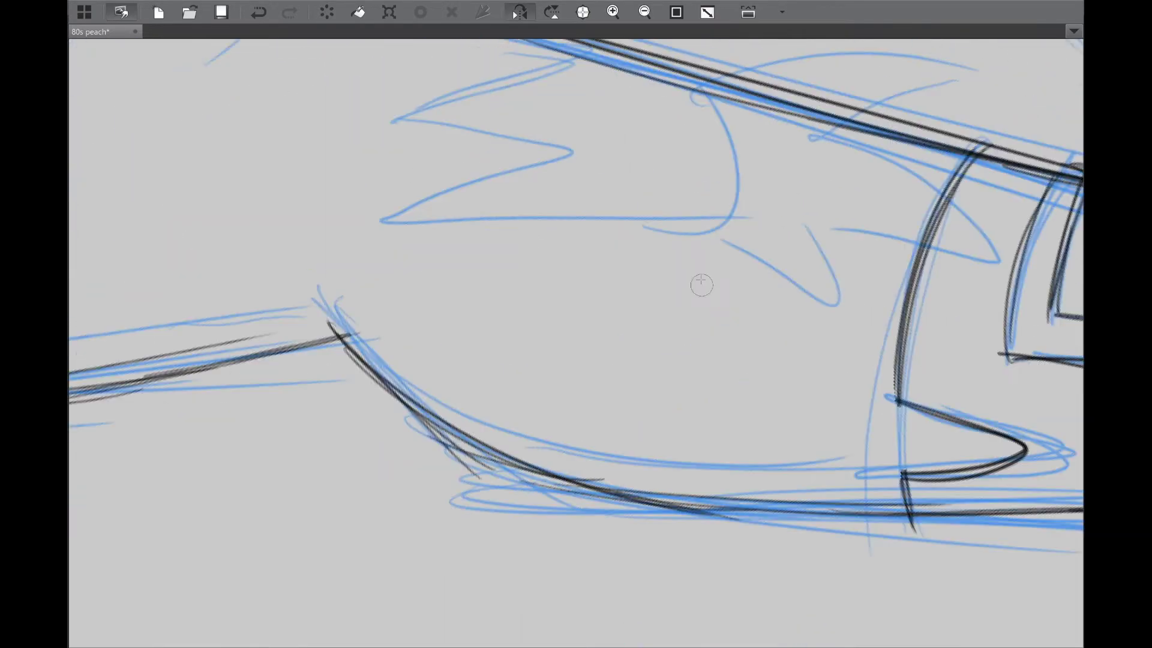
{"action": "key", "text": "h"}
{"action": "scroll", "coordinate": [702, 284], "scroll_direction": "down", "scroll_amount": 3}
{"action": "mouse_move", "coordinate": [736, 272]}
{"action": "left_mouse_down"}
{"action": "mouse_move", "coordinate": [702, 124]}
{"action": "mouse_move", "coordinate": [534, 375]}
{"action": "mouse_move", "coordinate": [675, 445]}
{"action": "left_mouse_up"}
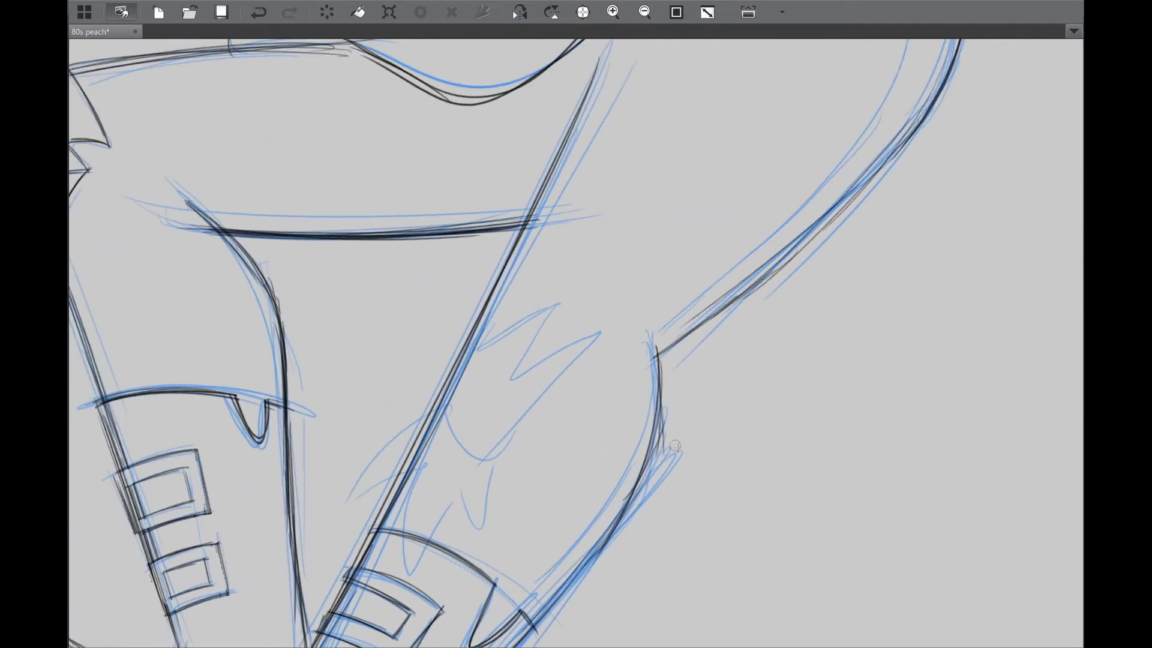
{"action": "key", "text": "Tab"}
{"action": "key", "text": "m"}
{"action": "left_click_drag", "start_coordinate": [477, 304], "coordinate": [559, 337]}
{"action": "left_click_drag", "start_coordinate": [378, 485], "coordinate": [474, 309]}
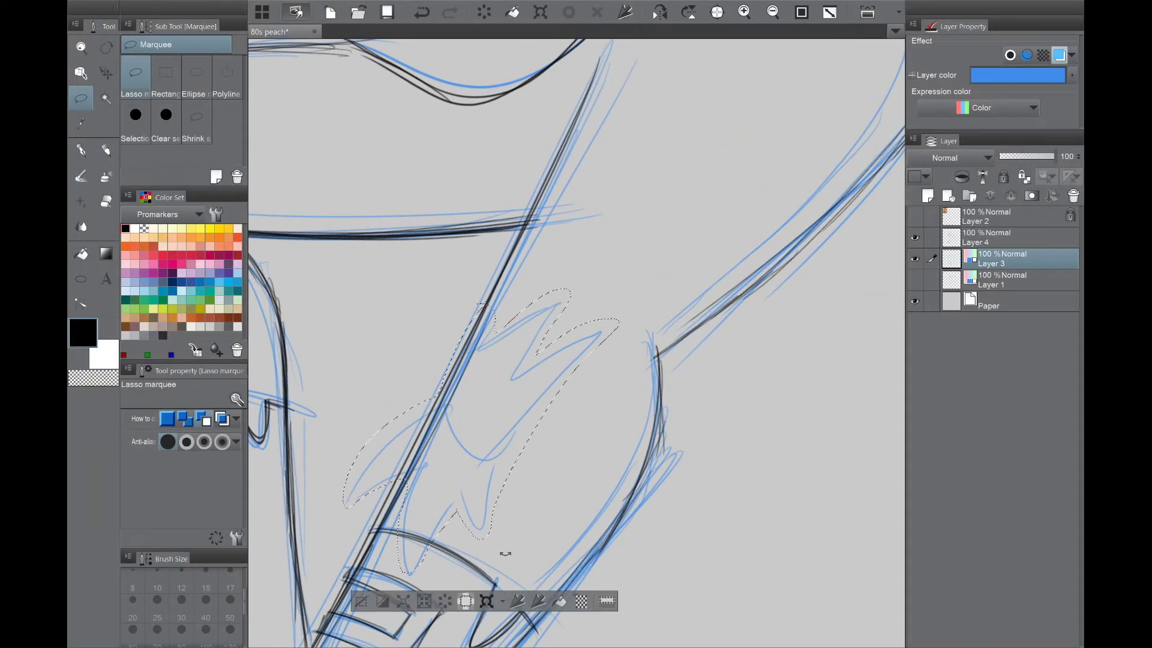
{"action": "key", "text": "ctrl+t"}
{"action": "left_click_drag", "start_coordinate": [571, 330], "coordinate": [607, 258]}
{"action": "key", "text": "Return"}
{"action": "key", "text": "ctrl+d"}
{"action": "key", "text": "Tab"}
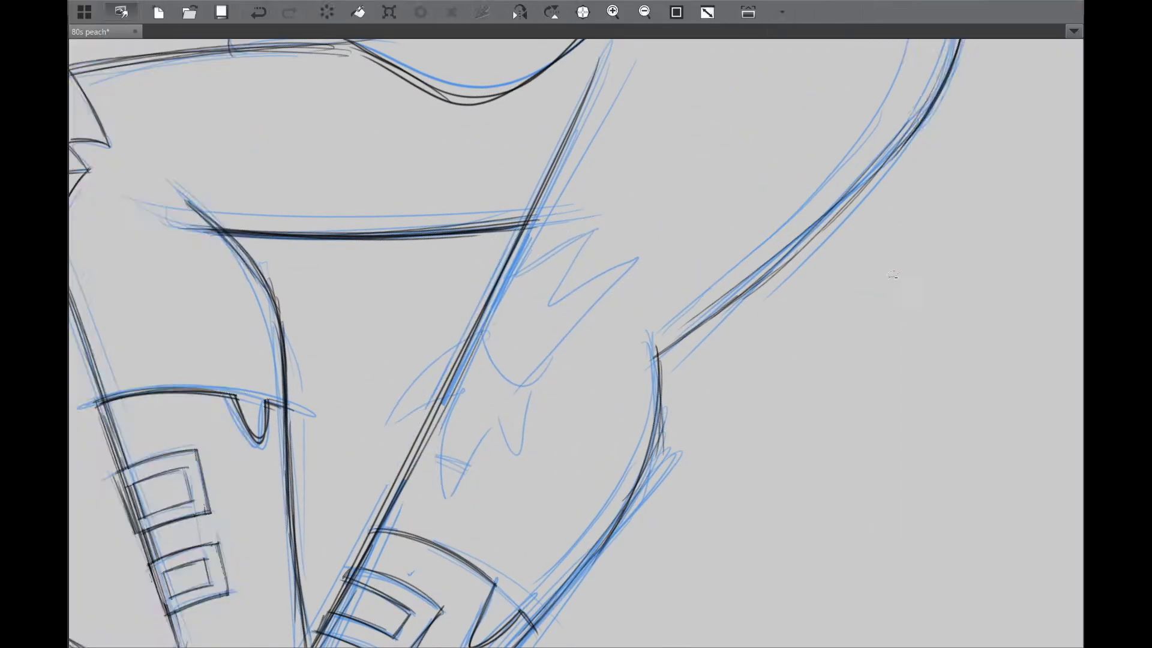
Step: Draw the near knee's jagged tear outlines over the repositioned sketch, including the flap overlapping the shin line
{"action": "key", "text": "Tab"}
{"action": "key", "text": "Tab"}
{"action": "scroll", "coordinate": [476, 276], "scroll_direction": "up", "scroll_amount": 2}
{"action": "mouse_move", "coordinate": [601, 242]}
{"action": "left_mouse_down"}
{"action": "mouse_move", "coordinate": [726, 282]}
{"action": "mouse_move", "coordinate": [855, 165]}
{"action": "left_mouse_up"}
{"action": "mouse_move", "coordinate": [474, 300]}
{"action": "left_mouse_down"}
{"action": "mouse_move", "coordinate": [618, 384]}
{"action": "mouse_move", "coordinate": [732, 243]}
{"action": "mouse_move", "coordinate": [640, 419]}
{"action": "left_mouse_up"}
{"action": "left_click_drag", "start_coordinate": [606, 354], "coordinate": [504, 510]}
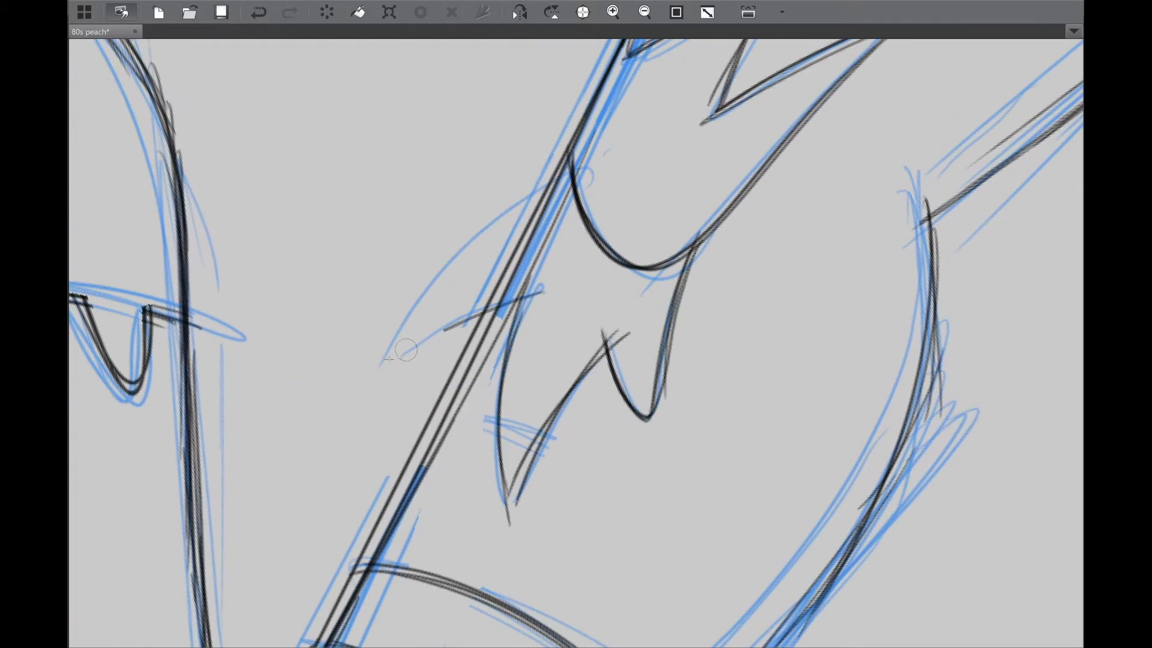
{"action": "left_click_drag", "start_coordinate": [387, 360], "coordinate": [553, 168]}
Step: Draw slimmer inner contours along the near leg's thigh and calf and along the raised leg's calf
{"action": "scroll", "coordinate": [557, 522], "scroll_direction": "down", "scroll_amount": 3}
{"action": "scroll", "coordinate": [660, 295], "scroll_direction": "up", "scroll_amount": 5}
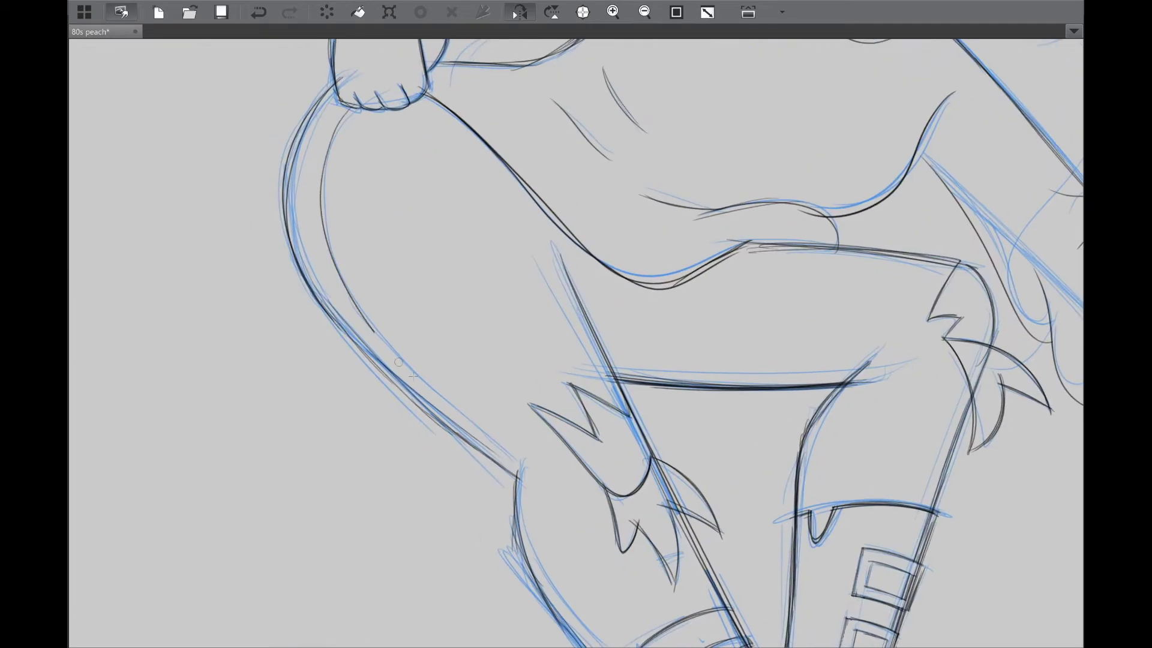
{"action": "key", "text": "ctrl+z"}
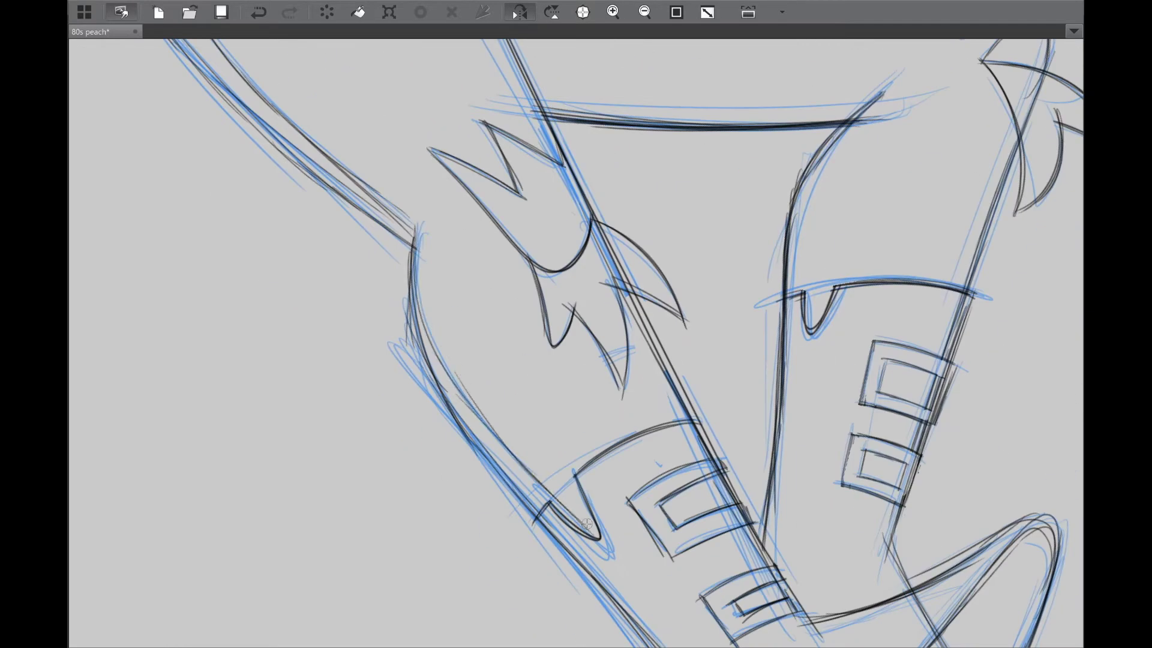
{"action": "key", "text": "m"}
{"action": "scroll", "coordinate": [712, 494], "scroll_direction": "down", "scroll_amount": 4}
{"action": "scroll", "coordinate": [728, 289], "scroll_direction": "up", "scroll_amount": 4}
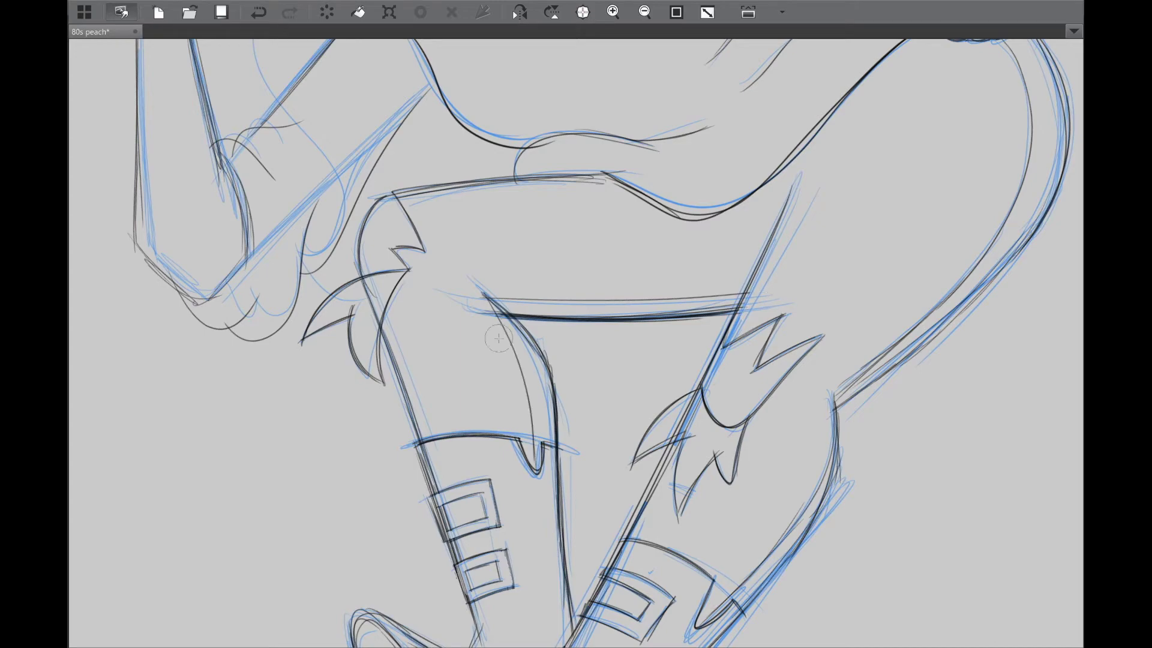
{"action": "scroll", "coordinate": [498, 339], "scroll_direction": "down", "scroll_amount": 4}
{"action": "left_click_drag", "start_coordinate": [738, 468], "coordinate": [705, 555]}
{"action": "key", "text": "ctrl+z"}
{"action": "scroll", "coordinate": [591, 317], "scroll_direction": "up", "scroll_amount": 4}
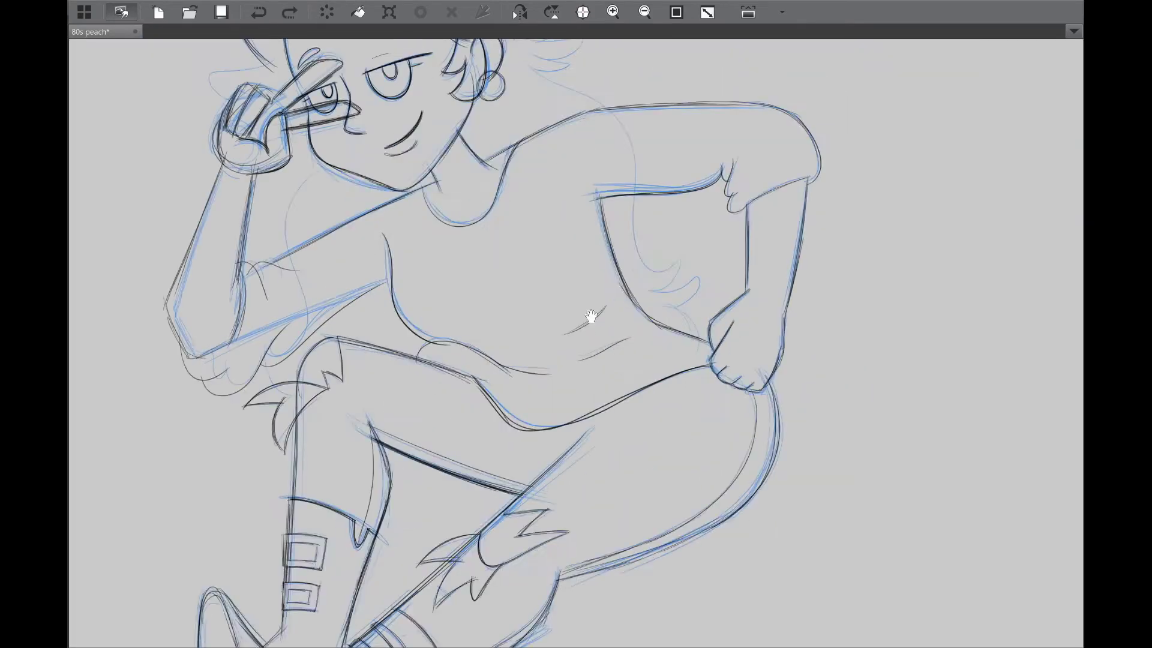
Step: Draw the flicked hair tufts sticking out behind the ear
{"action": "scroll", "coordinate": [591, 316], "scroll_direction": "up", "scroll_amount": 5}
{"action": "mouse_move", "coordinate": [423, 307]}
{"action": "left_mouse_down"}
{"action": "mouse_move", "coordinate": [550, 234]}
{"action": "mouse_move", "coordinate": [433, 338]}
{"action": "left_mouse_up"}
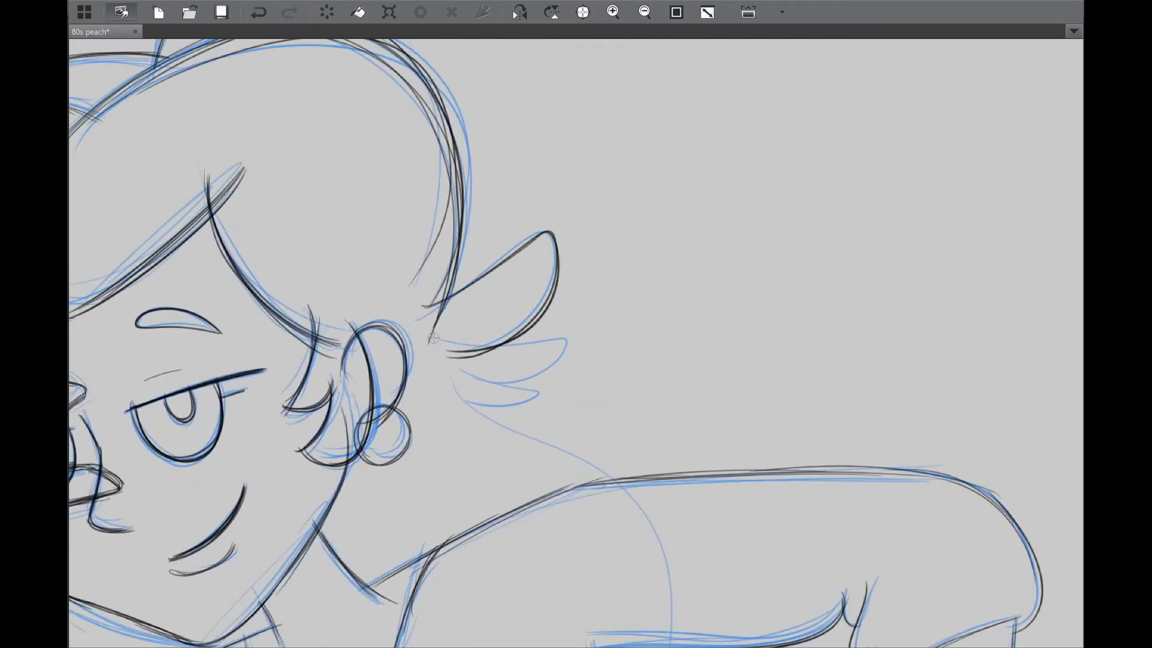
{"action": "key", "text": "m"}
{"action": "scroll", "coordinate": [828, 301], "scroll_direction": "down", "scroll_amount": 3}
{"action": "scroll", "coordinate": [660, 270], "scroll_direction": "up", "scroll_amount": 3}
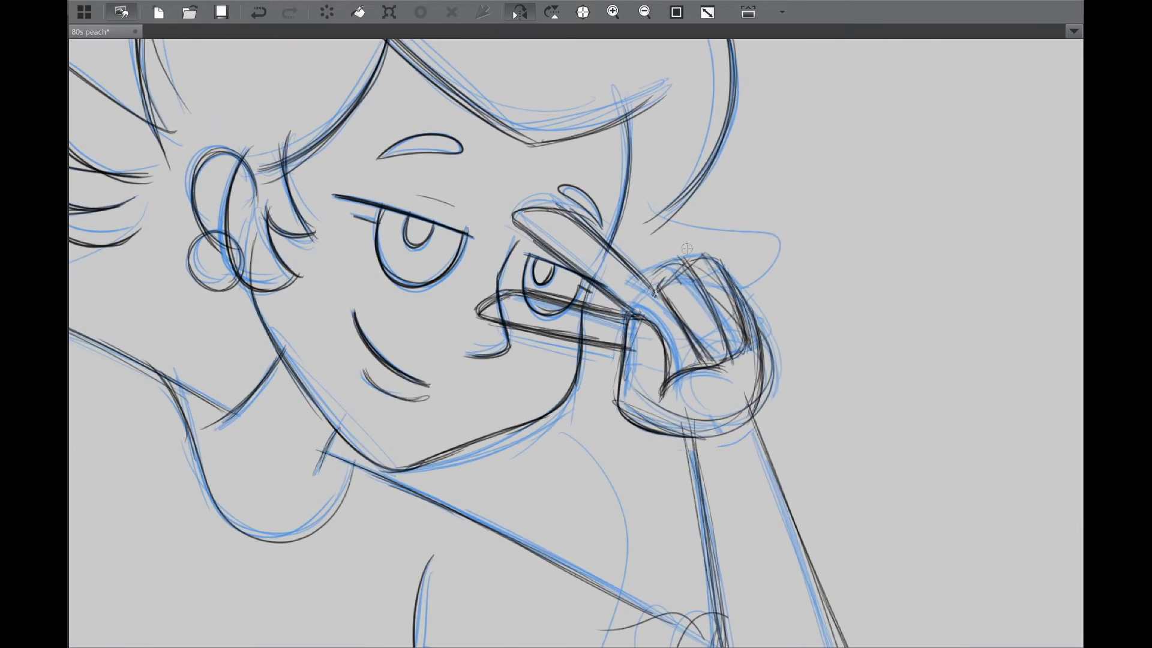
Step: Draw the pointed hair flick behind the peace-sign hand
{"action": "left_click_drag", "start_coordinate": [648, 221], "coordinate": [633, 238]}
{"action": "scroll", "coordinate": [654, 294], "scroll_direction": "down", "scroll_amount": 2}
{"action": "key", "text": "ctrl+z"}
{"action": "scroll", "coordinate": [600, 270], "scroll_direction": "down", "scroll_amount": 1}
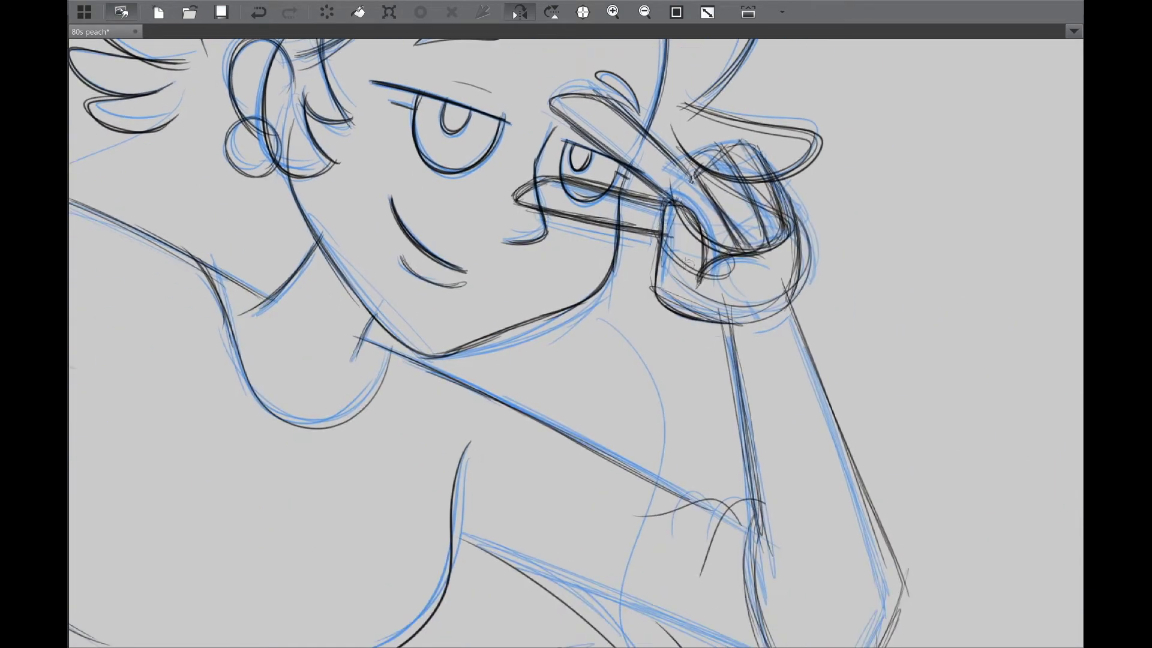
{"action": "key", "text": "m"}
Step: Draw the long hair strand falling from the peace-sign hand behind the upper arm and ending below it
{"action": "scroll", "coordinate": [503, 218], "scroll_direction": "up", "scroll_amount": 3}
{"action": "left_click_drag", "start_coordinate": [468, 426], "coordinate": [510, 480]}
{"action": "scroll", "coordinate": [593, 310], "scroll_direction": "down", "scroll_amount": 3}
{"action": "scroll", "coordinate": [656, 453], "scroll_direction": "up", "scroll_amount": 2}
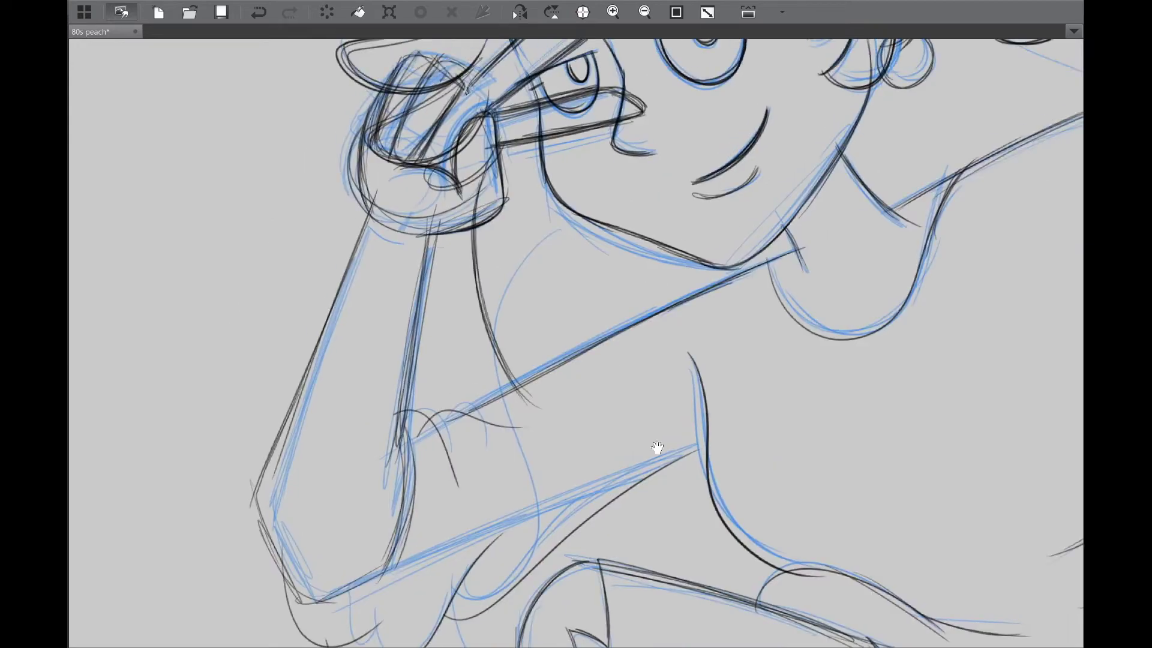
{"action": "scroll", "coordinate": [600, 300], "scroll_direction": "down", "scroll_amount": 4}
{"action": "left_click_drag", "start_coordinate": [562, 258], "coordinate": [552, 161]}
{"action": "scroll", "coordinate": [491, 396], "scroll_direction": "down", "scroll_amount": 3}
{"action": "key", "text": "m"}
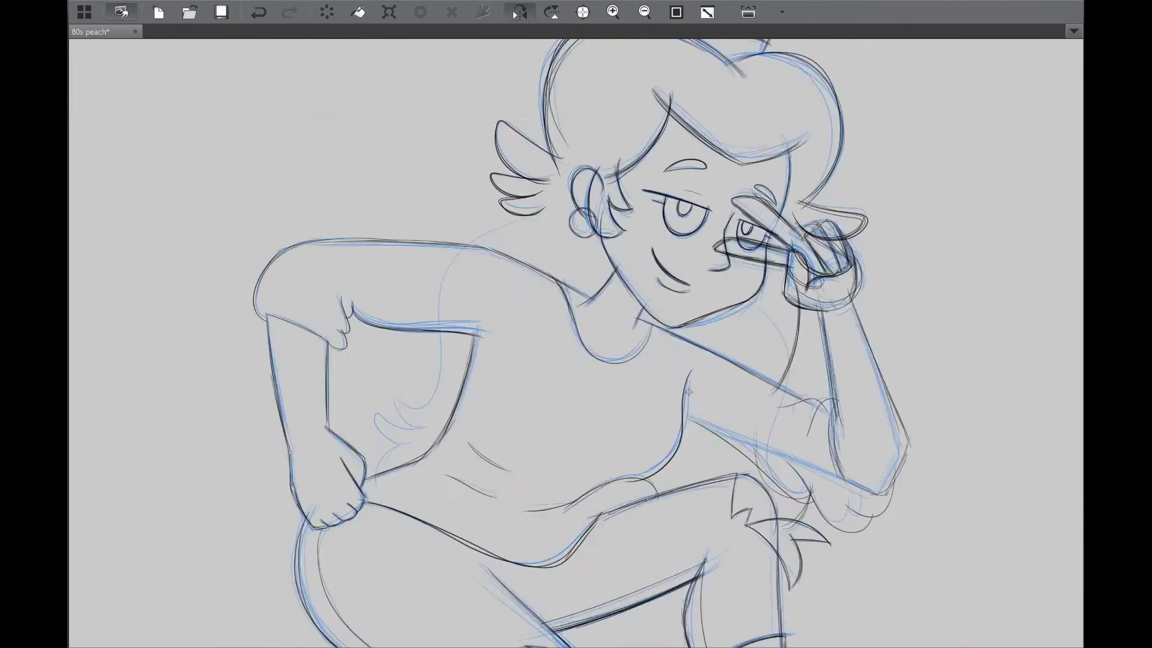
Step: Draw the long back hair over the shoulder and its curled, flicked tips between the torso and bent arm
{"action": "scroll", "coordinate": [463, 461], "scroll_direction": "up", "scroll_amount": 3}
{"action": "scroll", "coordinate": [602, 318], "scroll_direction": "down", "scroll_amount": 3}
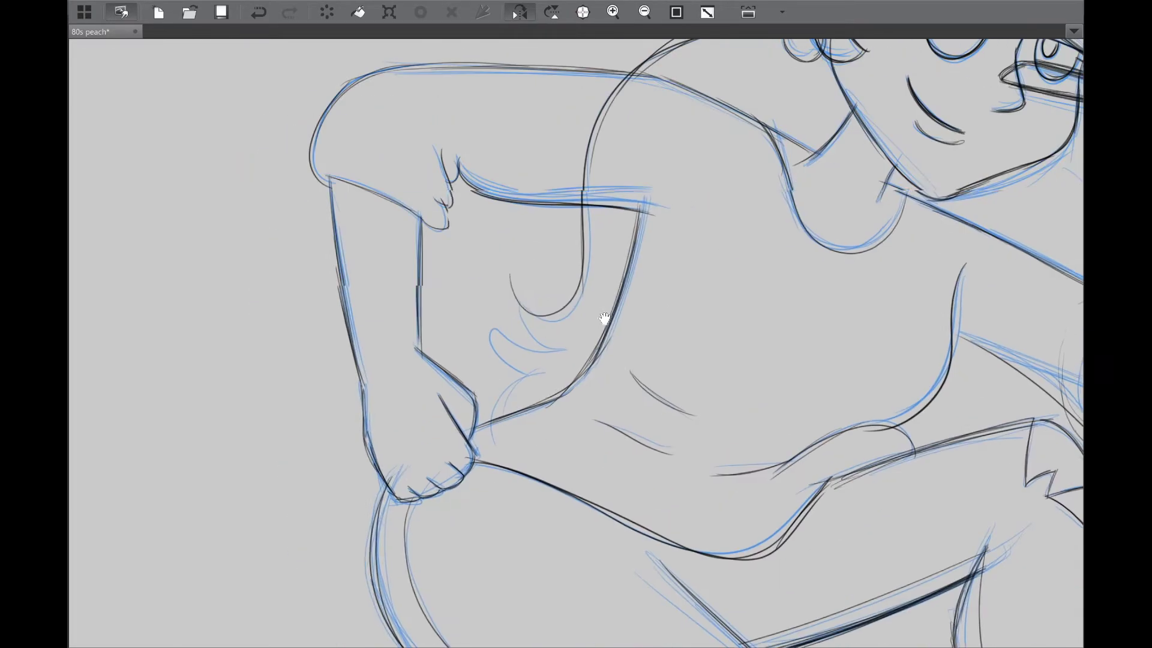
{"action": "scroll", "coordinate": [600, 288], "scroll_direction": "up", "scroll_amount": 3}
{"action": "key", "text": "m"}
{"action": "key", "text": "m"}
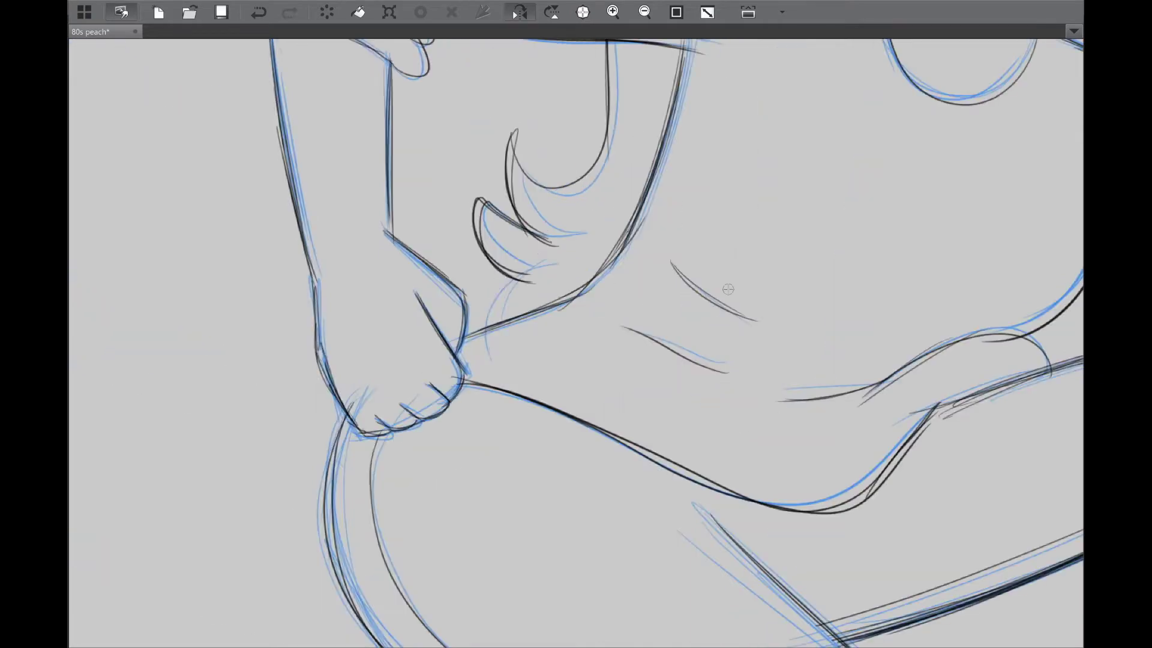
Step: Hide the blue sketch on Layer 3 and work on Layer 4
{"action": "scroll", "coordinate": [576, 342], "scroll_direction": "down", "scroll_amount": 4}
{"action": "key", "text": "m"}
{"action": "key", "text": "Tab"}
{"action": "left_click", "coordinate": [915, 259]}
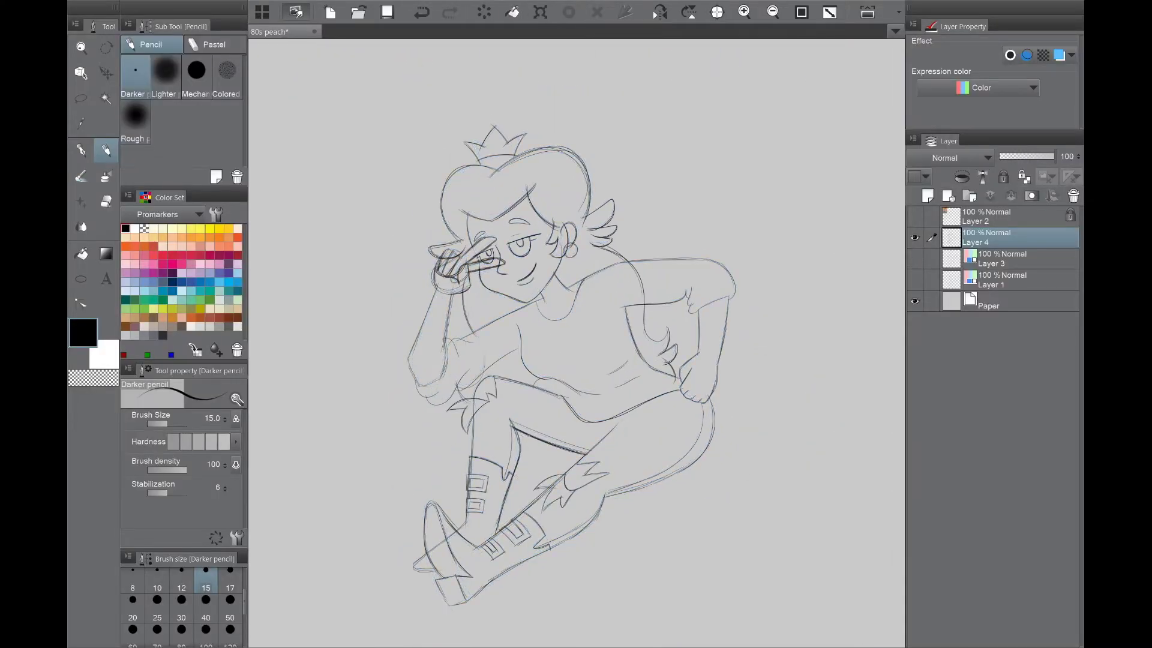
Step: Refine the jaw line with a smooth stroke from the cheek toward the chin
{"action": "scroll", "coordinate": [540, 270], "scroll_direction": "up", "scroll_amount": 4}
{"action": "key", "text": "m"}
{"action": "scroll", "coordinate": [750, 268], "scroll_direction": "up", "scroll_amount": 4}
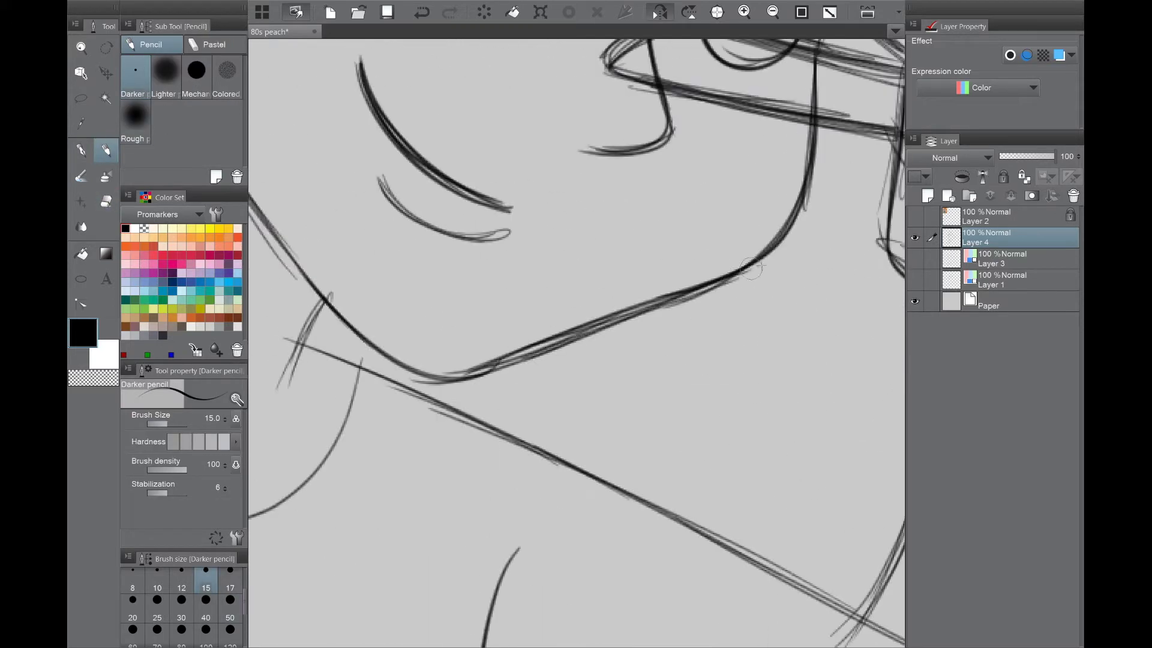
{"action": "left_click_drag", "start_coordinate": [751, 268], "coordinate": [628, 305]}
{"action": "key", "text": "m"}
{"action": "scroll", "coordinate": [458, 374], "scroll_direction": "down", "scroll_amount": 5}
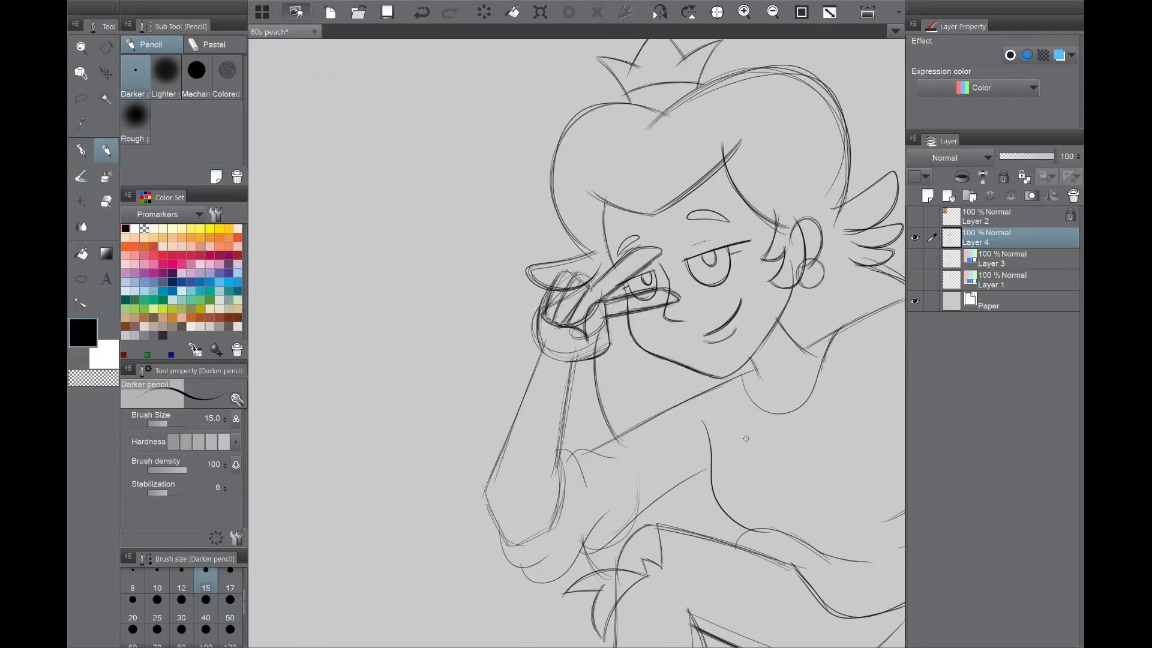
{"action": "scroll", "coordinate": [687, 449], "scroll_direction": "up", "scroll_amount": 1}
{"action": "scroll", "coordinate": [687, 449], "scroll_direction": "down", "scroll_amount": 6}
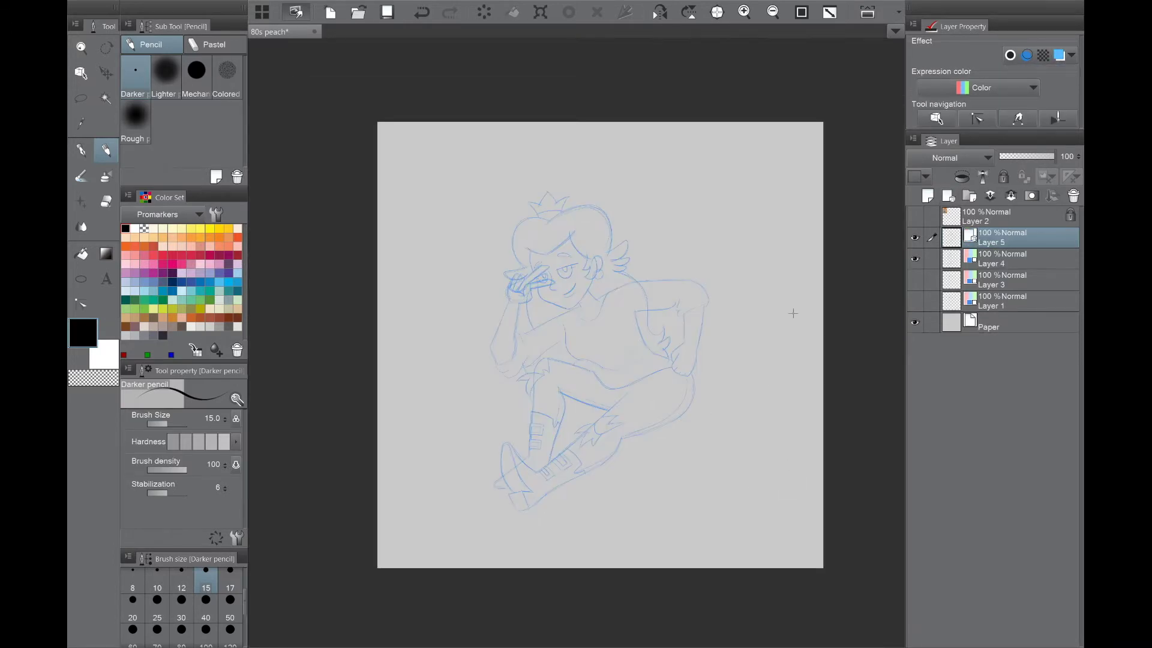
Step: Add a vector layer above the blue-tinted Layer 4 and choose the G-pen at brush size 50
{"action": "key", "text": "ctrl+shift+n"}
{"action": "key", "text": "e"}
{"action": "key", "text": "p"}
{"action": "scroll", "coordinate": [654, 428], "scroll_direction": "up", "scroll_amount": 5}
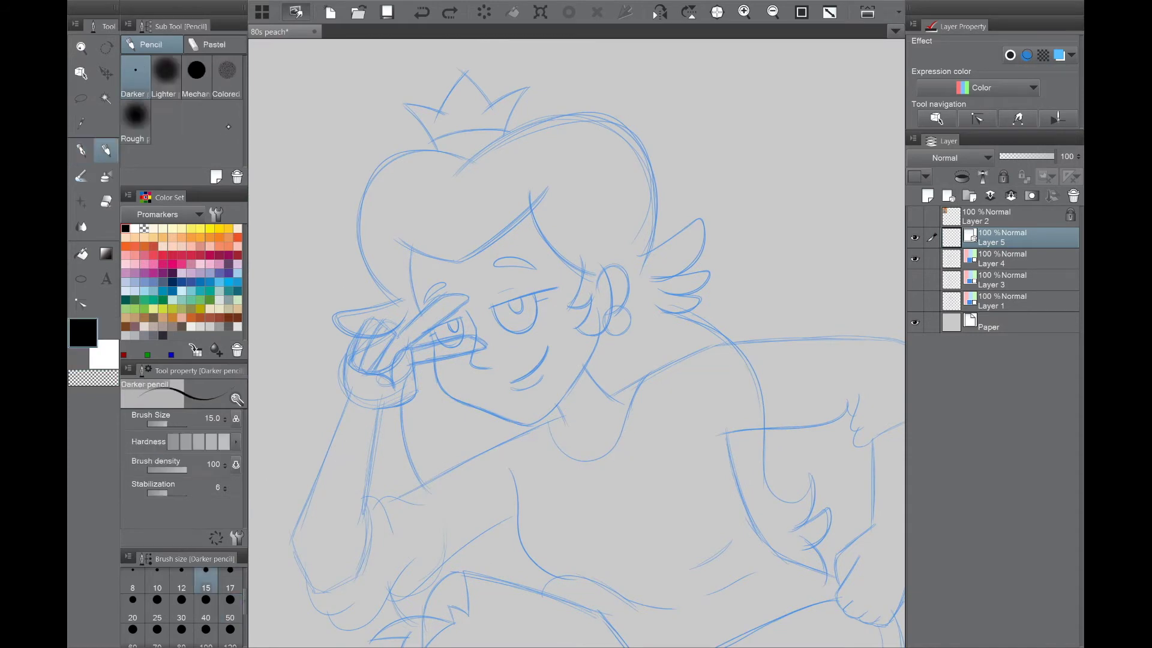
{"action": "key", "text": "e"}
{"action": "key", "text": "p"}
{"action": "key", "text": "p"}
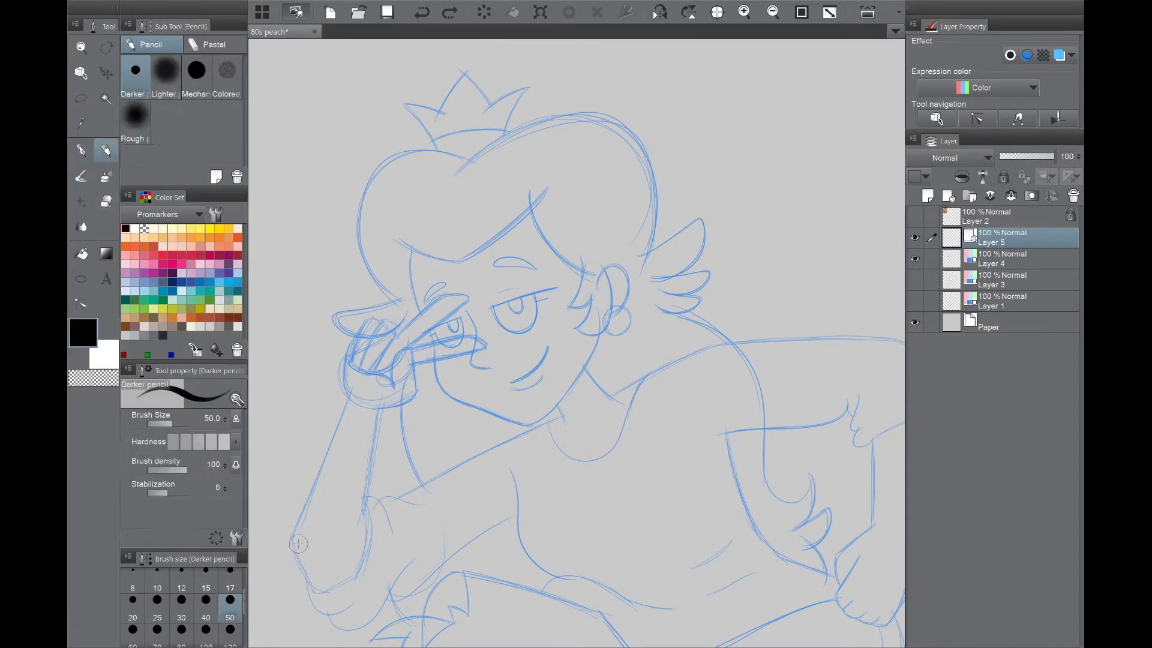
{"action": "key", "text": "p"}
{"action": "key", "text": "p"}
{"action": "key", "text": "p"}
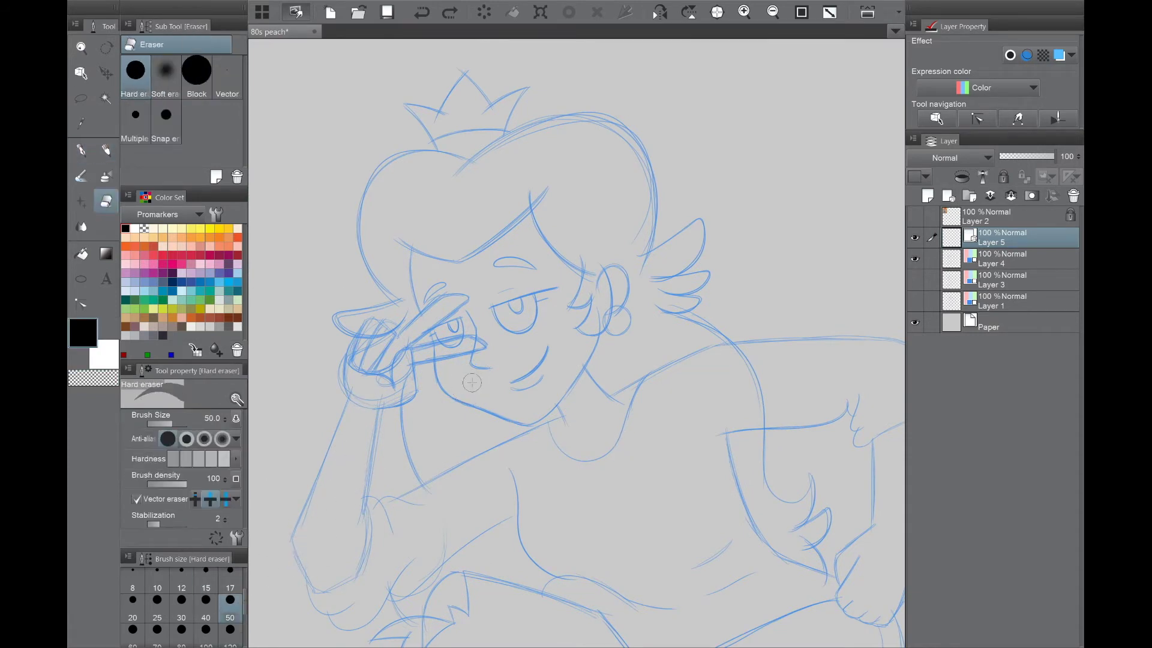
{"action": "scroll", "coordinate": [360, 497], "scroll_direction": "up", "scroll_amount": 3}
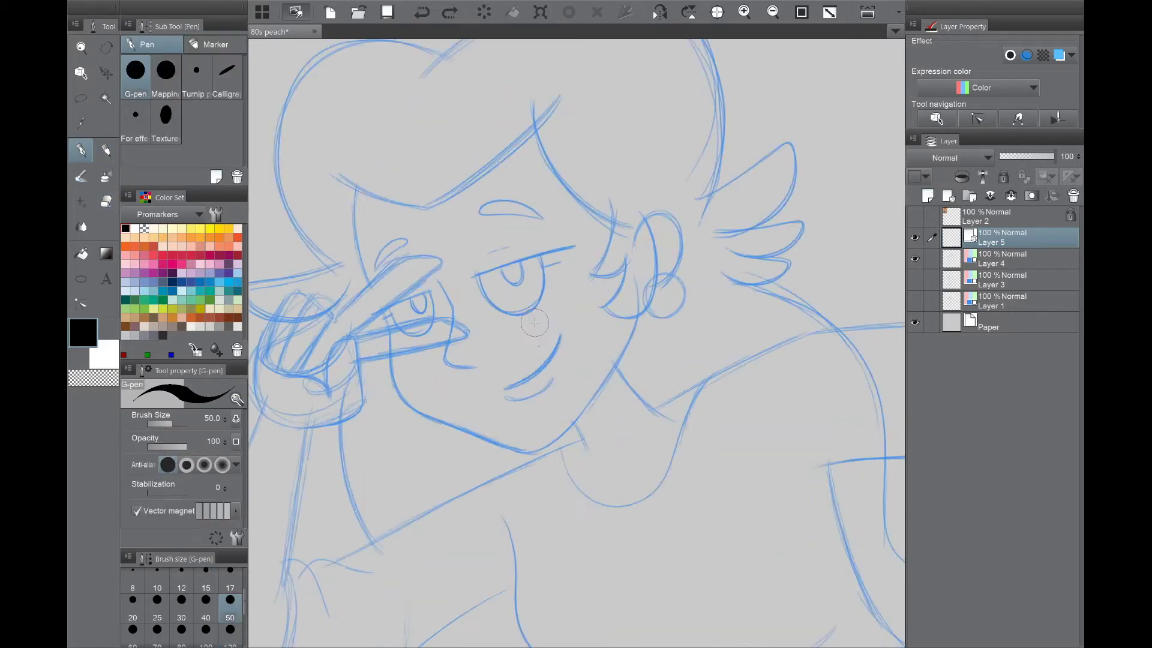
Step: Try inking the upper eyelid line of the uncovered eye with the G-pen, undoing each stroke
{"action": "key", "text": "Tab"}
{"action": "scroll", "coordinate": [648, 507], "scroll_direction": "up", "scroll_amount": 4}
{"action": "left_click_drag", "start_coordinate": [474, 240], "coordinate": [795, 149]}
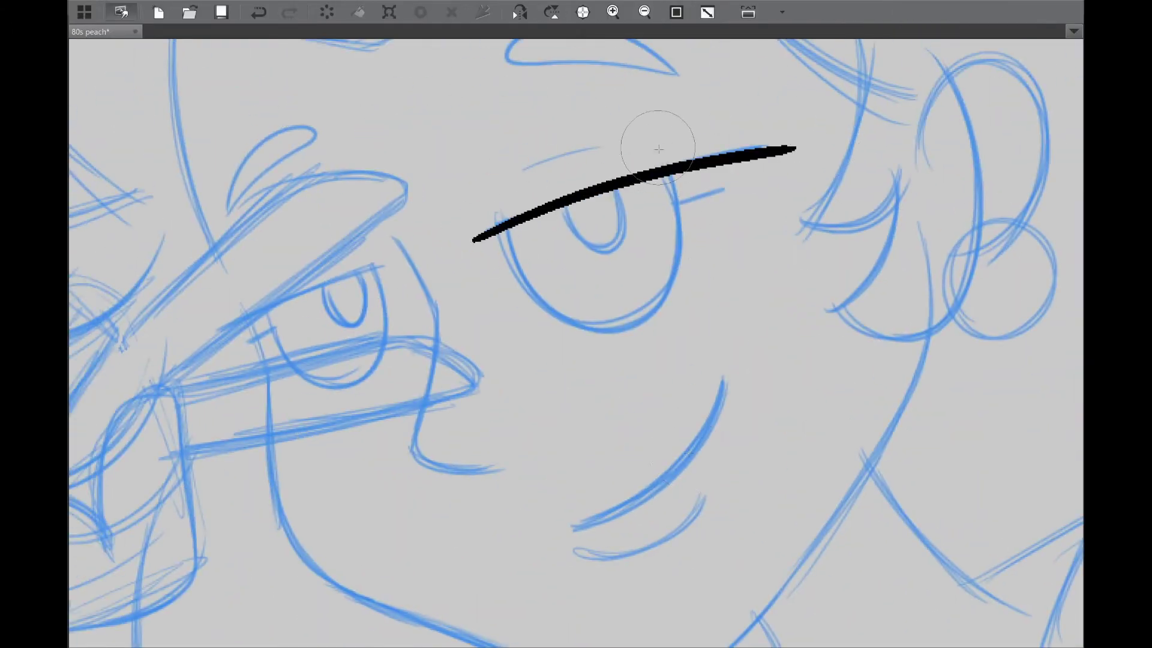
{"action": "key", "text": "ctrl+z"}
{"action": "key", "text": "Tab"}
{"action": "left_click_drag", "start_coordinate": [476, 240], "coordinate": [772, 159]}
{"action": "key", "text": "ctrl+z"}
Step: Ink the uncovered eye's upper lid, rounded outline, outer lash and eyelid crease with the G-pen
{"action": "key", "text": "Tab"}
{"action": "scroll", "coordinate": [623, 304], "scroll_direction": "up", "scroll_amount": 2}
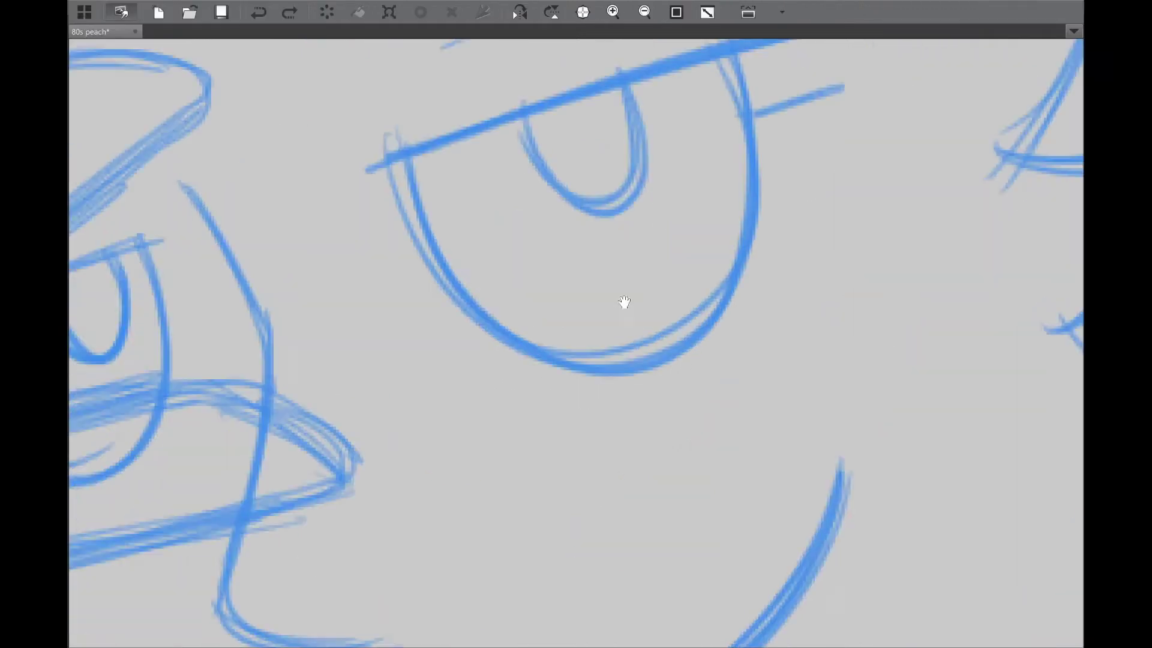
{"action": "scroll", "coordinate": [622, 304], "scroll_direction": "down", "scroll_amount": 2}
{"action": "mouse_move", "coordinate": [406, 348]}
{"action": "left_mouse_down"}
{"action": "mouse_move", "coordinate": [692, 264]}
{"action": "mouse_move", "coordinate": [639, 232]}
{"action": "left_mouse_up"}
{"action": "left_click_drag", "start_coordinate": [384, 266], "coordinate": [528, 239]}
{"action": "left_click_drag", "start_coordinate": [512, 290], "coordinate": [624, 272]}
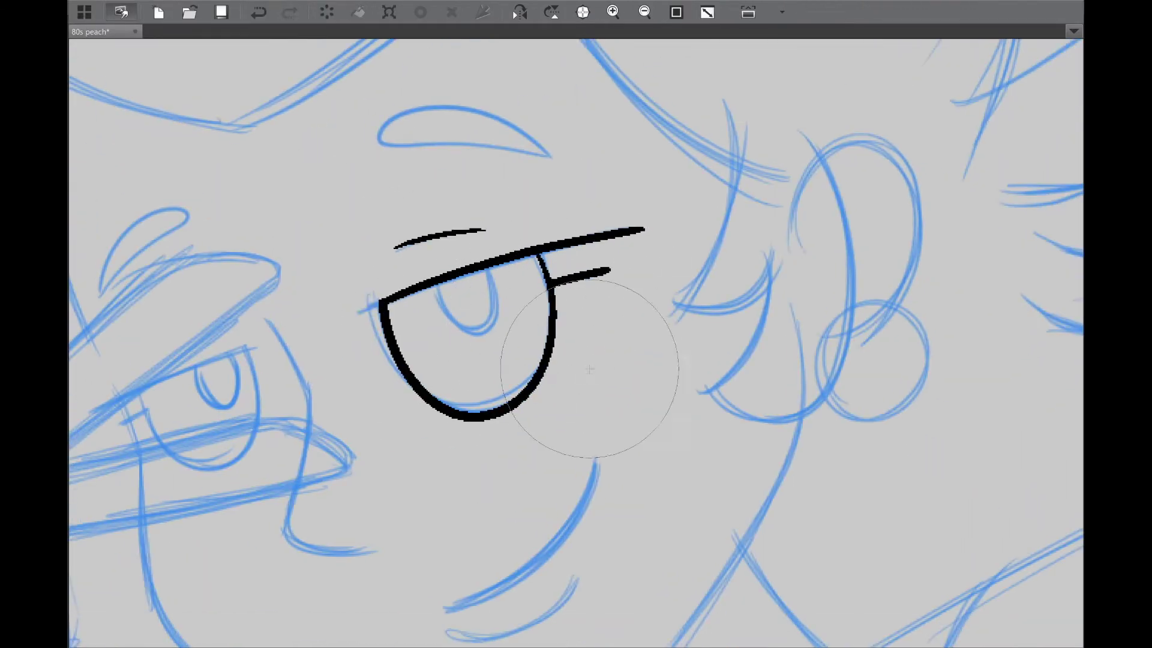
Step: Ink the uncovered eye's U-shaped pupil under the upper lid with the G-pen at size 30
{"action": "key", "text": "Tab"}
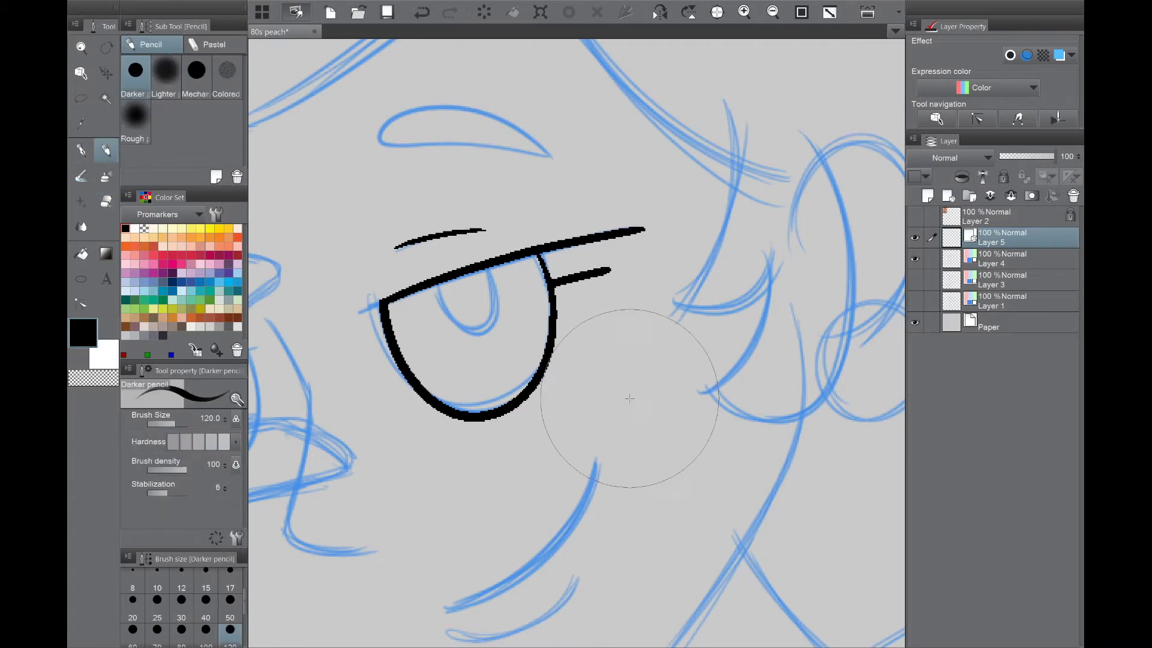
{"action": "key", "text": "p"}
{"action": "scroll", "coordinate": [515, 314], "scroll_direction": "up", "scroll_amount": 2}
{"action": "left_click_drag", "start_coordinate": [350, 211], "coordinate": [441, 237]}
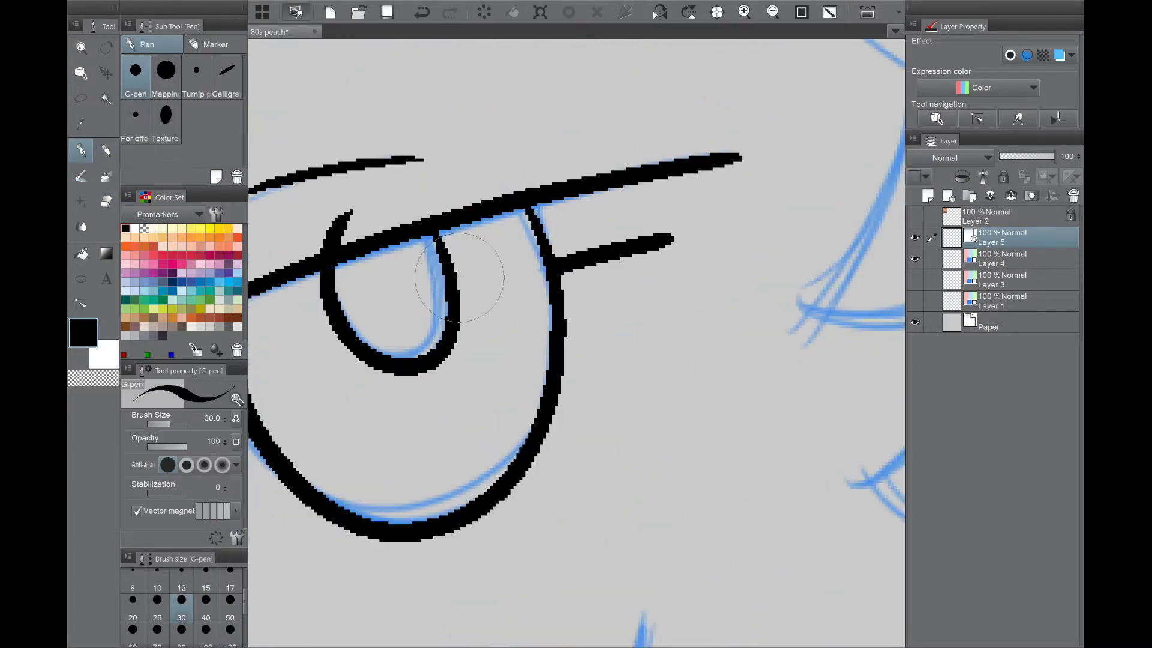
Step: Trim the uncovered eye's overshooting line ends and ink the nose as one line from the bridge around the tip
{"action": "left_click_drag", "start_coordinate": [496, 437], "coordinate": [617, 405]}
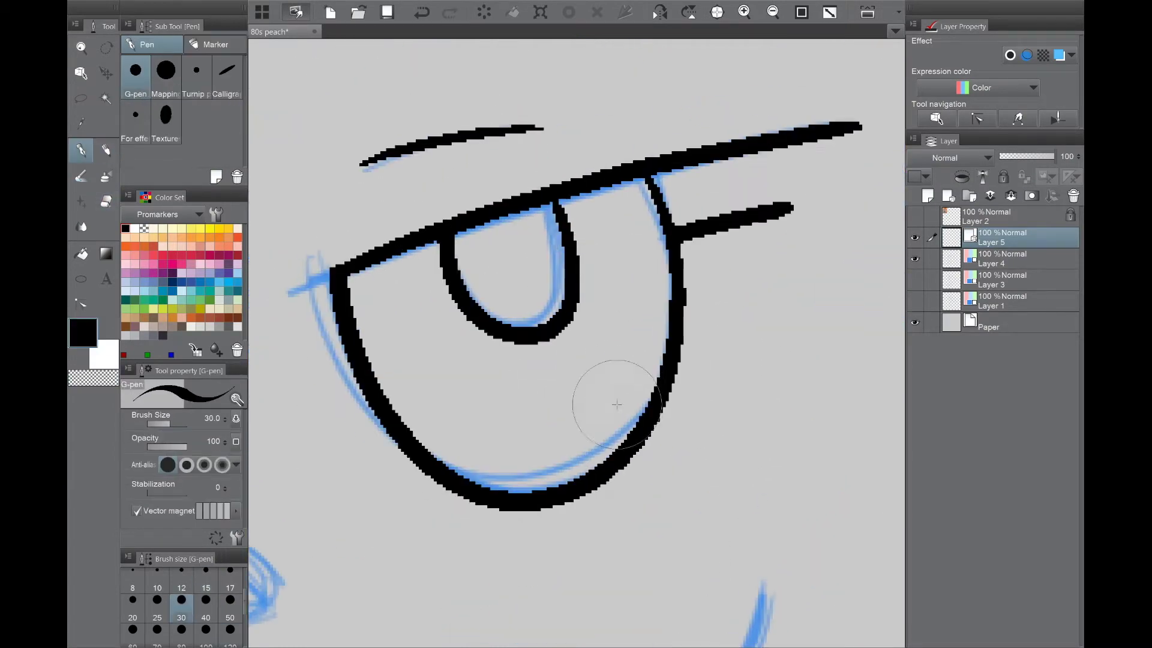
{"action": "key", "text": "Tab"}
{"action": "scroll", "coordinate": [617, 405], "scroll_direction": "down", "scroll_amount": 3}
{"action": "mouse_move", "coordinate": [424, 108]}
{"action": "left_mouse_down"}
{"action": "mouse_move", "coordinate": [432, 329]}
{"action": "mouse_move", "coordinate": [504, 343]}
{"action": "left_mouse_up"}
{"action": "key", "text": "ctrl+z"}
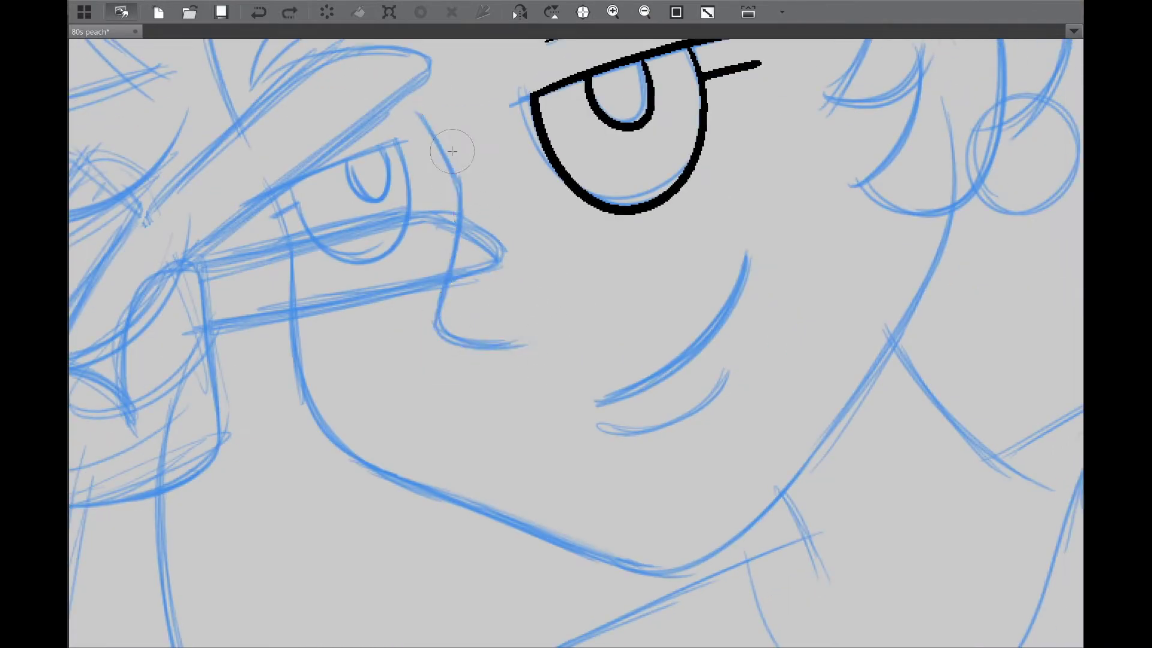
{"action": "key", "text": "h"}
{"action": "left_click_drag", "start_coordinate": [696, 147], "coordinate": [580, 384]}
{"action": "key", "text": "h"}
Step: Ink the lid, rounded outline, pupil and lash of the eye behind the fingers, erasing the stray overlaps
{"action": "mouse_move", "coordinate": [392, 264]}
{"action": "left_mouse_down"}
{"action": "mouse_move", "coordinate": [559, 191]}
{"action": "mouse_move", "coordinate": [476, 247]}
{"action": "left_mouse_up"}
{"action": "scroll", "coordinate": [636, 312], "scroll_direction": "up", "scroll_amount": 2}
{"action": "left_click_drag", "start_coordinate": [420, 180], "coordinate": [435, 264]}
{"action": "mouse_move", "coordinate": [276, 188]}
{"action": "left_mouse_down"}
{"action": "mouse_move", "coordinate": [474, 150]}
{"action": "mouse_move", "coordinate": [380, 180]}
{"action": "left_mouse_up"}
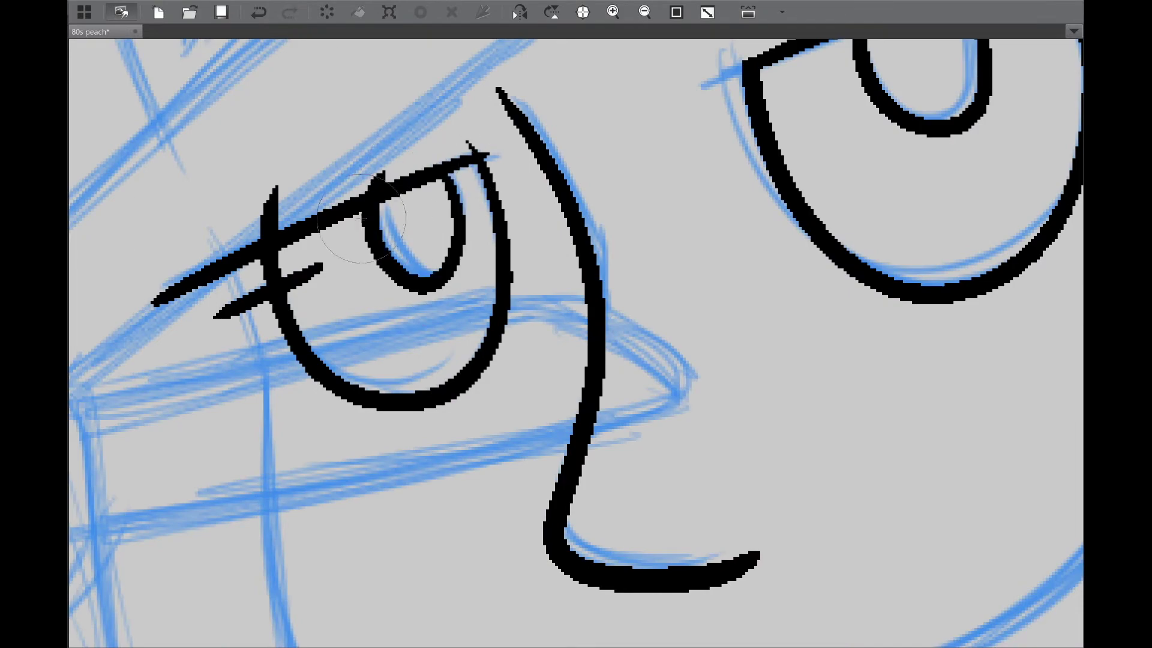
{"action": "key", "text": "e"}
{"action": "left_click_drag", "start_coordinate": [327, 267], "coordinate": [270, 219]}
{"action": "key", "text": "h"}
{"action": "key", "text": "h"}
{"action": "scroll", "coordinate": [729, 408], "scroll_direction": "down", "scroll_amount": 4}
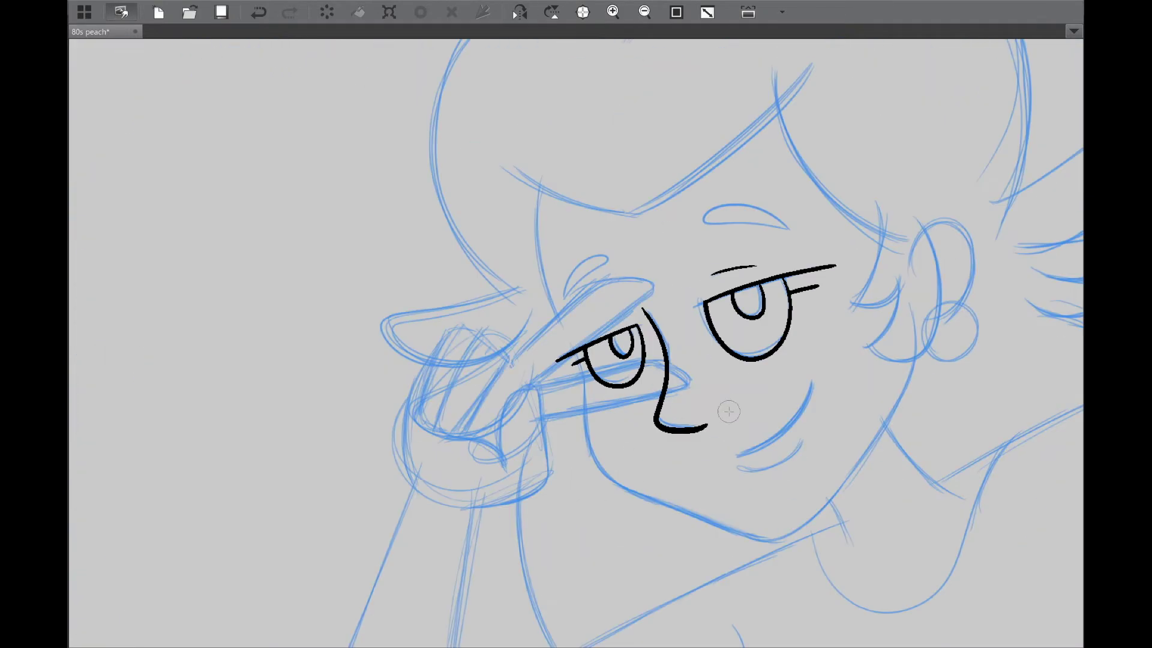
Step: Ink the smiling mouth as a thick tapered curve with a thinner lower-lip curve beneath it
{"action": "key", "text": "e"}
{"action": "scroll", "coordinate": [676, 416], "scroll_direction": "up", "scroll_amount": 4}
{"action": "mouse_move", "coordinate": [683, 190]}
{"action": "left_mouse_down"}
{"action": "mouse_move", "coordinate": [444, 438]}
{"action": "mouse_move", "coordinate": [682, 355]}
{"action": "left_mouse_up"}
{"action": "scroll", "coordinate": [447, 444], "scroll_direction": "down", "scroll_amount": 1}
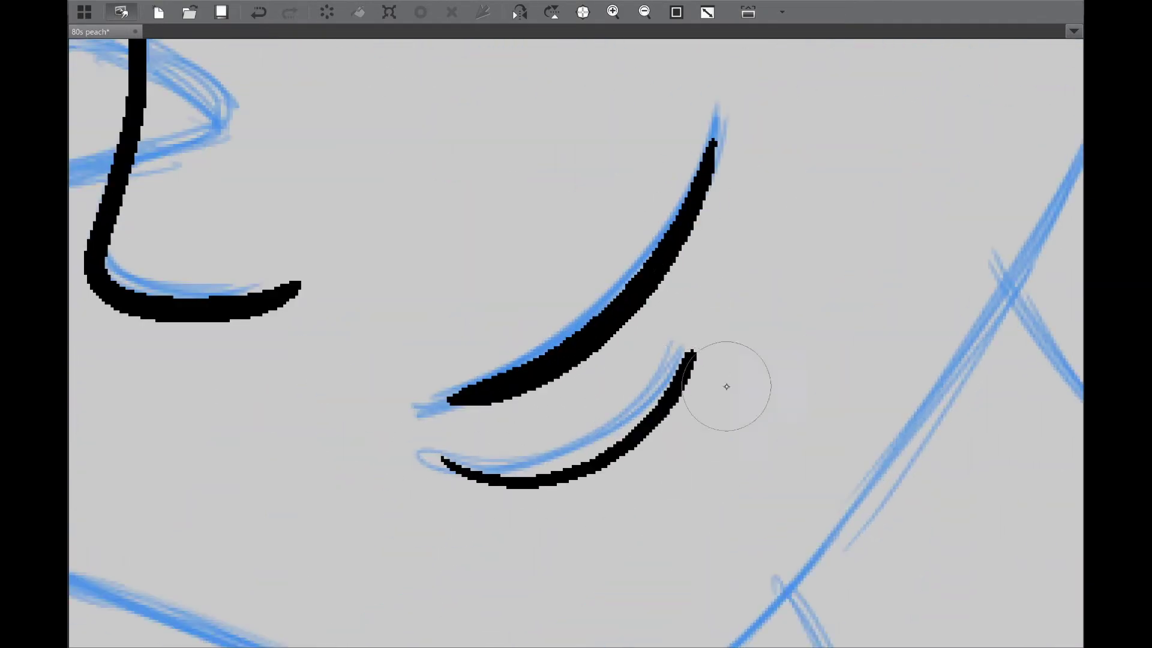
Step: Select the inked mouth curve, shift it slightly down toward the chin and nose side, and clear the selection
{"action": "scroll", "coordinate": [690, 414], "scroll_direction": "down", "scroll_amount": 3}
{"action": "scroll", "coordinate": [658, 437], "scroll_direction": "up", "scroll_amount": 2}
{"action": "left_click_drag", "start_coordinate": [565, 351], "coordinate": [558, 360]}
{"action": "key", "text": "ctrl+t"}
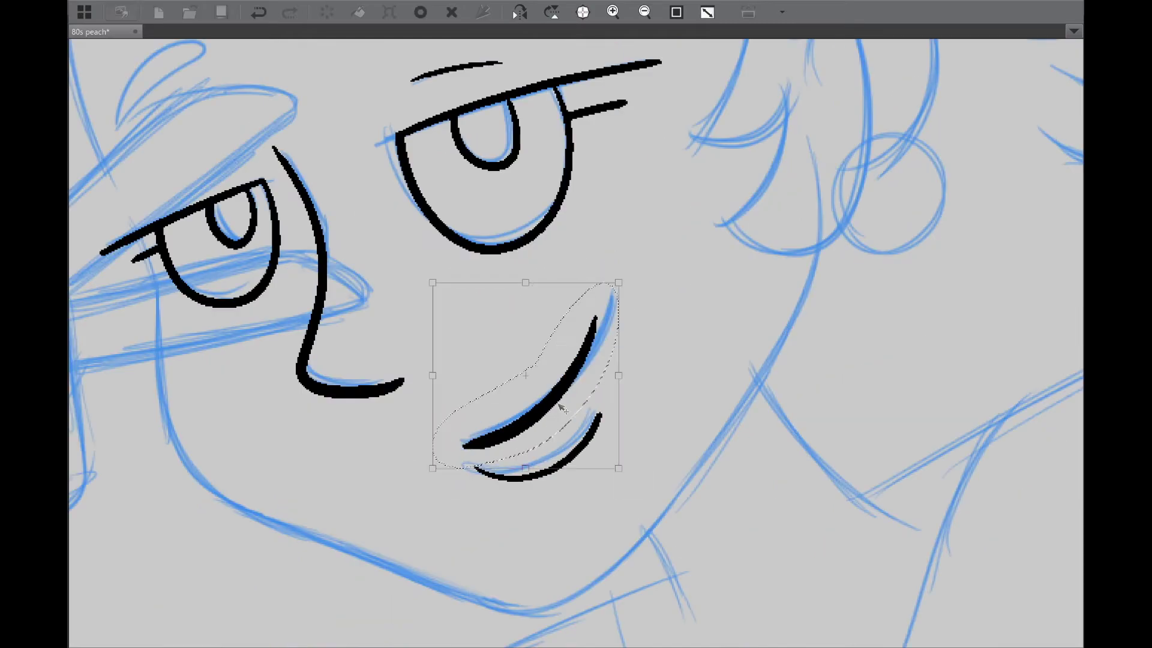
{"action": "key", "text": "Escape"}
{"action": "key", "text": "ctrl+d"}
Step: Ink the jawline from below the ear around the chin and up the far cheek, redrawing the cheek stroke
{"action": "key", "text": "b"}
{"action": "scroll", "coordinate": [698, 401], "scroll_direction": "down", "scroll_amount": 3}
{"action": "scroll", "coordinate": [698, 401], "scroll_direction": "up", "scroll_amount": 3}
{"action": "mouse_move", "coordinate": [858, 54]}
{"action": "left_mouse_down"}
{"action": "mouse_move", "coordinate": [609, 404]}
{"action": "mouse_move", "coordinate": [458, 470]}
{"action": "mouse_move", "coordinate": [367, 461]}
{"action": "left_mouse_up"}
{"action": "key", "text": "m"}
{"action": "mouse_move", "coordinate": [699, 473]}
{"action": "left_mouse_down"}
{"action": "mouse_move", "coordinate": [354, 507]}
{"action": "mouse_move", "coordinate": [629, 181]}
{"action": "left_mouse_up"}
{"action": "key", "text": "ctrl+z"}
{"action": "left_click_drag", "start_coordinate": [662, 90], "coordinate": [318, 522]}
{"action": "key", "text": "m"}
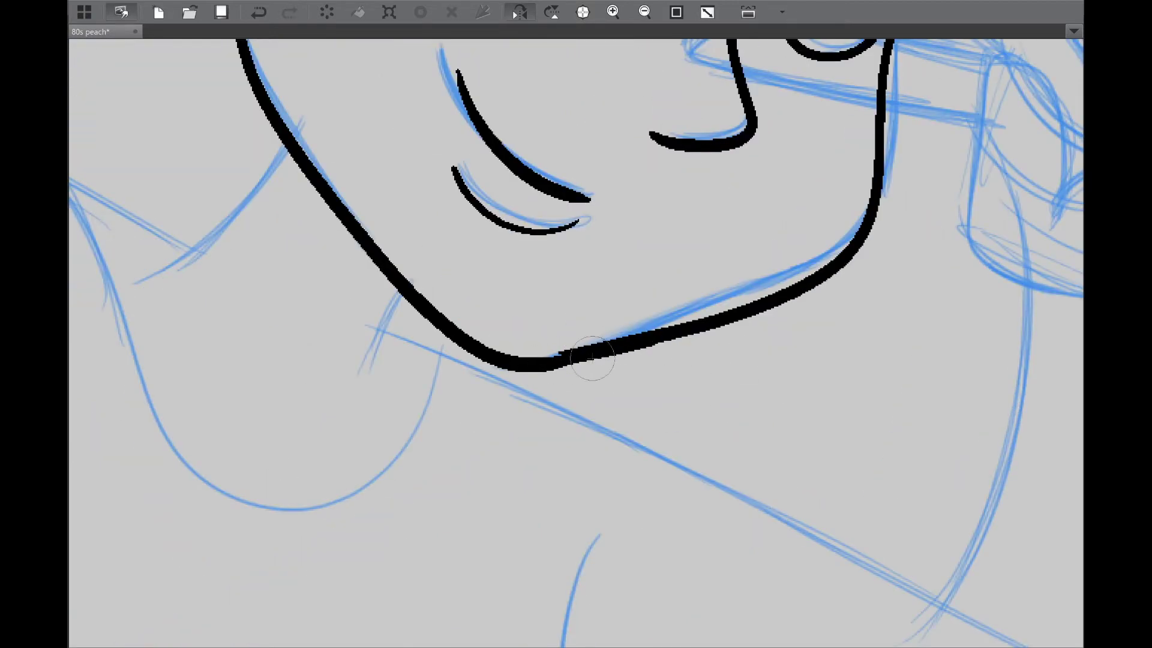
Step: Ink the pointed hair locks that curl onto the cheek in front of the ear
{"action": "scroll", "coordinate": [570, 348], "scroll_direction": "up", "scroll_amount": 5}
{"action": "left_click_drag", "start_coordinate": [450, 90], "coordinate": [510, 280]}
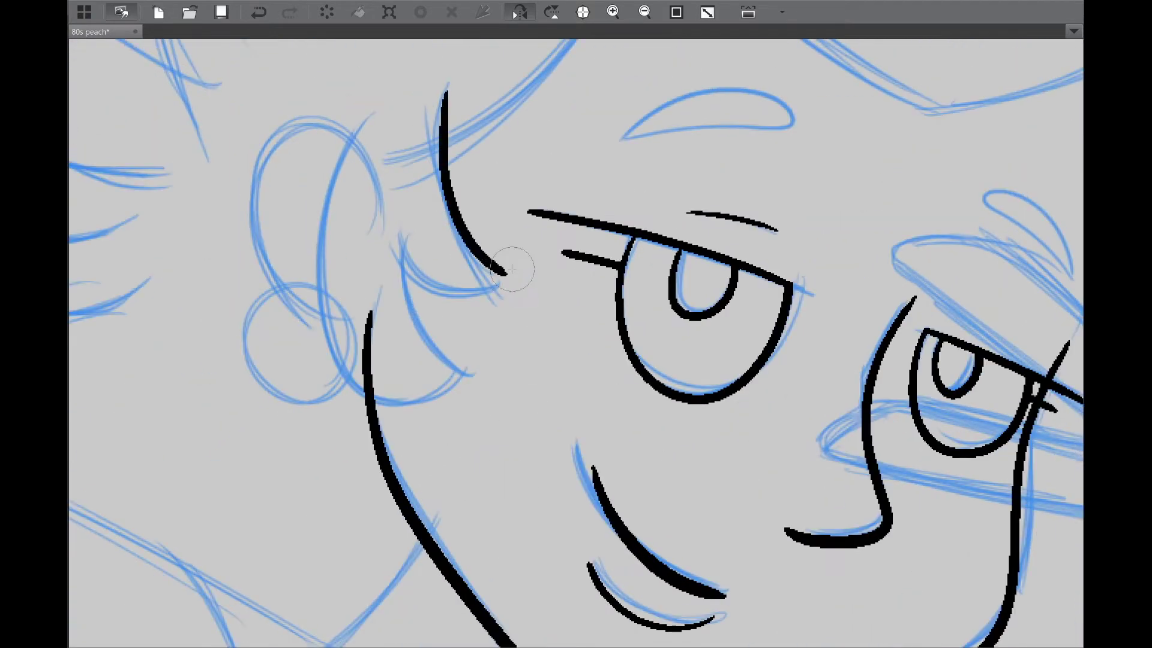
{"action": "mouse_move", "coordinate": [387, 213]}
{"action": "left_mouse_down"}
{"action": "mouse_move", "coordinate": [510, 280]}
{"action": "mouse_move", "coordinate": [474, 375]}
{"action": "mouse_move", "coordinate": [363, 114]}
{"action": "mouse_move", "coordinate": [491, 351]}
{"action": "left_mouse_up"}
{"action": "key", "text": "ctrl+z"}
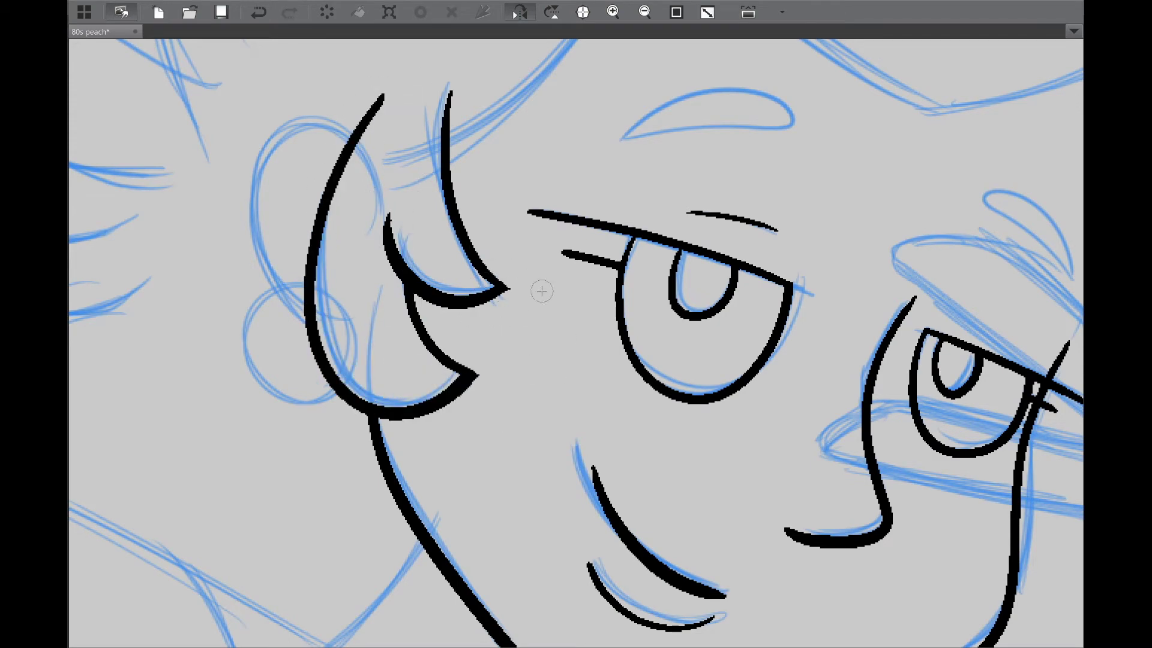
Step: Ink the ear and the round earring behind the hair locks and erase the lines crossing inside them
{"action": "key", "text": "h"}
{"action": "mouse_move", "coordinate": [470, 293]}
{"action": "left_mouse_down"}
{"action": "mouse_move", "coordinate": [528, 282]}
{"action": "mouse_move", "coordinate": [458, 340]}
{"action": "left_mouse_up"}
{"action": "scroll", "coordinate": [504, 203], "scroll_direction": "up", "scroll_amount": 1}
{"action": "left_click_drag", "start_coordinate": [474, 144], "coordinate": [546, 286]}
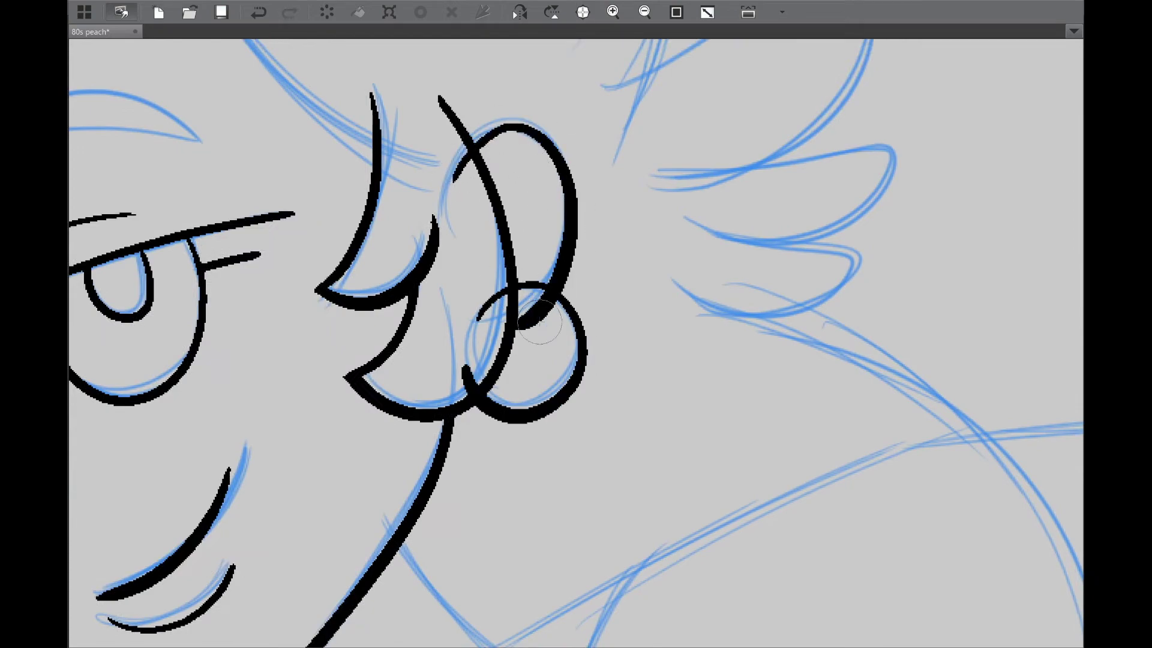
{"action": "left_click_drag", "start_coordinate": [476, 246], "coordinate": [594, 264]}
{"action": "scroll", "coordinate": [594, 264], "scroll_direction": "up", "scroll_amount": 3}
{"action": "key", "text": "h"}
{"action": "key", "text": "h"}
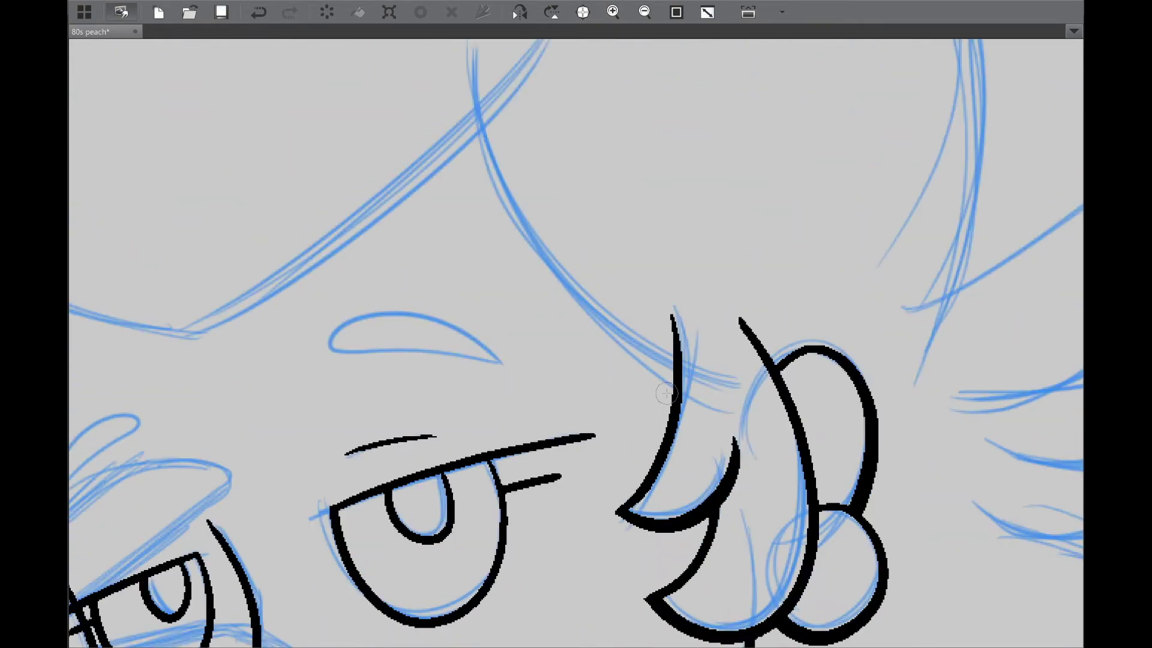
Step: Ink the teardrop-shaped eyebrow above the uncovered eye, redrawing its lower edge to end in a point
{"action": "key", "text": "h"}
{"action": "left_click_drag", "start_coordinate": [774, 285], "coordinate": [625, 327]}
{"action": "scroll", "coordinate": [625, 327], "scroll_direction": "up", "scroll_amount": 3}
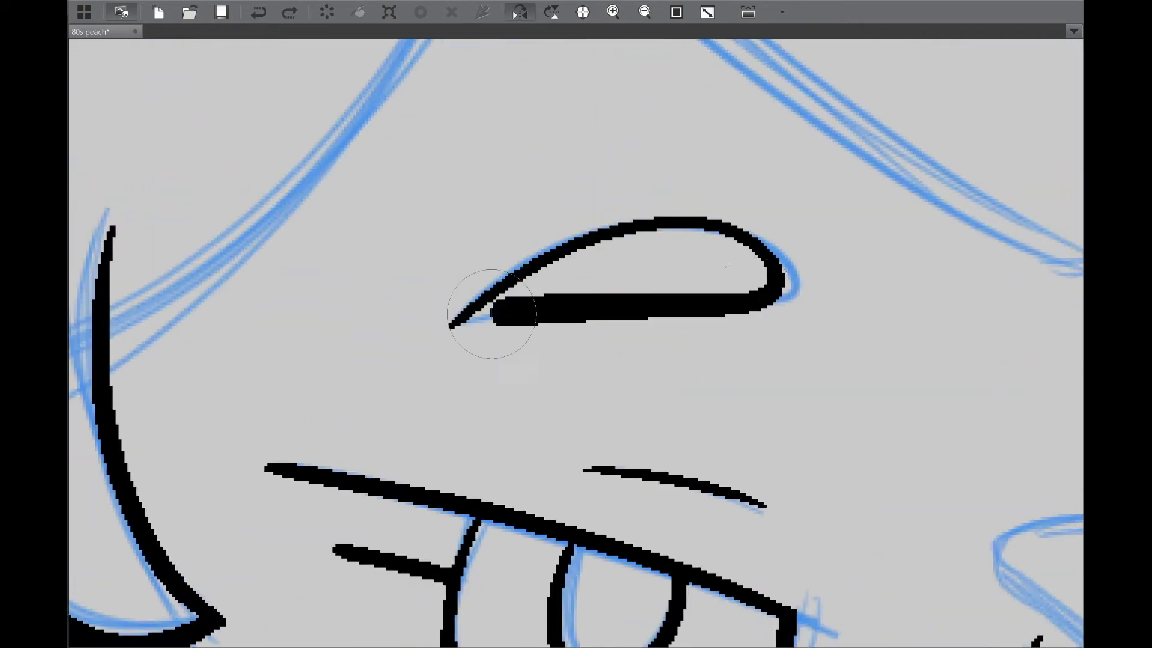
{"action": "key", "text": "ctrl+z"}
{"action": "left_click_drag", "start_coordinate": [463, 309], "coordinate": [476, 285]}
{"action": "scroll", "coordinate": [708, 329], "scroll_direction": "down", "scroll_amount": 3}
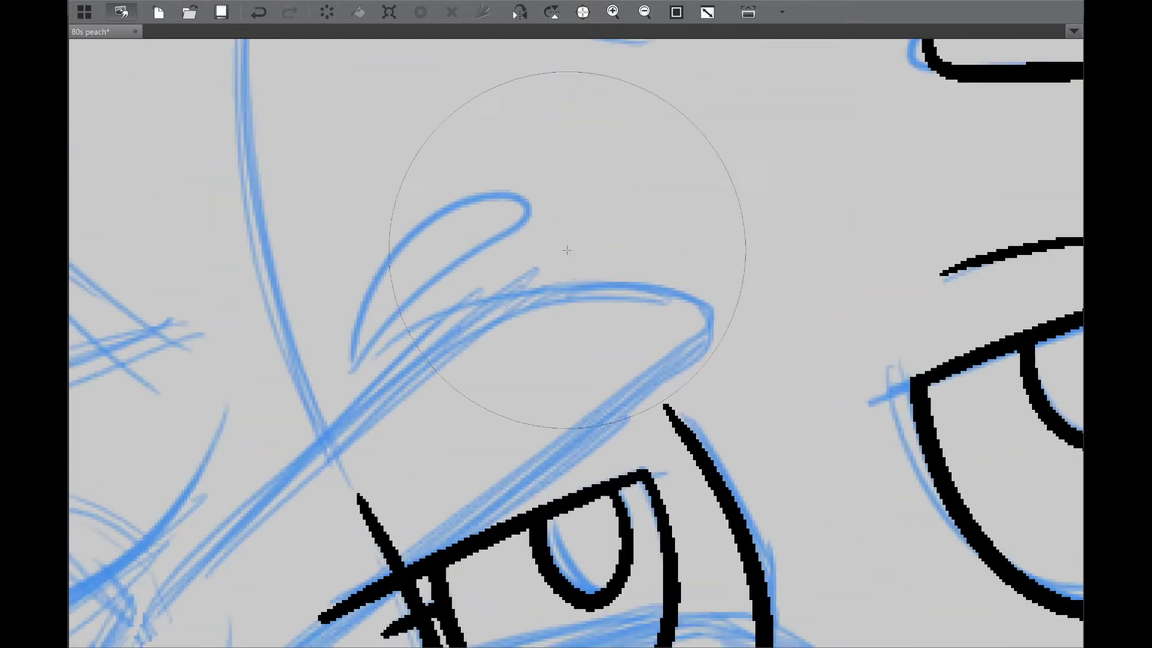
Step: Ink the smaller eyebrow above the finger-covered eye and check the face in a mirrored view
{"action": "mouse_move", "coordinate": [354, 360]}
{"action": "left_mouse_down"}
{"action": "mouse_move", "coordinate": [384, 297]}
{"action": "mouse_move", "coordinate": [353, 318]}
{"action": "mouse_move", "coordinate": [384, 297]}
{"action": "left_mouse_up"}
{"action": "key", "text": "ctrl+z"}
{"action": "scroll", "coordinate": [728, 395], "scroll_direction": "down", "scroll_amount": 3}
{"action": "key", "text": "h"}
{"action": "scroll", "coordinate": [728, 395], "scroll_direction": "down", "scroll_amount": 2}
{"action": "key", "text": "h"}
{"action": "scroll", "coordinate": [539, 275], "scroll_direction": "up", "scroll_amount": 5}
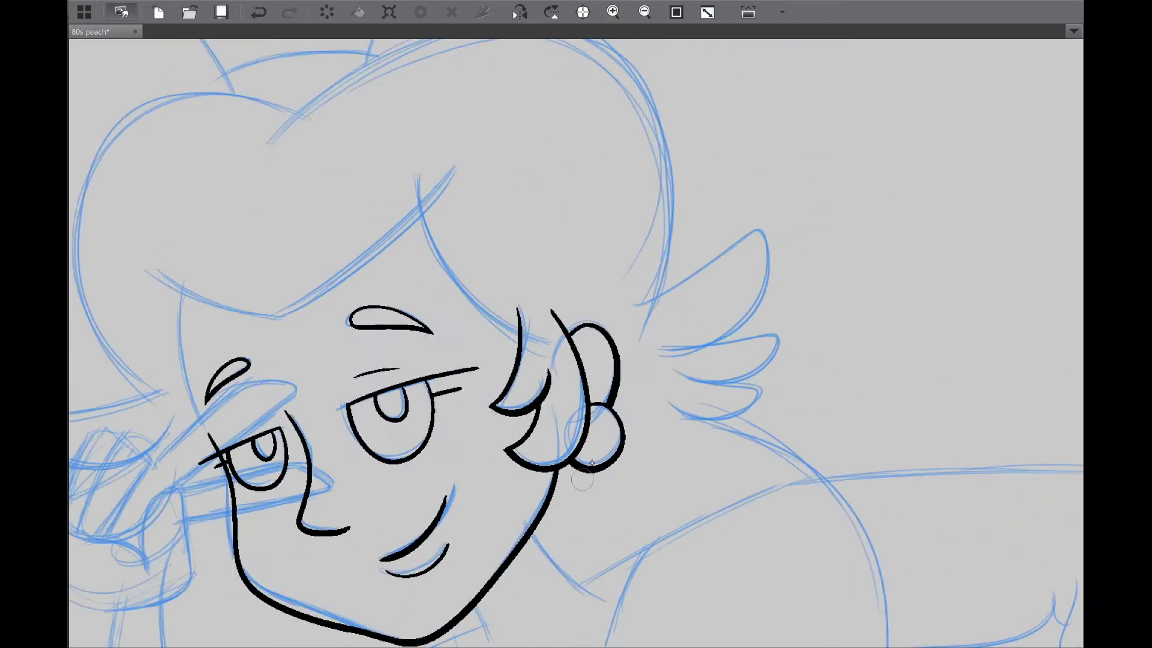
Step: Ink the fringe with a curve sweeping to the ear locks and a V-shaped edge across the forehead
{"action": "scroll", "coordinate": [548, 315], "scroll_direction": "down", "scroll_amount": 3}
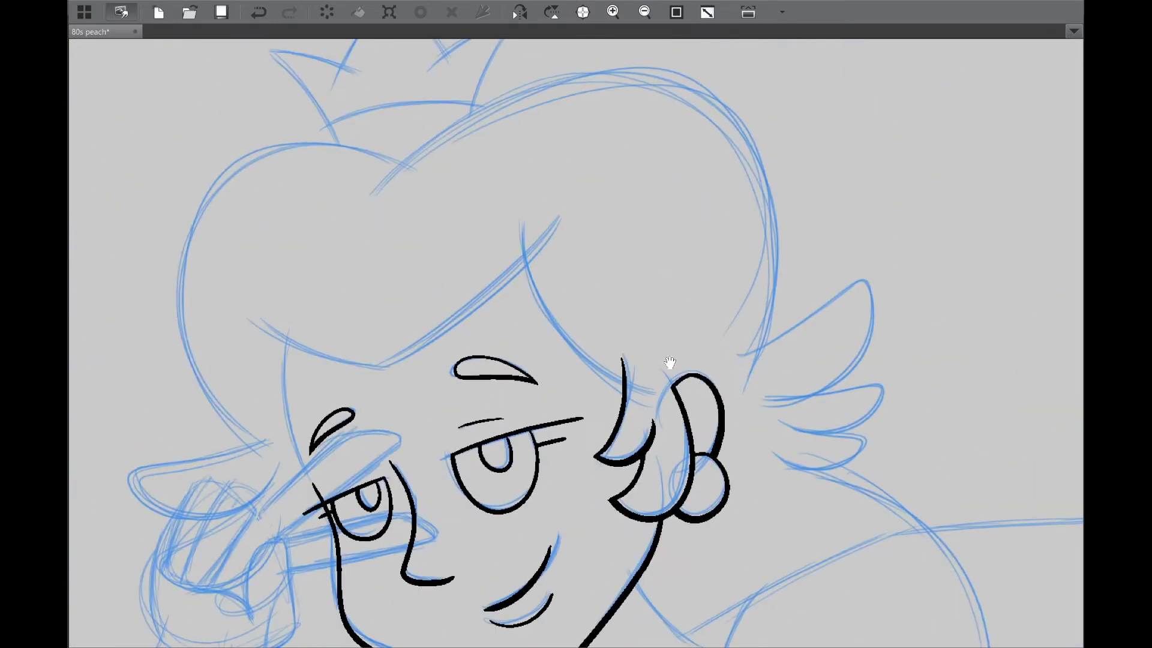
{"action": "key", "text": "Tab"}
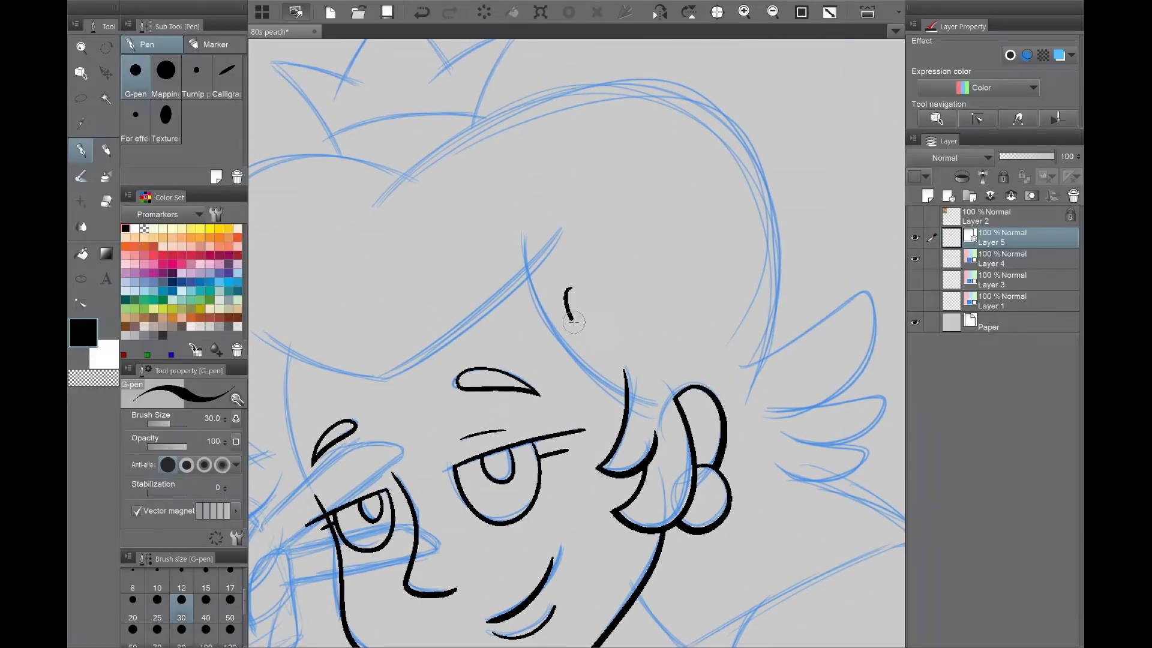
{"action": "key", "text": "Tab"}
{"action": "scroll", "coordinate": [564, 342], "scroll_direction": "up", "scroll_amount": 4}
{"action": "scroll", "coordinate": [174, 290], "scroll_direction": "down", "scroll_amount": 2}
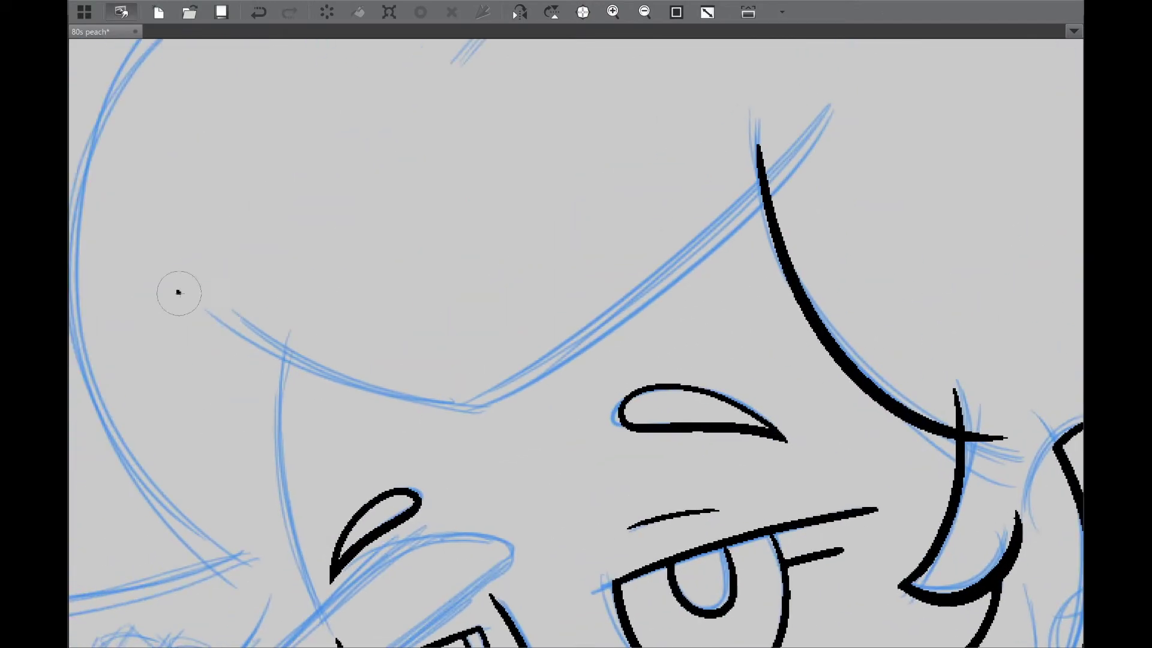
{"action": "scroll", "coordinate": [335, 475], "scroll_direction": "up", "scroll_amount": 2}
{"action": "left_click_drag", "start_coordinate": [334, 476], "coordinate": [466, 368]}
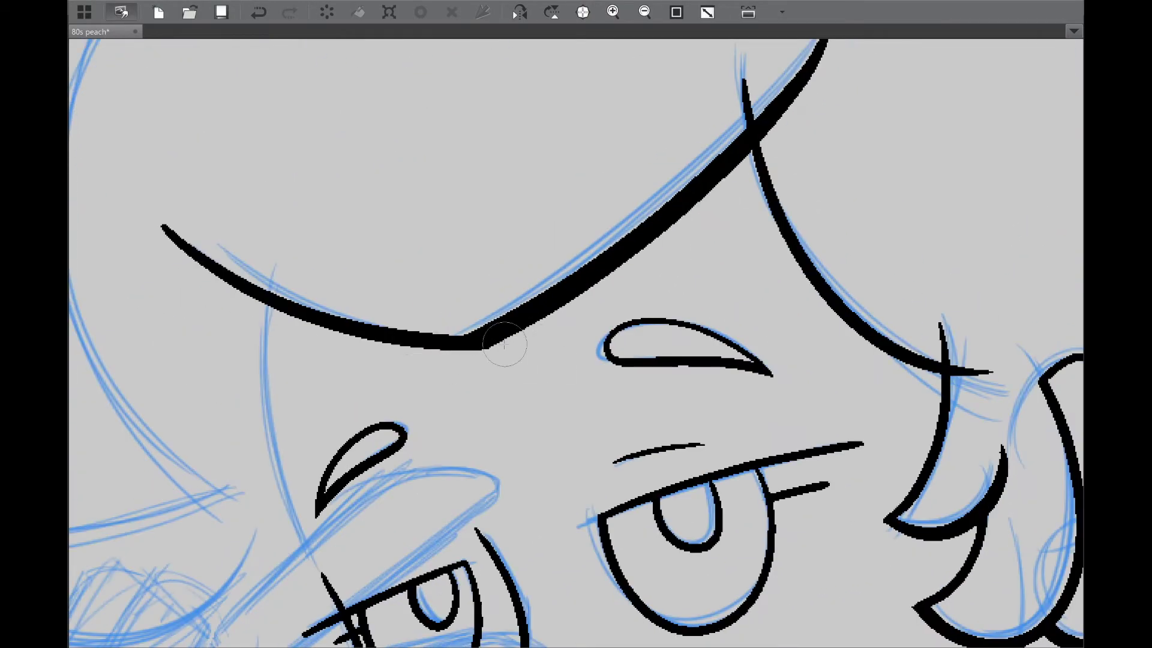
Step: Ink the far temple line from the fringe down to the finger-covered eye
{"action": "scroll", "coordinate": [504, 345], "scroll_direction": "down", "scroll_amount": 2}
{"action": "scroll", "coordinate": [653, 282], "scroll_direction": "up", "scroll_amount": 2}
{"action": "left_click_drag", "start_coordinate": [257, 120], "coordinate": [312, 362]}
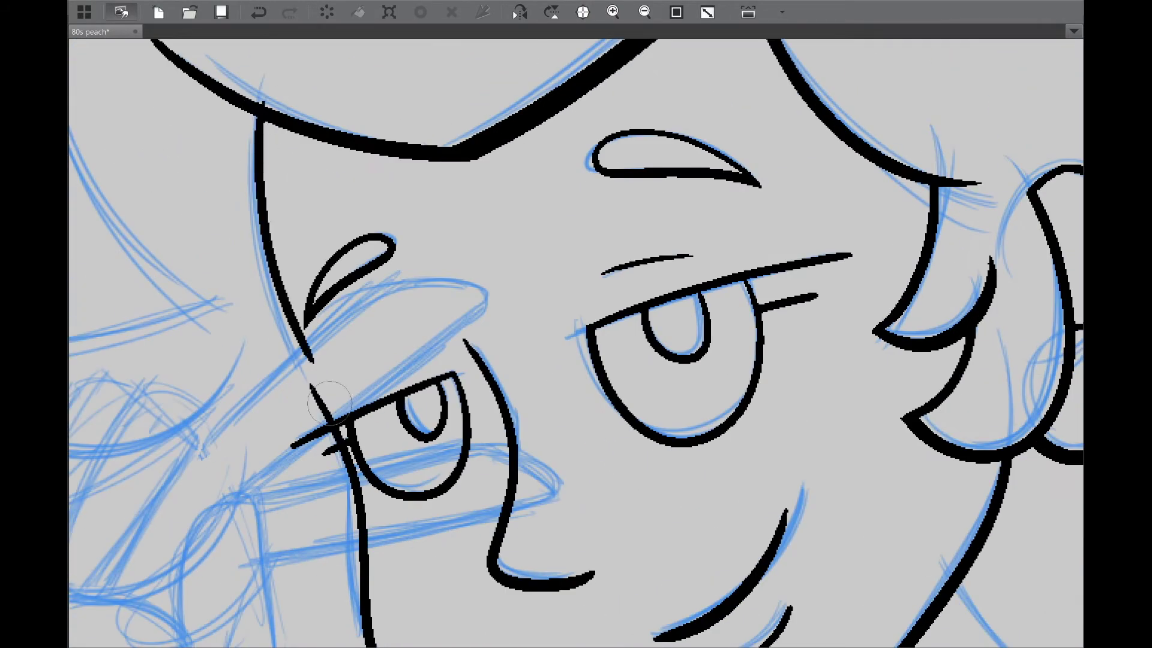
Step: Ink the hair's outer outline as two rounded lobes crossing below the crown, redoing the unsatisfactory strokes
{"action": "scroll", "coordinate": [597, 265], "scroll_direction": "down", "scroll_amount": 2}
{"action": "left_click_drag", "start_coordinate": [597, 265], "coordinate": [585, 576]}
{"action": "scroll", "coordinate": [585, 576], "scroll_direction": "down", "scroll_amount": 1}
{"action": "scroll", "coordinate": [661, 449], "scroll_direction": "up", "scroll_amount": 5}
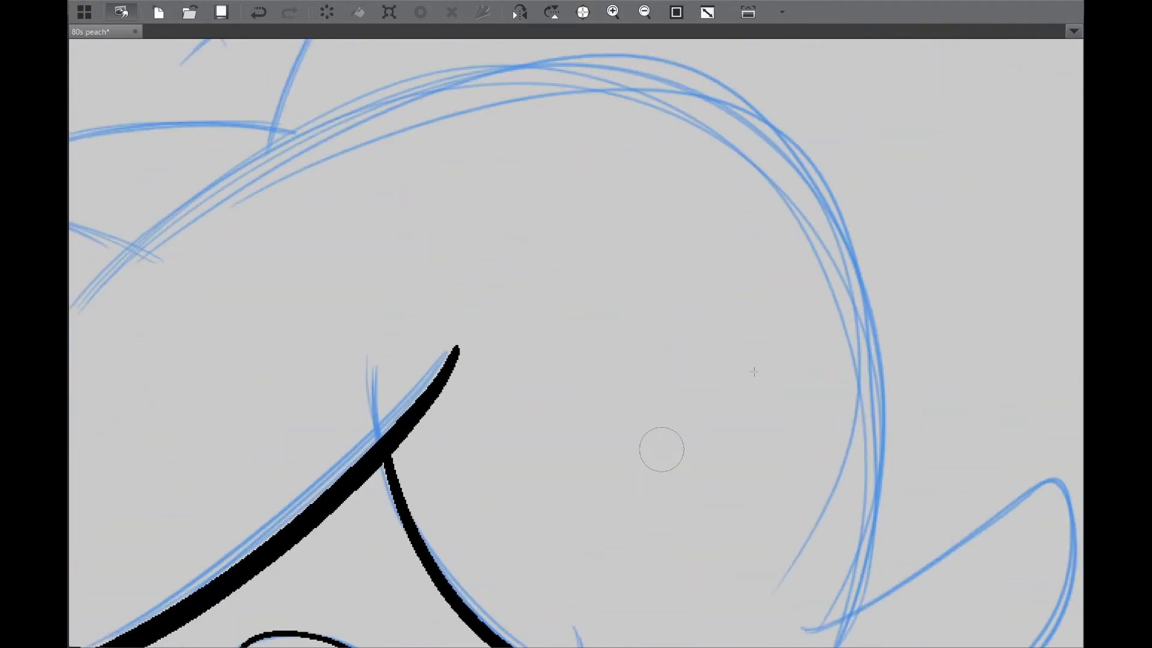
{"action": "scroll", "coordinate": [662, 450], "scroll_direction": "down", "scroll_amount": 4}
{"action": "scroll", "coordinate": [615, 319], "scroll_direction": "up", "scroll_amount": 1}
{"action": "key", "text": "ctrl+z"}
{"action": "left_click_drag", "start_coordinate": [488, 191], "coordinate": [606, 479]}
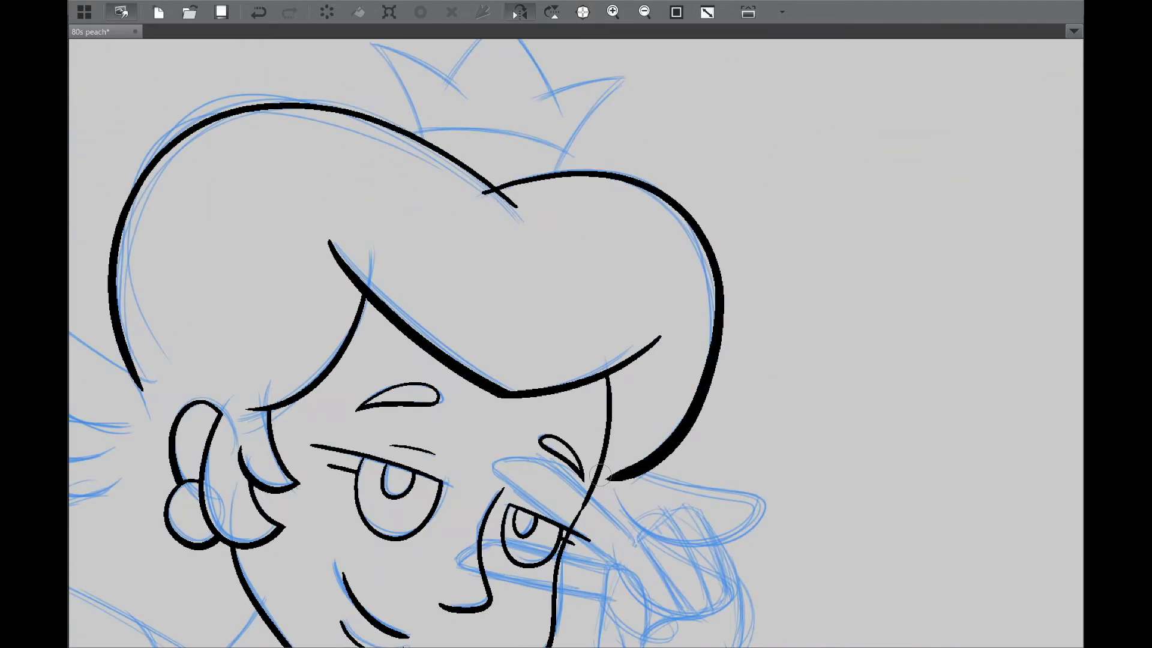
{"action": "key", "text": "ctrl+z"}
{"action": "key", "text": "ctrl+z"}
{"action": "scroll", "coordinate": [476, 193], "scroll_direction": "down", "scroll_amount": 1}
{"action": "left_click_drag", "start_coordinate": [600, 215], "coordinate": [660, 510]}
{"action": "key", "text": "h"}
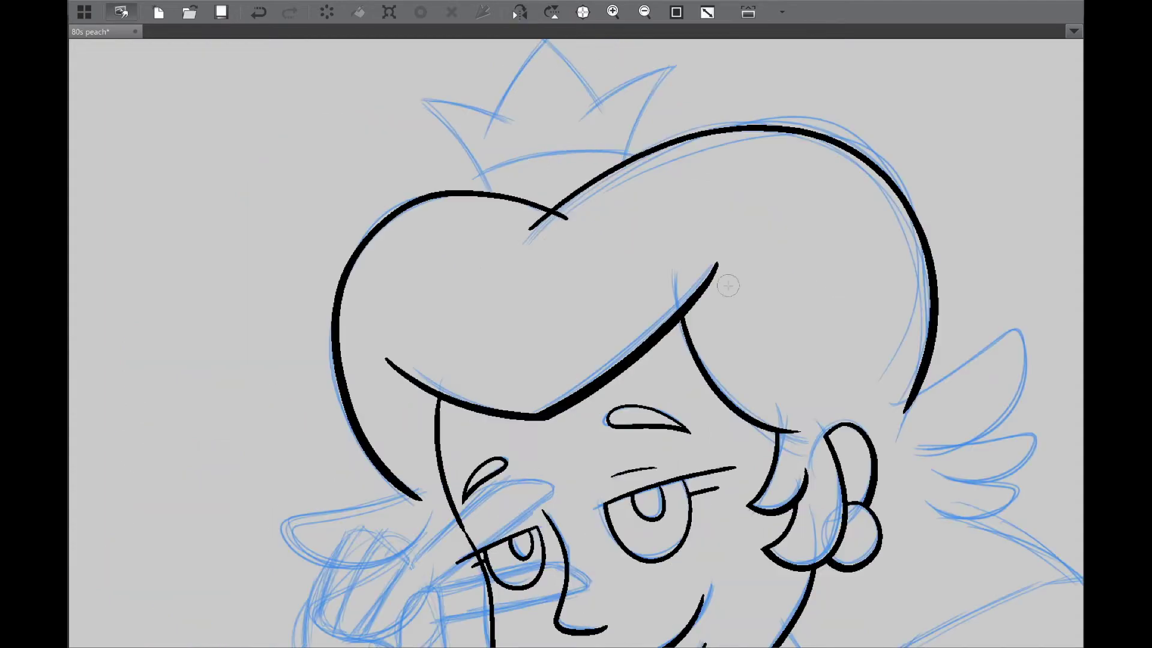
Step: Ink the crown's two outer sides down to the hair and the upper edge of one outer spike
{"action": "scroll", "coordinate": [618, 330], "scroll_direction": "up", "scroll_amount": 2}
{"action": "scroll", "coordinate": [618, 330], "scroll_direction": "up", "scroll_amount": 2}
{"action": "left_click_drag", "start_coordinate": [425, 207], "coordinate": [549, 459]}
{"action": "left_click_drag", "start_coordinate": [960, 287], "coordinate": [807, 513]}
{"action": "left_click_drag", "start_coordinate": [760, 324], "coordinate": [965, 283]}
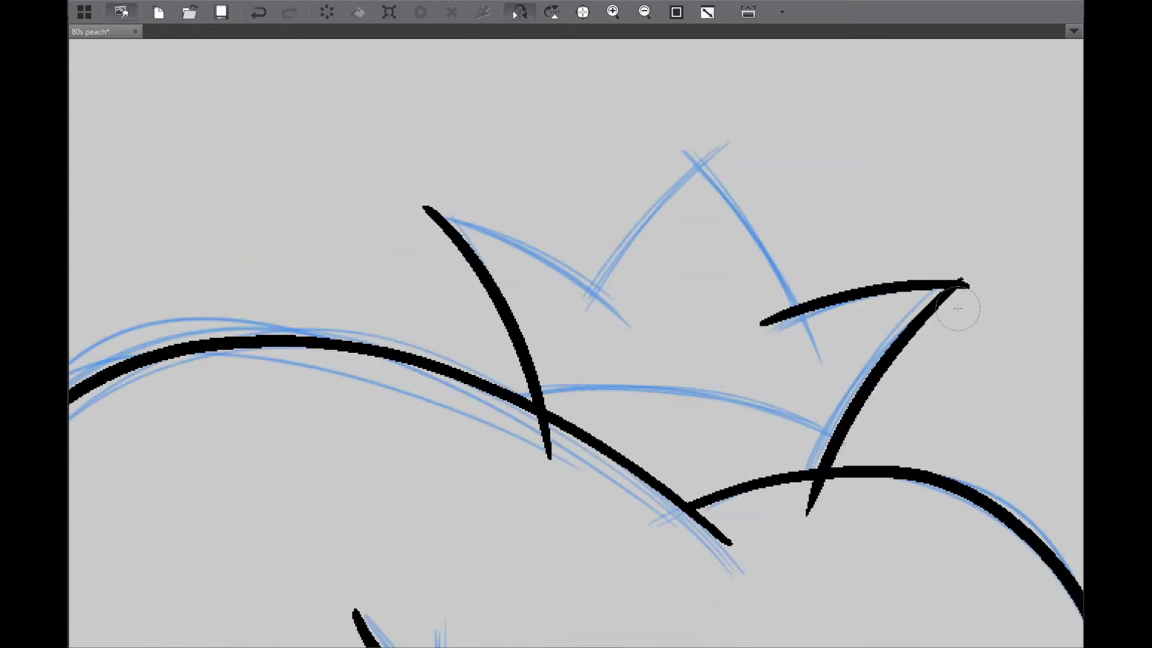
Step: Ink the crown's center spike, remaining spike edge and curved base band, trimming the corners
{"action": "key", "text": "minus"}
{"action": "left_click_drag", "start_coordinate": [414, 133], "coordinate": [578, 341]}
{"action": "left_click_drag", "start_coordinate": [186, 285], "coordinate": [393, 324]}
{"action": "left_click_drag", "start_coordinate": [461, 128], "coordinate": [346, 379]}
{"action": "left_click_drag", "start_coordinate": [288, 455], "coordinate": [660, 384]}
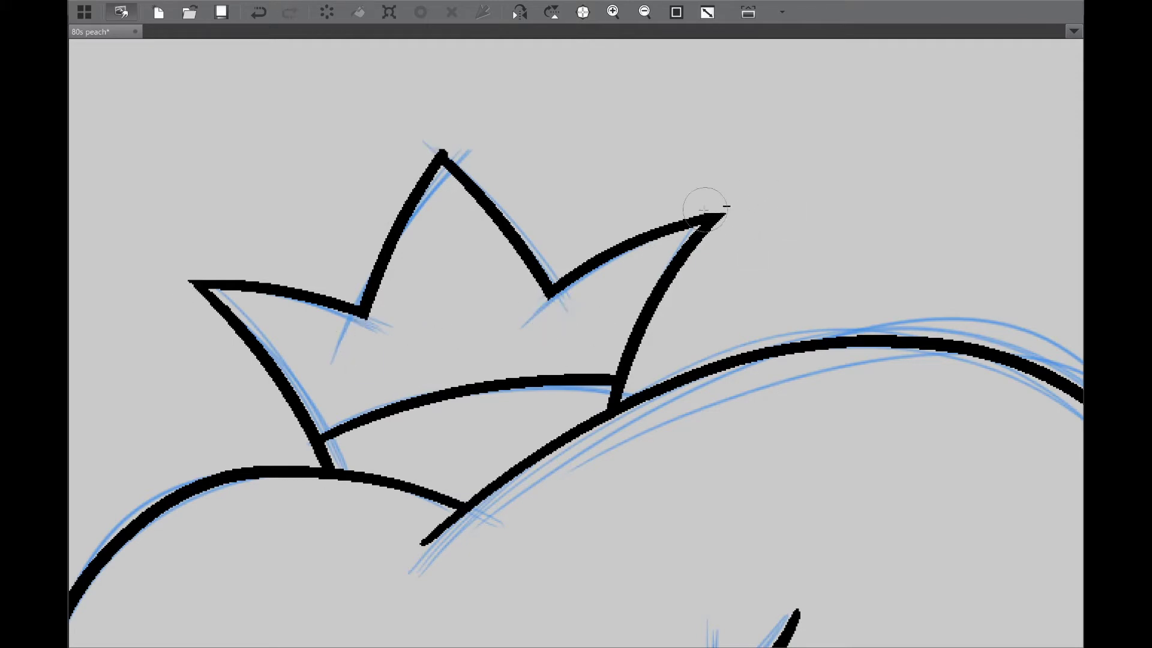
Step: Ink the two short neck lines below the jaw and trim their ends at the jawline
{"action": "scroll", "coordinate": [828, 334], "scroll_direction": "down", "scroll_amount": 3}
{"action": "scroll", "coordinate": [615, 360], "scroll_direction": "up", "scroll_amount": 4}
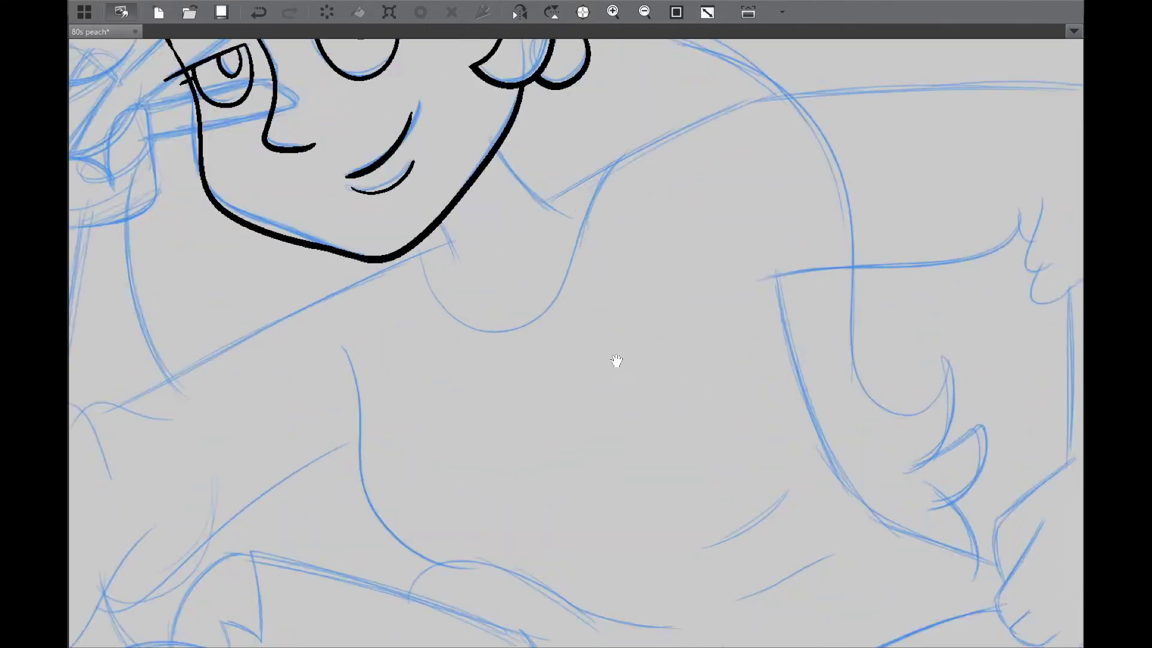
{"action": "key", "text": "ctrl+z"}
{"action": "scroll", "coordinate": [362, 294], "scroll_direction": "up", "scroll_amount": 3}
{"action": "left_click_drag", "start_coordinate": [290, 298], "coordinate": [353, 424]}
{"action": "left_click_drag", "start_coordinate": [411, 125], "coordinate": [576, 315]}
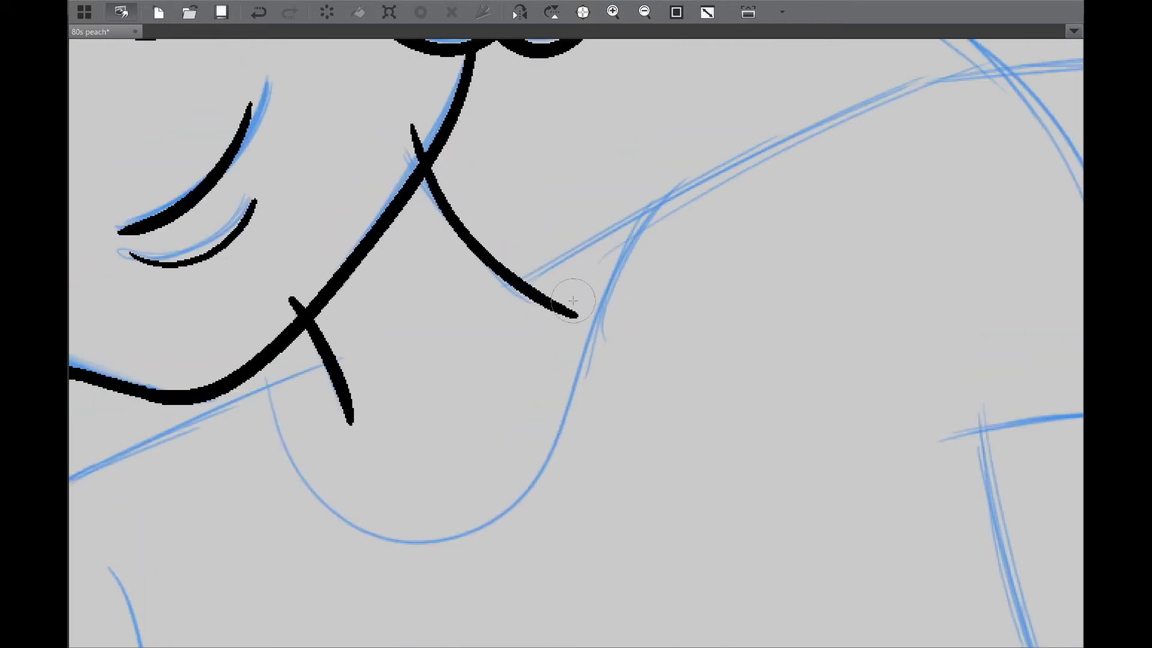
{"action": "scroll", "coordinate": [638, 389], "scroll_direction": "down", "scroll_amount": 4}
Step: Add another vector layer above Layer 5 for inking the raised hand
{"action": "scroll", "coordinate": [733, 322], "scroll_direction": "up", "scroll_amount": 5}
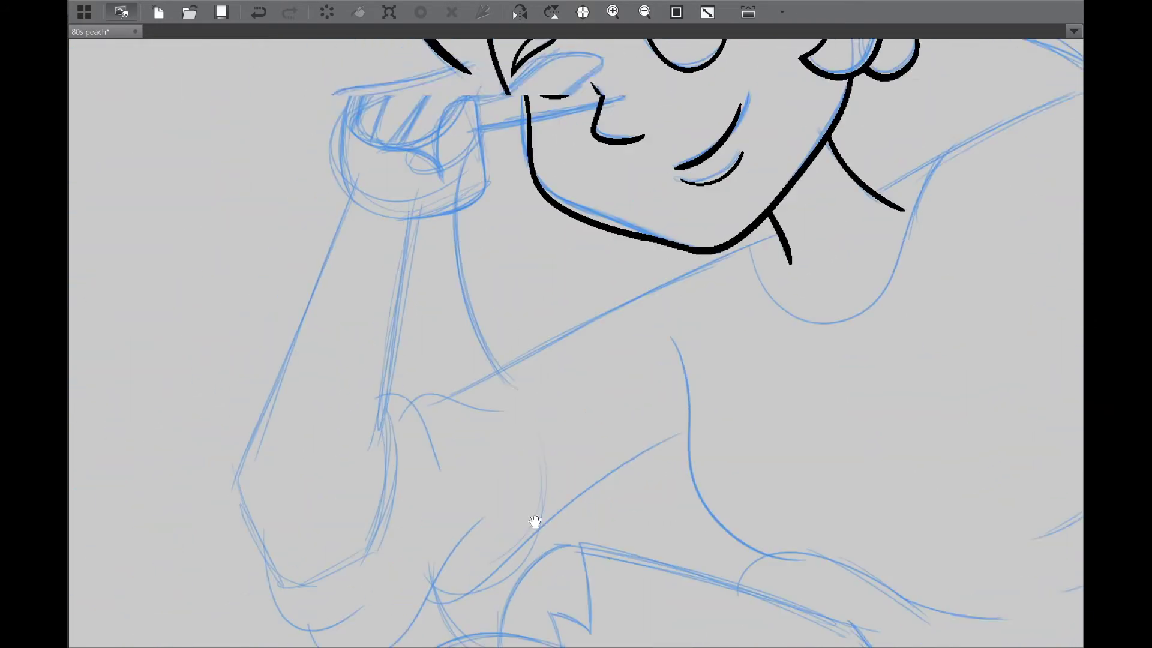
{"action": "left_click_drag", "start_coordinate": [619, 500], "coordinate": [713, 471]}
{"action": "key", "text": "Tab"}
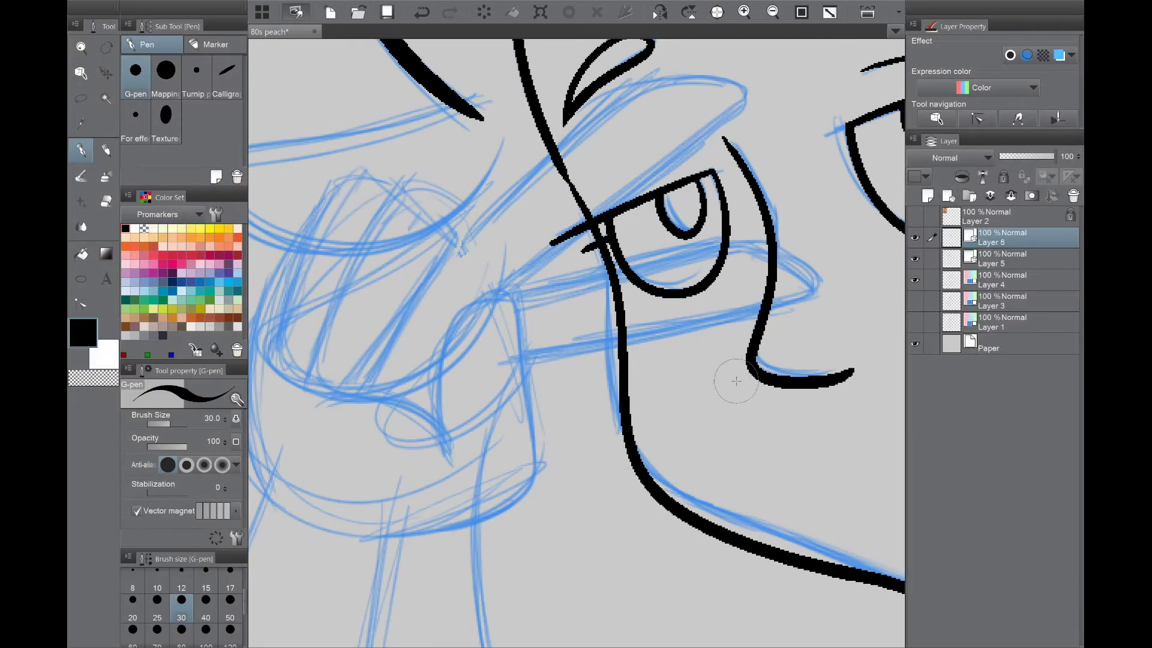
{"action": "key", "text": "Tab"}
Step: Ink the two extended peace-sign fingers, the thumb and the palm edge with the G-pen at size 30
{"action": "mouse_move", "coordinate": [728, 380]}
{"action": "left_mouse_down"}
{"action": "mouse_move", "coordinate": [728, 244]}
{"action": "mouse_move", "coordinate": [728, 360]}
{"action": "mouse_move", "coordinate": [578, 334]}
{"action": "mouse_move", "coordinate": [576, 465]}
{"action": "left_mouse_up"}
{"action": "mouse_move", "coordinate": [447, 387]}
{"action": "left_mouse_down"}
{"action": "mouse_move", "coordinate": [569, 345]}
{"action": "mouse_move", "coordinate": [444, 417]}
{"action": "left_mouse_up"}
{"action": "left_click_drag", "start_coordinate": [486, 459], "coordinate": [456, 414]}
{"action": "mouse_move", "coordinate": [369, 414]}
{"action": "left_mouse_down"}
{"action": "mouse_move", "coordinate": [447, 150]}
{"action": "mouse_move", "coordinate": [453, 414]}
{"action": "left_mouse_up"}
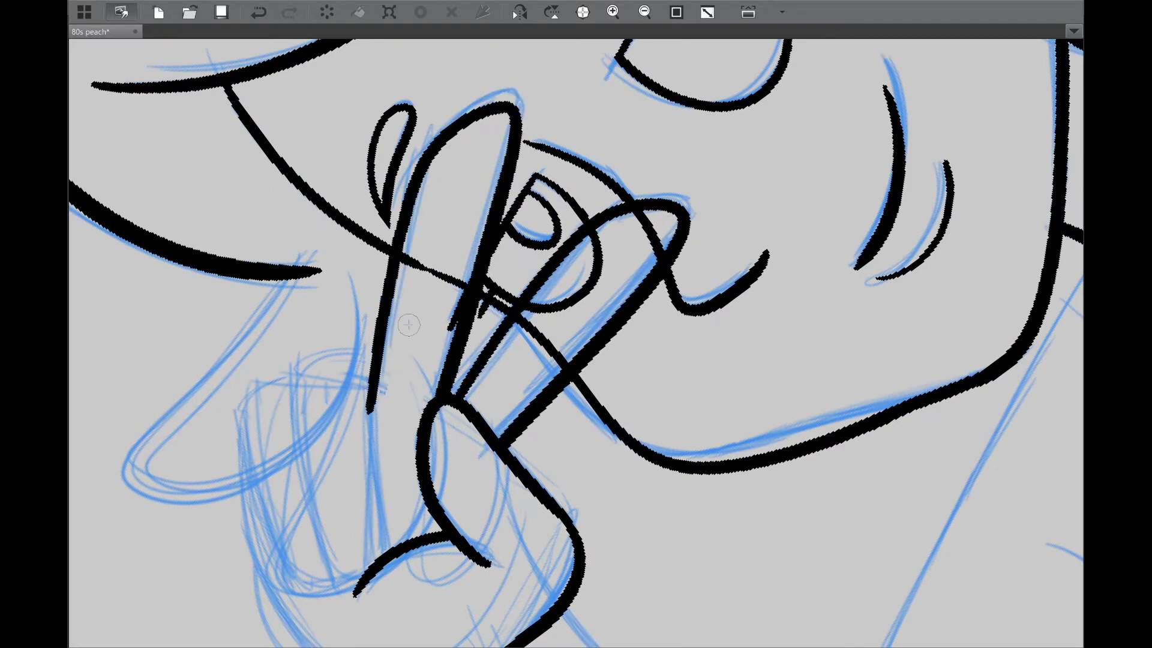
Step: Ink the folded fingers, the knuckle line and the outer edge of the raised hand
{"action": "mouse_move", "coordinate": [377, 455]}
{"action": "left_mouse_down"}
{"action": "mouse_move", "coordinate": [383, 413]}
{"action": "mouse_move", "coordinate": [537, 285]}
{"action": "left_mouse_up"}
{"action": "left_click_drag", "start_coordinate": [561, 191], "coordinate": [463, 161]}
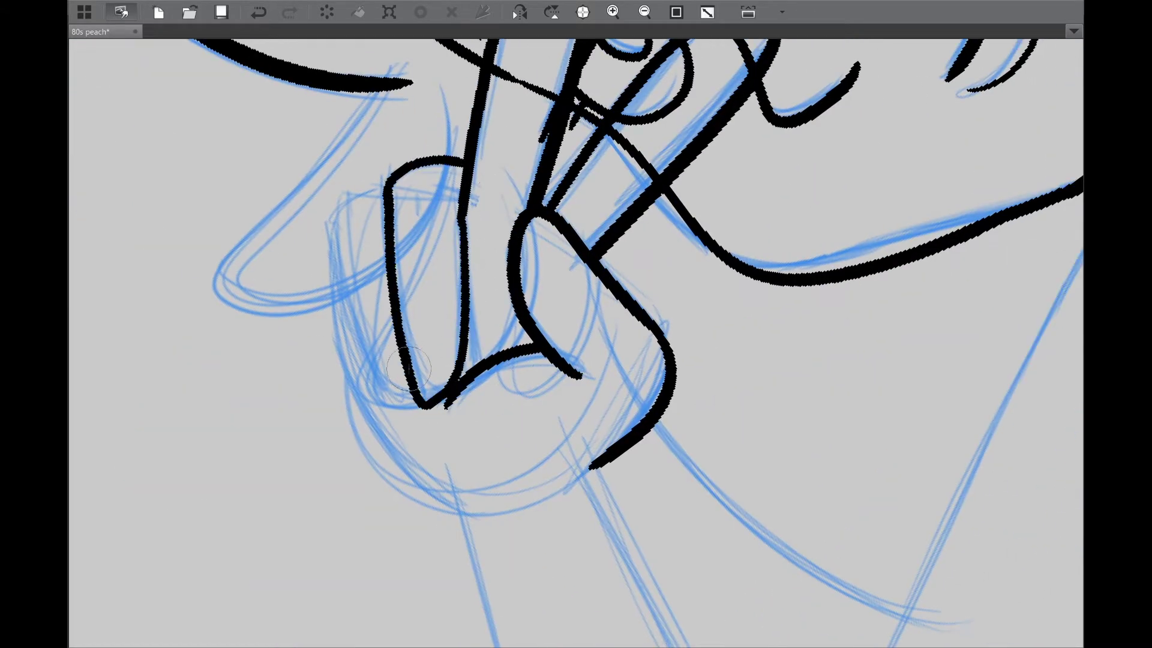
{"action": "mouse_move", "coordinate": [409, 368]}
{"action": "left_mouse_down"}
{"action": "mouse_move", "coordinate": [327, 270]}
{"action": "mouse_move", "coordinate": [336, 240]}
{"action": "left_mouse_up"}
{"action": "left_click_drag", "start_coordinate": [540, 444], "coordinate": [540, 354]}
{"action": "left_click_drag", "start_coordinate": [333, 300], "coordinate": [468, 390]}
{"action": "left_click_drag", "start_coordinate": [681, 264], "coordinate": [603, 498]}
{"action": "key", "text": "ctrl+z"}
{"action": "key", "text": "m"}
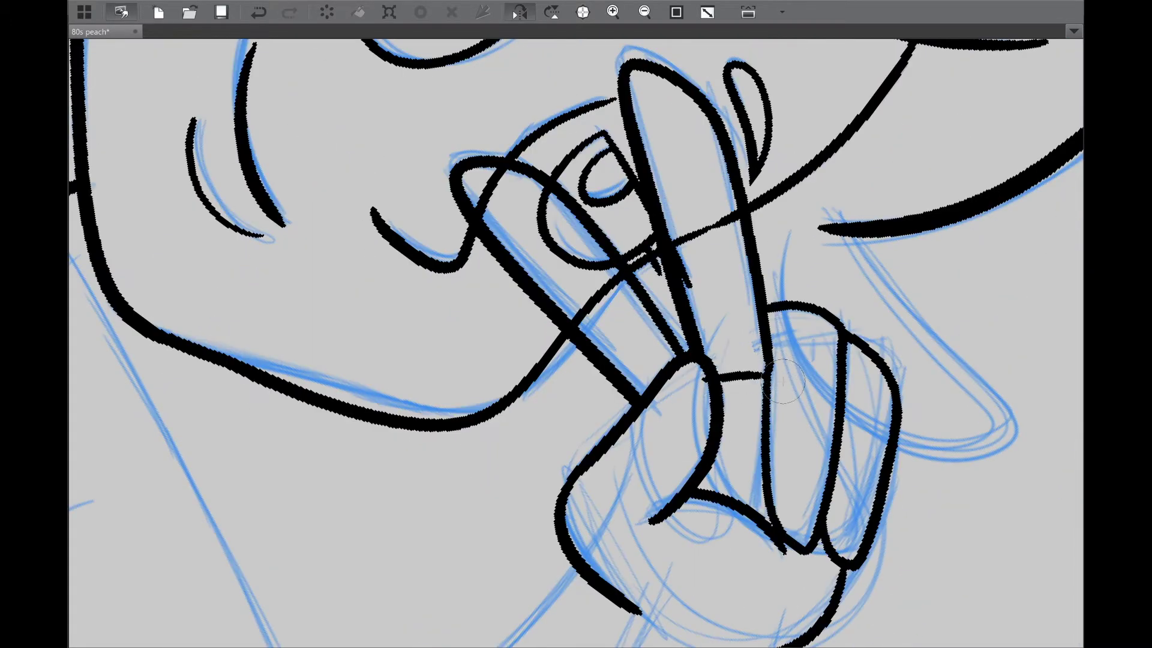
{"action": "left_click_drag", "start_coordinate": [802, 397], "coordinate": [628, 350]}
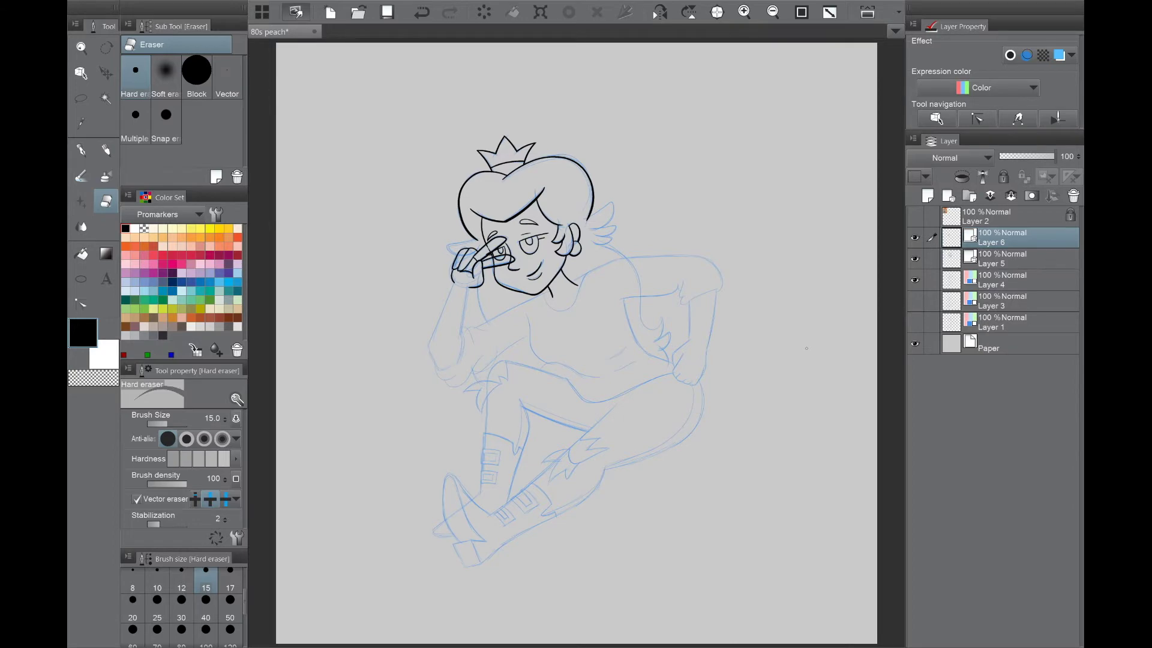
Step: Hide the blue sketch on Layer 4 and make Layer 6 with the inked hand active
{"action": "scroll", "coordinate": [576, 404], "scroll_direction": "up", "scroll_amount": 5}
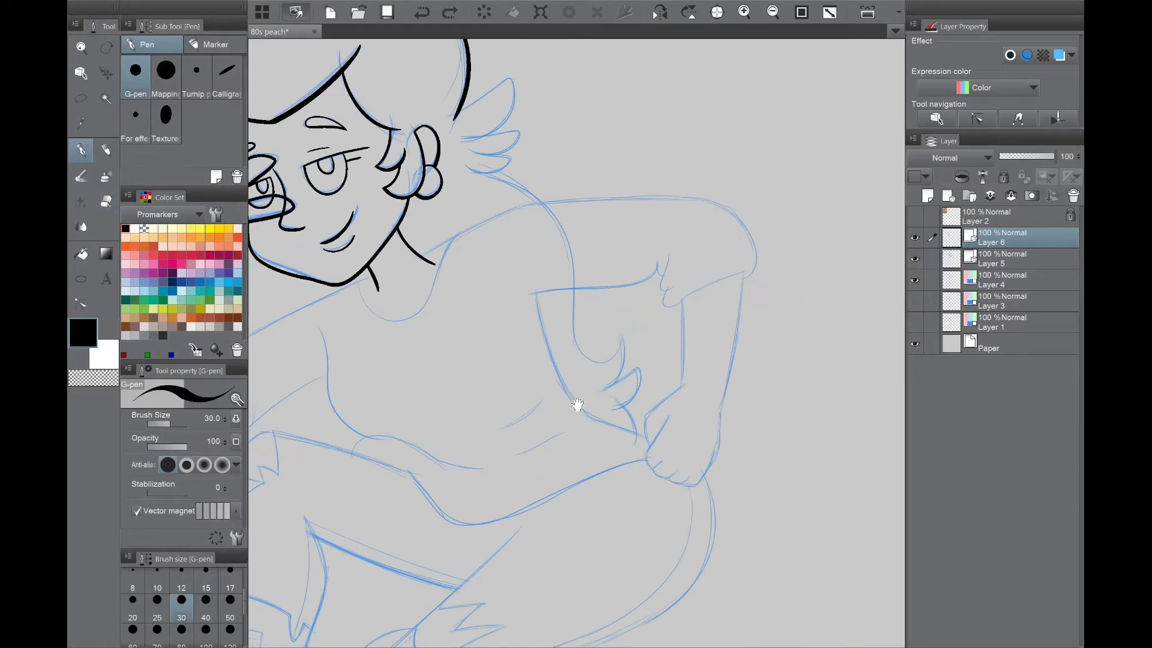
{"action": "key", "text": "alt+bracketleft"}
{"action": "scroll", "coordinate": [502, 242], "scroll_direction": "up", "scroll_amount": 3}
{"action": "scroll", "coordinate": [504, 242], "scroll_direction": "up", "scroll_amount": 1}
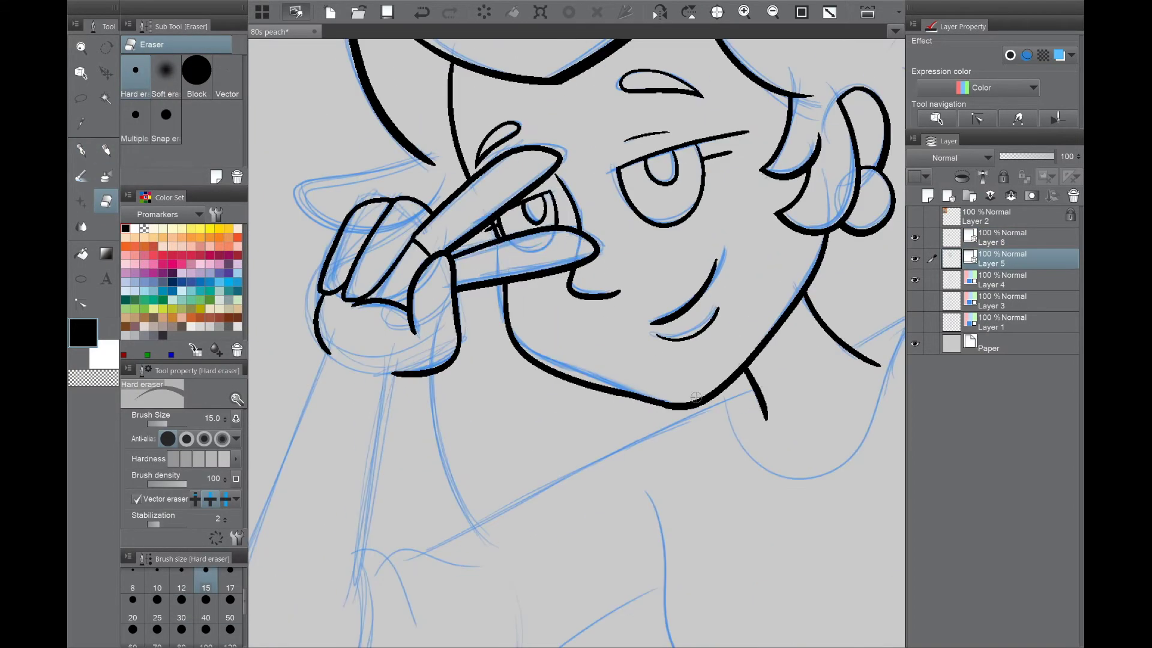
{"action": "left_click", "coordinate": [915, 281]}
{"action": "key", "text": "alt+bracketright"}
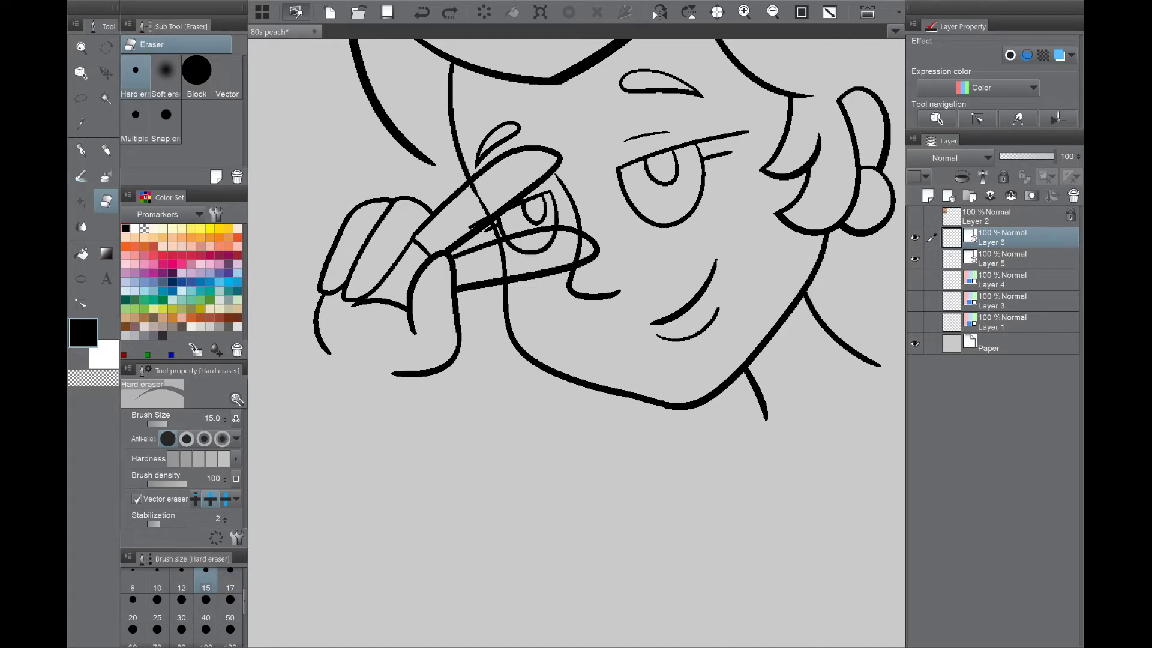
Step: Delete Layer 6 with the inked hand and show the blue sketch on Layer 4 again
{"action": "left_click", "coordinate": [1074, 195]}
{"action": "left_click", "coordinate": [915, 258]}
{"action": "mouse_move", "coordinate": [800, 468]}
{"action": "left_mouse_down"}
{"action": "mouse_move", "coordinate": [780, 428]}
{"action": "mouse_move", "coordinate": [739, 423]}
{"action": "left_mouse_up"}
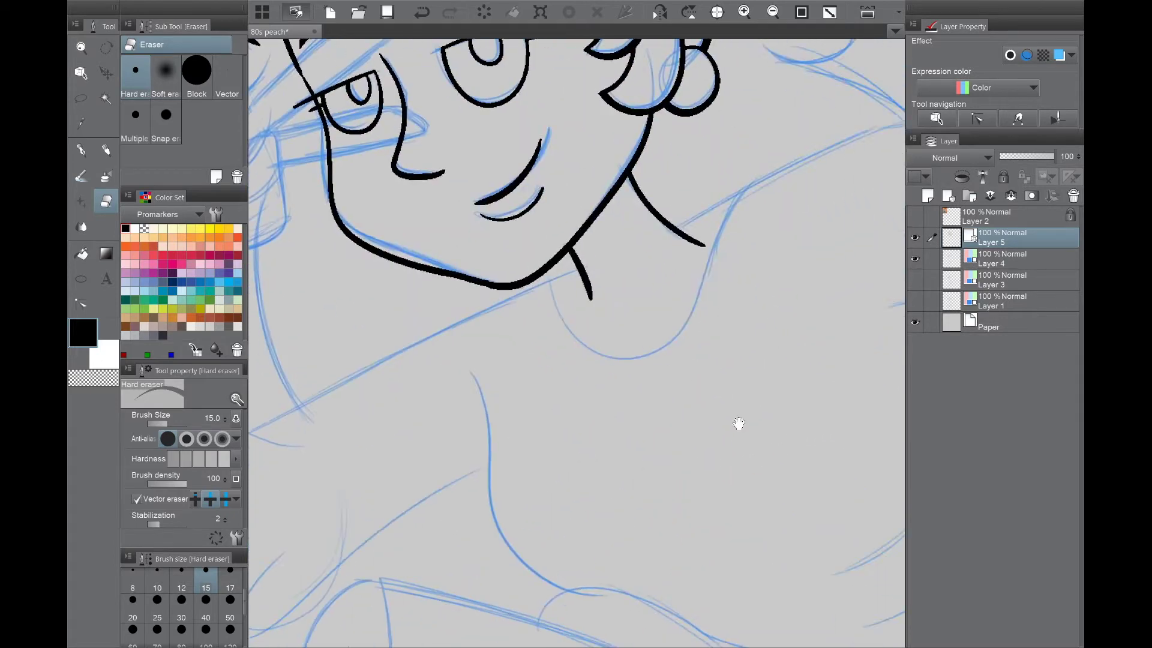
Step: Duplicate the Layer 4 sketch and keep the original hidden
{"action": "key", "text": "ctrl+minus"}
{"action": "left_click", "coordinate": [1008, 258]}
{"action": "key", "text": "ctrl+c"}
{"action": "key", "text": "ctrl+v"}
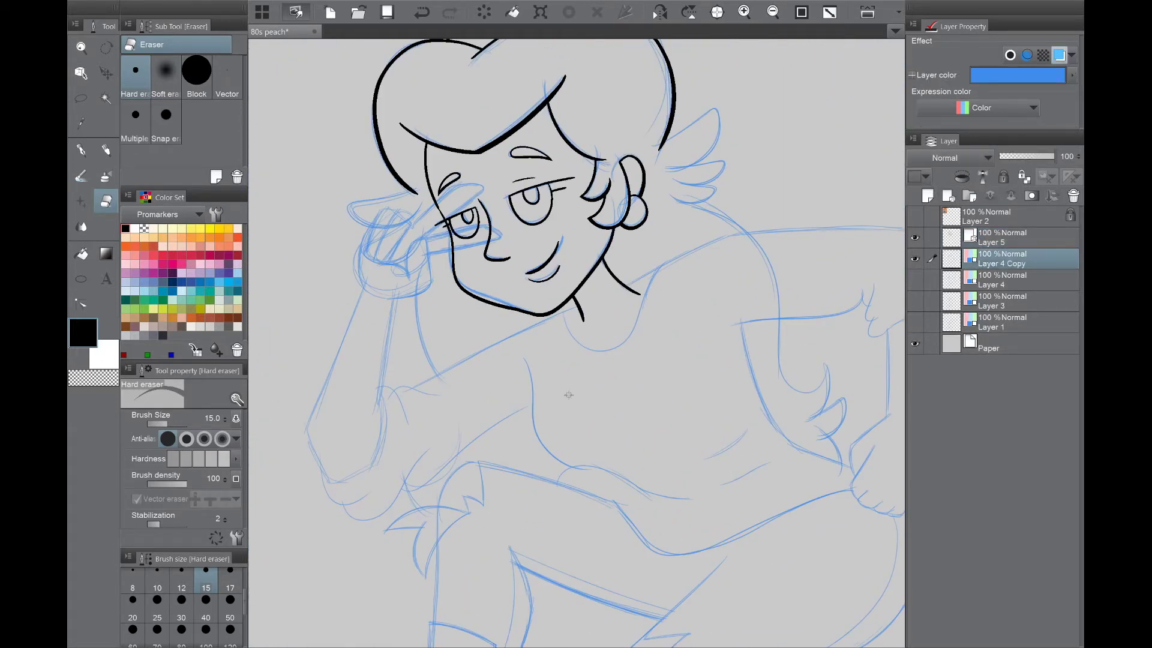
Step: Lasso the sketched fist of the raised hand on Layer 4 Copy and stretch its corners outward with a transform
{"action": "key", "text": "p"}
{"action": "mouse_move", "coordinate": [545, 403]}
{"action": "left_mouse_down"}
{"action": "mouse_move", "coordinate": [624, 394]}
{"action": "mouse_move", "coordinate": [691, 472]}
{"action": "left_mouse_up"}
{"action": "key", "text": "m"}
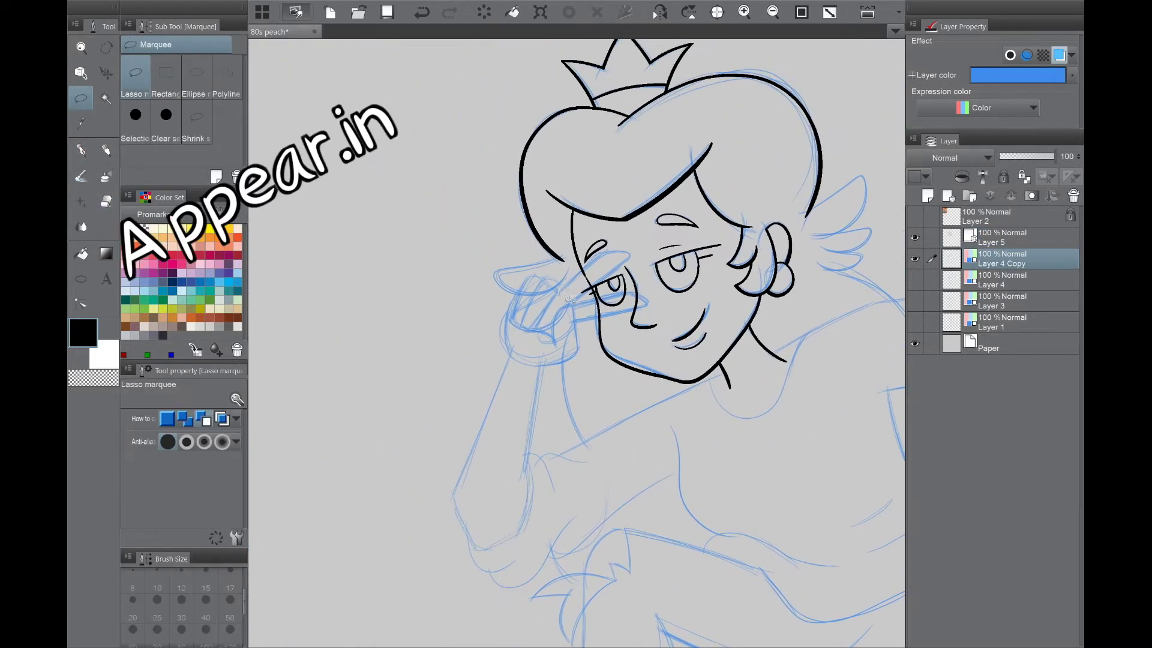
{"action": "left_click_drag", "start_coordinate": [581, 315], "coordinate": [562, 286]}
{"action": "key", "text": "ctrl+t"}
{"action": "left_click_drag", "start_coordinate": [492, 369], "coordinate": [589, 374]}
{"action": "left_click_drag", "start_coordinate": [502, 278], "coordinate": [497, 272]}
{"action": "left_click_drag", "start_coordinate": [473, 365], "coordinate": [478, 380]}
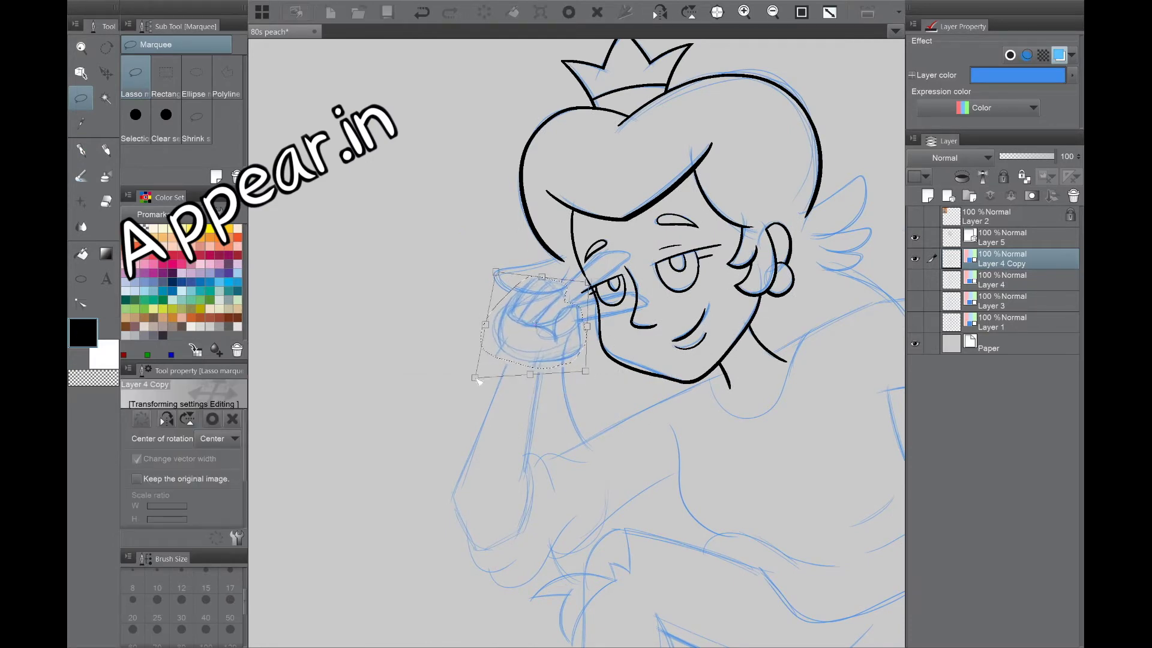
{"action": "key", "text": "Return"}
Step: Lasso the thumb side of the sketched palm and stretch its lower edge toward the face
{"action": "scroll", "coordinate": [558, 363], "scroll_direction": "up", "scroll_amount": 3}
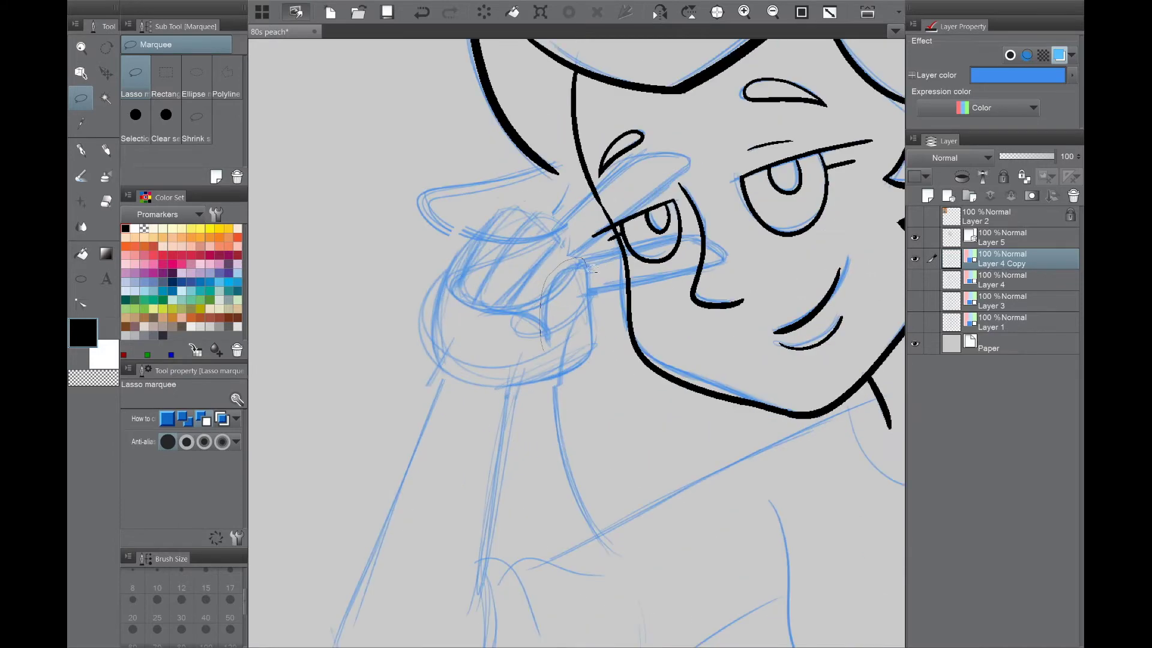
{"action": "key", "text": "ctrl+t"}
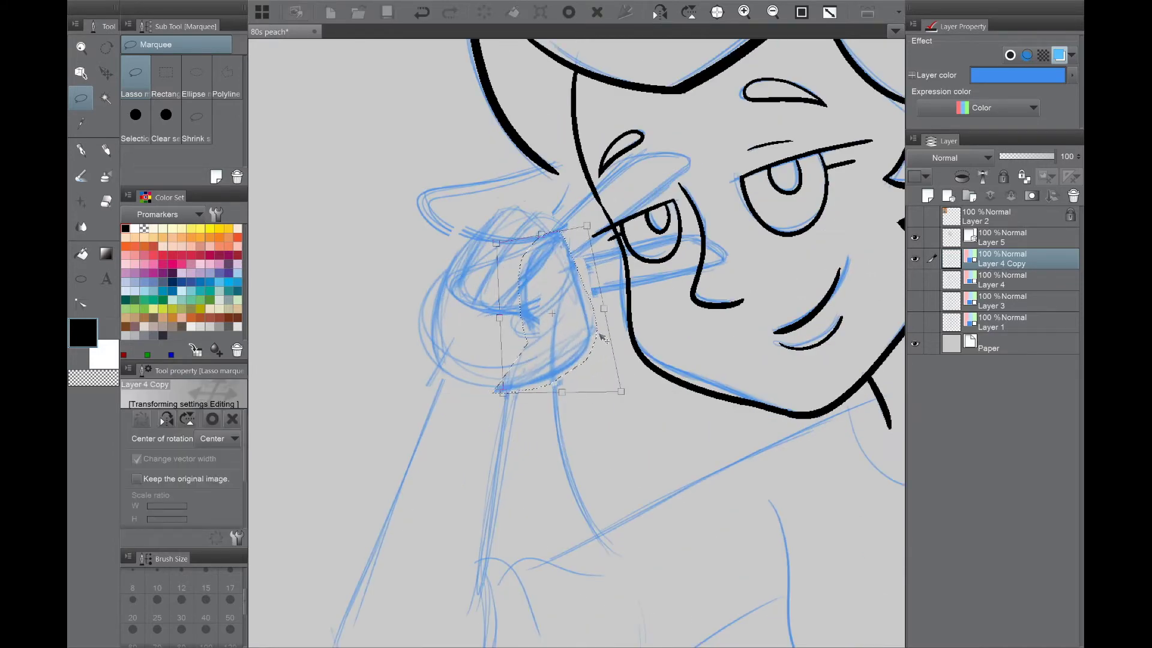
{"action": "key", "text": "Return"}
{"action": "key", "text": "ctrl+d"}
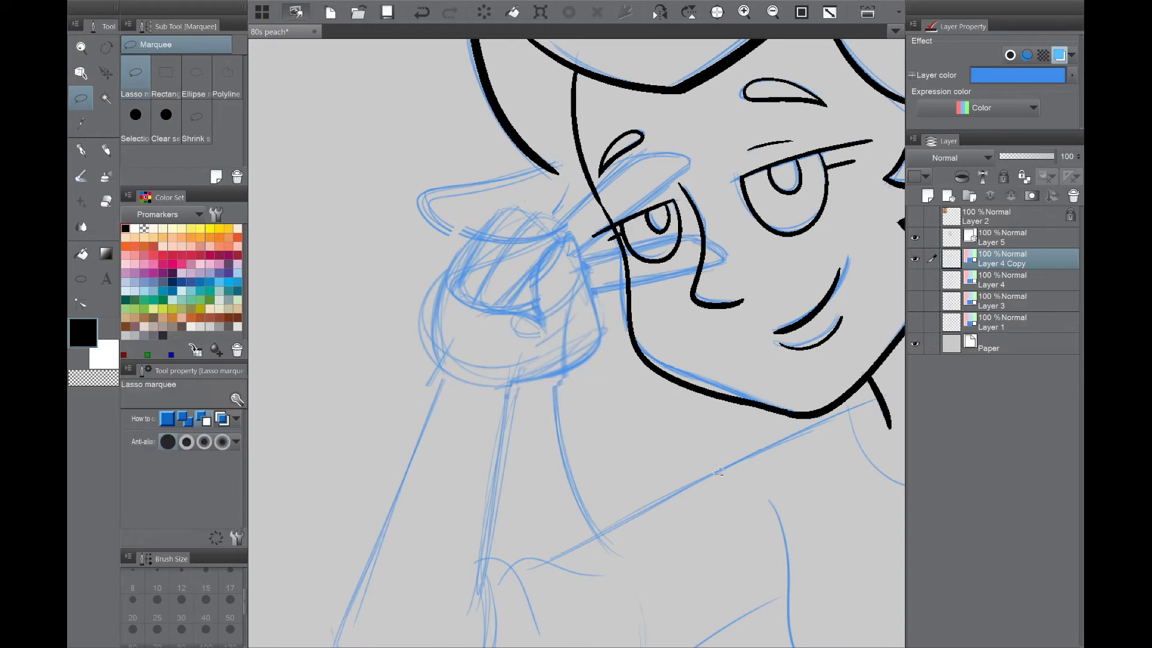
Step: Lasso the sketched forearm and elbow of the raised arm and shift them away from the body under the reshaped hand
{"action": "scroll", "coordinate": [675, 471], "scroll_direction": "down", "scroll_amount": 1}
{"action": "left_click_drag", "start_coordinate": [675, 471], "coordinate": [615, 478]}
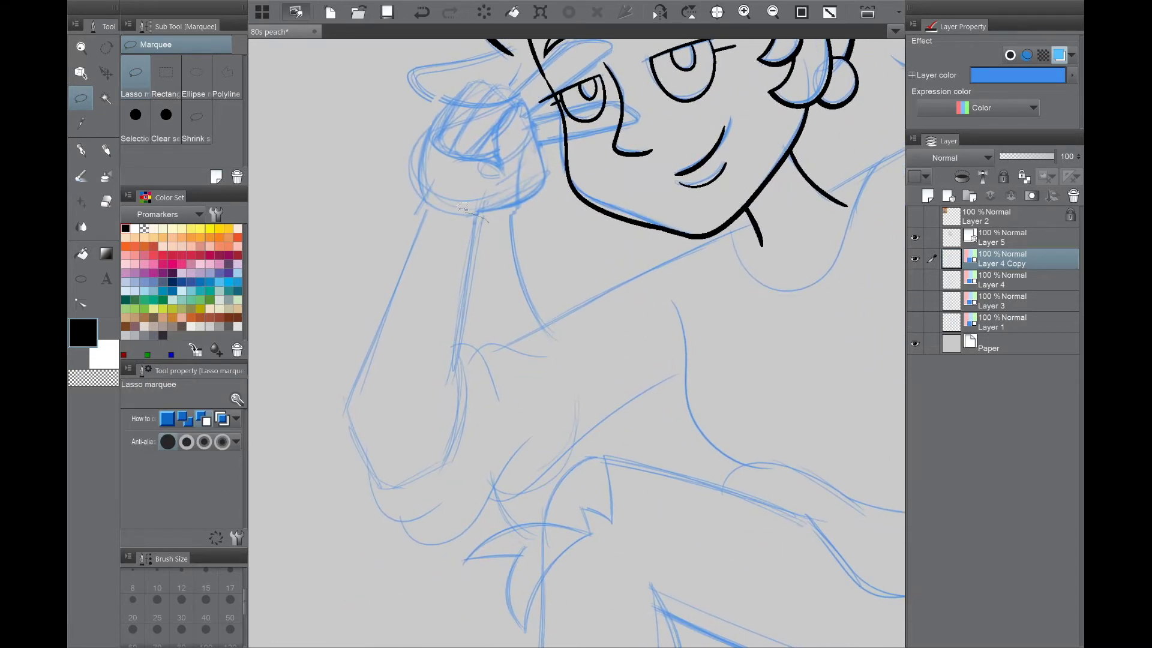
{"action": "left_click_drag", "start_coordinate": [495, 220], "coordinate": [493, 218]}
{"action": "key", "text": "ctrl+t"}
{"action": "left_click_drag", "start_coordinate": [325, 576], "coordinate": [307, 558]}
{"action": "key", "text": "Return"}
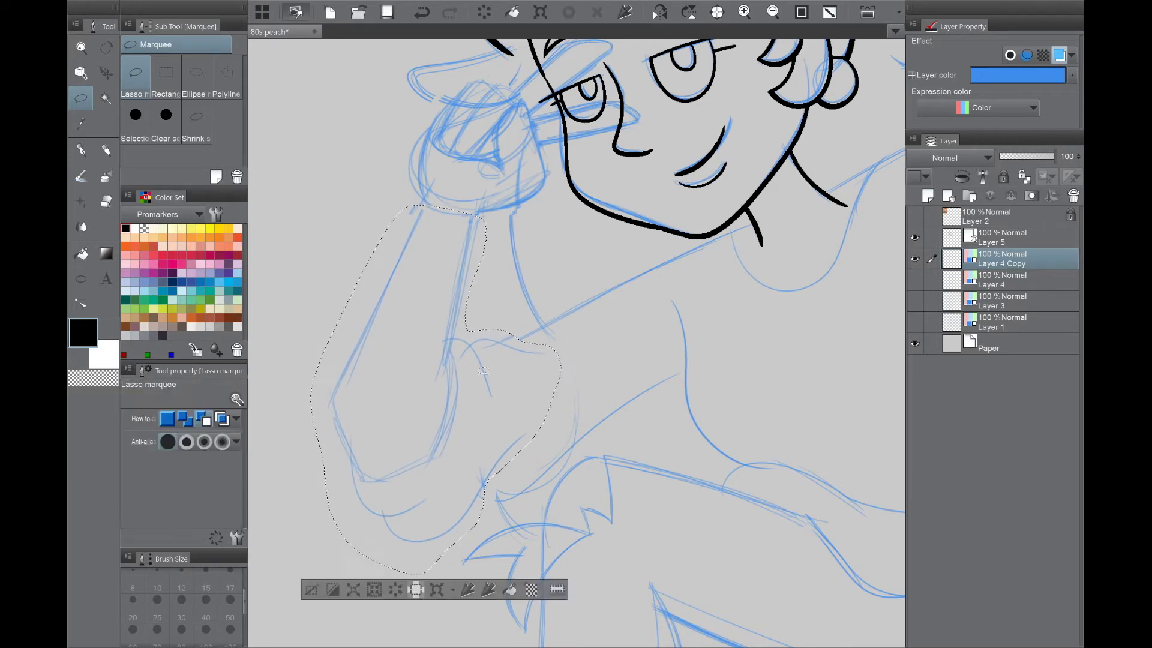
{"action": "key", "text": "ctrl+d"}
Step: Add vector Layer 6 above Layer 5 and ink the lower peace-sign finger, thumb and inner palm edge with the G-pen at size 30
{"action": "key", "text": "p"}
{"action": "scroll", "coordinate": [650, 360], "scroll_direction": "up", "scroll_amount": 5}
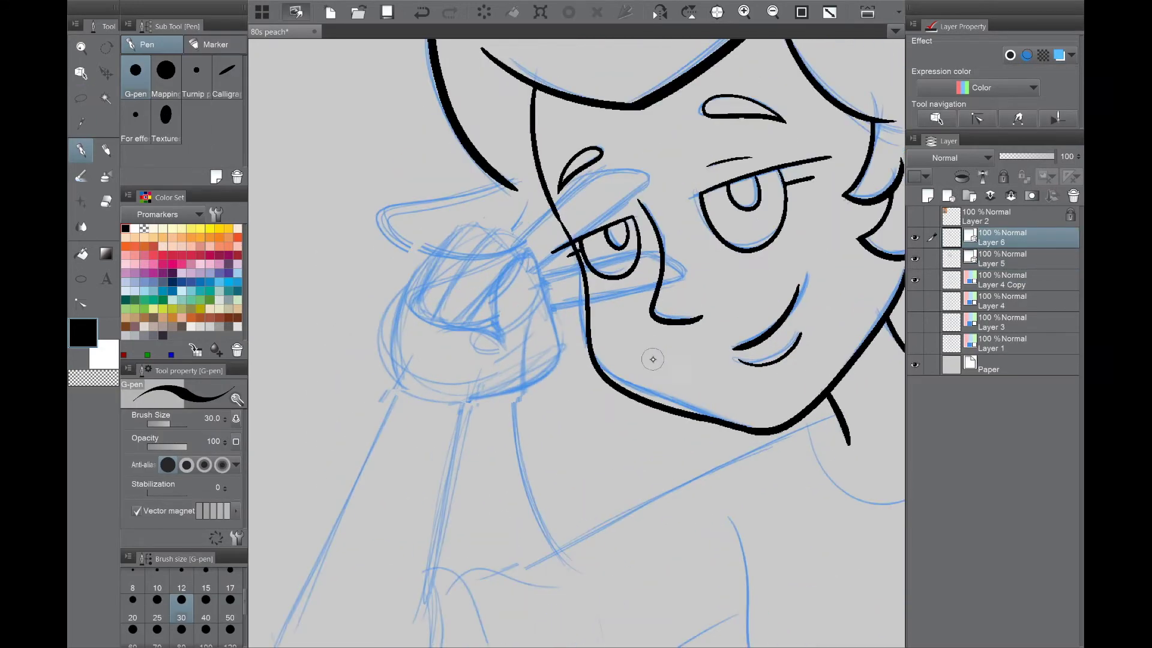
{"action": "key", "text": "Tab"}
{"action": "left_click_drag", "start_coordinate": [824, 370], "coordinate": [672, 420]}
{"action": "mouse_move", "coordinate": [483, 516]}
{"action": "left_mouse_down"}
{"action": "mouse_move", "coordinate": [540, 442]}
{"action": "mouse_move", "coordinate": [528, 240]}
{"action": "mouse_move", "coordinate": [598, 372]}
{"action": "mouse_move", "coordinate": [608, 432]}
{"action": "left_mouse_up"}
{"action": "left_click_drag", "start_coordinate": [516, 420], "coordinate": [558, 462]}
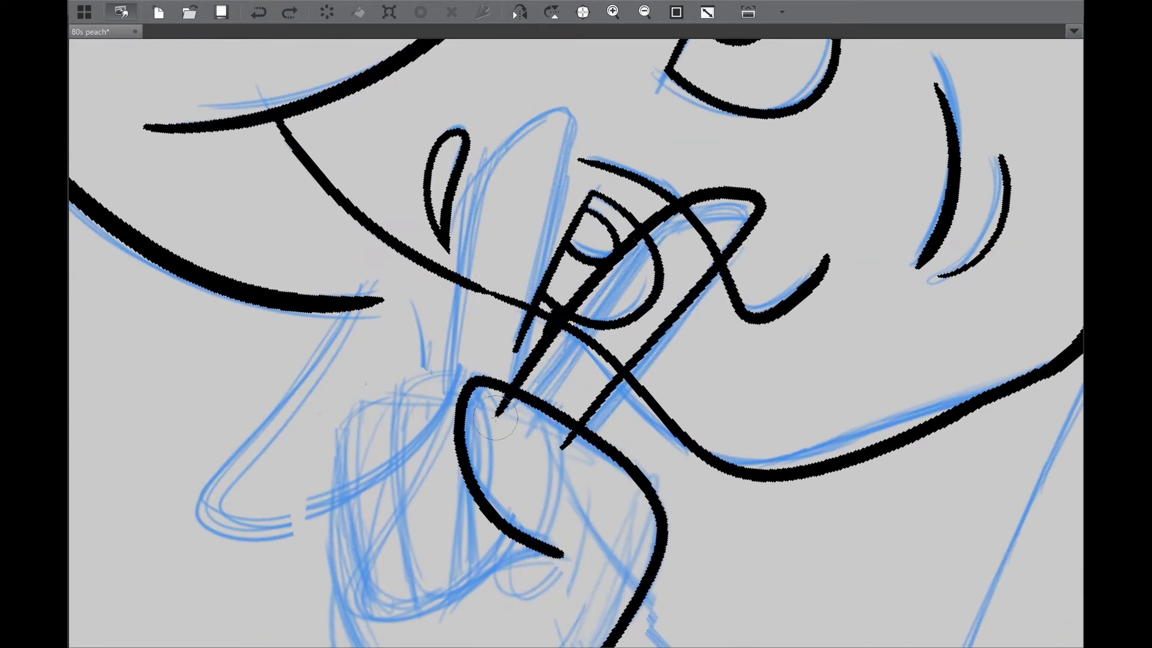
{"action": "key", "text": "ctrl+z"}
Step: Ink the two folded fingers of the raised hand beside the thumb
{"action": "mouse_move", "coordinate": [516, 420]}
{"action": "left_mouse_down"}
{"action": "mouse_move", "coordinate": [558, 462]}
{"action": "mouse_move", "coordinate": [576, 447]}
{"action": "mouse_move", "coordinate": [540, 390]}
{"action": "mouse_move", "coordinate": [516, 312]}
{"action": "left_mouse_up"}
{"action": "key", "text": "ctrl+z"}
{"action": "mouse_move", "coordinate": [486, 270]}
{"action": "left_mouse_down"}
{"action": "mouse_move", "coordinate": [420, 498]}
{"action": "mouse_move", "coordinate": [517, 298]}
{"action": "mouse_move", "coordinate": [436, 449]}
{"action": "left_mouse_up"}
{"action": "key", "text": "ctrl+z"}
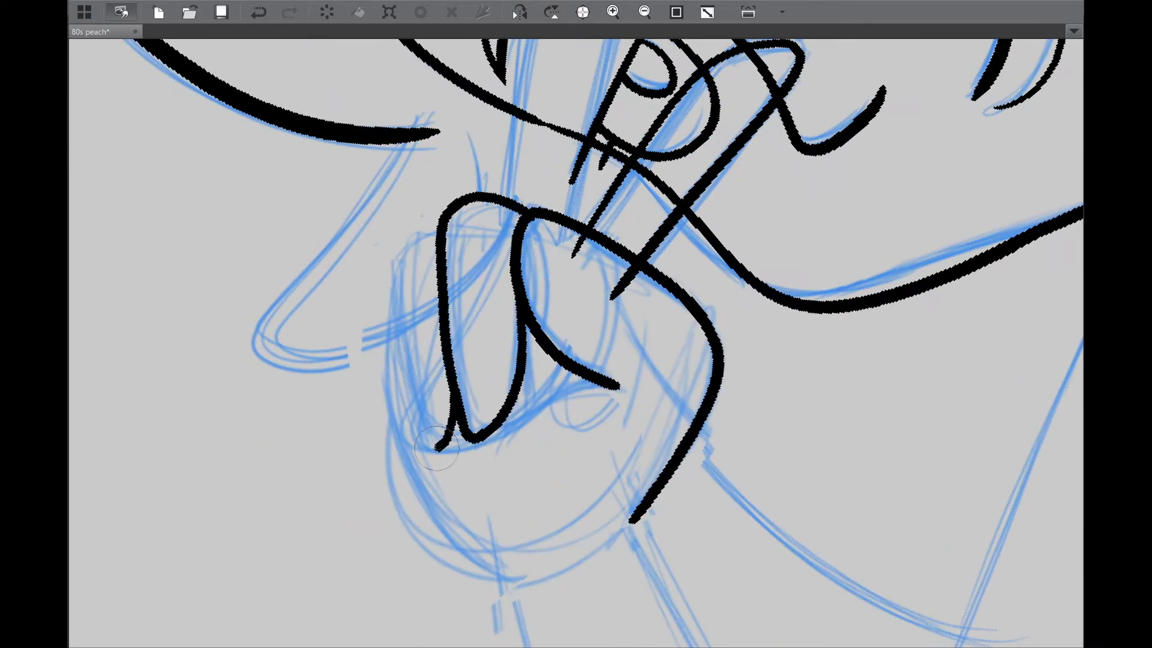
{"action": "left_click_drag", "start_coordinate": [585, 252], "coordinate": [507, 480]}
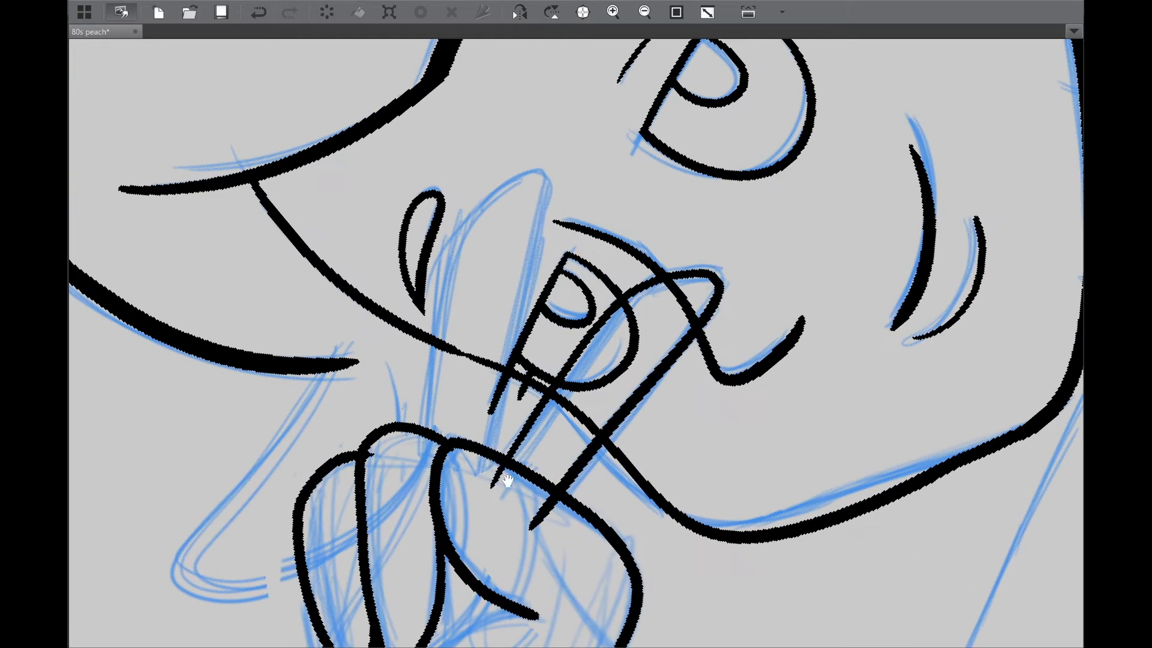
Step: Ink the upper peace-sign finger, the outer palm edge and the crease below the folded fingers
{"action": "left_click_drag", "start_coordinate": [430, 454], "coordinate": [558, 444]}
{"action": "left_click_drag", "start_coordinate": [540, 420], "coordinate": [549, 84]}
{"action": "left_click_drag", "start_coordinate": [329, 294], "coordinate": [483, 461]}
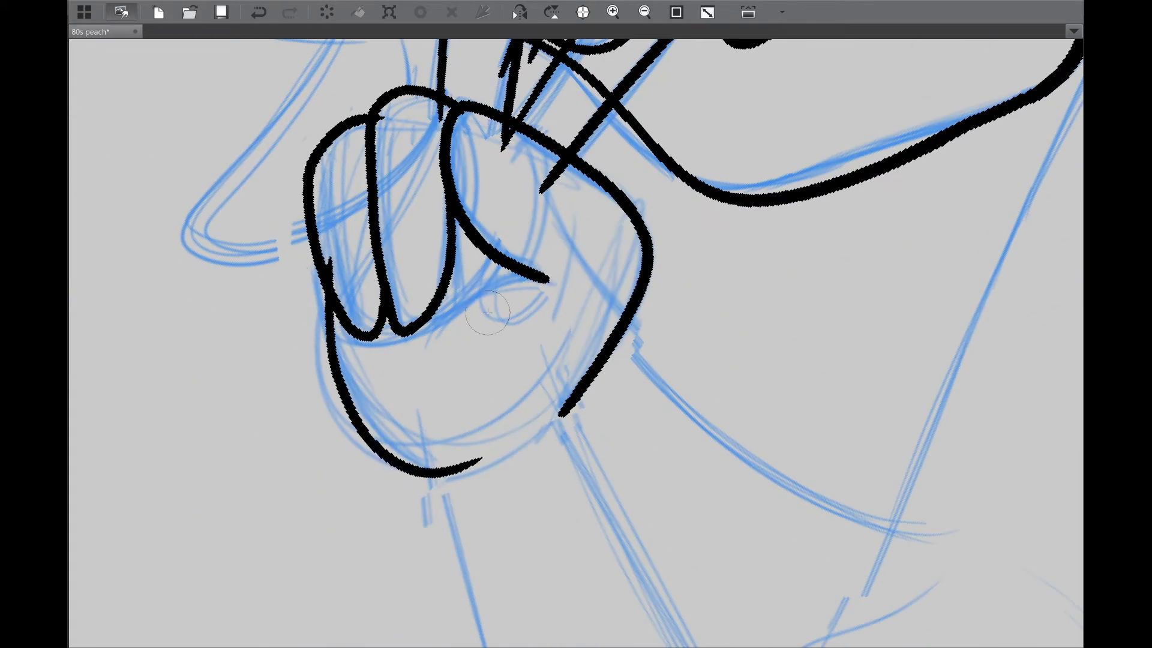
{"action": "scroll", "coordinate": [528, 414], "scroll_direction": "up", "scroll_amount": 4}
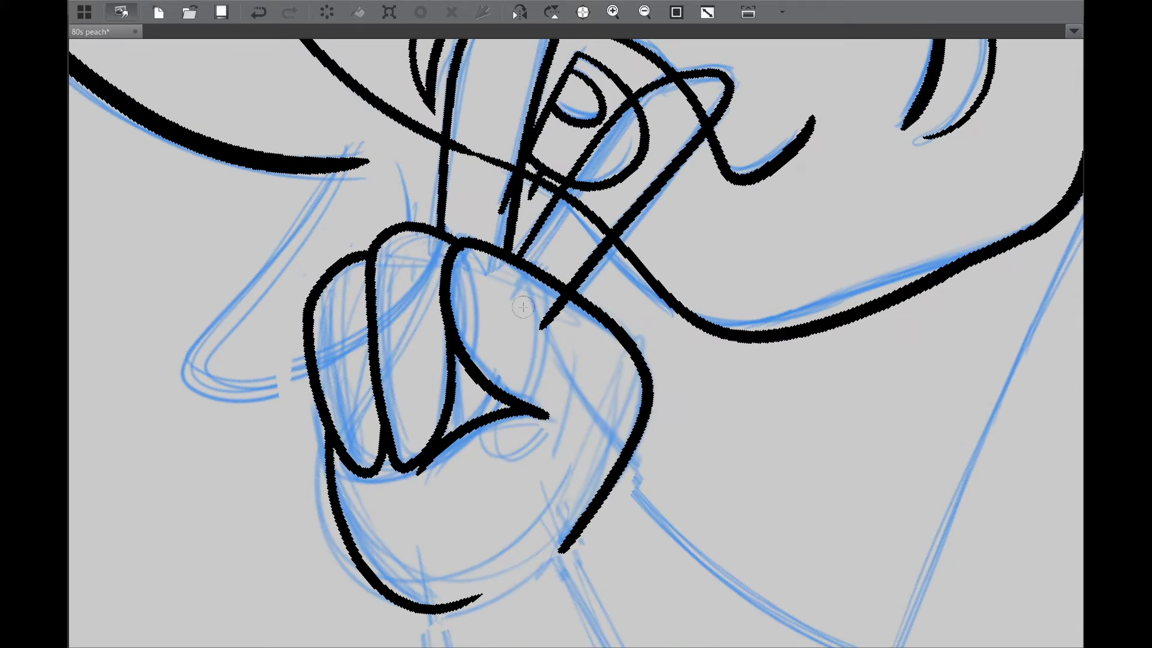
Step: Erase the face and eye lines on Layer 5 that cross the extended fingers, using the vector hard eraser
{"action": "scroll", "coordinate": [522, 307], "scroll_direction": "down", "scroll_amount": 5}
{"action": "key", "text": "Tab"}
{"action": "scroll", "coordinate": [444, 212], "scroll_direction": "up", "scroll_amount": 5}
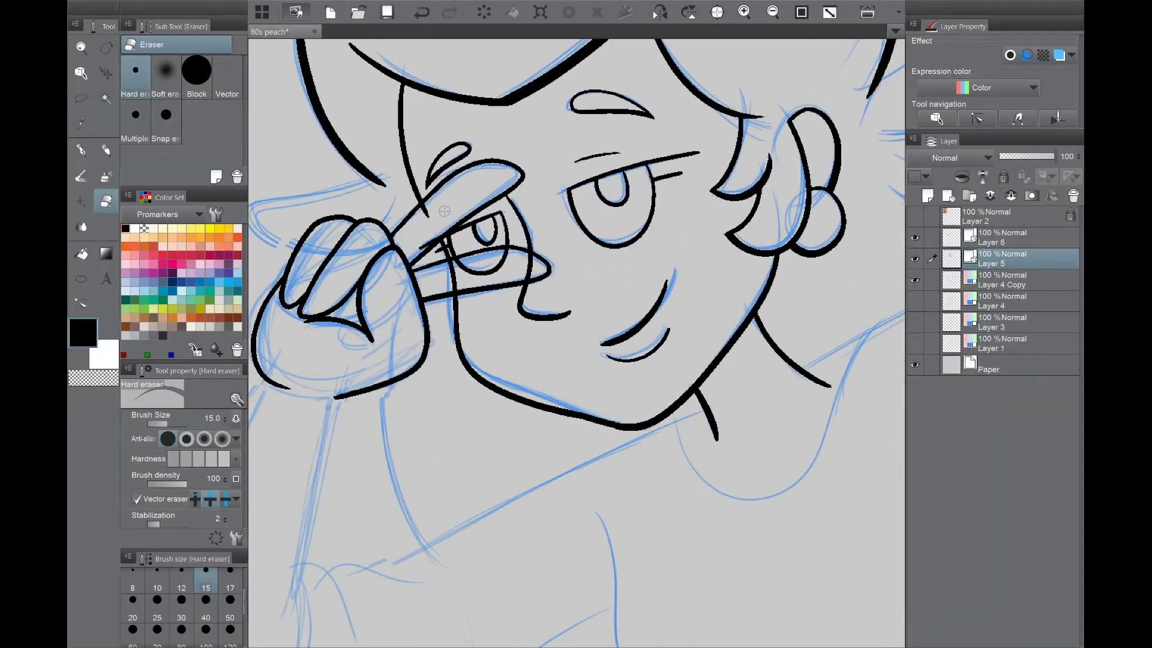
{"action": "scroll", "coordinate": [454, 282], "scroll_direction": "up", "scroll_amount": 2}
{"action": "key", "text": "p"}
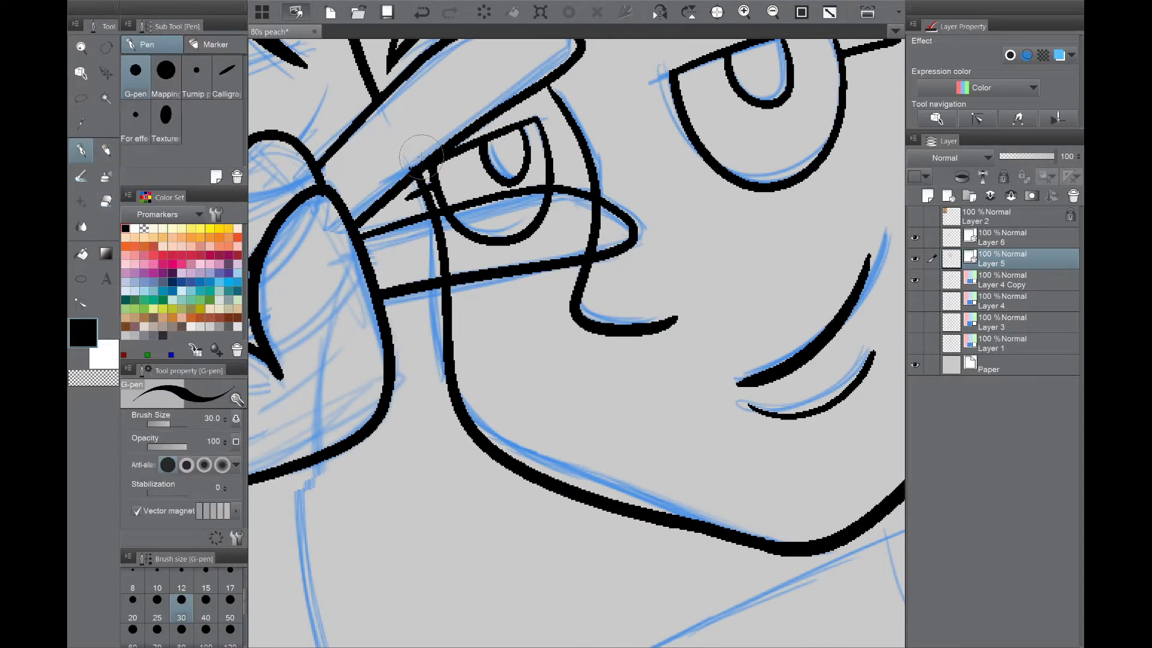
{"action": "key", "text": "e"}
{"action": "scroll", "coordinate": [451, 249], "scroll_direction": "down", "scroll_amount": 4}
Step: Check the linework with the sketch hidden, show the sketch again, and merge the inked hand into Layer 5
{"action": "left_click", "coordinate": [915, 280]}
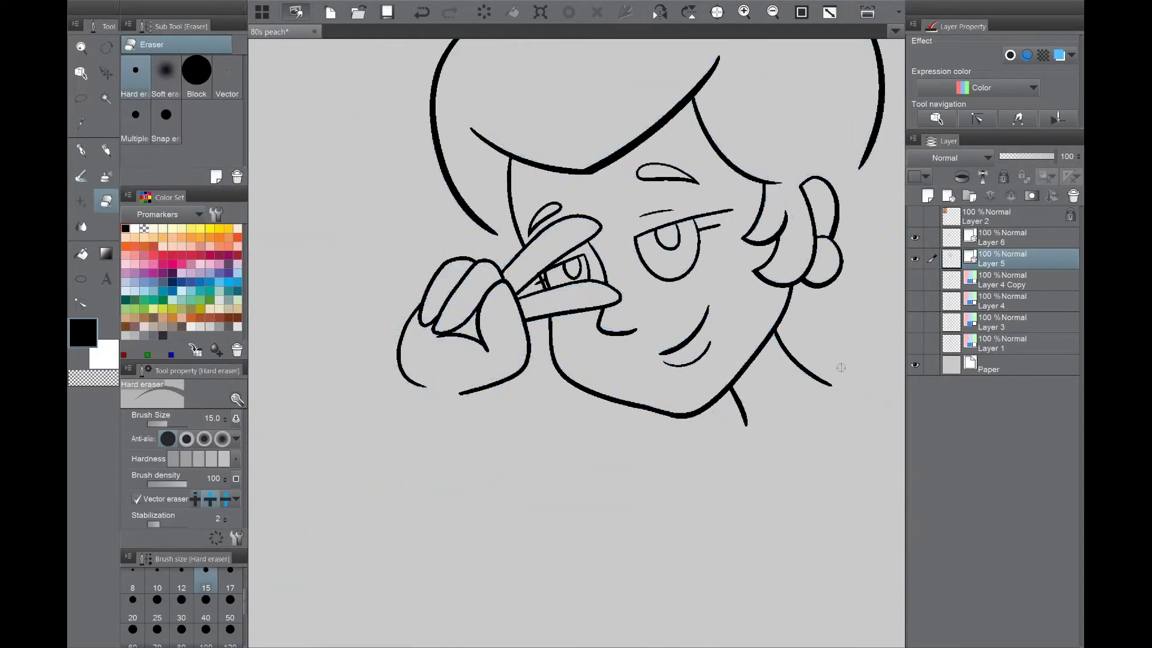
{"action": "key", "text": "ctrl+z"}
{"action": "key", "text": "ctrl+z"}
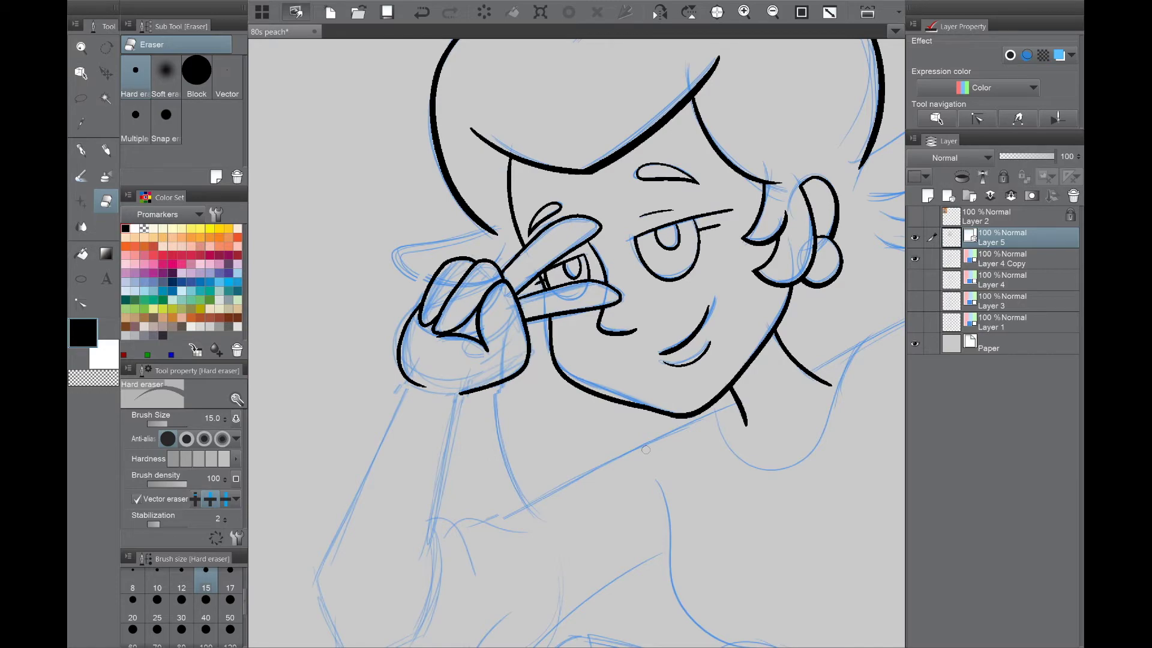
Step: Ink the hair flip behind the raised hand on Layer 5 with the G-pen
{"action": "key", "text": "p"}
{"action": "scroll", "coordinate": [694, 493], "scroll_direction": "up", "scroll_amount": 6}
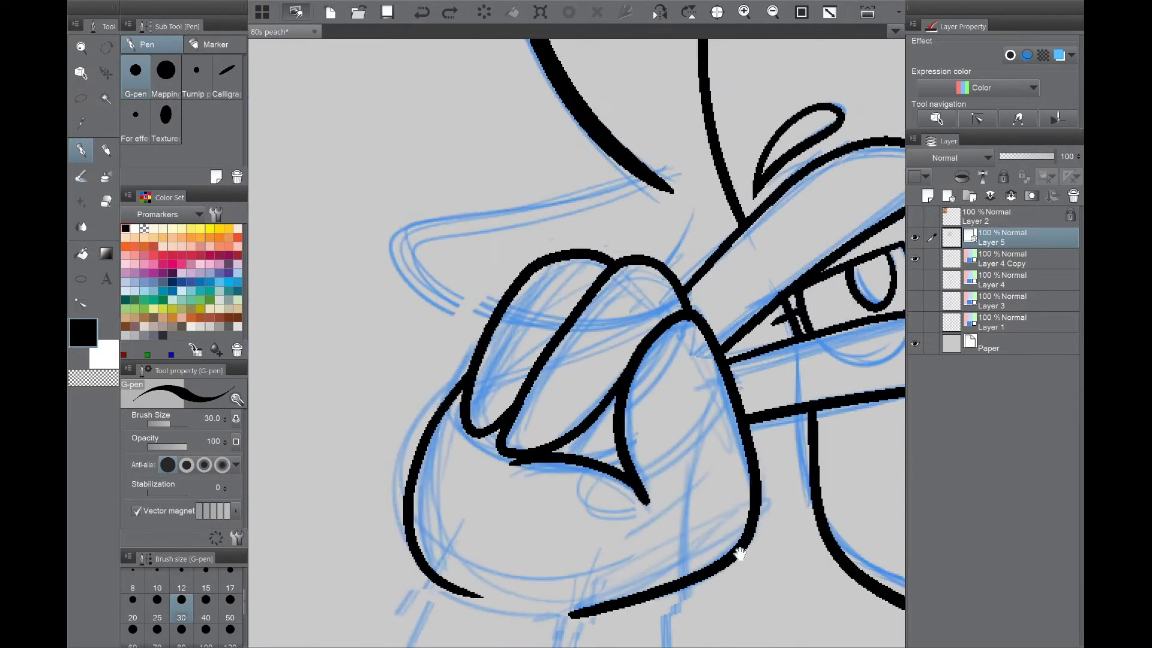
{"action": "key", "text": "e"}
{"action": "scroll", "coordinate": [588, 341], "scroll_direction": "down", "scroll_amount": 5}
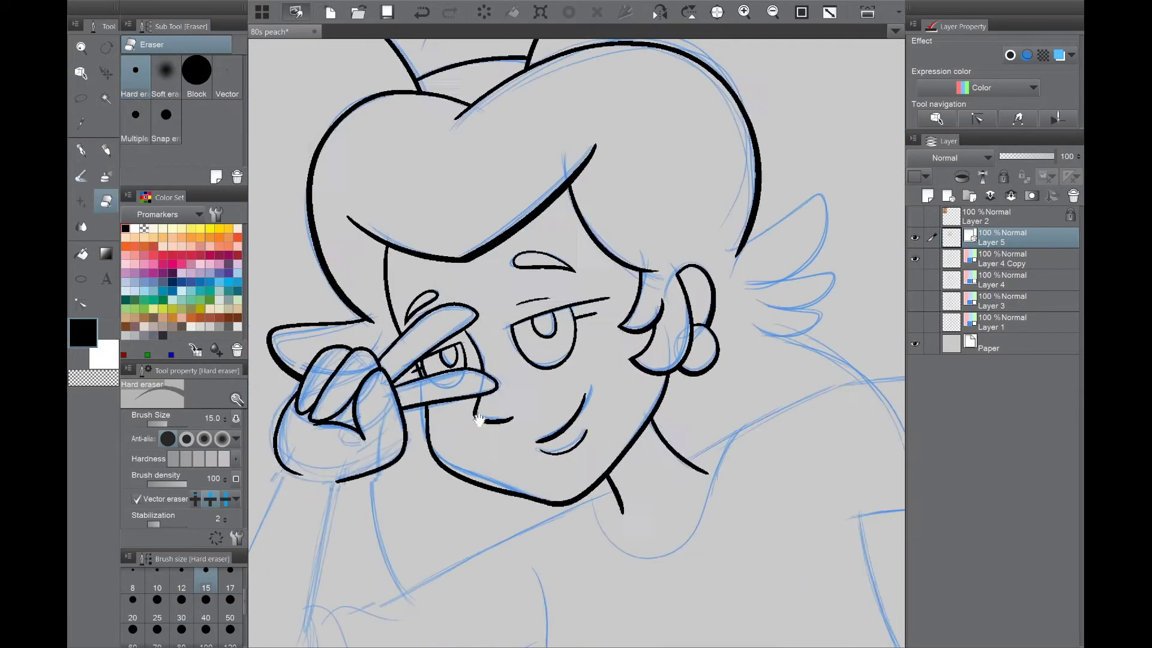
Step: Ink the large upper hair flip at the back of the head, joining it to the hair outline
{"action": "scroll", "coordinate": [556, 411], "scroll_direction": "up", "scroll_amount": 6}
{"action": "key", "text": "p"}
{"action": "left_click_drag", "start_coordinate": [627, 161], "coordinate": [396, 312]}
{"action": "left_click_drag", "start_coordinate": [654, 375], "coordinate": [456, 396]}
{"action": "left_click_drag", "start_coordinate": [618, 168], "coordinate": [398, 391]}
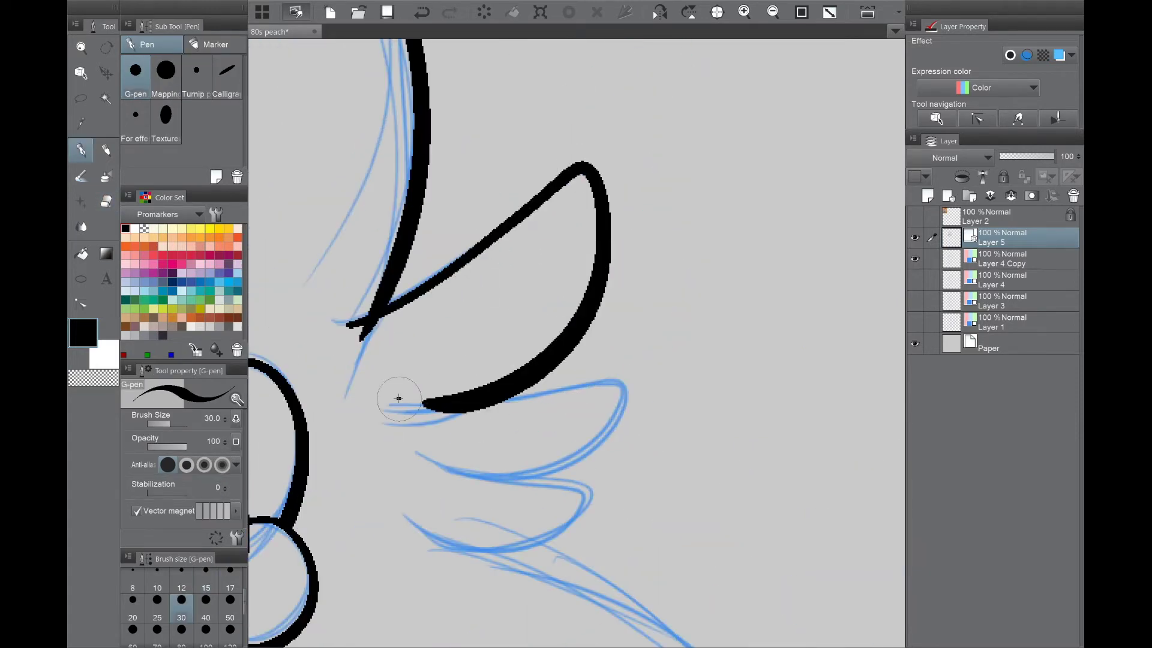
Step: Ink the two smaller hair flips beneath the large one and erase the overshooting line ends
{"action": "mouse_move", "coordinate": [711, 491]}
{"action": "left_mouse_down"}
{"action": "mouse_move", "coordinate": [736, 290]}
{"action": "mouse_move", "coordinate": [699, 379]}
{"action": "left_mouse_up"}
{"action": "left_click_drag", "start_coordinate": [450, 410], "coordinate": [600, 390]}
{"action": "key", "text": "ctrl+z"}
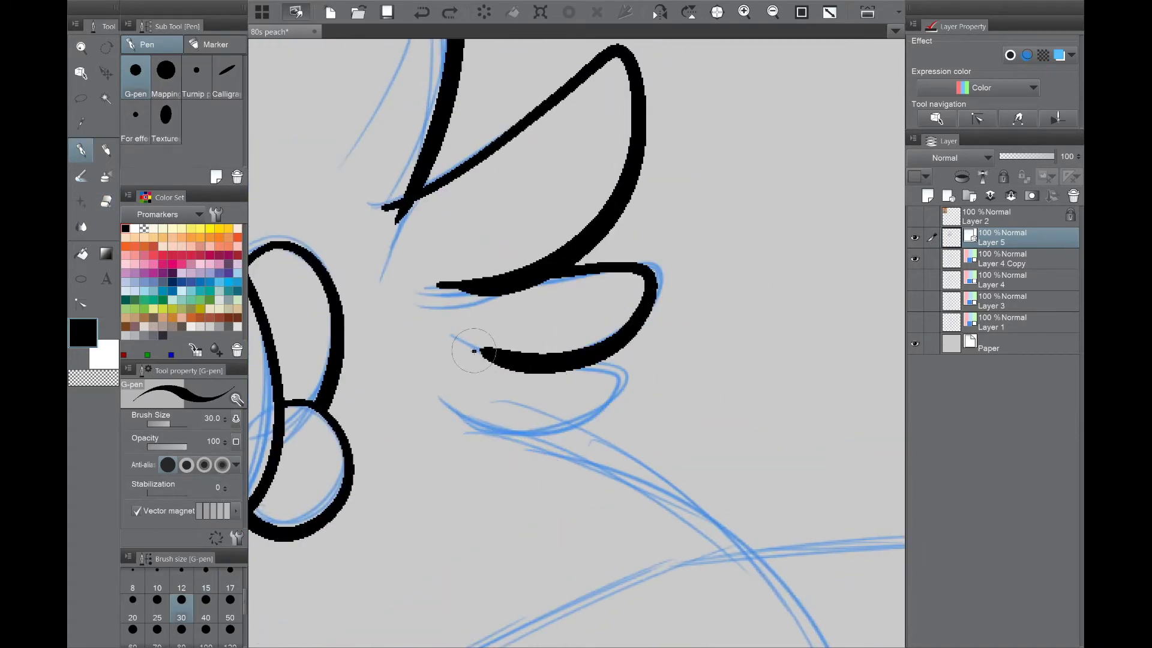
{"action": "left_click_drag", "start_coordinate": [447, 412], "coordinate": [579, 383]}
{"action": "key", "text": "ctrl+z"}
{"action": "left_click_drag", "start_coordinate": [471, 346], "coordinate": [442, 401]}
{"action": "key", "text": "e"}
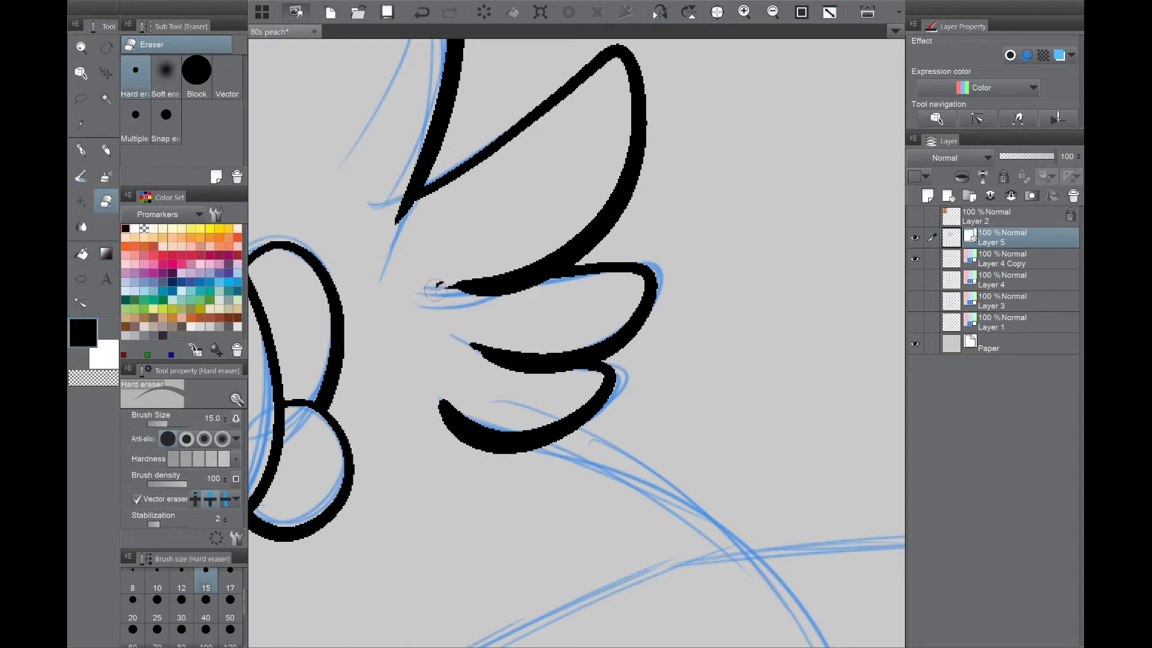
{"action": "scroll", "coordinate": [606, 481], "scroll_direction": "down", "scroll_amount": 5}
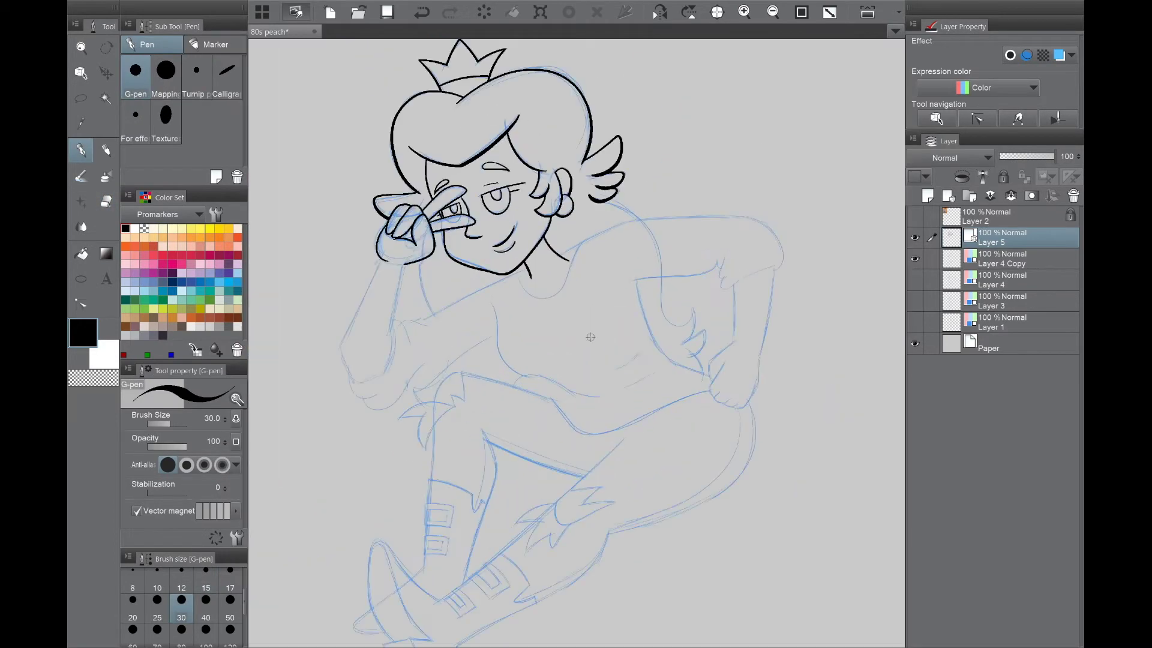
Step: Ink both sides of the raised forearm from the wrist down and join them with a rounded elbow curve
{"action": "key", "text": "Tab"}
{"action": "scroll", "coordinate": [514, 386], "scroll_direction": "up", "scroll_amount": 5}
{"action": "left_click_drag", "start_coordinate": [555, 144], "coordinate": [507, 390]}
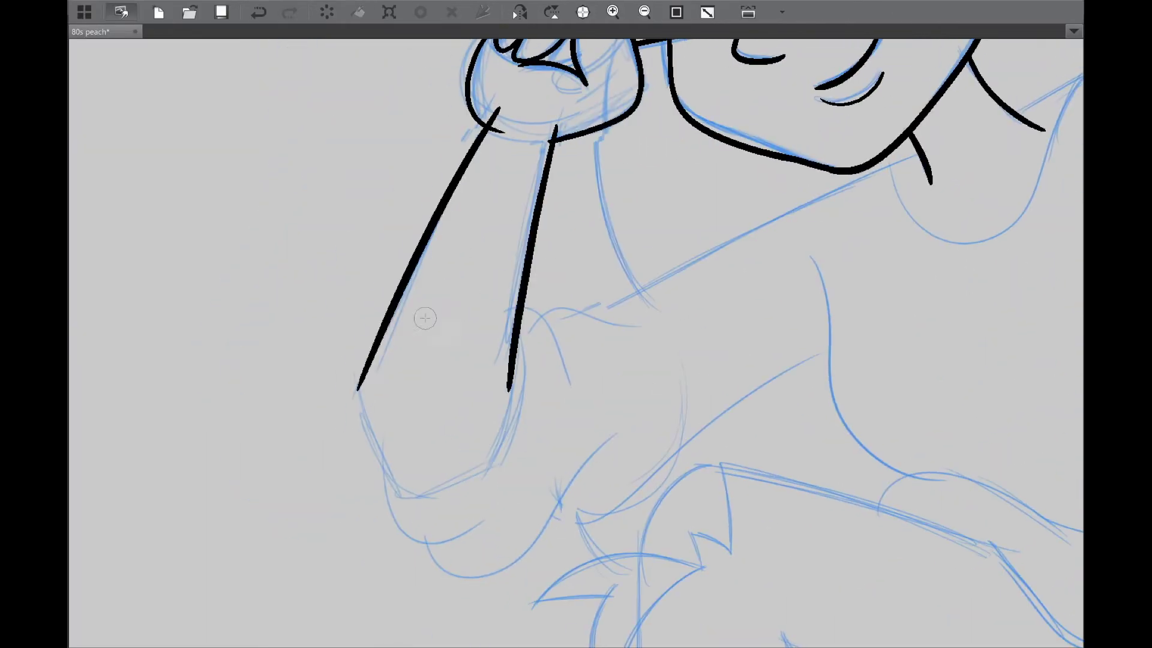
{"action": "left_click_drag", "start_coordinate": [353, 390], "coordinate": [378, 462]}
{"action": "scroll", "coordinate": [425, 317], "scroll_direction": "up", "scroll_amount": 3}
{"action": "left_click_drag", "start_coordinate": [509, 381], "coordinate": [435, 484]}
{"action": "mouse_move", "coordinate": [553, 465]}
{"action": "left_mouse_down"}
{"action": "mouse_move", "coordinate": [483, 504]}
{"action": "mouse_move", "coordinate": [517, 484]}
{"action": "mouse_move", "coordinate": [343, 374]}
{"action": "mouse_move", "coordinate": [337, 284]}
{"action": "left_mouse_up"}
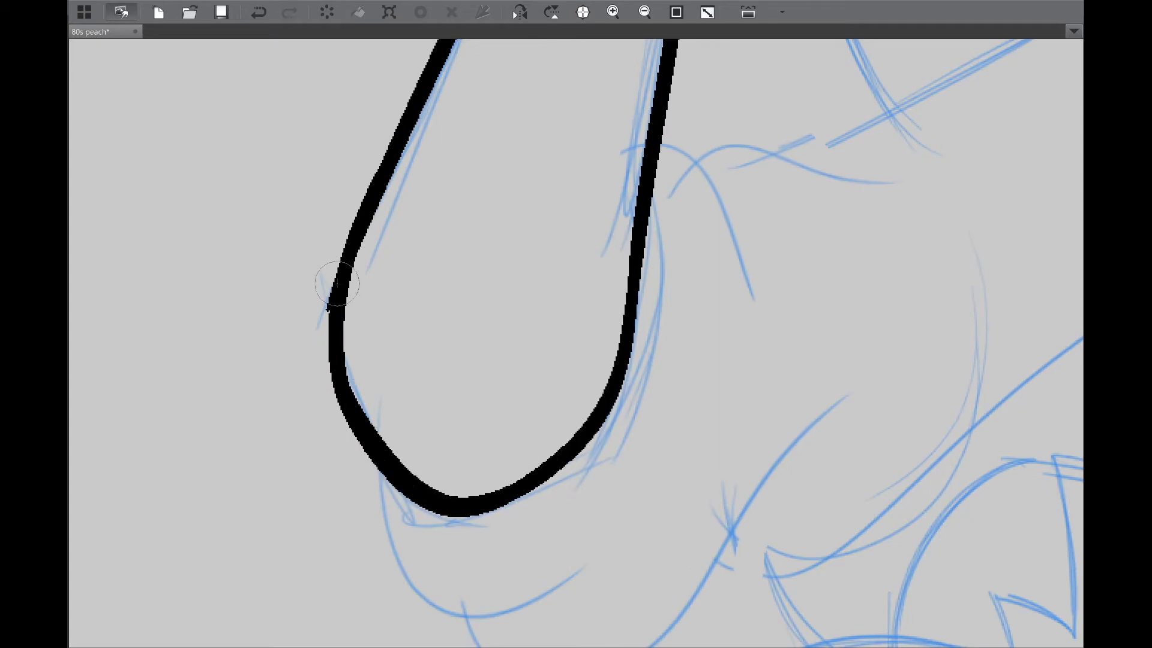
Step: Ink the sleeve folds beside the raised forearm and the upper-arm line running from them up to the neck
{"action": "left_click_drag", "start_coordinate": [463, 414], "coordinate": [674, 406]}
{"action": "scroll", "coordinate": [664, 343], "scroll_direction": "down", "scroll_amount": 3}
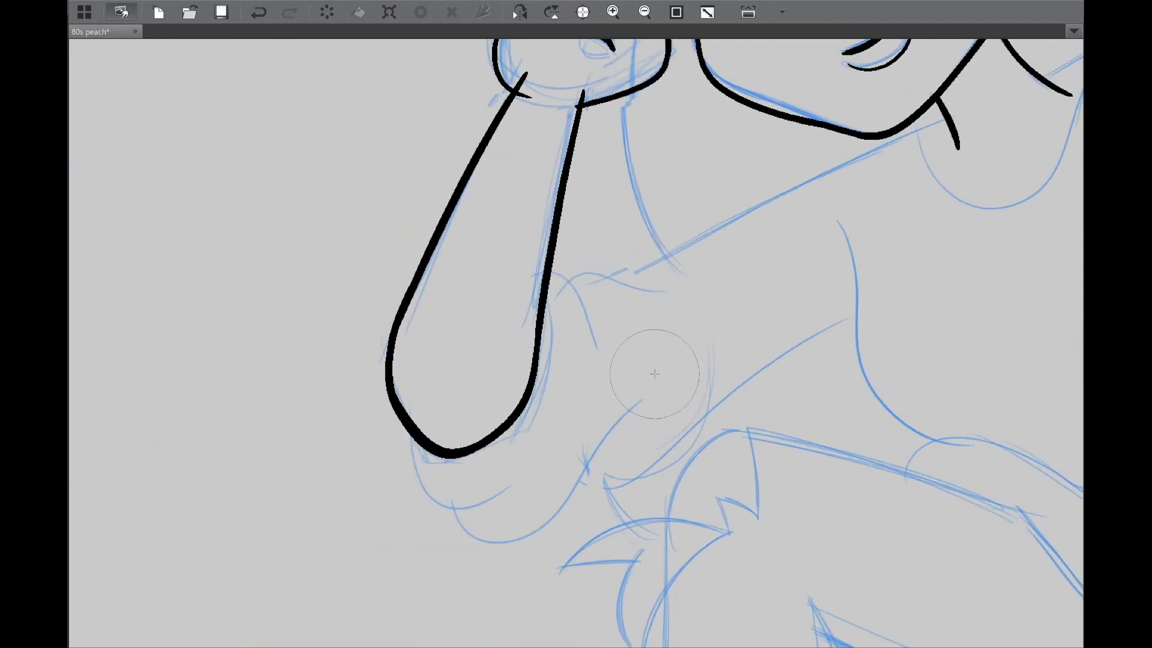
{"action": "left_click_drag", "start_coordinate": [527, 276], "coordinate": [555, 267]}
{"action": "left_click_drag", "start_coordinate": [670, 293], "coordinate": [556, 353]}
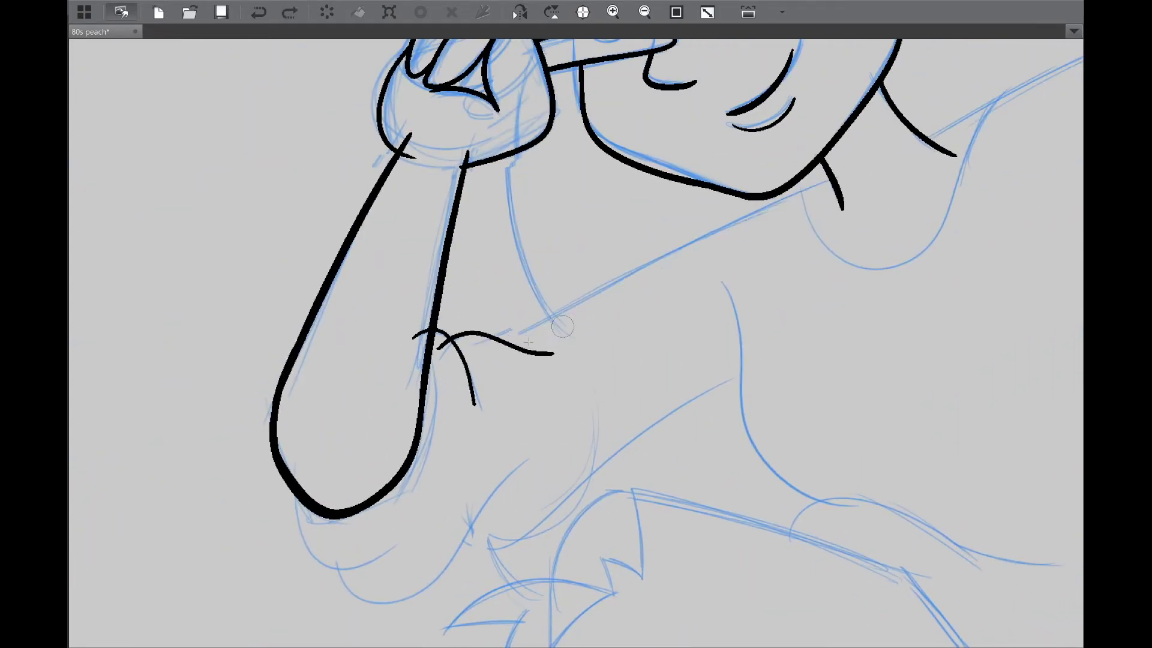
{"action": "left_click_drag", "start_coordinate": [480, 343], "coordinate": [849, 177]}
{"action": "left_click_drag", "start_coordinate": [650, 362], "coordinate": [719, 188]}
Step: Ink the two sleeve folds hanging below the raised elbow and the sleeve's lower edge toward the torso
{"action": "left_click_drag", "start_coordinate": [359, 280], "coordinate": [480, 375]}
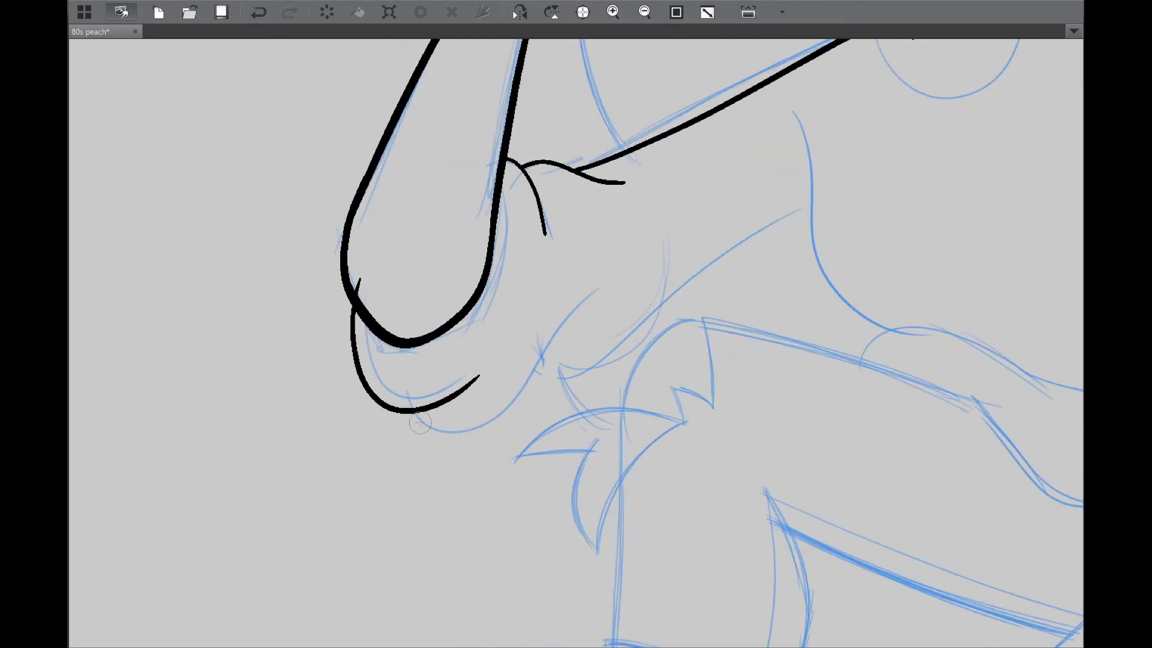
{"action": "left_click_drag", "start_coordinate": [397, 390], "coordinate": [612, 294]}
{"action": "left_click_drag", "start_coordinate": [534, 357], "coordinate": [846, 196]}
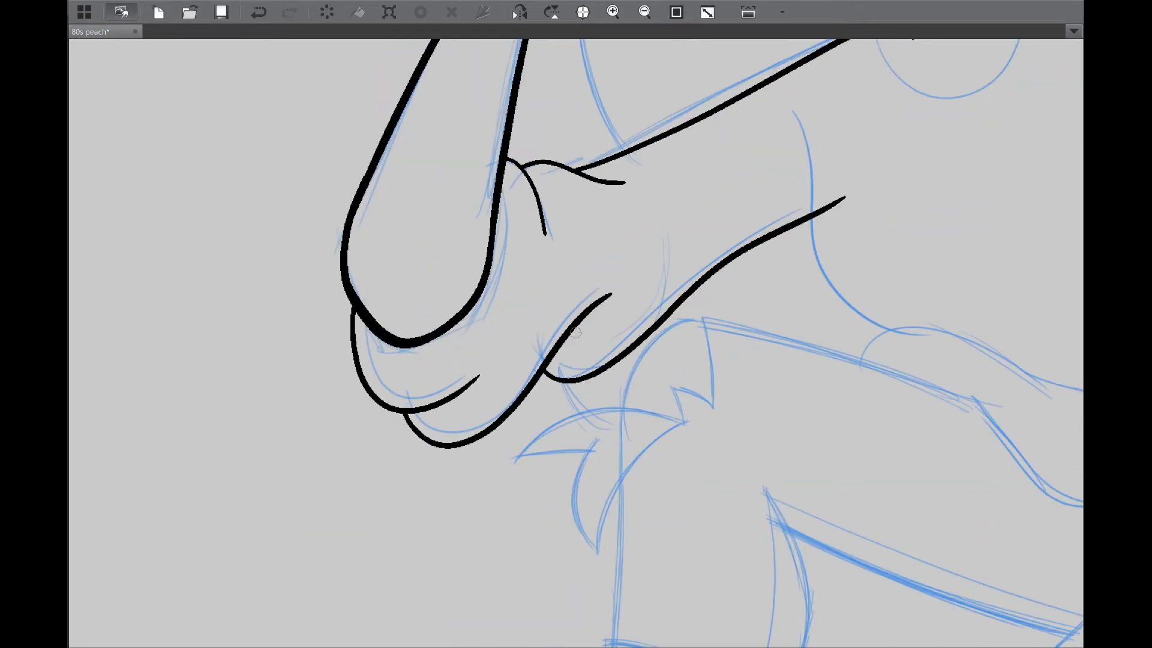
{"action": "mouse_move", "coordinate": [575, 331]}
{"action": "left_mouse_down"}
{"action": "mouse_move", "coordinate": [713, 374]}
{"action": "mouse_move", "coordinate": [618, 478]}
{"action": "mouse_move", "coordinate": [462, 463]}
{"action": "left_mouse_up"}
{"action": "key", "text": "ctrl+z"}
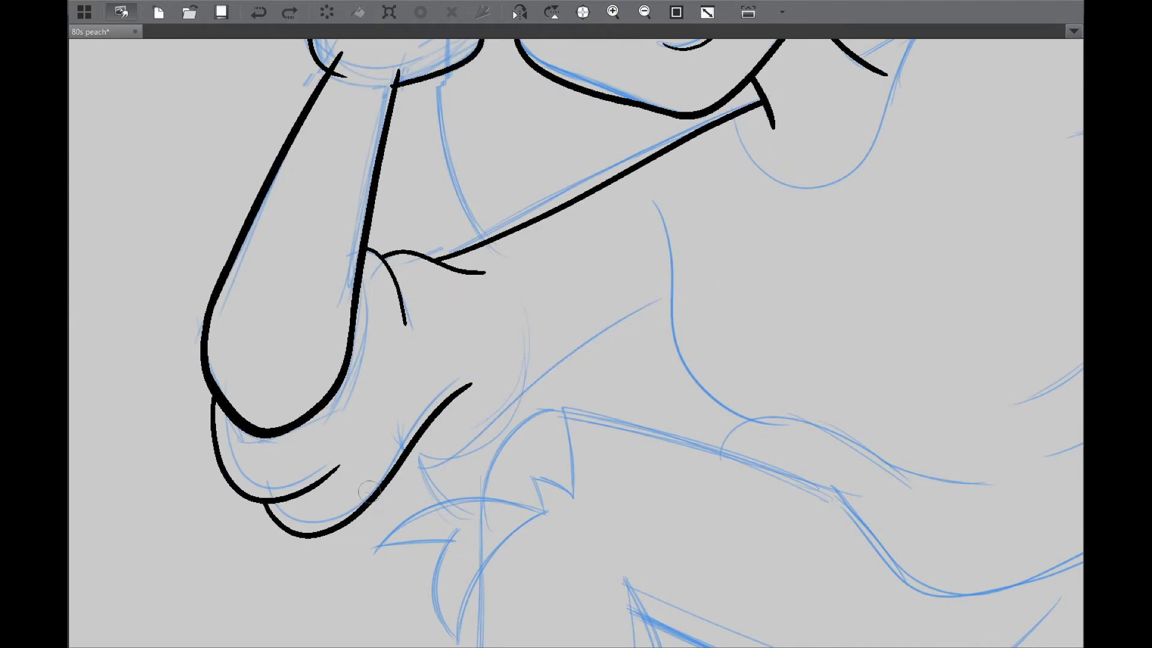
{"action": "left_click_drag", "start_coordinate": [354, 483], "coordinate": [717, 284]}
{"action": "scroll", "coordinate": [580, 444], "scroll_direction": "down", "scroll_amount": 3}
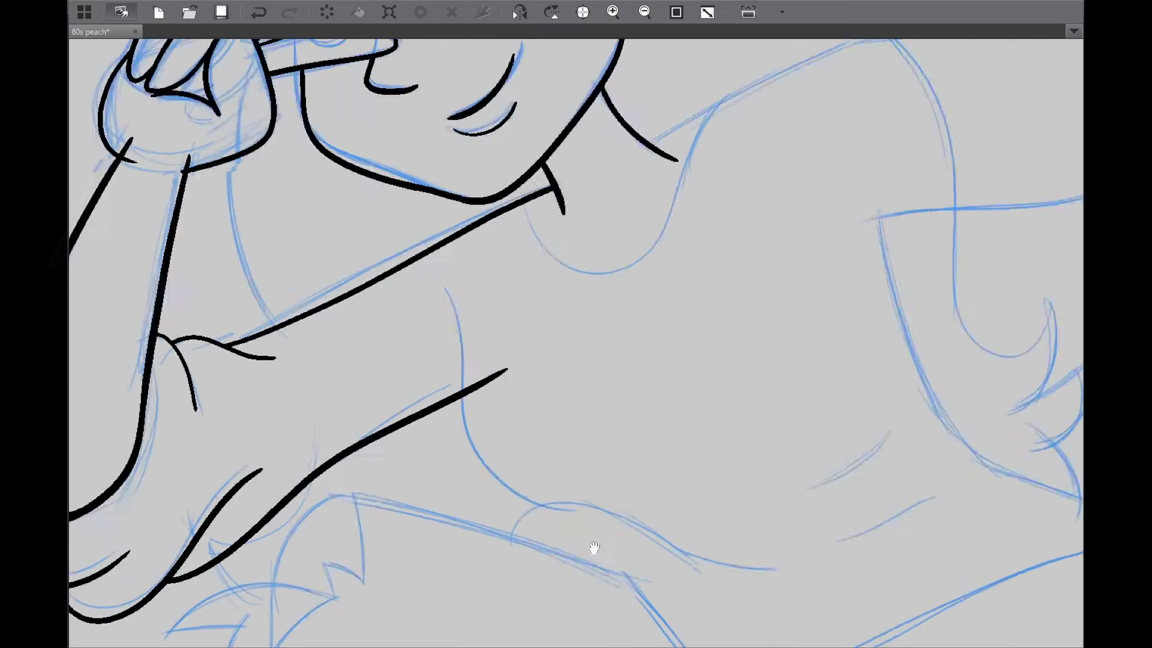
Step: Ink the top contour of the other shoulder and sleeve, from the neck around to the cuff
{"action": "mouse_move", "coordinate": [592, 548]}
{"action": "left_mouse_down"}
{"action": "mouse_move", "coordinate": [577, 424]}
{"action": "mouse_move", "coordinate": [640, 380]}
{"action": "left_mouse_up"}
{"action": "left_click_drag", "start_coordinate": [336, 287], "coordinate": [705, 171]}
{"action": "key", "text": "h"}
{"action": "left_click_drag", "start_coordinate": [625, 347], "coordinate": [804, 354]}
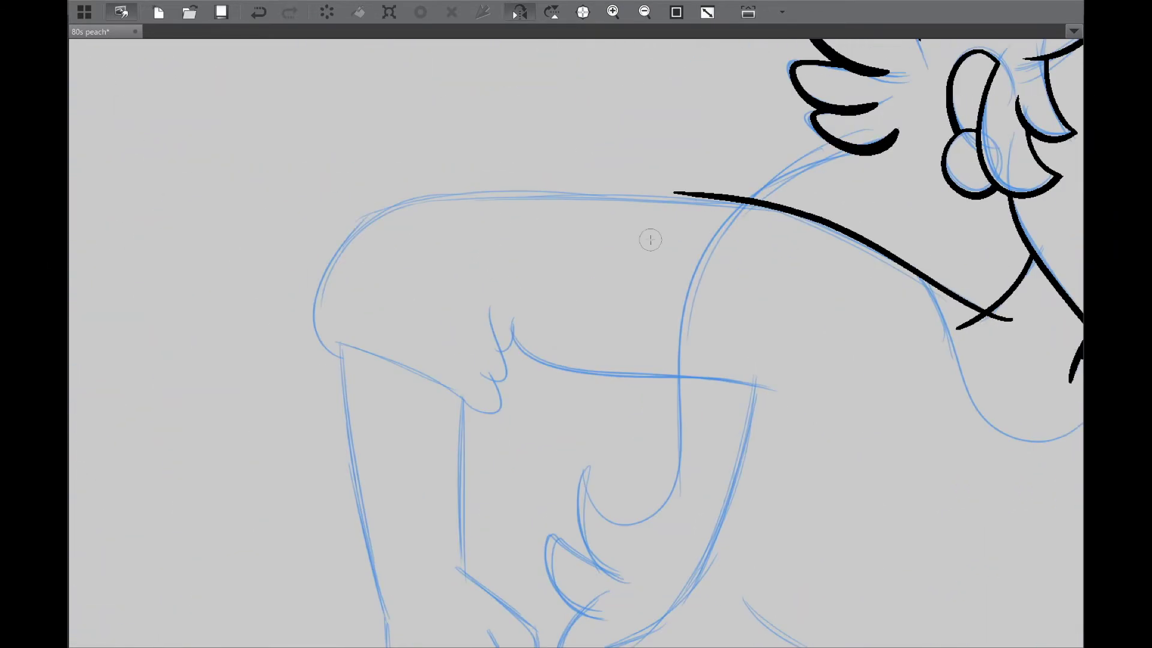
{"action": "mouse_move", "coordinate": [696, 190]}
{"action": "left_mouse_down"}
{"action": "mouse_move", "coordinate": [343, 301]}
{"action": "mouse_move", "coordinate": [343, 329]}
{"action": "left_mouse_up"}
{"action": "key", "text": "h"}
Step: Ink the cuff edge and its small folds, plus the sleeve's underside back toward the torso
{"action": "mouse_move", "coordinate": [852, 293]}
{"action": "left_mouse_down"}
{"action": "mouse_move", "coordinate": [678, 378]}
{"action": "mouse_move", "coordinate": [672, 279]}
{"action": "left_mouse_up"}
{"action": "left_click_drag", "start_coordinate": [675, 345], "coordinate": [701, 324]}
{"action": "left_click_drag", "start_coordinate": [683, 262], "coordinate": [666, 336]}
{"action": "mouse_move", "coordinate": [656, 322]}
{"action": "left_mouse_down"}
{"action": "mouse_move", "coordinate": [412, 348]}
{"action": "mouse_move", "coordinate": [501, 333]}
{"action": "left_mouse_up"}
{"action": "key", "text": "ctrl+z"}
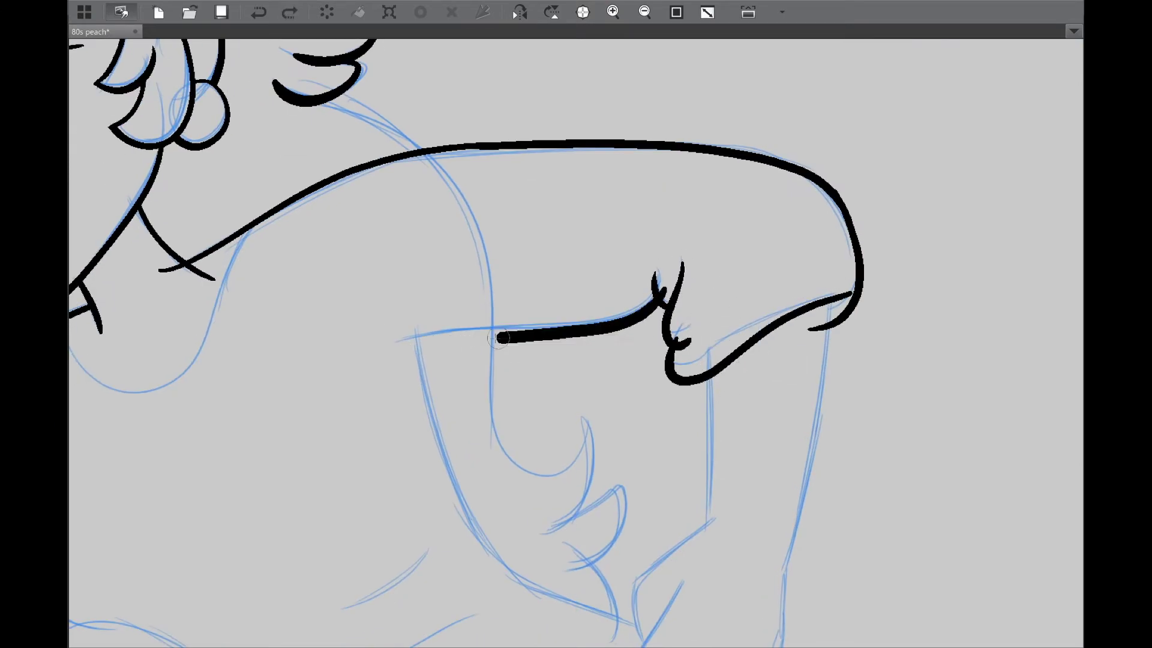
{"action": "key", "text": "ctrl+z"}
{"action": "left_click_drag", "start_coordinate": [657, 297], "coordinate": [396, 355]}
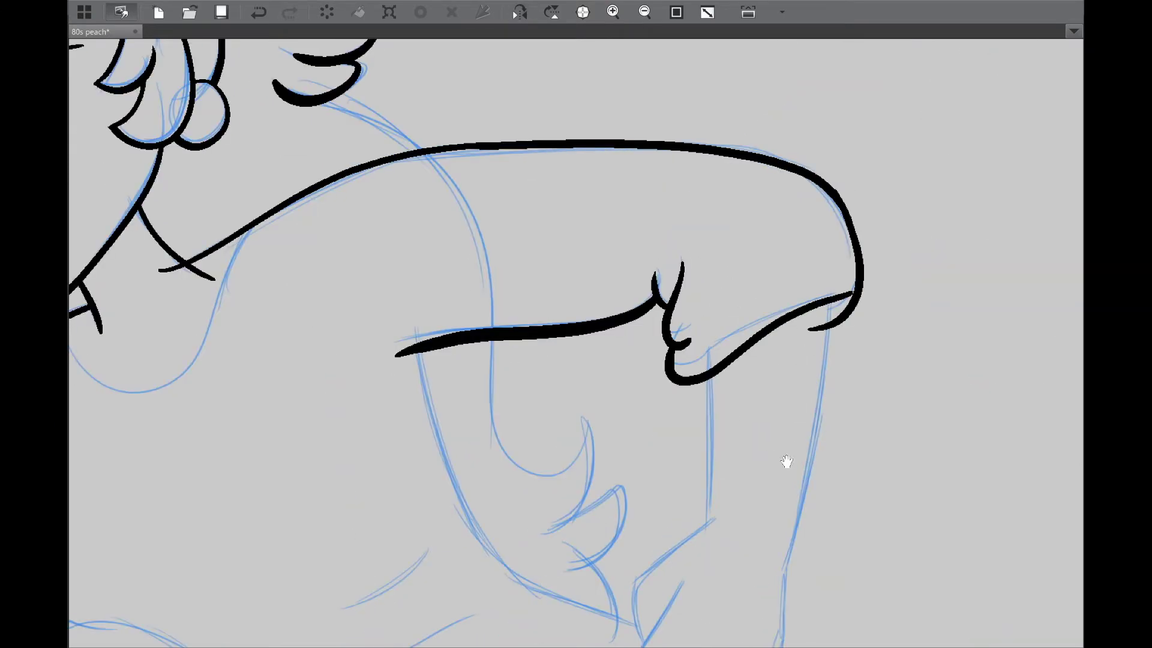
Step: Ink both edges of the straight forearm from the cuff down toward the hand on the hip
{"action": "left_click_drag", "start_coordinate": [784, 463], "coordinate": [679, 404]}
{"action": "left_click_drag", "start_coordinate": [605, 300], "coordinate": [598, 489]}
{"action": "left_click_drag", "start_coordinate": [729, 228], "coordinate": [655, 564]}
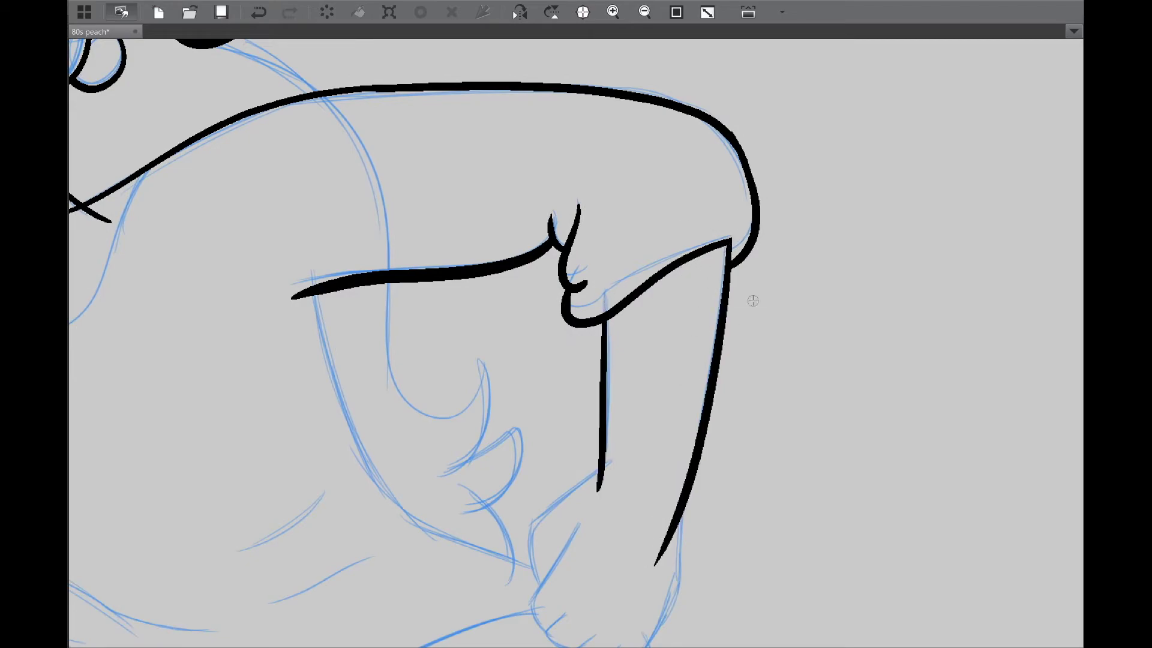
{"action": "key", "text": "ctrl+z"}
{"action": "left_click_drag", "start_coordinate": [741, 246], "coordinate": [757, 217]}
Step: Ink the shirt's rounded neckline between the two shoulder lines
{"action": "scroll", "coordinate": [750, 218], "scroll_direction": "up", "scroll_amount": 6}
{"action": "scroll", "coordinate": [744, 198], "scroll_direction": "down", "scroll_amount": 10}
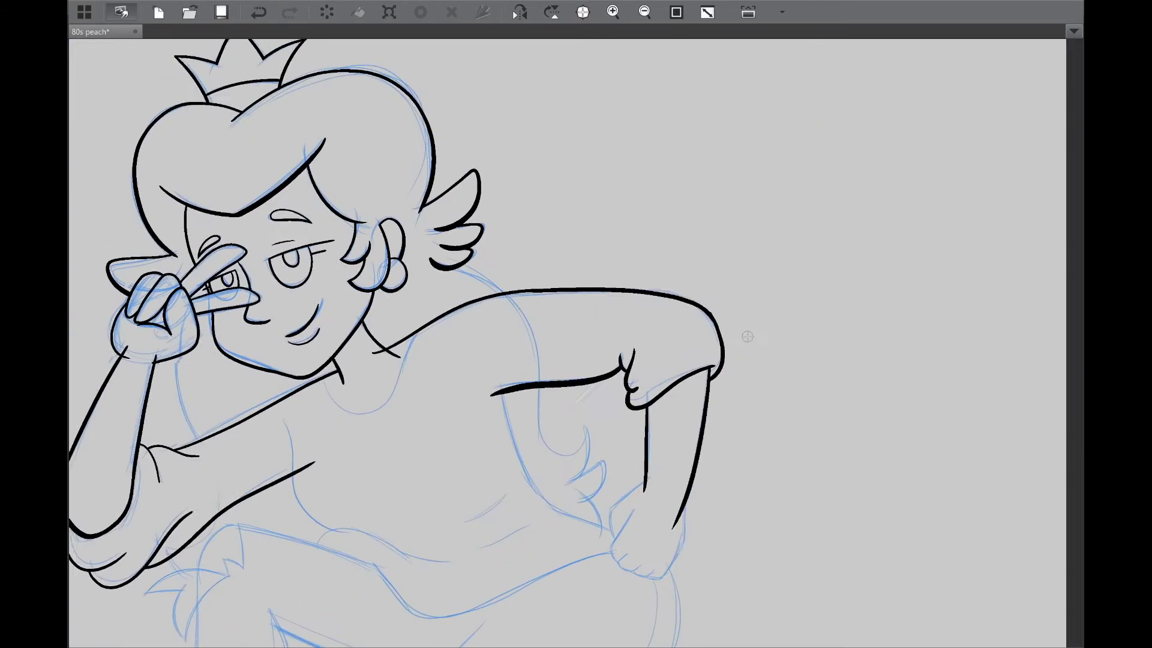
{"action": "scroll", "coordinate": [489, 283], "scroll_direction": "up", "scroll_amount": 6}
{"action": "scroll", "coordinate": [723, 492], "scroll_direction": "down", "scroll_amount": 6}
{"action": "scroll", "coordinate": [547, 340], "scroll_direction": "up", "scroll_amount": 4}
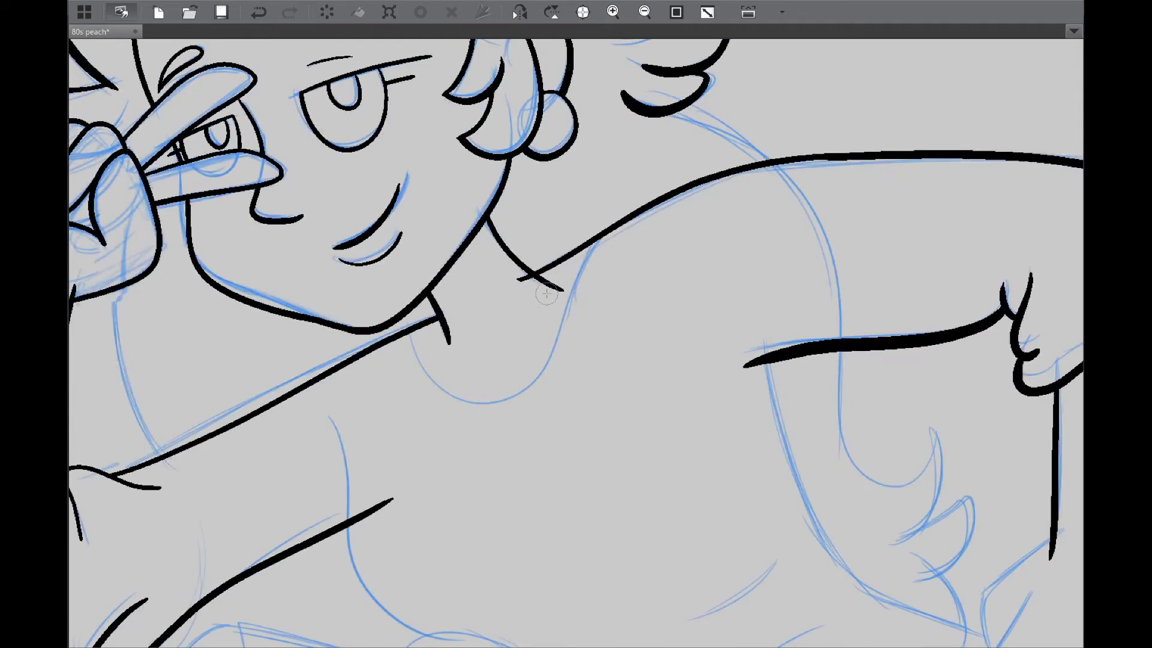
{"action": "scroll", "coordinate": [501, 414], "scroll_direction": "down", "scroll_amount": 5}
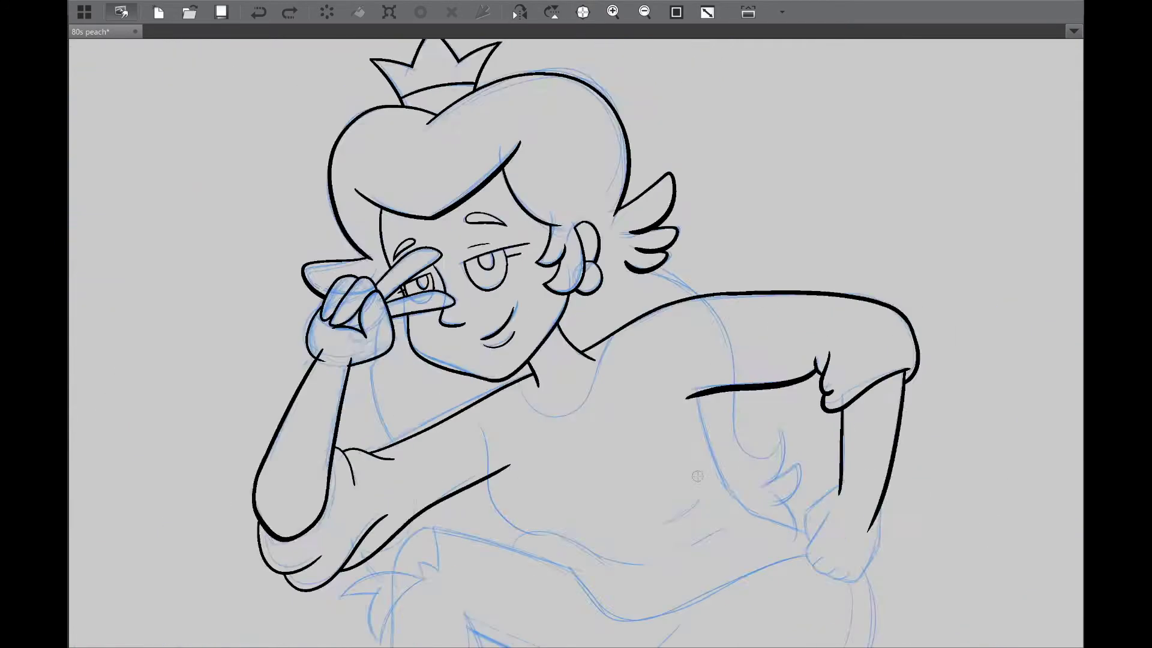
{"action": "scroll", "coordinate": [501, 414], "scroll_direction": "up", "scroll_amount": 5}
{"action": "left_click_drag", "start_coordinate": [573, 210], "coordinate": [364, 315]}
{"action": "key", "text": "ctrl+z"}
{"action": "key", "text": "ctrl+y"}
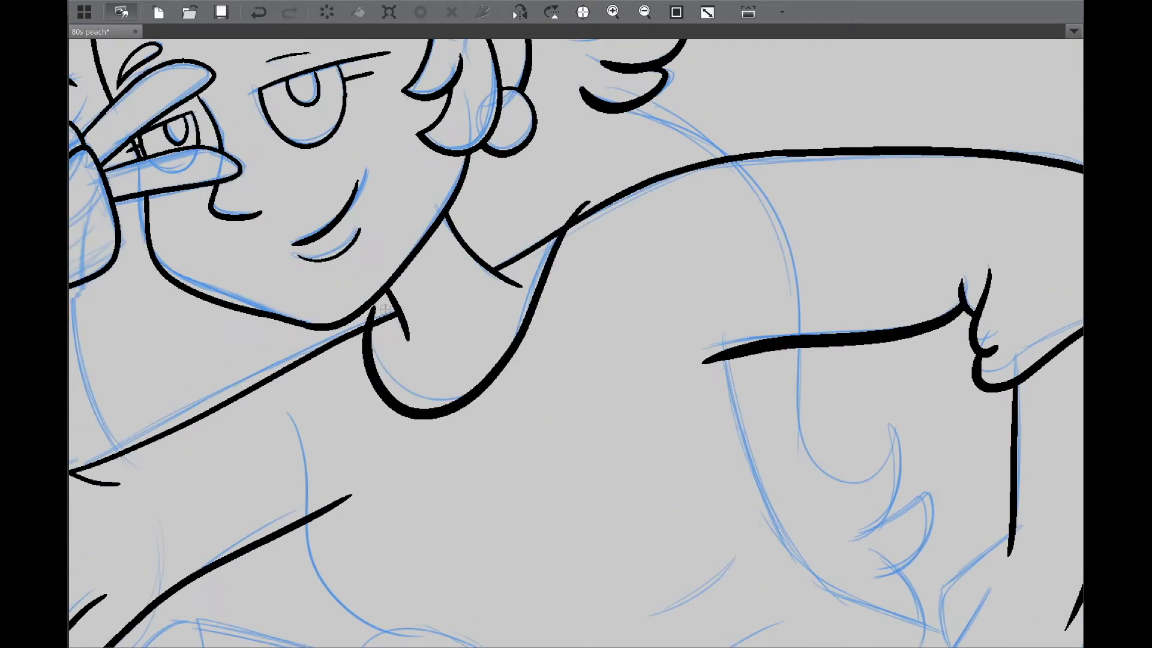
Step: Ink the curled fingers and knuckles of the fist resting on the hip
{"action": "scroll", "coordinate": [553, 309], "scroll_direction": "down", "scroll_amount": 4}
{"action": "scroll", "coordinate": [673, 433], "scroll_direction": "down", "scroll_amount": 2}
{"action": "scroll", "coordinate": [699, 417], "scroll_direction": "up", "scroll_amount": 5}
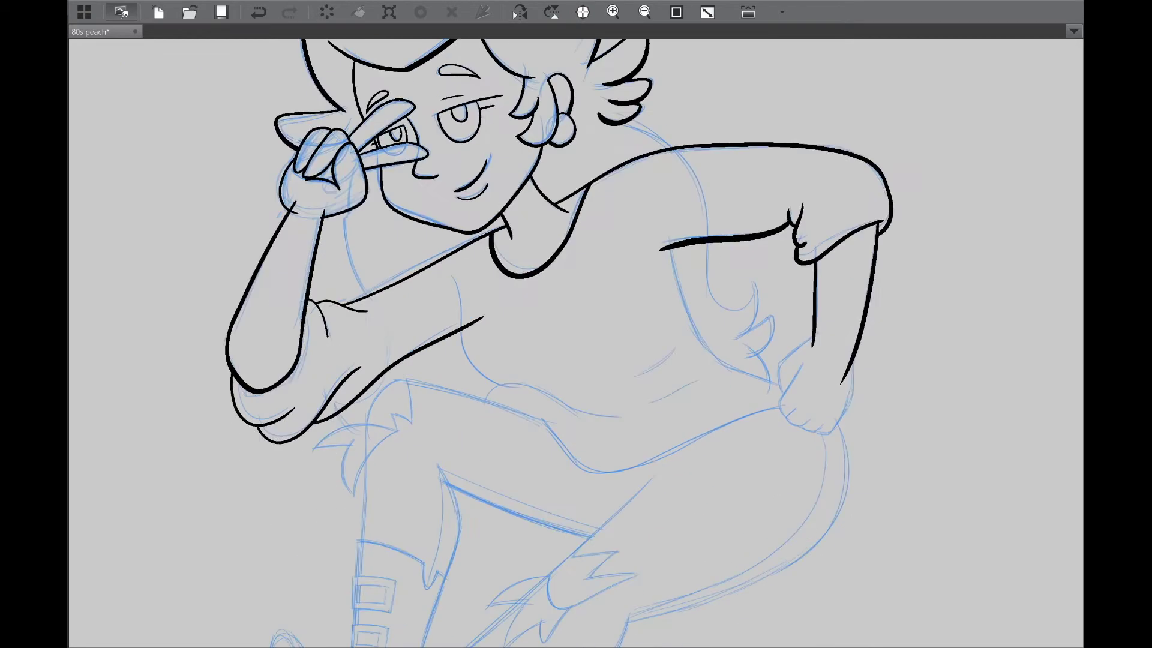
{"action": "left_click_drag", "start_coordinate": [626, 193], "coordinate": [567, 369]}
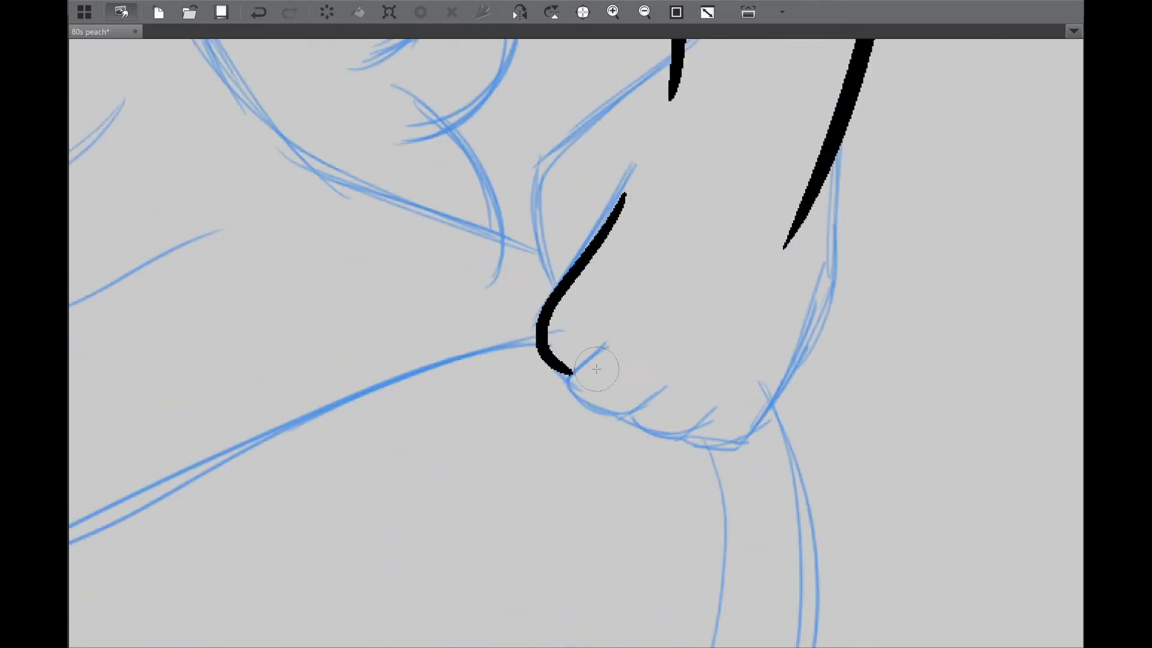
{"action": "left_click_drag", "start_coordinate": [617, 333], "coordinate": [670, 377]}
{"action": "left_click_drag", "start_coordinate": [808, 160], "coordinate": [750, 441]}
{"action": "key", "text": "ctrl+z"}
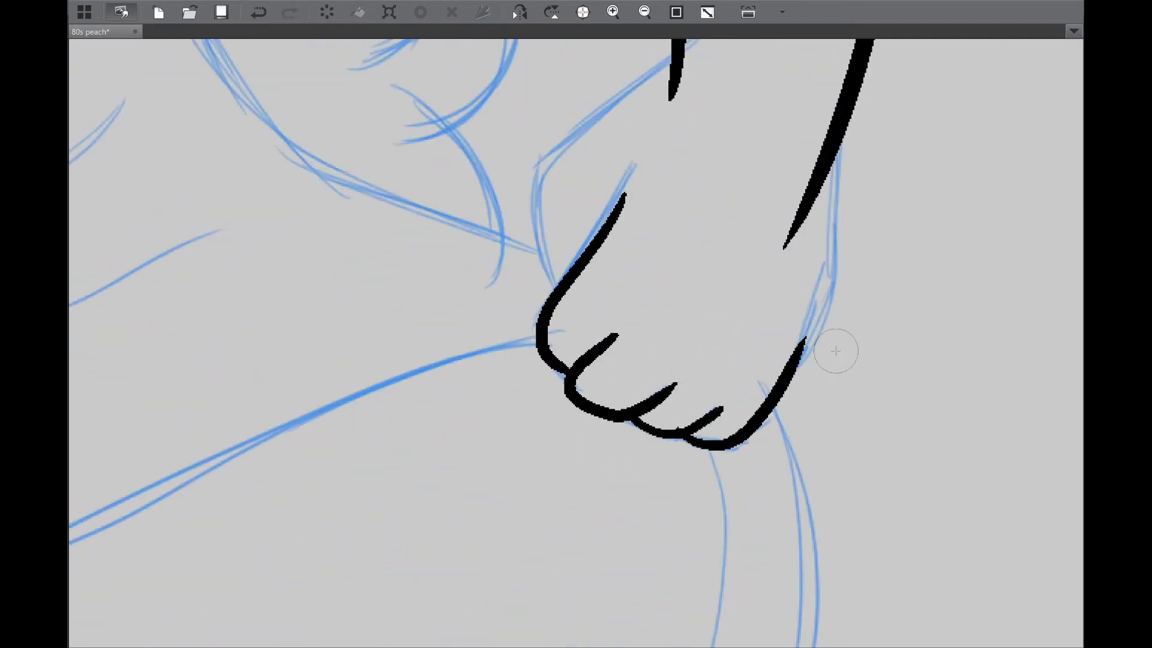
Step: Ink the outer side of the fist, the wrist and the thumb, joining them to the forearm
{"action": "left_click_drag", "start_coordinate": [836, 348], "coordinate": [821, 434]}
{"action": "left_click_drag", "start_coordinate": [780, 276], "coordinate": [726, 501]}
{"action": "left_click_drag", "start_coordinate": [754, 224], "coordinate": [738, 311]}
{"action": "mouse_move", "coordinate": [537, 477]}
{"action": "left_mouse_down"}
{"action": "mouse_move", "coordinate": [648, 197]}
{"action": "mouse_move", "coordinate": [534, 348]}
{"action": "mouse_move", "coordinate": [657, 228]}
{"action": "left_mouse_up"}
{"action": "key", "text": "ctrl+z"}
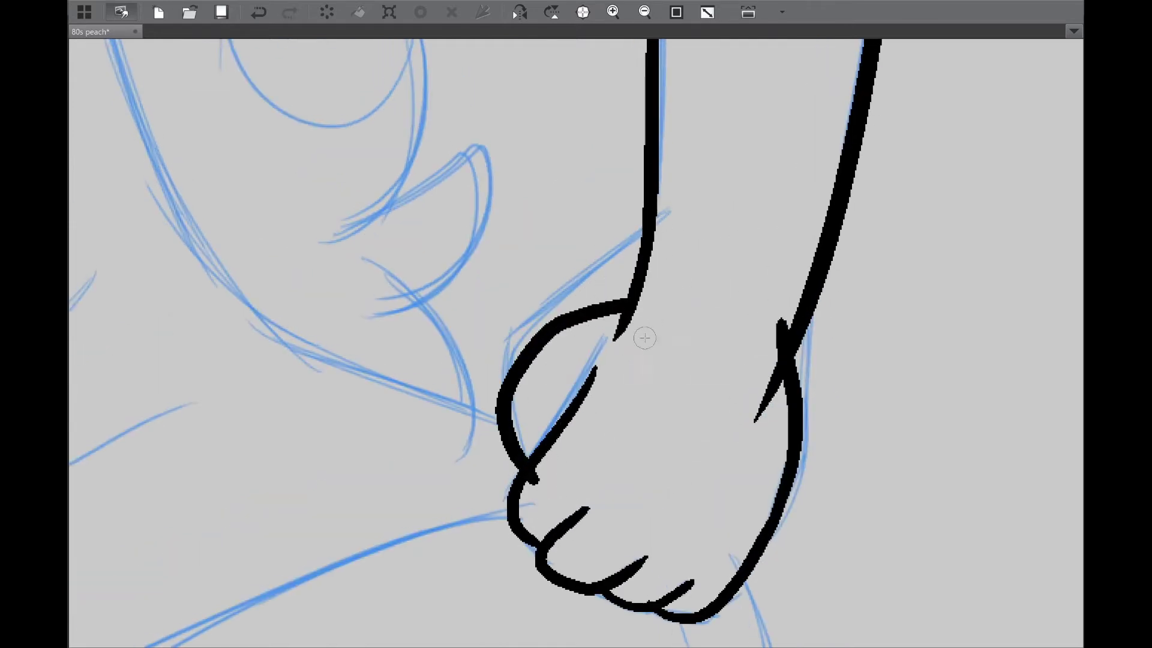
{"action": "scroll", "coordinate": [796, 414], "scroll_direction": "down", "scroll_amount": 5}
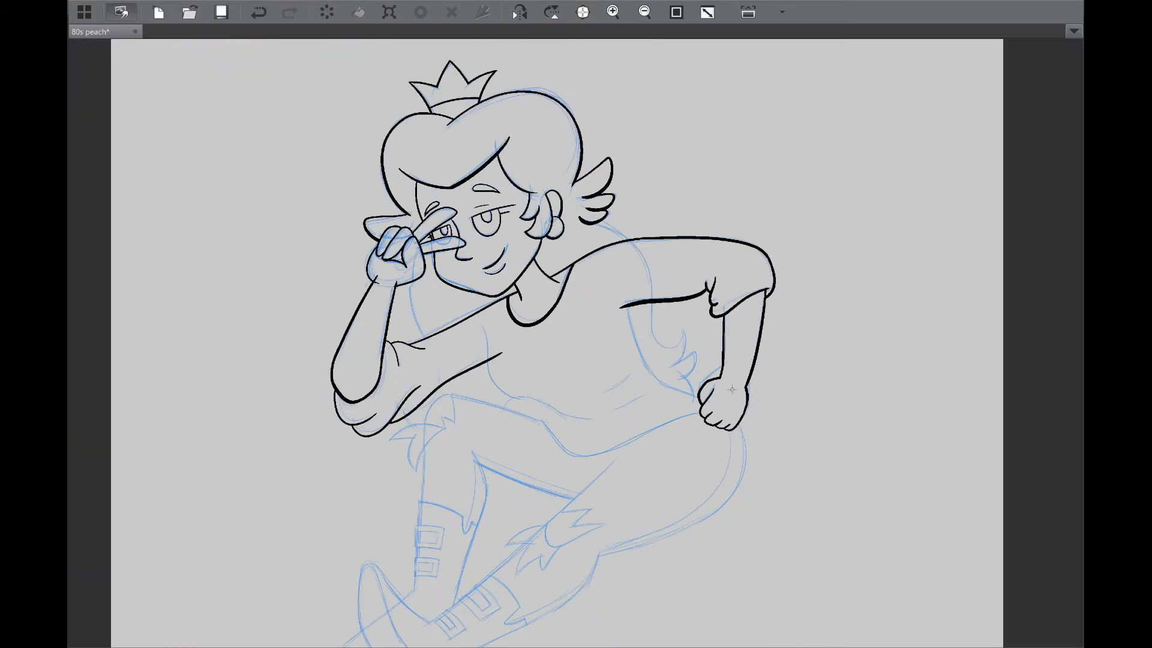
Step: Ink the torso's front contour from under the raised arm down to the folds at the waist
{"action": "scroll", "coordinate": [693, 436], "scroll_direction": "up", "scroll_amount": 5}
{"action": "left_click_drag", "start_coordinate": [819, 207], "coordinate": [708, 395]}
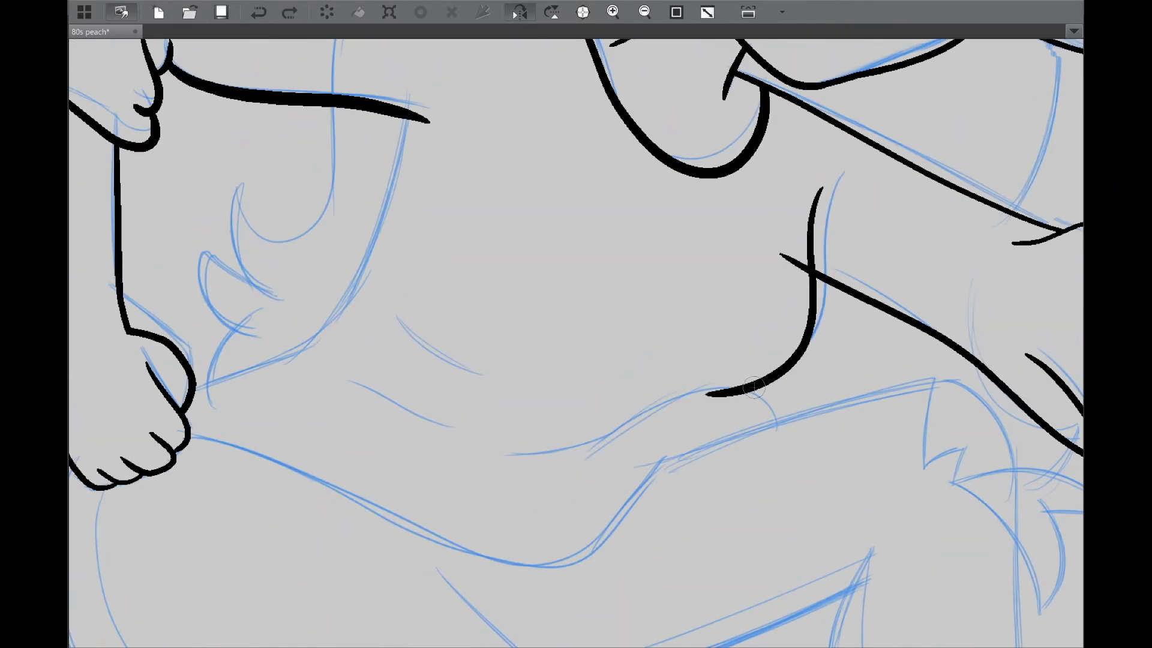
{"action": "scroll", "coordinate": [604, 426], "scroll_direction": "down", "scroll_amount": 3}
{"action": "scroll", "coordinate": [623, 457], "scroll_direction": "up", "scroll_amount": 2}
Step: Ink the upper edge of the raised thigh from the fist to the knee and the small shirt hem curve
{"action": "left_click_drag", "start_coordinate": [384, 301], "coordinate": [807, 297]}
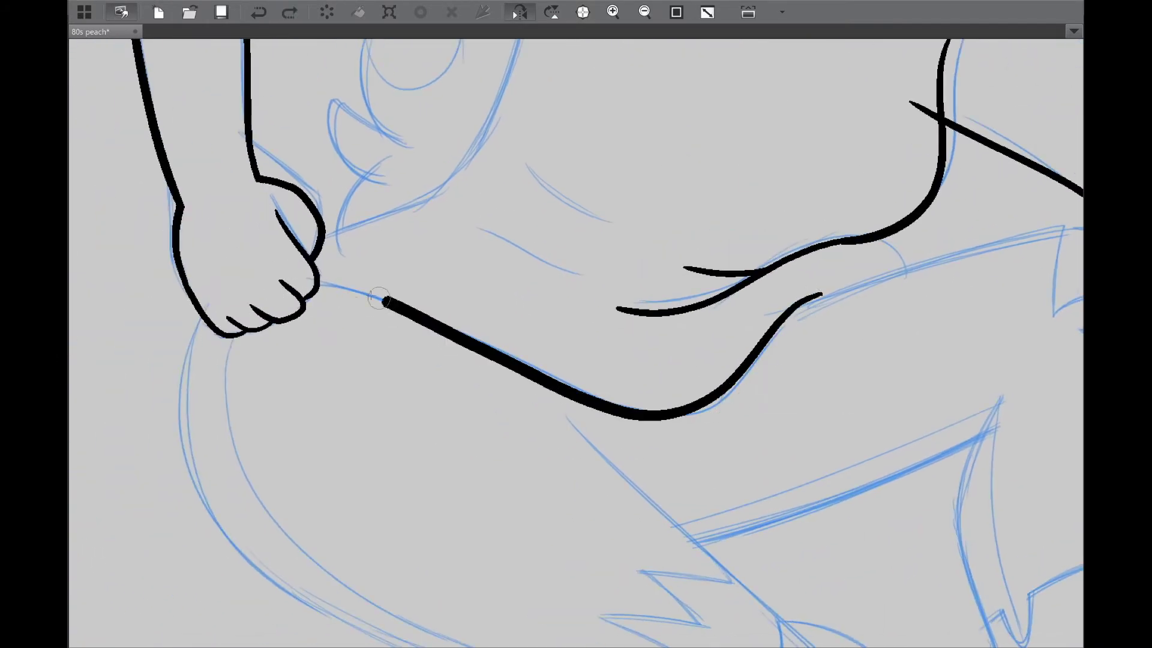
{"action": "scroll", "coordinate": [617, 378], "scroll_direction": "up", "scroll_amount": 2}
{"action": "left_click_drag", "start_coordinate": [641, 307], "coordinate": [846, 256]}
{"action": "scroll", "coordinate": [630, 438], "scroll_direction": "down", "scroll_amount": 3}
{"action": "scroll", "coordinate": [386, 412], "scroll_direction": "up", "scroll_amount": 3}
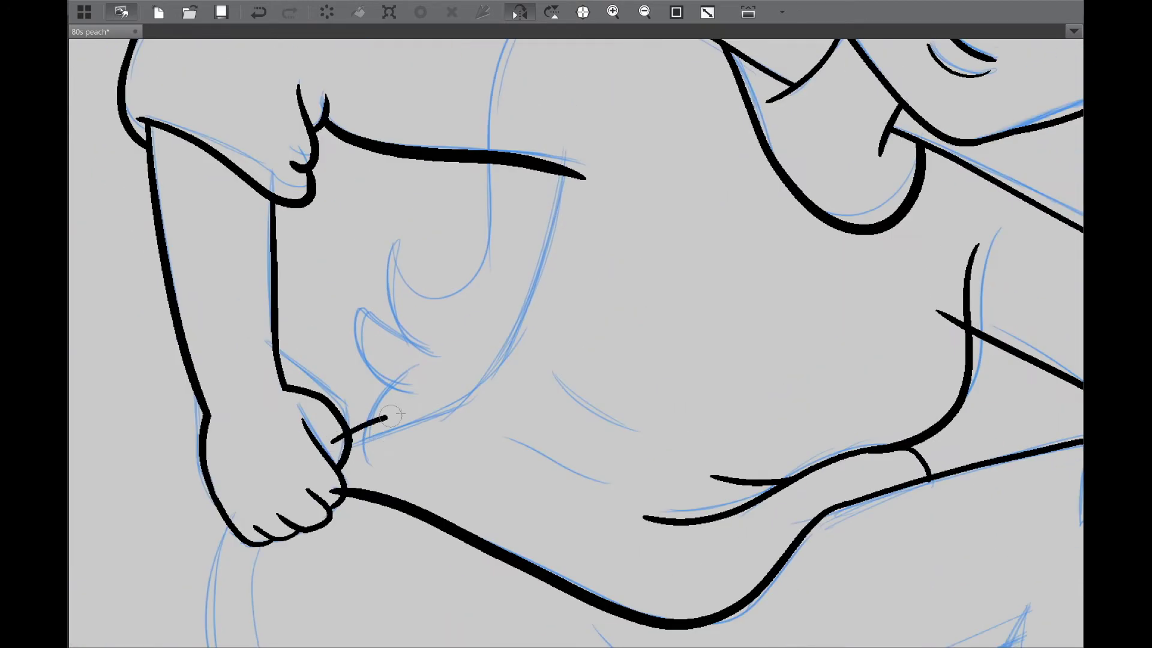
Step: Ink the torso's back contour from the sleeve to the fist and two crease lines on the shirt
{"action": "mouse_move", "coordinate": [386, 420]}
{"action": "left_mouse_down"}
{"action": "mouse_move", "coordinate": [564, 177]}
{"action": "mouse_move", "coordinate": [336, 431]}
{"action": "left_mouse_up"}
{"action": "key", "text": "ctrl+z"}
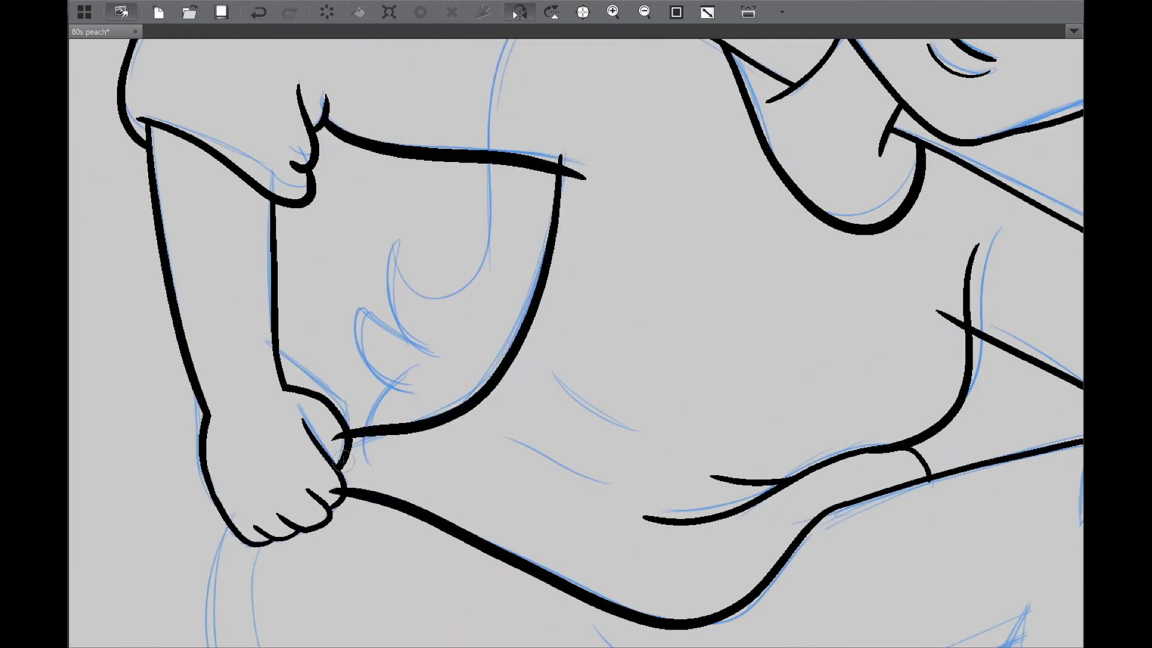
{"action": "left_click_drag", "start_coordinate": [612, 296], "coordinate": [592, 189]}
{"action": "left_click_drag", "start_coordinate": [604, 378], "coordinate": [491, 319]}
{"action": "left_click_drag", "start_coordinate": [558, 408], "coordinate": [474, 336]}
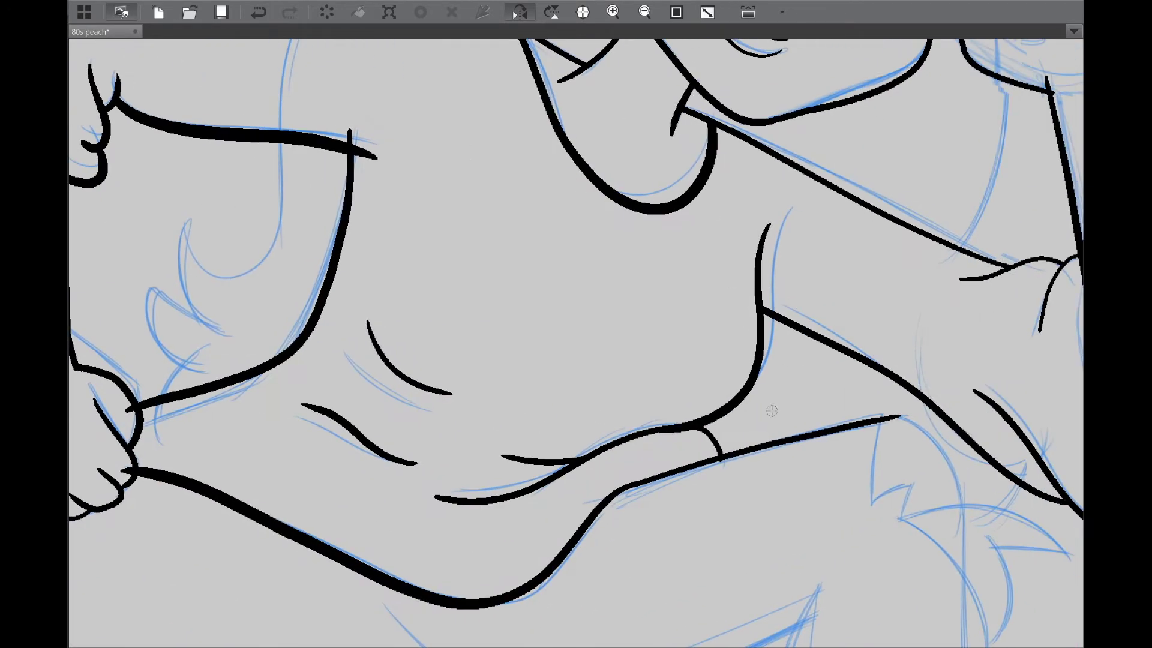
Step: Ink the jagged torn-fabric points around the raised knee
{"action": "scroll", "coordinate": [707, 532], "scroll_direction": "down", "scroll_amount": 3}
{"action": "mouse_move", "coordinate": [707, 532]}
{"action": "left_mouse_down"}
{"action": "mouse_move", "coordinate": [797, 394]}
{"action": "mouse_move", "coordinate": [609, 296]}
{"action": "left_mouse_up"}
{"action": "scroll", "coordinate": [655, 387], "scroll_direction": "up", "scroll_amount": 3}
{"action": "scroll", "coordinate": [655, 388], "scroll_direction": "up", "scroll_amount": 3}
{"action": "left_click_drag", "start_coordinate": [605, 161], "coordinate": [659, 310]}
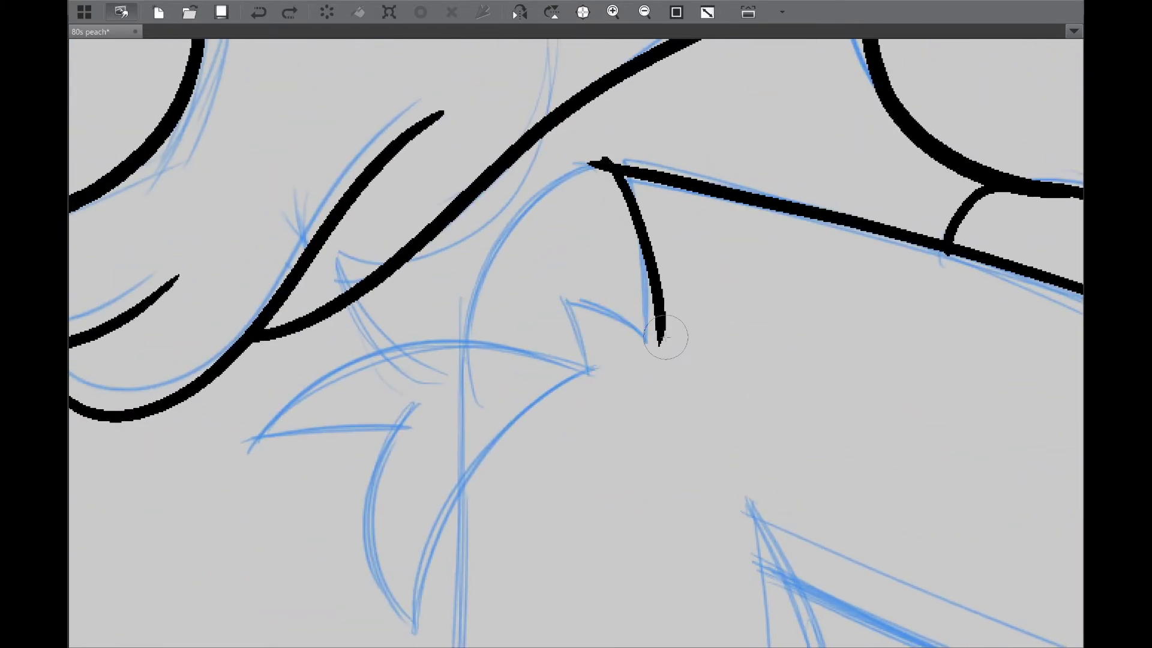
{"action": "left_click_drag", "start_coordinate": [667, 351], "coordinate": [613, 356]}
{"action": "left_click_drag", "start_coordinate": [599, 470], "coordinate": [682, 384]}
{"action": "left_click_drag", "start_coordinate": [696, 269], "coordinate": [498, 542]}
{"action": "left_click_drag", "start_coordinate": [504, 341], "coordinate": [486, 541]}
Step: Ink the rounded kneecap outline above the torn fabric and trim the overshooting line ends
{"action": "mouse_move", "coordinate": [669, 290]}
{"action": "left_mouse_down"}
{"action": "mouse_move", "coordinate": [504, 341]}
{"action": "mouse_move", "coordinate": [647, 406]}
{"action": "left_mouse_up"}
{"action": "left_click_drag", "start_coordinate": [522, 387], "coordinate": [675, 210]}
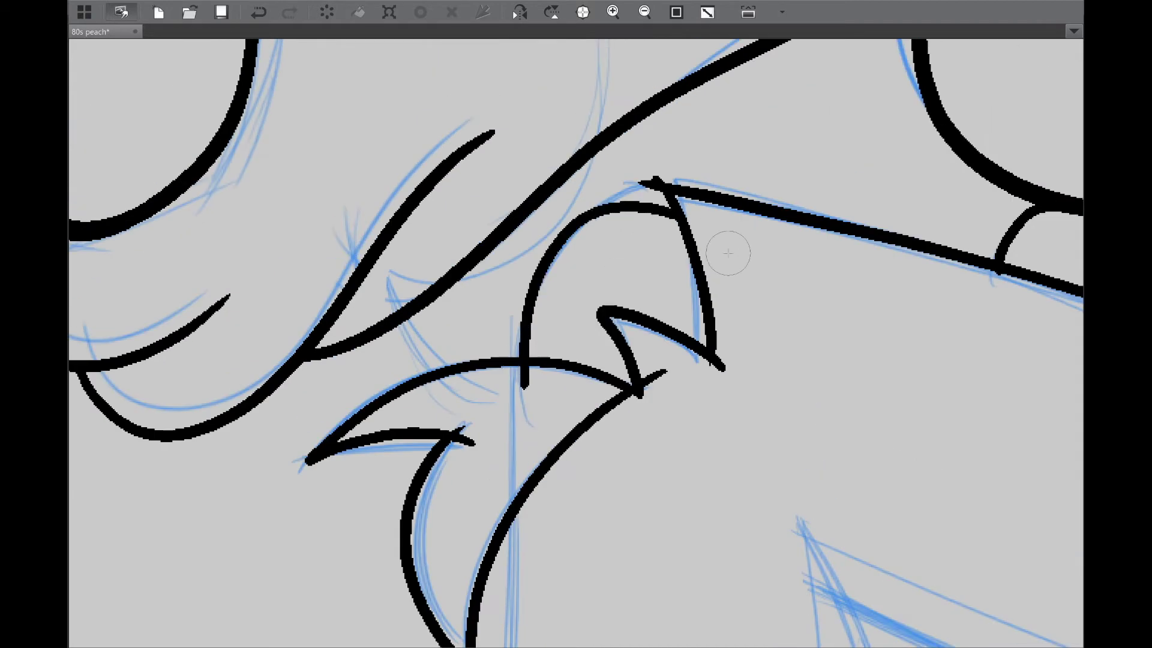
{"action": "key", "text": "ctrl+z"}
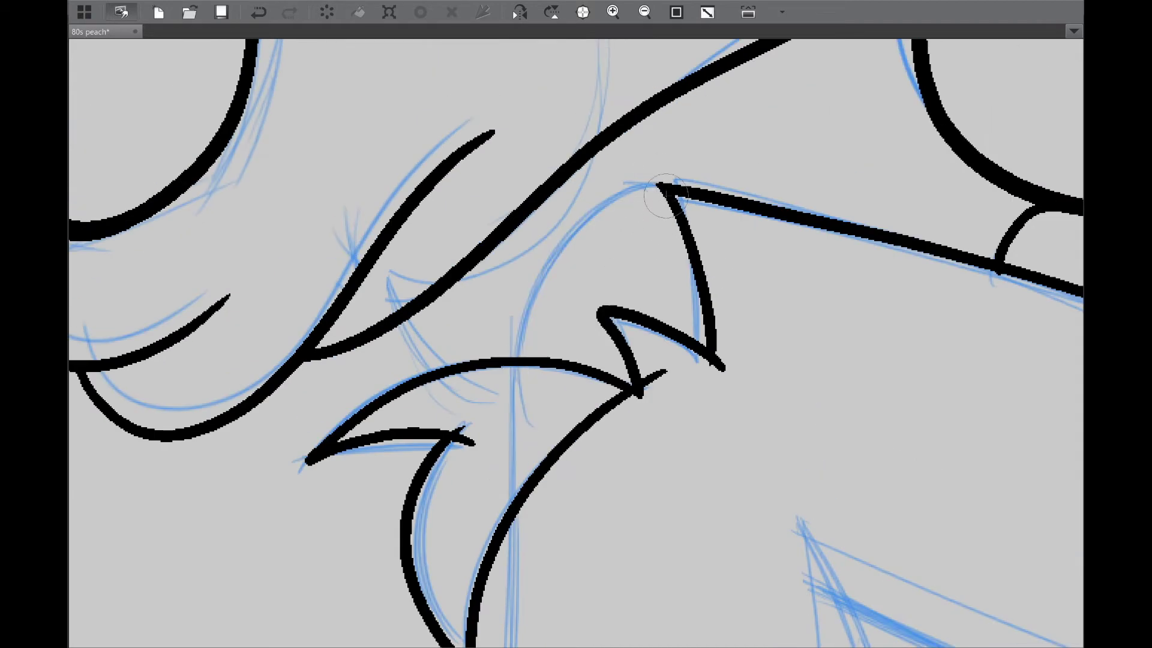
{"action": "left_click_drag", "start_coordinate": [664, 201], "coordinate": [517, 387]}
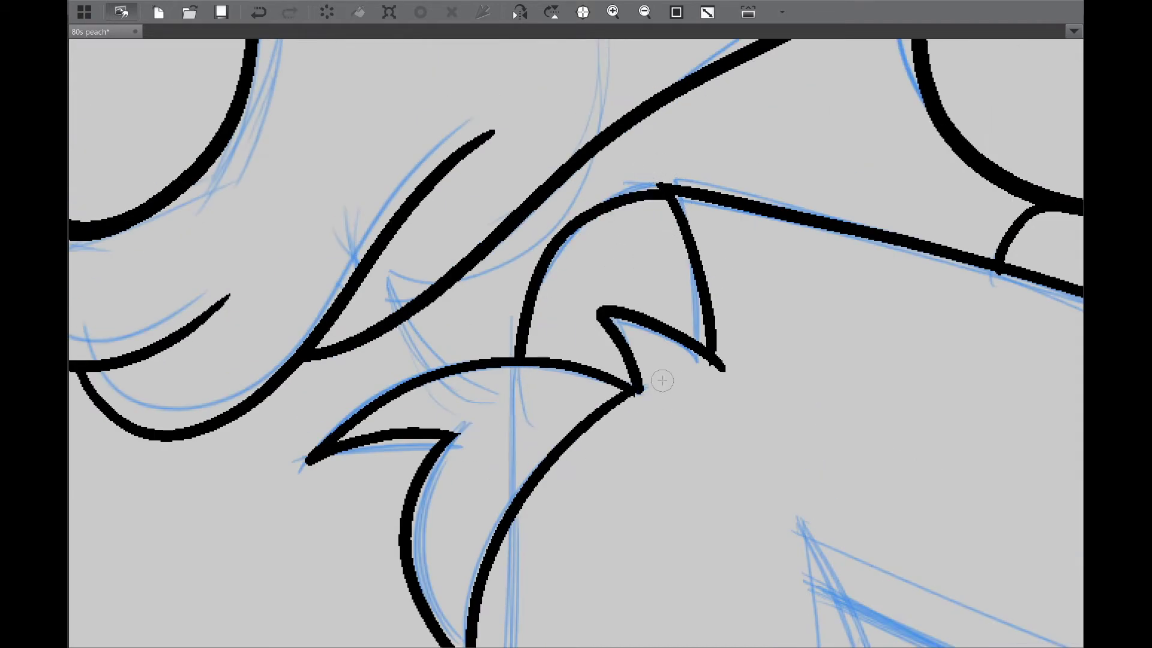
{"action": "left_click_drag", "start_coordinate": [727, 377], "coordinate": [696, 356]}
{"action": "scroll", "coordinate": [678, 353], "scroll_direction": "down", "scroll_amount": 3}
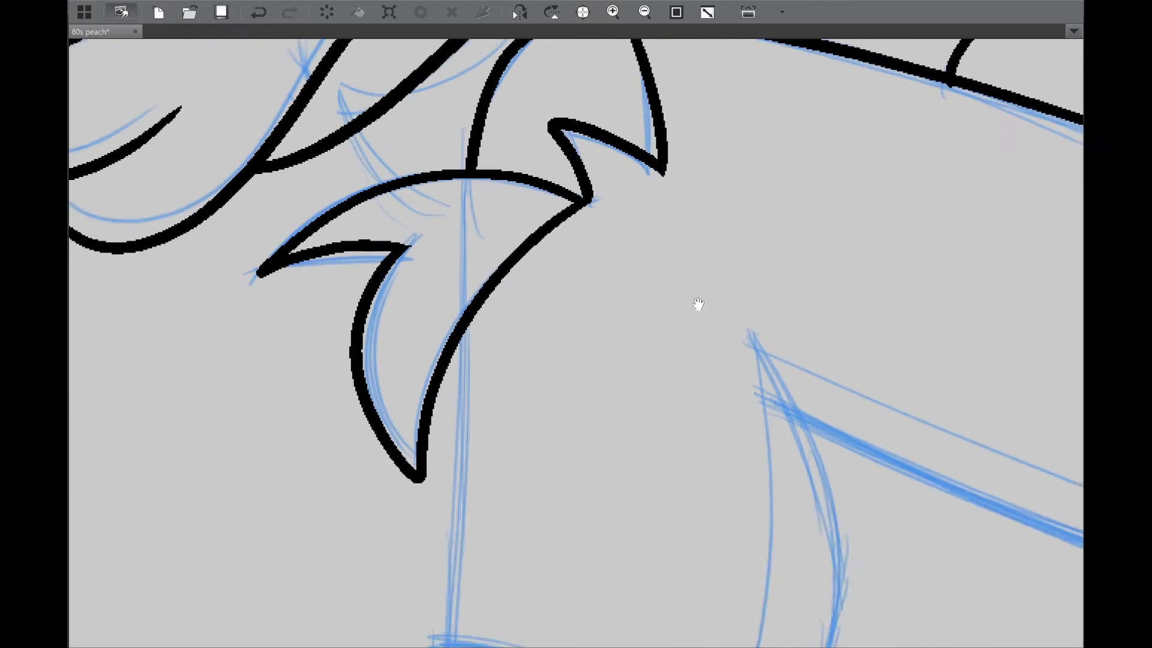
Step: Ink the shin's front line from the torn knee down to the top of the boot
{"action": "scroll", "coordinate": [700, 304], "scroll_direction": "down", "scroll_amount": 5}
{"action": "scroll", "coordinate": [691, 310], "scroll_direction": "up", "scroll_amount": 3}
{"action": "left_click_drag", "start_coordinate": [515, 201], "coordinate": [511, 378]}
{"action": "scroll", "coordinate": [692, 309], "scroll_direction": "down", "scroll_amount": 2}
{"action": "key", "text": "h"}
{"action": "scroll", "coordinate": [723, 436], "scroll_direction": "left", "scroll_amount": 3}
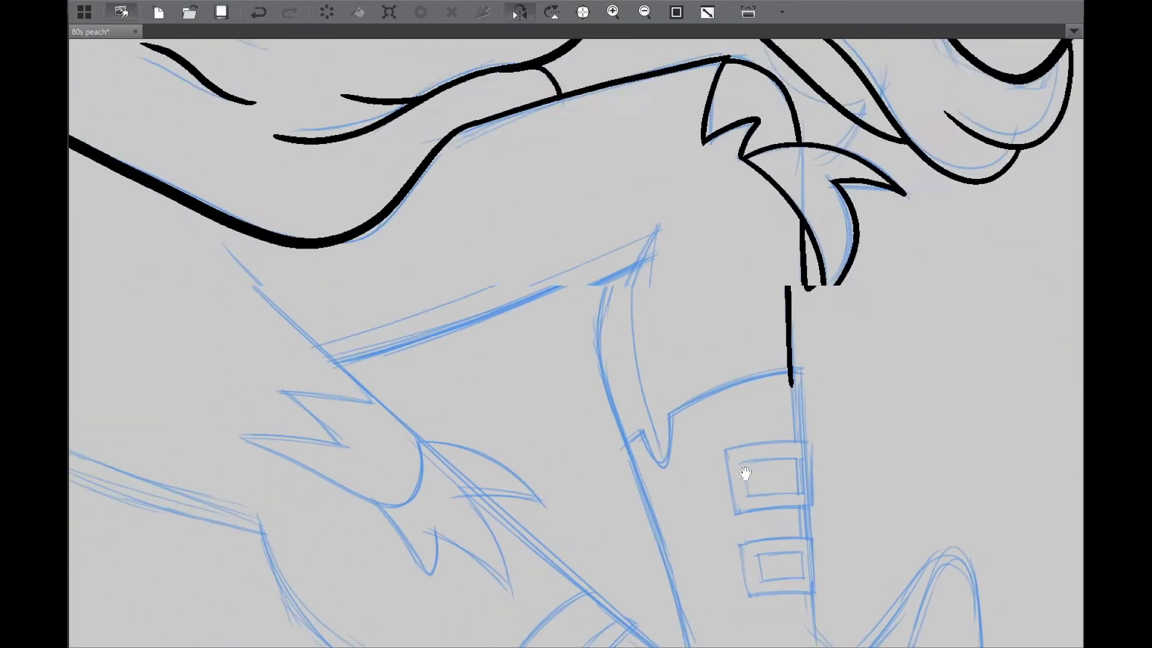
Step: Ink the curved back of the calf and the underside of the raised thigh
{"action": "left_click_drag", "start_coordinate": [600, 249], "coordinate": [616, 486]}
{"action": "scroll", "coordinate": [728, 391], "scroll_direction": "left", "scroll_amount": 2}
{"action": "left_click_drag", "start_coordinate": [728, 280], "coordinate": [393, 397]}
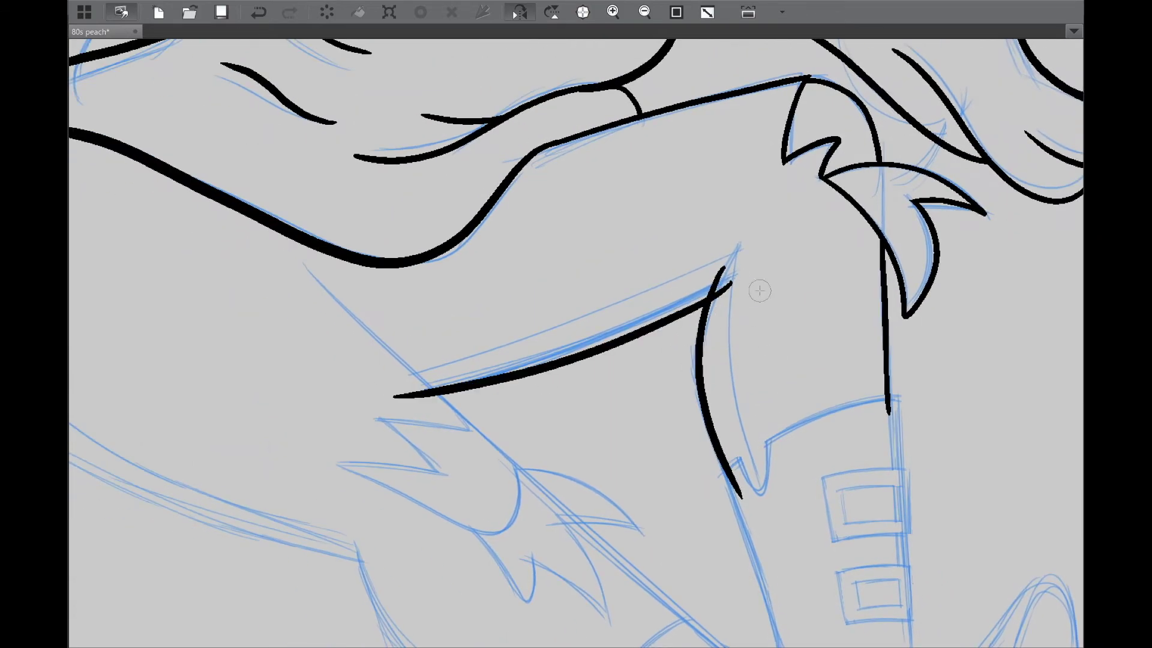
{"action": "scroll", "coordinate": [786, 482], "scroll_direction": "down", "scroll_amount": 2}
{"action": "key", "text": "h"}
{"action": "key", "text": "h"}
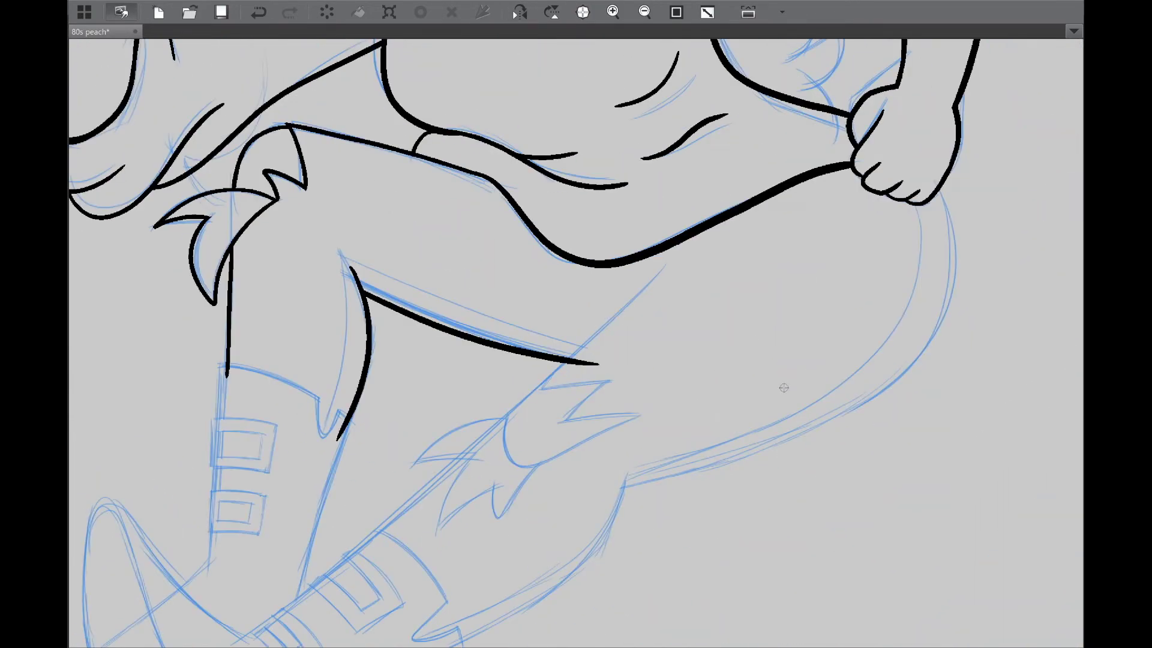
Step: Ink the second leg's outer contour from the hip around the thigh and along the calf to the boot
{"action": "scroll", "coordinate": [760, 306], "scroll_direction": "up", "scroll_amount": 2}
{"action": "mouse_move", "coordinate": [760, 307]}
{"action": "left_mouse_down"}
{"action": "mouse_move", "coordinate": [515, 525]}
{"action": "mouse_move", "coordinate": [575, 357]}
{"action": "left_mouse_up"}
{"action": "mouse_move", "coordinate": [366, 514]}
{"action": "left_mouse_down"}
{"action": "mouse_move", "coordinate": [694, 193]}
{"action": "mouse_move", "coordinate": [537, 237]}
{"action": "left_mouse_up"}
{"action": "key", "text": "ctrl+z"}
{"action": "scroll", "coordinate": [656, 321], "scroll_direction": "down", "scroll_amount": 2}
{"action": "mouse_move", "coordinate": [529, 366]}
{"action": "left_mouse_down"}
{"action": "mouse_move", "coordinate": [743, 207]}
{"action": "mouse_move", "coordinate": [384, 471]}
{"action": "left_mouse_up"}
{"action": "key", "text": "h"}
{"action": "key", "text": "ctrl+0"}
{"action": "scroll", "coordinate": [650, 339], "scroll_direction": "up", "scroll_amount": 2}
{"action": "scroll", "coordinate": [645, 250], "scroll_direction": "up", "scroll_amount": 1}
{"action": "key", "text": "ctrl+z"}
{"action": "left_click_drag", "start_coordinate": [678, 195], "coordinate": [498, 359]}
{"action": "key", "text": "ctrl+z"}
{"action": "left_click_drag", "start_coordinate": [376, 485], "coordinate": [674, 201]}
{"action": "key", "text": "ctrl+z"}
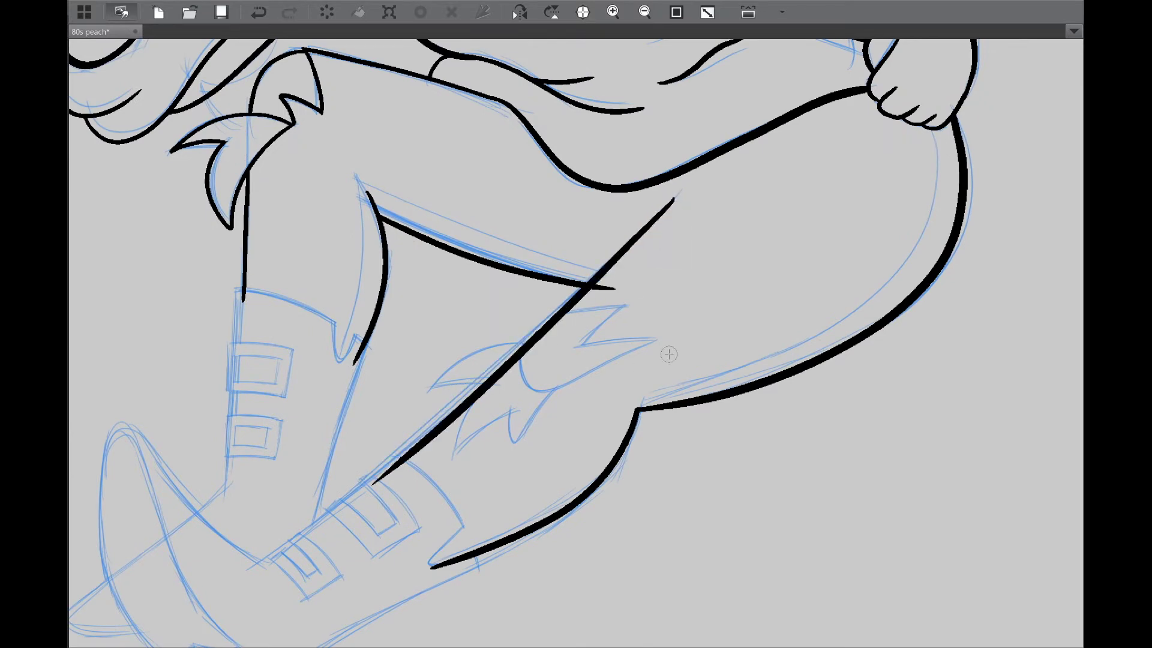
{"action": "scroll", "coordinate": [666, 354], "scroll_direction": "up", "scroll_amount": 2}
{"action": "key", "text": "ctrl+z"}
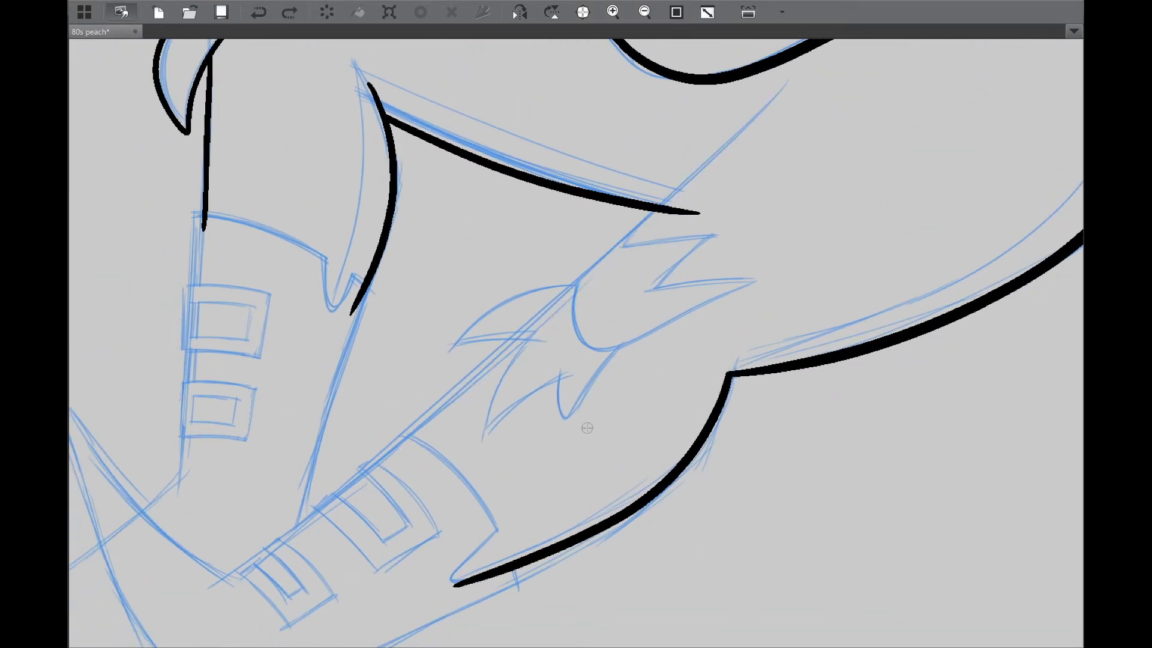
Step: Ink the straight thigh edge above the second knee and the zigzag torn fabric points beneath it
{"action": "scroll", "coordinate": [620, 429], "scroll_direction": "down", "scroll_amount": 1}
{"action": "scroll", "coordinate": [665, 222], "scroll_direction": "up", "scroll_amount": 1}
{"action": "left_click_drag", "start_coordinate": [606, 352], "coordinate": [709, 295]}
{"action": "left_click_drag", "start_coordinate": [712, 294], "coordinate": [777, 348]}
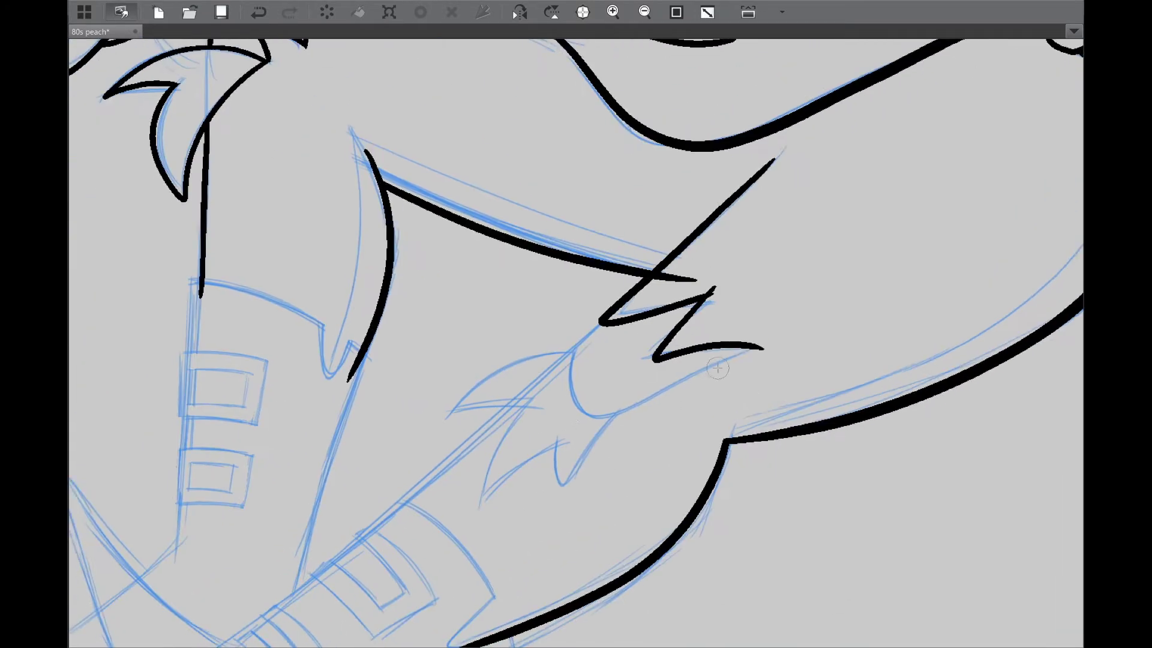
{"action": "left_click_drag", "start_coordinate": [595, 333], "coordinate": [778, 348]}
Step: Ink the second knee's rounded kneecap and the hanging torn fabric flaps, and trim the overshooting line ends
{"action": "left_click_drag", "start_coordinate": [624, 414], "coordinate": [684, 327]}
{"action": "left_click_drag", "start_coordinate": [684, 327], "coordinate": [628, 404]}
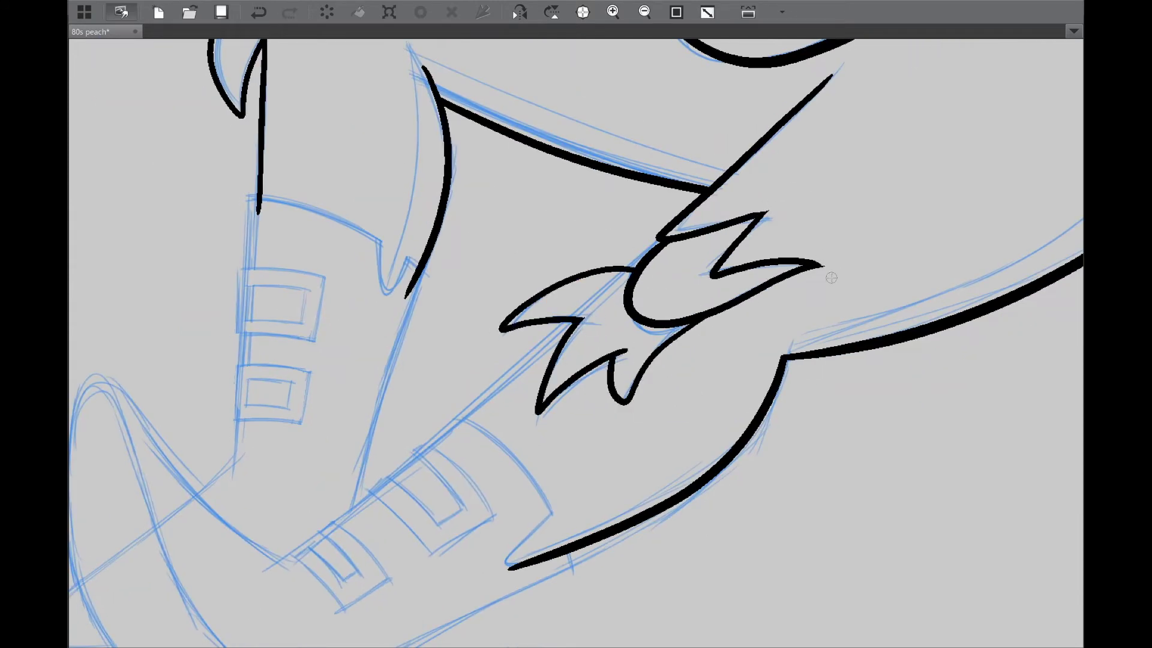
{"action": "scroll", "coordinate": [692, 335], "scroll_direction": "up", "scroll_amount": 4}
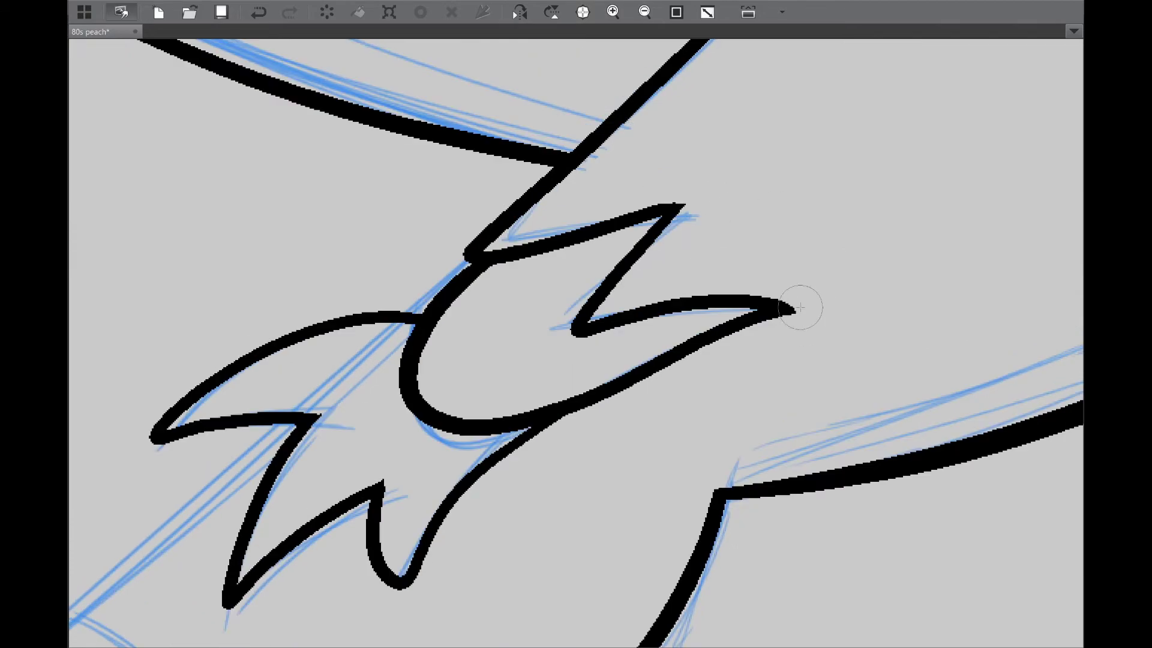
{"action": "scroll", "coordinate": [611, 408], "scroll_direction": "down", "scroll_amount": 2}
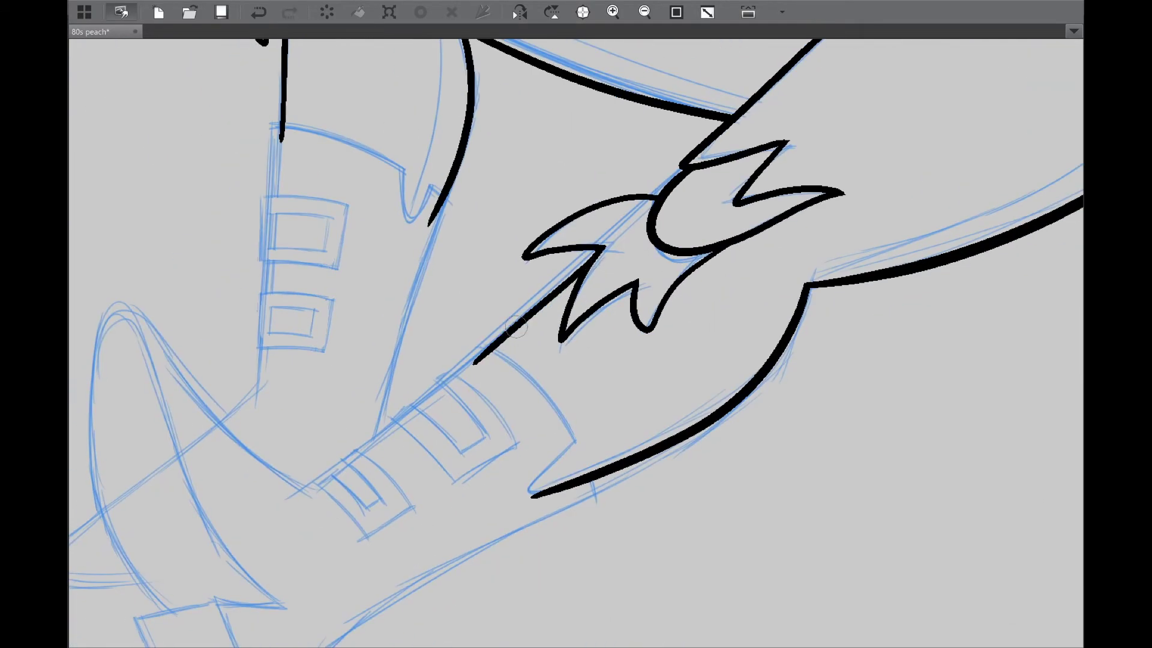
Step: Ink the second leg's shin line from the torn flaps to the boot and the curved top edges of both boots
{"action": "scroll", "coordinate": [800, 380], "scroll_direction": "down", "scroll_amount": 3}
{"action": "key", "text": "h"}
{"action": "scroll", "coordinate": [695, 368], "scroll_direction": "up", "scroll_amount": 3}
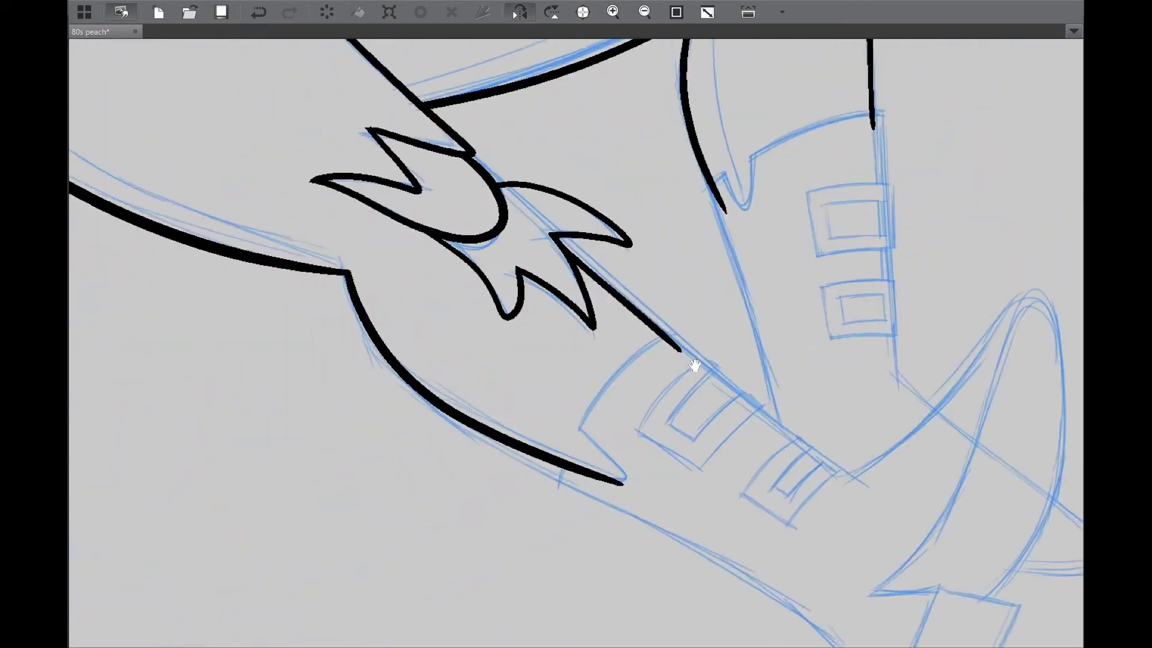
{"action": "key", "text": "ctrl+y"}
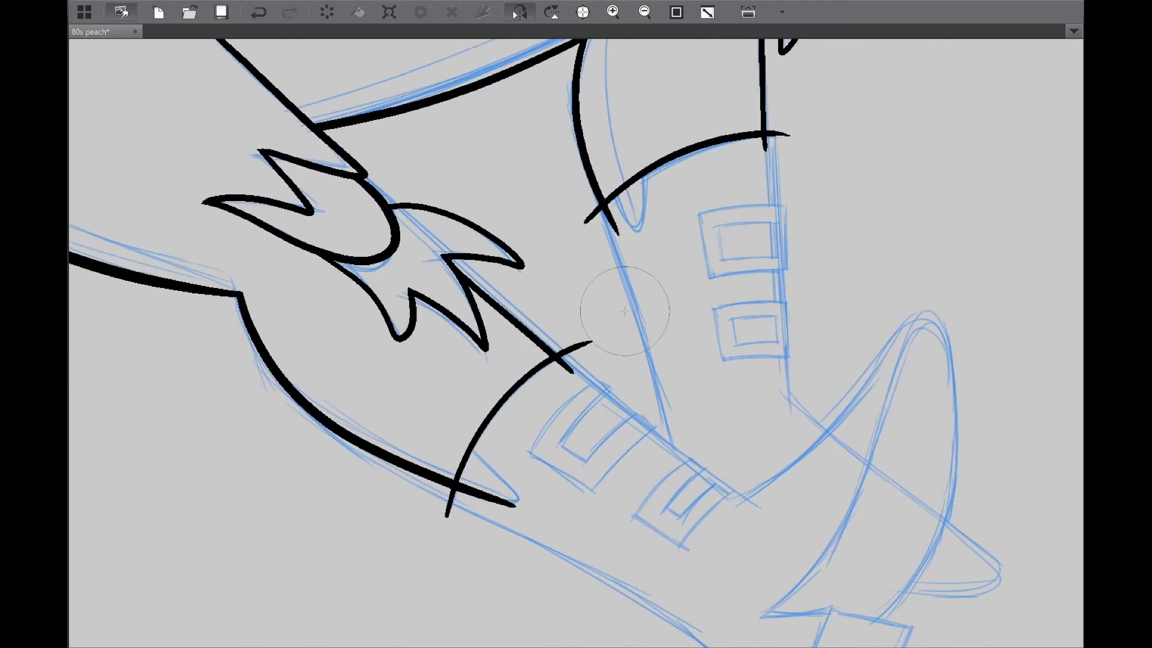
{"action": "scroll", "coordinate": [603, 439], "scroll_direction": "down", "scroll_amount": 2}
{"action": "key", "text": "h"}
{"action": "scroll", "coordinate": [715, 295], "scroll_direction": "up", "scroll_amount": 2}
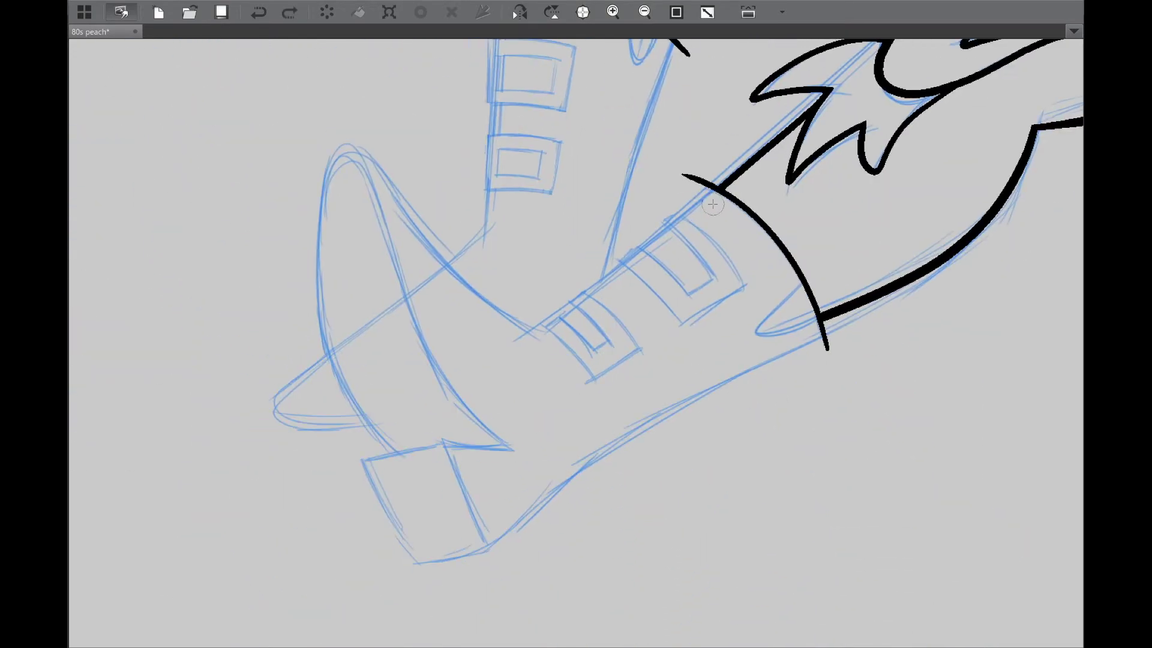
Step: Ink the front boot's shaft line, its long back contour down to the heel, and the heel block's outer edges
{"action": "left_click_drag", "start_coordinate": [714, 174], "coordinate": [496, 362]}
{"action": "left_click_drag", "start_coordinate": [846, 323], "coordinate": [540, 492]}
{"action": "key", "text": "ctrl+z"}
{"action": "left_click_drag", "start_coordinate": [844, 324], "coordinate": [403, 568]}
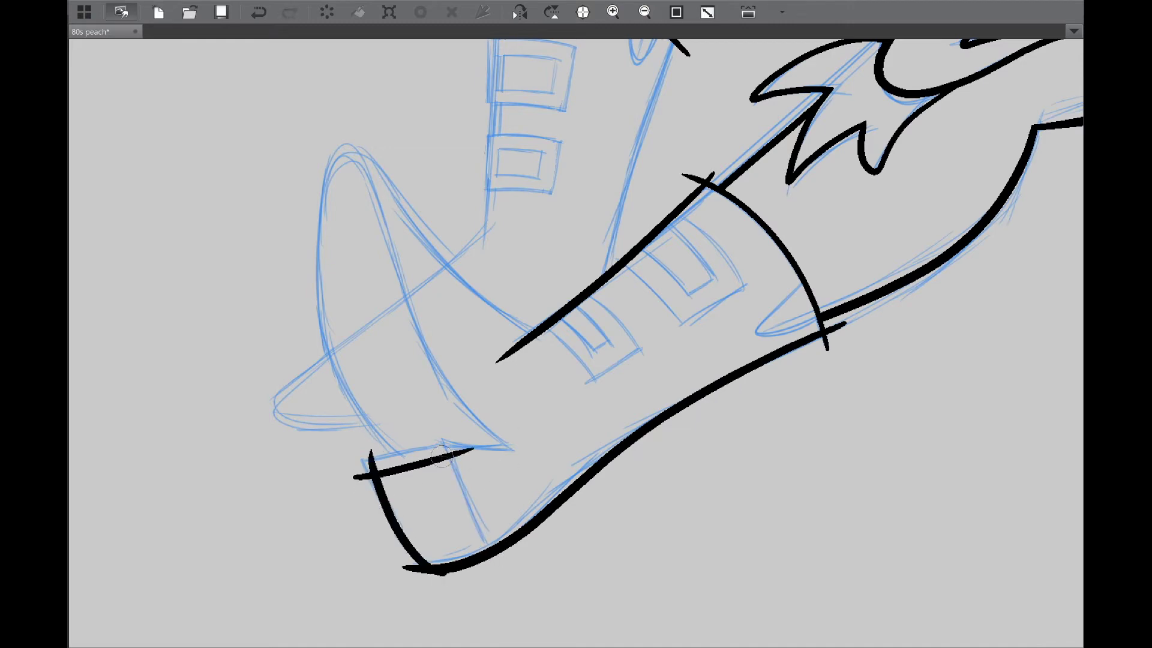
Step: Ink the front boot's upturned sole outline and the instep line from the toe tip to the shaft
{"action": "mouse_move", "coordinate": [419, 430]}
{"action": "left_mouse_down"}
{"action": "mouse_move", "coordinate": [324, 224]}
{"action": "mouse_move", "coordinate": [336, 147]}
{"action": "left_mouse_up"}
{"action": "left_click_drag", "start_coordinate": [516, 447], "coordinate": [336, 147]}
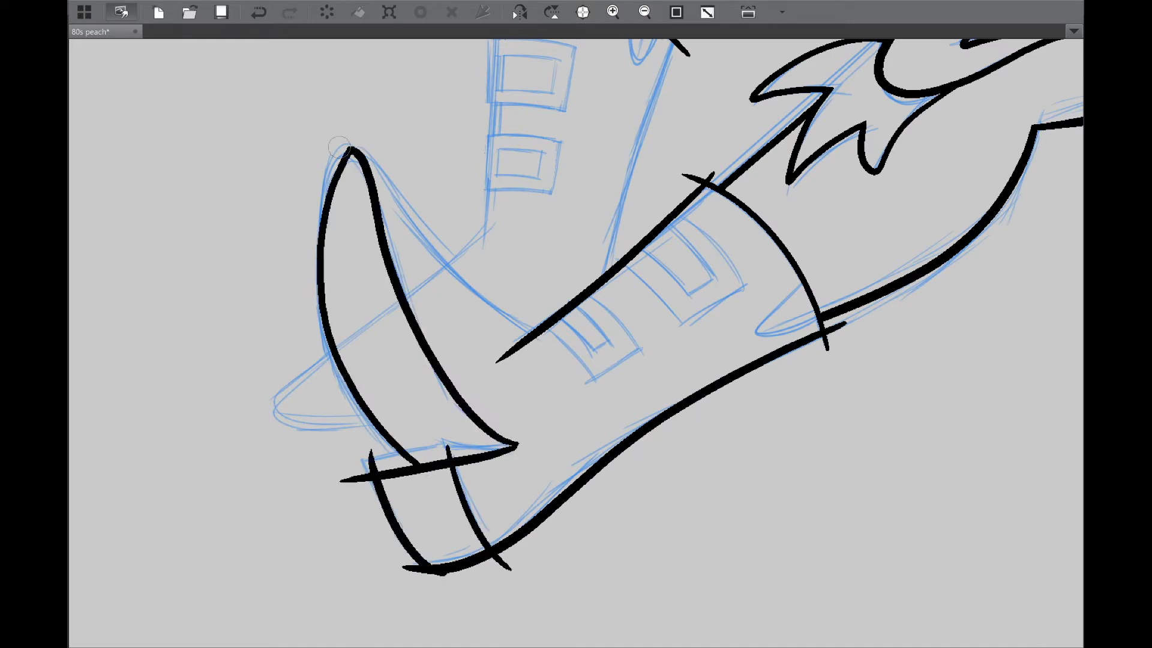
{"action": "key", "text": "h"}
{"action": "key", "text": "ctrl+z"}
{"action": "mouse_move", "coordinate": [599, 338]}
{"action": "left_mouse_down"}
{"action": "mouse_move", "coordinate": [770, 171]}
{"action": "mouse_move", "coordinate": [571, 342]}
{"action": "mouse_move", "coordinate": [347, 502]}
{"action": "mouse_move", "coordinate": [298, 557]}
{"action": "mouse_move", "coordinate": [467, 331]}
{"action": "left_mouse_up"}
Step: Erase the overshooting line ends at the front boot's ankle and around its heel block
{"action": "scroll", "coordinate": [631, 340], "scroll_direction": "up", "scroll_amount": 2}
{"action": "scroll", "coordinate": [631, 340], "scroll_direction": "down", "scroll_amount": 2}
{"action": "scroll", "coordinate": [894, 126], "scroll_direction": "up", "scroll_amount": 2}
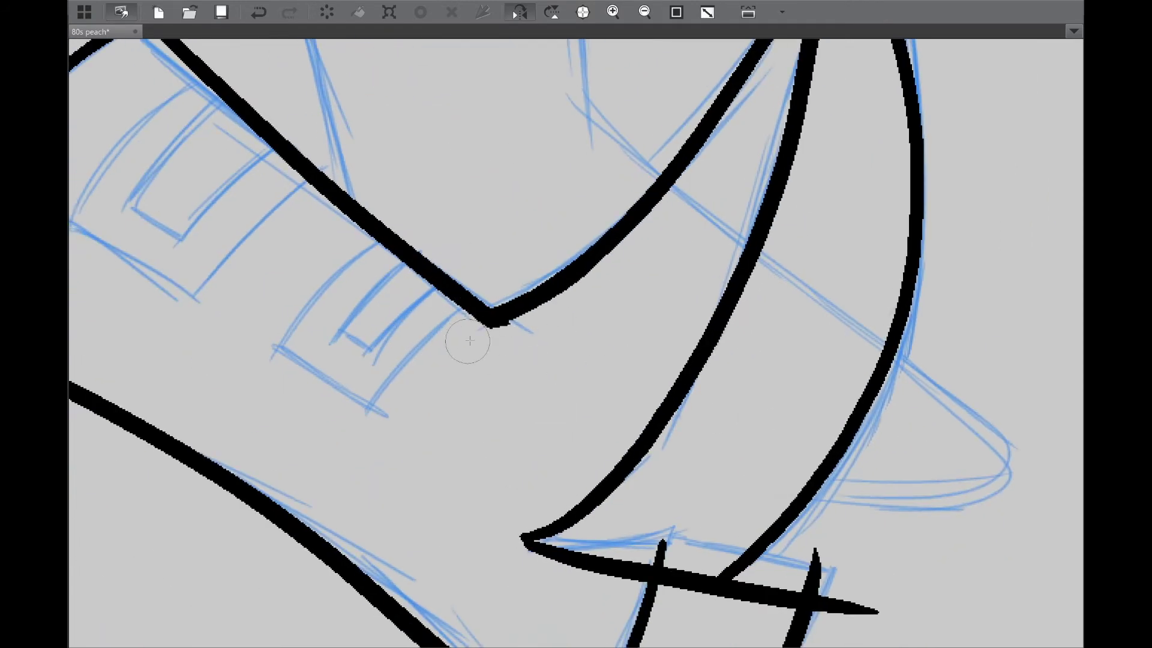
{"action": "scroll", "coordinate": [468, 340], "scroll_direction": "down", "scroll_amount": 4}
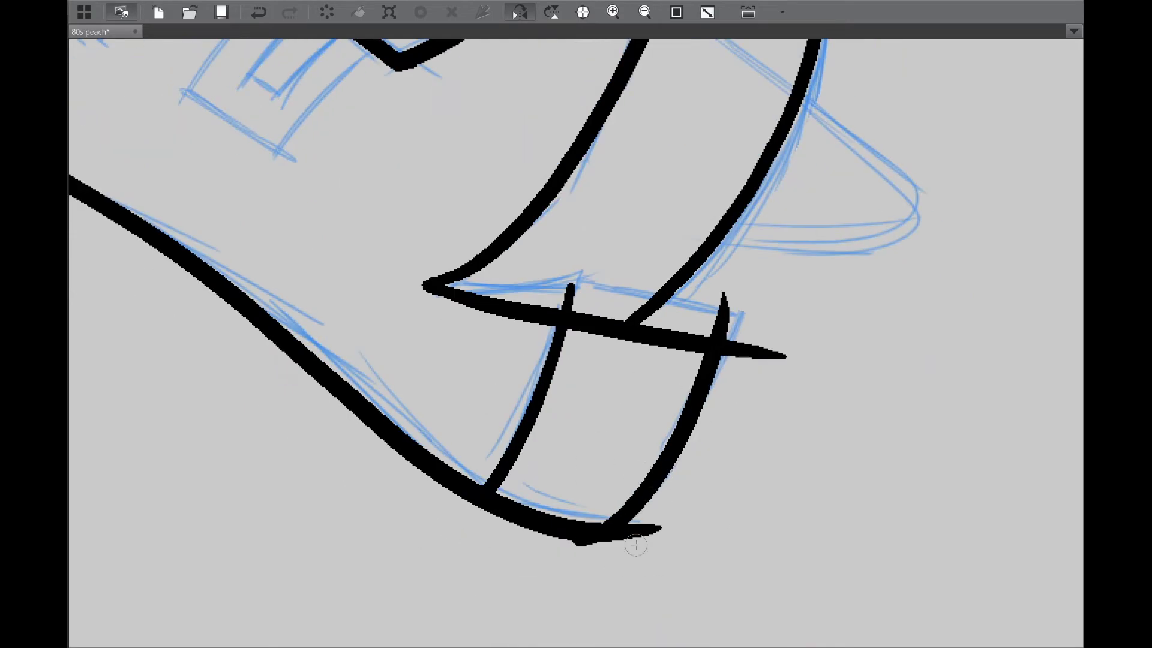
{"action": "scroll", "coordinate": [728, 351], "scroll_direction": "down", "scroll_amount": 1}
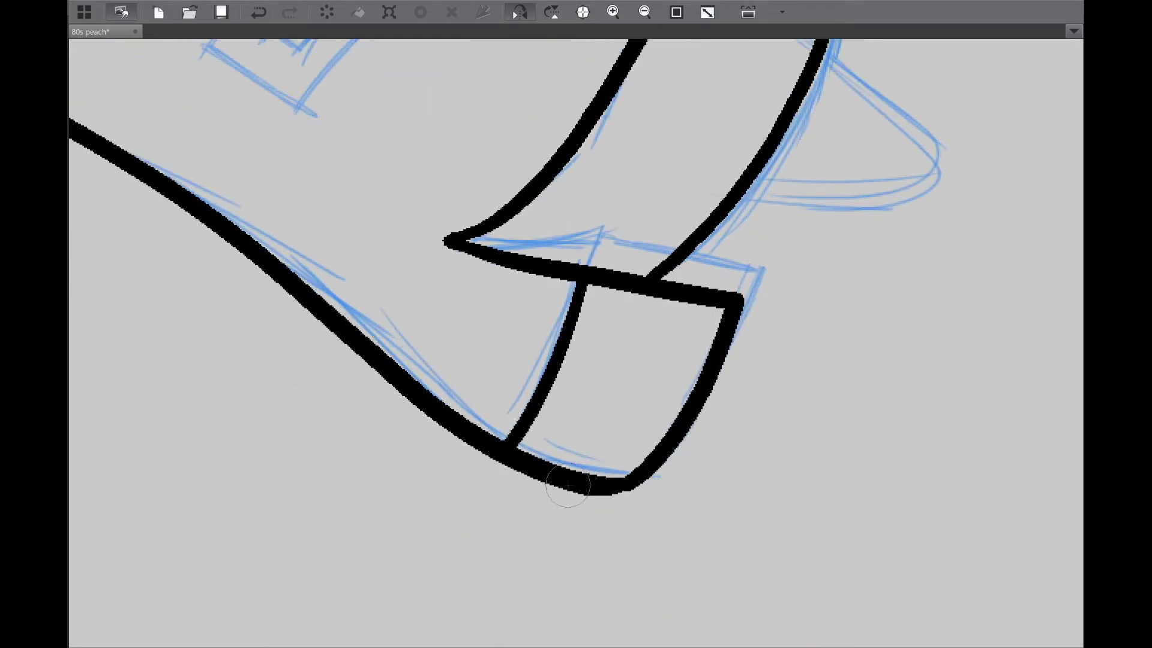
{"action": "scroll", "coordinate": [642, 484], "scroll_direction": "up", "scroll_amount": 3}
{"action": "scroll", "coordinate": [715, 494], "scroll_direction": "down", "scroll_amount": 3}
{"action": "scroll", "coordinate": [626, 404], "scroll_direction": "left", "scroll_amount": 3}
{"action": "left_click_drag", "start_coordinate": [642, 236], "coordinate": [524, 384]}
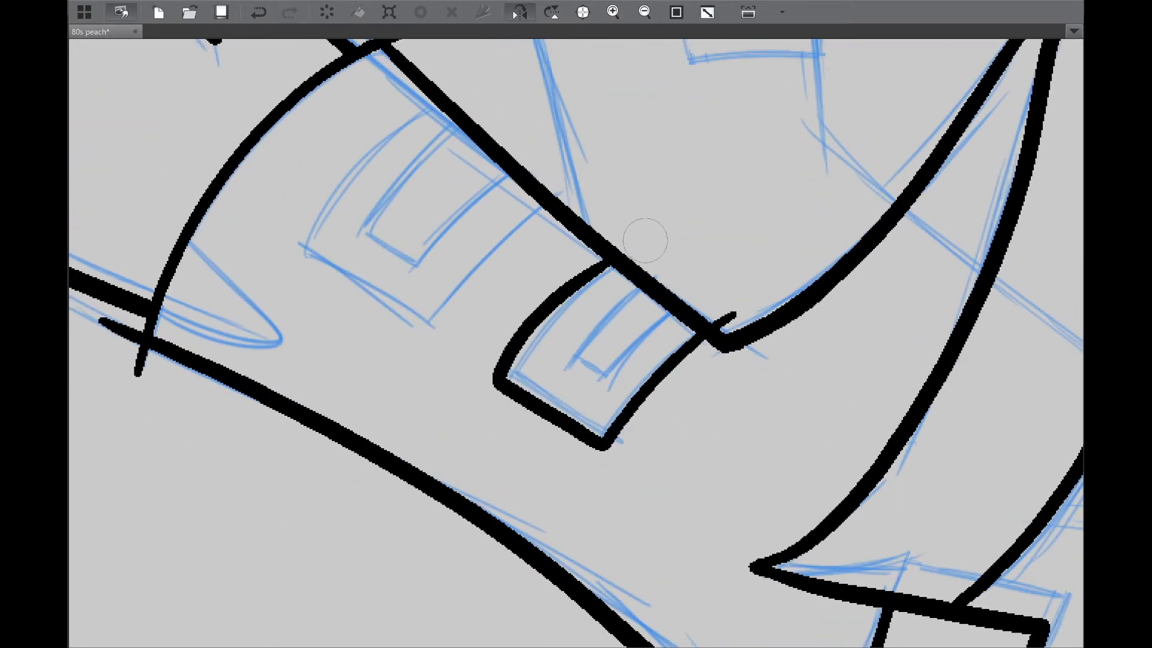
{"action": "key", "text": "ctrl+z"}
{"action": "key", "text": "ctrl+z"}
{"action": "mouse_move", "coordinate": [625, 249]}
{"action": "left_mouse_down"}
{"action": "mouse_move", "coordinate": [522, 366]}
{"action": "mouse_move", "coordinate": [696, 324]}
{"action": "left_mouse_up"}
{"action": "key", "text": "ctrl+z"}
{"action": "key", "text": "ctrl+z"}
Step: Ink the front boot's lower strap with its outer outline and the inner buckle shape
{"action": "mouse_move", "coordinate": [510, 367]}
{"action": "left_mouse_down"}
{"action": "mouse_move", "coordinate": [656, 360]}
{"action": "mouse_move", "coordinate": [726, 312]}
{"action": "left_mouse_up"}
{"action": "left_click_drag", "start_coordinate": [600, 249], "coordinate": [509, 369]}
{"action": "left_click_drag", "start_coordinate": [666, 288], "coordinate": [600, 375]}
{"action": "left_click_drag", "start_coordinate": [645, 261], "coordinate": [573, 363]}
Step: Ink the front boot's upper strap with its outer outline and the inner buckle shape
{"action": "scroll", "coordinate": [617, 386], "scroll_direction": "up", "scroll_amount": 2}
{"action": "scroll", "coordinate": [617, 386], "scroll_direction": "left", "scroll_amount": 2}
{"action": "left_click_drag", "start_coordinate": [375, 321], "coordinate": [651, 264]}
{"action": "left_click_drag", "start_coordinate": [525, 168], "coordinate": [375, 321]}
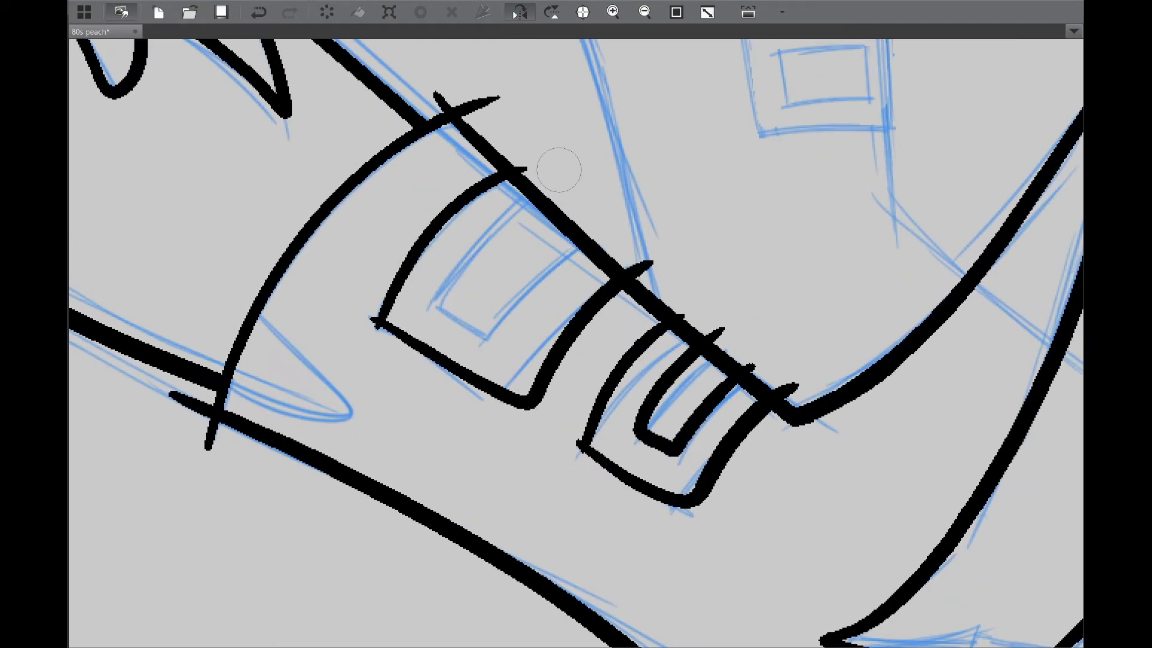
{"action": "left_click_drag", "start_coordinate": [573, 243], "coordinate": [450, 291]}
{"action": "left_click_drag", "start_coordinate": [528, 204], "coordinate": [573, 249]}
{"action": "key", "text": "ctrl+z"}
{"action": "left_click_drag", "start_coordinate": [525, 204], "coordinate": [576, 246]}
{"action": "key", "text": "ctrl+z"}
Step: Erase the line ends overshooting the front boot's straps, buckles and the corners of its top edge
{"action": "key", "text": "h"}
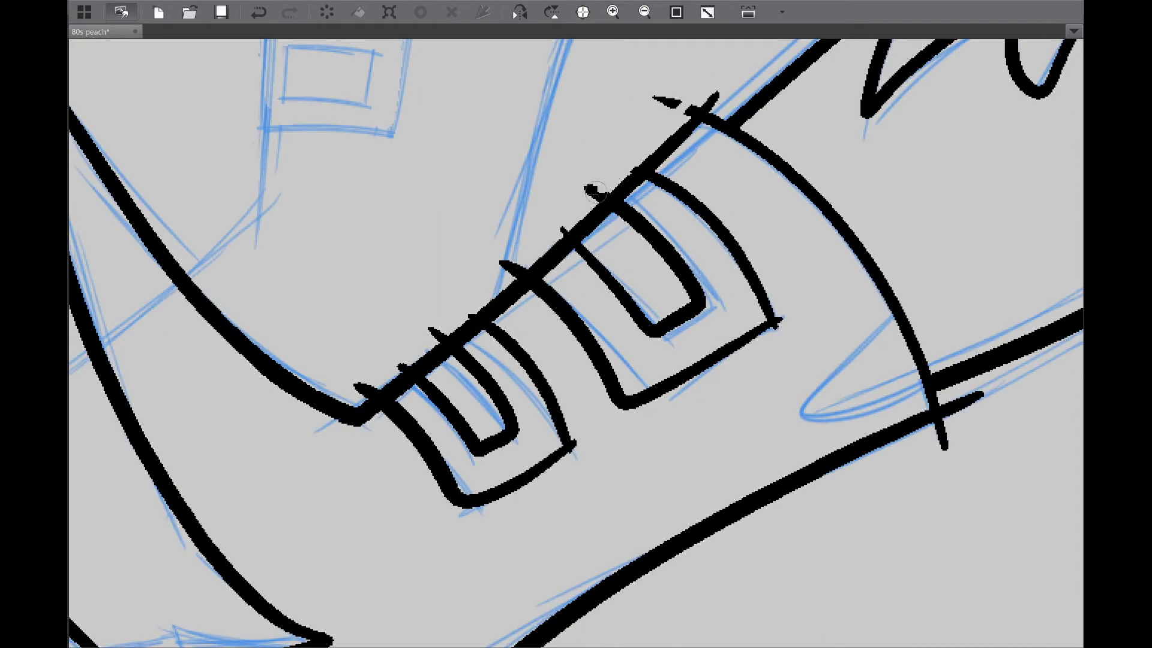
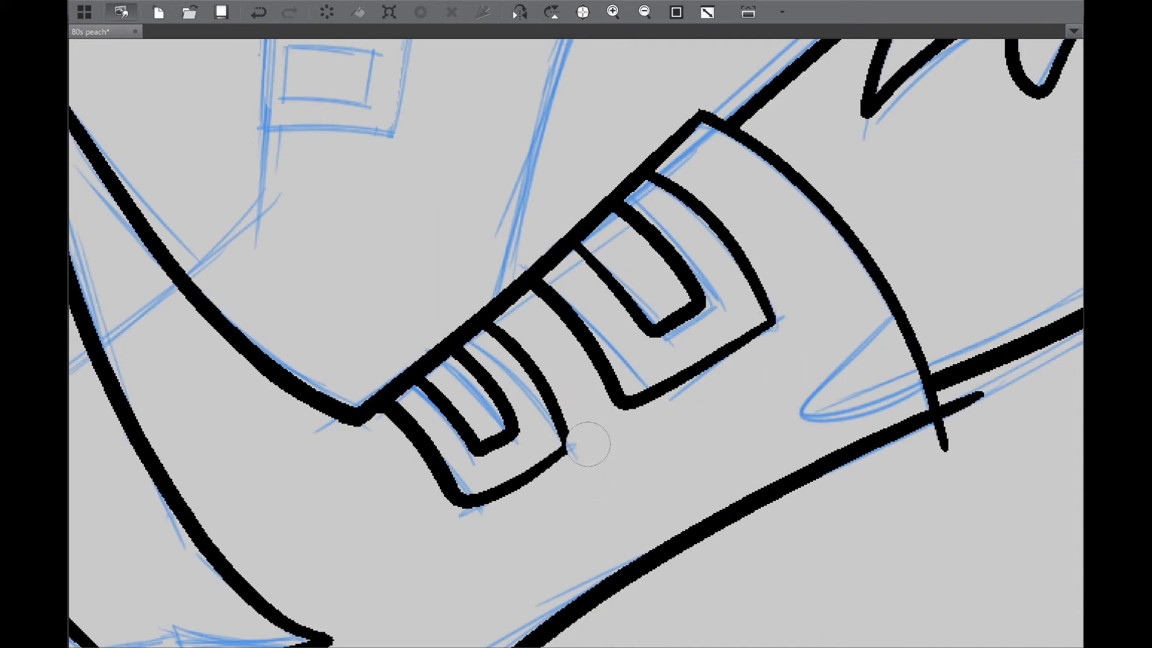
{"action": "scroll", "coordinate": [600, 447], "scroll_direction": "right", "scroll_amount": 2}
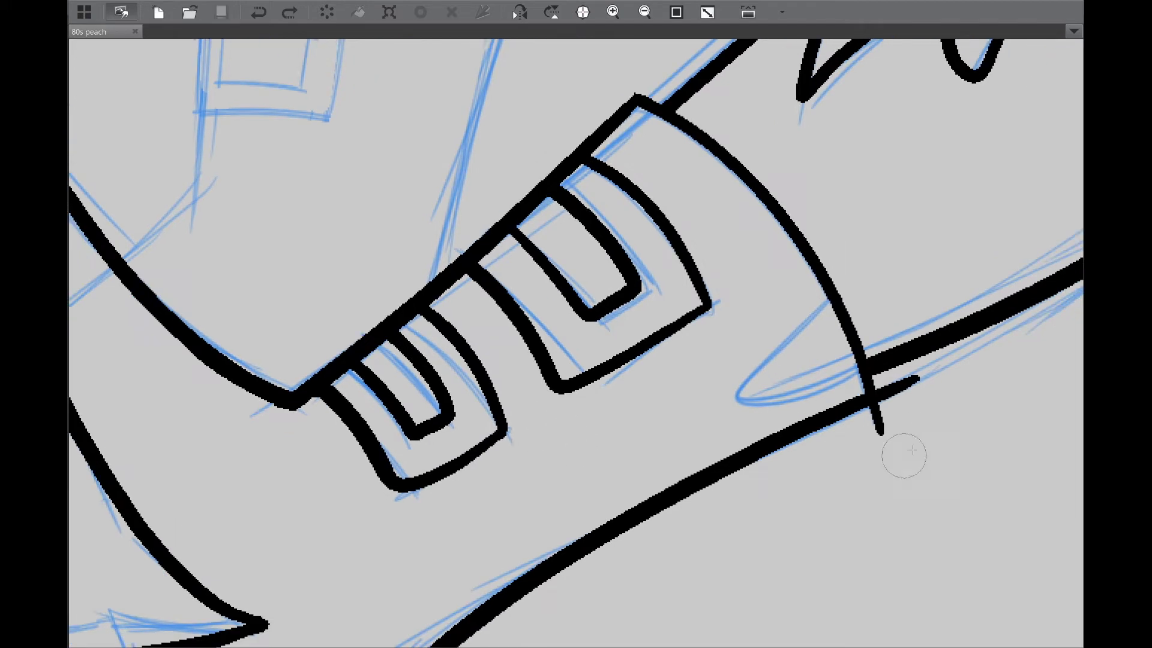
{"action": "key", "text": "Tab"}
{"action": "scroll", "coordinate": [856, 483], "scroll_direction": "right", "scroll_amount": 4}
{"action": "left_click_drag", "start_coordinate": [771, 405], "coordinate": [747, 441]}
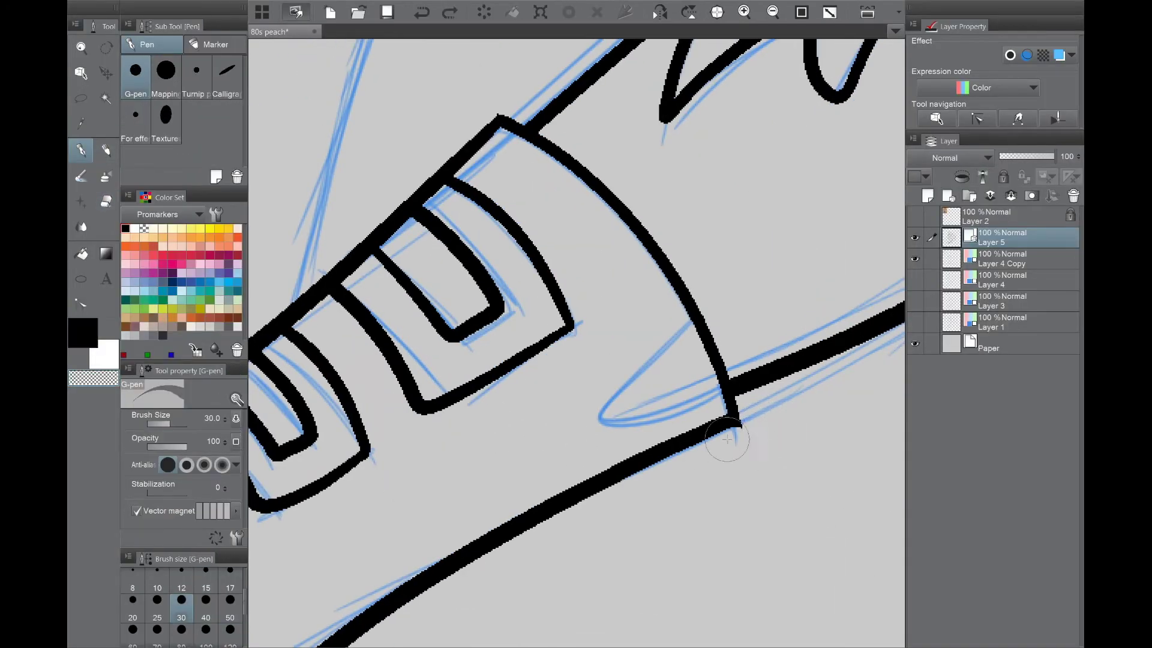
Step: Ink the pointed notch in the front boot's top edge and erase the lines crossing its opening
{"action": "scroll", "coordinate": [726, 438], "scroll_direction": "left", "scroll_amount": 1}
{"action": "mouse_move", "coordinate": [761, 329]}
{"action": "left_mouse_down"}
{"action": "mouse_move", "coordinate": [642, 427]}
{"action": "mouse_move", "coordinate": [768, 371]}
{"action": "left_mouse_up"}
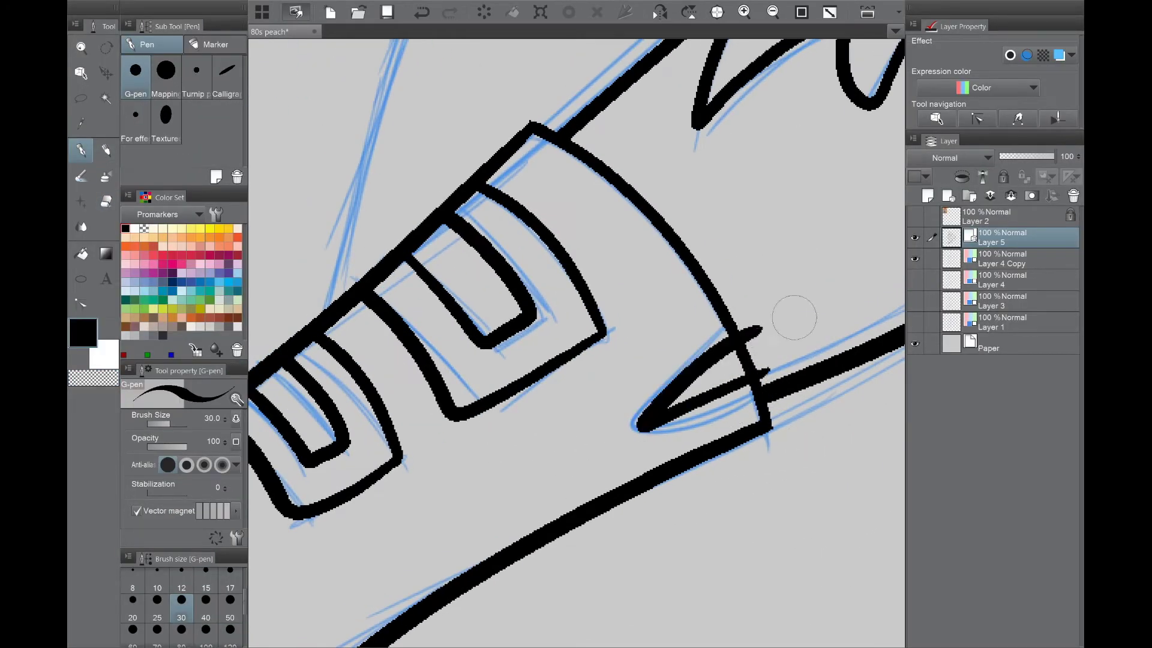
{"action": "key", "text": "e"}
{"action": "left_click_drag", "start_coordinate": [755, 328], "coordinate": [762, 375]}
{"action": "scroll", "coordinate": [768, 444], "scroll_direction": "down", "scroll_amount": 2}
Step: Ink the front and back shaft lines of the rear boot, from its top edge down to the ankle
{"action": "key", "text": "Tab"}
{"action": "mouse_move", "coordinate": [855, 475]}
{"action": "left_mouse_down"}
{"action": "mouse_move", "coordinate": [756, 500]}
{"action": "mouse_move", "coordinate": [824, 378]}
{"action": "mouse_move", "coordinate": [669, 463]}
{"action": "mouse_move", "coordinate": [675, 507]}
{"action": "left_mouse_up"}
{"action": "scroll", "coordinate": [666, 362], "scroll_direction": "up", "scroll_amount": 3}
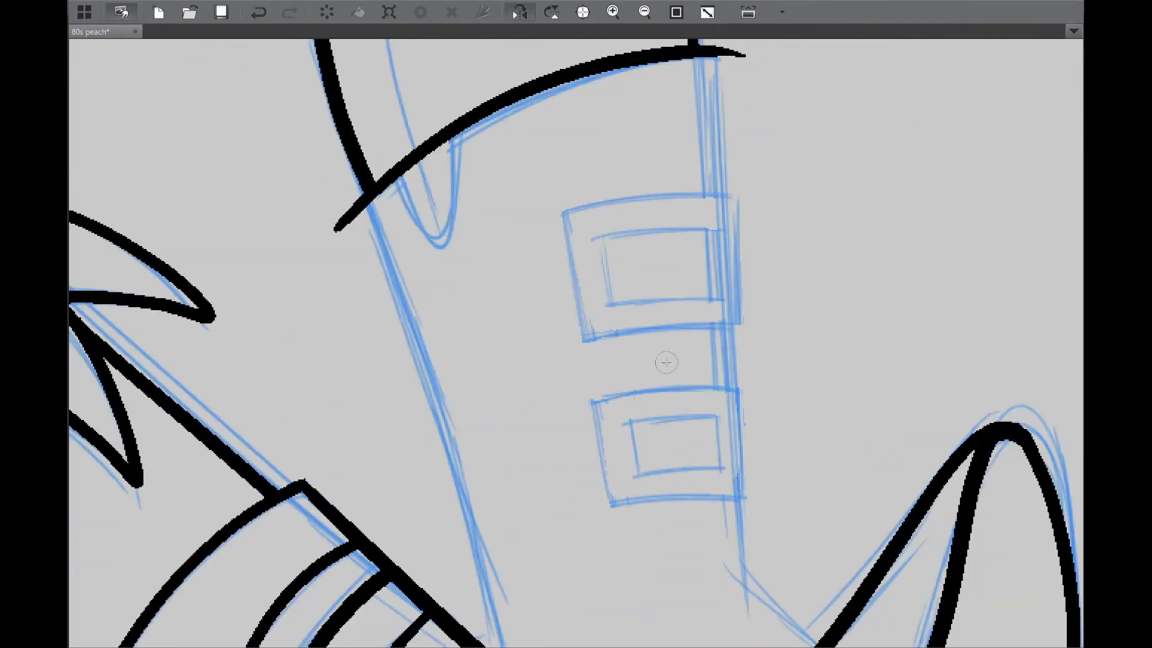
{"action": "scroll", "coordinate": [667, 372], "scroll_direction": "down", "scroll_amount": 3}
{"action": "scroll", "coordinate": [507, 225], "scroll_direction": "up", "scroll_amount": 2}
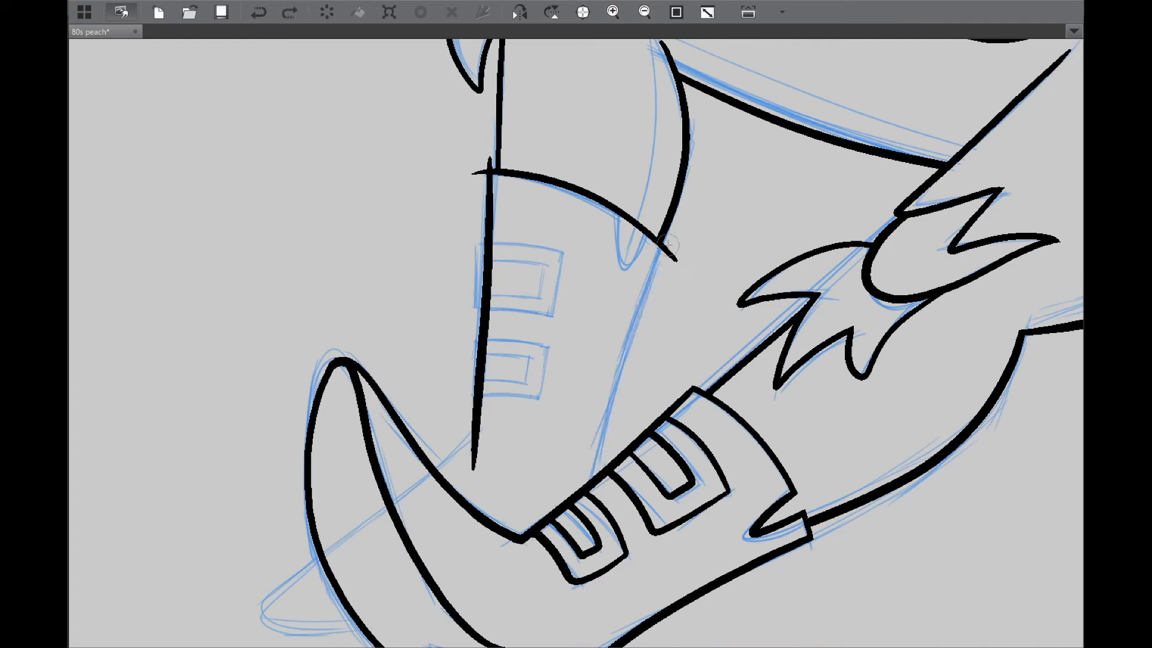
{"action": "left_click_drag", "start_coordinate": [669, 243], "coordinate": [593, 517]}
Step: Trim the overshooting line ends at the corners of the rear boot's top edge
{"action": "scroll", "coordinate": [593, 287], "scroll_direction": "up", "scroll_amount": 4}
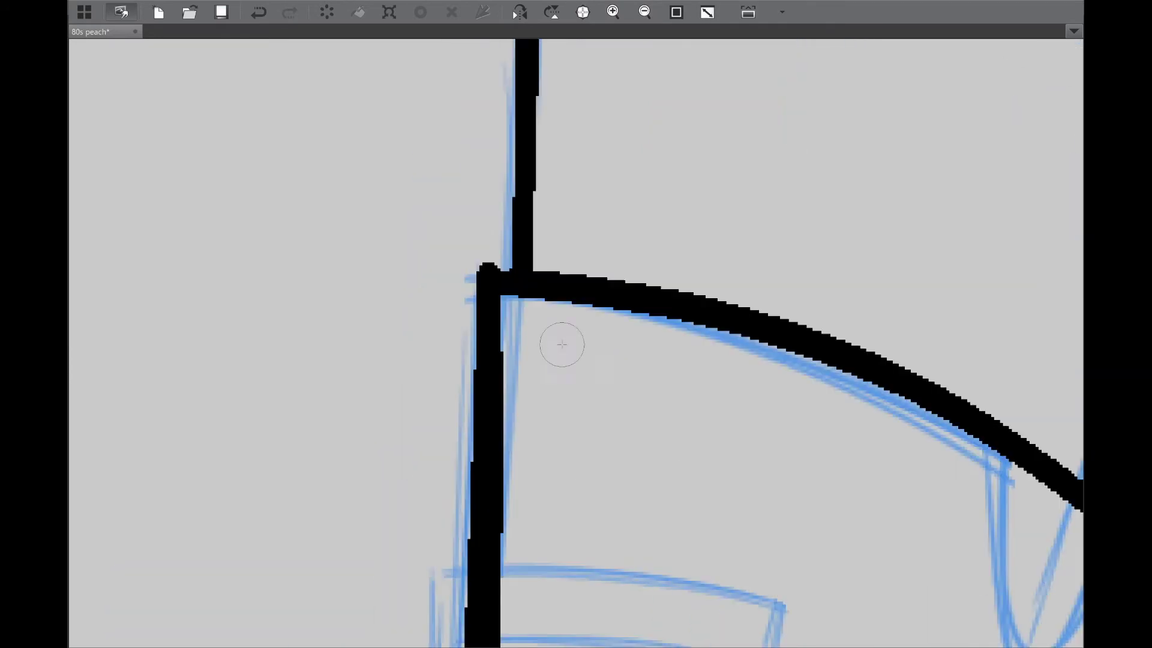
{"action": "key", "text": "ctrl+z"}
{"action": "left_click_drag", "start_coordinate": [503, 266], "coordinate": [531, 304]}
Step: Ink the rear boot's foot and rounded toe, and erase the parts overlapping the front boot
{"action": "scroll", "coordinate": [511, 320], "scroll_direction": "down", "scroll_amount": 5}
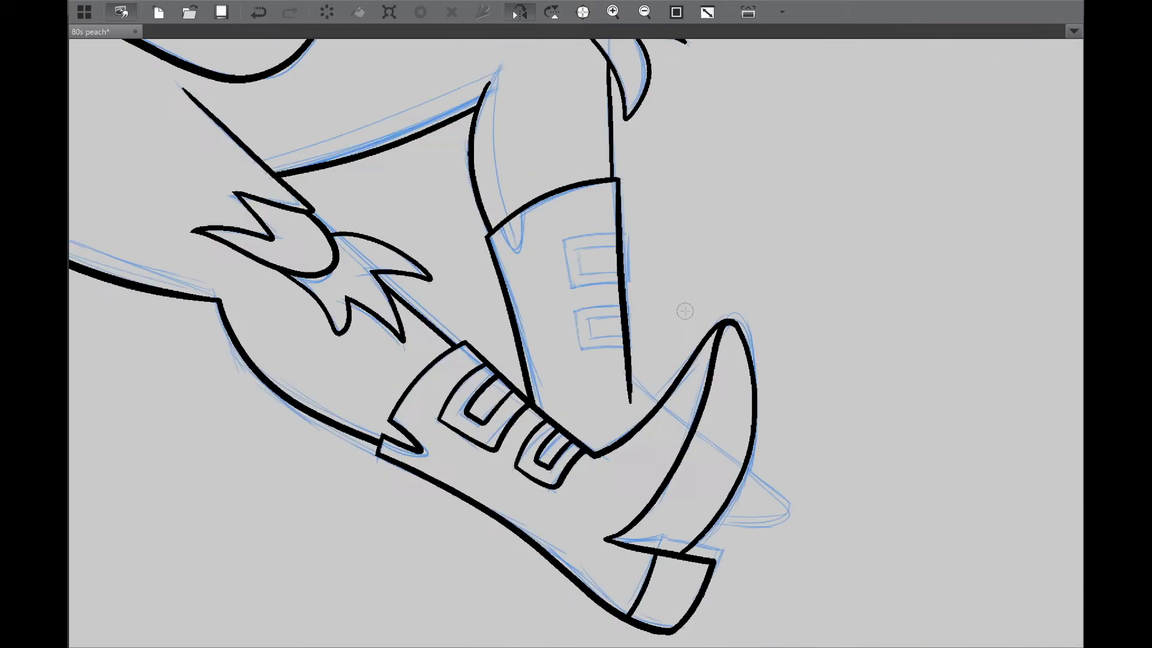
{"action": "left_click_drag", "start_coordinate": [543, 414], "coordinate": [598, 252]}
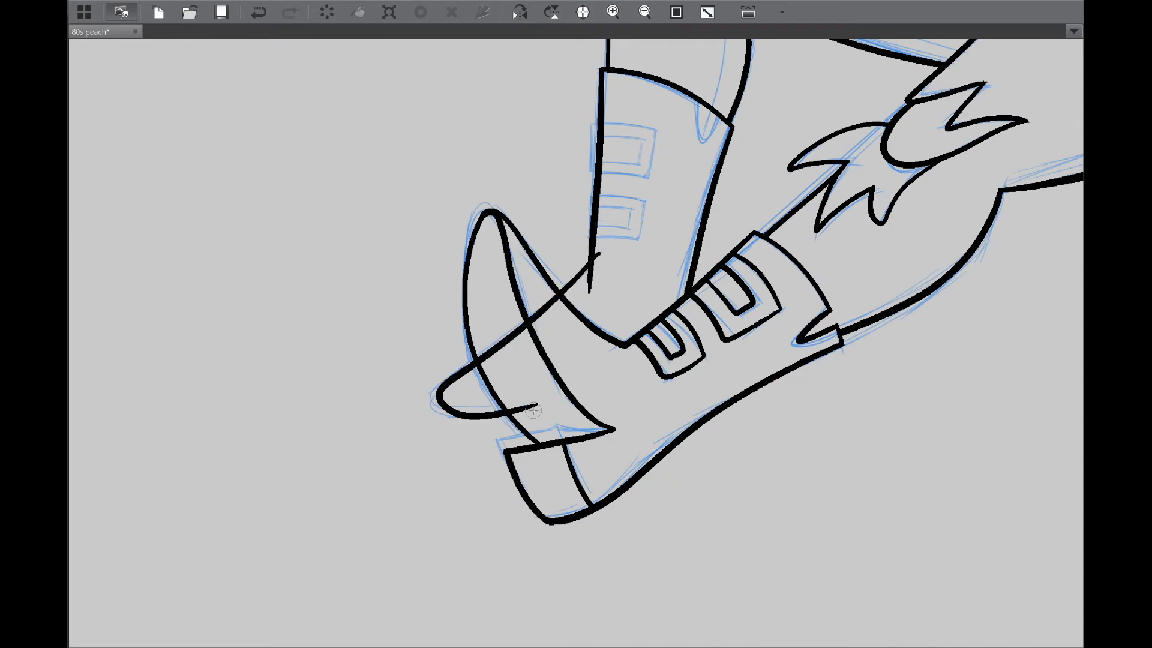
{"action": "key", "text": "h"}
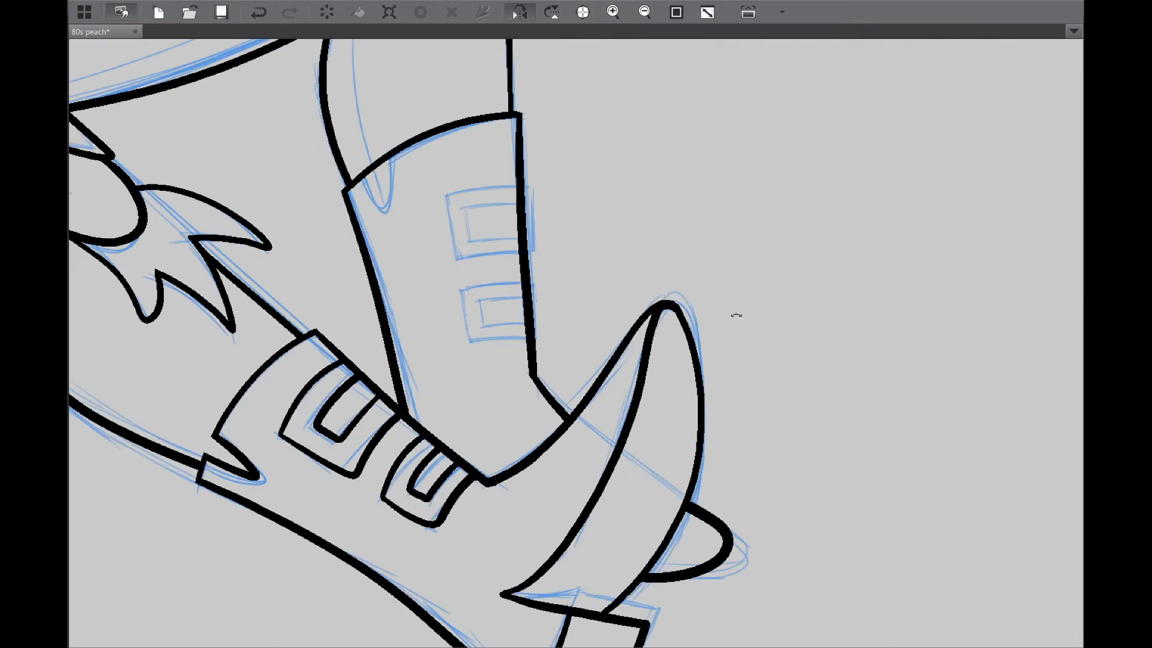
Step: Ink the rear boot's lower strap with its inner buckle shape and the rounded ends wrapping past the shaft
{"action": "scroll", "coordinate": [652, 324], "scroll_direction": "up", "scroll_amount": 4}
{"action": "left_click_drag", "start_coordinate": [637, 292], "coordinate": [534, 390]}
{"action": "left_click_drag", "start_coordinate": [594, 240], "coordinate": [468, 324]}
{"action": "left_click_drag", "start_coordinate": [564, 318], "coordinate": [474, 414]}
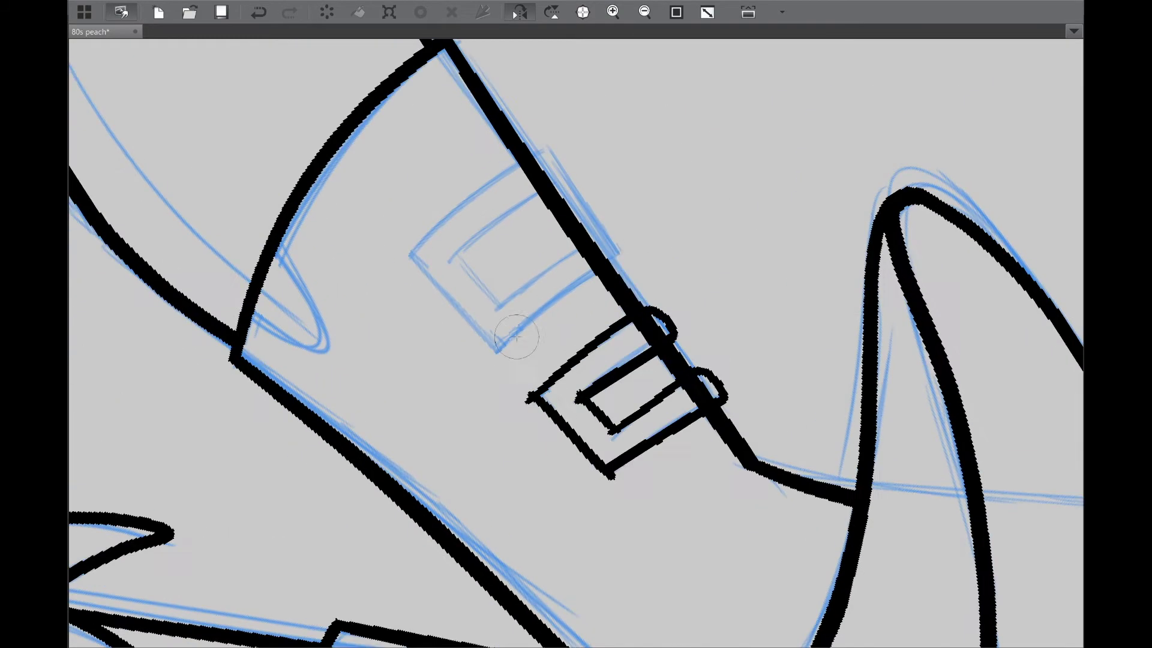
Step: Ink the rear boot's upper strap and buckle, and trim the stray line ends on both straps
{"action": "left_click_drag", "start_coordinate": [600, 246], "coordinate": [489, 357]}
{"action": "left_click_drag", "start_coordinate": [558, 213], "coordinate": [516, 399]}
{"action": "left_click_drag", "start_coordinate": [558, 252], "coordinate": [492, 317]}
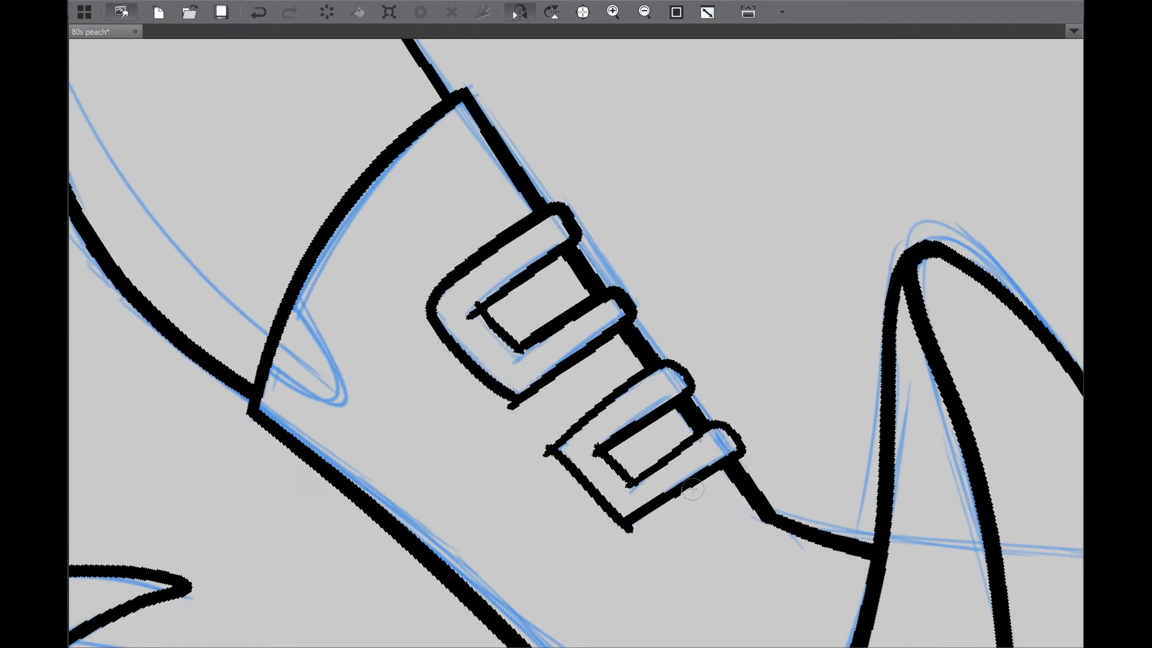
{"action": "key", "text": "h"}
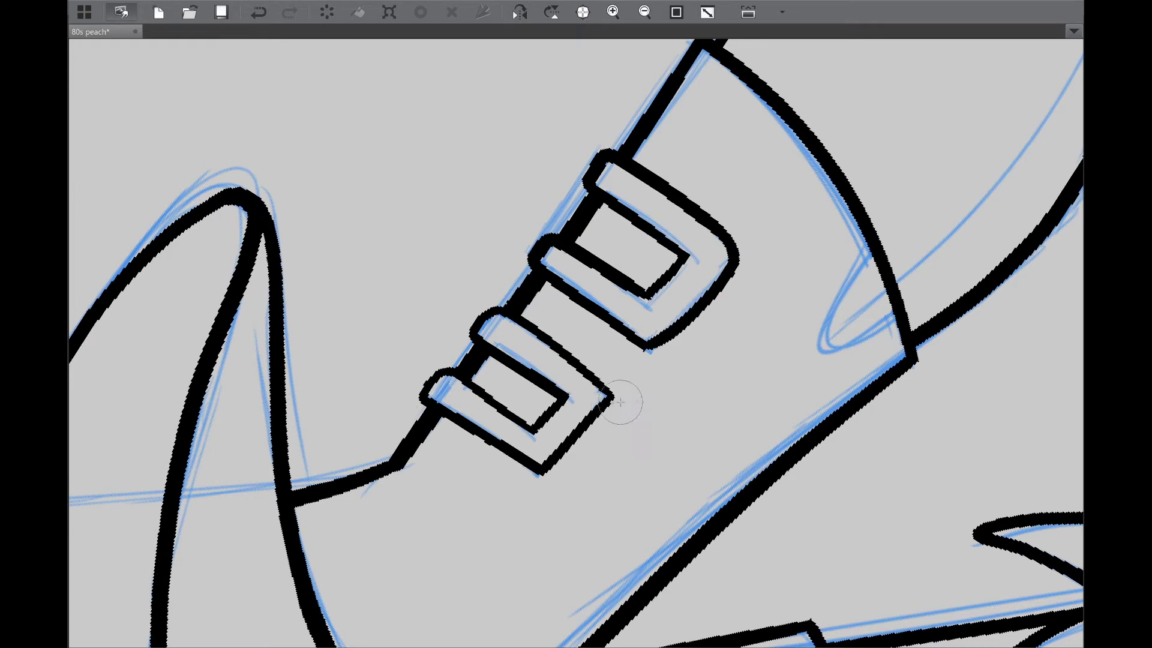
Step: Thicken the lower edges of the rear boot's two straps with black ink
{"action": "scroll", "coordinate": [621, 402], "scroll_direction": "up", "scroll_amount": 2}
{"action": "scroll", "coordinate": [621, 402], "scroll_direction": "right", "scroll_amount": 2}
{"action": "key", "text": "h"}
{"action": "scroll", "coordinate": [600, 363], "scroll_direction": "up", "scroll_amount": 3}
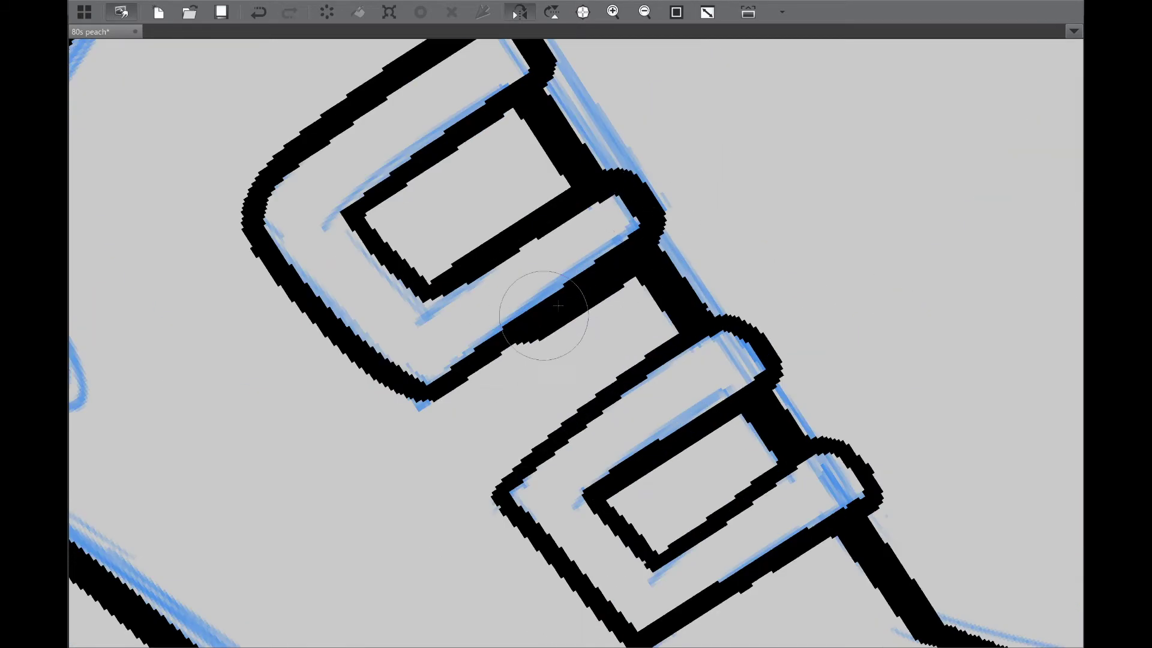
{"action": "scroll", "coordinate": [745, 535], "scroll_direction": "down", "scroll_amount": 2}
{"action": "scroll", "coordinate": [694, 419], "scroll_direction": "up", "scroll_amount": 2}
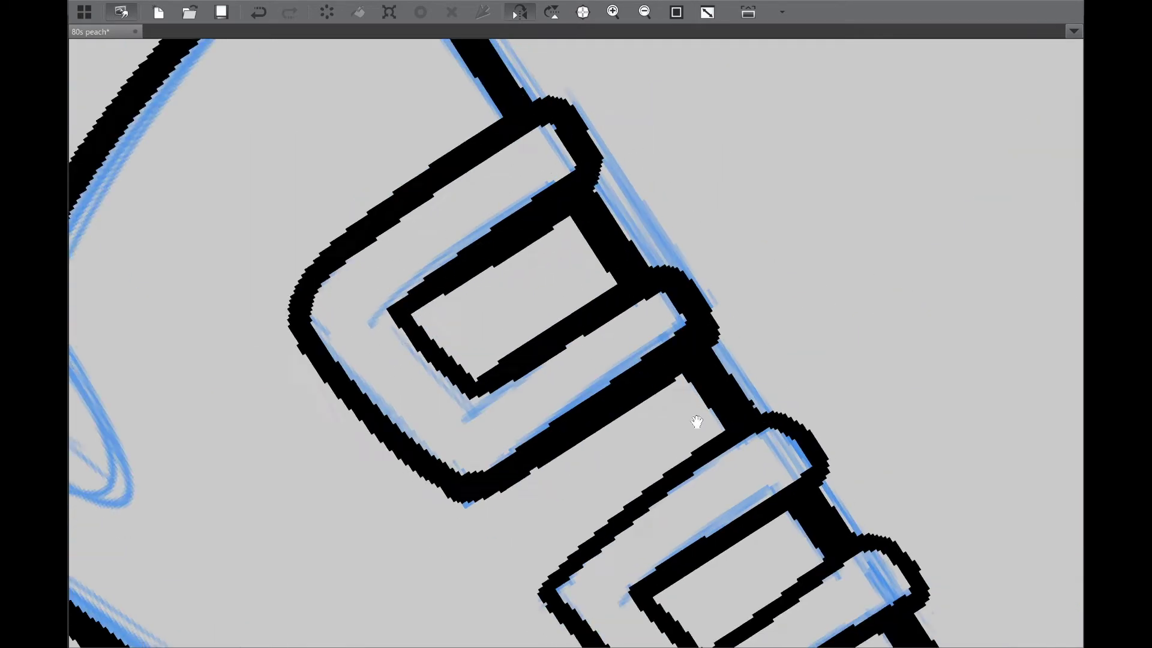
{"action": "scroll", "coordinate": [632, 290], "scroll_direction": "down", "scroll_amount": 1}
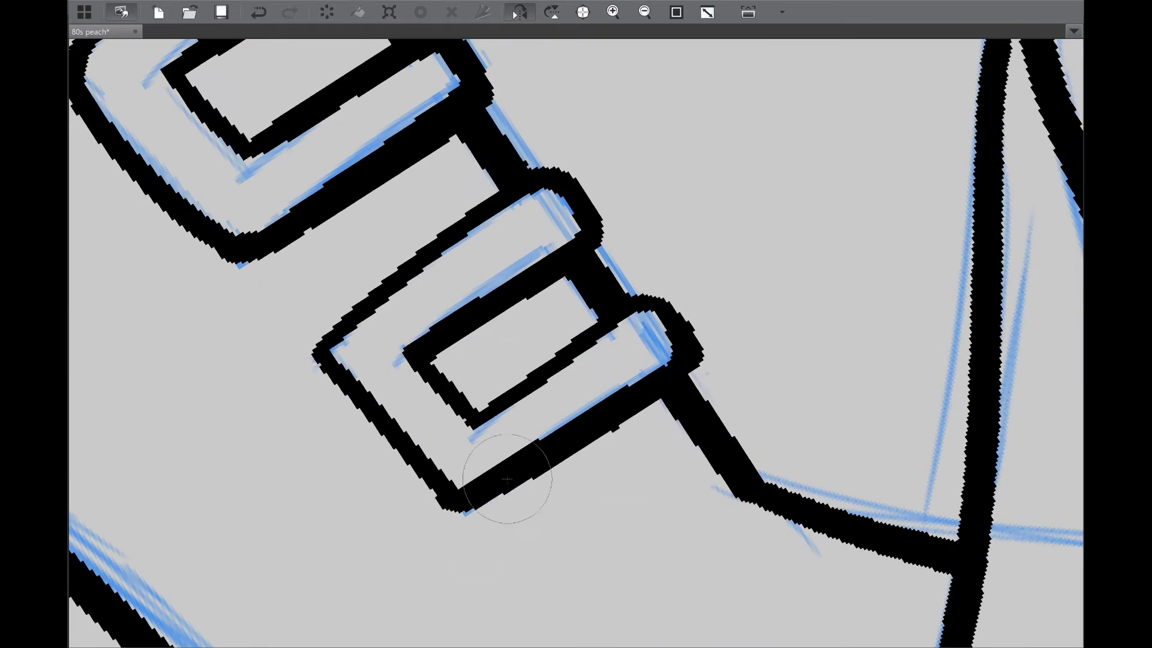
Step: Ink the long hair behind the shoulder, from the nape down to the spiky tips between the arm and waist
{"action": "key", "text": "h"}
{"action": "scroll", "coordinate": [514, 489], "scroll_direction": "down", "scroll_amount": 4}
{"action": "scroll", "coordinate": [789, 513], "scroll_direction": "down", "scroll_amount": 3}
{"action": "key", "text": "ctrl+@"}
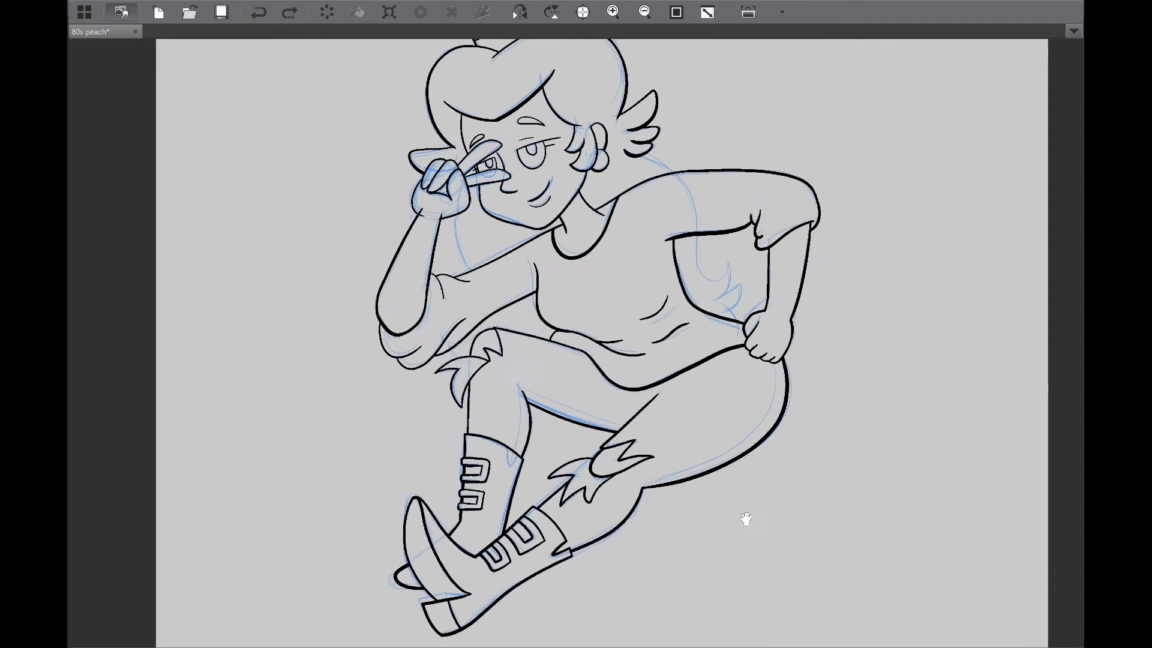
{"action": "scroll", "coordinate": [745, 522], "scroll_direction": "up", "scroll_amount": 4}
{"action": "key", "text": "h"}
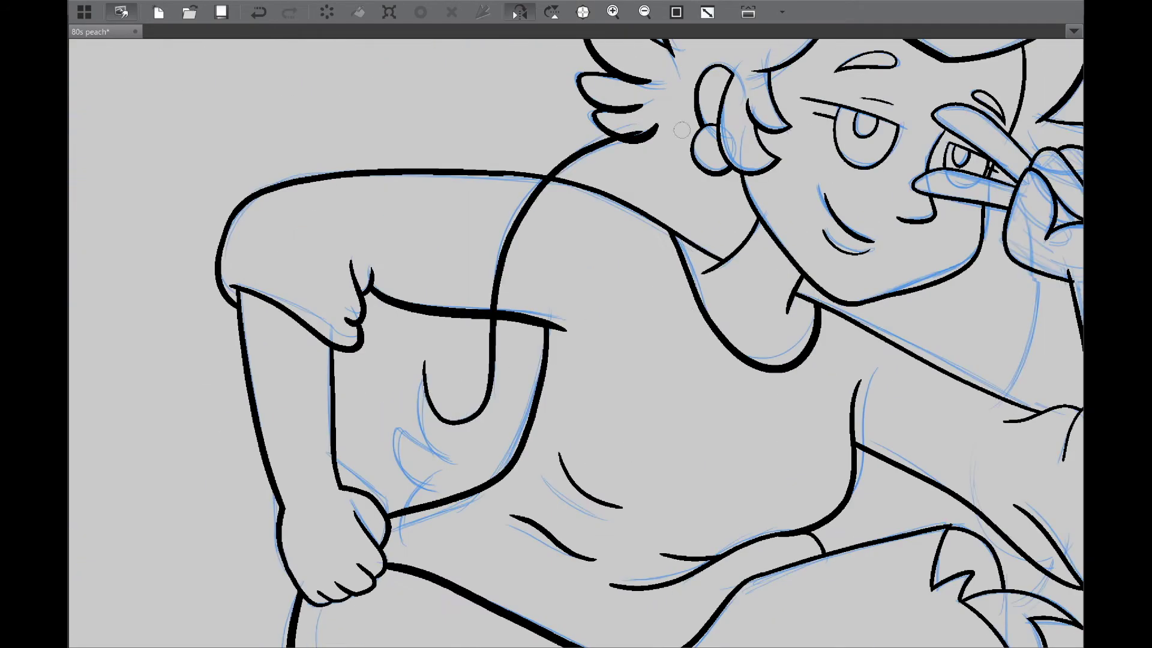
{"action": "scroll", "coordinate": [667, 137], "scroll_direction": "down", "scroll_amount": 2}
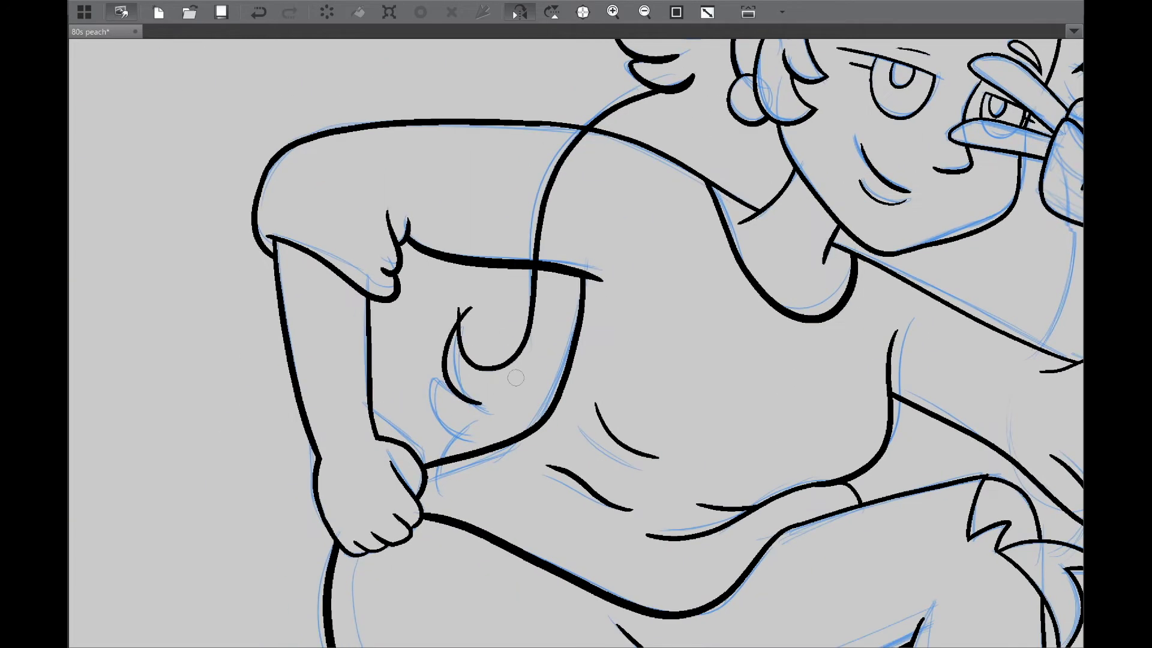
{"action": "scroll", "coordinate": [495, 310], "scroll_direction": "up", "scroll_amount": 1}
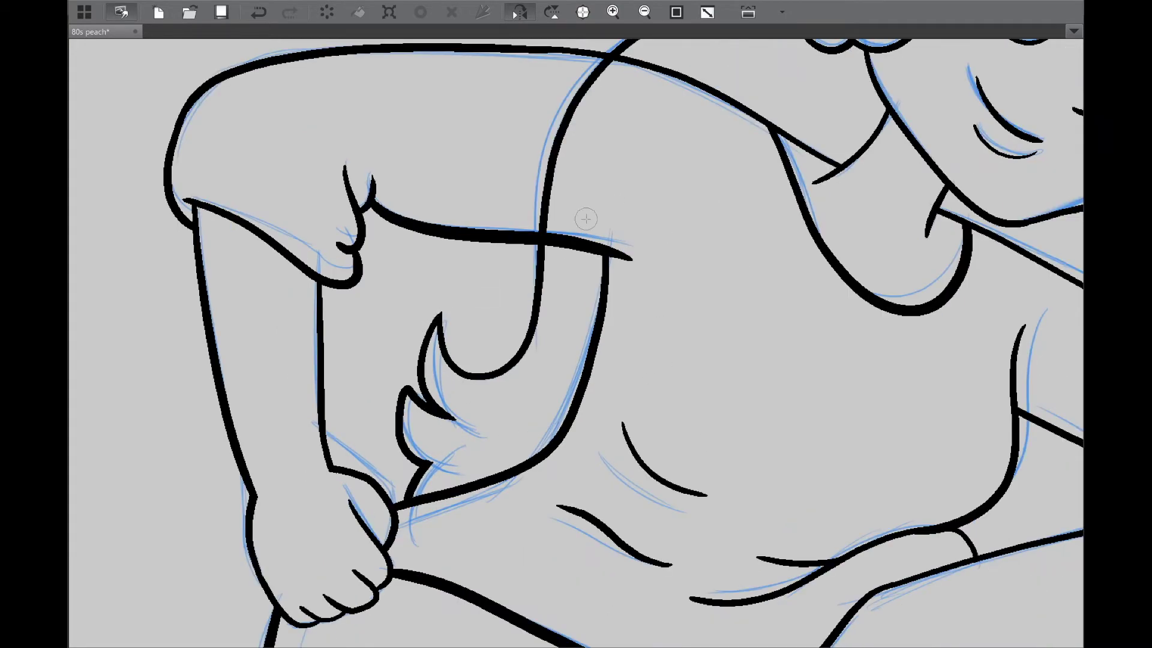
Step: Ink the long hair's front edge from below the raised hand to behind the knee, and trim the lines crossing the sleeves
{"action": "key", "text": "ctrl+z"}
{"action": "scroll", "coordinate": [707, 380], "scroll_direction": "down", "scroll_amount": 4}
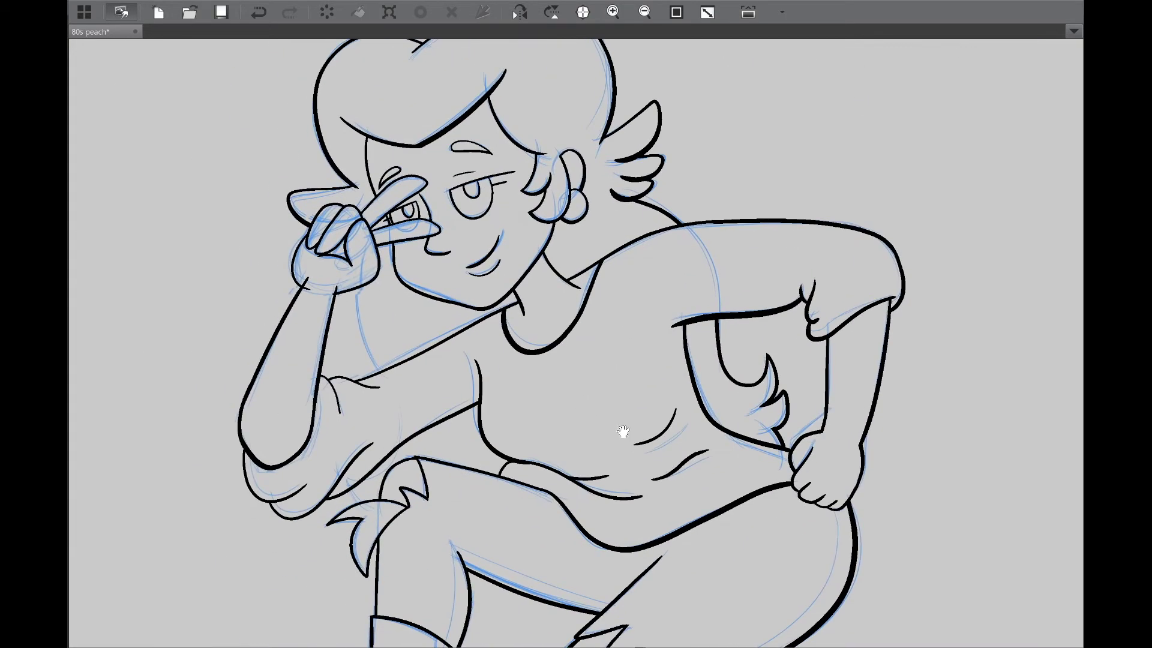
{"action": "scroll", "coordinate": [623, 431], "scroll_direction": "up", "scroll_amount": 1}
{"action": "scroll", "coordinate": [389, 238], "scroll_direction": "down", "scroll_amount": 1}
{"action": "scroll", "coordinate": [389, 238], "scroll_direction": "up", "scroll_amount": 2}
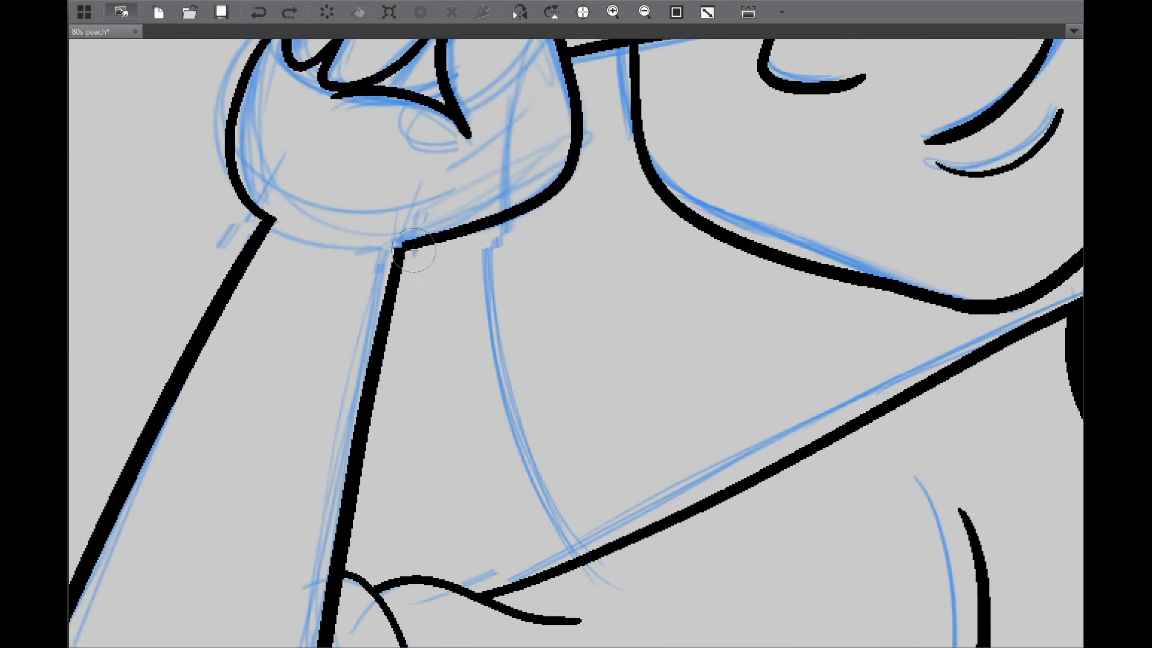
{"action": "scroll", "coordinate": [598, 354], "scroll_direction": "down", "scroll_amount": 2}
{"action": "scroll", "coordinate": [599, 355], "scroll_direction": "up", "scroll_amount": 1}
{"action": "left_click_drag", "start_coordinate": [501, 465], "coordinate": [531, 359]}
{"action": "key", "text": "ctrl+z"}
{"action": "left_click_drag", "start_coordinate": [507, 156], "coordinate": [555, 417]}
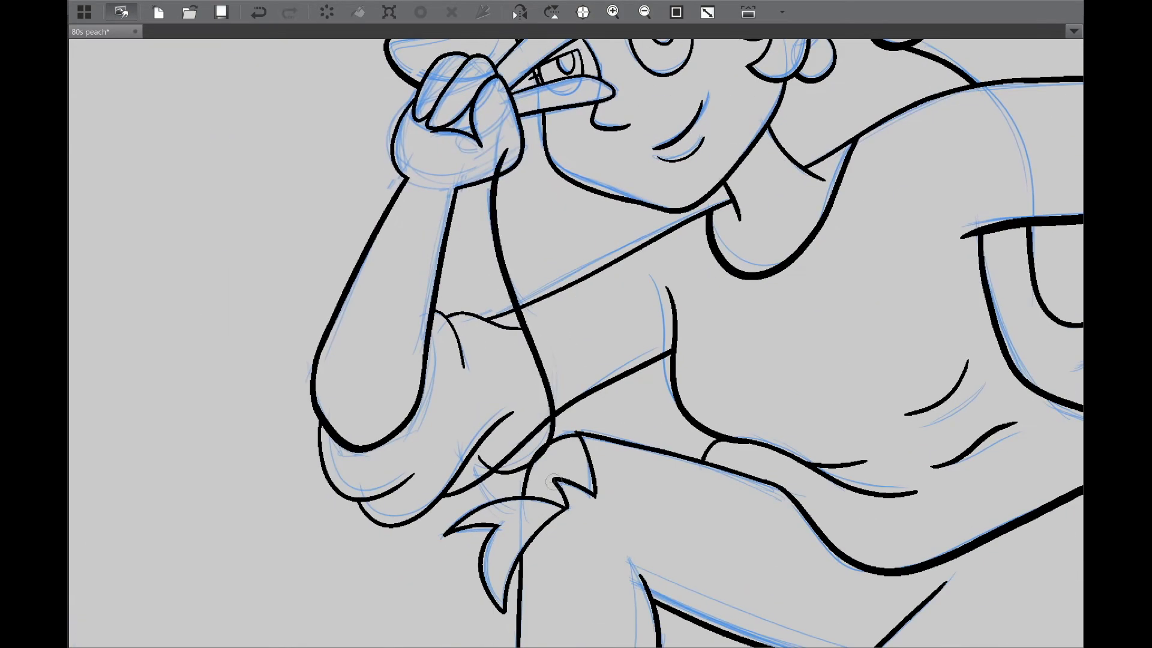
{"action": "scroll", "coordinate": [628, 431], "scroll_direction": "down", "scroll_amount": 1}
{"action": "scroll", "coordinate": [781, 478], "scroll_direction": "down", "scroll_amount": 4}
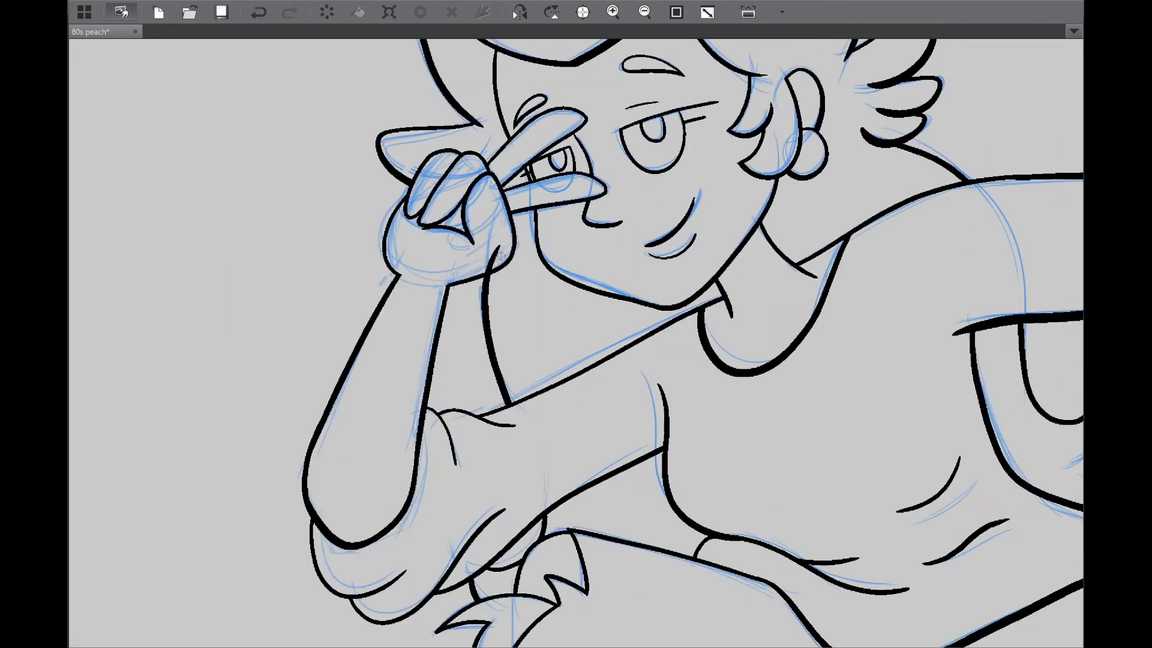
Step: Hide the blue sketch layer Layer 4 Copy to check the line art alone, and show the reference image on Layer 2
{"action": "key", "text": "Tab"}
{"action": "left_click", "coordinate": [914, 258]}
{"action": "scroll", "coordinate": [711, 544], "scroll_direction": "up", "scroll_amount": 2}
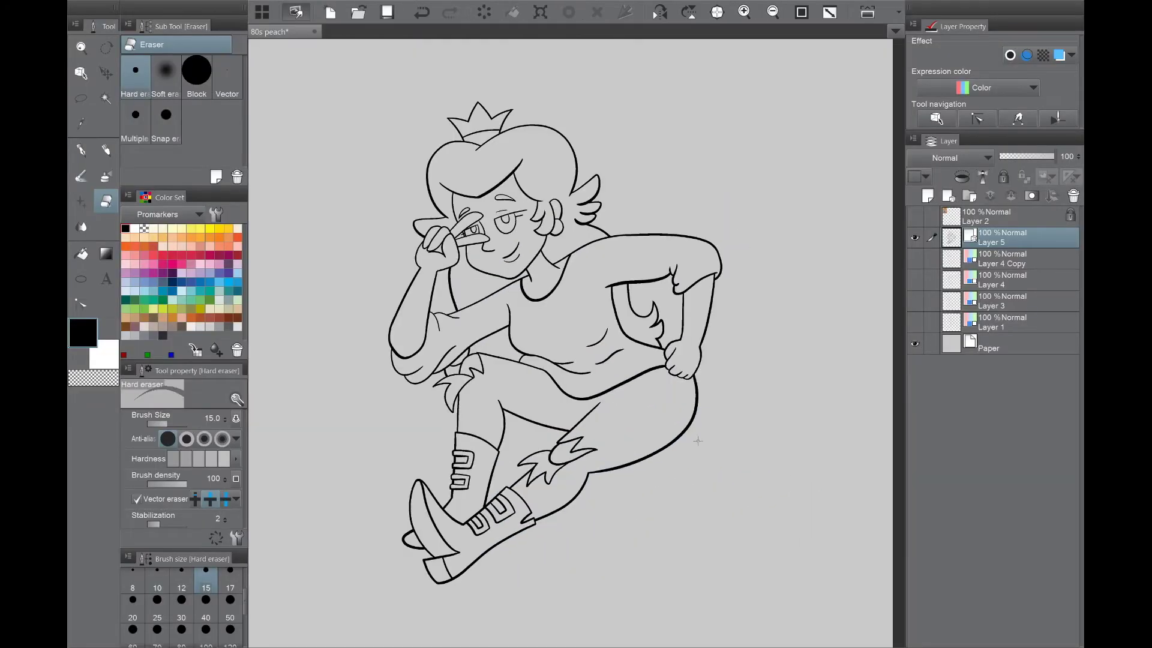
{"action": "key", "text": "Tab"}
{"action": "scroll", "coordinate": [711, 545], "scroll_direction": "down", "scroll_amount": 2}
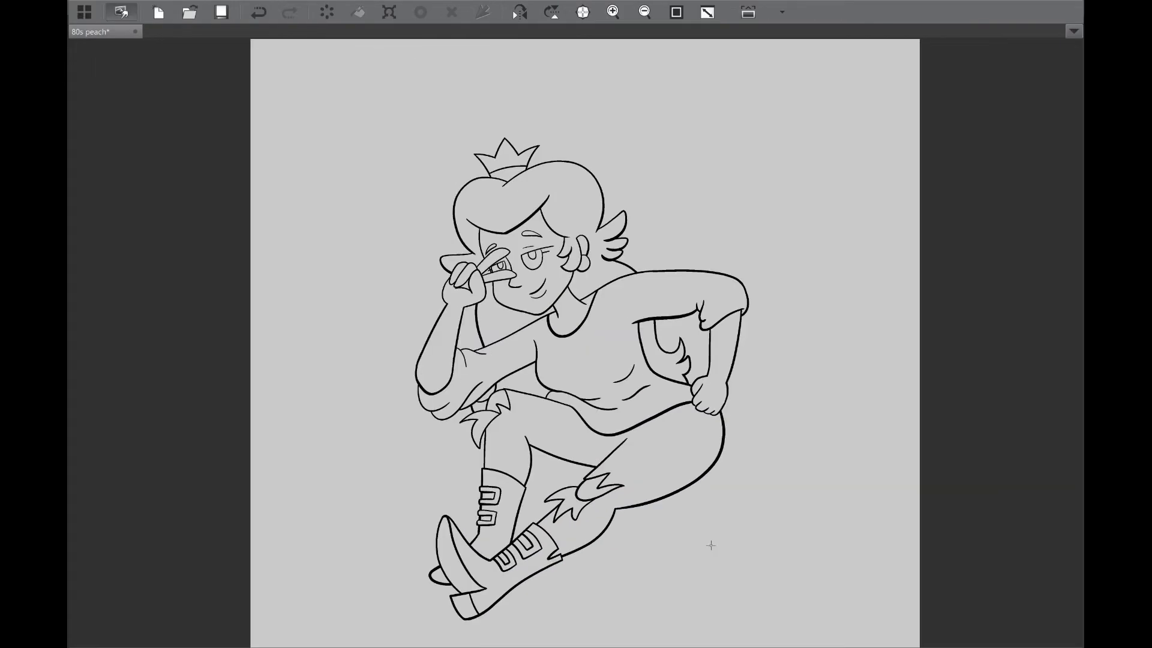
{"action": "scroll", "coordinate": [711, 545], "scroll_direction": "up", "scroll_amount": 1}
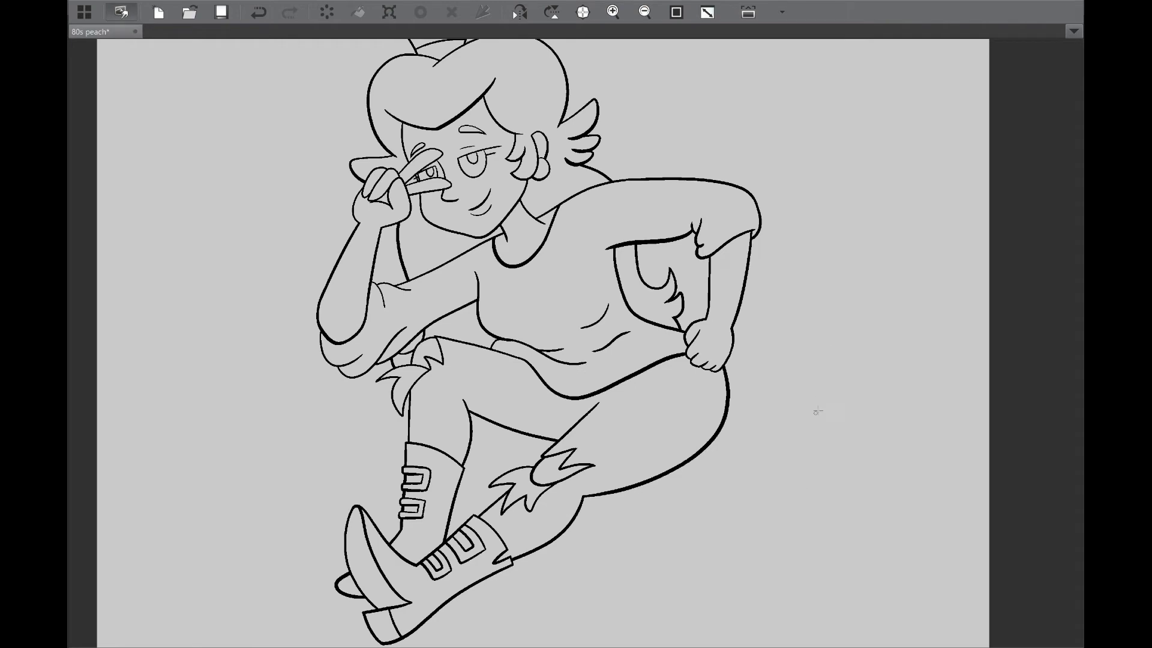
{"action": "scroll", "coordinate": [817, 411], "scroll_direction": "down", "scroll_amount": 2}
{"action": "key", "text": "Tab"}
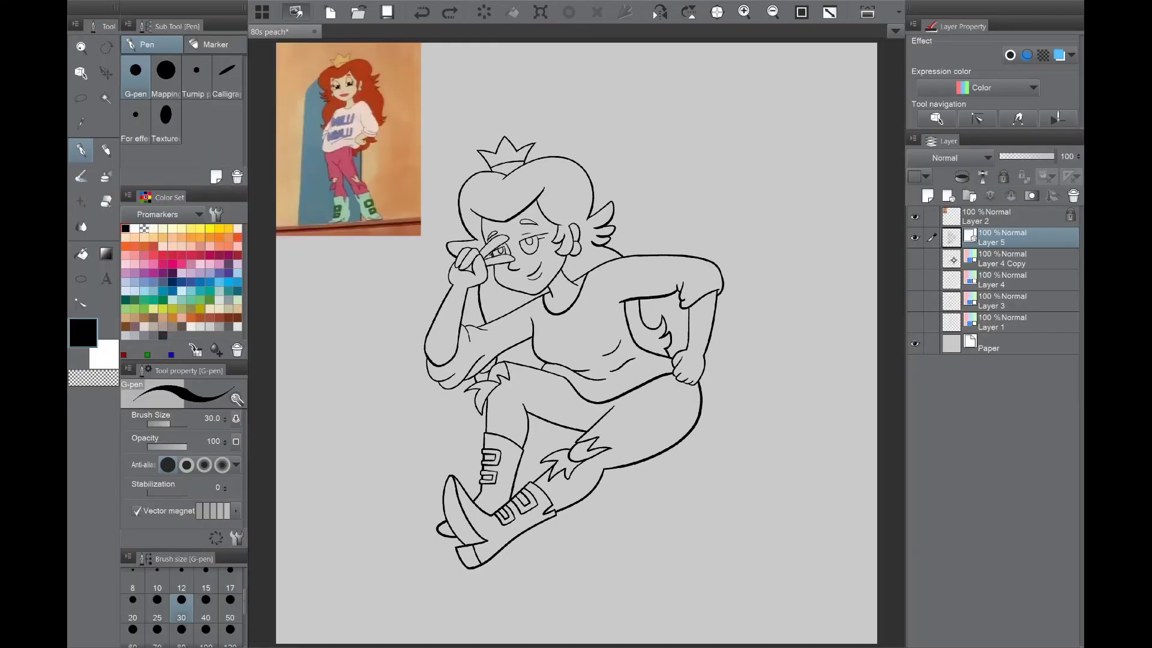
Step: Add a new layer beneath the line art and fill the sweater with the pale pink sampled from the reference image
{"action": "key", "text": "ctrl+shift+n"}
{"action": "key", "text": "g"}
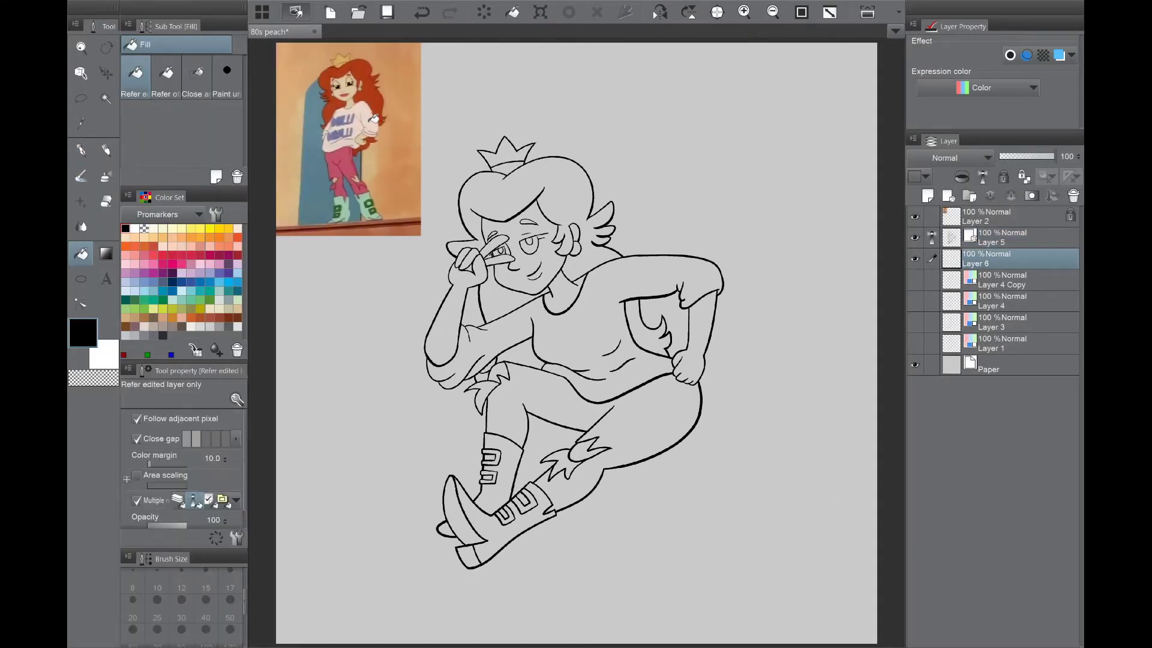
{"action": "left_click", "coordinate": [390, 147], "text": "alt"}
{"action": "left_click", "coordinate": [389, 147], "text": "ctrl+shift"}
{"action": "left_click", "coordinate": [167, 75]}
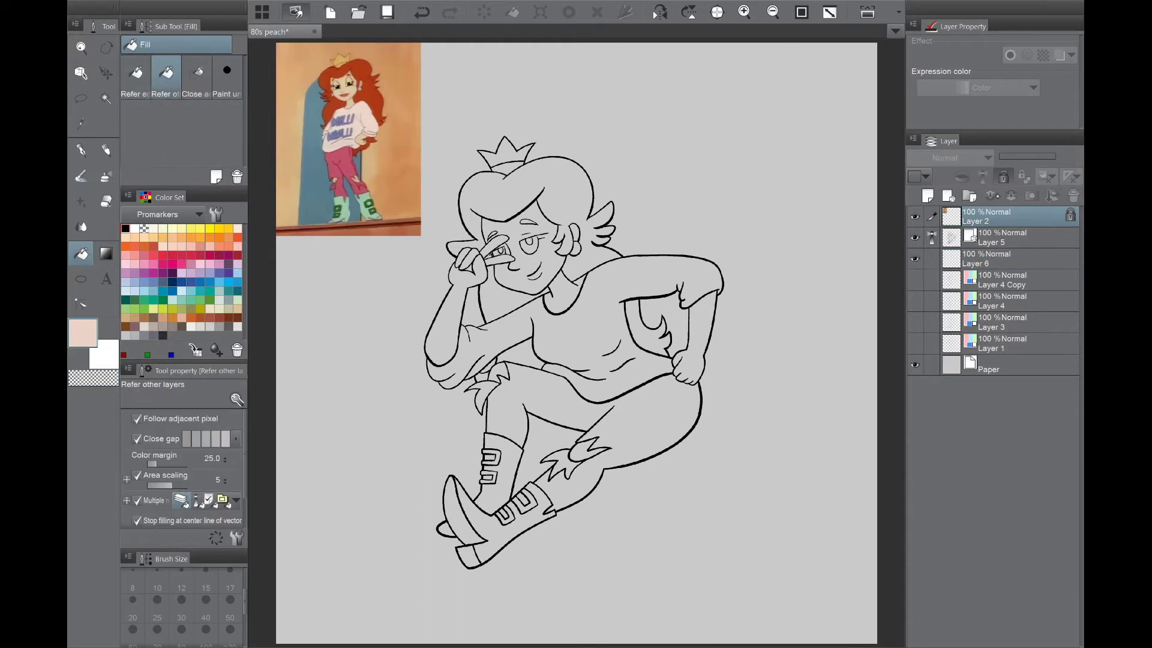
{"action": "left_click", "coordinate": [990, 258]}
{"action": "left_click", "coordinate": [651, 368]}
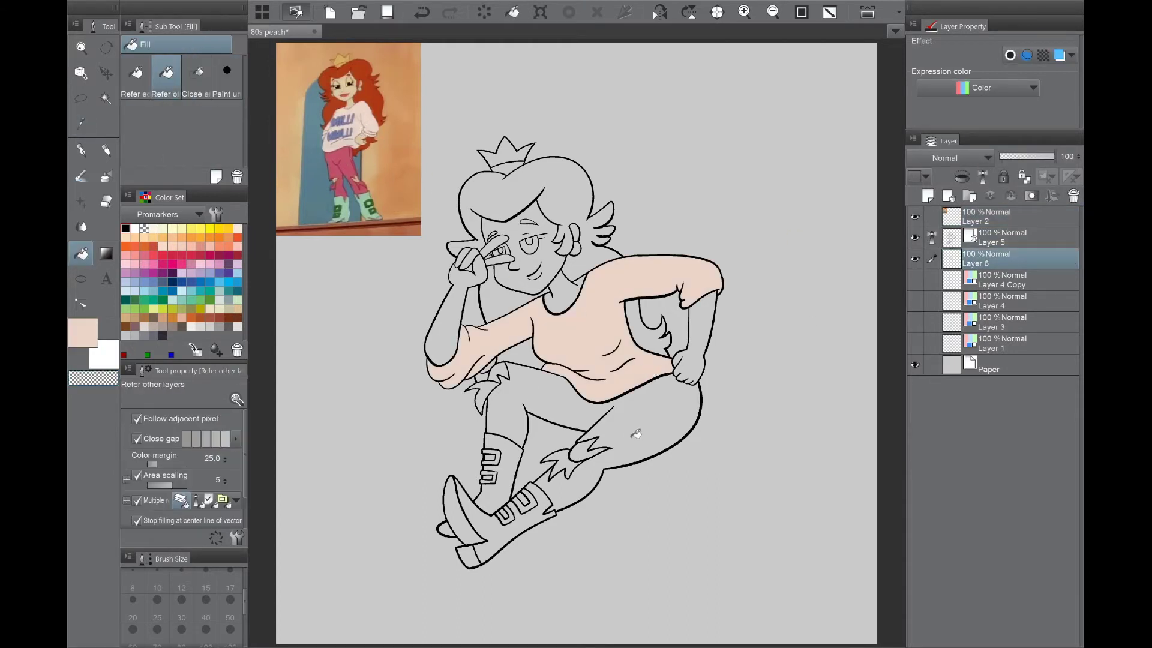
Step: Undo the sweater fill and fill the trousers with the dark pink sampled from the reference image
{"action": "left_click", "coordinate": [372, 127], "text": "alt"}
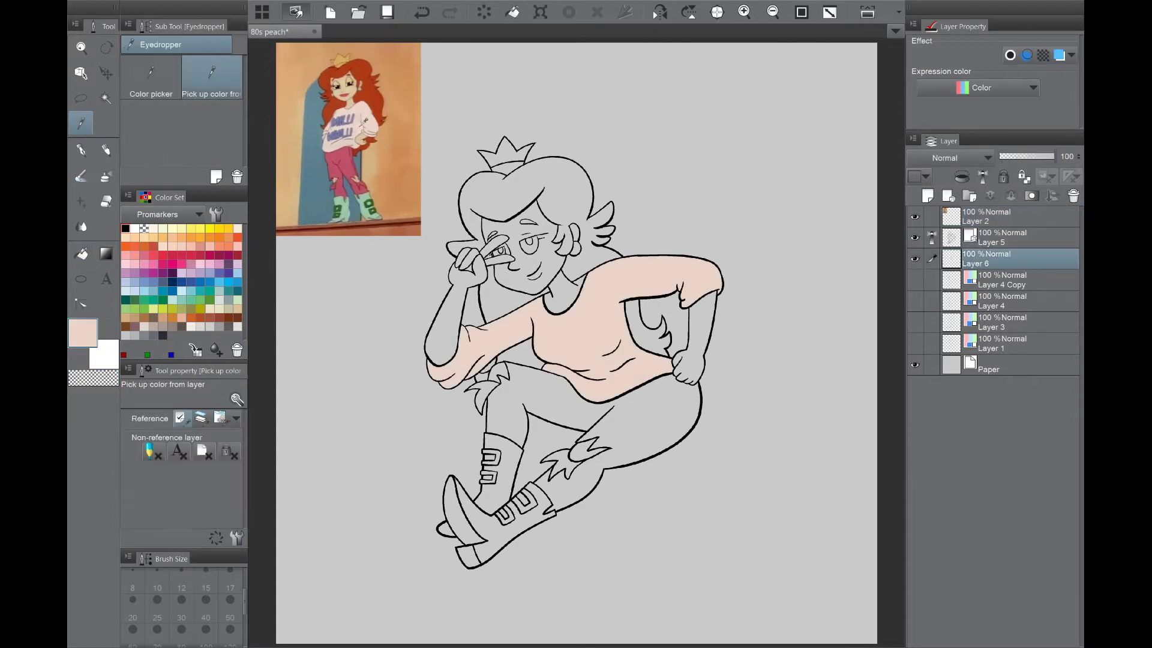
{"action": "key", "text": "ctrl+z"}
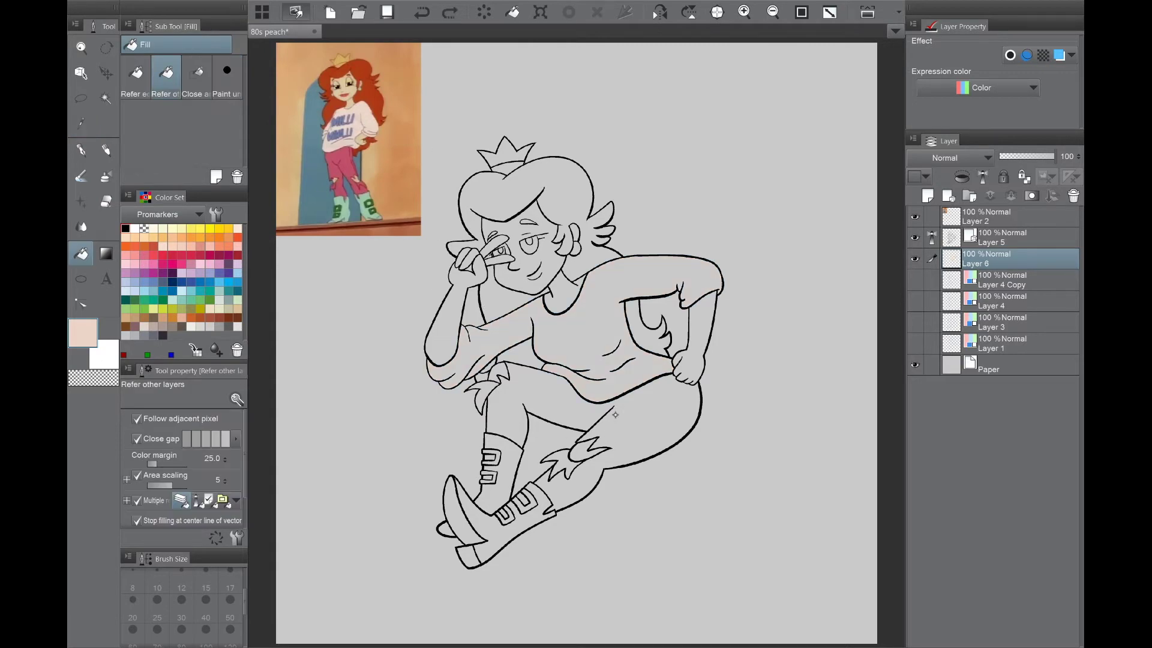
{"action": "left_click", "coordinate": [524, 264], "text": "alt"}
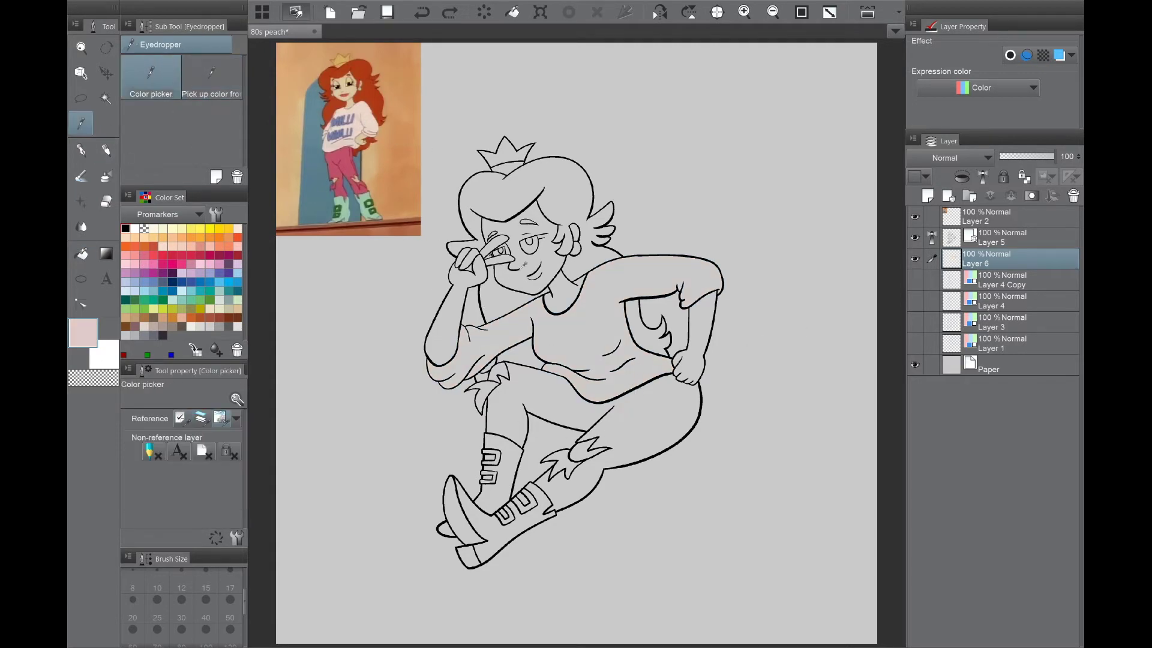
{"action": "left_click", "coordinate": [613, 401]}
{"action": "scroll", "coordinate": [661, 411], "scroll_direction": "up", "scroll_amount": 5}
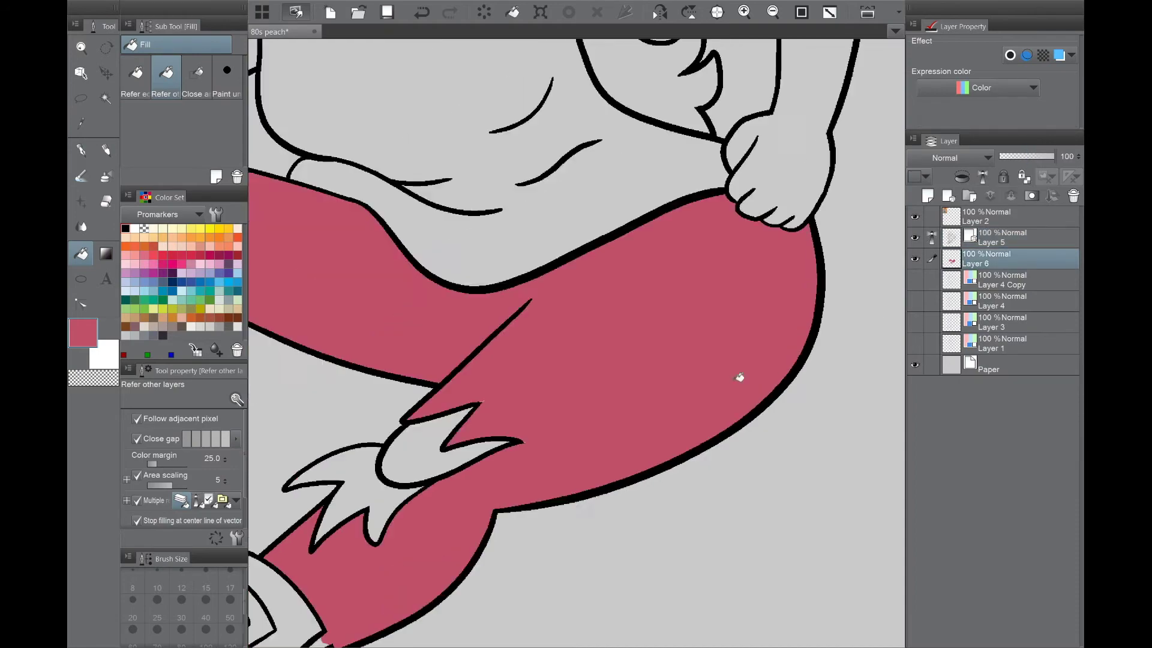
{"action": "scroll", "coordinate": [739, 377], "scroll_direction": "down", "scroll_amount": 5}
Step: Refill the sweater with pale pink and fill the arms and hands with the tan skin colour sampled from the reference
{"action": "left_click", "coordinate": [300, 114], "text": "alt"}
{"action": "left_click", "coordinate": [431, 315]}
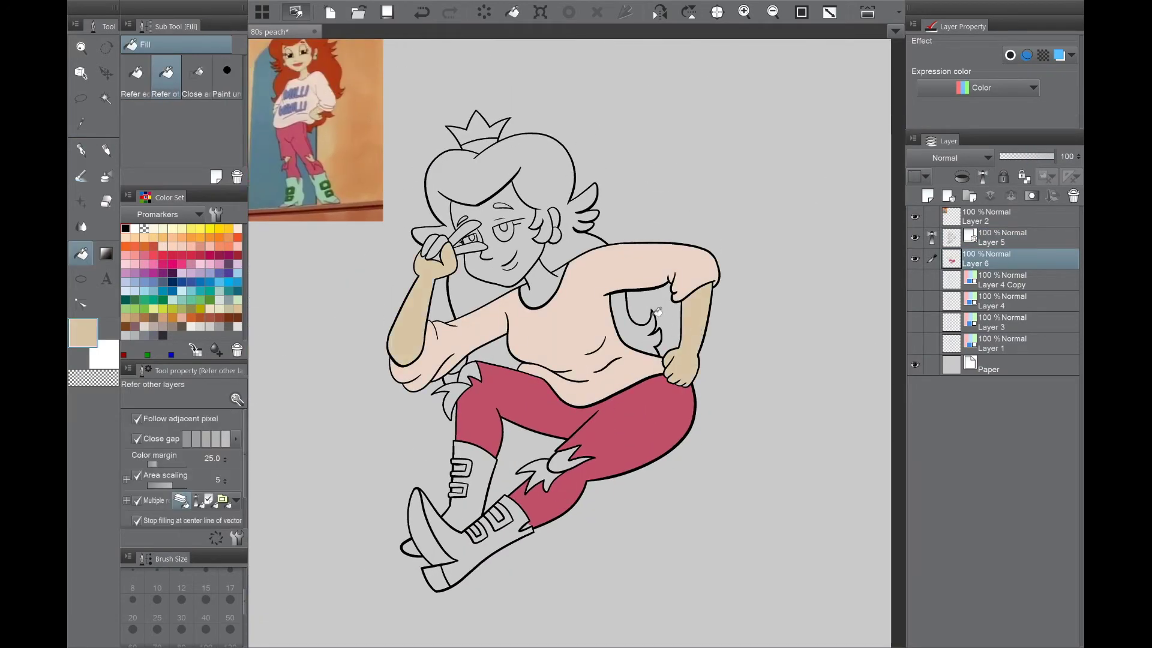
{"action": "scroll", "coordinate": [282, 72], "scroll_direction": "up", "scroll_amount": 5}
{"action": "scroll", "coordinate": [766, 480], "scroll_direction": "down", "scroll_amount": 5}
{"action": "scroll", "coordinate": [541, 293], "scroll_direction": "up", "scroll_amount": 6}
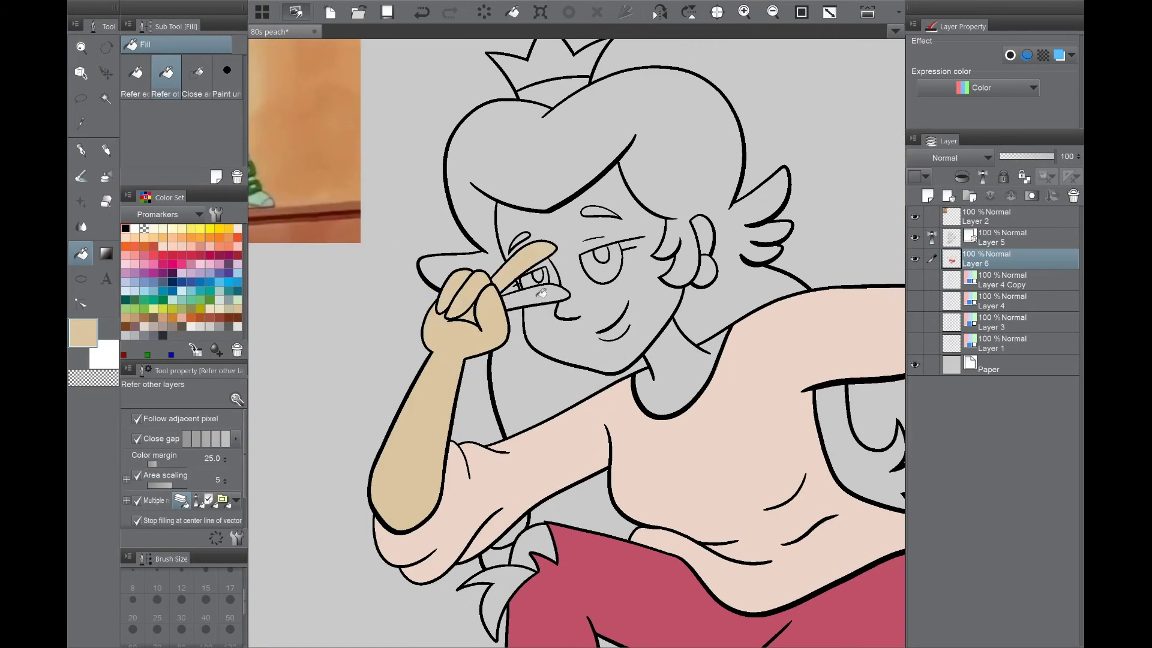
Step: Fill the remaining fingers, face, neck and the bare skin in both knee tears with the tan skin colour
{"action": "left_click", "coordinate": [593, 328]}
{"action": "scroll", "coordinate": [593, 328], "scroll_direction": "down", "scroll_amount": 4}
{"action": "scroll", "coordinate": [558, 279], "scroll_direction": "up", "scroll_amount": 6}
{"action": "scroll", "coordinate": [442, 300], "scroll_direction": "down", "scroll_amount": 6}
{"action": "scroll", "coordinate": [684, 358], "scroll_direction": "up", "scroll_amount": 1}
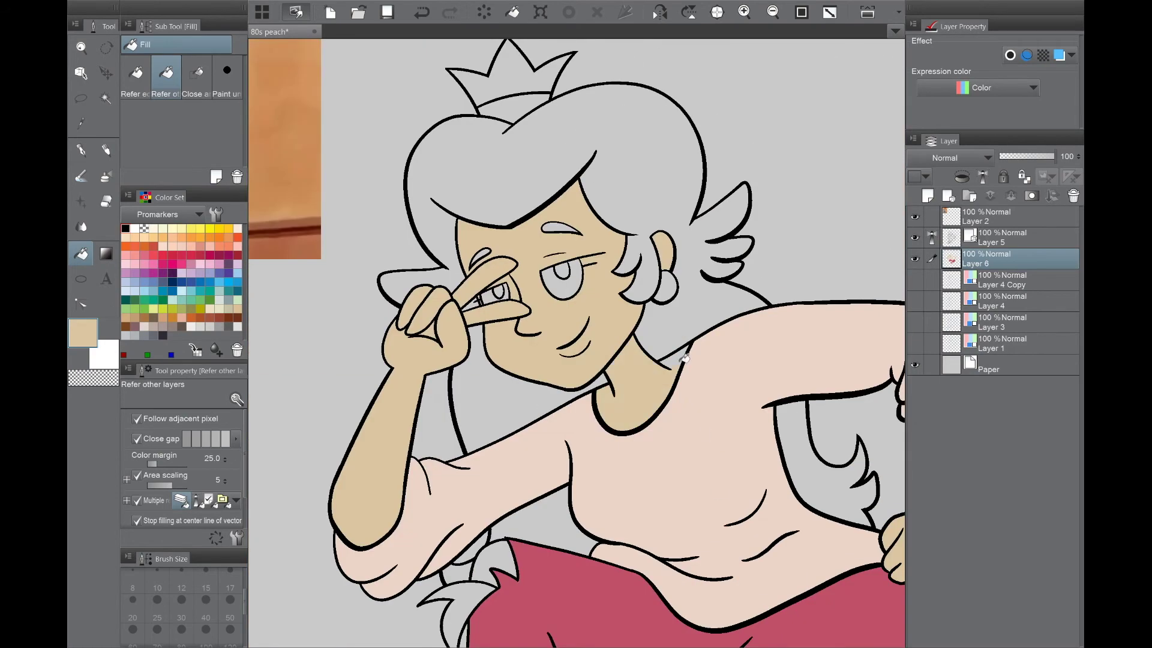
{"action": "scroll", "coordinate": [684, 359], "scroll_direction": "down", "scroll_amount": 5}
{"action": "scroll", "coordinate": [646, 456], "scroll_direction": "up", "scroll_amount": 7}
{"action": "scroll", "coordinate": [665, 363], "scroll_direction": "up", "scroll_amount": 1}
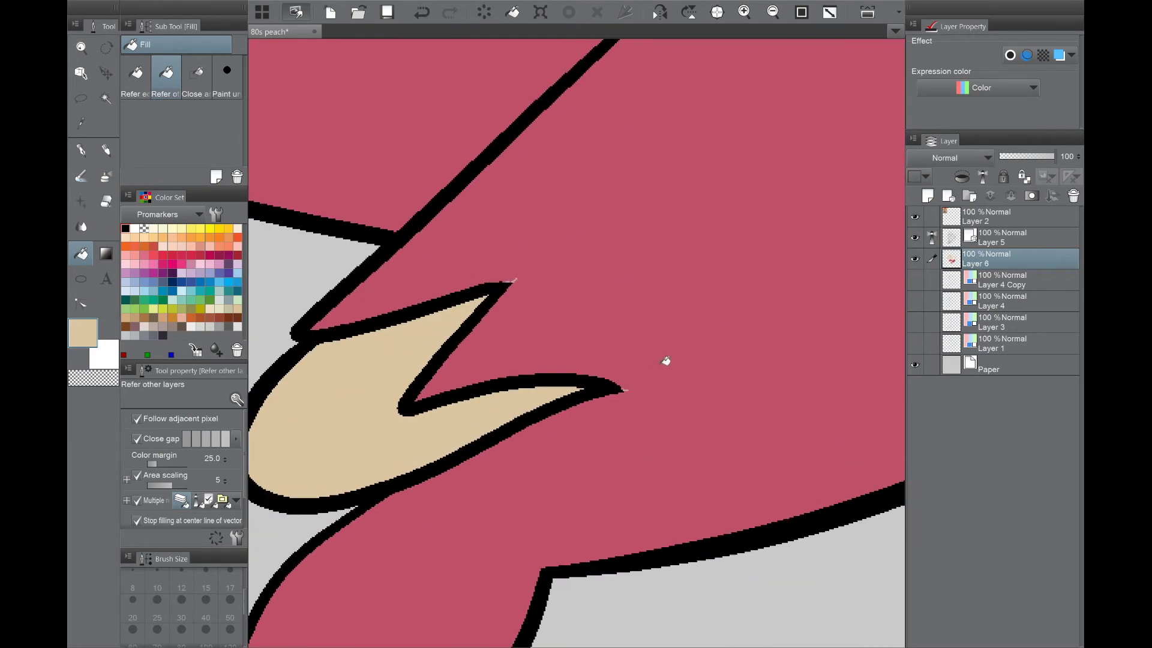
Step: Examine the fill edges around the knee tear with the line art on Layer 5 temporarily hidden
{"action": "key", "text": "p"}
{"action": "left_click", "coordinate": [914, 237]}
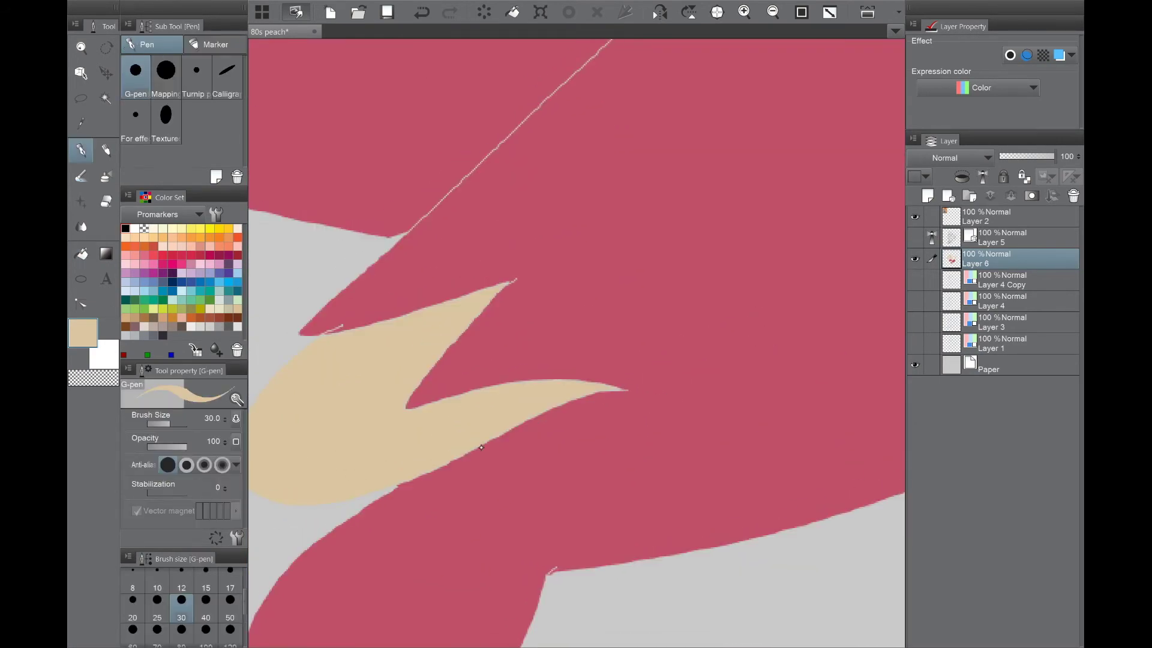
{"action": "left_click", "coordinate": [915, 238]}
{"action": "scroll", "coordinate": [544, 246], "scroll_direction": "down", "scroll_amount": 5}
Step: Fill both boots with the mint green sampled from the reference image, leaving straps, toe strip and heel unfilled
{"action": "key", "text": "g"}
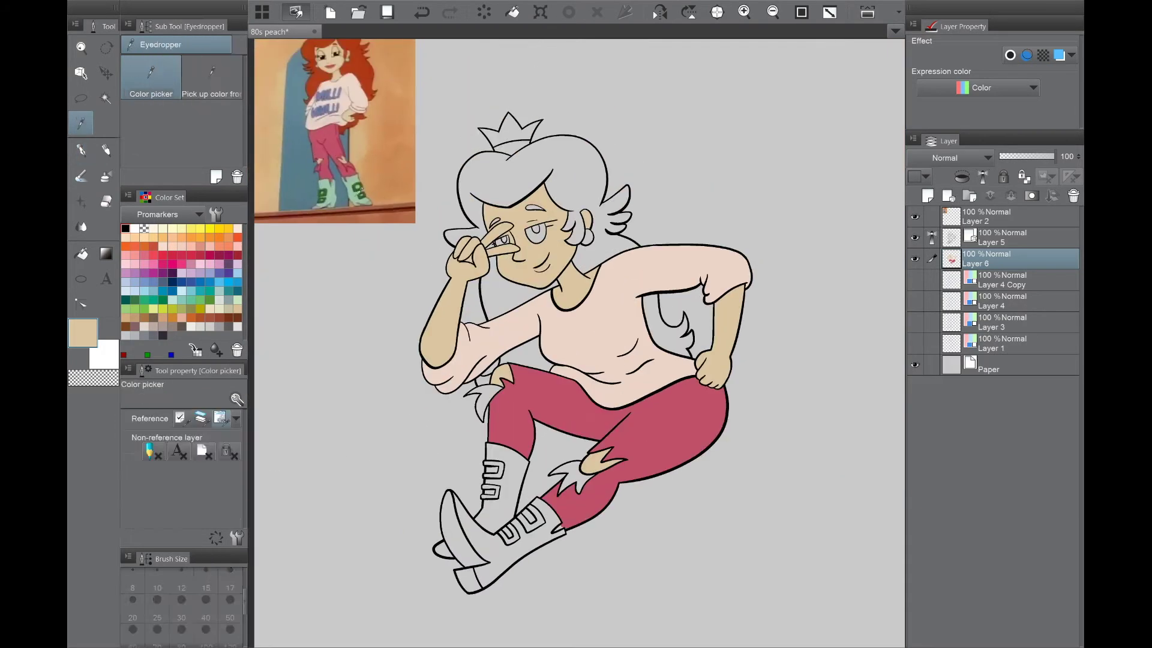
{"action": "left_click", "coordinate": [502, 513]}
{"action": "left_click", "coordinate": [503, 513]}
{"action": "scroll", "coordinate": [569, 529], "scroll_direction": "up", "scroll_amount": 1}
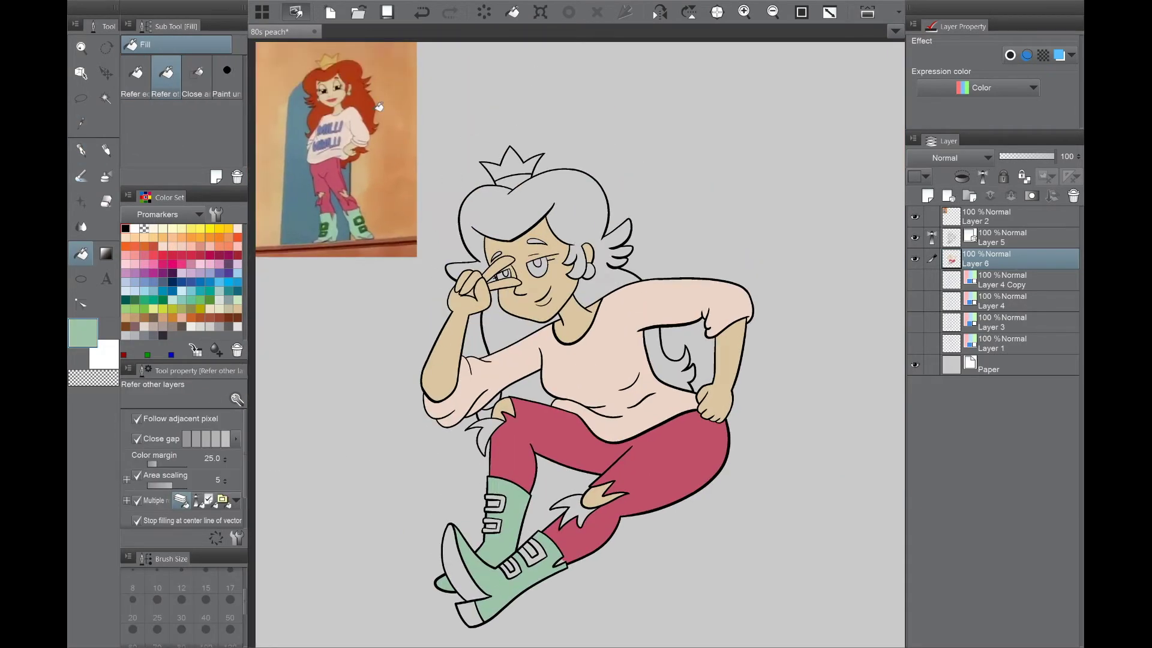
Step: Fill the hair, including the long sections behind the body, with the dark orange-red sampled from the reference image
{"action": "left_click", "coordinate": [318, 96], "text": "alt"}
{"action": "left_click", "coordinate": [503, 173]}
{"action": "scroll", "coordinate": [800, 462], "scroll_direction": "up", "scroll_amount": 3}
{"action": "scroll", "coordinate": [800, 462], "scroll_direction": "up", "scroll_amount": 1}
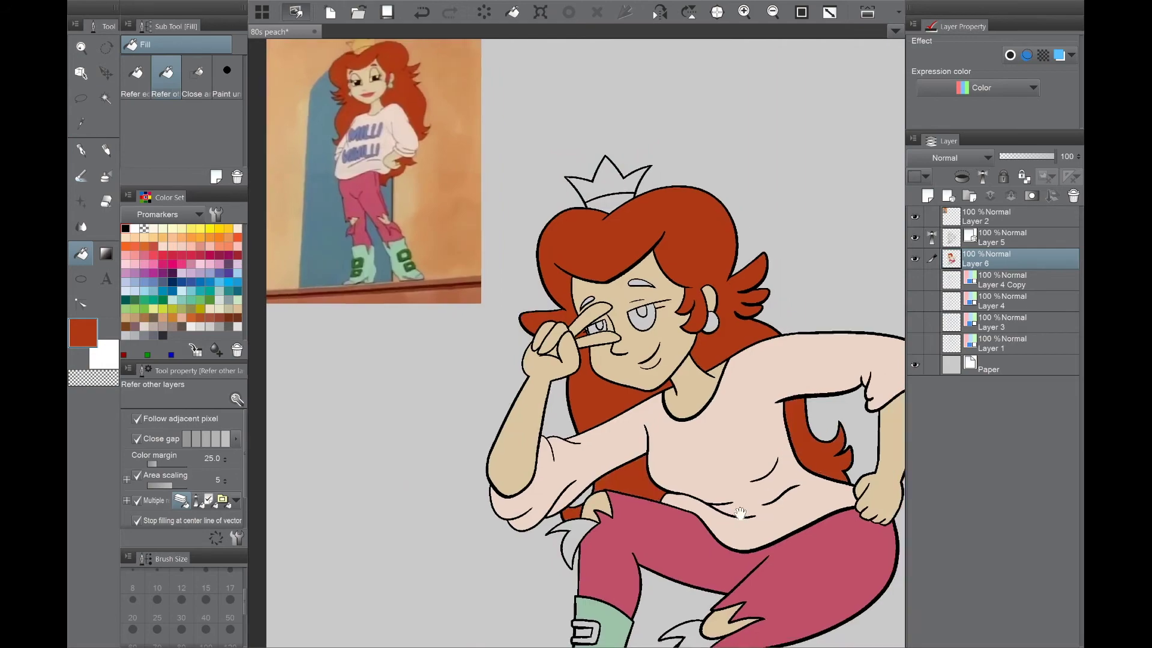
Step: Fill the crown with the gold sampled from the reference image and the eyebrows with the hair's orange-red
{"action": "key", "text": "i"}
{"action": "scroll", "coordinate": [581, 228], "scroll_direction": "up", "scroll_amount": 4}
{"action": "key", "text": "g"}
{"action": "scroll", "coordinate": [580, 228], "scroll_direction": "down", "scroll_amount": 6}
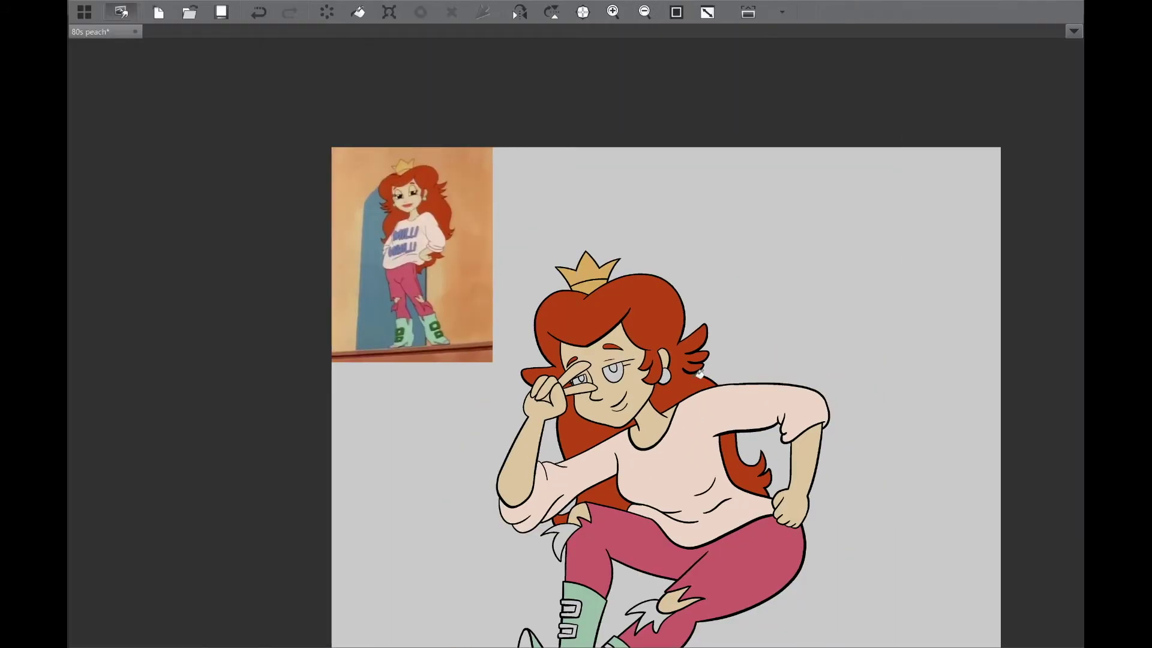
{"action": "left_click_drag", "start_coordinate": [720, 453], "coordinate": [644, 354]}
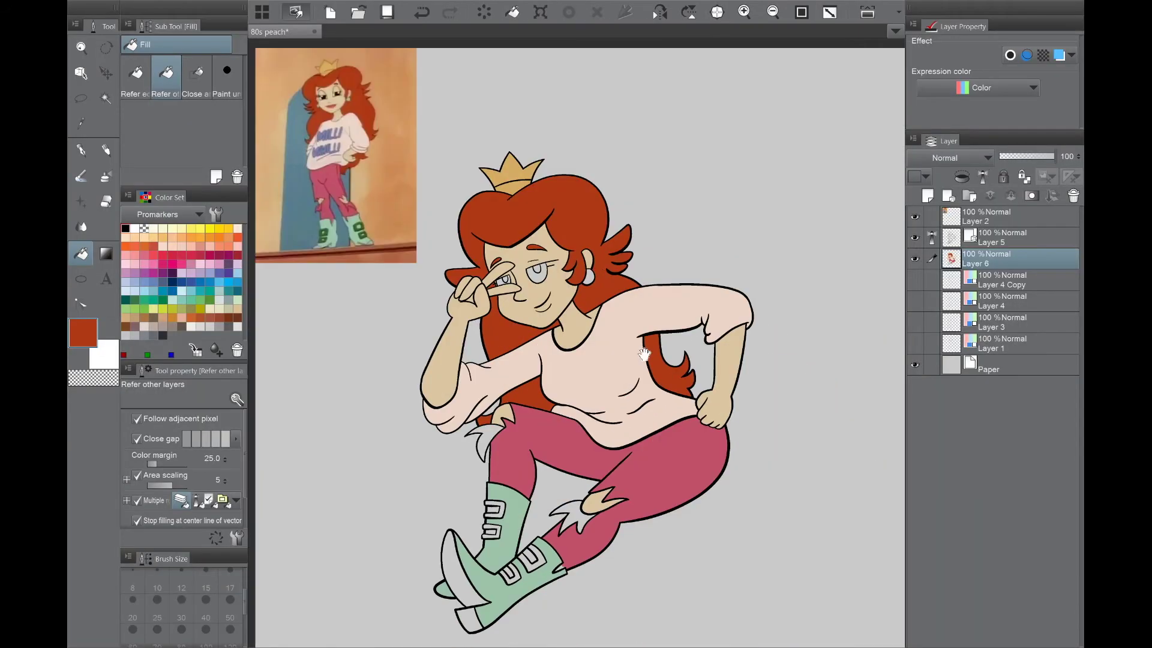
Step: Hide Layer 6, add another layer beneath the line art and fill all hair sections with red from the Promarkers colour set
{"action": "left_click", "coordinate": [915, 258]}
{"action": "key", "text": "ctrl+shift+n"}
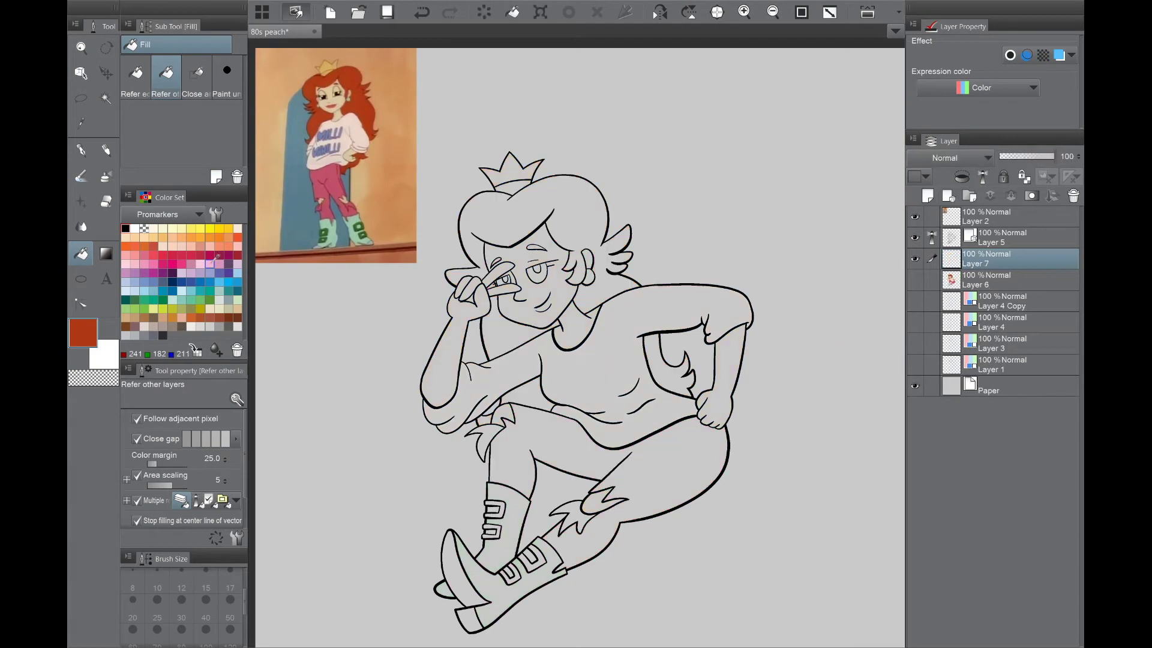
{"action": "left_click", "coordinate": [154, 246]}
{"action": "left_click", "coordinate": [540, 204]}
{"action": "left_click", "coordinate": [513, 313]}
{"action": "left_click", "coordinate": [678, 376]}
{"action": "scroll", "coordinate": [514, 294], "scroll_direction": "up", "scroll_amount": 4}
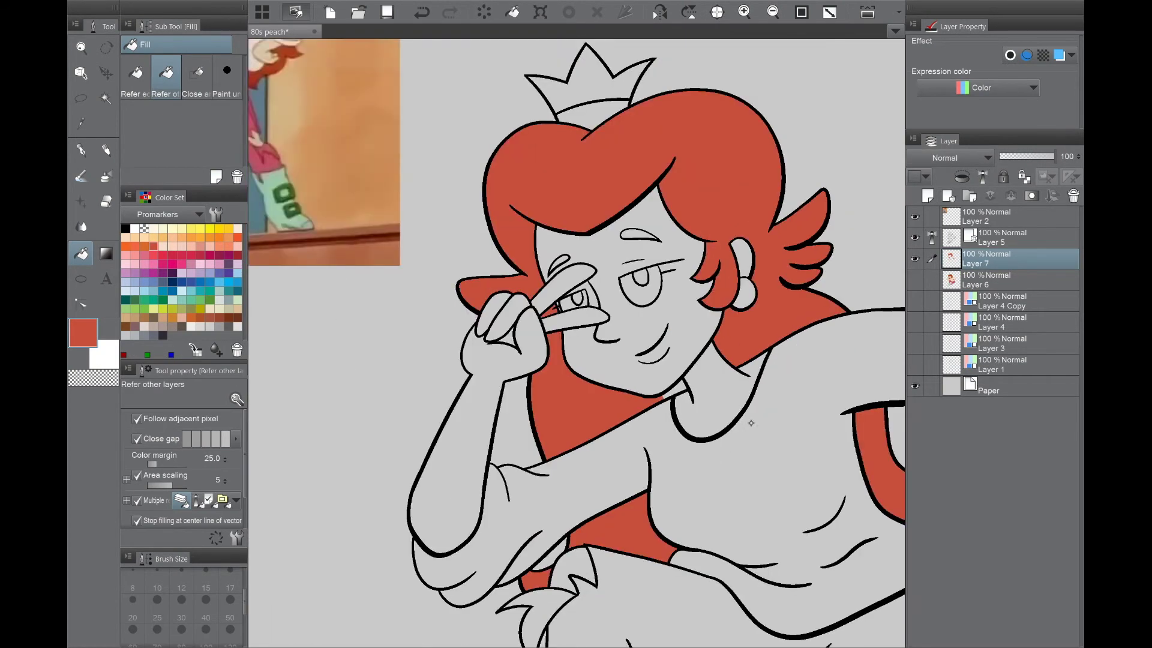
Step: Try two stronger yellows on the crown, settle on a pale yellow fill, and fill the eyebrows with the hair's red
{"action": "scroll", "coordinate": [402, 372], "scroll_direction": "down", "scroll_amount": 2}
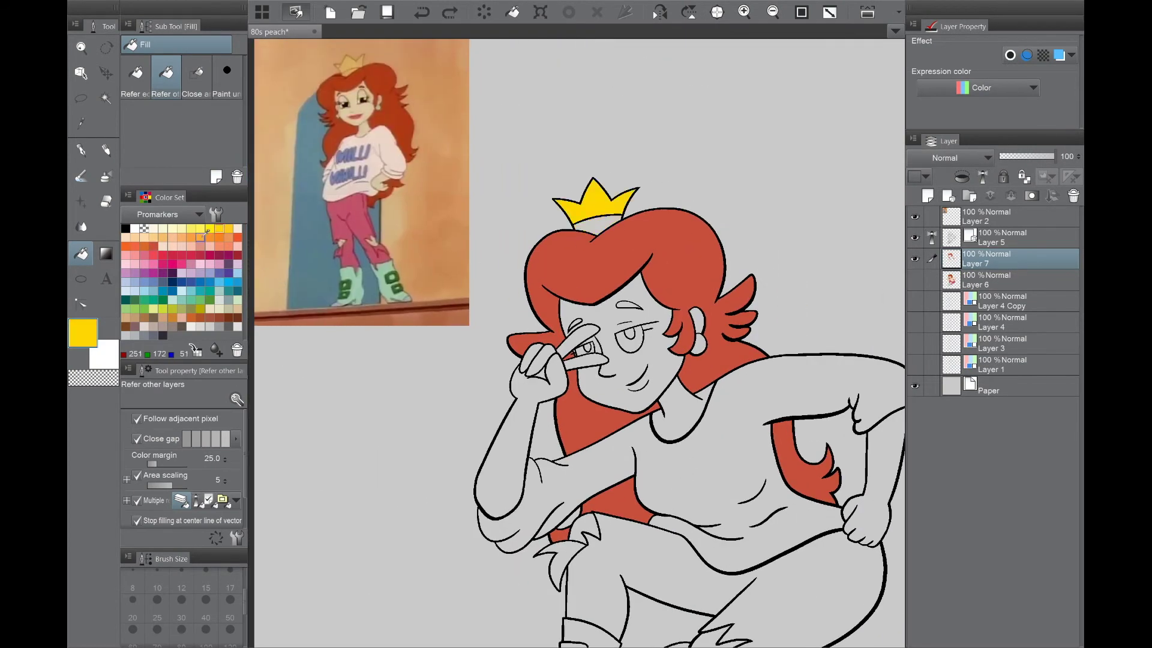
{"action": "left_click", "coordinate": [228, 229]}
{"action": "key", "text": "ctrl+z"}
{"action": "left_click", "coordinate": [603, 216]}
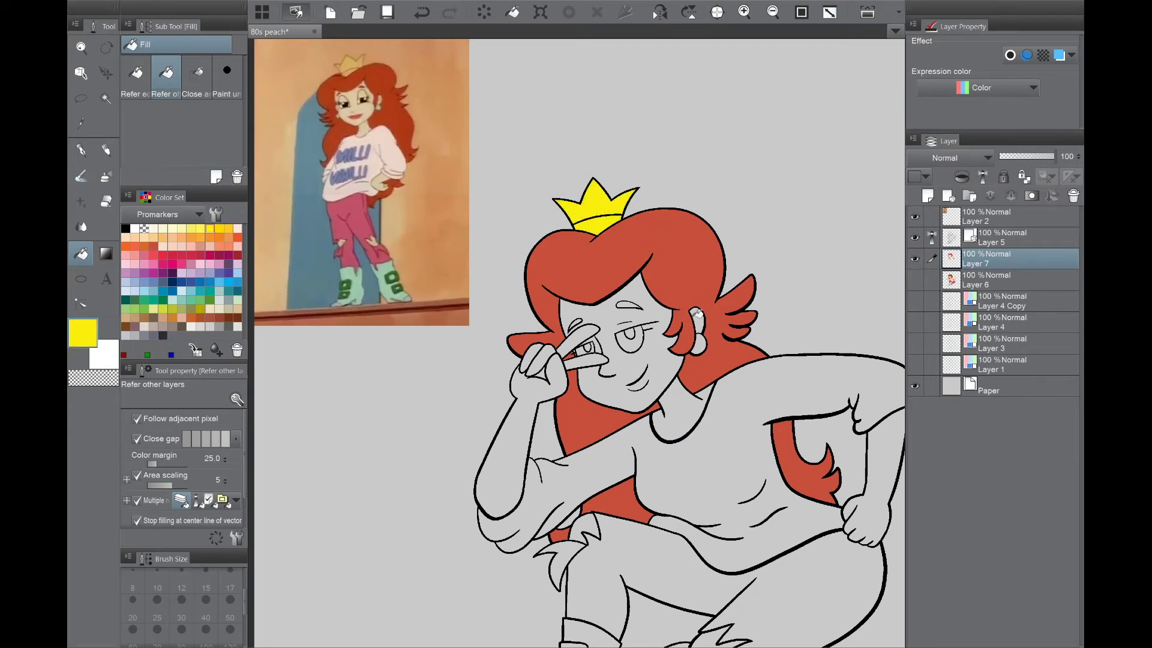
{"action": "key", "text": "ctrl+z"}
{"action": "left_click", "coordinate": [192, 229]}
{"action": "left_click", "coordinate": [606, 214]}
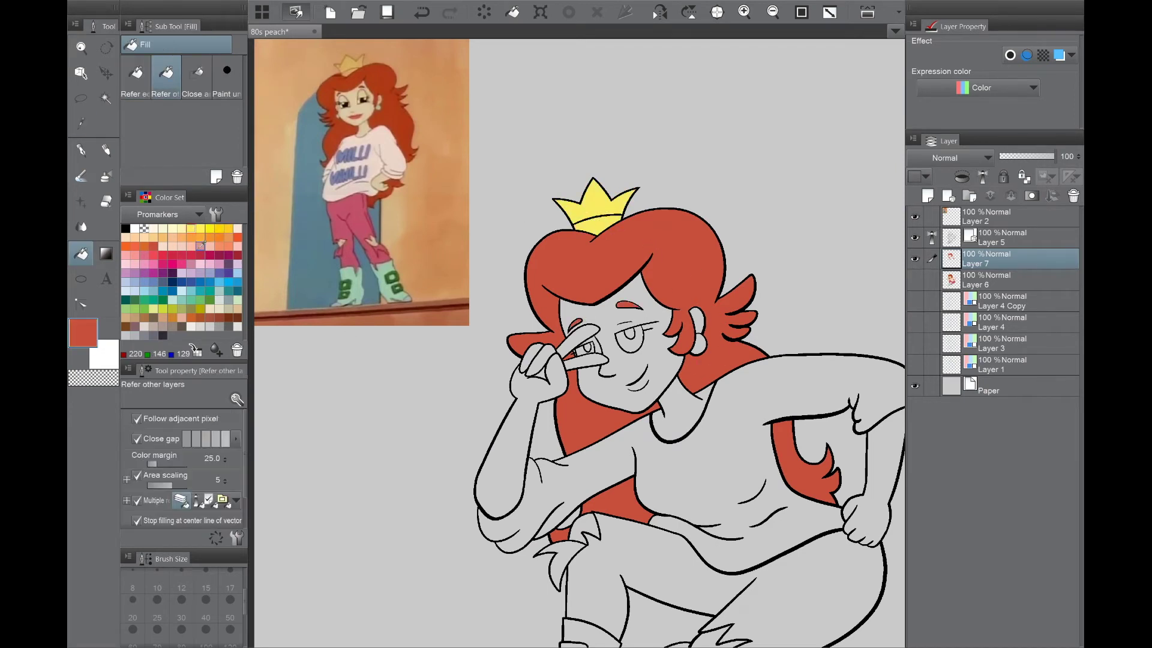
Step: Try two orange-peach tones from the colour set as the skin fill on the face
{"action": "left_click", "coordinate": [166, 236]}
{"action": "left_click", "coordinate": [616, 354]}
{"action": "key", "text": "ctrl+z"}
{"action": "left_click", "coordinate": [144, 236]}
{"action": "left_click", "coordinate": [616, 354]}
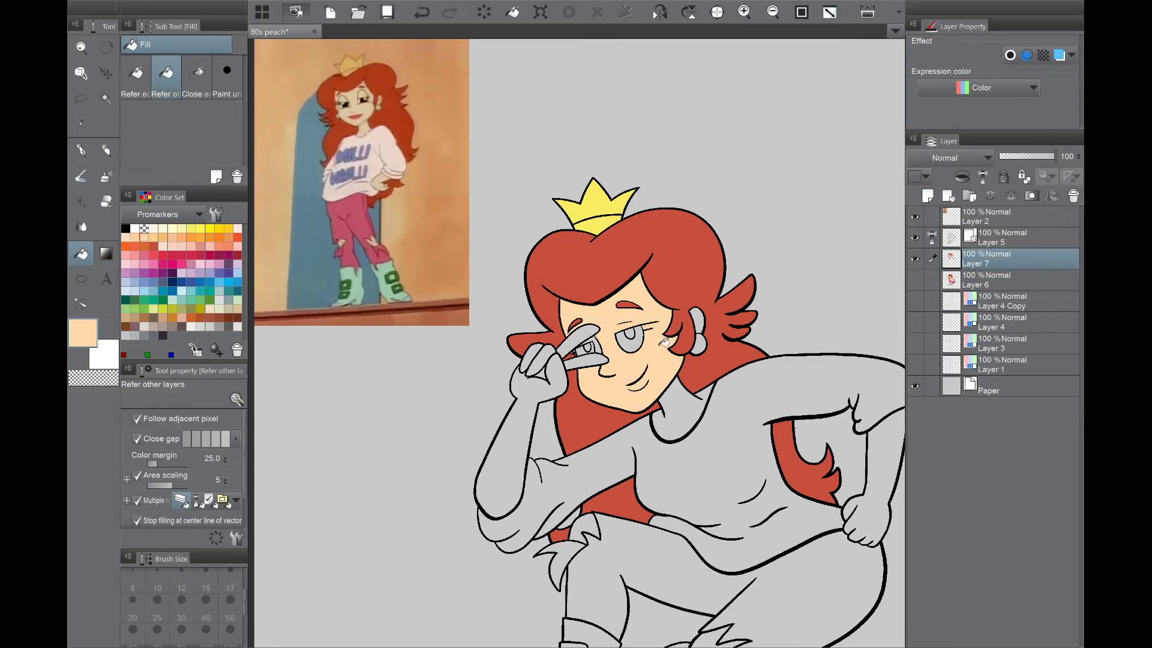
{"action": "key", "text": "ctrl+z"}
Step: Fill the face, neck, fingers, hands, arms and bare knees with a light pinkish peach from the colour set
{"action": "left_click", "coordinate": [173, 246]}
{"action": "left_click", "coordinate": [618, 353]}
{"action": "scroll", "coordinate": [609, 348], "scroll_direction": "up", "scroll_amount": 6}
{"action": "scroll", "coordinate": [559, 421], "scroll_direction": "down", "scroll_amount": 3}
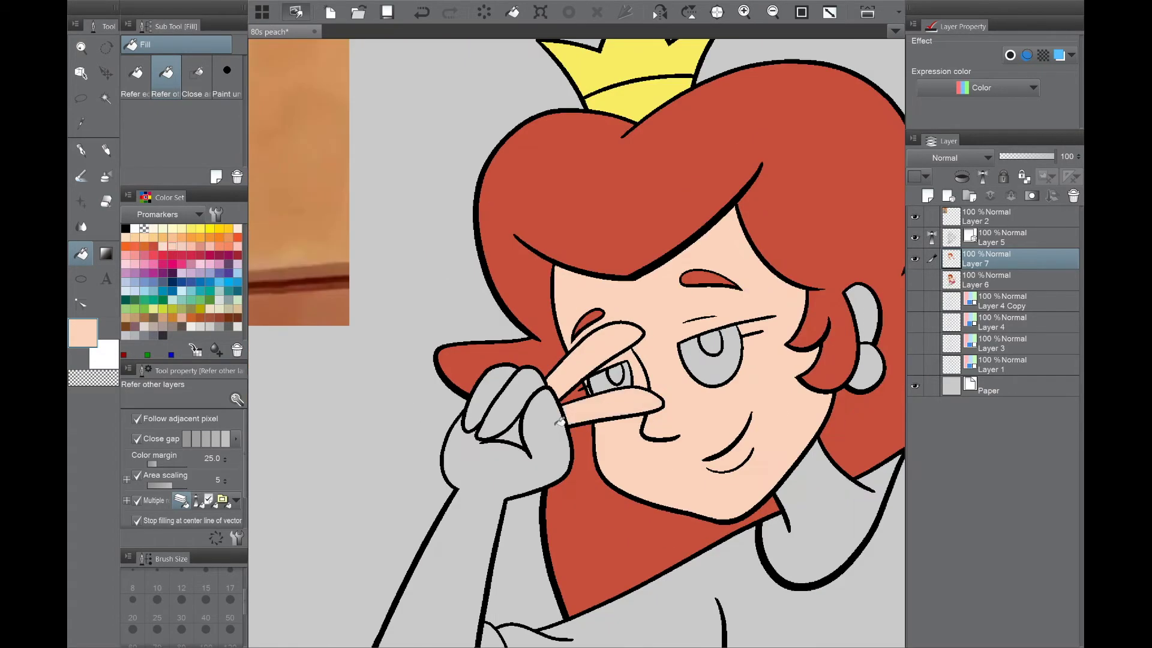
{"action": "left_click", "coordinate": [559, 421]}
{"action": "left_click", "coordinate": [489, 397]}
{"action": "scroll", "coordinate": [600, 408], "scroll_direction": "down", "scroll_amount": 3}
Step: Fill the sweater and its sleeves with light pink from the colour set
{"action": "left_click_drag", "start_coordinate": [644, 352], "coordinate": [751, 483]}
{"action": "left_click", "coordinate": [125, 264]}
{"action": "left_click", "coordinate": [786, 473]}
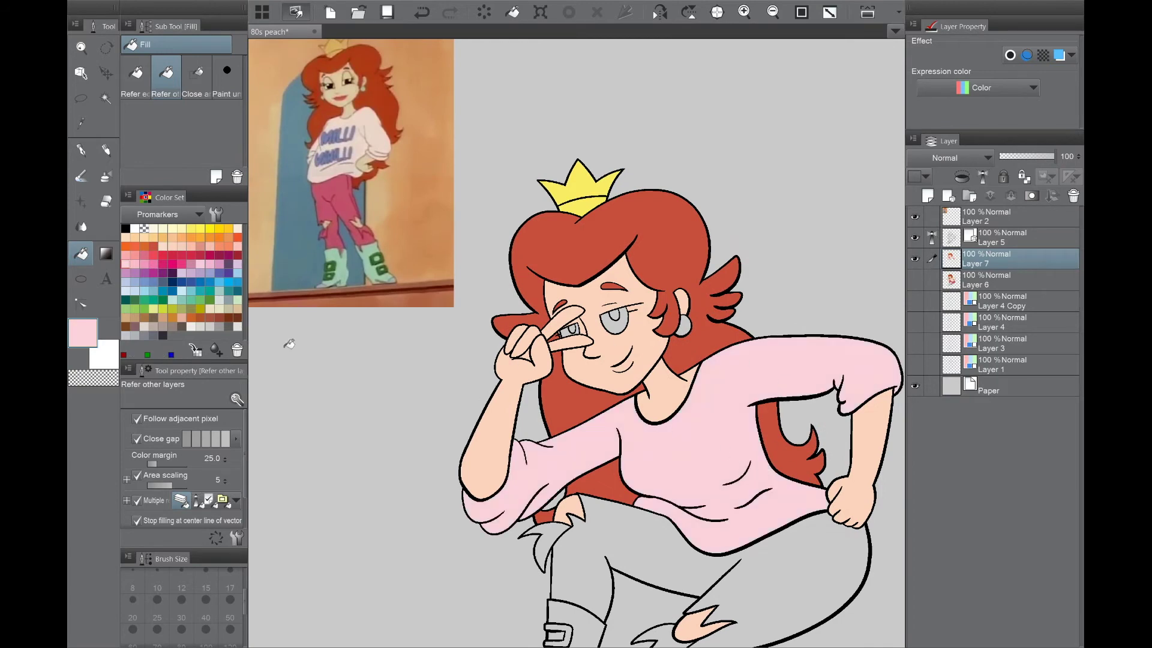
Step: Fill both boots with pale green from the colour set, leaving the straps and the front boot's toe strip unfilled
{"action": "left_click", "coordinate": [239, 299]}
{"action": "scroll", "coordinate": [600, 360], "scroll_direction": "down", "scroll_amount": 1}
{"action": "left_click", "coordinate": [519, 480]}
{"action": "left_click", "coordinate": [540, 573]}
{"action": "scroll", "coordinate": [528, 540], "scroll_direction": "up", "scroll_amount": 1}
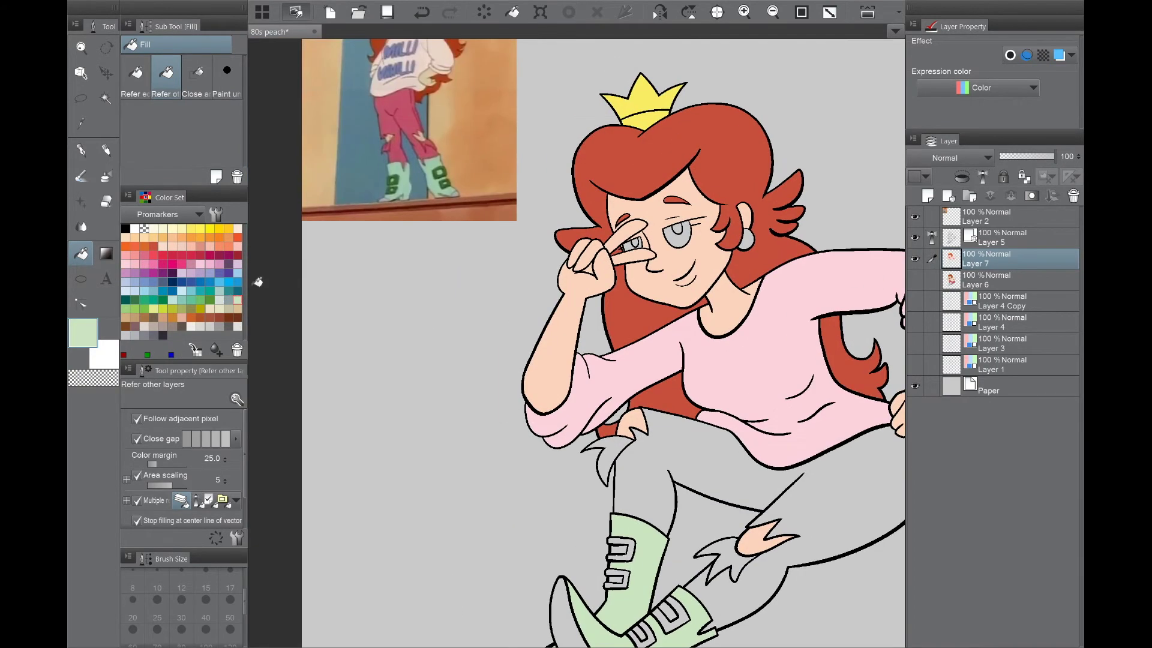
{"action": "left_click_drag", "start_coordinate": [558, 642], "coordinate": [505, 493]}
{"action": "left_click", "coordinate": [505, 493]}
{"action": "scroll", "coordinate": [505, 493], "scroll_direction": "down", "scroll_amount": 1}
{"action": "left_click", "coordinate": [601, 481]}
{"action": "left_click", "coordinate": [557, 503]}
{"action": "scroll", "coordinate": [600, 300], "scroll_direction": "up", "scroll_amount": 2}
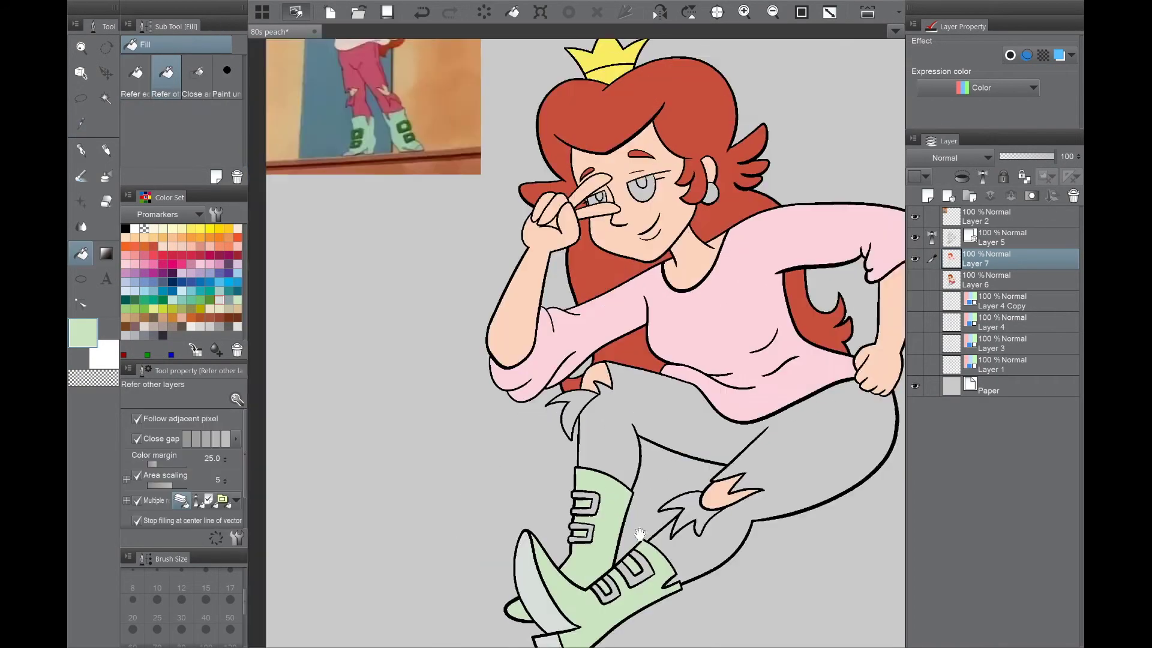
Step: Fill the straps on both boots with dark teal green from the colour set
{"action": "left_click", "coordinate": [125, 300]}
{"action": "left_click", "coordinate": [607, 557]}
{"action": "scroll", "coordinate": [607, 556], "scroll_direction": "up", "scroll_amount": 1}
{"action": "left_click", "coordinate": [507, 414]}
{"action": "left_click", "coordinate": [507, 449]}
{"action": "scroll", "coordinate": [507, 448], "scroll_direction": "down", "scroll_amount": 1}
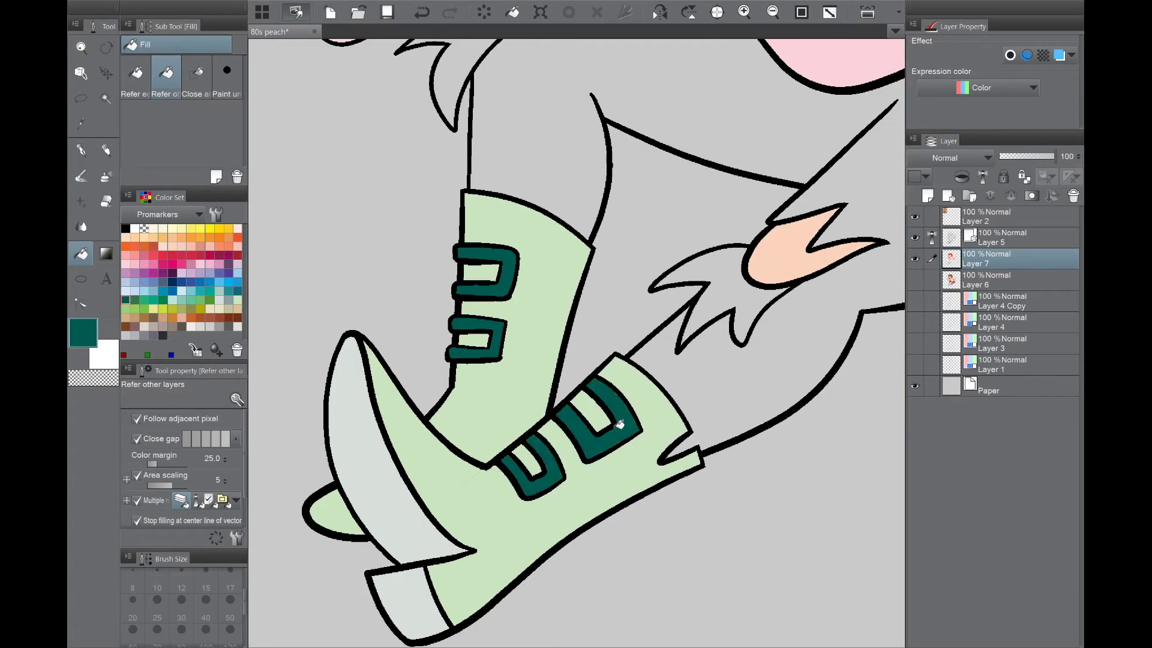
Step: Try a muted mauve pink from the colour set as the trouser fill
{"action": "scroll", "coordinate": [540, 420], "scroll_direction": "down", "scroll_amount": 2}
{"action": "left_click", "coordinate": [177, 264]}
{"action": "left_click", "coordinate": [528, 468]}
{"action": "key", "text": "ctrl+z"}
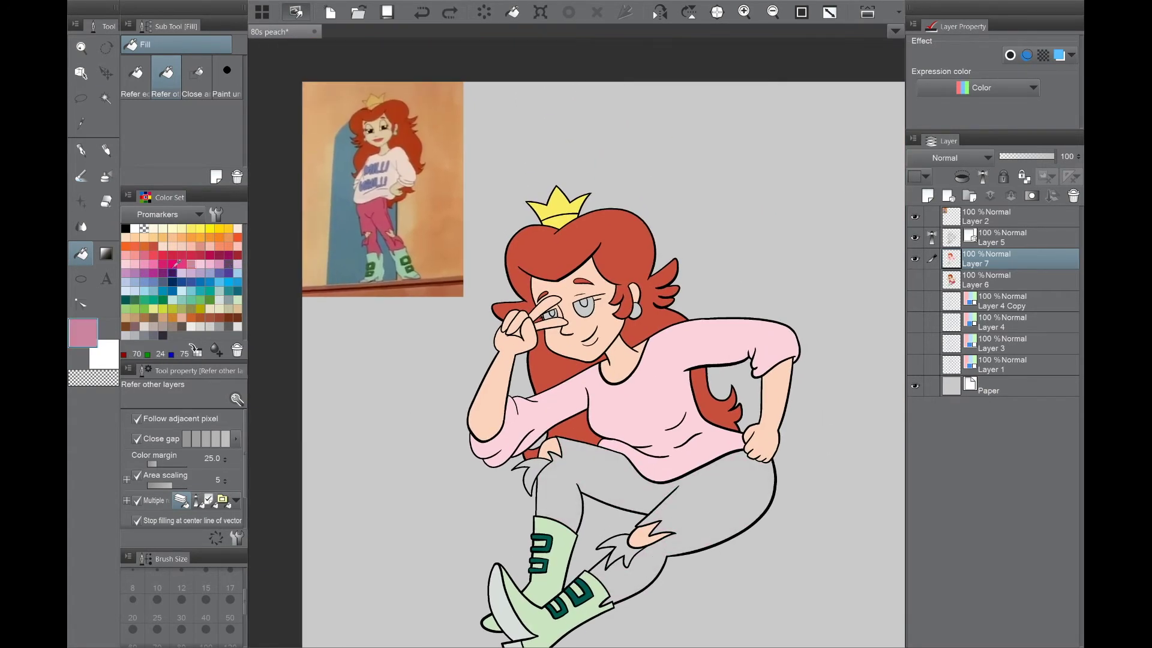
Step: Fill the trousers with a deep rose pink from the colour set
{"action": "left_click", "coordinate": [145, 254]}
{"action": "left_click", "coordinate": [720, 506]}
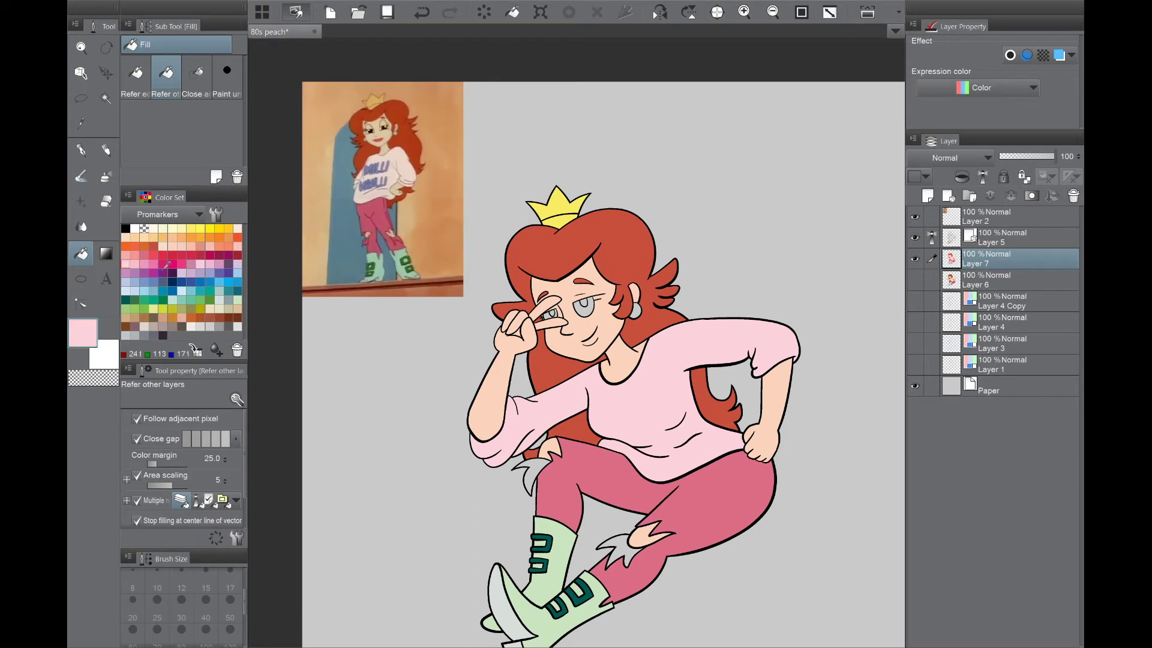
Step: Try a salmon pink on the sweater and restore its light pink fill
{"action": "left_click", "coordinate": [237, 246]}
{"action": "left_click", "coordinate": [487, 427]}
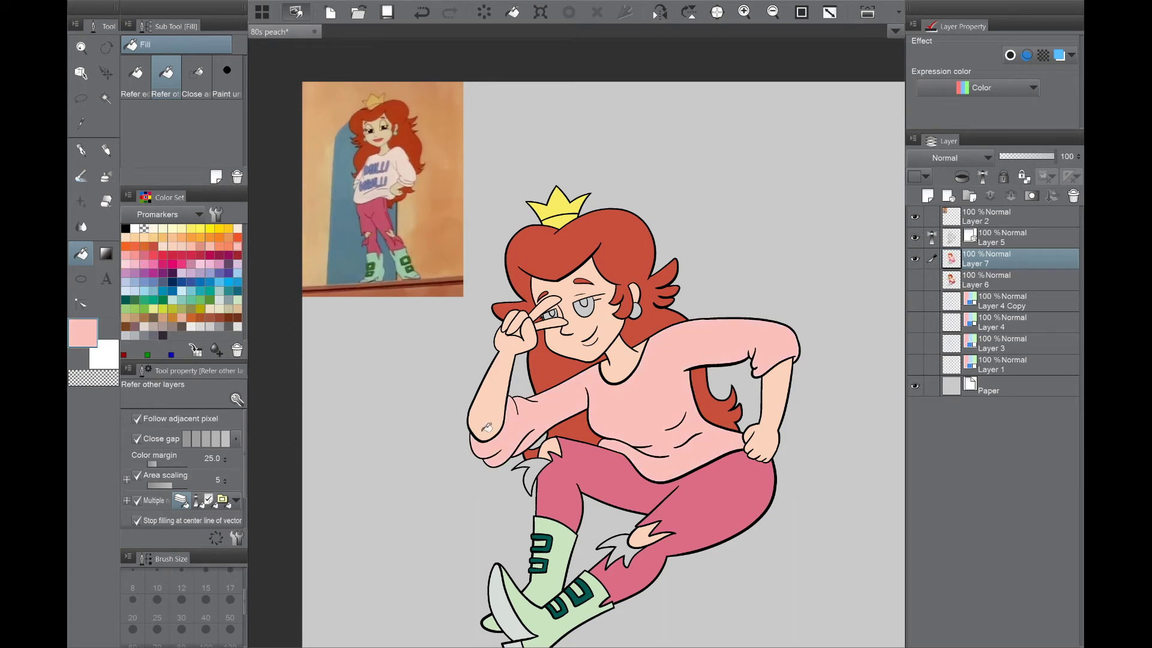
{"action": "left_click", "coordinate": [701, 452]}
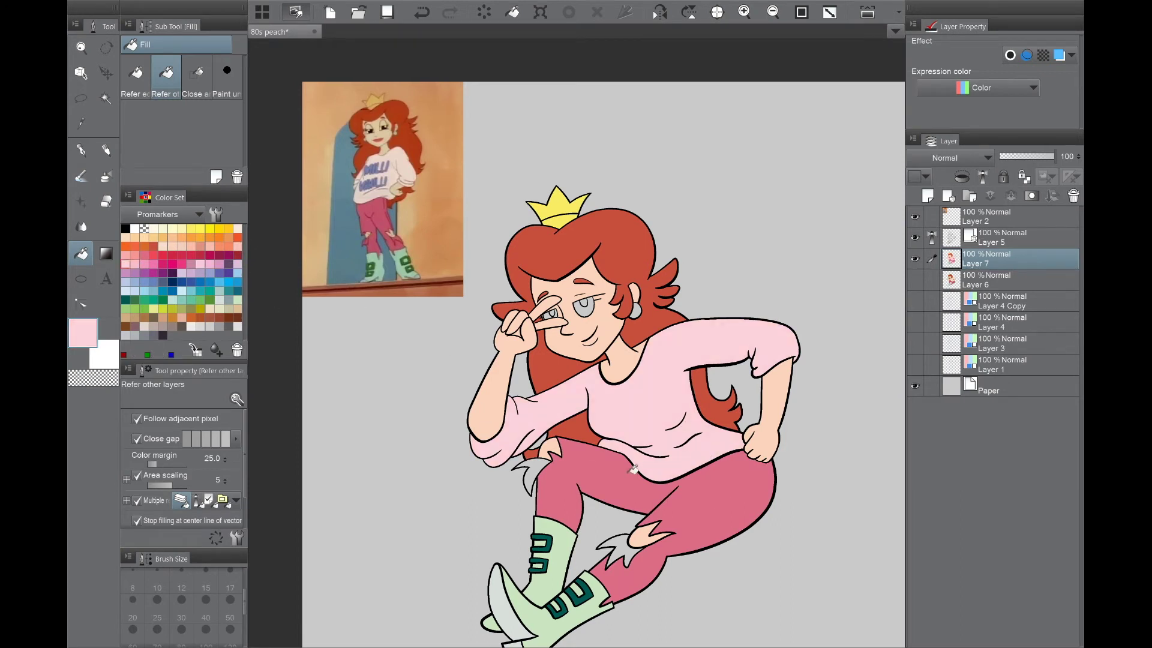
Step: Fill the torn trouser edges around both knees with light pink from the colour set
{"action": "left_click", "coordinate": [603, 471]}
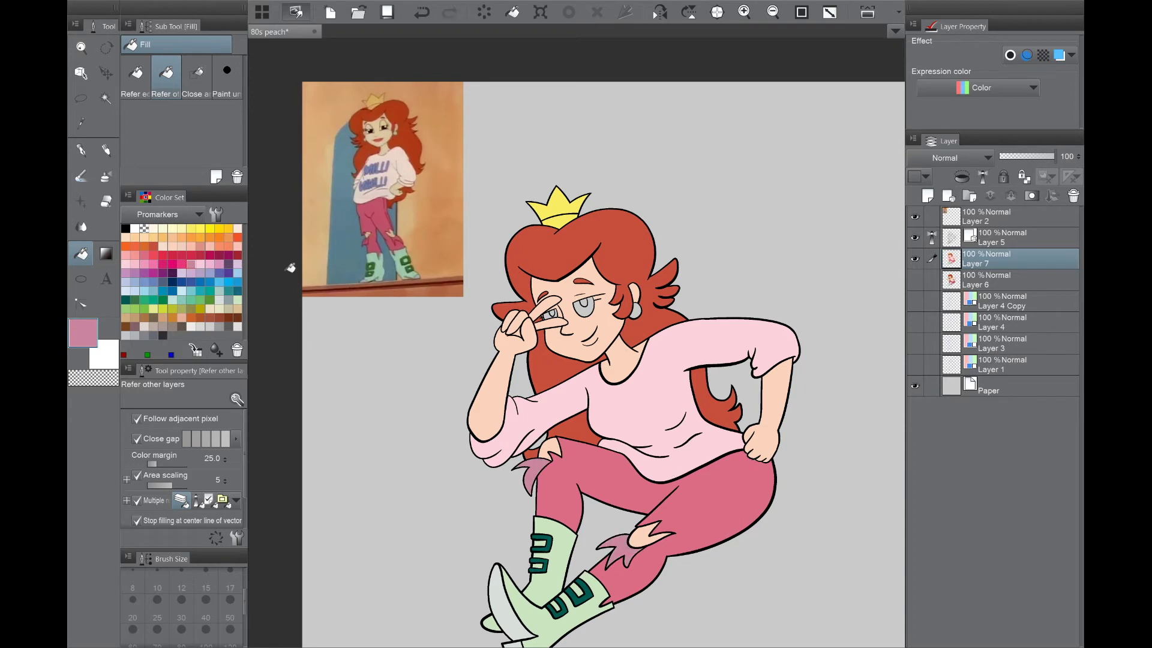
{"action": "left_click", "coordinate": [144, 263]}
{"action": "left_click", "coordinate": [634, 544]}
{"action": "mouse_move", "coordinate": [688, 488]}
{"action": "left_mouse_down"}
{"action": "mouse_move", "coordinate": [674, 502]}
{"action": "mouse_move", "coordinate": [666, 488]}
{"action": "left_mouse_up"}
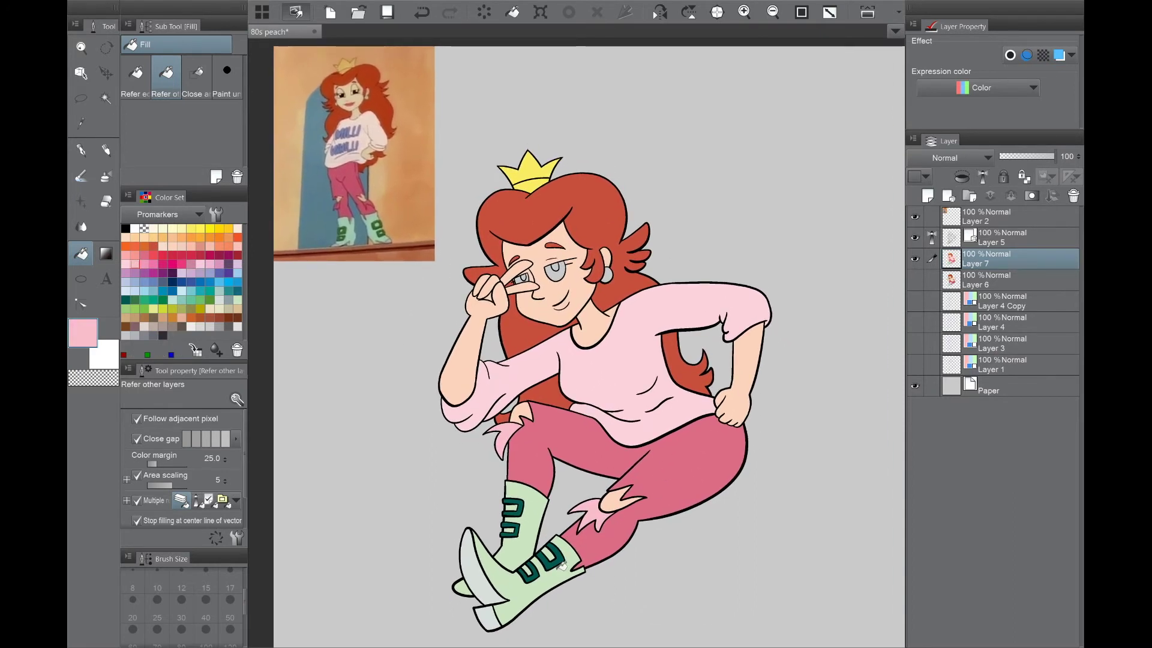
Step: Fill the eye whites with white, the pupils with black and the earring with pale green
{"action": "left_click", "coordinate": [134, 228]}
{"action": "scroll", "coordinate": [566, 266], "scroll_direction": "up", "scroll_amount": 4}
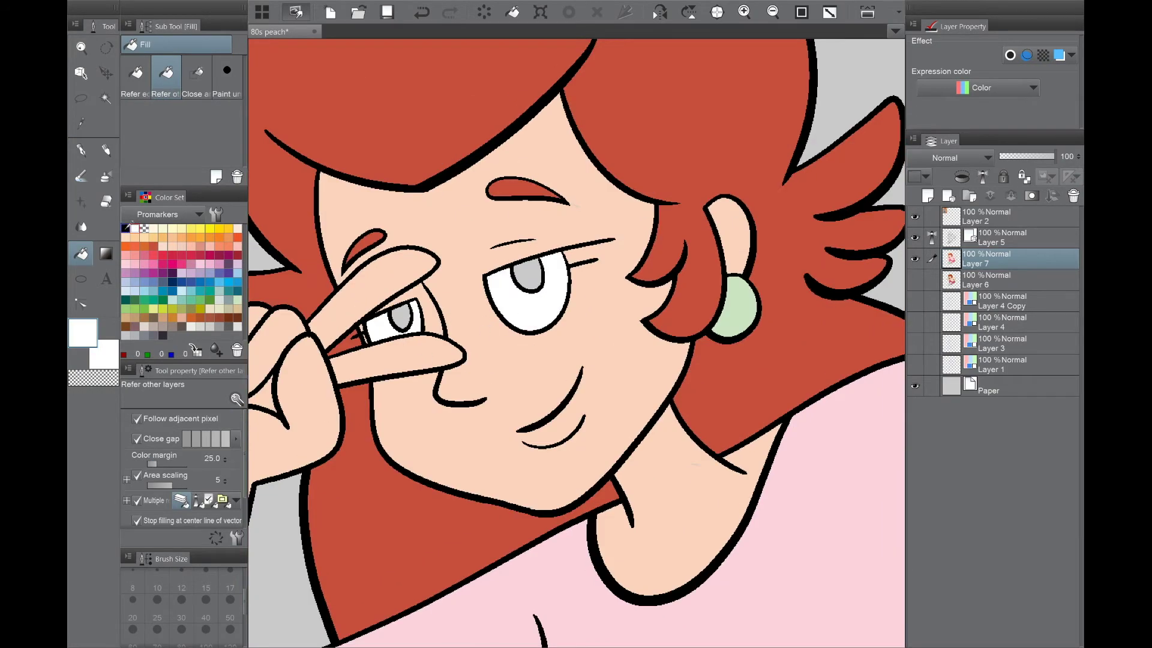
{"action": "left_click", "coordinate": [125, 228]}
Step: Add a new layer above the line art and dab a white G-pen highlight on the uncovered eye's pupil
{"action": "key", "text": "p"}
{"action": "scroll", "coordinate": [418, 363], "scroll_direction": "up", "scroll_amount": 4}
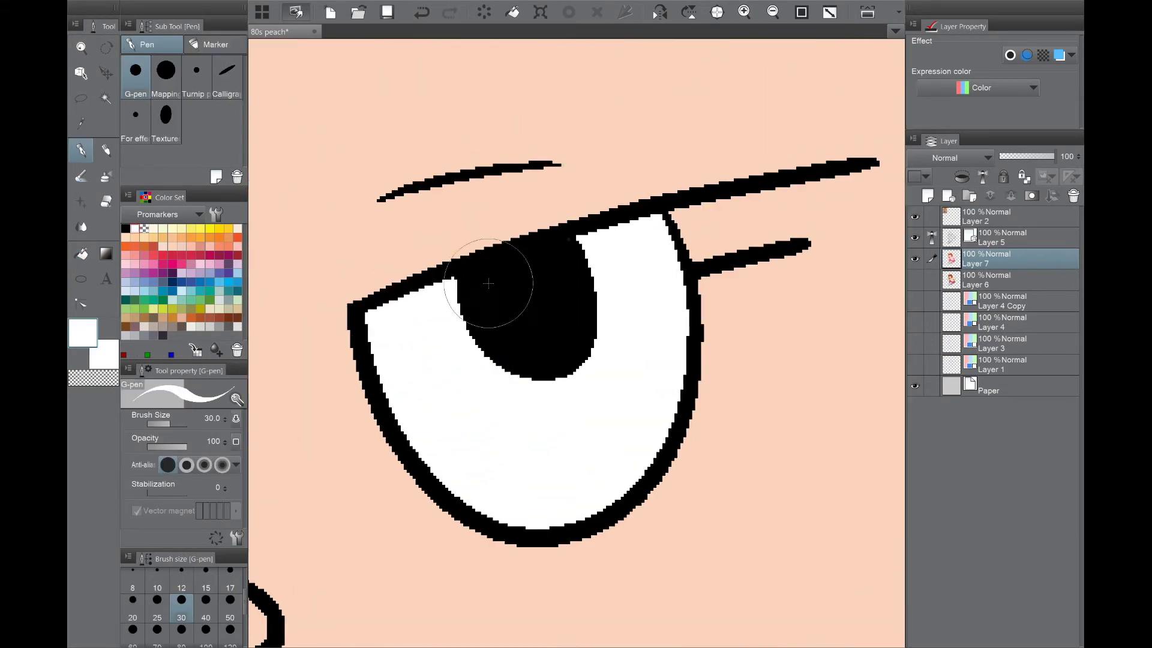
{"action": "key", "text": "ctrl+shift+n"}
{"action": "left_click_drag", "start_coordinate": [705, 258], "coordinate": [662, 306]}
{"action": "left_click_drag", "start_coordinate": [950, 225], "coordinate": [950, 227]}
{"action": "left_click", "coordinate": [672, 297]}
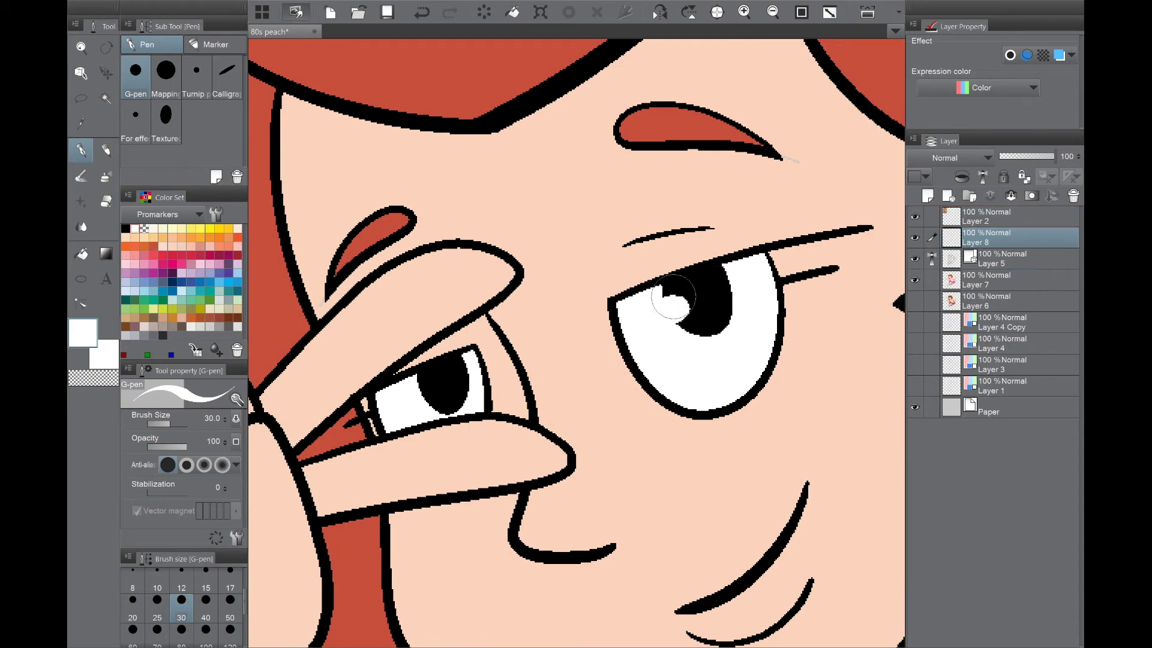
Step: Dab pale blue highlights over the edge of the pupil in both eyes with the size 30 G-pen
{"action": "left_click", "coordinate": [126, 282]}
{"action": "left_click", "coordinate": [418, 388]}
{"action": "left_click", "coordinate": [669, 307]}
{"action": "key", "text": "ctrl+z"}
{"action": "left_click", "coordinate": [669, 308]}
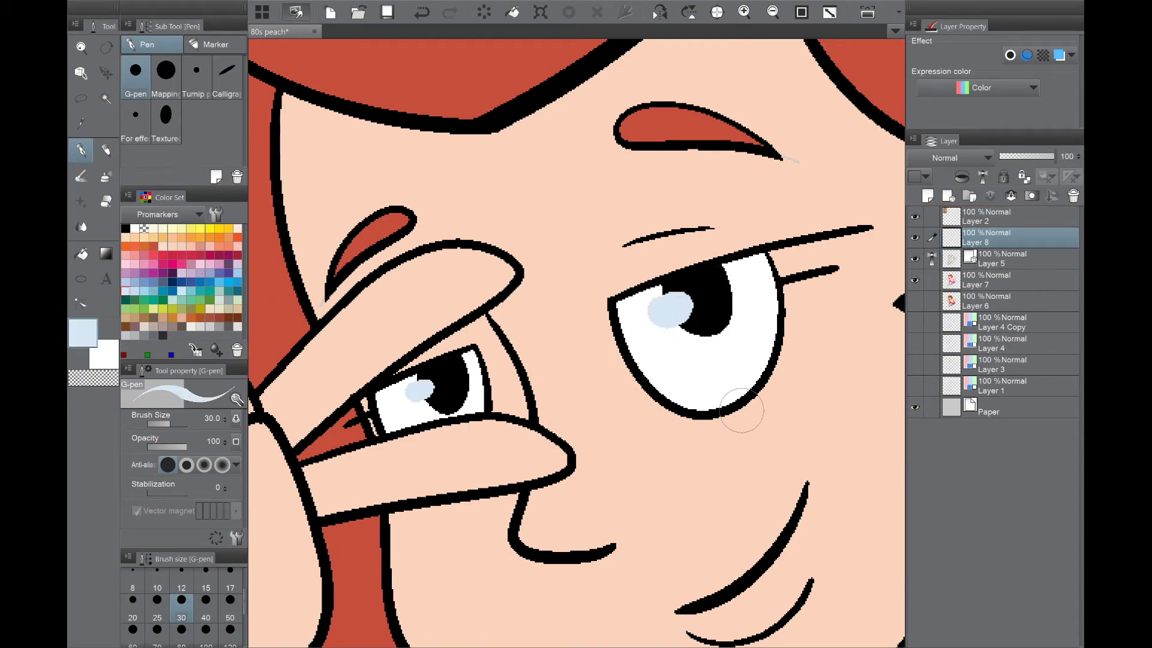
{"action": "mouse_move", "coordinate": [737, 506]}
{"action": "left_mouse_down"}
{"action": "mouse_move", "coordinate": [586, 393]}
{"action": "mouse_move", "coordinate": [690, 336]}
{"action": "left_mouse_up"}
{"action": "scroll", "coordinate": [592, 296], "scroll_direction": "up", "scroll_amount": 2}
{"action": "left_click", "coordinate": [600, 294]}
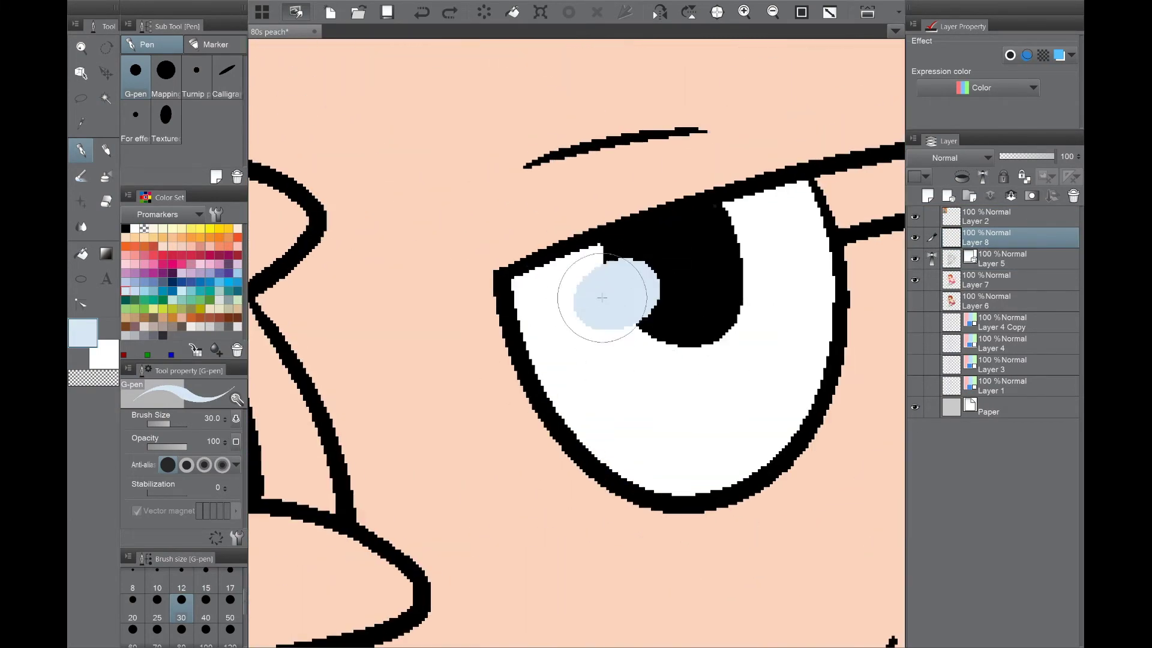
Step: Recolour the eye highlights with light cyan from the colour set, filling without reference to other layers
{"action": "key", "text": "ctrl+0"}
{"action": "left_click_drag", "start_coordinate": [1053, 157], "coordinate": [1021, 156]}
{"action": "key", "text": "ctrl+plus"}
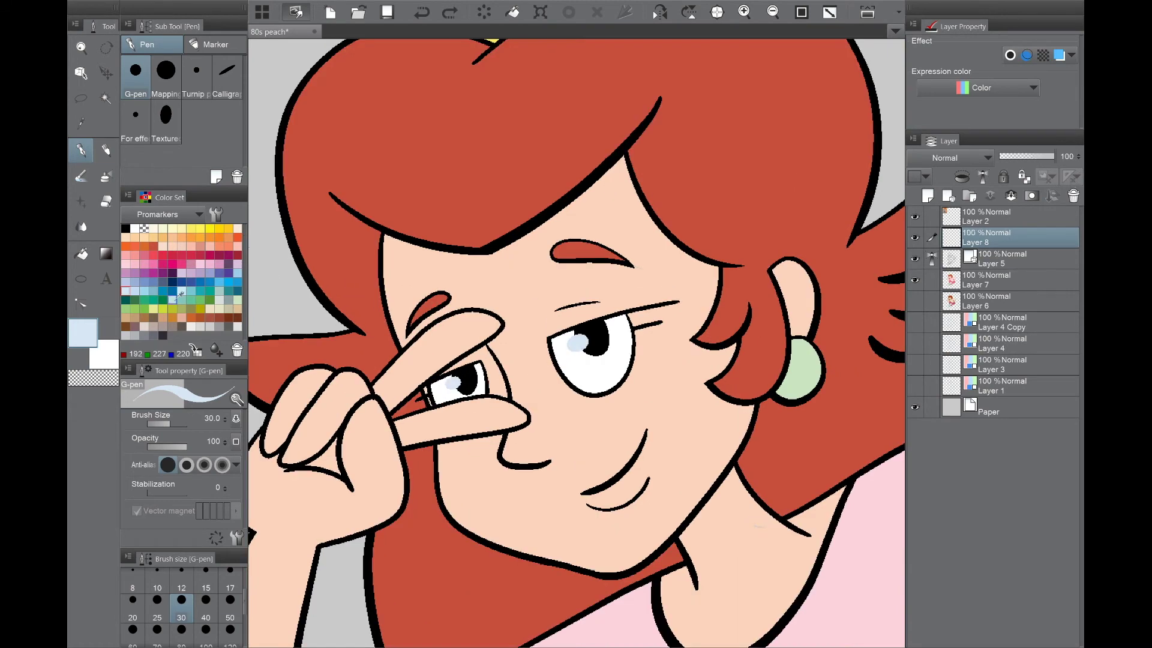
{"action": "left_click", "coordinate": [179, 293]}
{"action": "scroll", "coordinate": [459, 381], "scroll_direction": "up", "scroll_amount": 5}
{"action": "key", "text": "g"}
{"action": "left_click_drag", "start_coordinate": [447, 414], "coordinate": [306, 465]}
{"action": "left_click", "coordinate": [788, 314]}
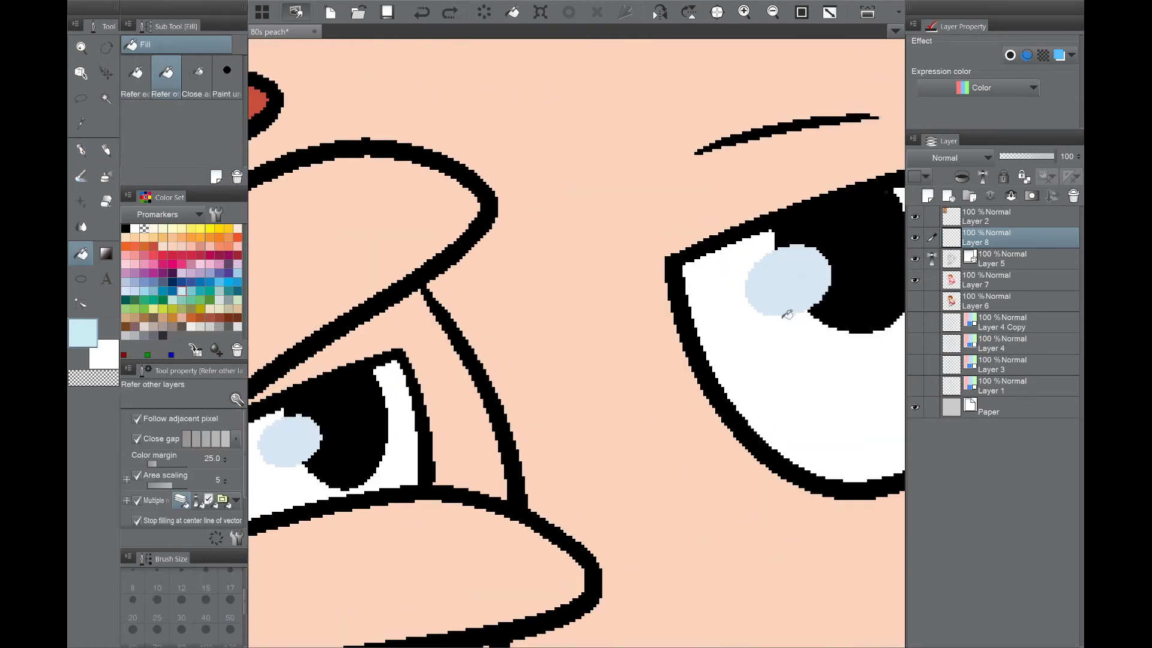
{"action": "left_click", "coordinate": [802, 272]}
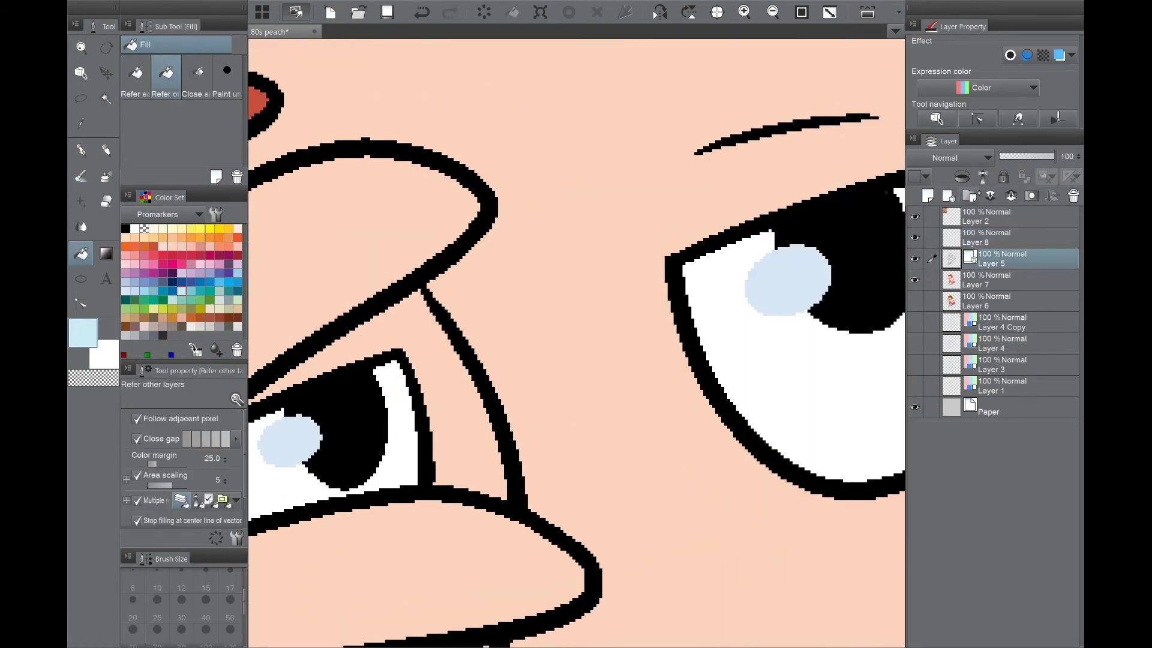
{"action": "left_click", "coordinate": [780, 408]}
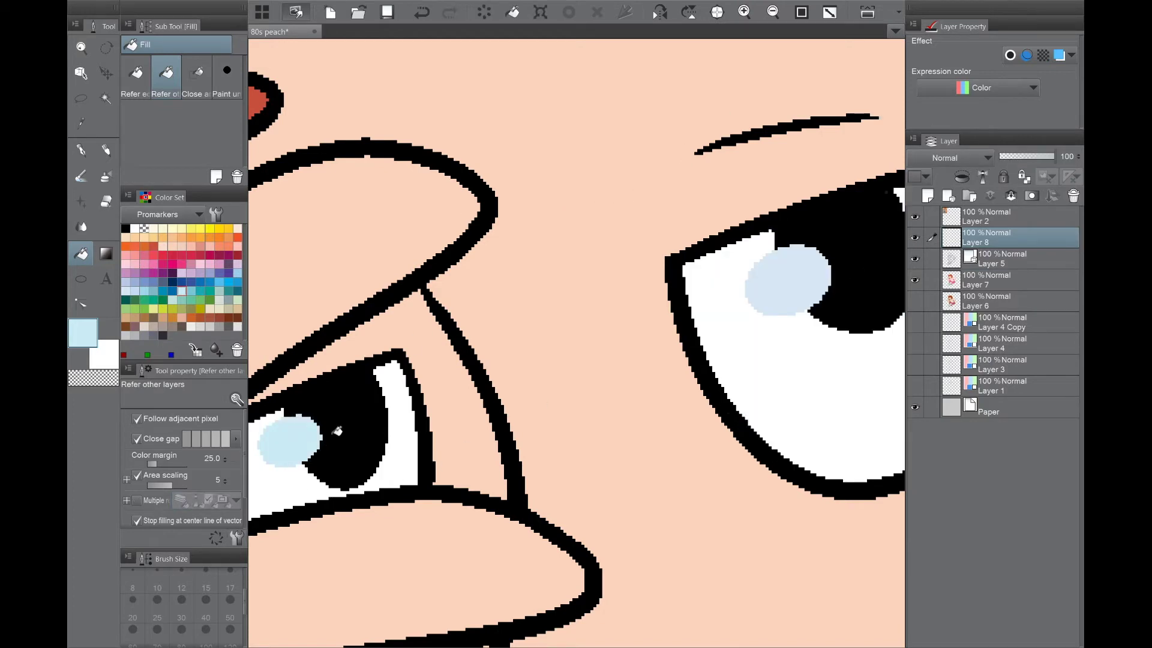
Step: Lighten the highlights in both eyes to a near-white blue
{"action": "scroll", "coordinate": [592, 469], "scroll_direction": "down", "scroll_amount": 5}
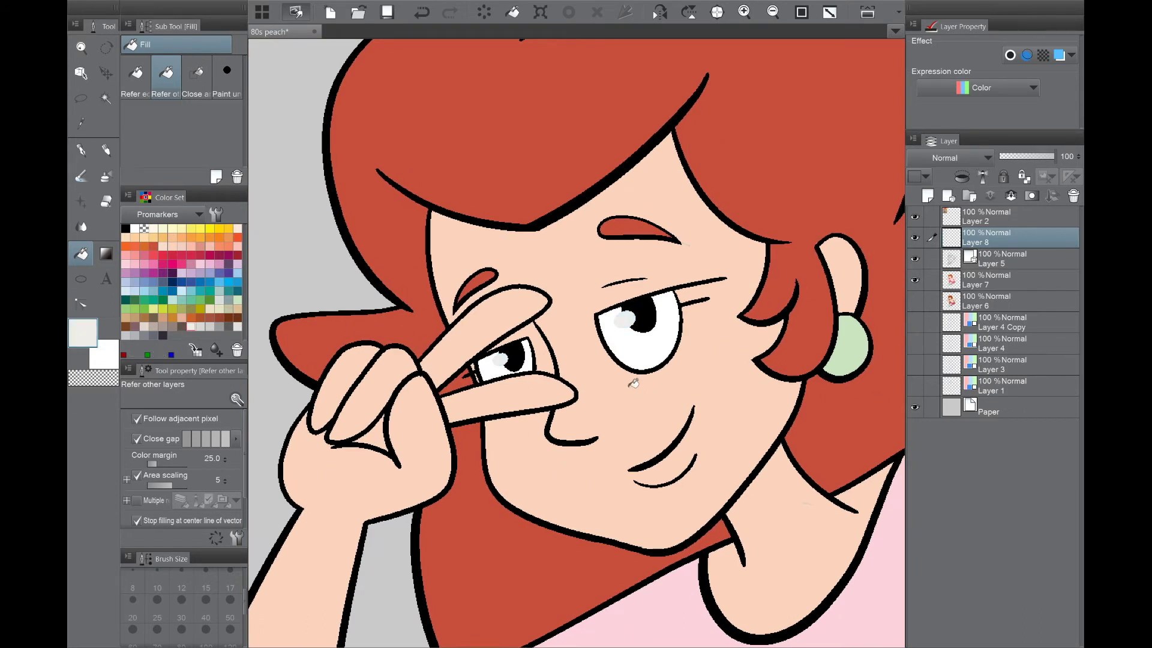
{"action": "scroll", "coordinate": [600, 336], "scroll_direction": "up", "scroll_amount": 3}
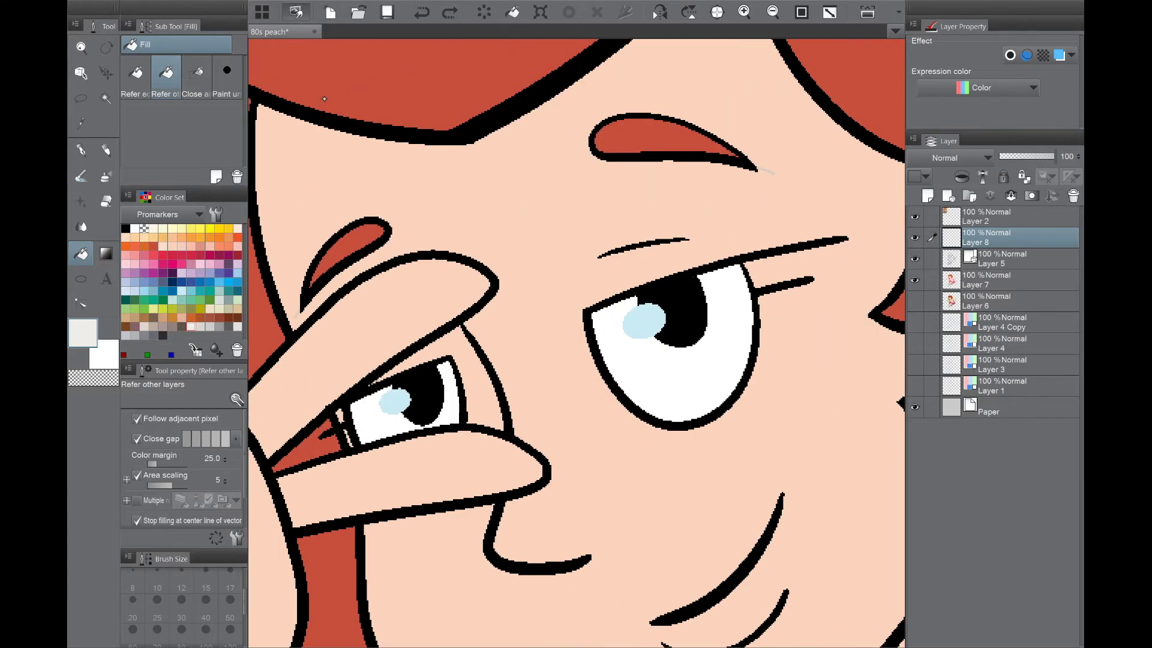
{"action": "left_click", "coordinate": [616, 360]}
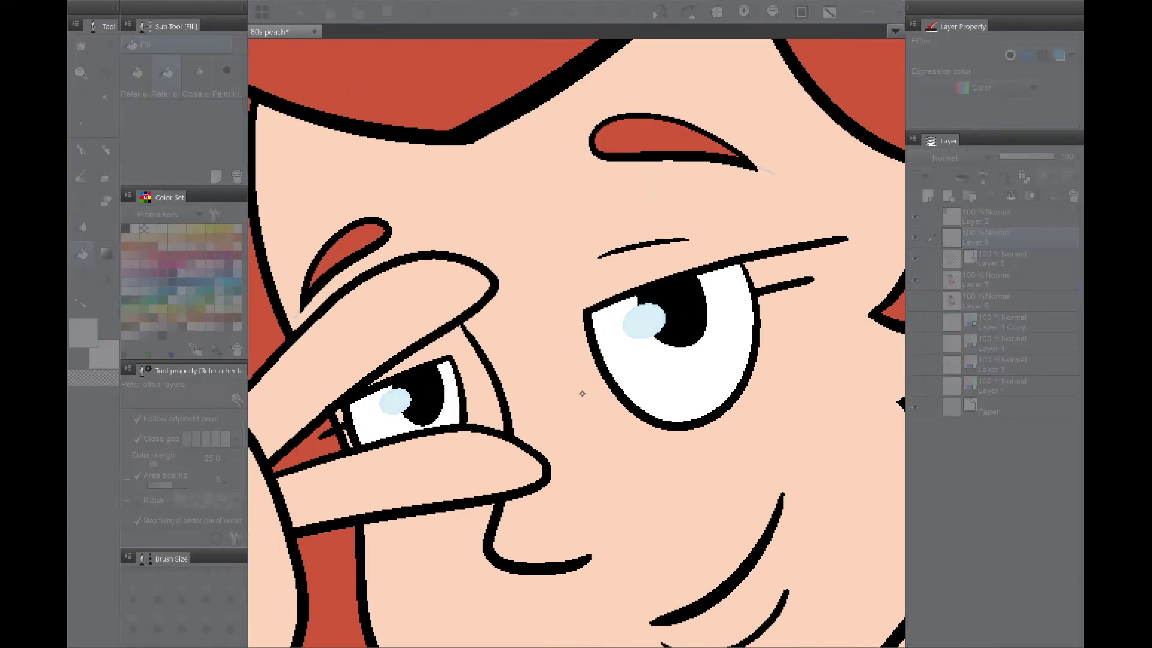
{"action": "scroll", "coordinate": [712, 396], "scroll_direction": "down", "scroll_amount": 5}
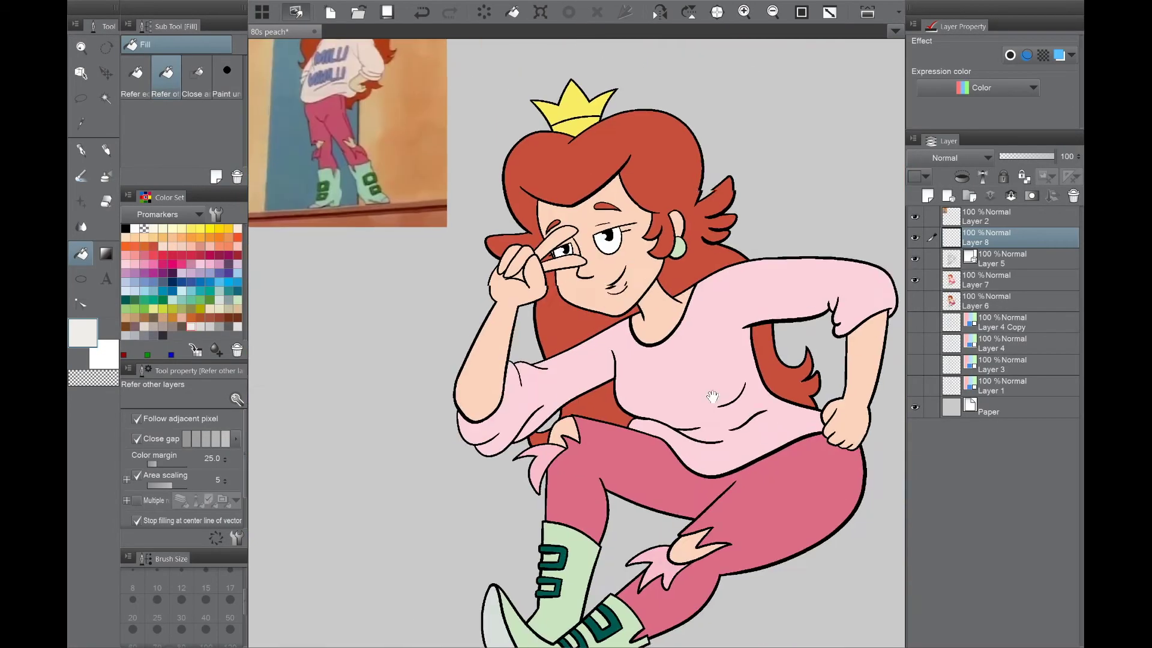
Step: Erase the lower lip line from the line art and add a new layer between the line art and the colour fills
{"action": "scroll", "coordinate": [762, 426], "scroll_direction": "down", "scroll_amount": 1}
{"action": "scroll", "coordinate": [813, 476], "scroll_direction": "up", "scroll_amount": 2}
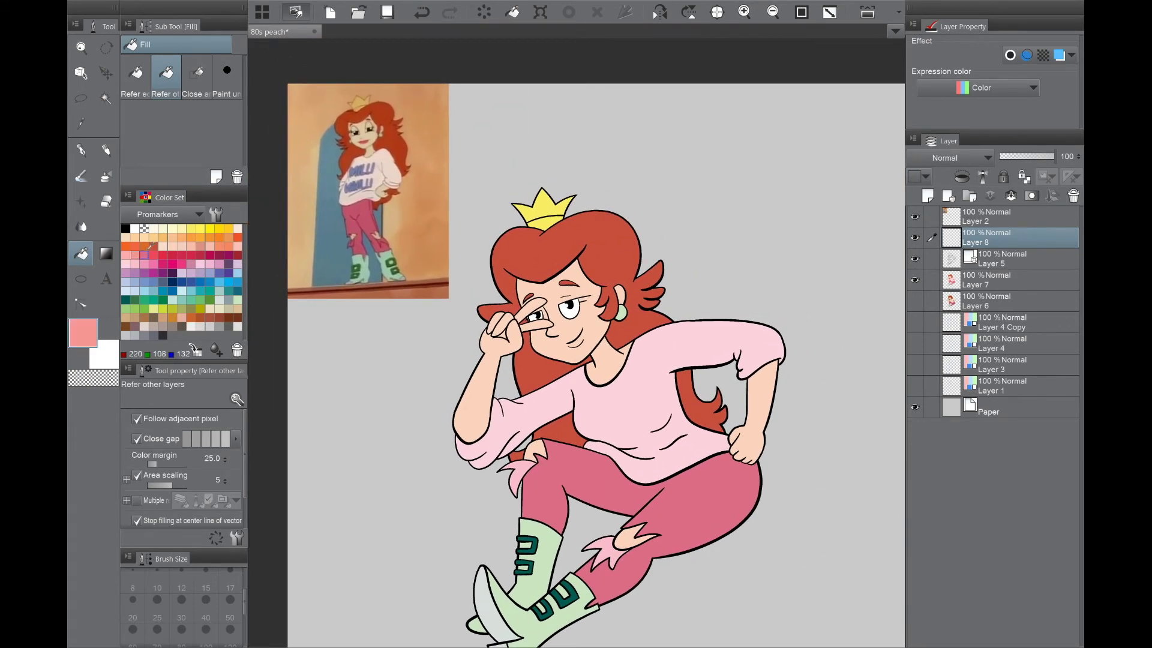
{"action": "key", "text": "e"}
{"action": "left_click", "coordinate": [990, 280]}
{"action": "key", "text": "ctrl+shift+n"}
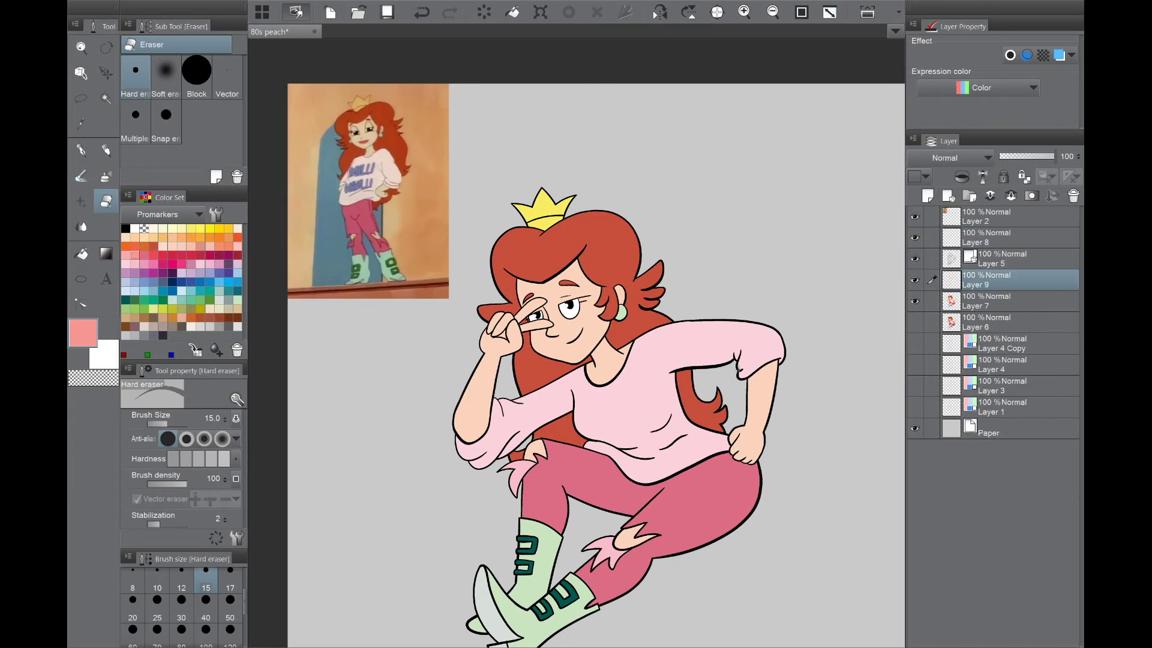
{"action": "scroll", "coordinate": [632, 358], "scroll_direction": "up", "scroll_amount": 6}
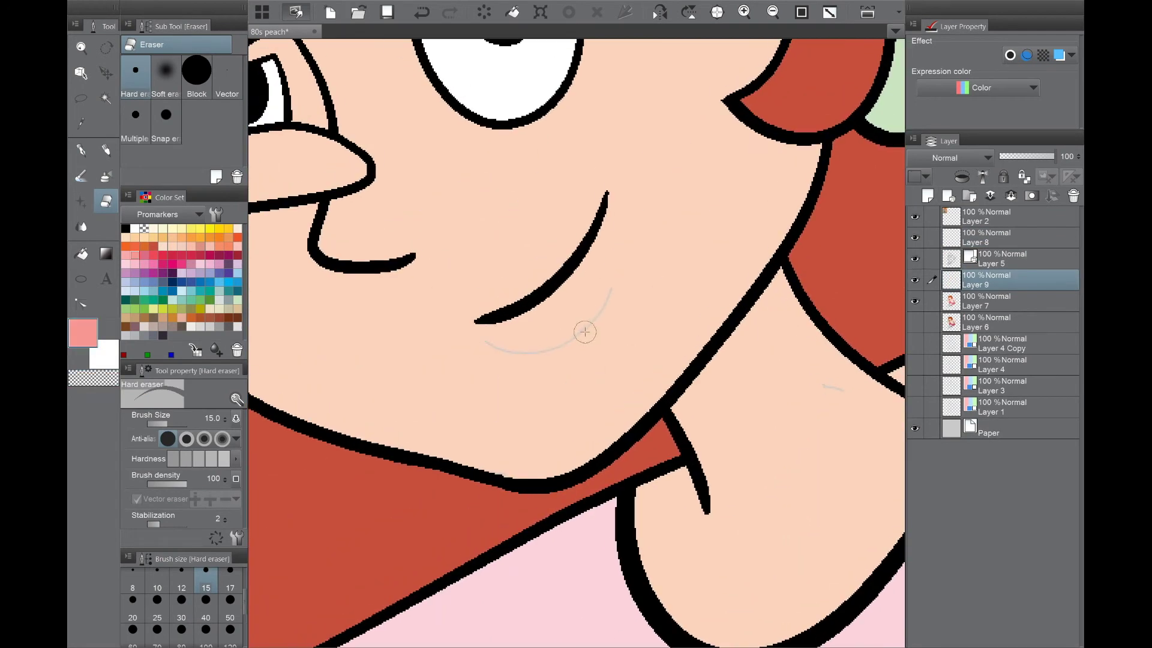
Step: Outline the lower lip in salmon pink with the G-pen and try filling it
{"action": "key", "text": "p"}
{"action": "left_click_drag", "start_coordinate": [476, 323], "coordinate": [606, 191]}
{"action": "key", "text": "g"}
{"action": "left_click", "coordinate": [558, 334]}
{"action": "key", "text": "ctrl+z"}
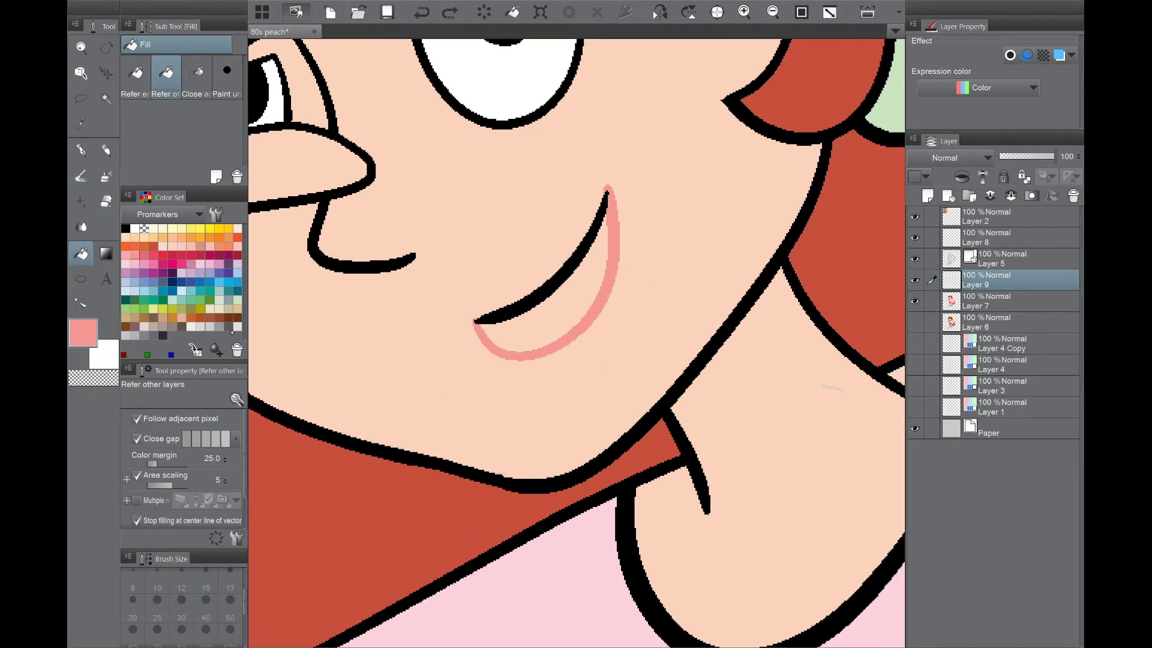
{"action": "left_click", "coordinate": [599, 336]}
{"action": "key", "text": "ctrl+z"}
Step: Set the line art as reference layer, then trace under the mouth line and fill the lower lip with salmon pink on the new layer
{"action": "left_click", "coordinate": [1014, 258]}
{"action": "left_click", "coordinate": [983, 177]}
{"action": "left_click", "coordinate": [1014, 280]}
{"action": "key", "text": "p"}
{"action": "scroll", "coordinate": [387, 388], "scroll_direction": "up", "scroll_amount": 3}
{"action": "left_click_drag", "start_coordinate": [600, 192], "coordinate": [387, 388]}
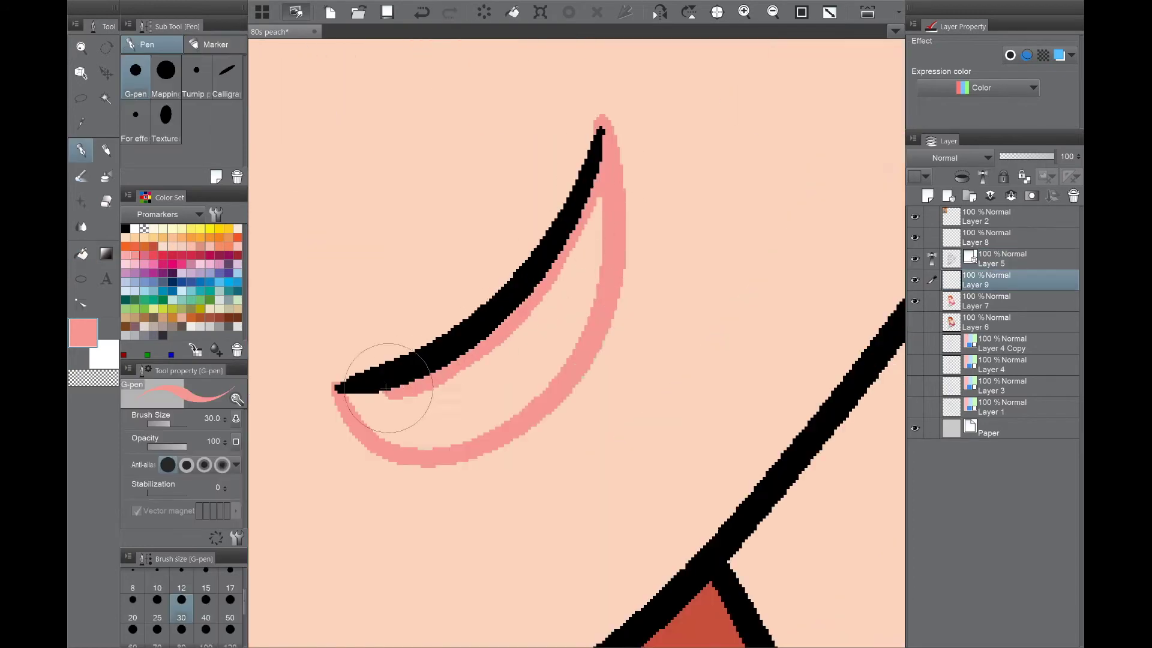
{"action": "key", "text": "g"}
{"action": "left_click", "coordinate": [504, 386]}
{"action": "key", "text": "p"}
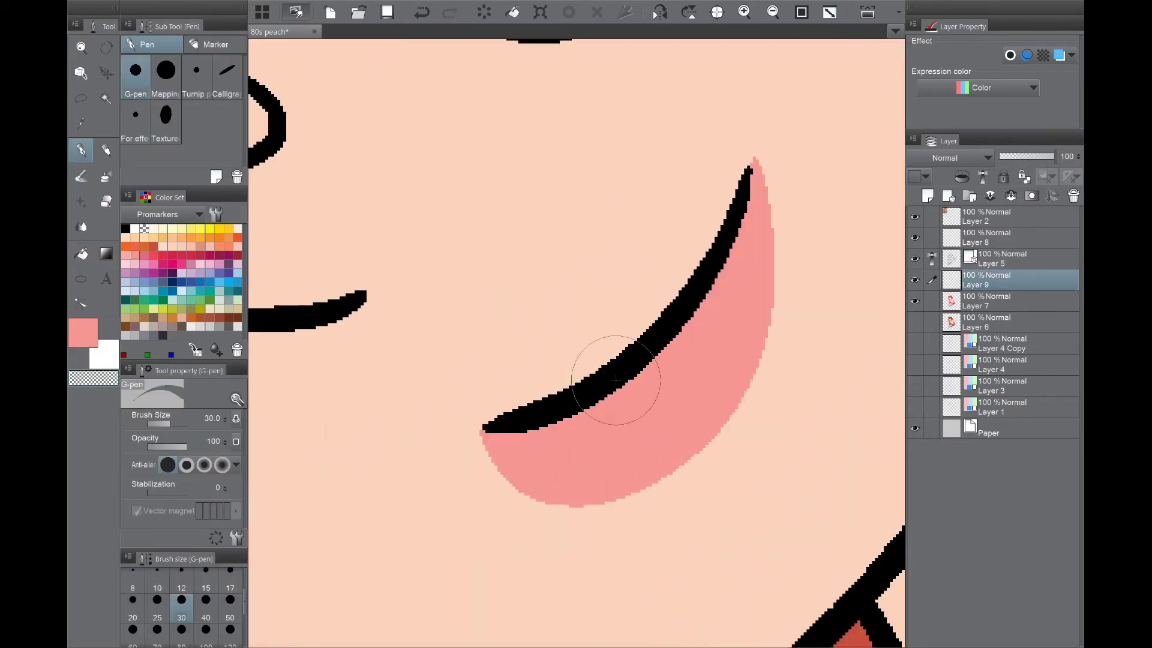
Step: Paint a two-peaked upper lip in salmon pink above the mouth line and check the lips in a mirrored view
{"action": "scroll", "coordinate": [616, 380], "scroll_direction": "right", "scroll_amount": 3}
{"action": "left_click_drag", "start_coordinate": [384, 456], "coordinate": [546, 329]}
{"action": "left_click_drag", "start_coordinate": [480, 360], "coordinate": [648, 198]}
{"action": "mouse_move", "coordinate": [474, 399]}
{"action": "left_mouse_down"}
{"action": "mouse_move", "coordinate": [406, 432]}
{"action": "mouse_move", "coordinate": [480, 402]}
{"action": "left_mouse_up"}
{"action": "scroll", "coordinate": [604, 404], "scroll_direction": "down", "scroll_amount": 3}
{"action": "key", "text": "h"}
{"action": "scroll", "coordinate": [656, 373], "scroll_direction": "up", "scroll_amount": 3}
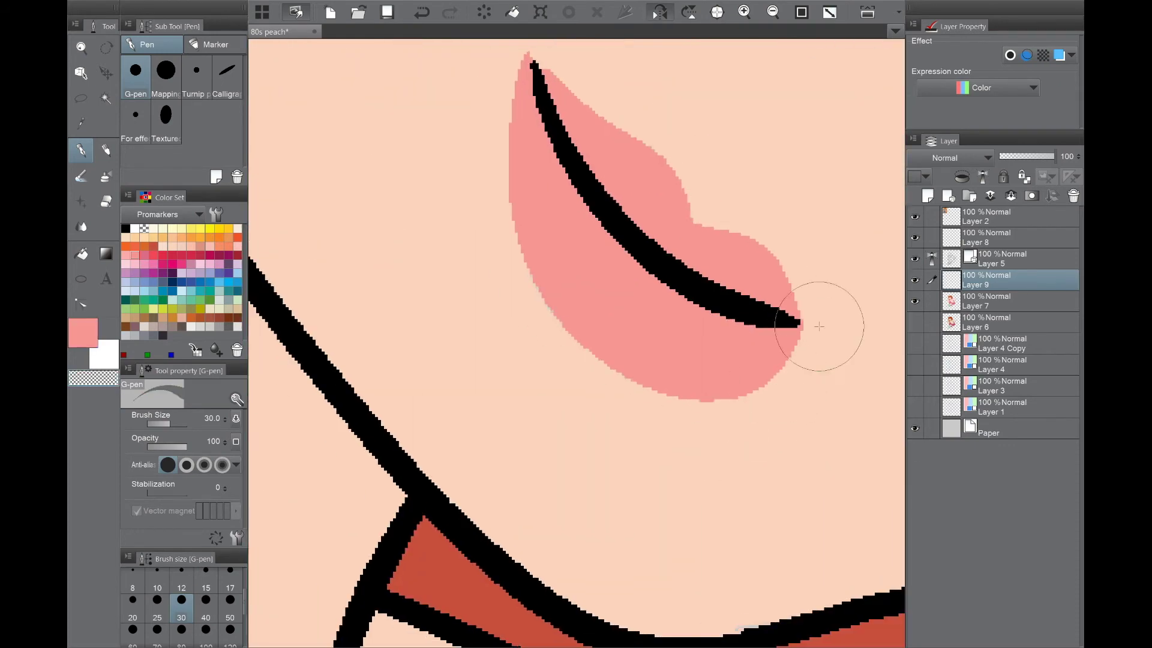
{"action": "scroll", "coordinate": [812, 264], "scroll_direction": "up", "scroll_amount": 3}
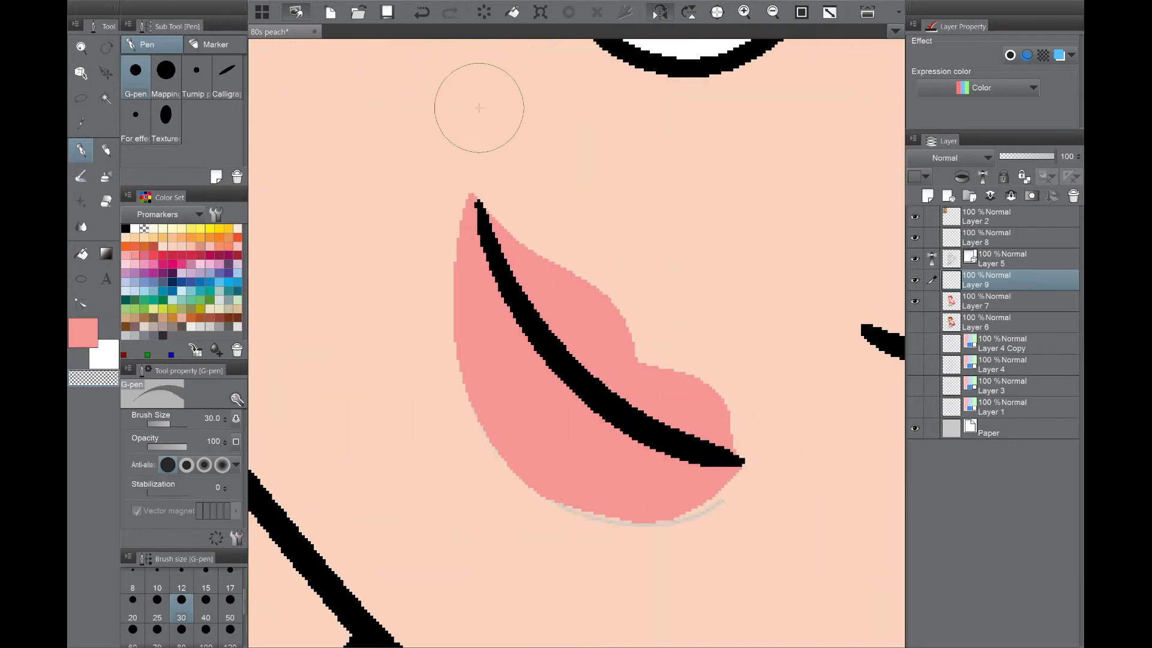
Step: Hide the lips layer, paint over the stray grey marks near the mouth and neck with the sampled skin colour, and show the lips again
{"action": "scroll", "coordinate": [479, 108], "scroll_direction": "down", "scroll_amount": 3}
{"action": "left_click", "coordinate": [914, 280]}
{"action": "left_click", "coordinate": [990, 301]}
{"action": "left_click", "coordinate": [458, 481], "text": "alt"}
{"action": "scroll", "coordinate": [771, 450], "scroll_direction": "up", "scroll_amount": 3}
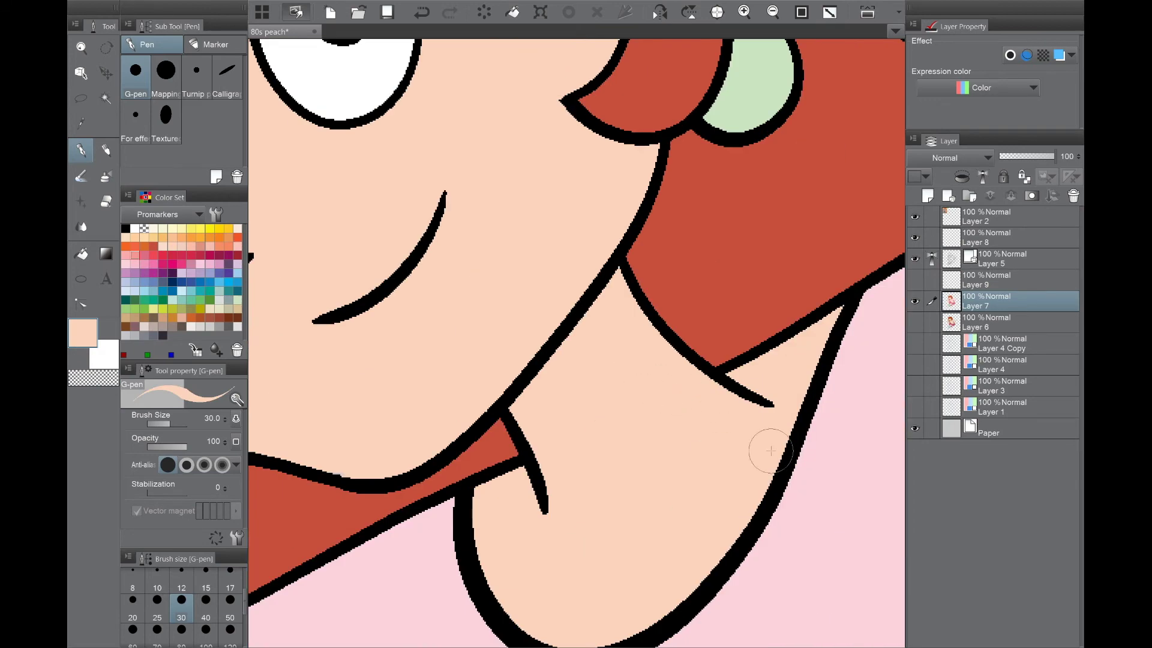
{"action": "scroll", "coordinate": [771, 450], "scroll_direction": "down", "scroll_amount": 3}
{"action": "left_click", "coordinate": [914, 280]}
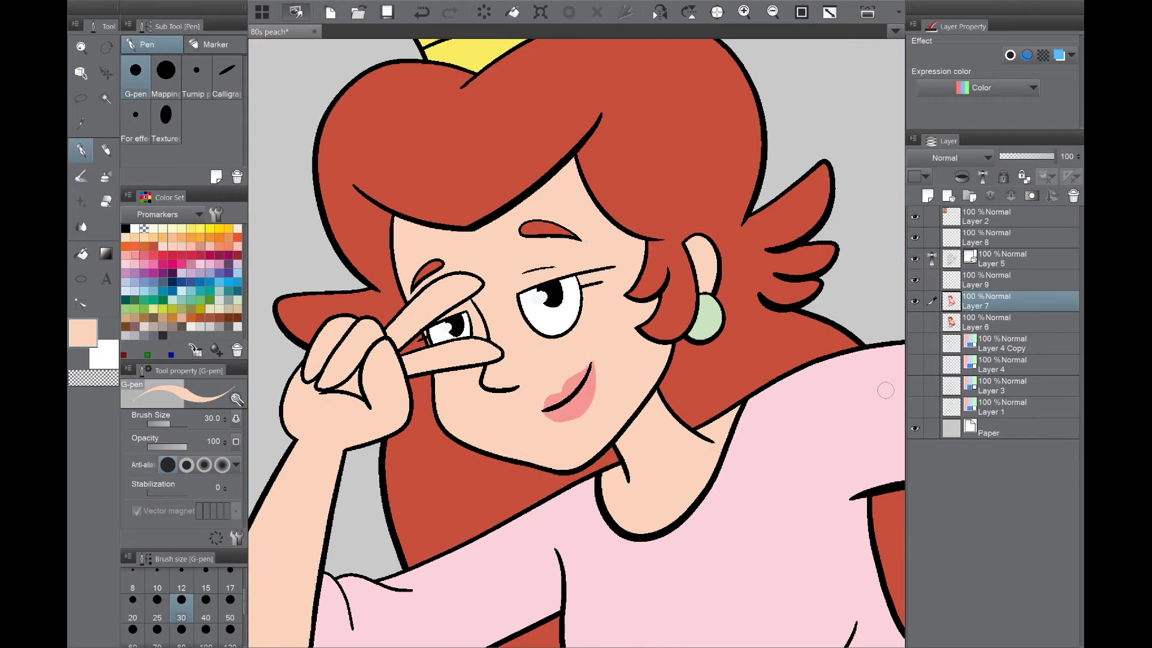
Step: Refine the lower lip's bottom contour on the lips layer with the sampled salmon pink, checking it in a mirrored view
{"action": "key", "text": "ctrl+z"}
{"action": "scroll", "coordinate": [669, 395], "scroll_direction": "up", "scroll_amount": 5}
{"action": "left_click", "coordinate": [753, 449], "text": "alt"}
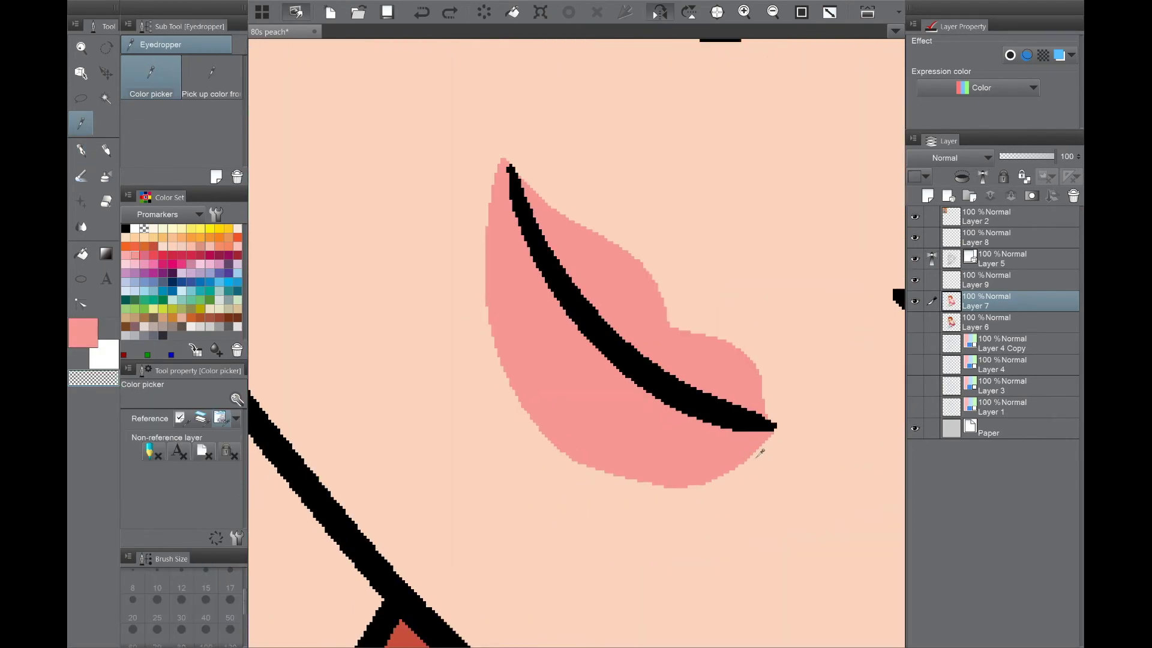
{"action": "key", "text": "p"}
{"action": "key", "text": "ctrl+y"}
{"action": "key", "text": "h"}
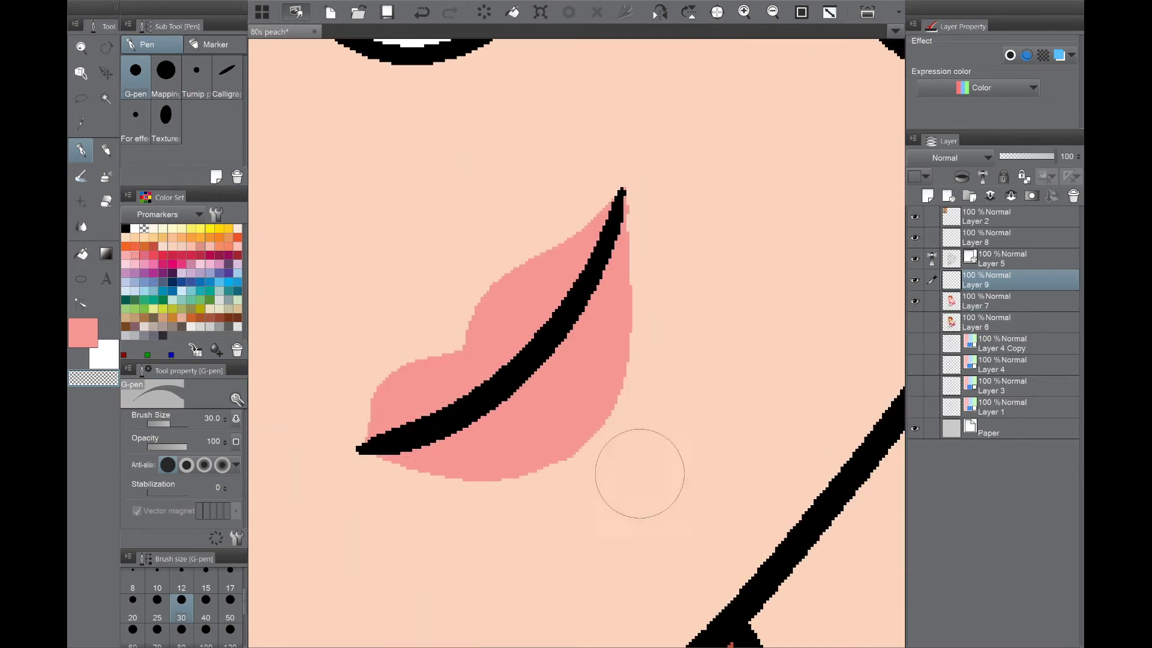
{"action": "left_click_drag", "start_coordinate": [591, 319], "coordinate": [564, 442]}
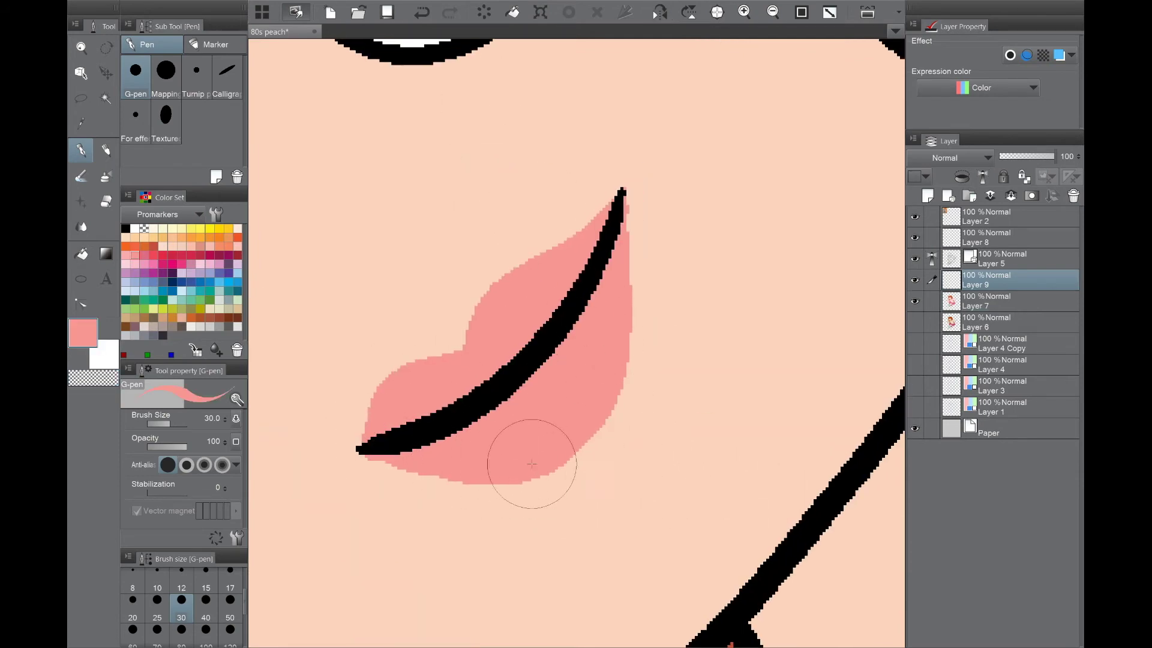
{"action": "key", "text": "h"}
{"action": "key", "text": "h"}
{"action": "scroll", "coordinate": [715, 385], "scroll_direction": "down", "scroll_amount": 5}
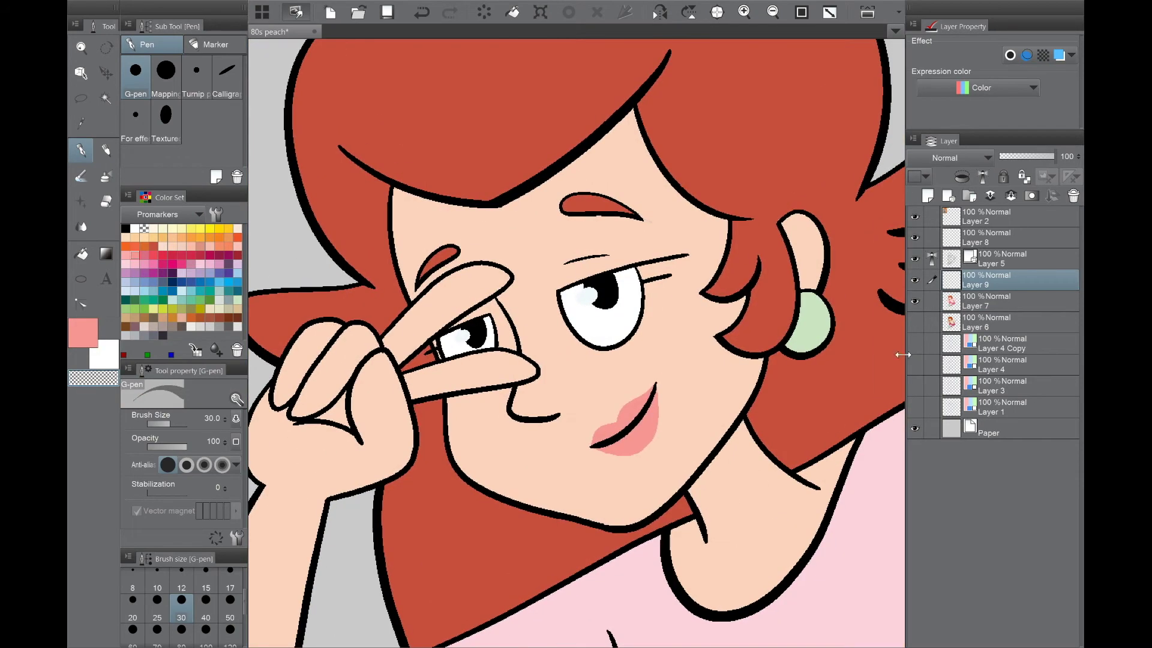
Step: Add a new layer above the lips layer and paint a pale pink highlight on the lower lip
{"action": "key", "text": "ctrl+shift+n"}
{"action": "scroll", "coordinate": [684, 408], "scroll_direction": "up", "scroll_amount": 5}
{"action": "left_click", "coordinate": [126, 264]}
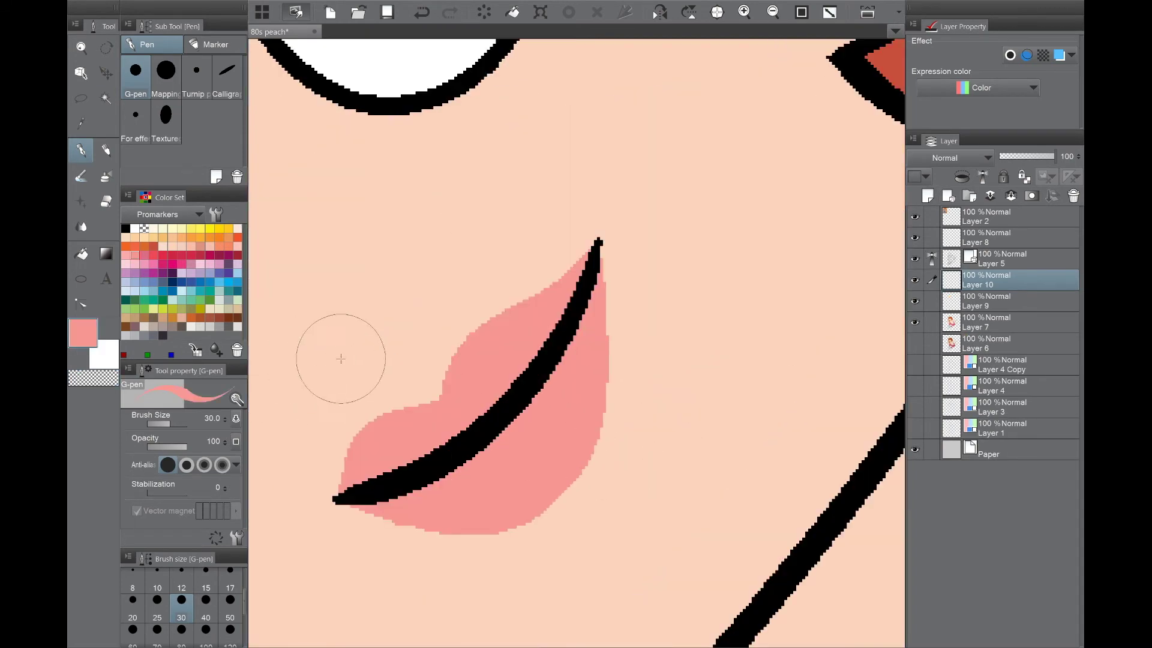
{"action": "scroll", "coordinate": [360, 420], "scroll_direction": "up", "scroll_amount": 3}
{"action": "left_click_drag", "start_coordinate": [471, 451], "coordinate": [583, 454]}
{"action": "scroll", "coordinate": [609, 432], "scroll_direction": "down", "scroll_amount": 5}
{"action": "scroll", "coordinate": [648, 484], "scroll_direction": "up", "scroll_amount": 3}
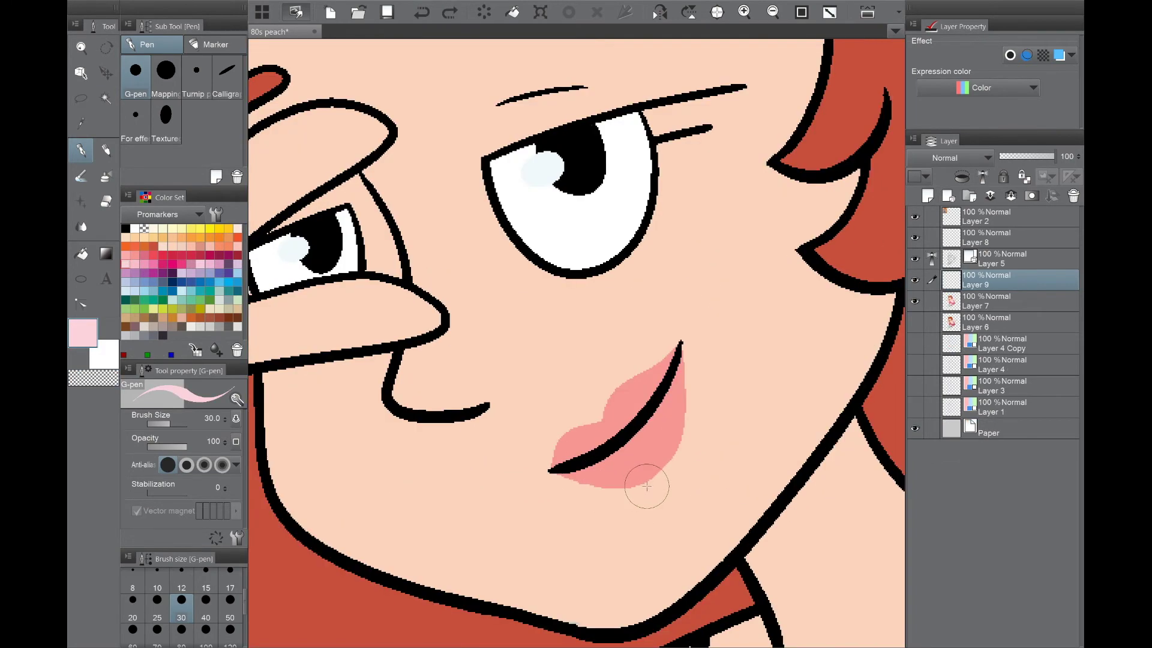
{"action": "key", "text": "ctrl+z"}
{"action": "scroll", "coordinate": [592, 486], "scroll_direction": "up", "scroll_amount": 4}
{"action": "scroll", "coordinate": [593, 485], "scroll_direction": "down", "scroll_amount": 3}
{"action": "left_click_drag", "start_coordinate": [560, 450], "coordinate": [480, 480]}
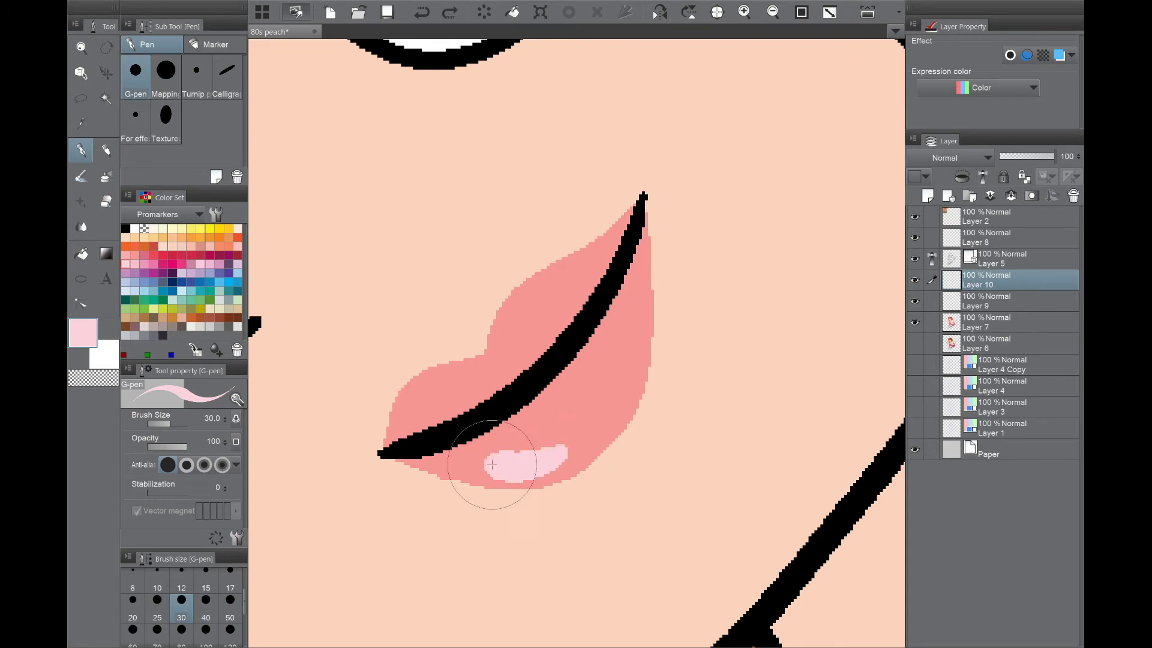
{"action": "scroll", "coordinate": [743, 488], "scroll_direction": "down", "scroll_amount": 6}
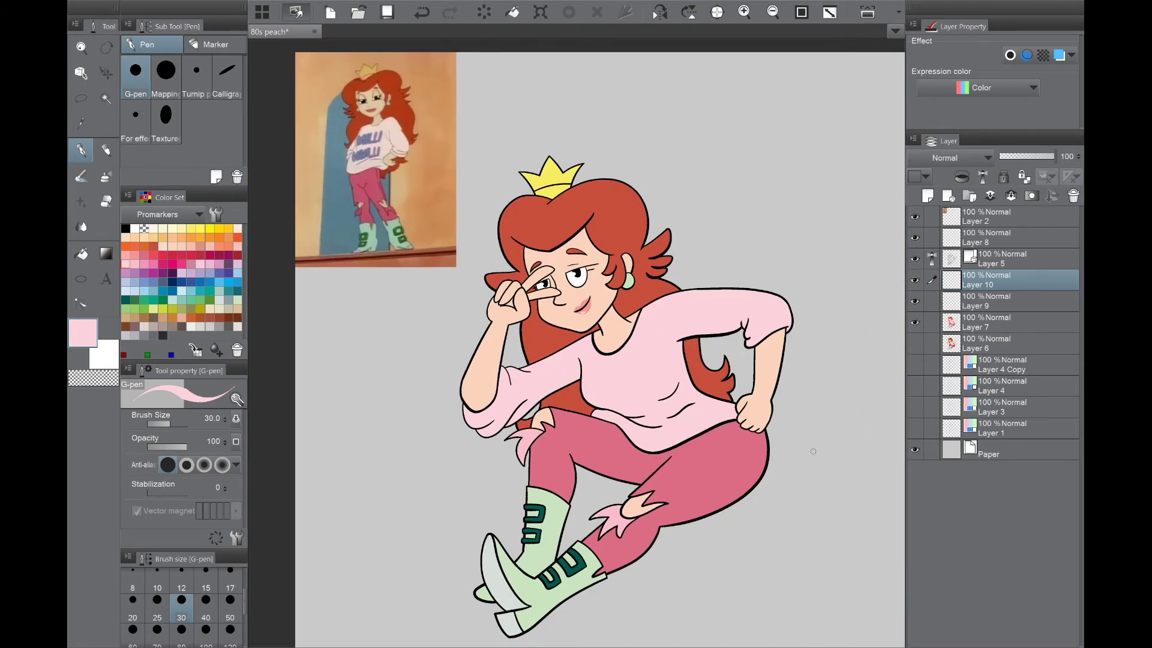
Step: Paint pale blue-green highlights along the earring's lower edge on another new layer and lighten them with the hue and luminosity adjustment
{"action": "key", "text": "ctrl+shift+n"}
{"action": "scroll", "coordinate": [628, 279], "scroll_direction": "up", "scroll_amount": 6}
{"action": "left_click_drag", "start_coordinate": [547, 277], "coordinate": [584, 273]}
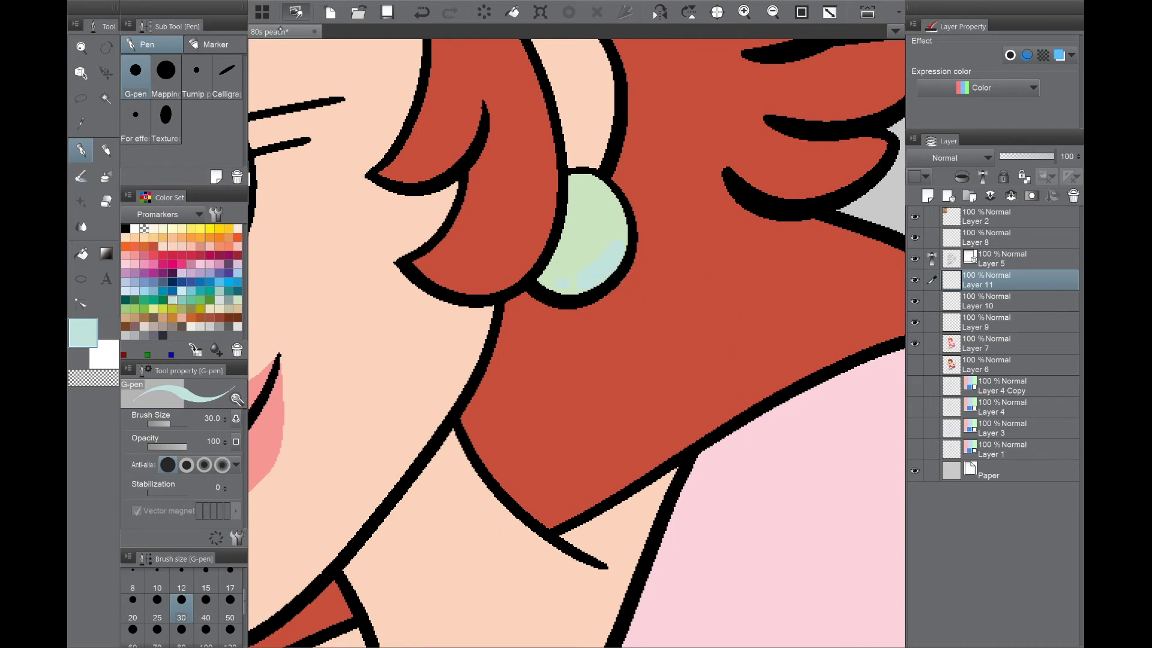
{"action": "key", "text": "ctrl+u"}
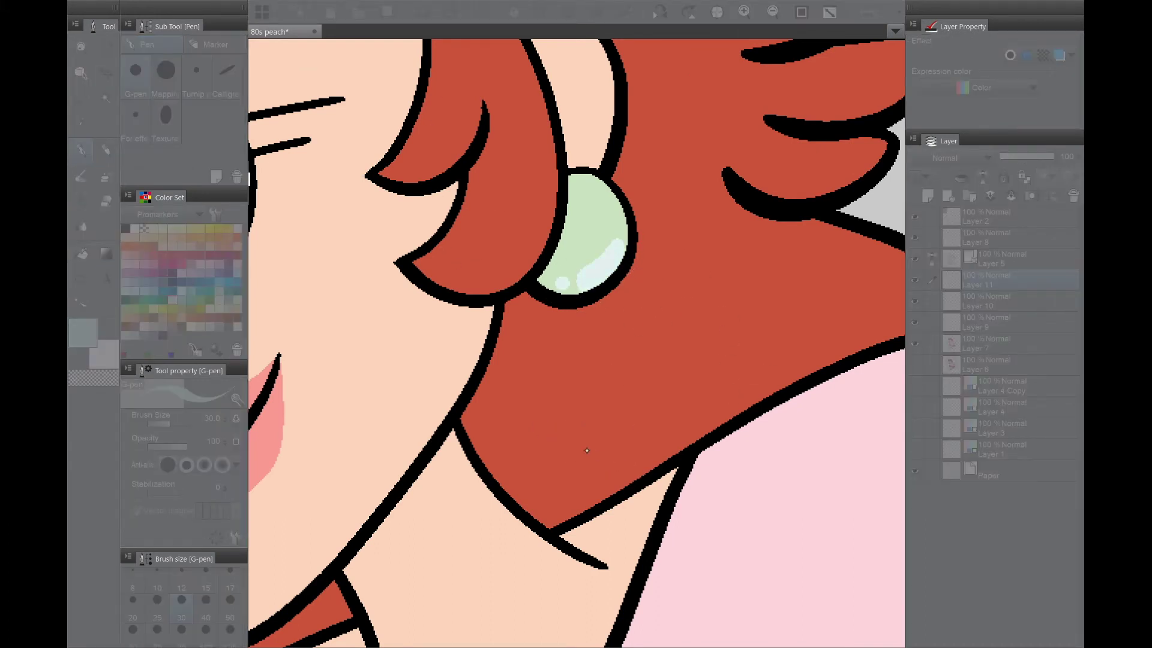
{"action": "key", "text": "Return"}
{"action": "scroll", "coordinate": [699, 386], "scroll_direction": "down", "scroll_amount": 5}
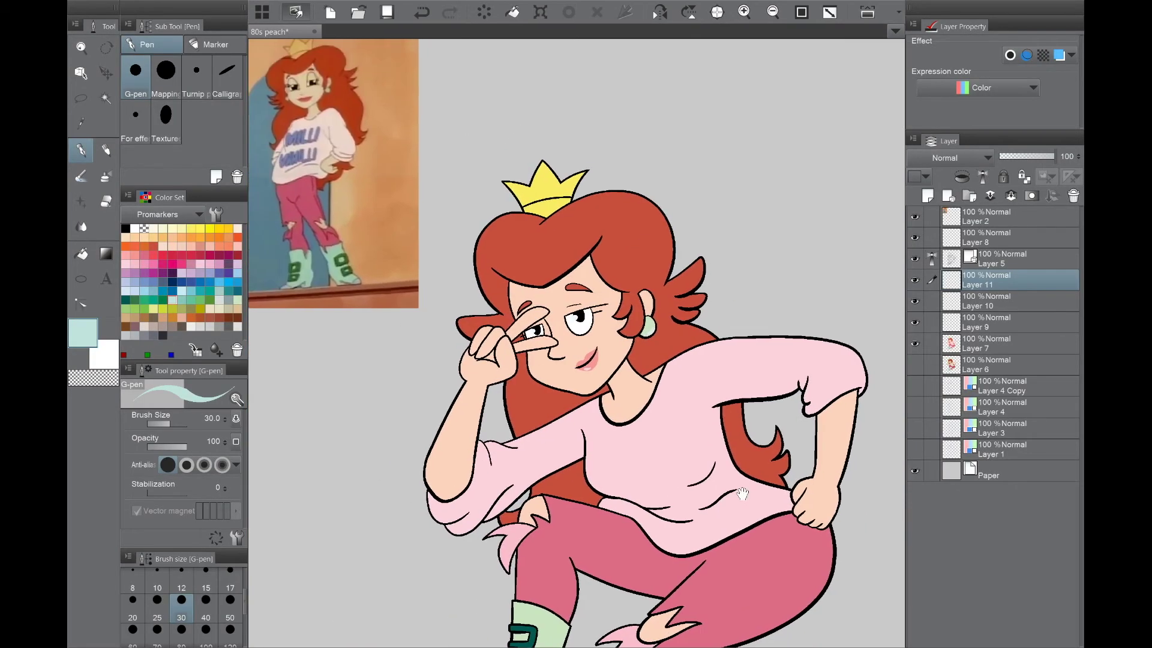
{"action": "scroll", "coordinate": [785, 497], "scroll_direction": "up", "scroll_amount": 1}
{"action": "scroll", "coordinate": [784, 497], "scroll_direction": "down", "scroll_amount": 3}
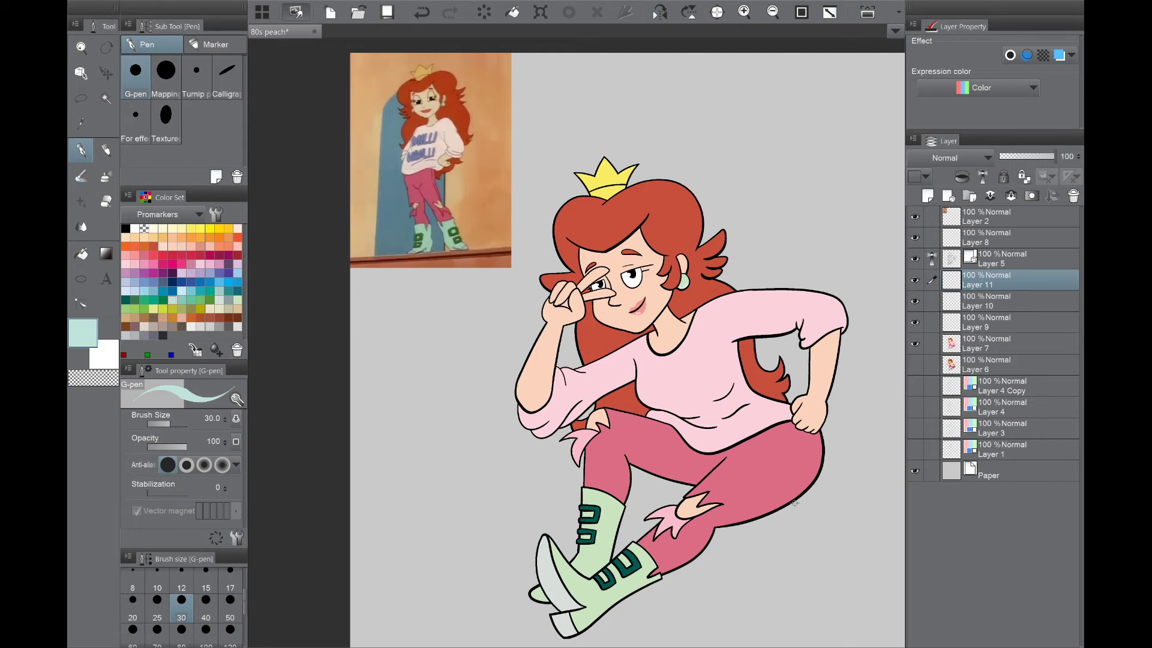
Step: Hide the reference picture layer and fill a new layer directly above the paper with bright green as a contrast background
{"action": "left_click", "coordinate": [915, 343]}
{"action": "left_click", "coordinate": [915, 343]}
{"action": "left_click", "coordinate": [990, 343]}
{"action": "scroll", "coordinate": [733, 476], "scroll_direction": "down", "scroll_amount": 10}
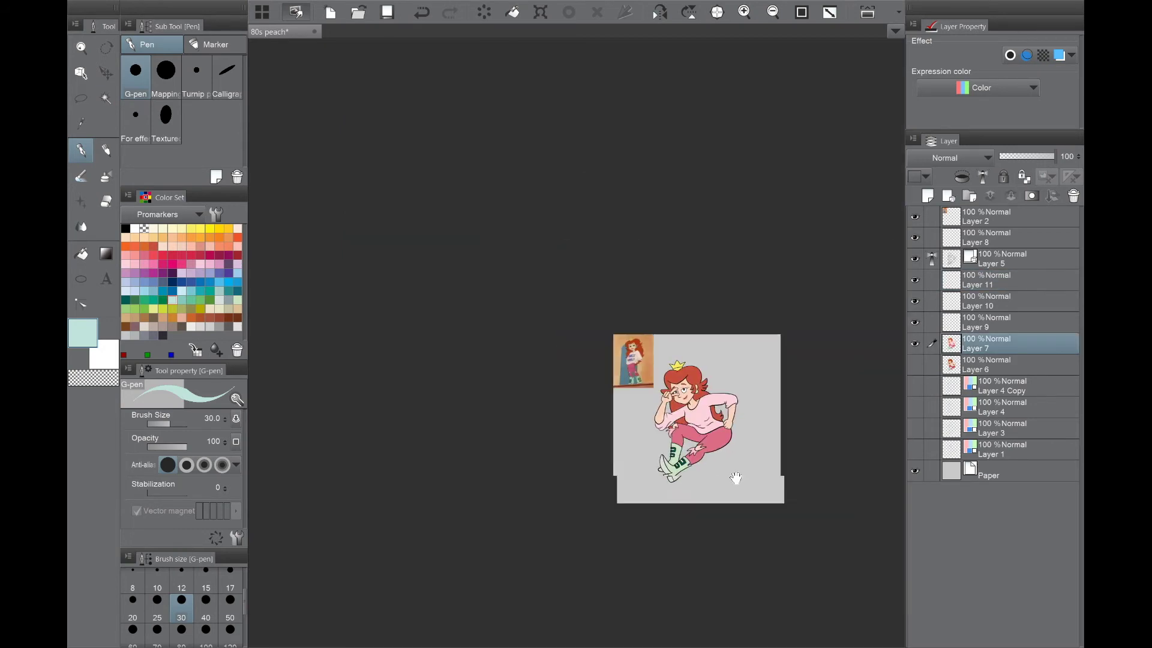
{"action": "left_click", "coordinate": [914, 217]}
{"action": "left_click", "coordinate": [1020, 471]}
{"action": "key", "text": "ctrl+shift+n"}
{"action": "left_click", "coordinate": [144, 309]}
{"action": "key", "text": "g"}
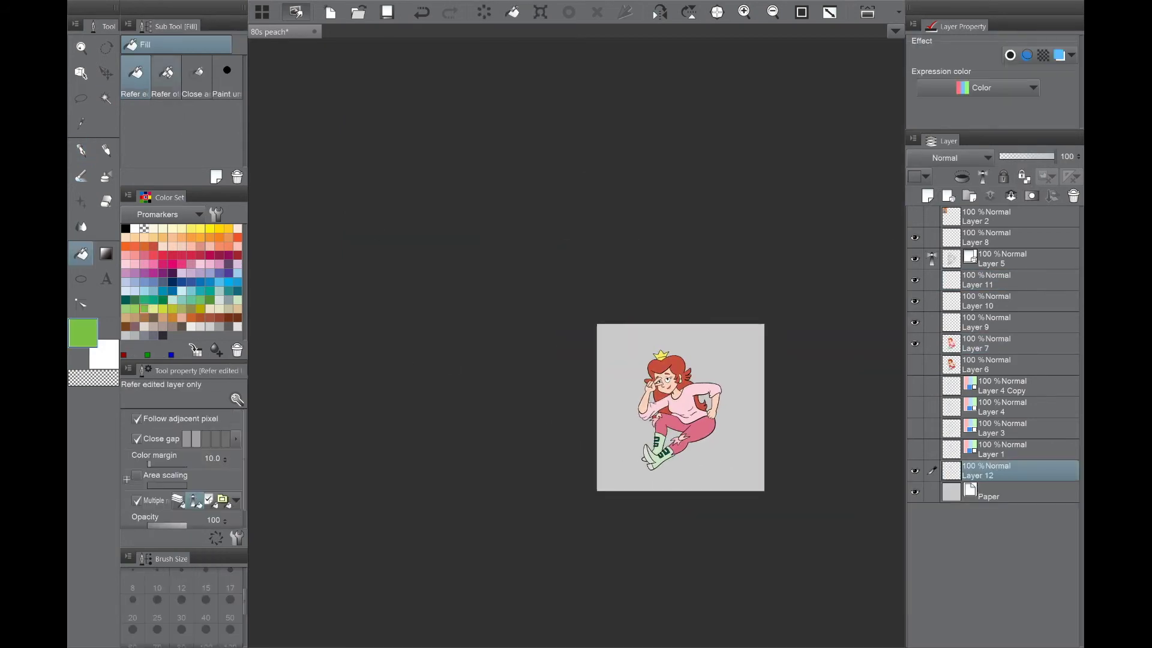
{"action": "key", "text": "m"}
{"action": "left_click_drag", "start_coordinate": [540, 283], "coordinate": [780, 504]}
{"action": "left_click", "coordinate": [736, 508]}
{"action": "key", "text": "ctrl+d"}
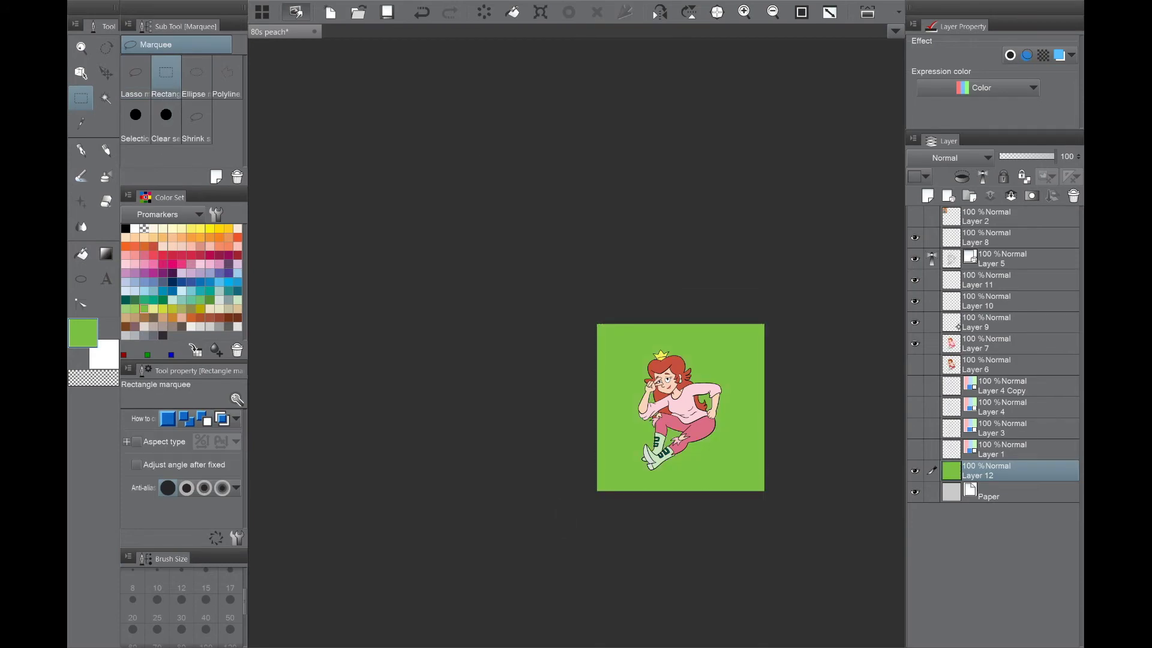
Step: Paint over unfilled gaps between the colours and line art, from the crown down to the trousers, on Layer 7 with sampled colours
{"action": "left_click", "coordinate": [990, 344]}
{"action": "left_click", "coordinate": [915, 344]}
{"action": "left_click", "coordinate": [915, 343]}
{"action": "scroll", "coordinate": [678, 360], "scroll_direction": "up", "scroll_amount": 10}
{"action": "key", "text": "p"}
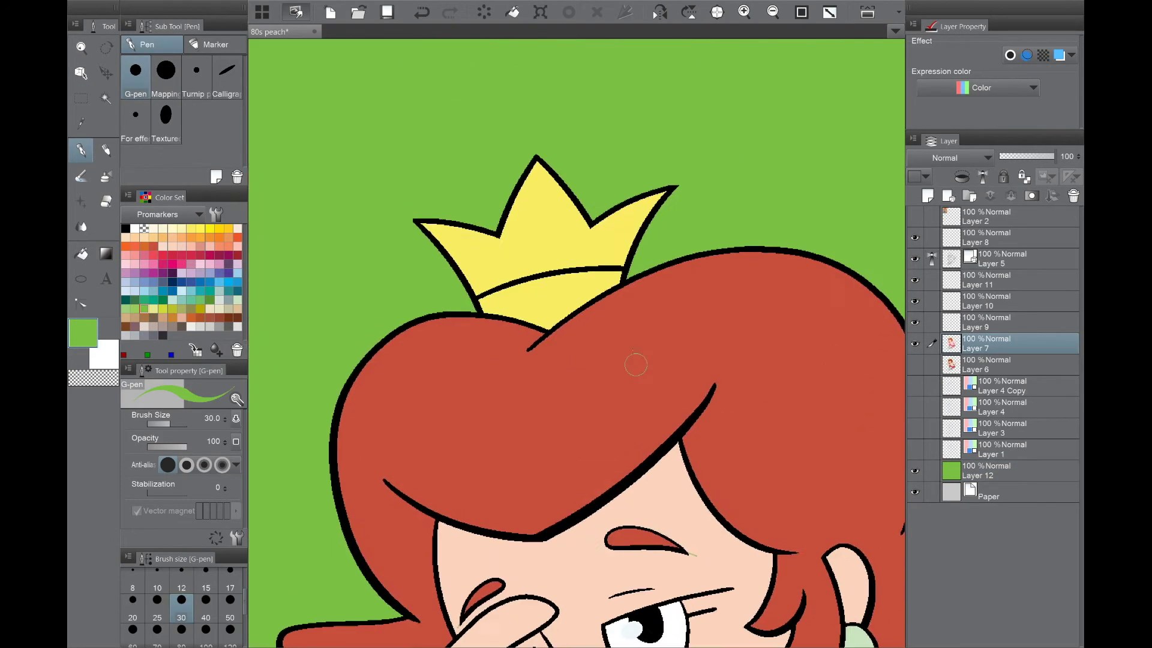
{"action": "left_click_drag", "start_coordinate": [741, 432], "coordinate": [666, 202]}
{"action": "left_click", "coordinate": [738, 414], "text": "alt"}
{"action": "mouse_move", "coordinate": [738, 414]}
{"action": "left_mouse_down"}
{"action": "mouse_move", "coordinate": [748, 379]}
{"action": "mouse_move", "coordinate": [638, 304]}
{"action": "mouse_move", "coordinate": [619, 533]}
{"action": "mouse_move", "coordinate": [678, 477]}
{"action": "mouse_move", "coordinate": [722, 386]}
{"action": "mouse_move", "coordinate": [501, 532]}
{"action": "mouse_move", "coordinate": [708, 442]}
{"action": "mouse_move", "coordinate": [725, 470]}
{"action": "mouse_move", "coordinate": [699, 442]}
{"action": "mouse_move", "coordinate": [746, 526]}
{"action": "mouse_move", "coordinate": [722, 394]}
{"action": "mouse_move", "coordinate": [769, 457]}
{"action": "mouse_move", "coordinate": [671, 458]}
{"action": "mouse_move", "coordinate": [701, 246]}
{"action": "mouse_move", "coordinate": [805, 342]}
{"action": "mouse_move", "coordinate": [715, 480]}
{"action": "mouse_move", "coordinate": [579, 295]}
{"action": "left_mouse_up"}
{"action": "left_click", "coordinate": [620, 532], "text": "alt"}
{"action": "left_click", "coordinate": [683, 418], "text": "alt"}
{"action": "left_click", "coordinate": [700, 442], "text": "alt"}
{"action": "key", "text": "p"}
{"action": "left_click", "coordinate": [579, 295], "text": "alt"}
{"action": "key", "text": "p"}
{"action": "mouse_move", "coordinate": [527, 347]}
{"action": "left_mouse_down"}
{"action": "mouse_move", "coordinate": [749, 404]}
{"action": "mouse_move", "coordinate": [576, 451]}
{"action": "mouse_move", "coordinate": [724, 318]}
{"action": "left_mouse_up"}
{"action": "scroll", "coordinate": [615, 466], "scroll_direction": "down", "scroll_amount": 3}
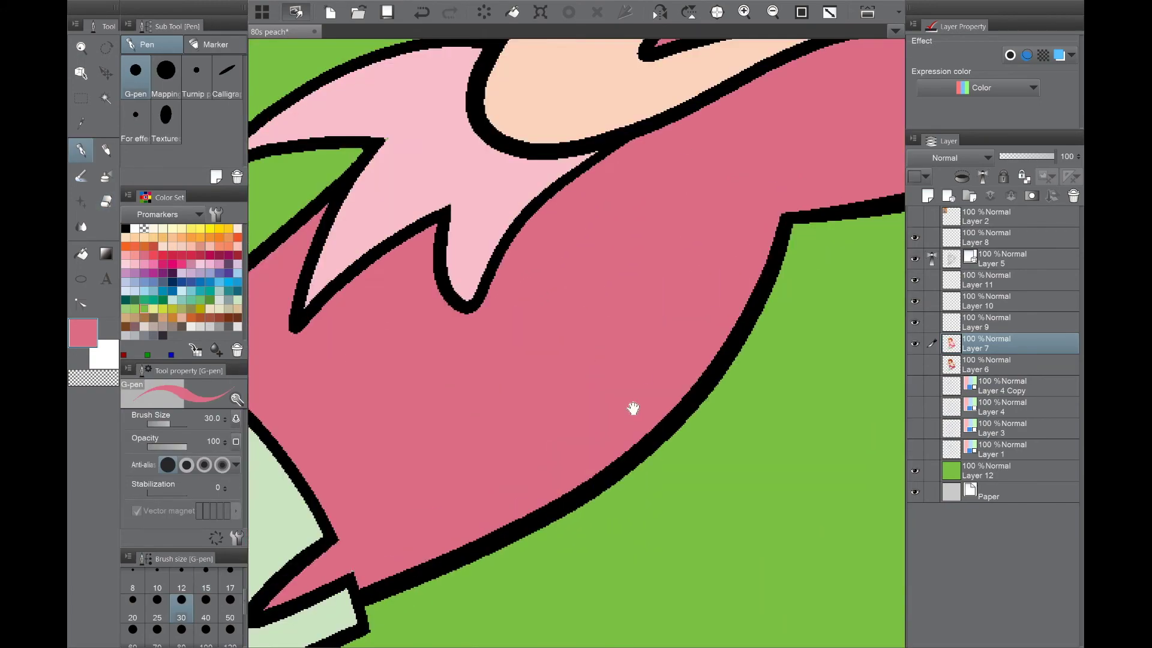
Step: Touch up the remaining colour gaps along the lower trouser leg and around the boots and buckles with sampled colours
{"action": "left_click_drag", "start_coordinate": [632, 406], "coordinate": [648, 380]}
{"action": "left_click", "coordinate": [591, 309], "text": "alt"}
{"action": "scroll", "coordinate": [633, 600], "scroll_direction": "up", "scroll_amount": 4}
{"action": "left_click_drag", "start_coordinate": [633, 601], "coordinate": [690, 120]}
{"action": "left_click", "coordinate": [543, 480], "text": "alt"}
{"action": "scroll", "coordinate": [553, 483], "scroll_direction": "up", "scroll_amount": 3}
{"action": "scroll", "coordinate": [553, 484], "scroll_direction": "down", "scroll_amount": 3}
{"action": "left_click", "coordinate": [555, 417], "text": "alt"}
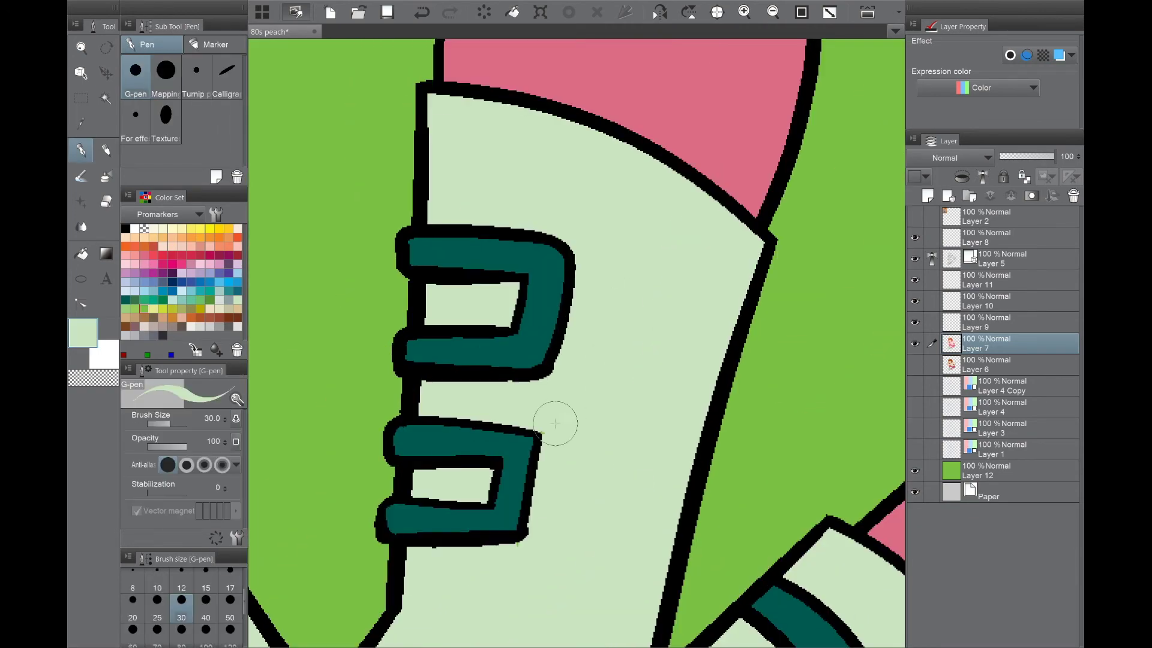
{"action": "left_click_drag", "start_coordinate": [556, 416], "coordinate": [669, 396]}
{"action": "key", "text": "c"}
{"action": "scroll", "coordinate": [669, 396], "scroll_direction": "down", "scroll_amount": 3}
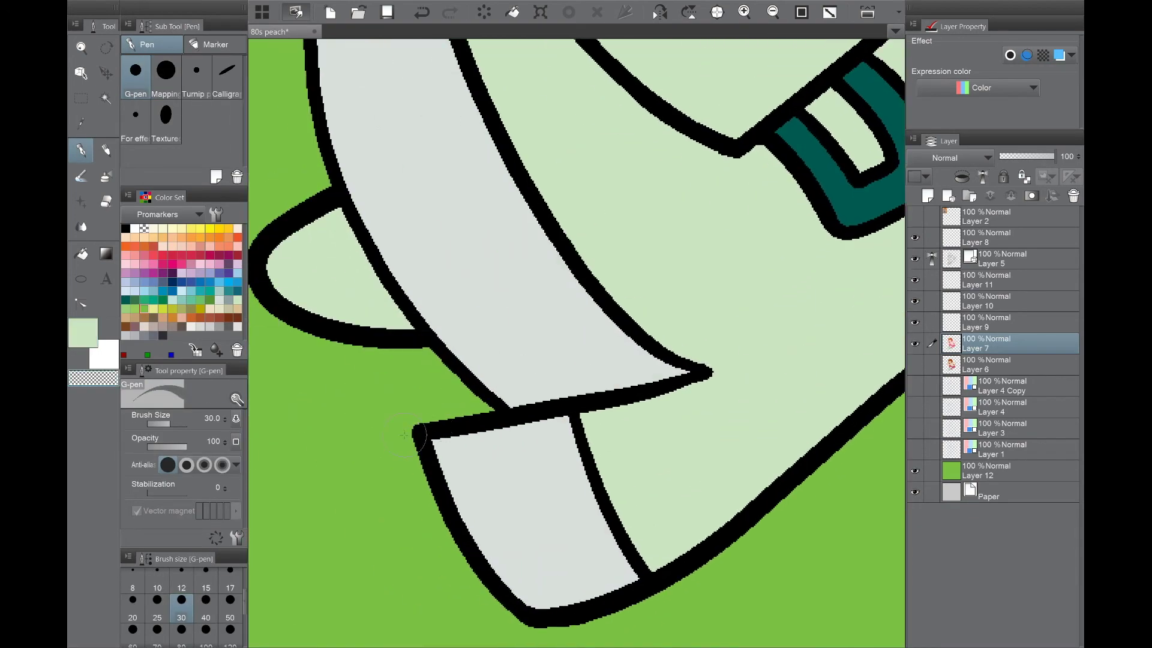
{"action": "key", "text": "ctrl+0"}
Step: Add a new layer above the green background, select the character's whole silhouette, fill it with white and deselect
{"action": "left_click", "coordinate": [1008, 470]}
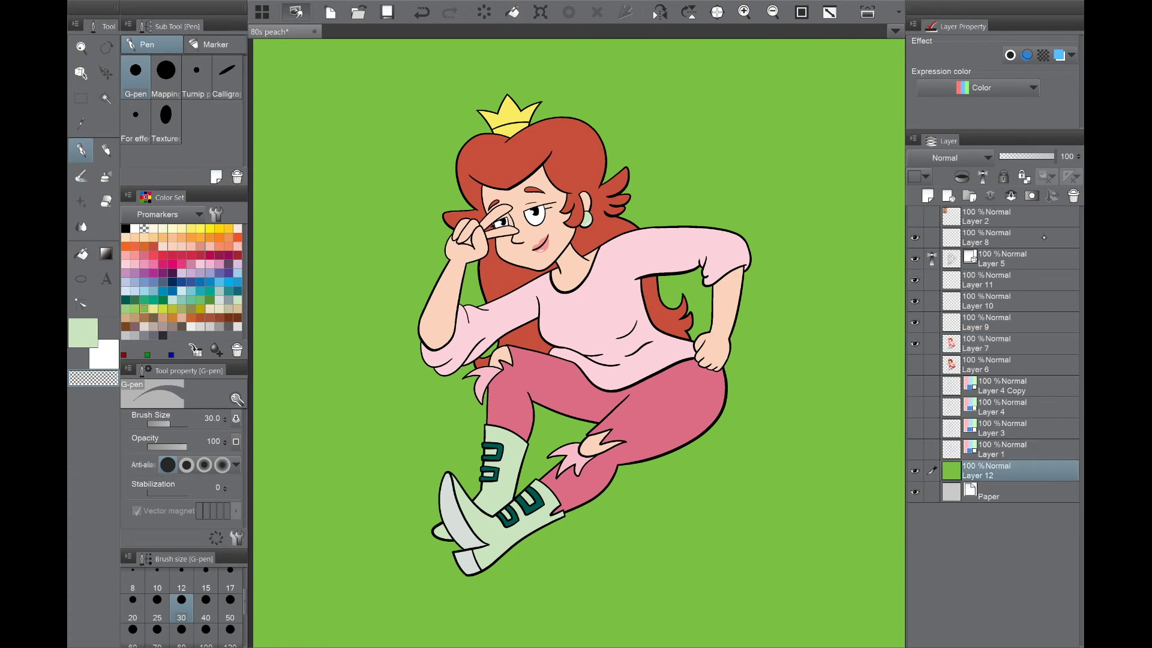
{"action": "key", "text": "ctrl+shift+n"}
{"action": "key", "text": "m"}
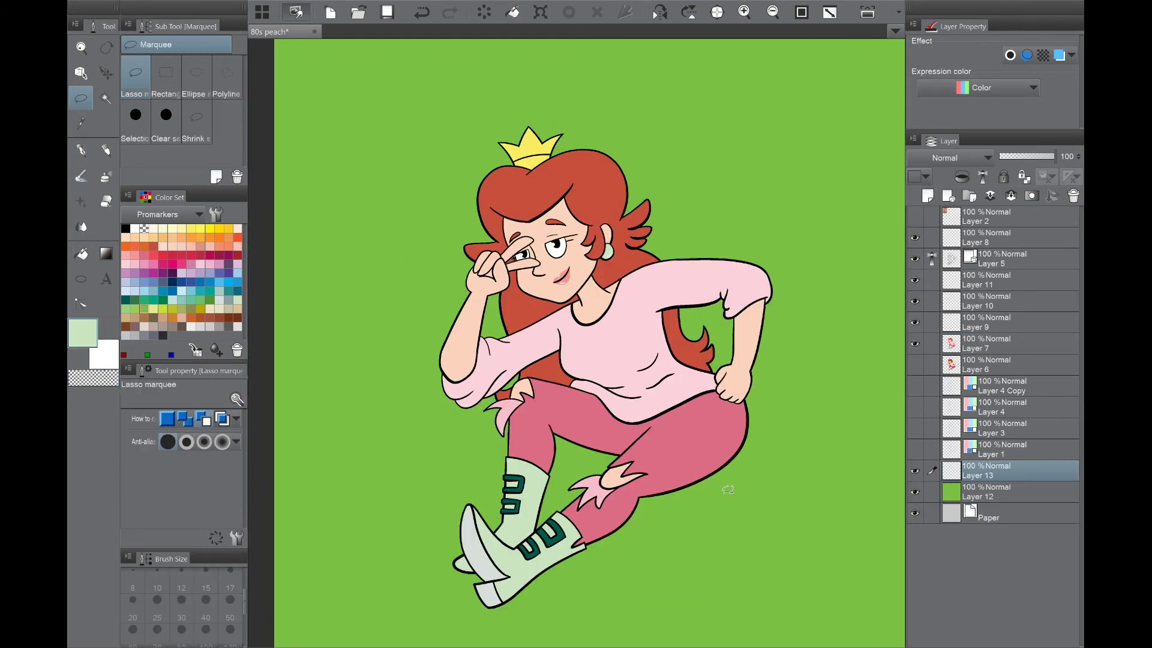
{"action": "key", "text": "w"}
{"action": "left_click", "coordinate": [729, 488]}
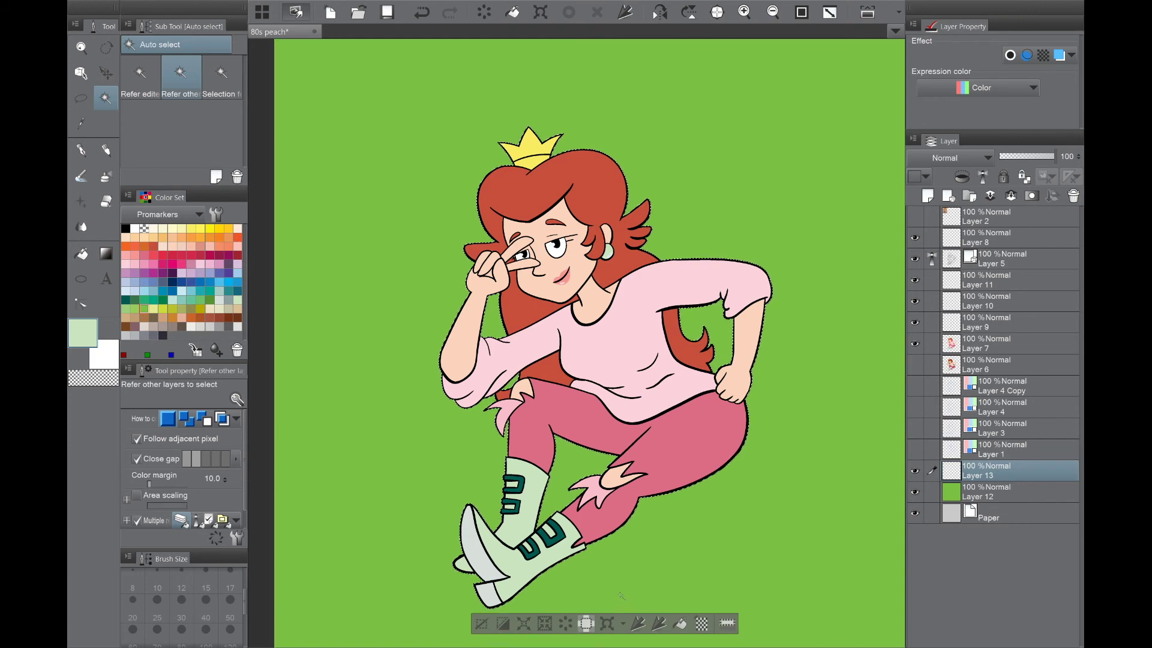
{"action": "left_click", "coordinate": [135, 229]}
{"action": "key", "text": "ctrl+d"}
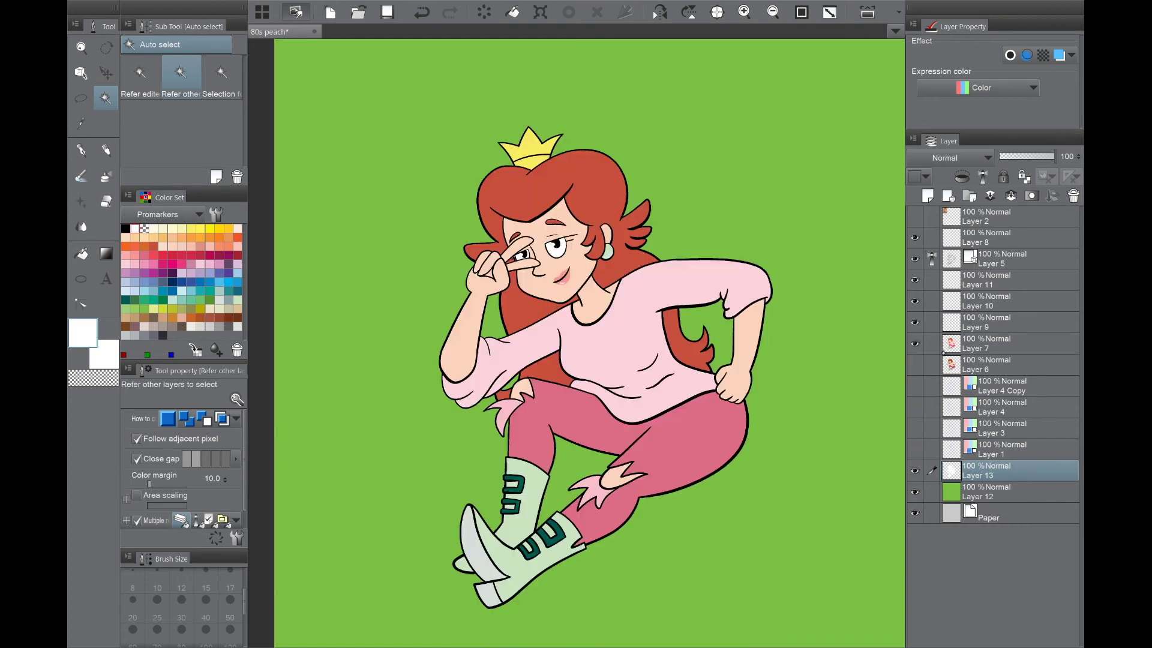
Step: Apply a white border effect with an edge thickness of 12.0 to the silhouette layer and set the layer's opacity to 75%
{"action": "left_click", "coordinate": [1010, 54]}
{"action": "left_click", "coordinate": [967, 99]}
{"action": "left_click_drag", "start_coordinate": [967, 99], "coordinate": [1049, 104]}
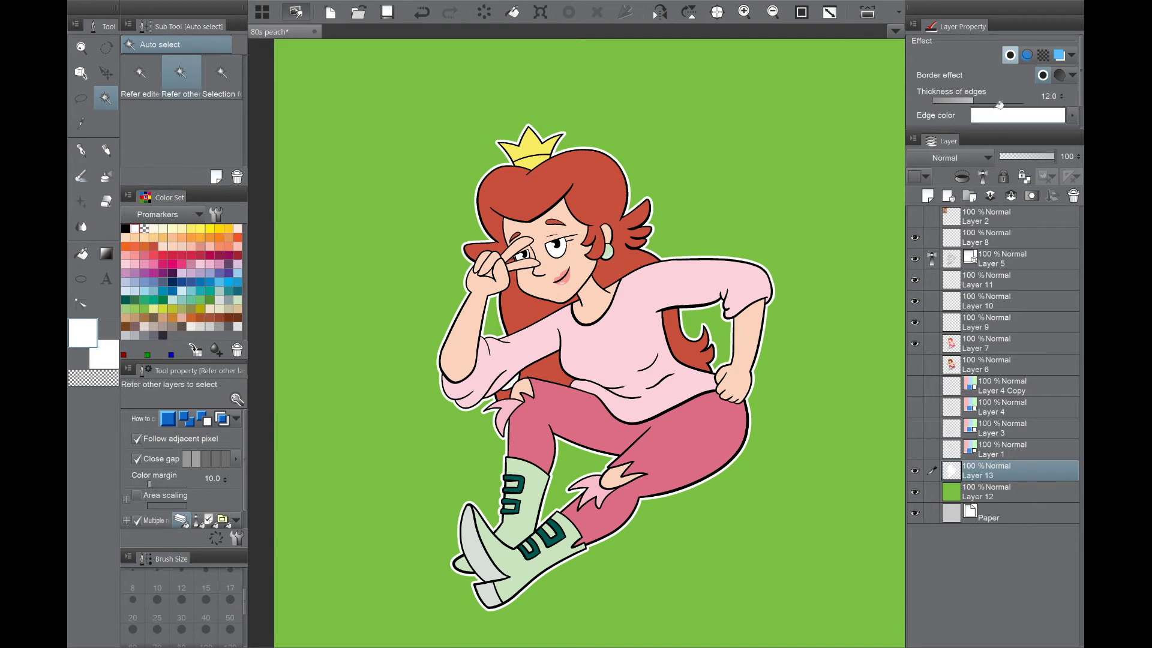
{"action": "mouse_move", "coordinate": [1053, 156]}
{"action": "left_mouse_down"}
{"action": "mouse_move", "coordinate": [1032, 156]}
{"action": "mouse_move", "coordinate": [1044, 157]}
{"action": "left_mouse_up"}
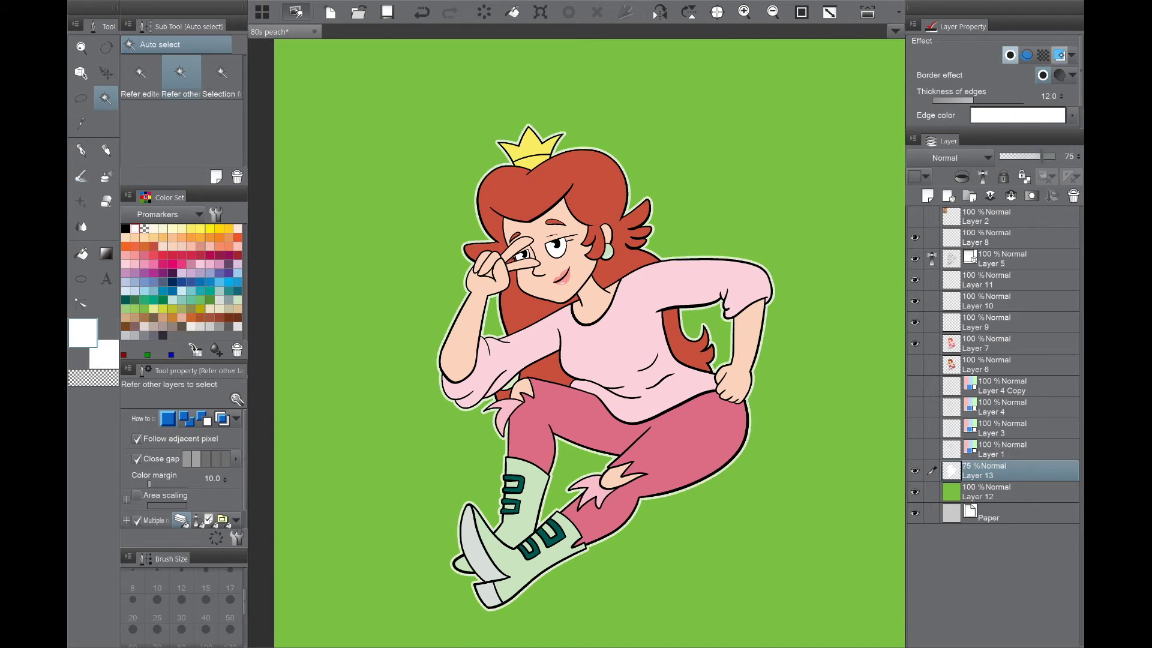
Step: Enable the layer colour effect on the silhouette, try salmon and magenta, and settle on light pink at 100% opacity
{"action": "left_click", "coordinate": [1060, 54]}
{"action": "left_click", "coordinate": [238, 229]}
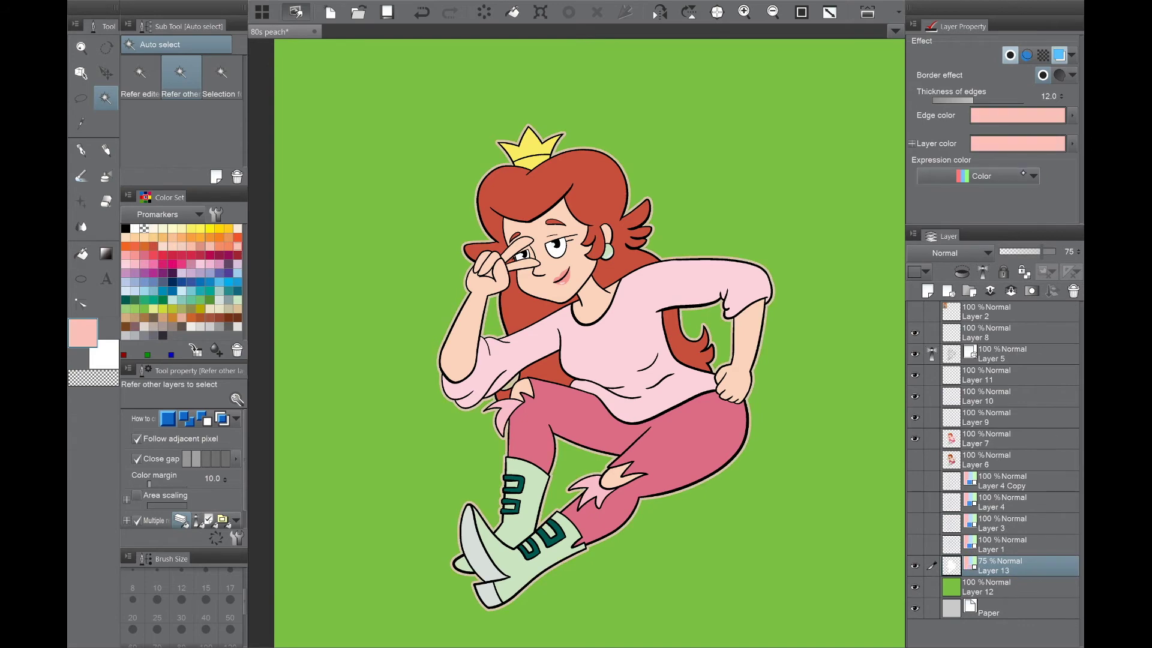
{"action": "left_click", "coordinate": [182, 263]}
{"action": "left_click_drag", "start_coordinate": [1039, 252], "coordinate": [1055, 252]}
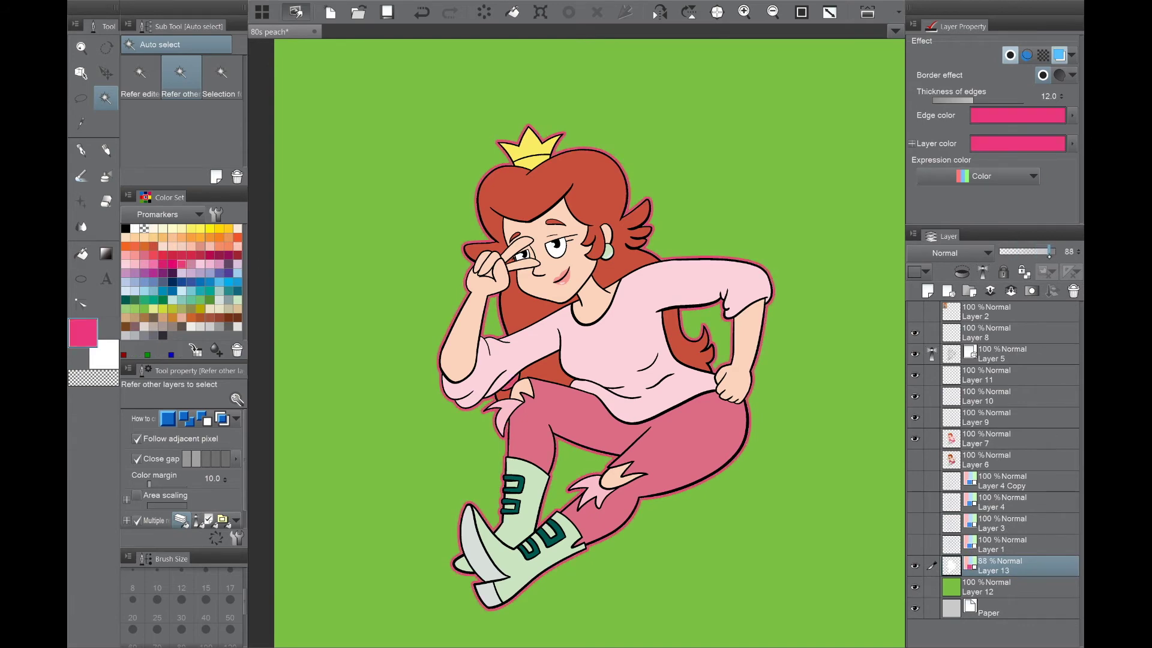
{"action": "left_click", "coordinate": [218, 257]}
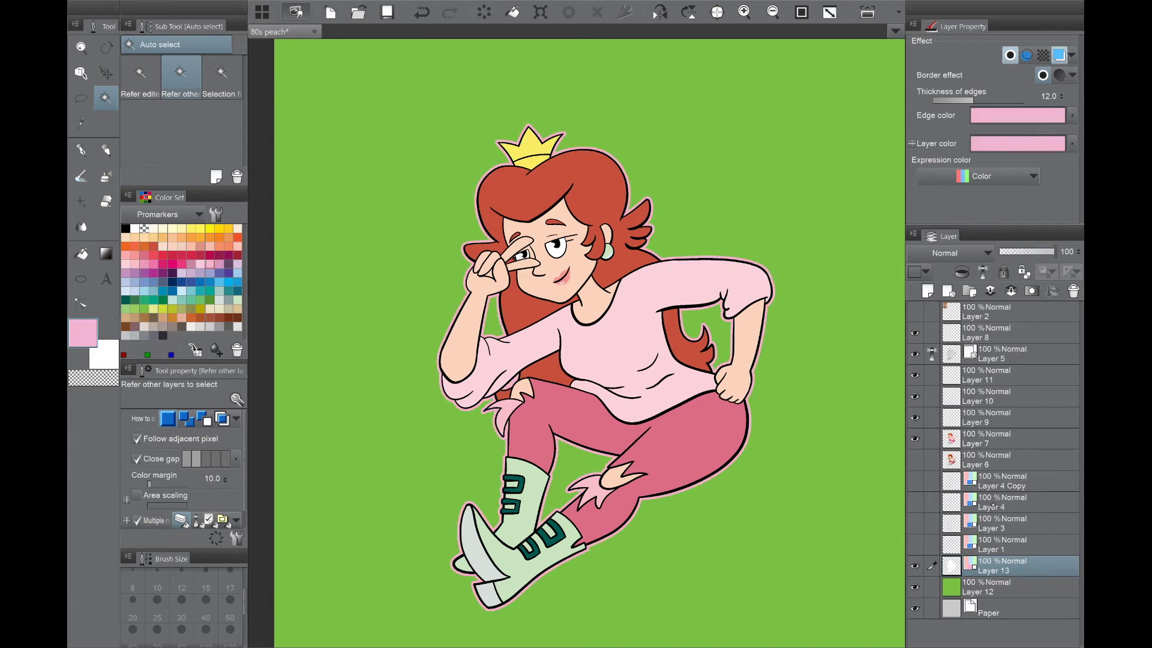
{"action": "key", "text": "ctrl+minus"}
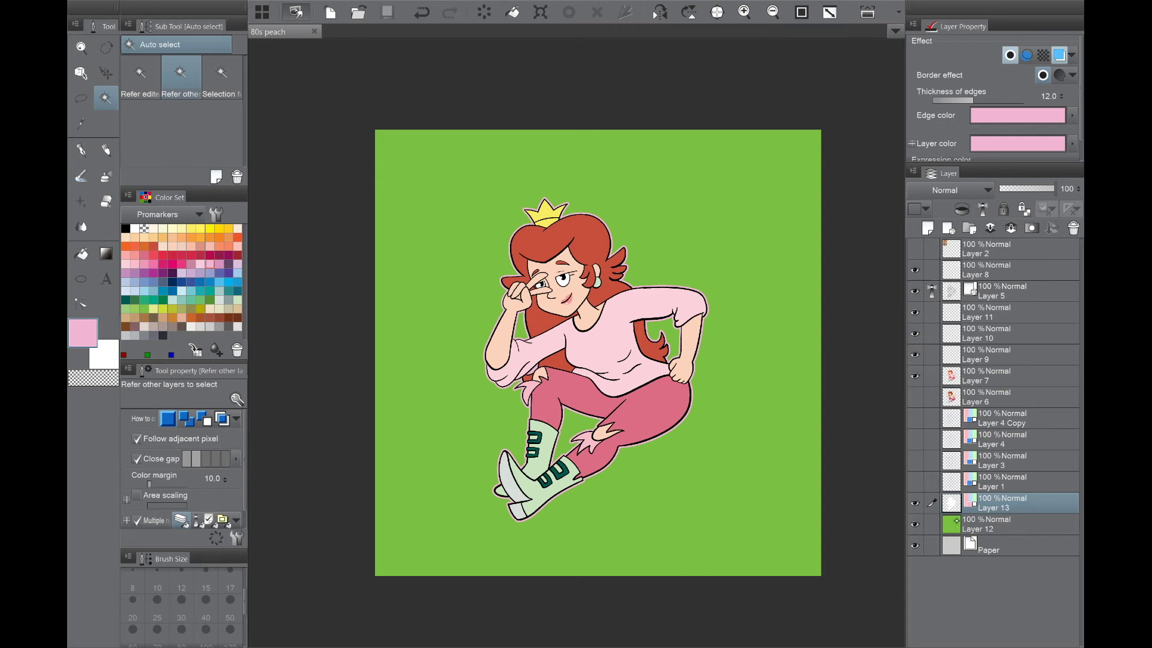
Step: Refill the whole green background layer with a light off-white and deselect
{"action": "left_click", "coordinate": [1008, 524]}
{"action": "key", "text": "m"}
{"action": "key", "text": "ctrl+a"}
{"action": "left_click", "coordinate": [191, 326]}
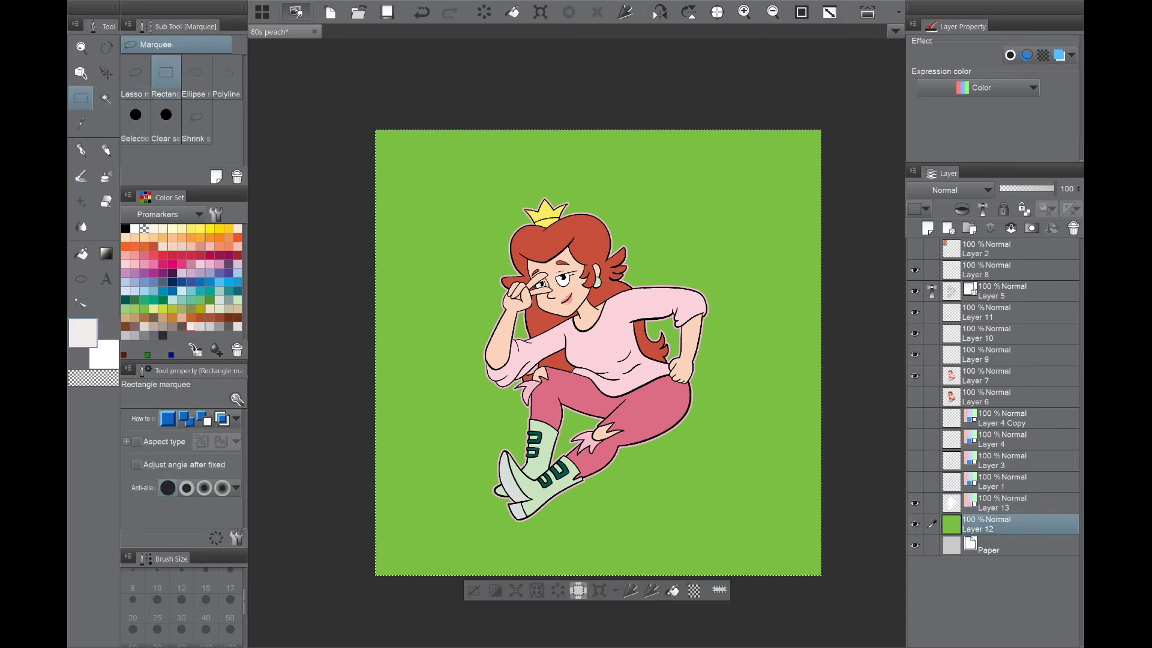
{"action": "key", "text": "alt+BackSpace"}
{"action": "key", "text": "ctrl+d"}
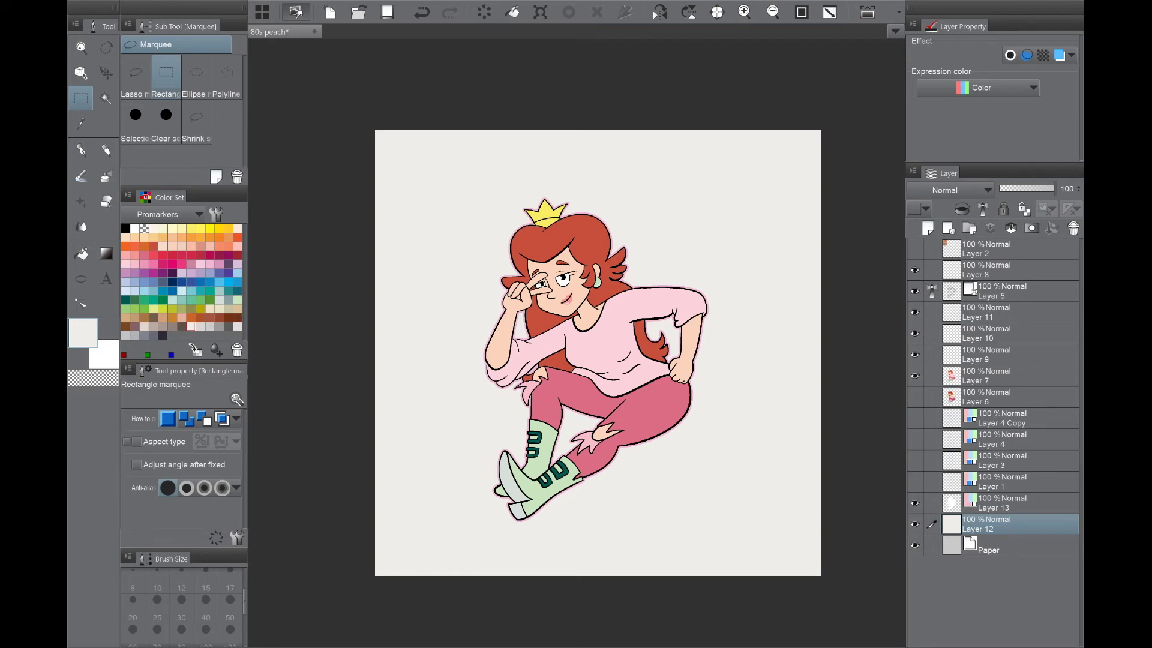
Step: Draw a large left-pointing triangle selection behind the character on a new layer with Polyline marquee and fill it with green, keeping the selection
{"action": "key", "text": "ctrl+shift+n"}
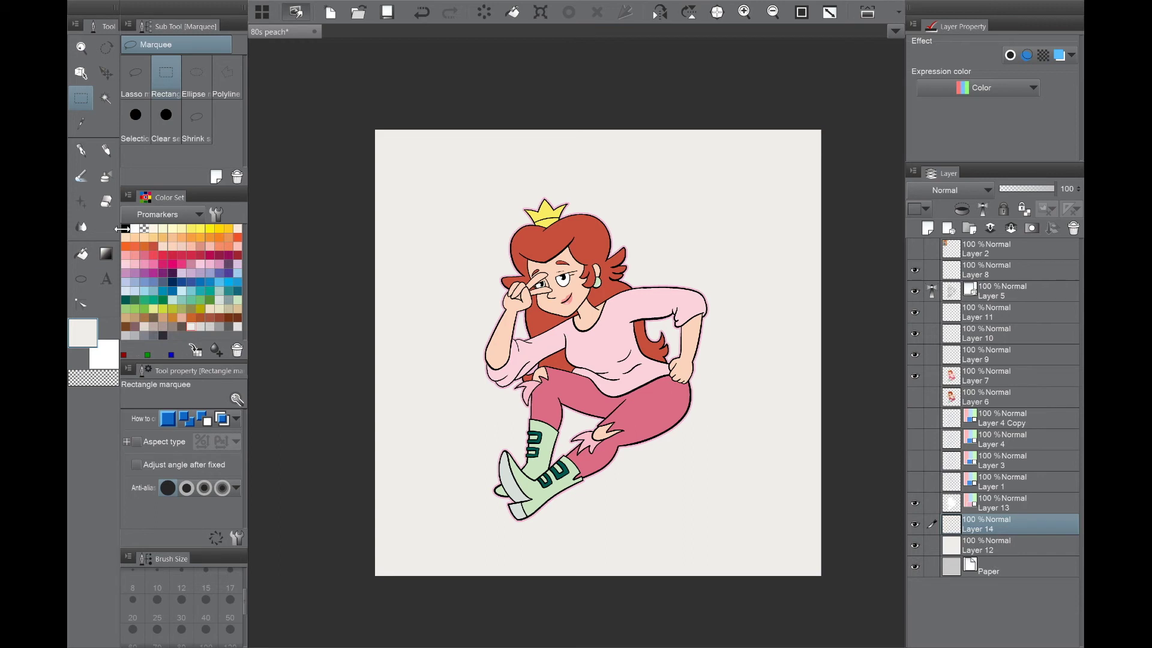
{"action": "left_click", "coordinate": [163, 336]}
{"action": "key", "text": "b"}
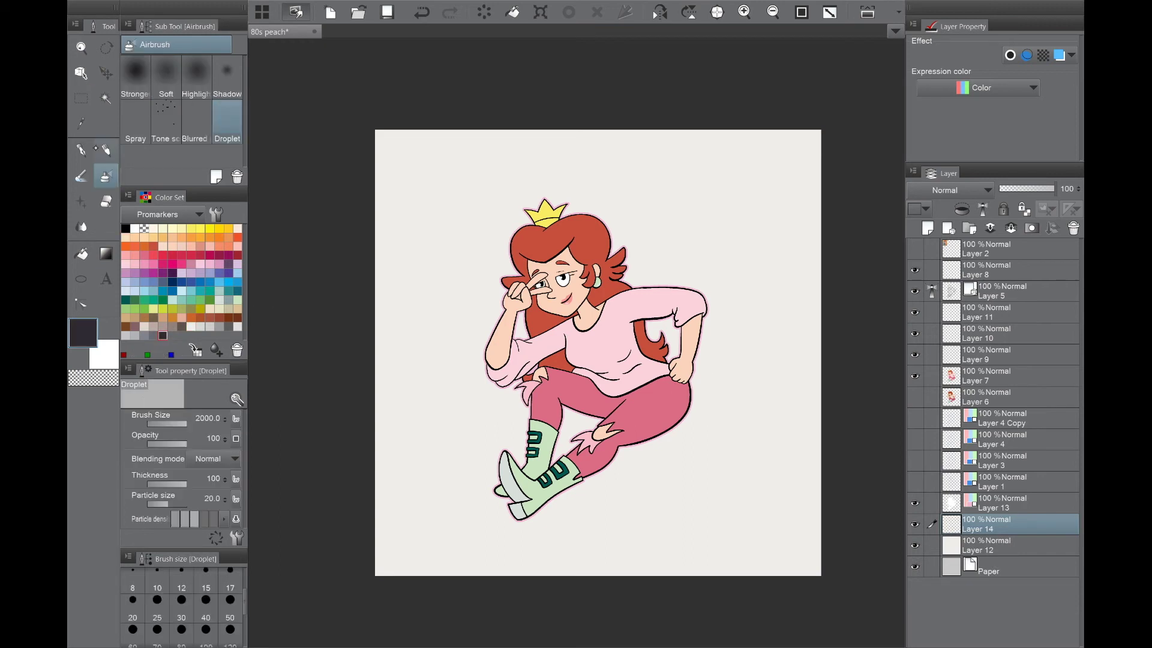
{"action": "left_click", "coordinate": [81, 98]}
{"action": "left_click", "coordinate": [227, 75]}
{"action": "left_click", "coordinate": [671, 194]}
{"action": "left_click", "coordinate": [430, 346]}
{"action": "double_click", "coordinate": [665, 480]}
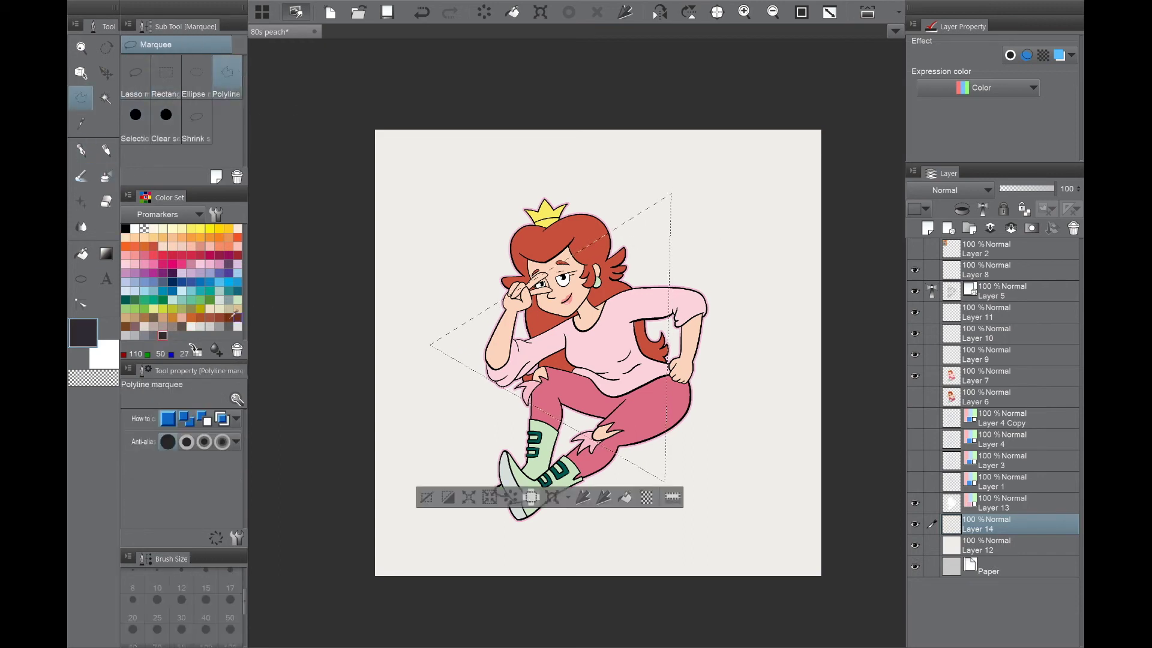
{"action": "left_click", "coordinate": [200, 300]}
{"action": "left_click", "coordinate": [625, 497]}
{"action": "key", "text": "ctrl+d"}
{"action": "key", "text": "ctrl+z"}
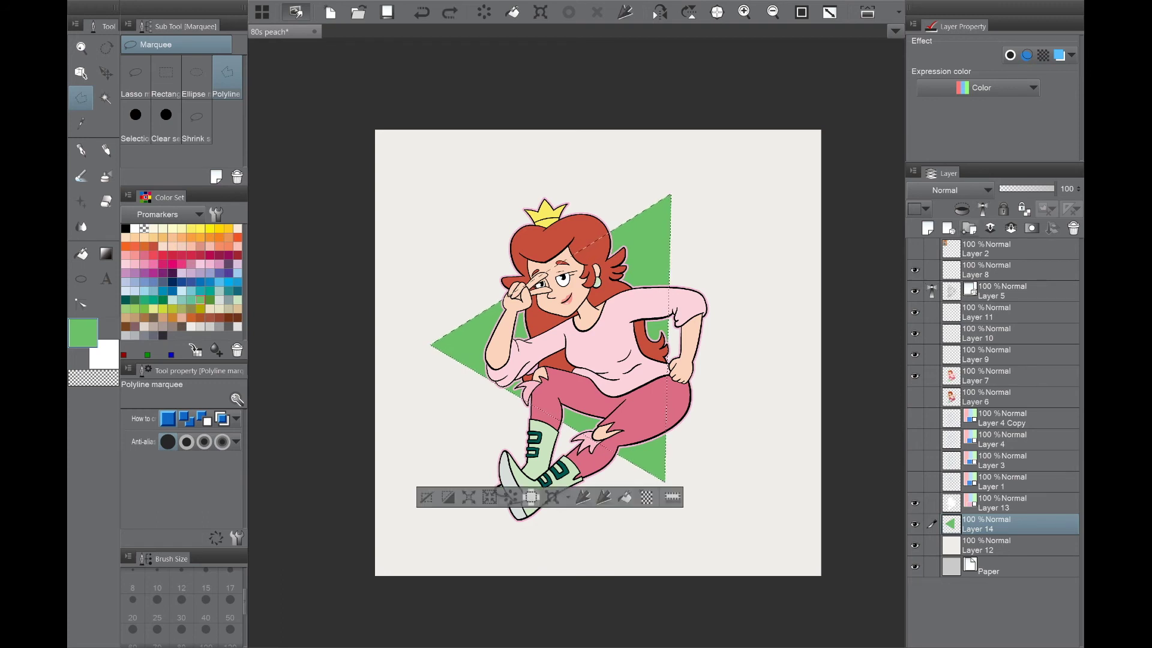
Step: Fill the same triangle selection with dark grey on another new layer, deselect, and place that layer beneath the green triangle
{"action": "left_click", "coordinate": [928, 228]}
{"action": "left_click", "coordinate": [163, 336]}
{"action": "left_click", "coordinate": [625, 497]}
{"action": "key", "text": "ctrl+d"}
{"action": "left_click_drag", "start_coordinate": [990, 523], "coordinate": [990, 555]}
Step: Shift the green triangle slightly up and left so the dark triangle forms a drop shadow, comparing offsets with undo and redo
{"action": "key", "text": "k"}
{"action": "left_click_drag", "start_coordinate": [663, 473], "coordinate": [658, 463]}
{"action": "left_click", "coordinate": [990, 524], "text": "ctrl"}
{"action": "key", "text": "ctrl+z"}
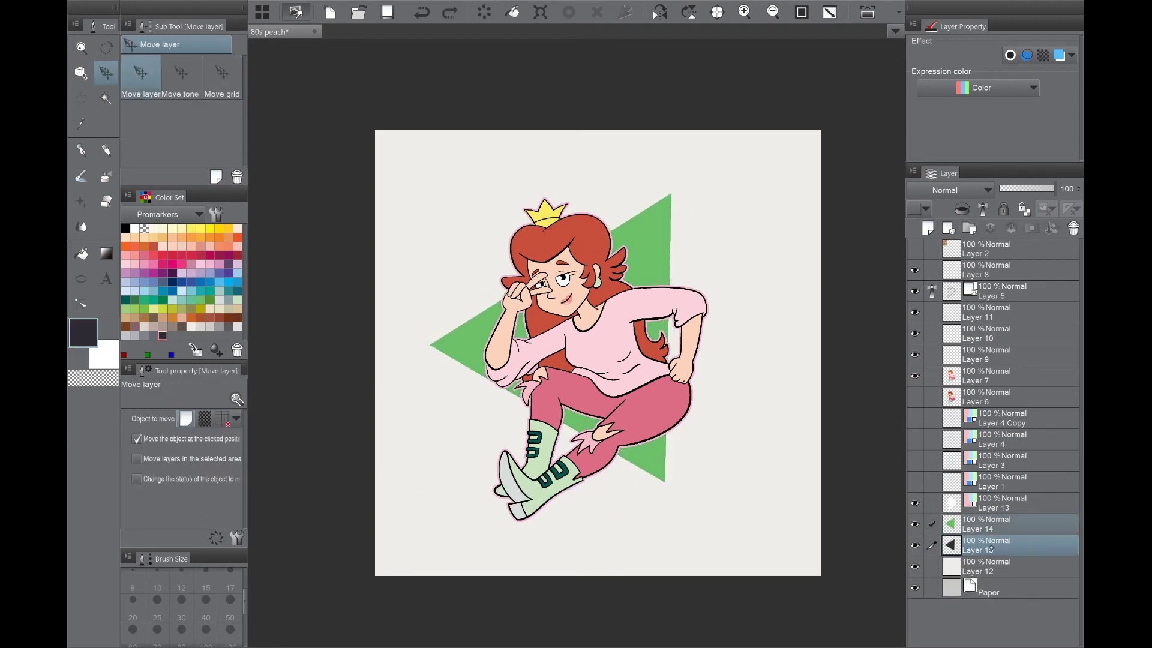
{"action": "key", "text": "ctrl+y"}
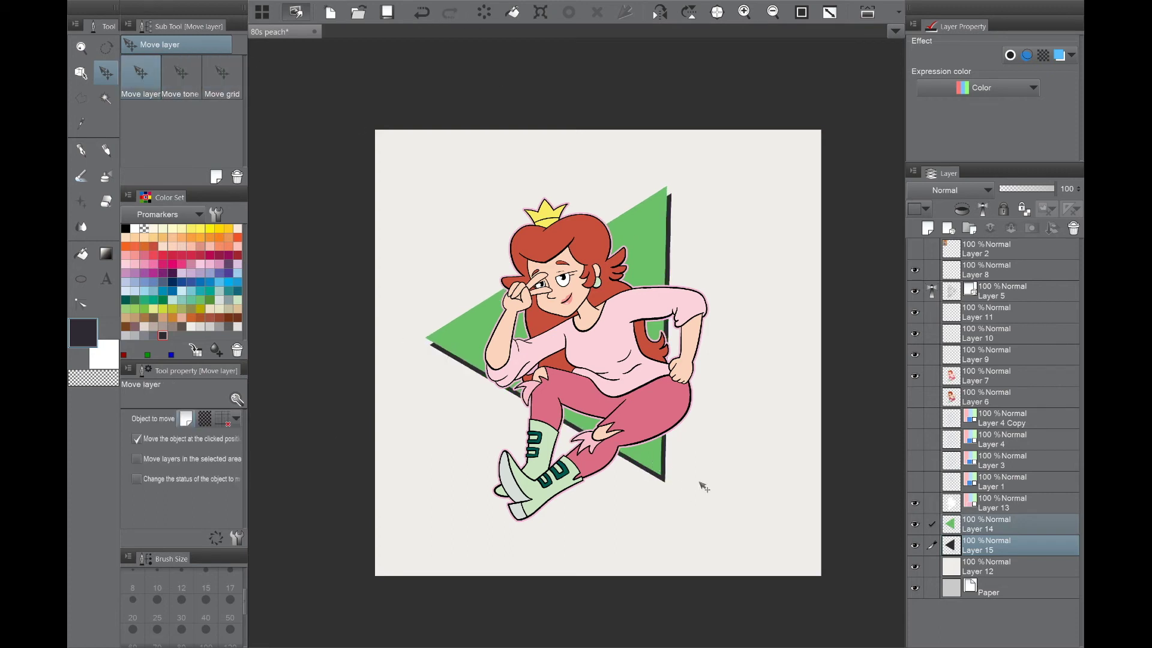
{"action": "key", "text": "ctrl+z"}
{"action": "key", "text": "ctrl+z"}
{"action": "key", "text": "ctrl+z"}
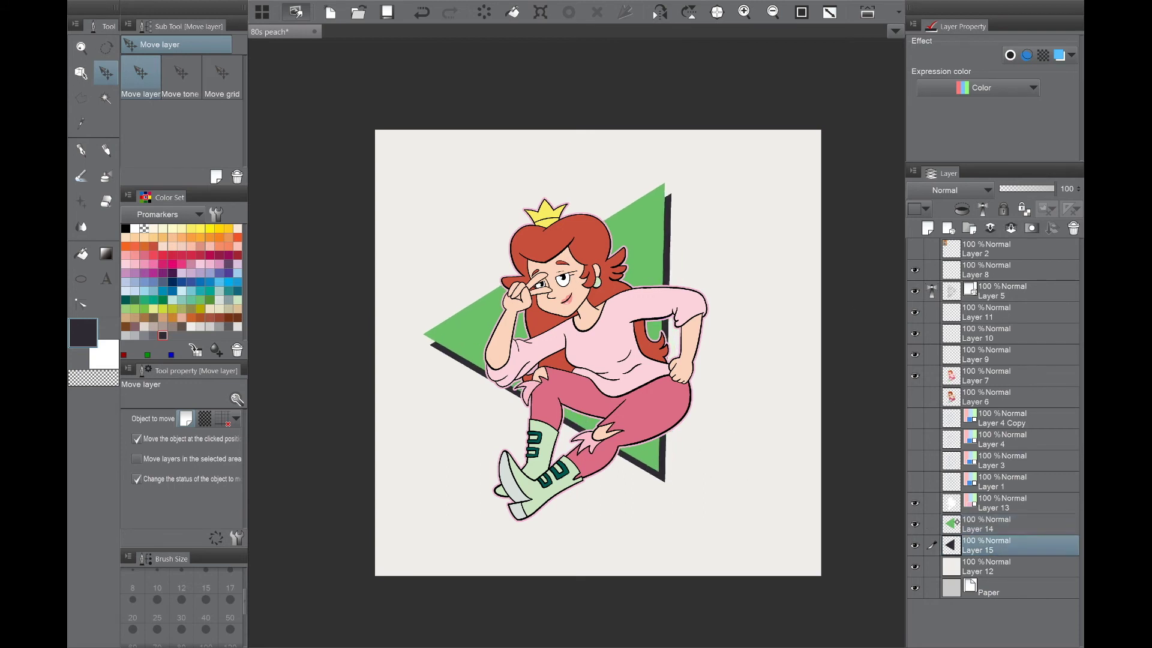
Step: Select both triangle layers and move them together slightly down and to the right behind the character
{"action": "left_click", "coordinate": [990, 545], "text": "ctrl"}
{"action": "key", "text": "ctrl+t"}
{"action": "key", "text": "Return"}
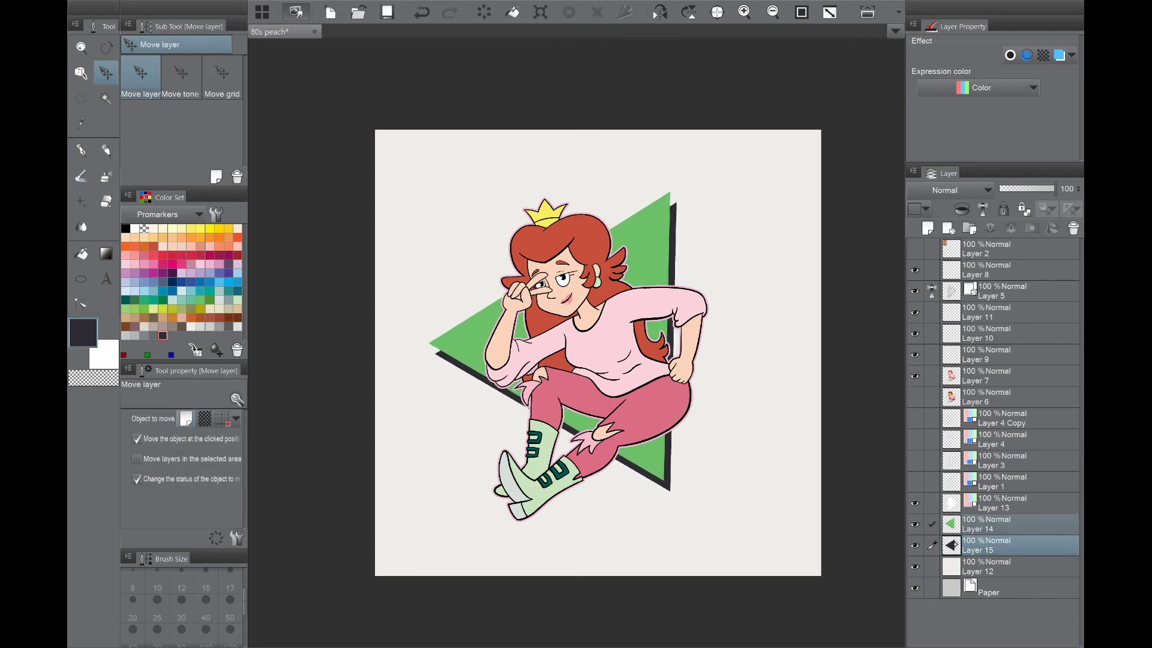
Step: Shift the character together with both triangle layers to the right, leaving the off-white background in place
{"action": "left_click", "coordinate": [967, 542]}
{"action": "left_click", "coordinate": [990, 269], "text": "shift"}
{"action": "key", "text": "ctrl+t"}
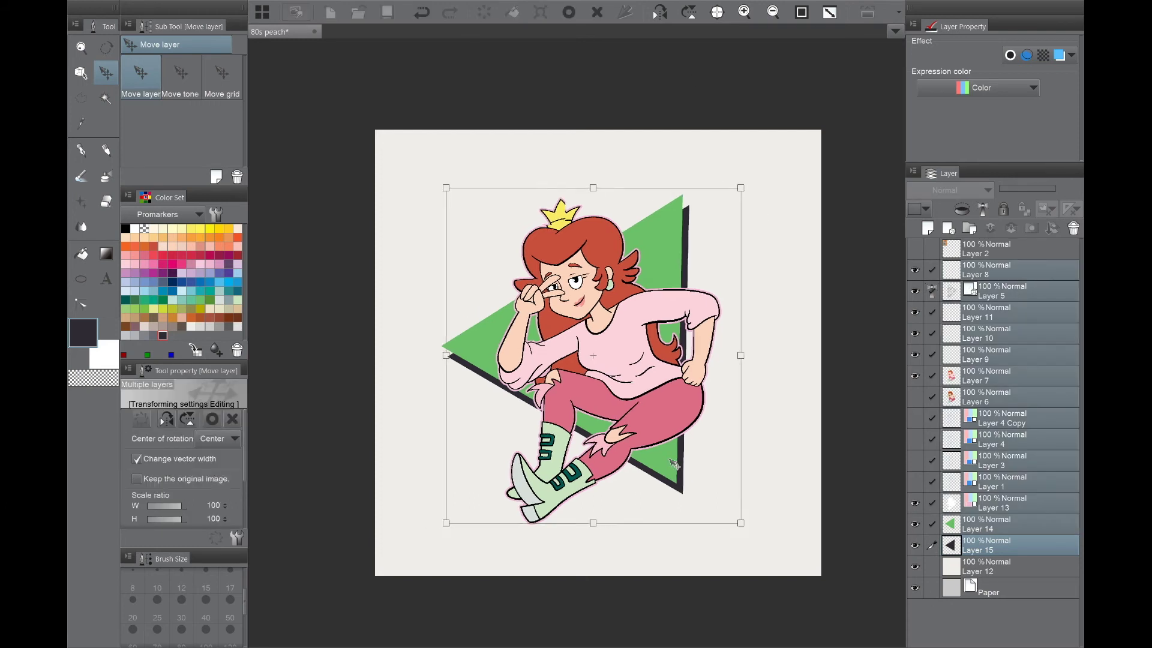
{"action": "left_click_drag", "start_coordinate": [591, 360], "coordinate": [615, 362]}
{"action": "key", "text": "Return"}
Step: Scatter short black curved dashes across the background on a new layer above the off-white fill, using the Dashed line brush at size 120
{"action": "left_click", "coordinate": [990, 566]}
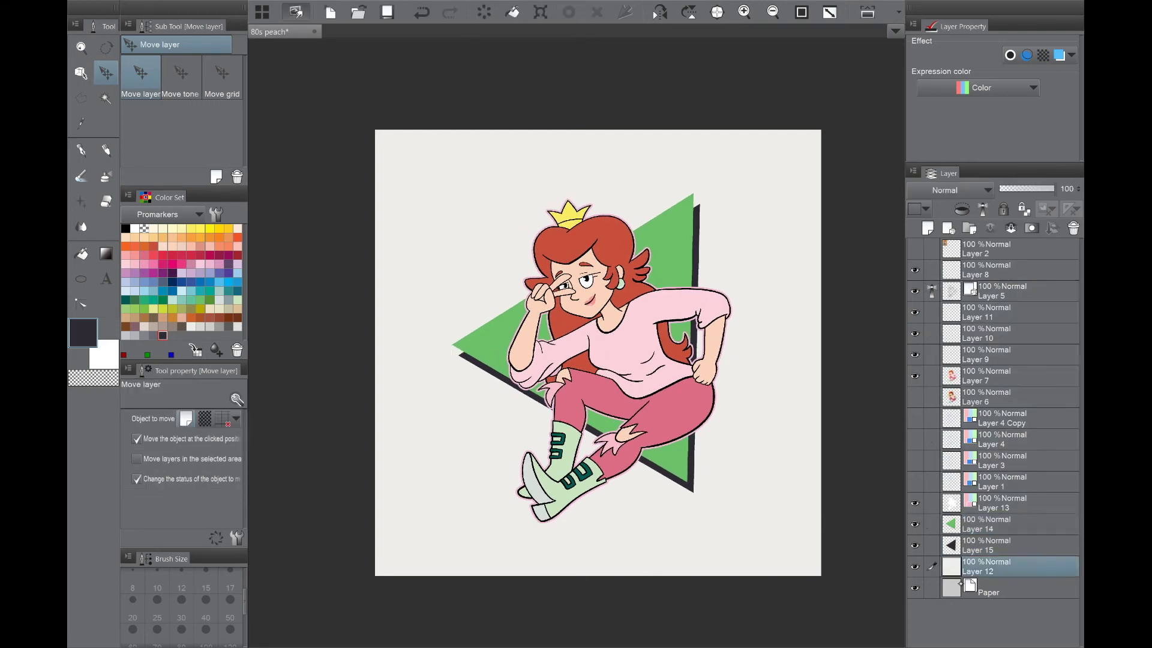
{"action": "left_click", "coordinate": [927, 228]}
{"action": "left_click", "coordinate": [174, 281]}
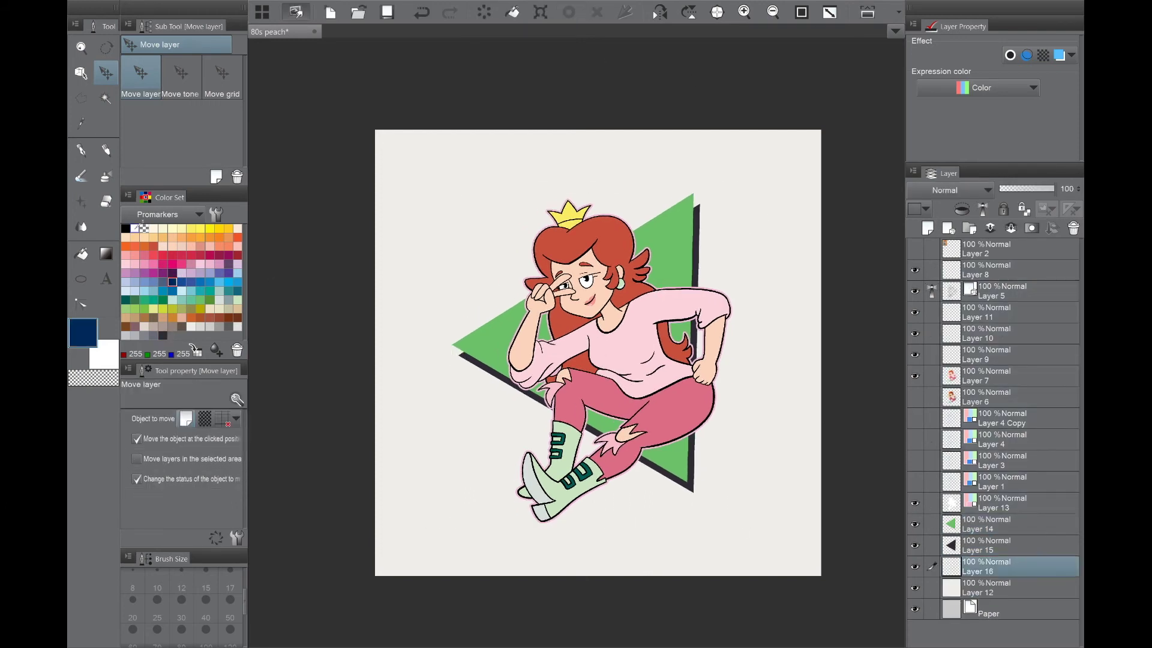
{"action": "left_click", "coordinate": [126, 228]}
{"action": "key", "text": "b"}
{"action": "key", "text": "b"}
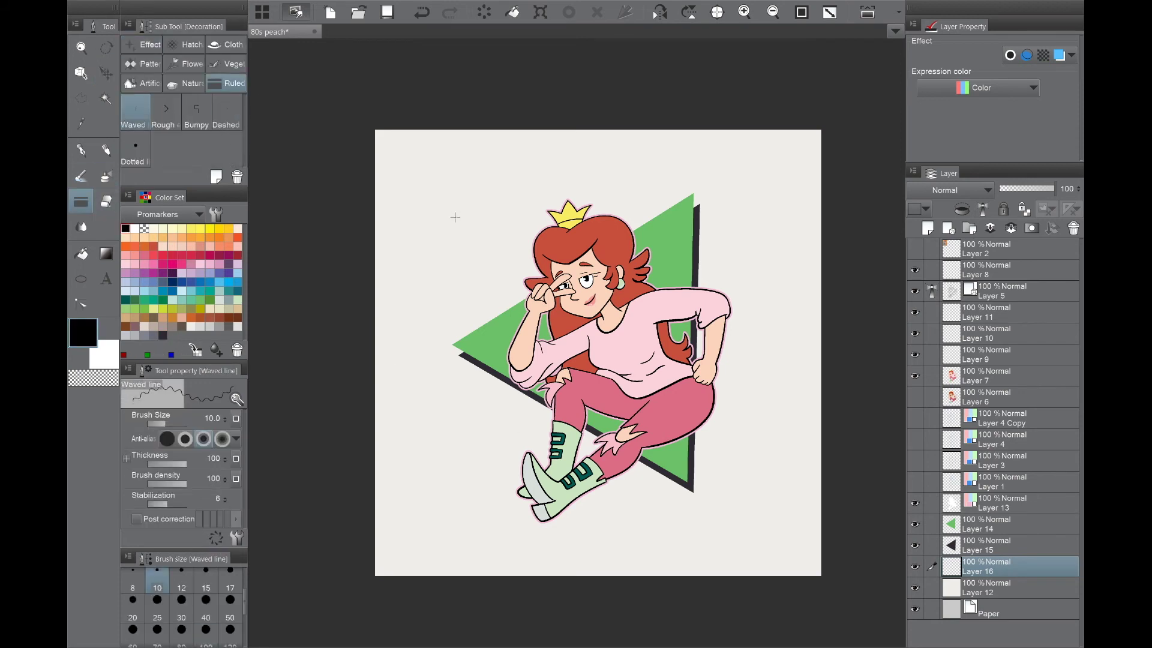
{"action": "key", "text": "b"}
{"action": "left_click_drag", "start_coordinate": [447, 175], "coordinate": [490, 442]}
{"action": "mouse_move", "coordinate": [636, 161]}
{"action": "left_mouse_down"}
{"action": "mouse_move", "coordinate": [766, 219]}
{"action": "mouse_move", "coordinate": [762, 411]}
{"action": "mouse_move", "coordinate": [735, 538]}
{"action": "mouse_move", "coordinate": [491, 546]}
{"action": "mouse_move", "coordinate": [496, 239]}
{"action": "mouse_move", "coordinate": [426, 324]}
{"action": "mouse_move", "coordinate": [408, 153]}
{"action": "mouse_move", "coordinate": [805, 180]}
{"action": "mouse_move", "coordinate": [772, 335]}
{"action": "mouse_move", "coordinate": [567, 567]}
{"action": "mouse_move", "coordinate": [486, 546]}
{"action": "mouse_move", "coordinate": [484, 511]}
{"action": "mouse_move", "coordinate": [463, 512]}
{"action": "left_mouse_up"}
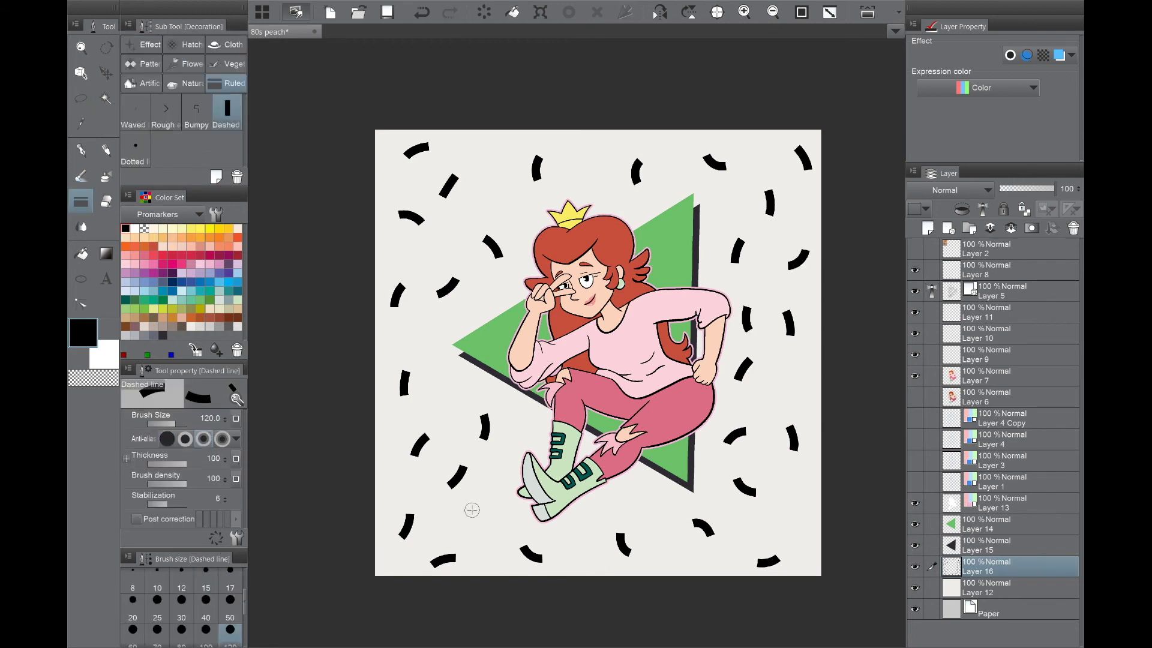
{"action": "mouse_move", "coordinate": [638, 546]}
{"action": "left_mouse_down"}
{"action": "mouse_move", "coordinate": [606, 516]}
{"action": "mouse_move", "coordinate": [639, 560]}
{"action": "mouse_move", "coordinate": [795, 522]}
{"action": "left_mouse_up"}
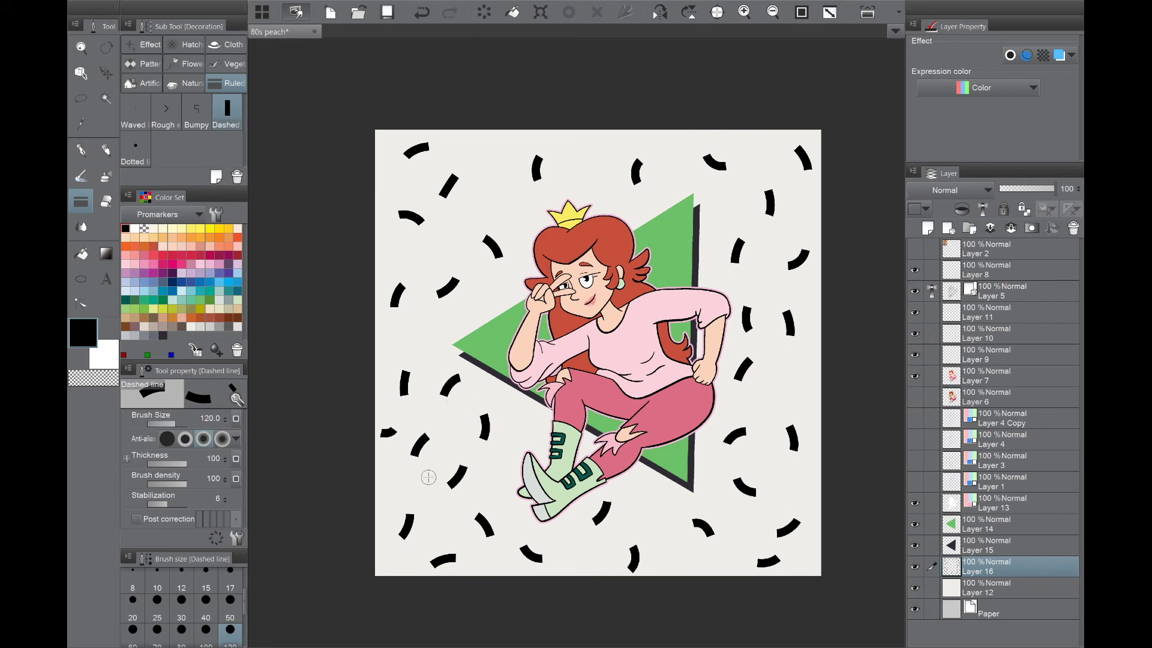
Step: Lasso the crowded dashes near the left edge and beside the upper-left corner and nudge them into more even spacing
{"action": "key", "text": "m"}
{"action": "left_click_drag", "start_coordinate": [420, 402], "coordinate": [408, 462]}
{"action": "key", "text": "ctrl+t"}
{"action": "key", "text": "Return"}
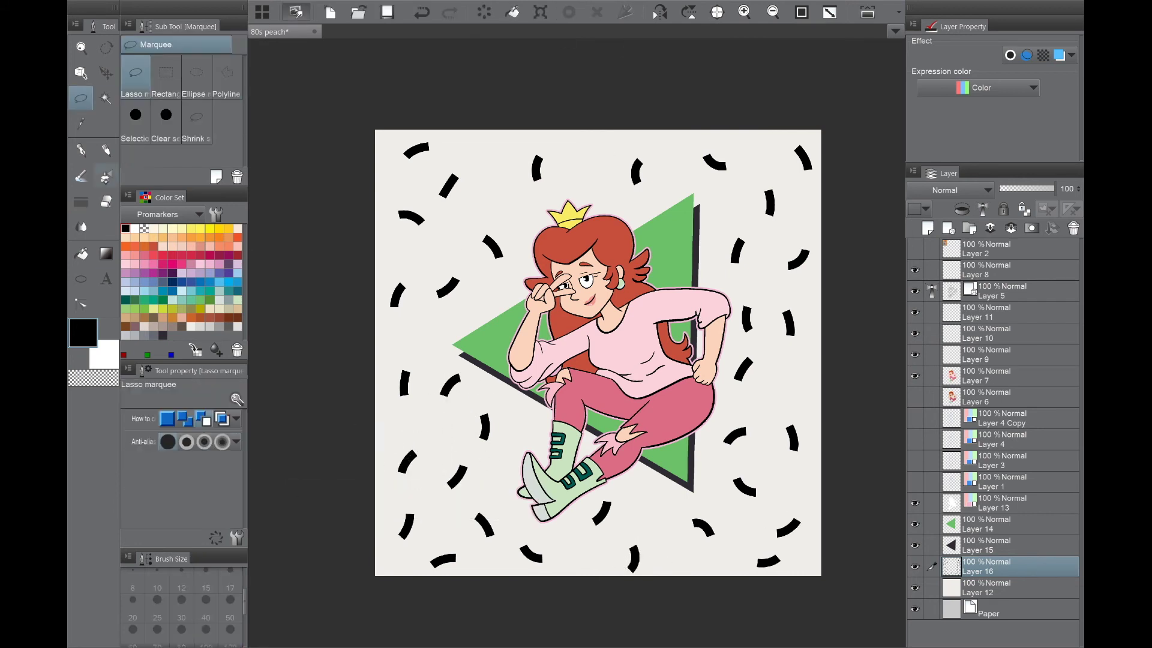
{"action": "left_click_drag", "start_coordinate": [463, 153], "coordinate": [461, 207]}
{"action": "key", "text": "ctrl+d"}
{"action": "key", "text": "p"}
{"action": "key", "text": "u"}
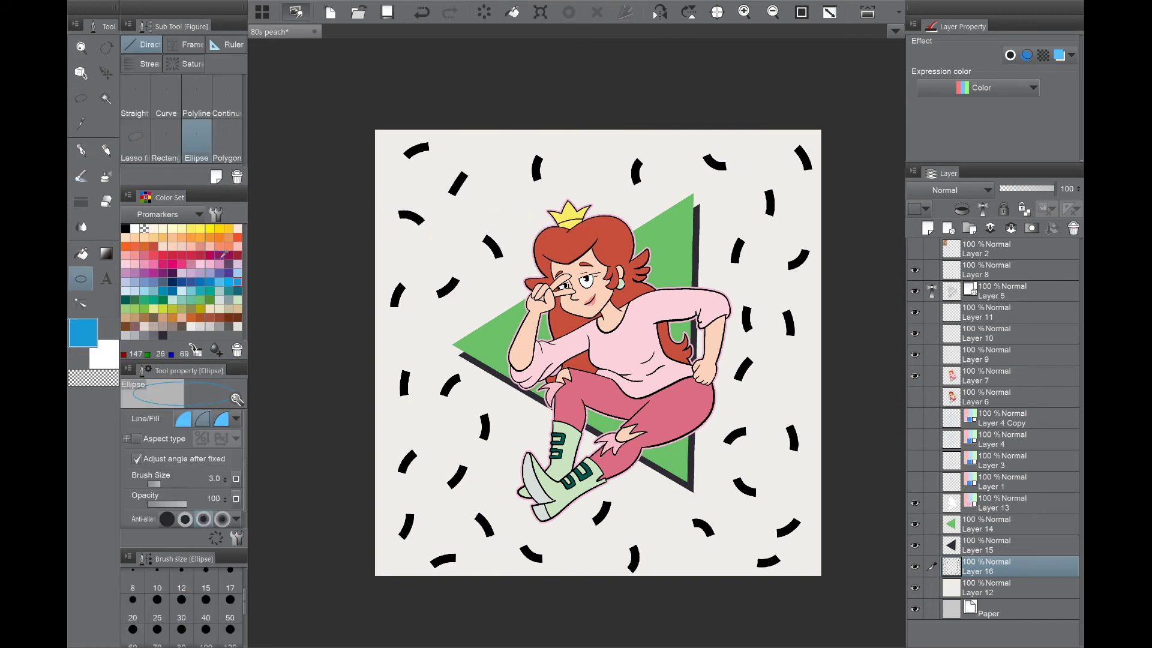
{"action": "left_click", "coordinate": [210, 255]}
{"action": "mouse_move", "coordinate": [439, 136]}
{"action": "left_mouse_down"}
{"action": "mouse_move", "coordinate": [480, 175]}
{"action": "mouse_move", "coordinate": [480, 225]}
{"action": "left_mouse_up"}
{"action": "key", "text": "ctrl+z"}
{"action": "key", "text": "k"}
{"action": "key", "text": "ctrl+z"}
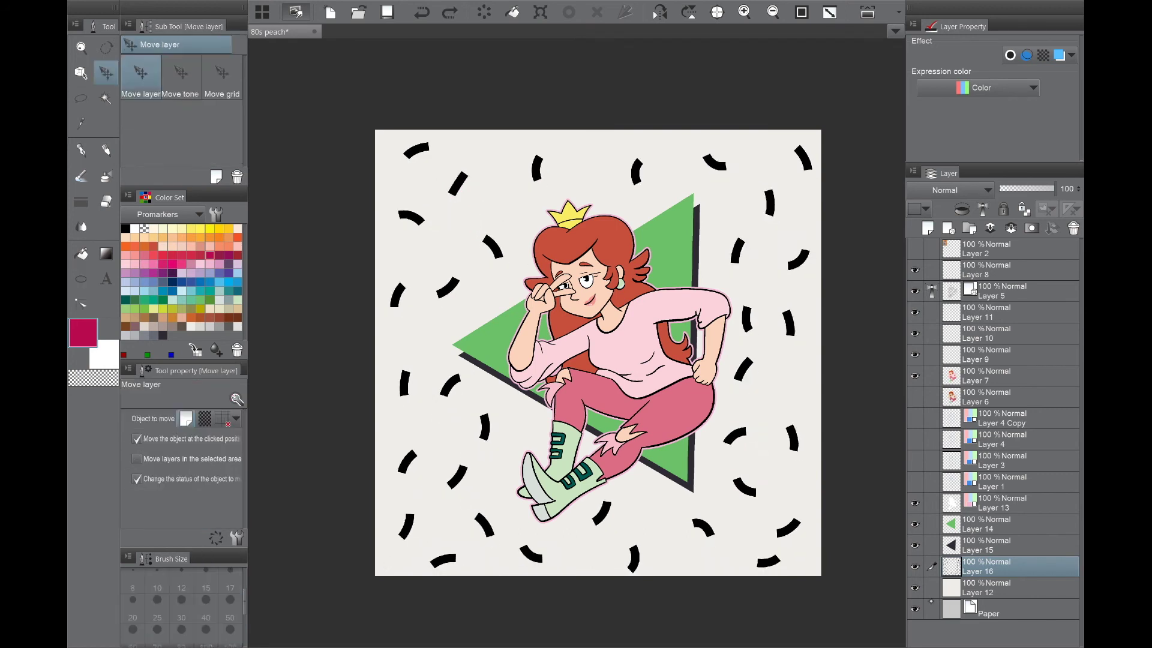
Step: Draw three red circle outlines around the character on a new layer with the Ellipse tool at brush size 50
{"action": "key", "text": "ctrl+shift+n"}
{"action": "key", "text": "u"}
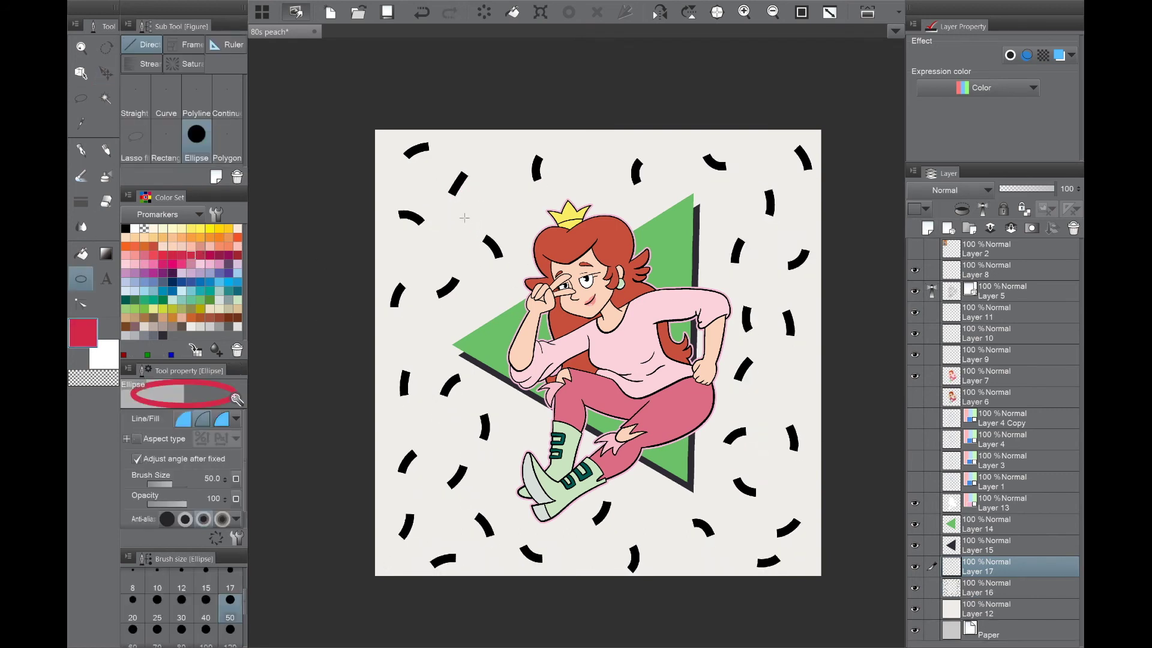
{"action": "left_click_drag", "start_coordinate": [474, 184], "coordinate": [508, 217]}
{"action": "key", "text": "k"}
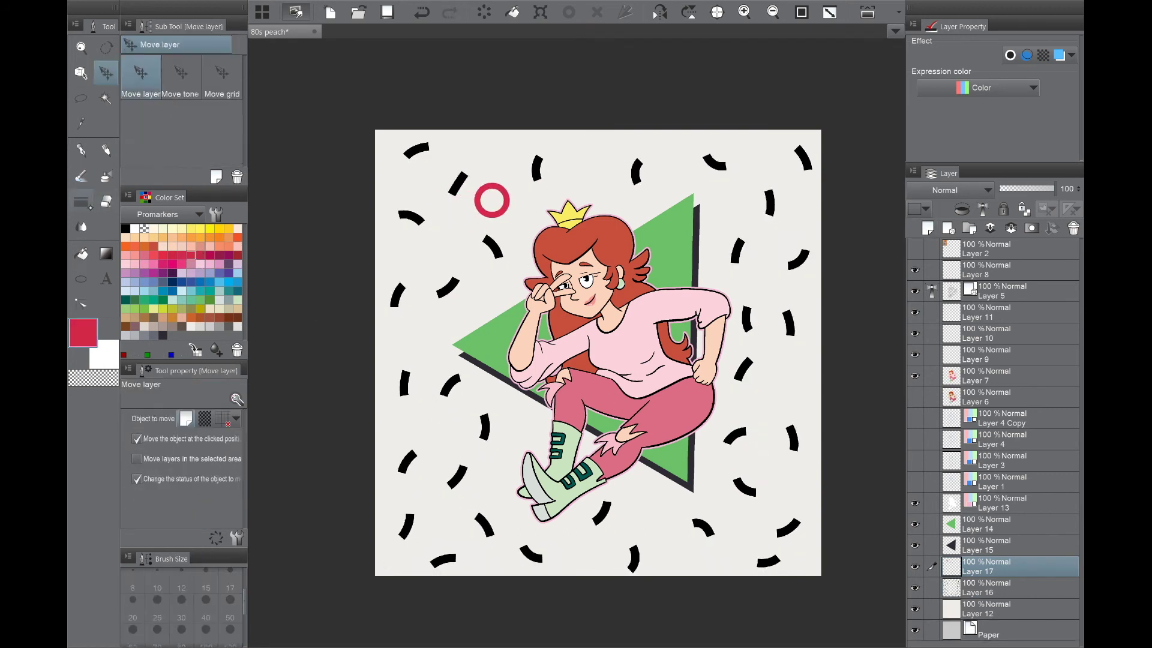
{"action": "key", "text": "u"}
{"action": "left_click_drag", "start_coordinate": [457, 532], "coordinate": [505, 485]}
{"action": "left_click_drag", "start_coordinate": [765, 282], "coordinate": [813, 330]}
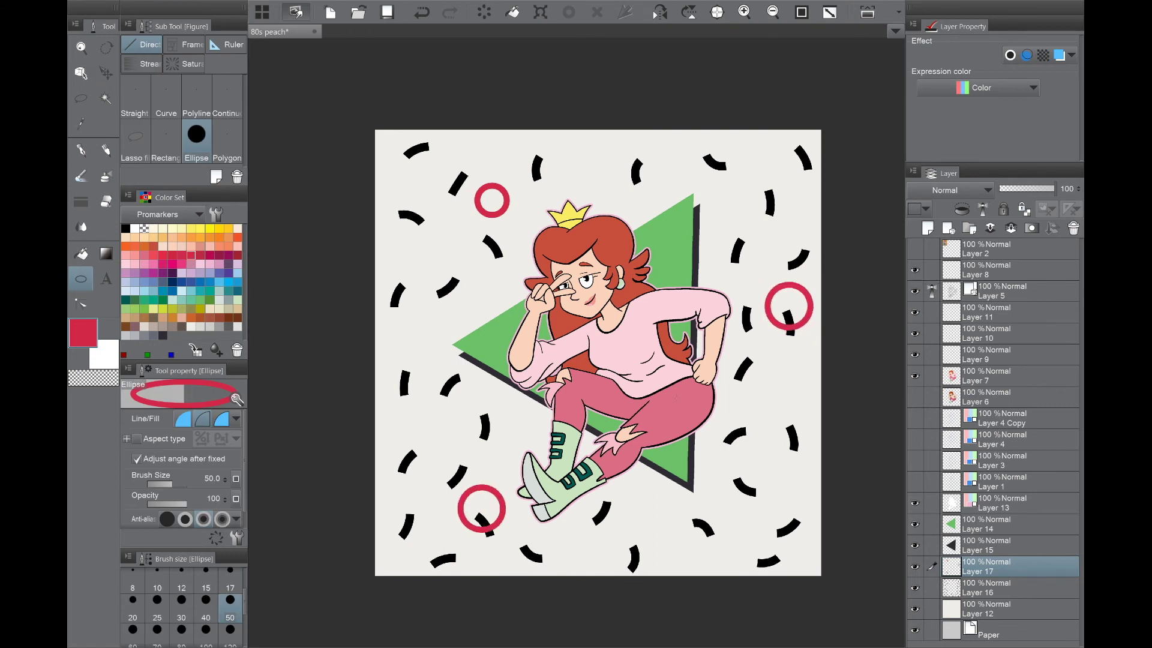
Step: Draw three blue square outlines of different sizes on another new layer with the Rectangle tool at brush size 50
{"action": "left_click", "coordinate": [166, 141]}
{"action": "left_click", "coordinate": [191, 281]}
{"action": "left_click", "coordinate": [928, 228]}
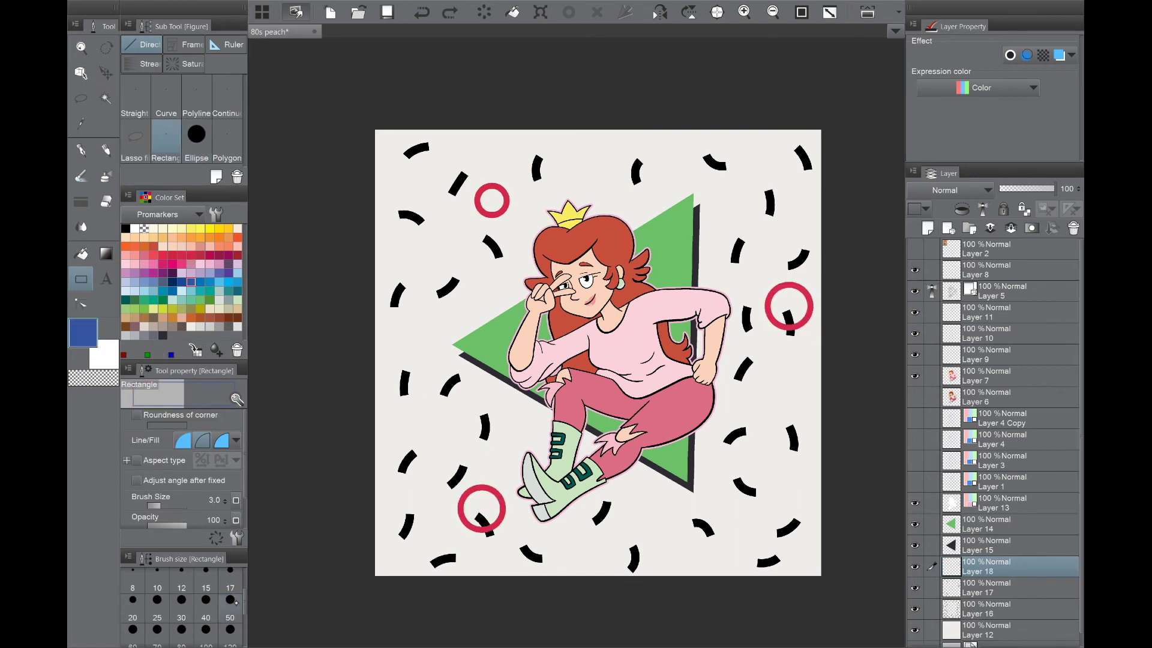
{"action": "left_click", "coordinate": [231, 602]}
{"action": "left_click_drag", "start_coordinate": [410, 396], "coordinate": [450, 437]}
{"action": "left_click_drag", "start_coordinate": [731, 142], "coordinate": [756, 169]}
{"action": "left_click_drag", "start_coordinate": [710, 477], "coordinate": [784, 552]}
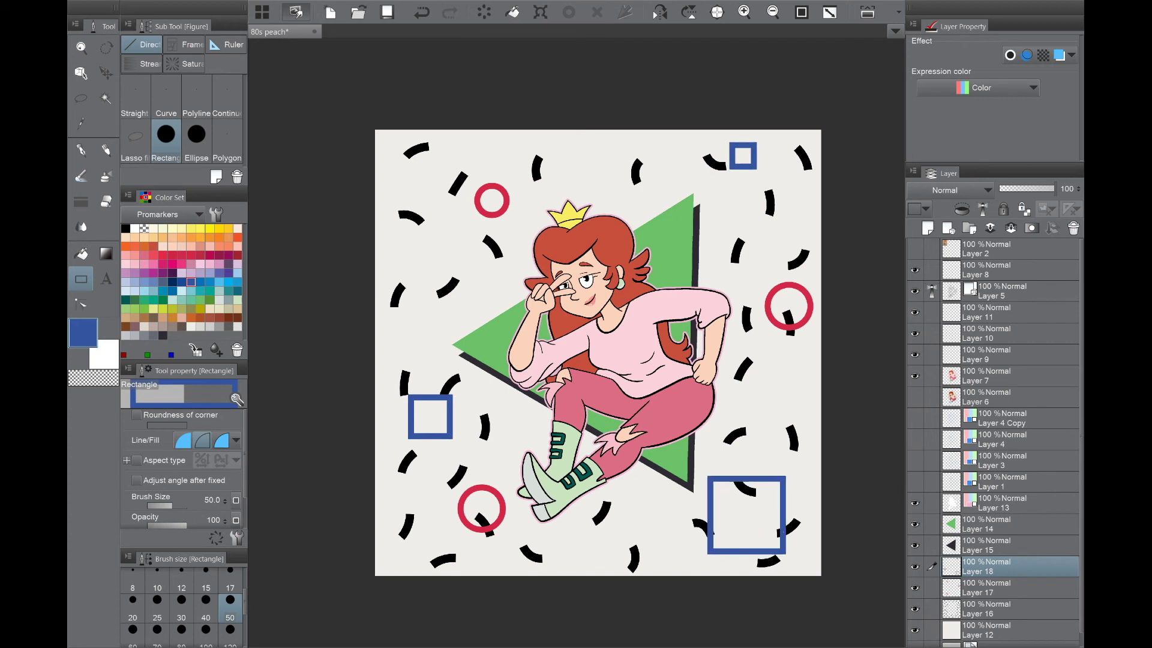
Step: Rotate the three blue squares together slightly counterclockwise
{"action": "key", "text": "ctrl+t"}
{"action": "left_click_drag", "start_coordinate": [401, 583], "coordinate": [420, 591]}
{"action": "key", "text": "Return"}
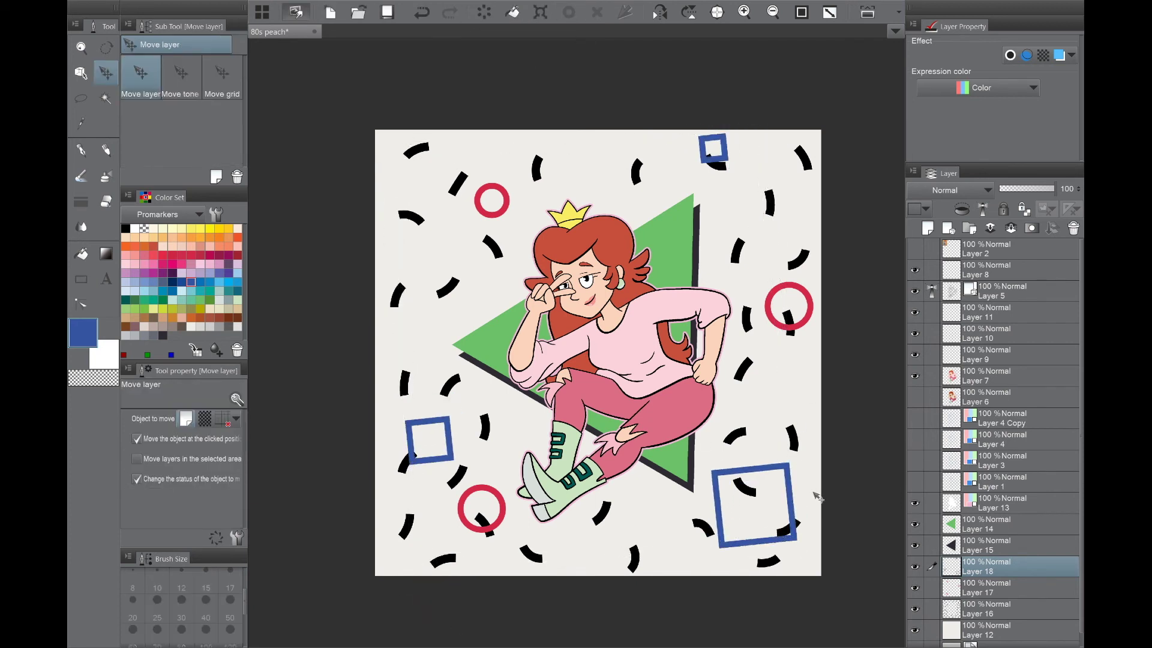
Step: Lasso the small upper square and shift it left and down, then move the left square up and slightly right
{"action": "key", "text": "m"}
{"action": "left_click_drag", "start_coordinate": [696, 139], "coordinate": [687, 161]}
{"action": "key", "text": "ctrl+t"}
{"action": "key", "text": "Return"}
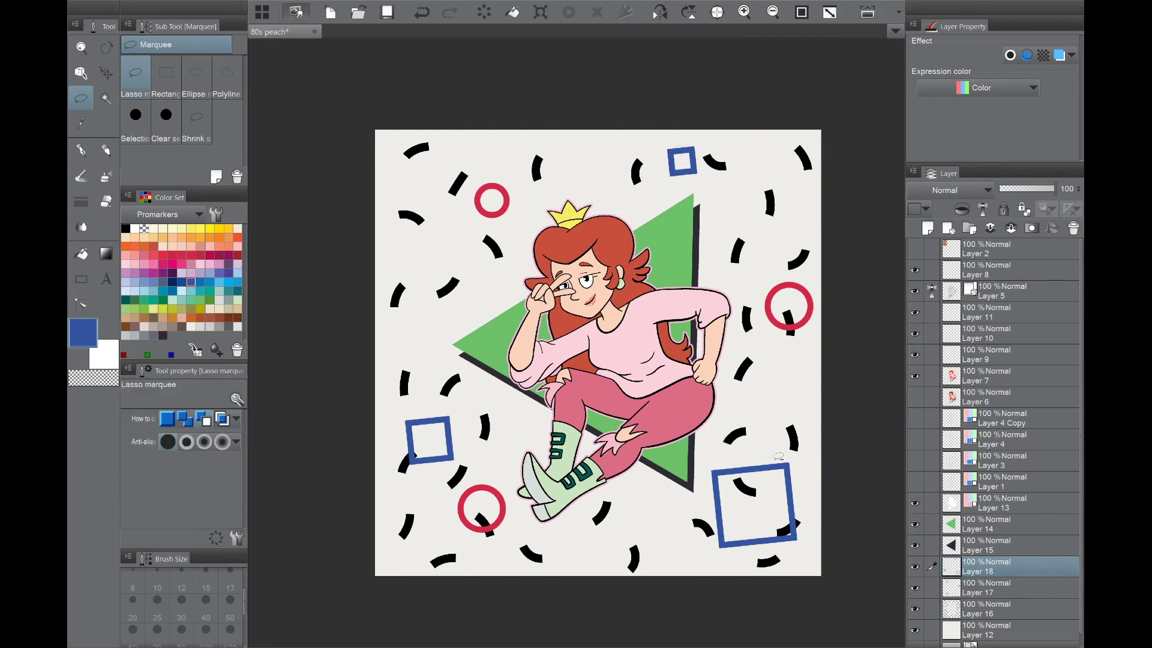
{"action": "left_click_drag", "start_coordinate": [414, 384], "coordinate": [417, 390]}
{"action": "key", "text": "ctrl+t"}
{"action": "left_click_drag", "start_coordinate": [453, 456], "coordinate": [464, 412]}
{"action": "key", "text": "Return"}
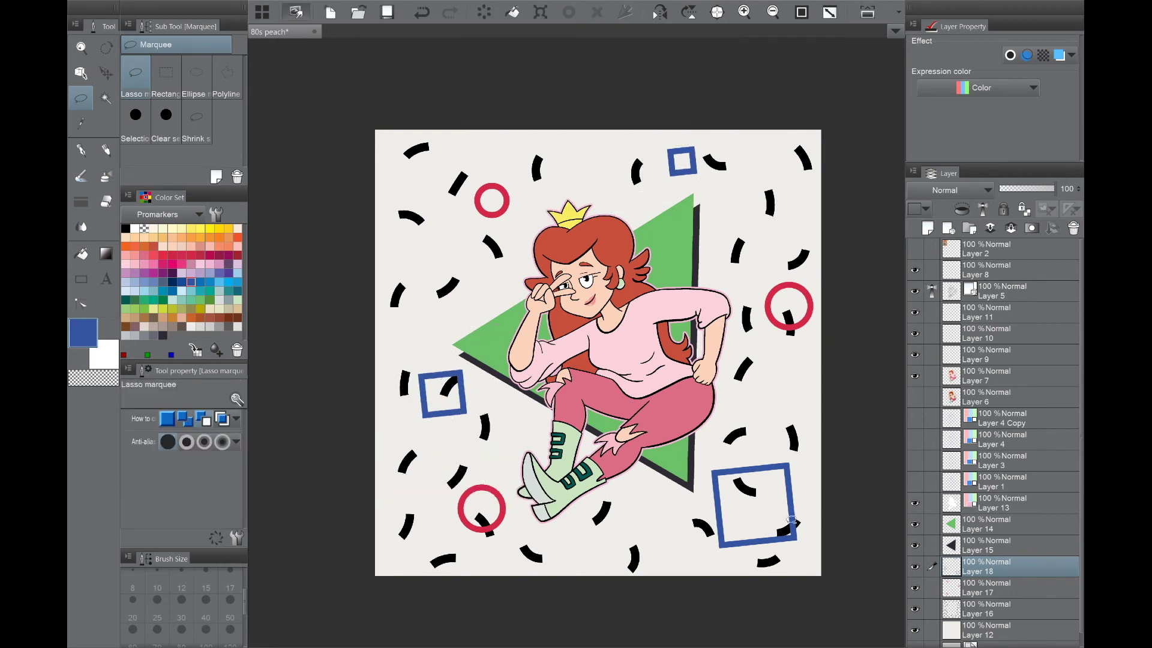
Step: Choose yellow and set the Polygon figure tool's brush size to 50
{"action": "left_click", "coordinate": [210, 229]}
{"action": "left_click", "coordinate": [227, 75]}
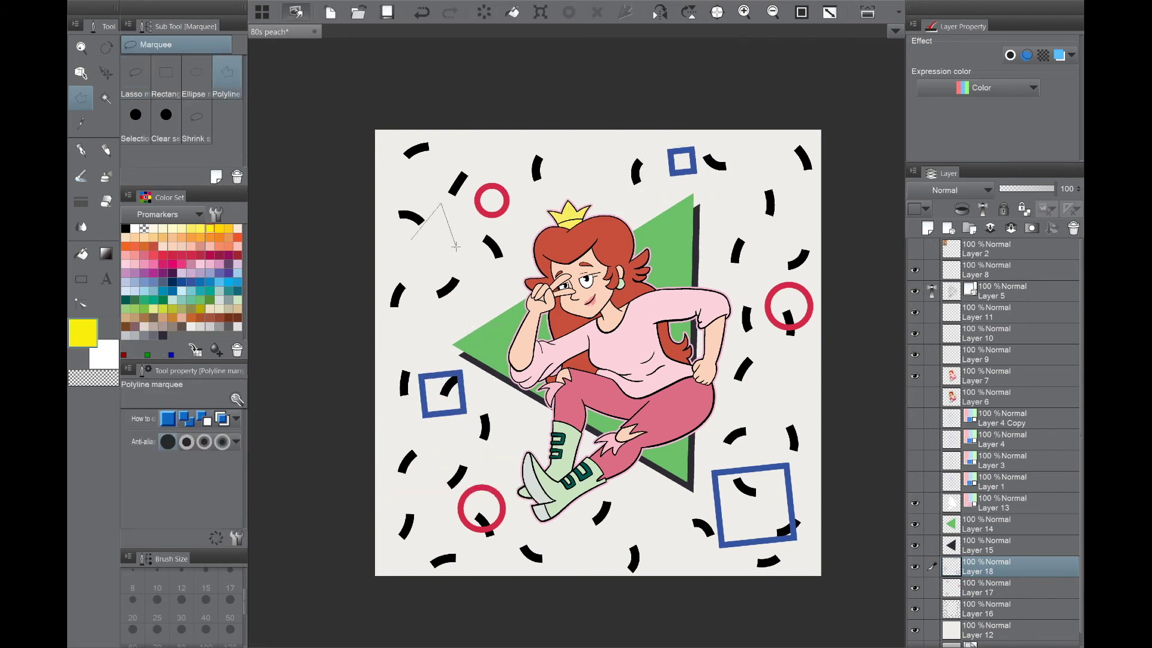
{"action": "key", "text": "u"}
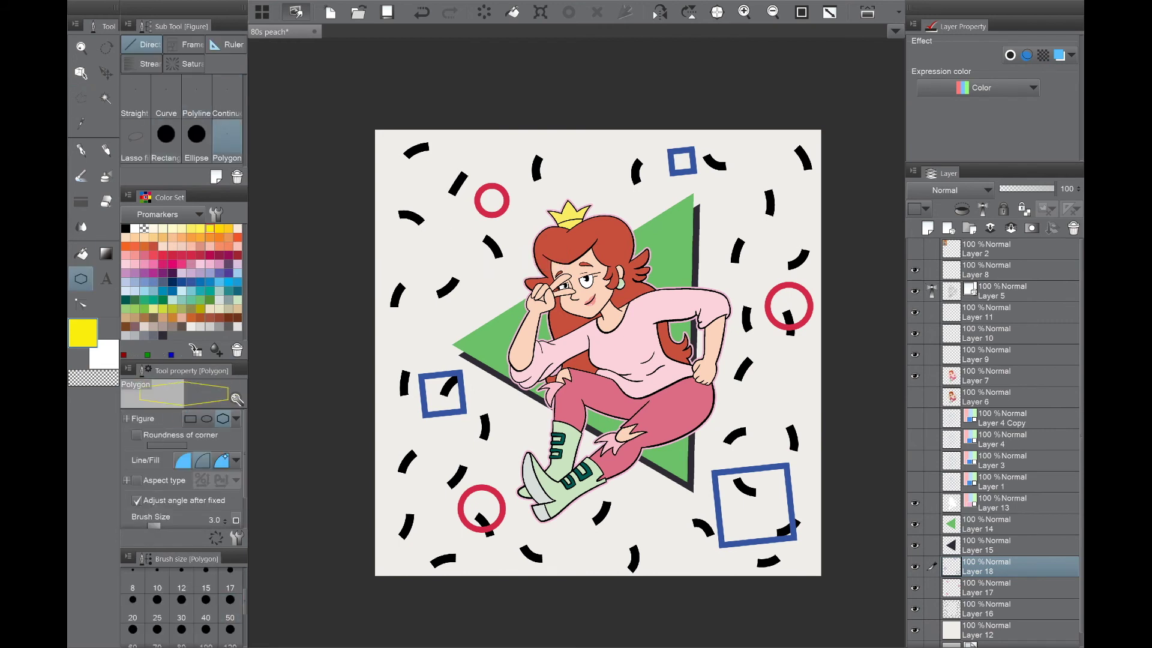
{"action": "left_click", "coordinate": [230, 609]}
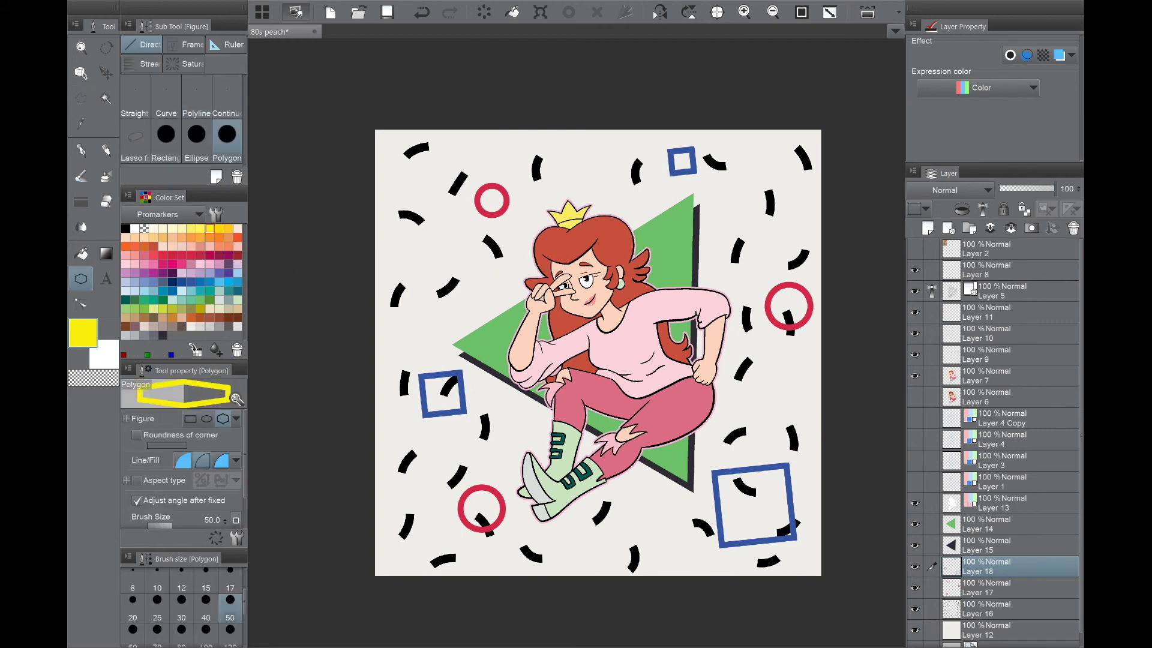
Step: Try small yellow triangle outlines at the left and right of the character on the blue squares' layer
{"action": "left_click_drag", "start_coordinate": [430, 244], "coordinate": [446, 228]}
{"action": "key", "text": "ctrl+z"}
{"action": "left_click_drag", "start_coordinate": [447, 257], "coordinate": [456, 271]}
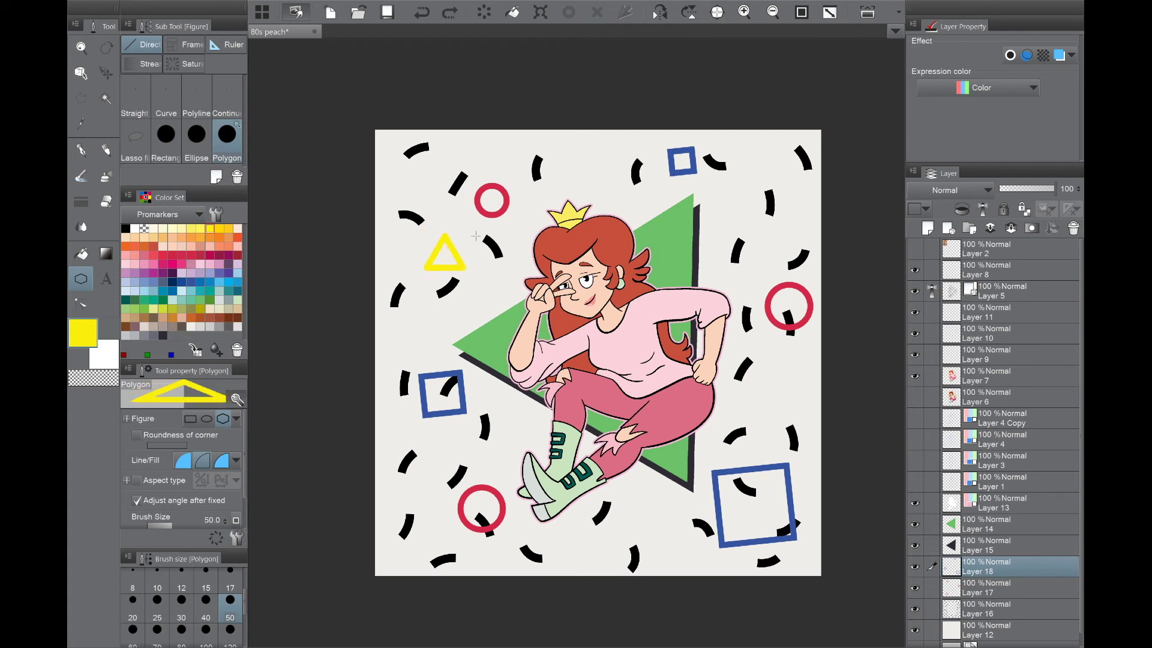
{"action": "left_click", "coordinate": [458, 275]}
{"action": "left_click_drag", "start_coordinate": [795, 405], "coordinate": [797, 412]}
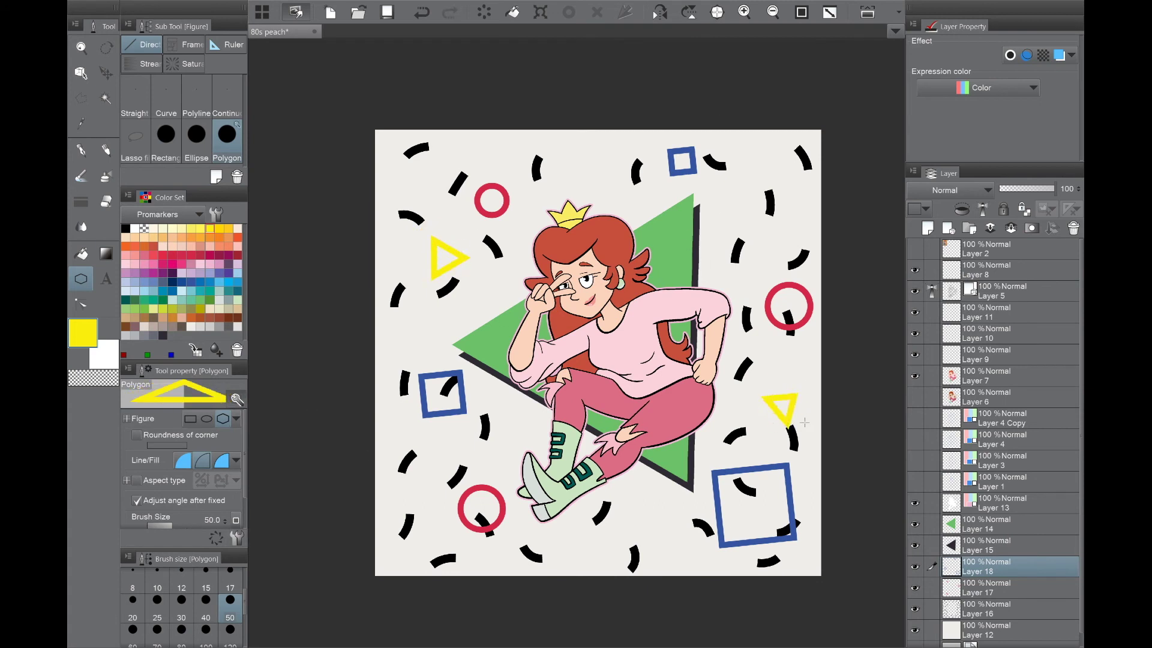
{"action": "key", "text": "ctrl+z"}
{"action": "key", "text": "ctrl+z"}
Step: Draw yellow triangle outlines on a new layer: small ones below the character and at upper right, and a large one at upper left
{"action": "key", "text": "ctrl+shift+n"}
{"action": "left_click_drag", "start_coordinate": [645, 528], "coordinate": [684, 515]}
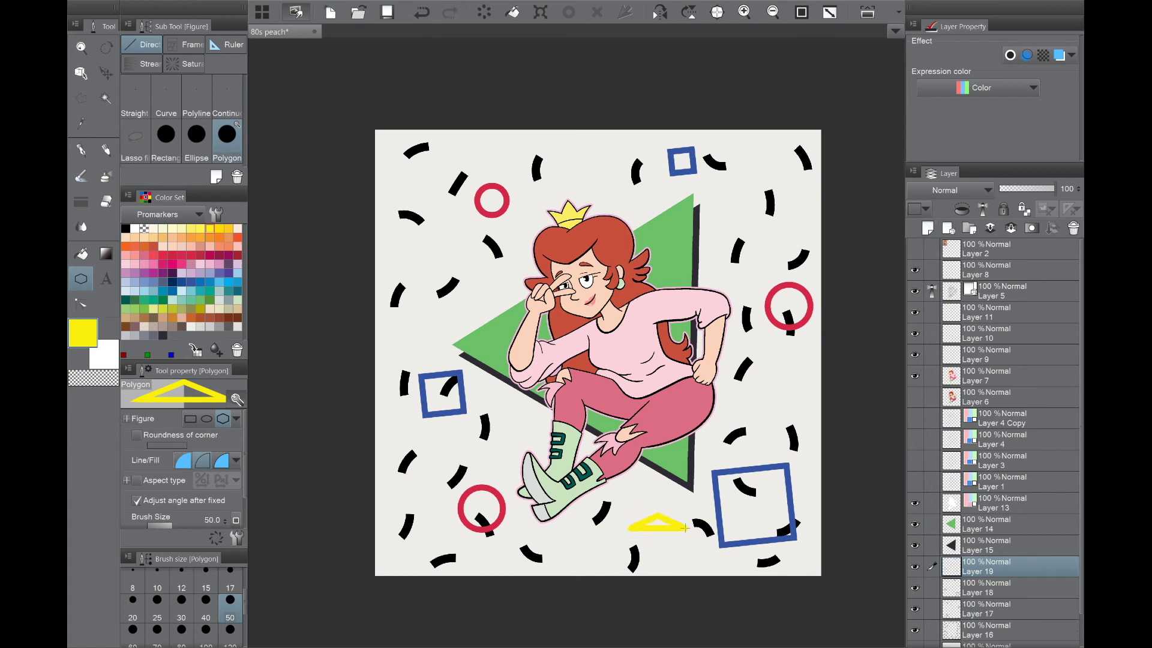
{"action": "left_click", "coordinate": [690, 509]}
{"action": "left_click_drag", "start_coordinate": [780, 380], "coordinate": [818, 342]}
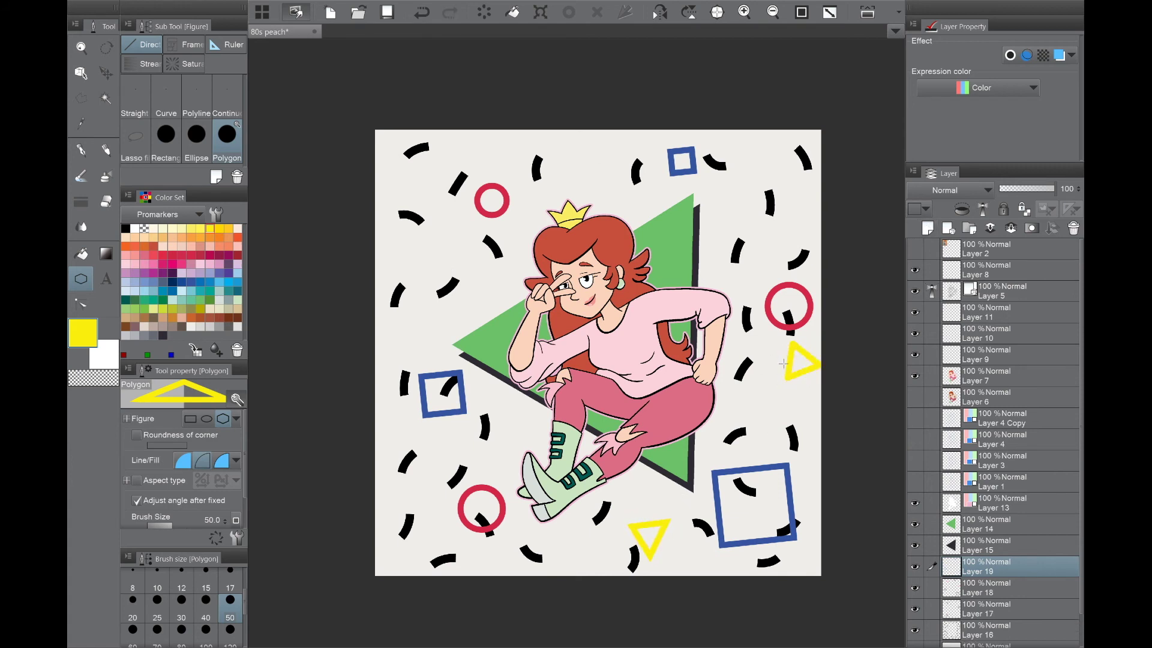
{"action": "key", "text": "ctrl+z"}
{"action": "left_click_drag", "start_coordinate": [755, 215], "coordinate": [785, 183]}
{"action": "mouse_move", "coordinate": [508, 238]}
{"action": "left_mouse_down"}
{"action": "mouse_move", "coordinate": [516, 268]}
{"action": "mouse_move", "coordinate": [398, 217]}
{"action": "mouse_move", "coordinate": [442, 258]}
{"action": "left_mouse_up"}
{"action": "left_click", "coordinate": [516, 268]}
Step: Lasso the small upper-right yellow triangle and reposition it slightly lower among the dashes
{"action": "key", "text": "m"}
{"action": "key", "text": "ctrl+t"}
{"action": "key", "text": "Return"}
{"action": "key", "text": "ctrl+d"}
{"action": "left_click_drag", "start_coordinate": [729, 137], "coordinate": [731, 139]}
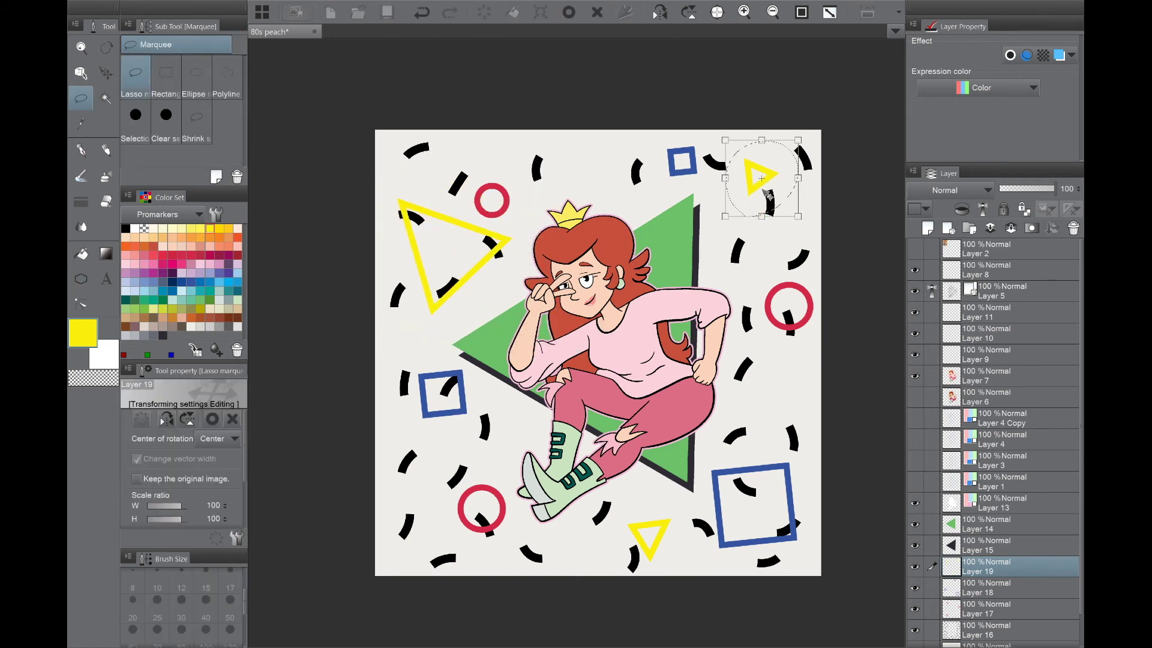
{"action": "key", "text": "ctrl+t"}
{"action": "left_click_drag", "start_coordinate": [768, 198], "coordinate": [757, 205]}
{"action": "key", "text": "Return"}
{"action": "key", "text": "ctrl+d"}
Step: Lasso the small yellow triangle below the character and move it left, closer to the boots
{"action": "left_click_drag", "start_coordinate": [654, 498], "coordinate": [615, 543]}
{"action": "key", "text": "ctrl+t"}
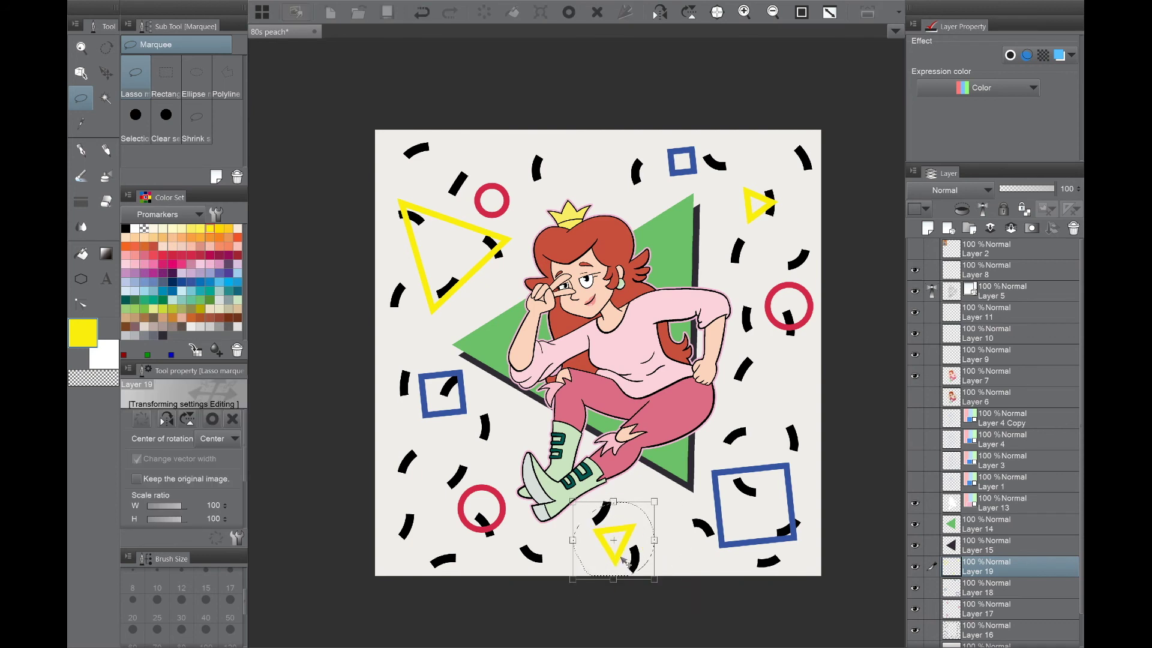
{"action": "key", "text": "Return"}
{"action": "key", "text": "ctrl+d"}
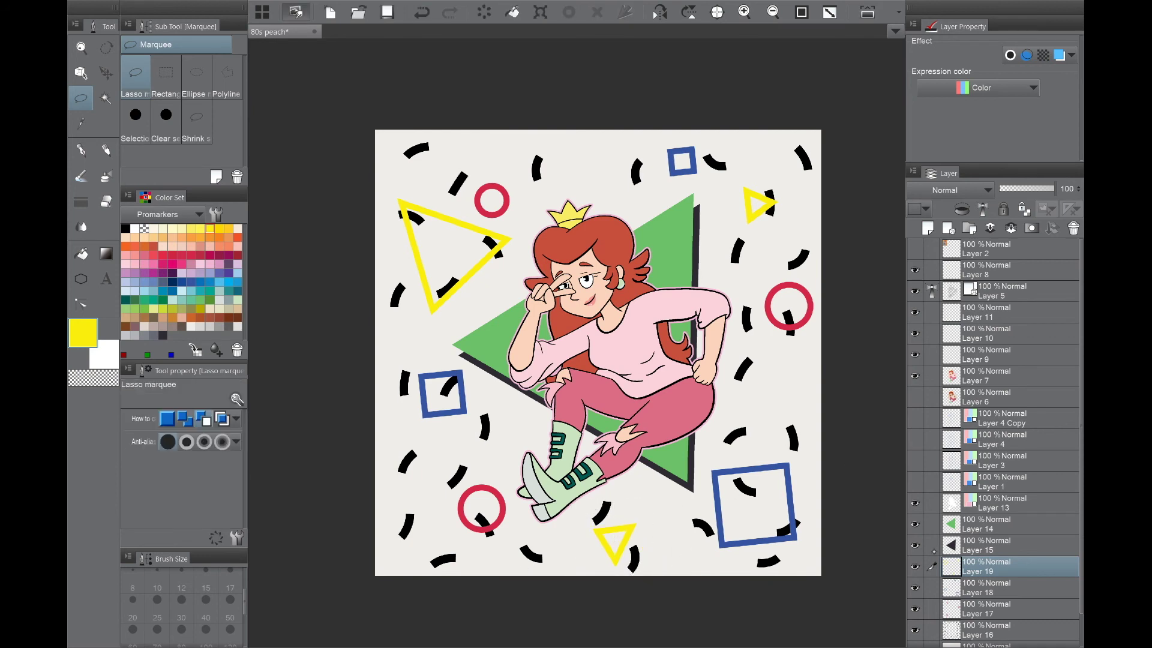
Step: Add a new layer clipped to the character's flat-colour layer and choose light orange for highlights
{"action": "left_click", "coordinate": [984, 377]}
{"action": "left_click", "coordinate": [927, 228]}
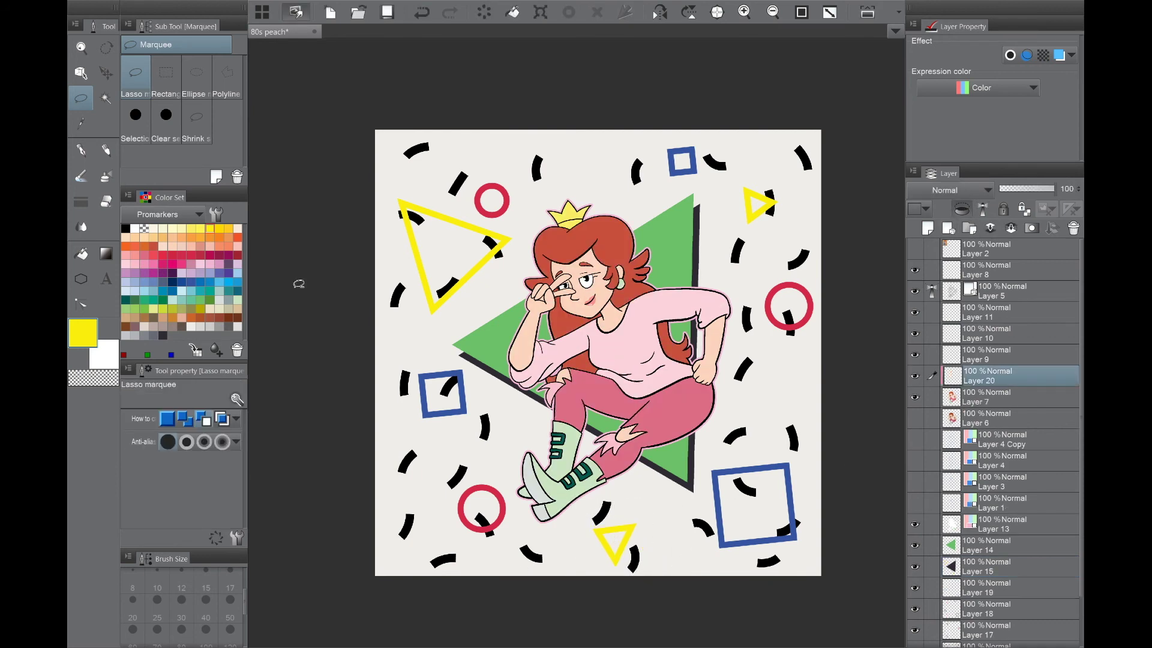
{"action": "left_click", "coordinate": [238, 236]}
{"action": "left_click", "coordinate": [228, 237]}
Step: Try a soft orange highlight across the top of the hair with the Lighter pencil at size 120
{"action": "key", "text": "p"}
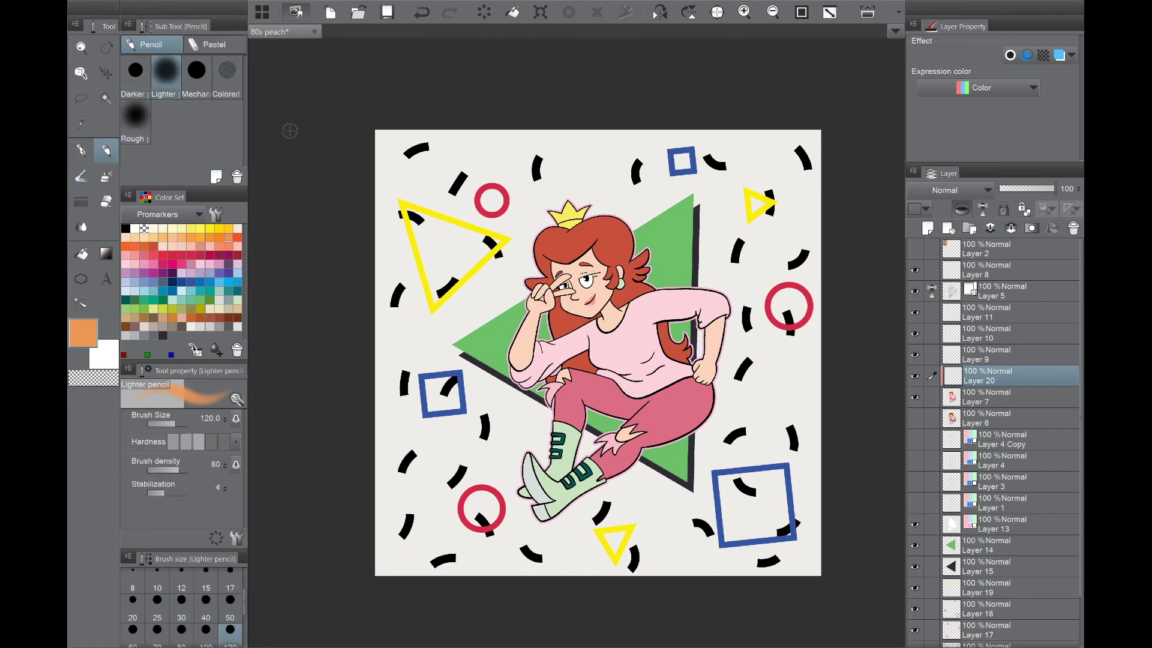
{"action": "scroll", "coordinate": [656, 376], "scroll_direction": "up", "scroll_amount": 5}
{"action": "scroll", "coordinate": [656, 377], "scroll_direction": "up", "scroll_amount": 2}
{"action": "left_click_drag", "start_coordinate": [636, 264], "coordinate": [444, 360]}
{"action": "key", "text": "h"}
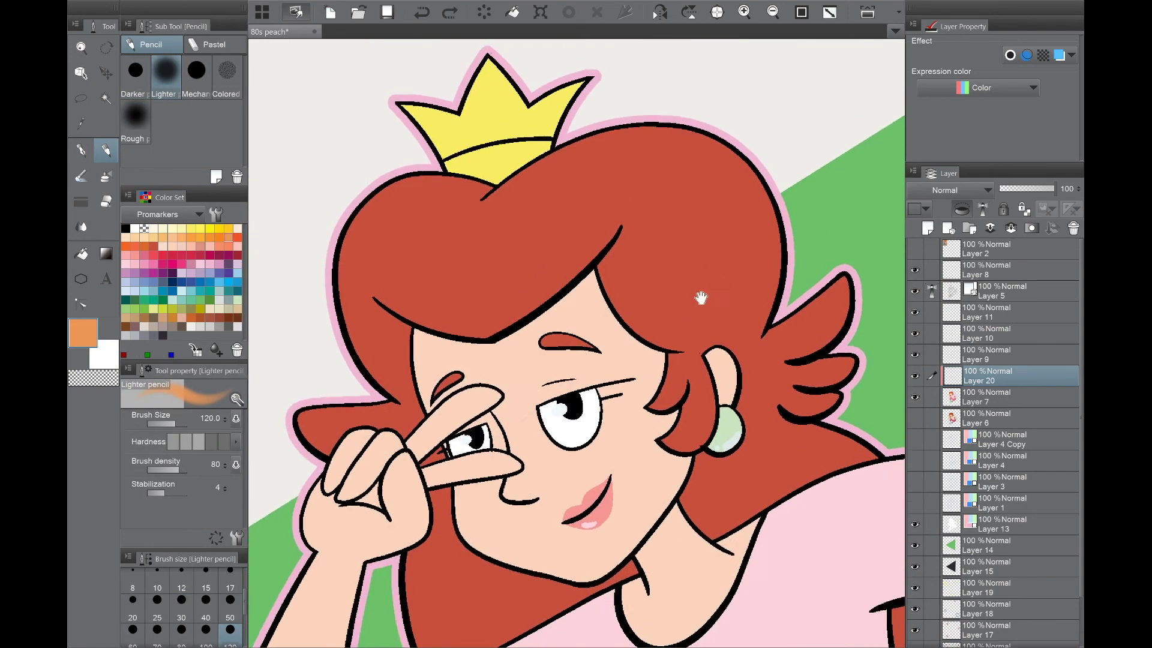
{"action": "scroll", "coordinate": [648, 271], "scroll_direction": "up", "scroll_amount": 2}
{"action": "left_click_drag", "start_coordinate": [468, 312], "coordinate": [648, 271]}
{"action": "key", "text": "ctrl+z"}
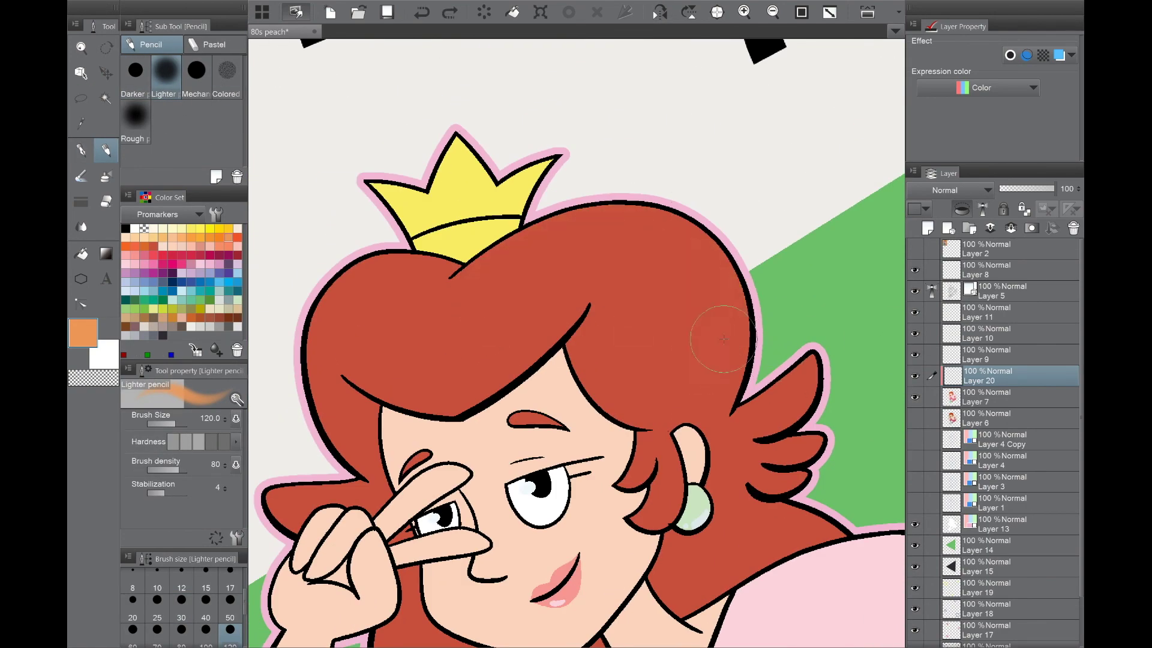
{"action": "left_click_drag", "start_coordinate": [729, 359], "coordinate": [483, 297]}
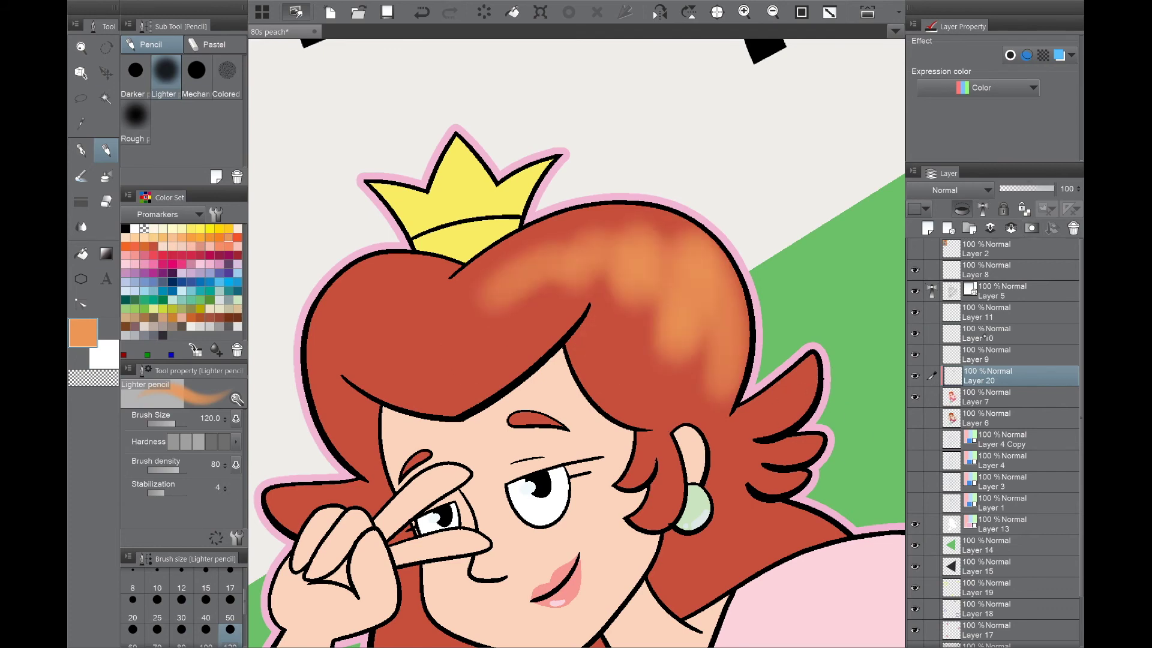
{"action": "key", "text": "ctrl+z"}
Step: Paint an orange highlight on the outer crown of the hair with the Watery brush at size 120, flipping the canvas view horizontally
{"action": "left_click", "coordinate": [81, 175]}
{"action": "left_click", "coordinate": [230, 630]}
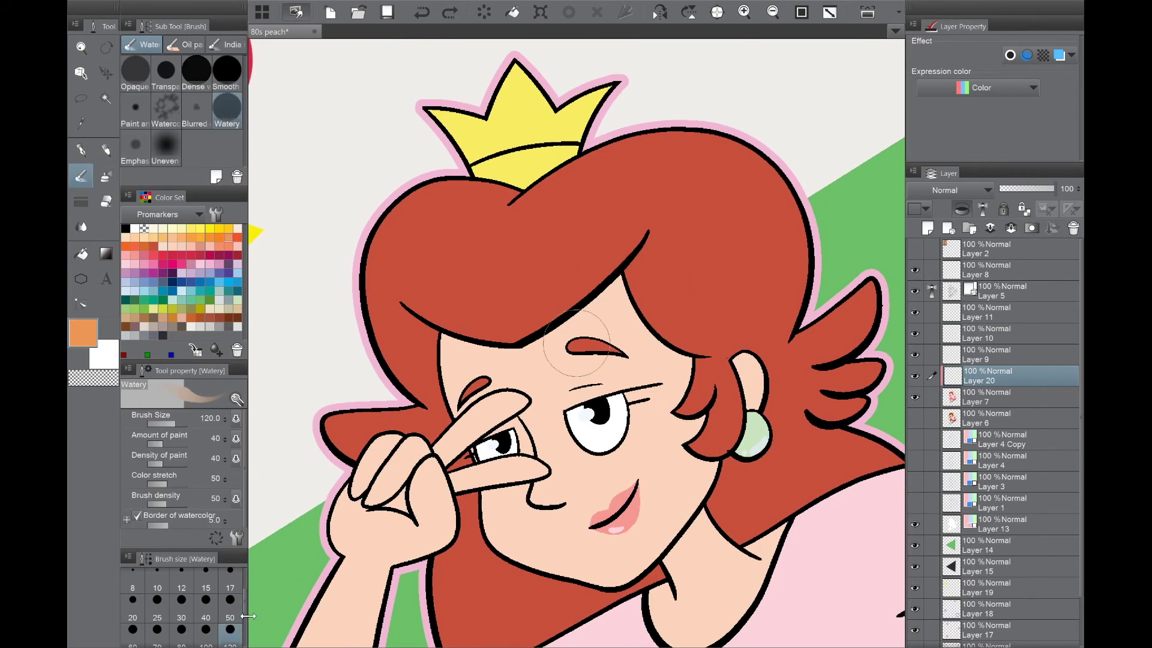
{"action": "left_click_drag", "start_coordinate": [792, 270], "coordinate": [744, 165]}
{"action": "left_click", "coordinate": [660, 12]}
{"action": "mouse_move", "coordinate": [415, 171]}
{"action": "left_mouse_down"}
{"action": "mouse_move", "coordinate": [468, 198]}
{"action": "mouse_move", "coordinate": [384, 240]}
{"action": "mouse_move", "coordinate": [366, 198]}
{"action": "left_mouse_up"}
Step: Smear the orange highlight on the hair's crown into streaks with the Finger tip blending tool at size 50
{"action": "key", "text": "j"}
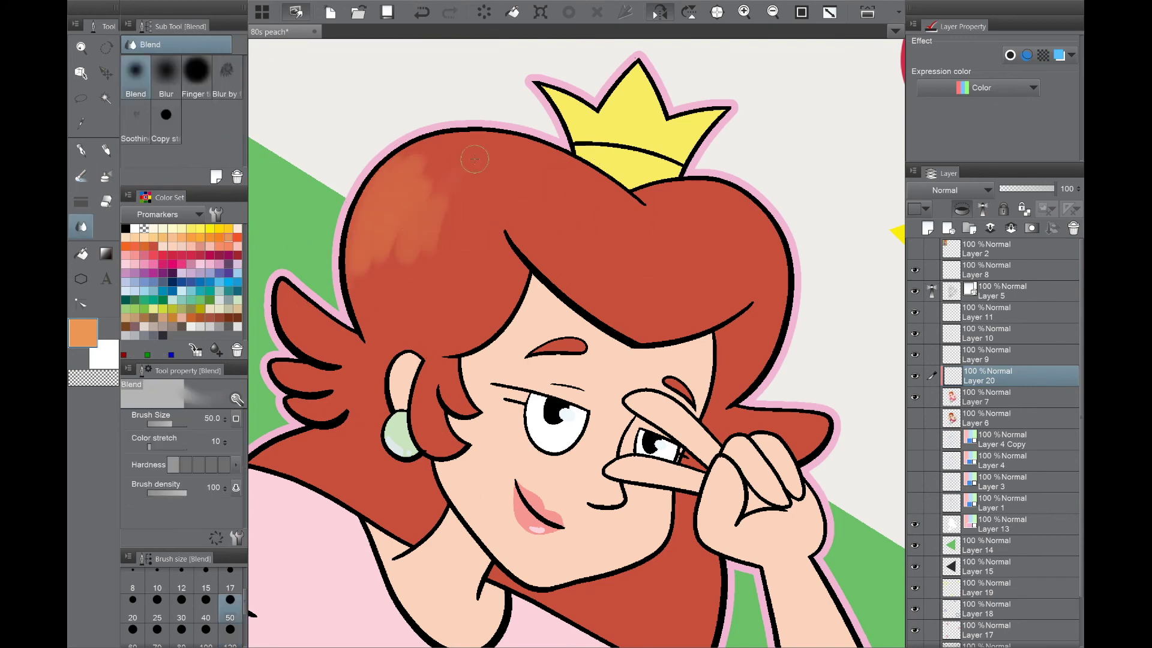
{"action": "key", "text": "ctrl+z"}
{"action": "key", "text": "period"}
{"action": "key", "text": "period"}
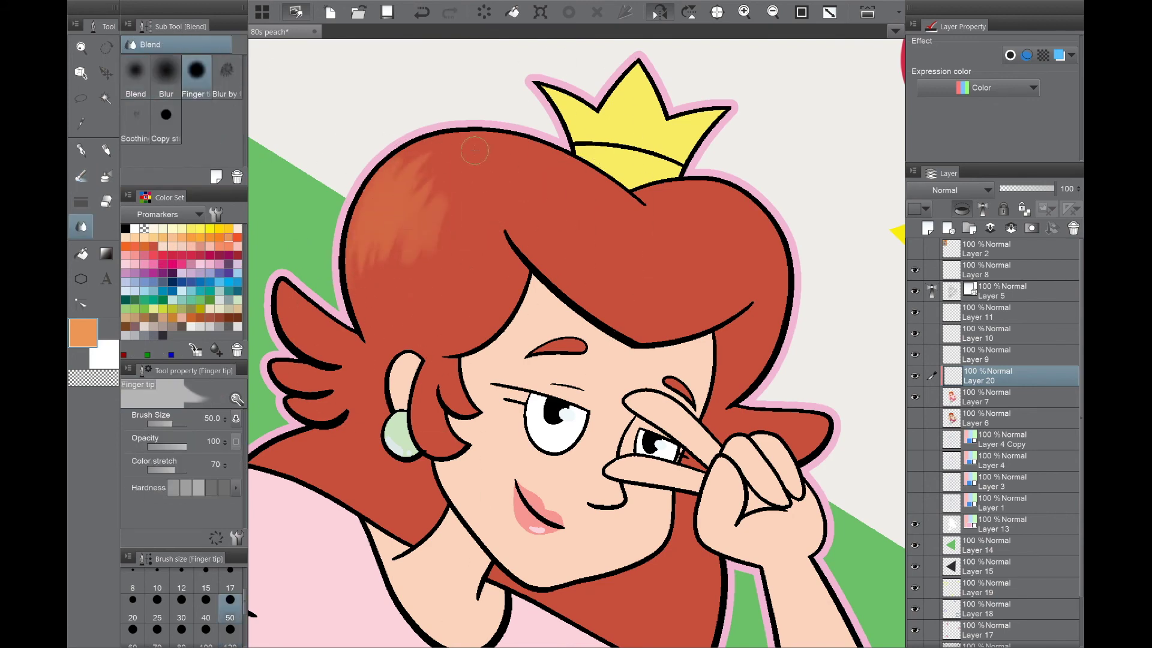
Step: Try a small smeared orange highlight on the front lobe of the hair beside the crown
{"action": "left_click", "coordinate": [659, 12]}
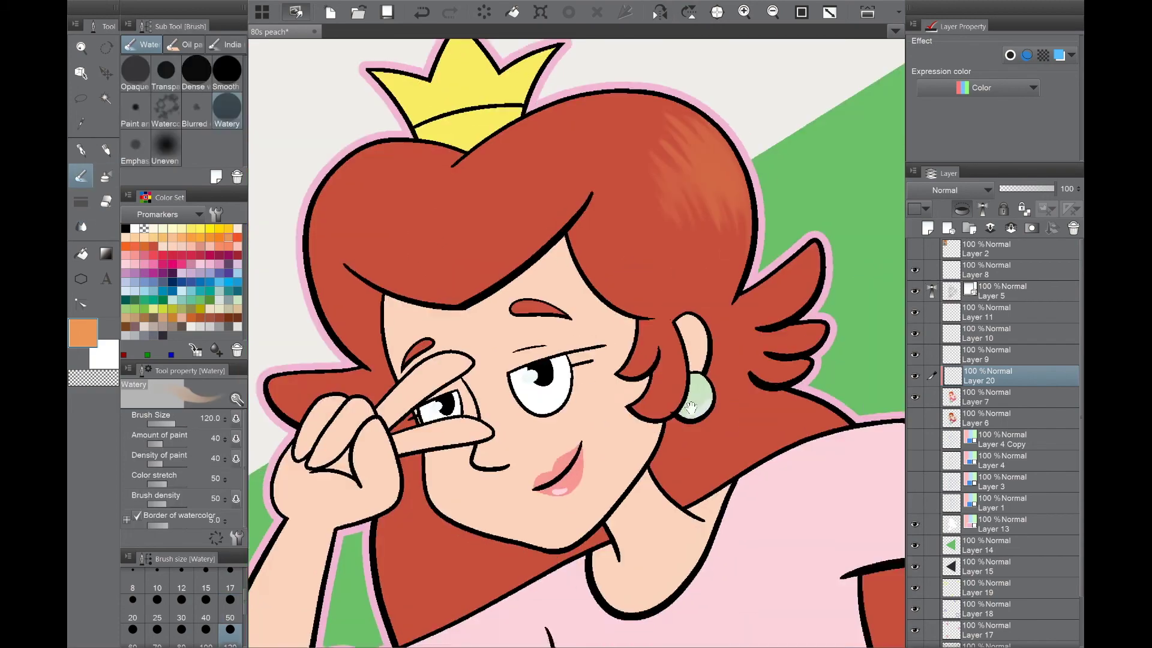
{"action": "mouse_move", "coordinate": [336, 201]}
{"action": "left_mouse_down"}
{"action": "mouse_move", "coordinate": [303, 270]}
{"action": "mouse_move", "coordinate": [324, 198]}
{"action": "left_mouse_up"}
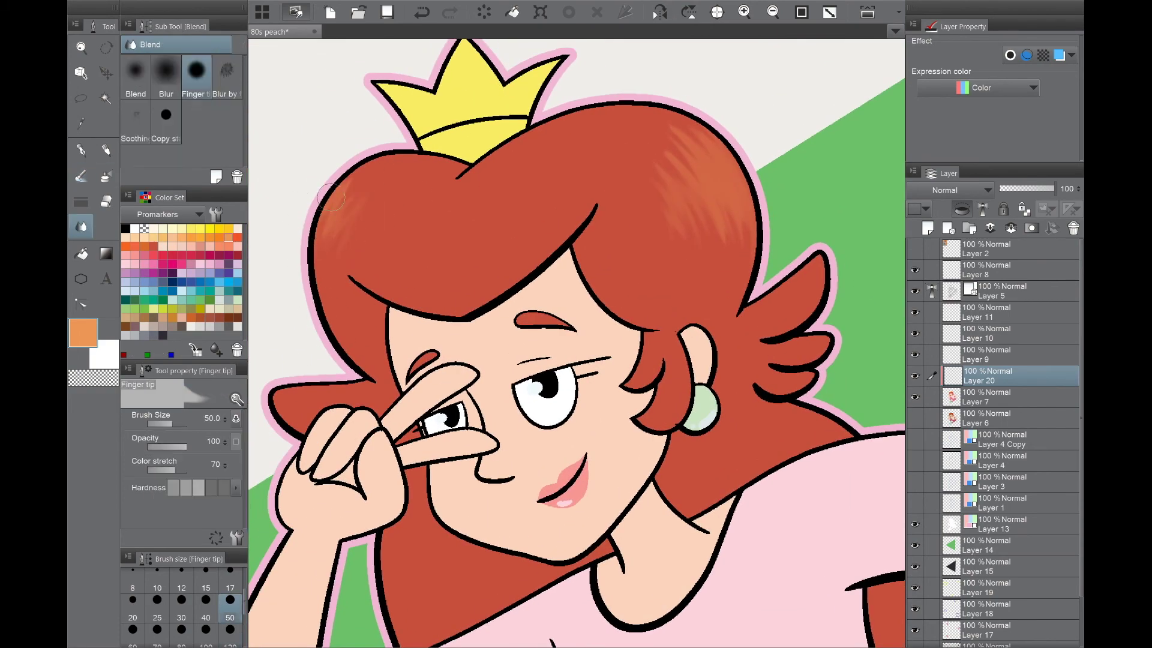
{"action": "key", "text": "ctrl+z"}
Step: Select the red hair areas with Auto select, referring to other layers, including the parts behind the shoulder and under the bent arm
{"action": "scroll", "coordinate": [330, 198], "scroll_direction": "down", "scroll_amount": 5}
{"action": "key", "text": "b"}
{"action": "key", "text": "h"}
{"action": "scroll", "coordinate": [527, 342], "scroll_direction": "up", "scroll_amount": 6}
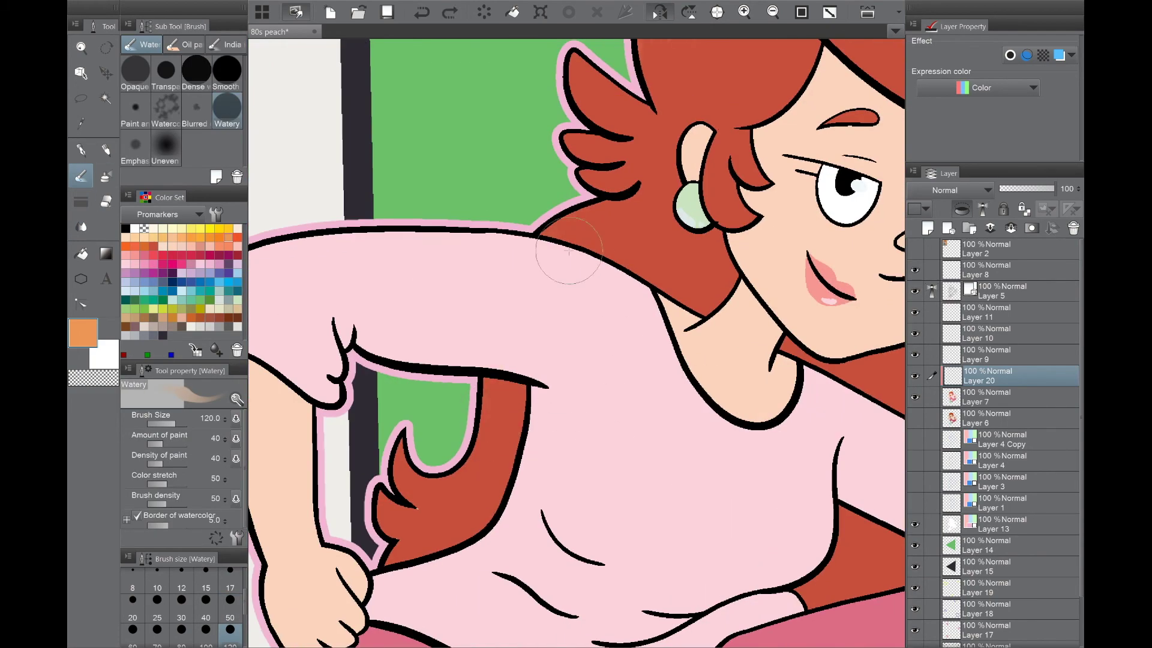
{"action": "scroll", "coordinate": [569, 252], "scroll_direction": "down", "scroll_amount": 2}
{"action": "left_click_drag", "start_coordinate": [694, 430], "coordinate": [695, 526]}
{"action": "key", "text": "w"}
{"action": "left_click", "coordinate": [576, 372]}
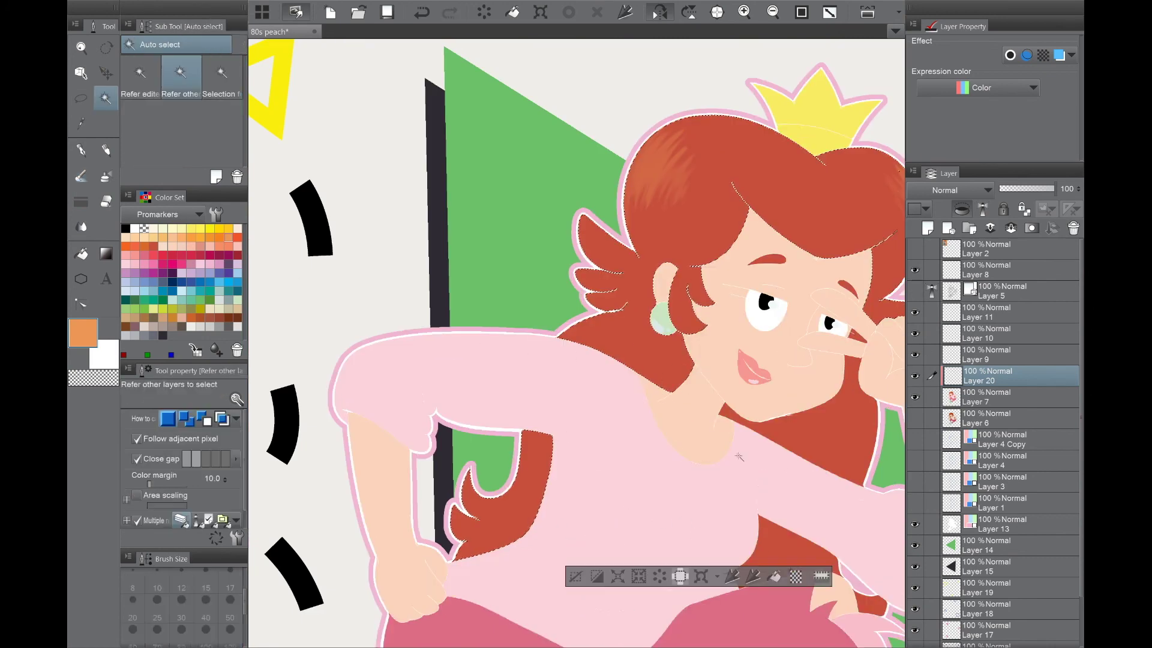
Step: Paint orange Watery highlights on the hair behind the shoulder and under the bent arm, and smear them with Finger tip
{"action": "scroll", "coordinate": [576, 366], "scroll_direction": "up", "scroll_amount": 3}
{"action": "key", "text": "b"}
{"action": "left_click_drag", "start_coordinate": [555, 321], "coordinate": [579, 309]}
{"action": "left_click_drag", "start_coordinate": [480, 531], "coordinate": [495, 495]}
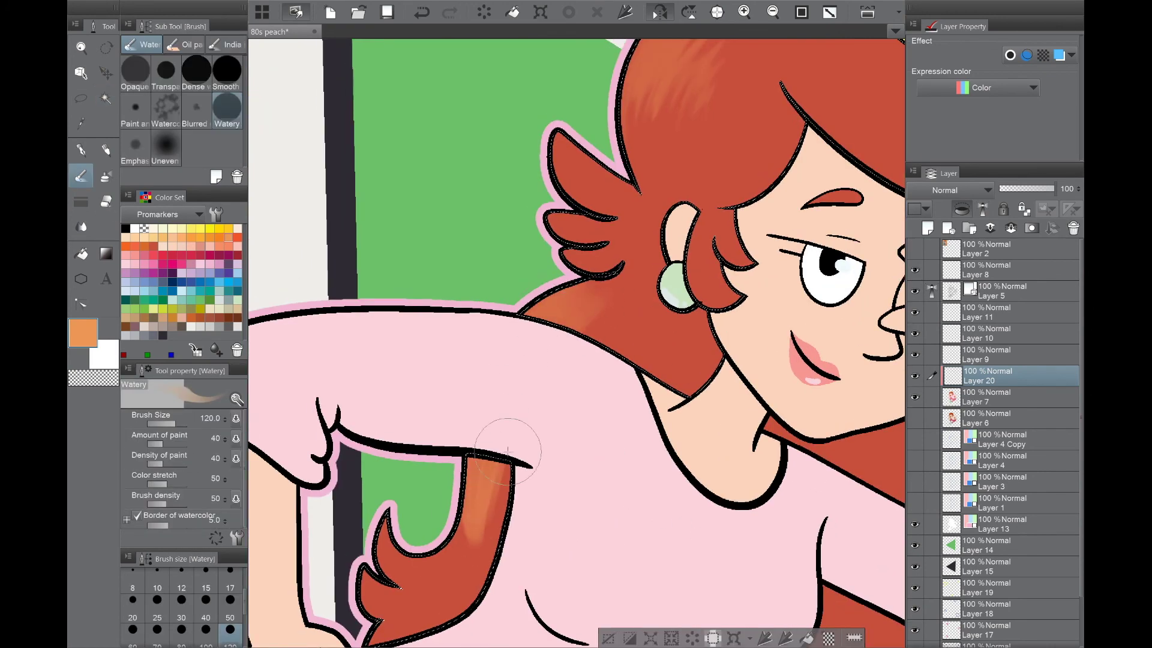
{"action": "key", "text": "j"}
{"action": "left_click_drag", "start_coordinate": [579, 288], "coordinate": [555, 300]}
{"action": "left_click_drag", "start_coordinate": [492, 447], "coordinate": [473, 504]}
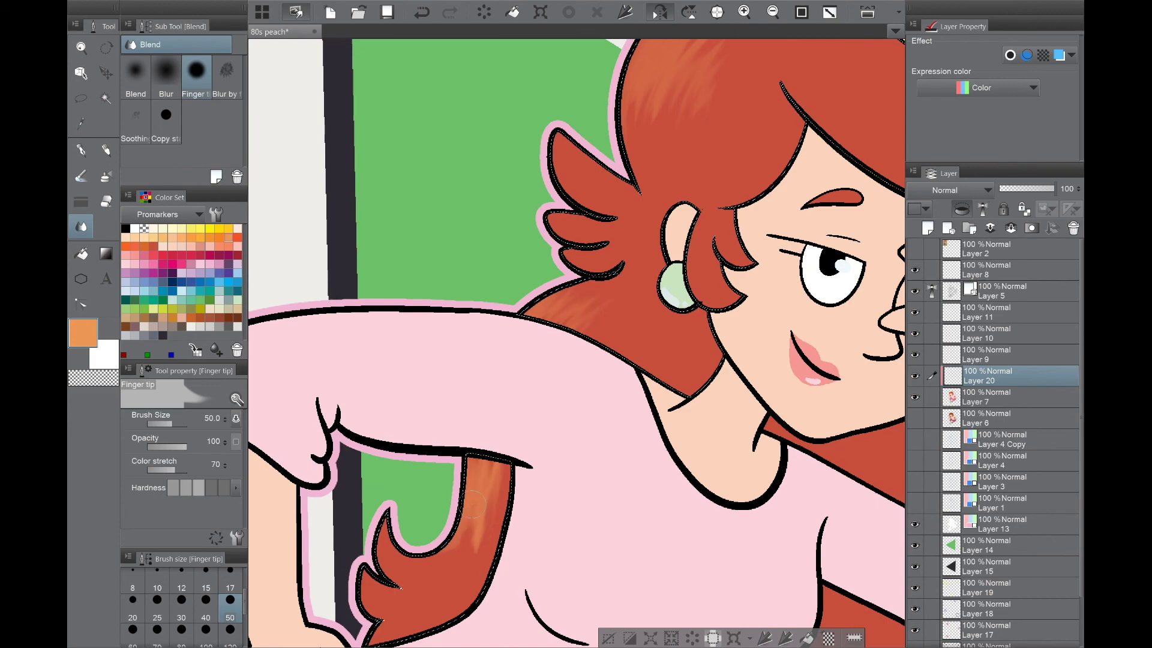
{"action": "mouse_move", "coordinate": [443, 553]}
{"action": "left_mouse_down"}
{"action": "mouse_move", "coordinate": [456, 480]}
{"action": "mouse_move", "coordinate": [471, 527]}
{"action": "mouse_move", "coordinate": [527, 399]}
{"action": "left_mouse_up"}
Step: Paint highlights within a selection of the hair beneath the raised hand and below the sleeve, and streak them with Finger tip
{"action": "key", "text": "b"}
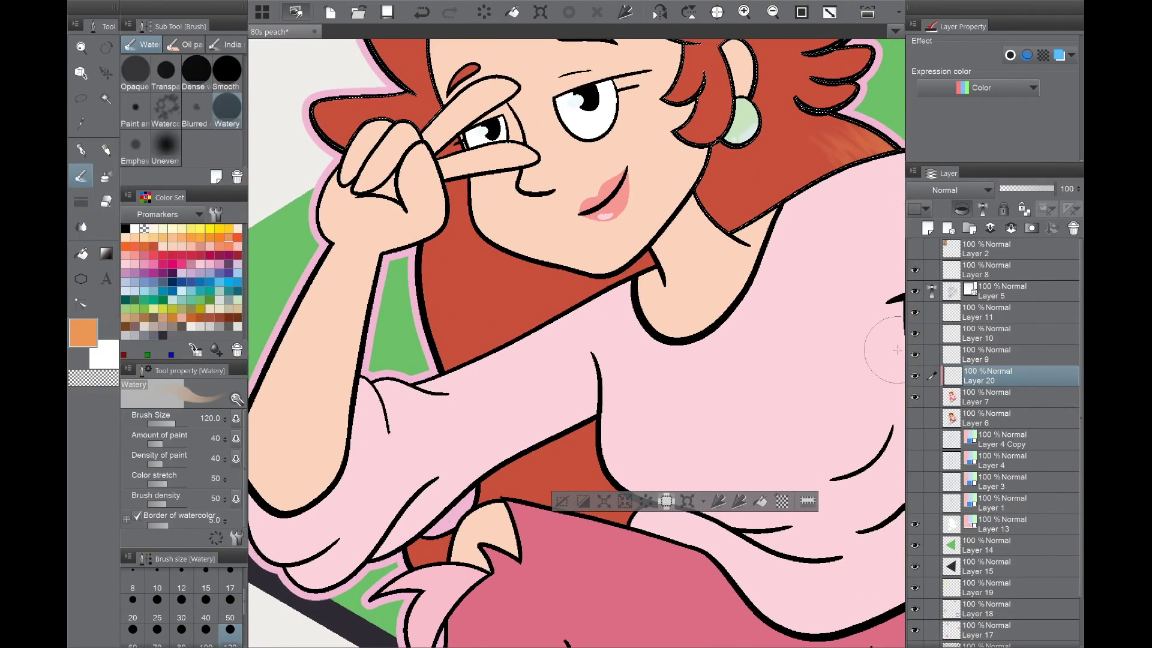
{"action": "left_click", "coordinate": [914, 291]}
{"action": "left_click", "coordinate": [951, 290], "text": "ctrl"}
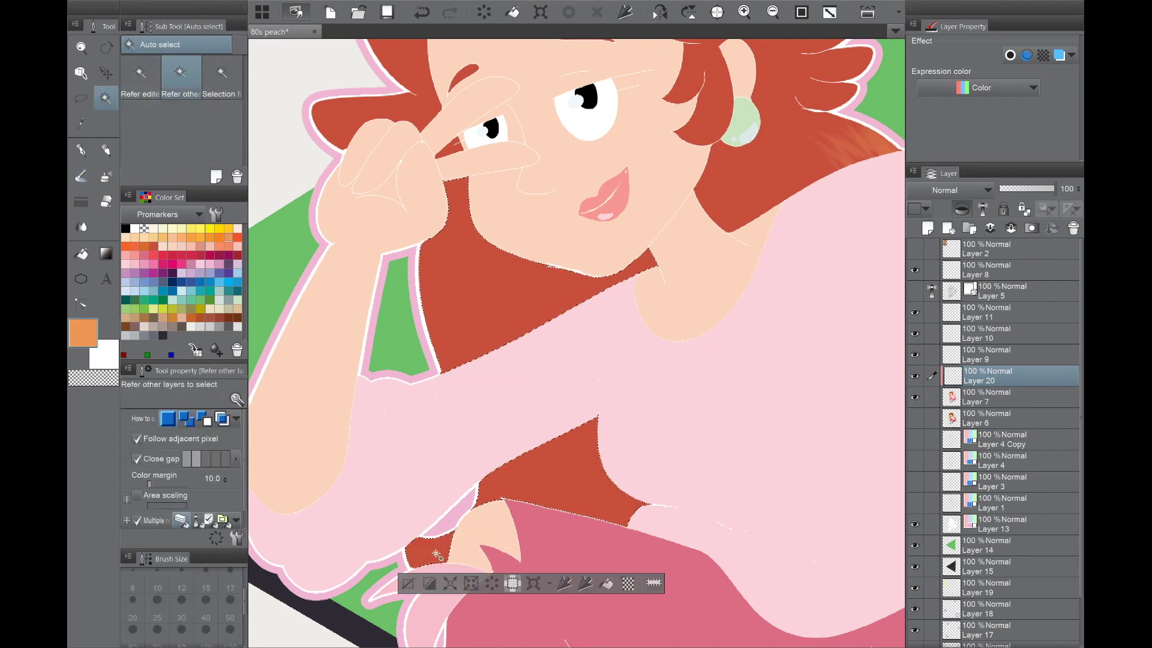
{"action": "left_click", "coordinate": [914, 291]}
{"action": "mouse_move", "coordinate": [495, 447]}
{"action": "left_mouse_down"}
{"action": "mouse_move", "coordinate": [447, 258]}
{"action": "mouse_move", "coordinate": [463, 386]}
{"action": "mouse_move", "coordinate": [454, 274]}
{"action": "left_mouse_up"}
{"action": "key", "text": "j"}
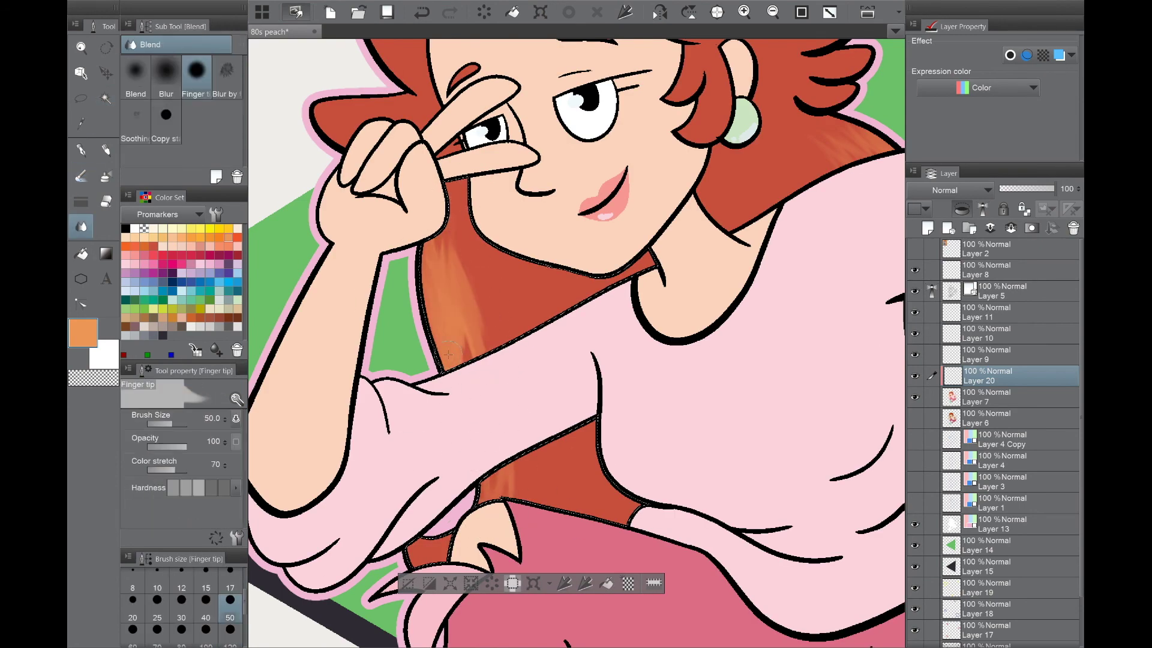
{"action": "mouse_move", "coordinate": [448, 354]}
{"action": "left_mouse_down"}
{"action": "mouse_move", "coordinate": [461, 336]}
{"action": "mouse_move", "coordinate": [491, 393]}
{"action": "mouse_move", "coordinate": [467, 198]}
{"action": "left_mouse_up"}
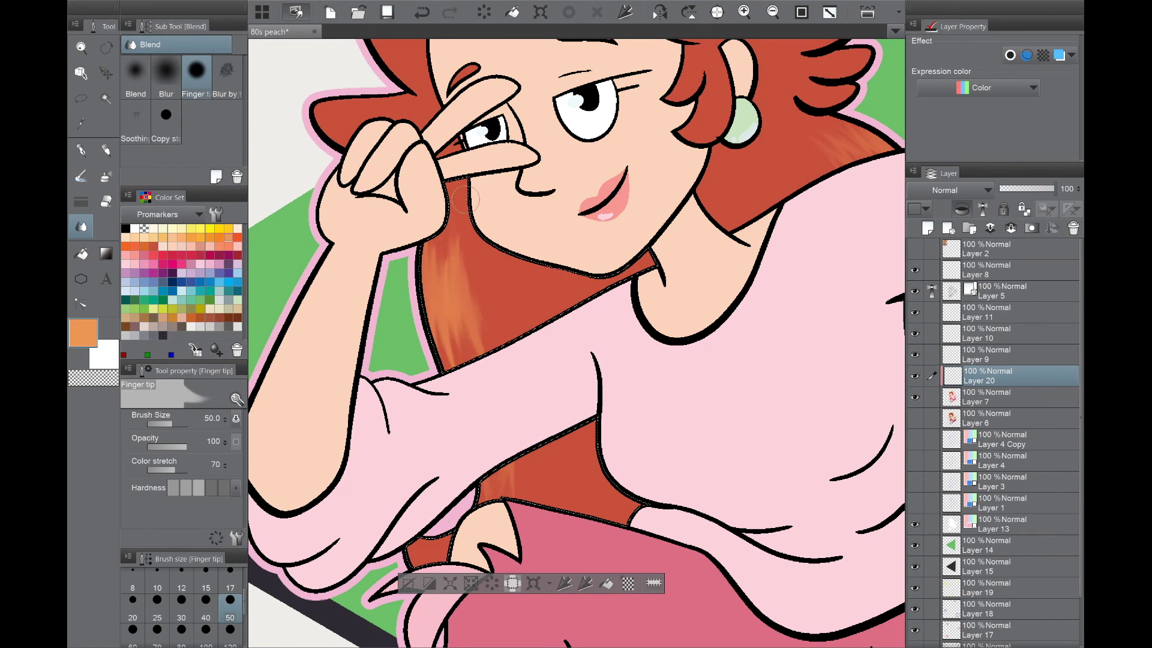
Step: Reselect the hair and strengthen the highlights behind the shoulder and under the bent arm, smearing them with Finger tip
{"action": "key", "text": "ctrl+minus"}
{"action": "left_click", "coordinate": [659, 12]}
{"action": "key", "text": "ctrl+plus"}
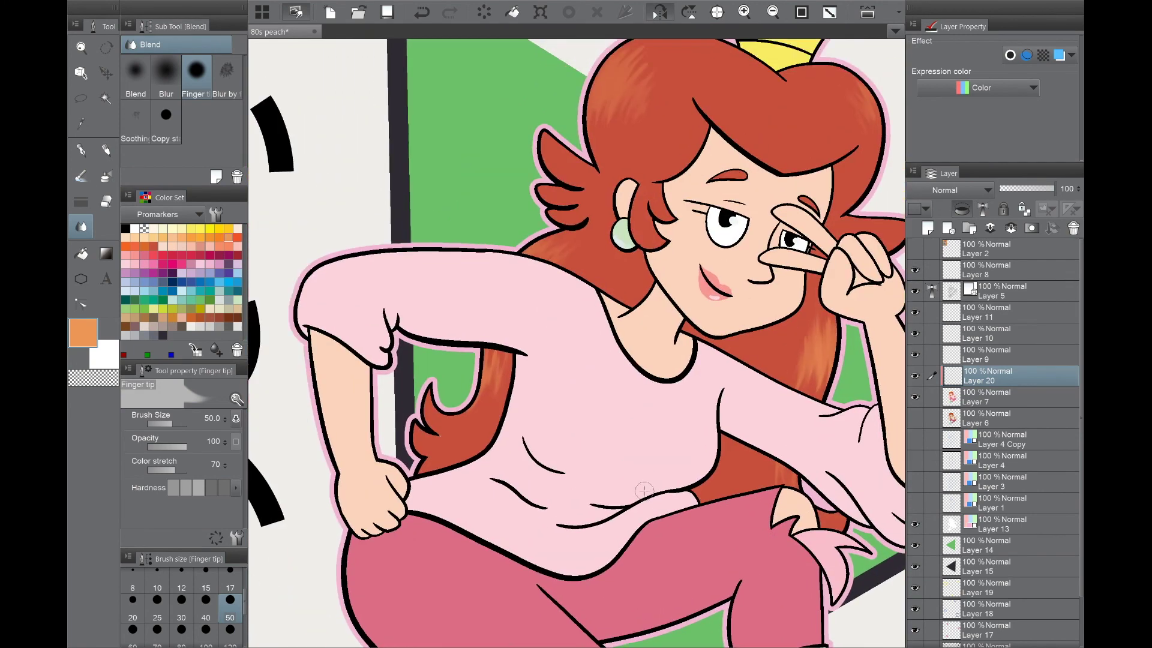
{"action": "left_click", "coordinate": [489, 411]}
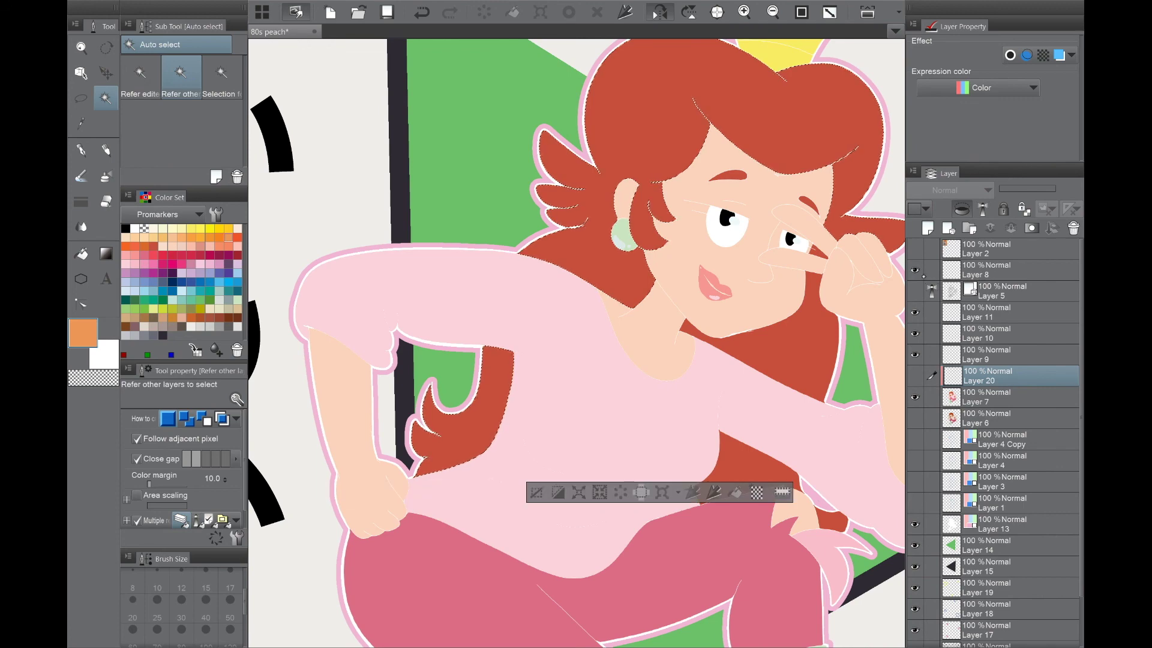
{"action": "key", "text": "b"}
{"action": "left_click_drag", "start_coordinate": [543, 298], "coordinate": [558, 240]}
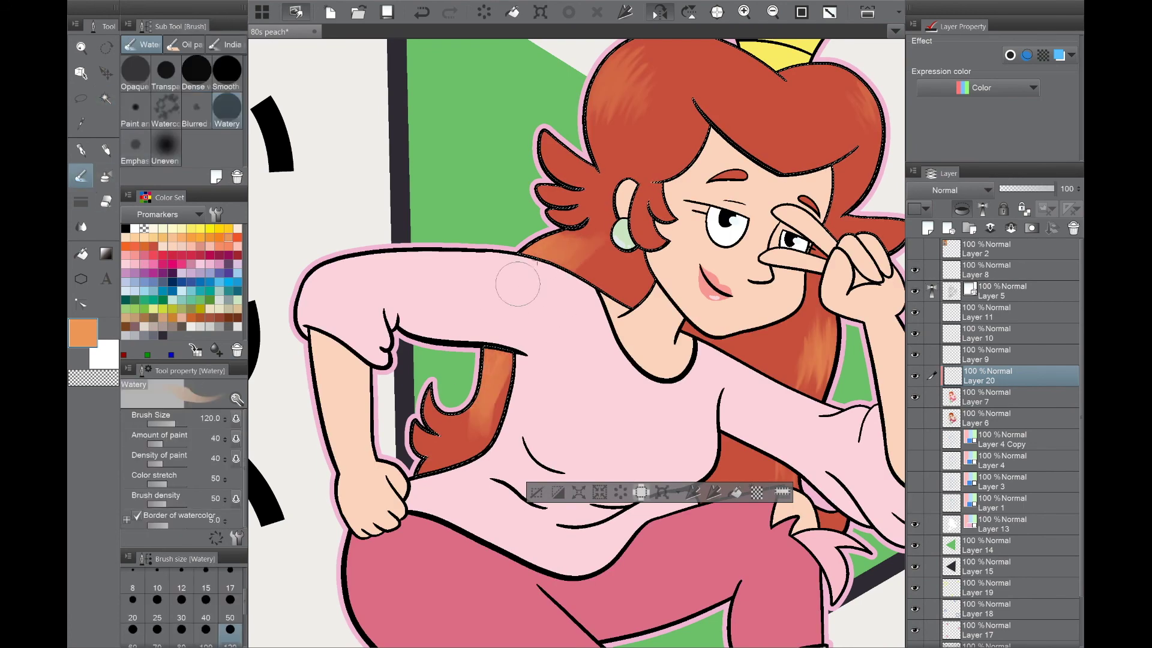
{"action": "key", "text": "j"}
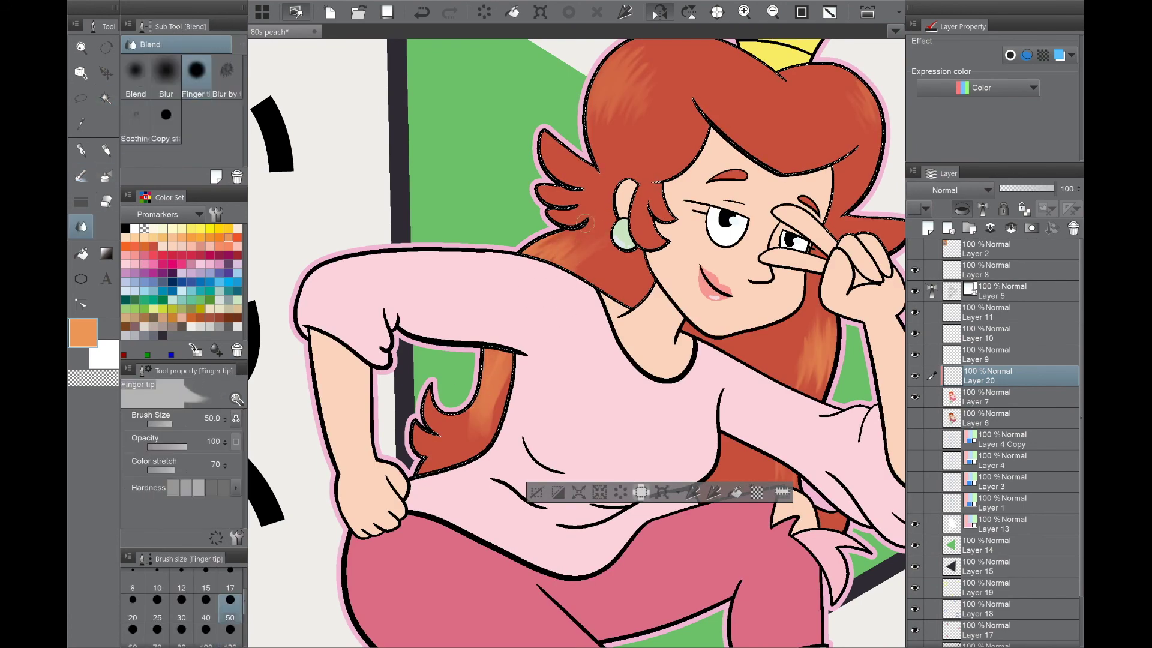
{"action": "mouse_move", "coordinate": [501, 384]}
{"action": "left_mouse_down"}
{"action": "mouse_move", "coordinate": [478, 432]}
{"action": "mouse_move", "coordinate": [504, 338]}
{"action": "mouse_move", "coordinate": [470, 431]}
{"action": "mouse_move", "coordinate": [504, 345]}
{"action": "left_mouse_up"}
Step: Clear the hair selection and save the illustration with the full canvas in view
{"action": "key", "text": "ctrl+0"}
{"action": "key", "text": "ctrl+d"}
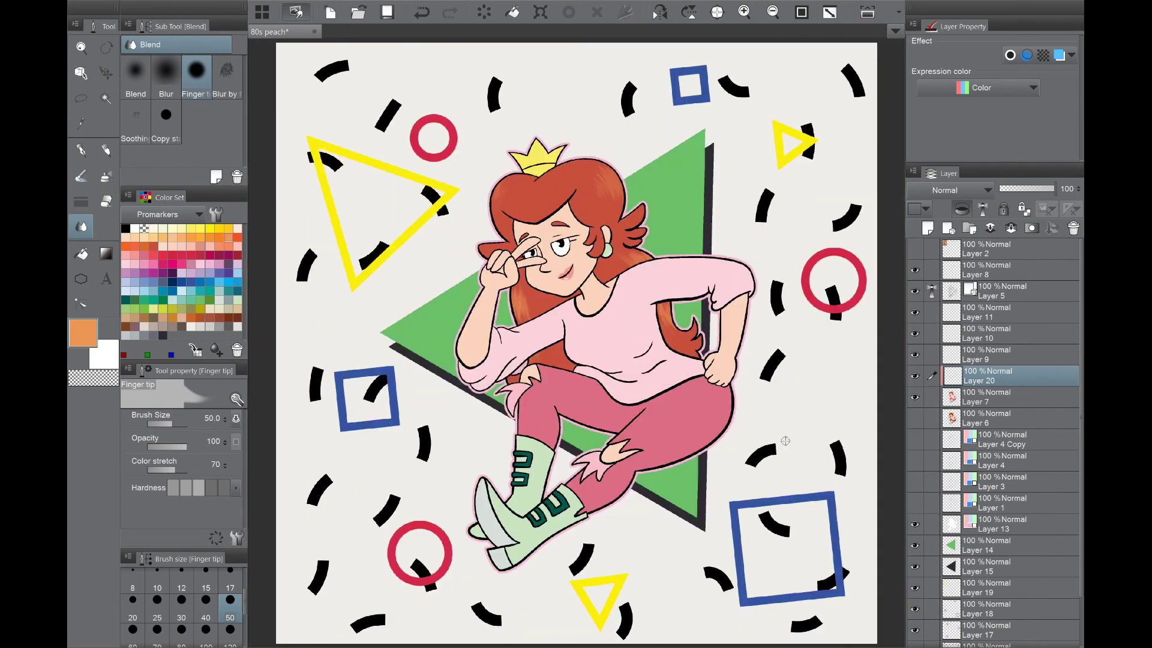
{"action": "scroll", "coordinate": [786, 441], "scroll_direction": "up", "scroll_amount": 1}
{"action": "key", "text": "ctrl+s"}
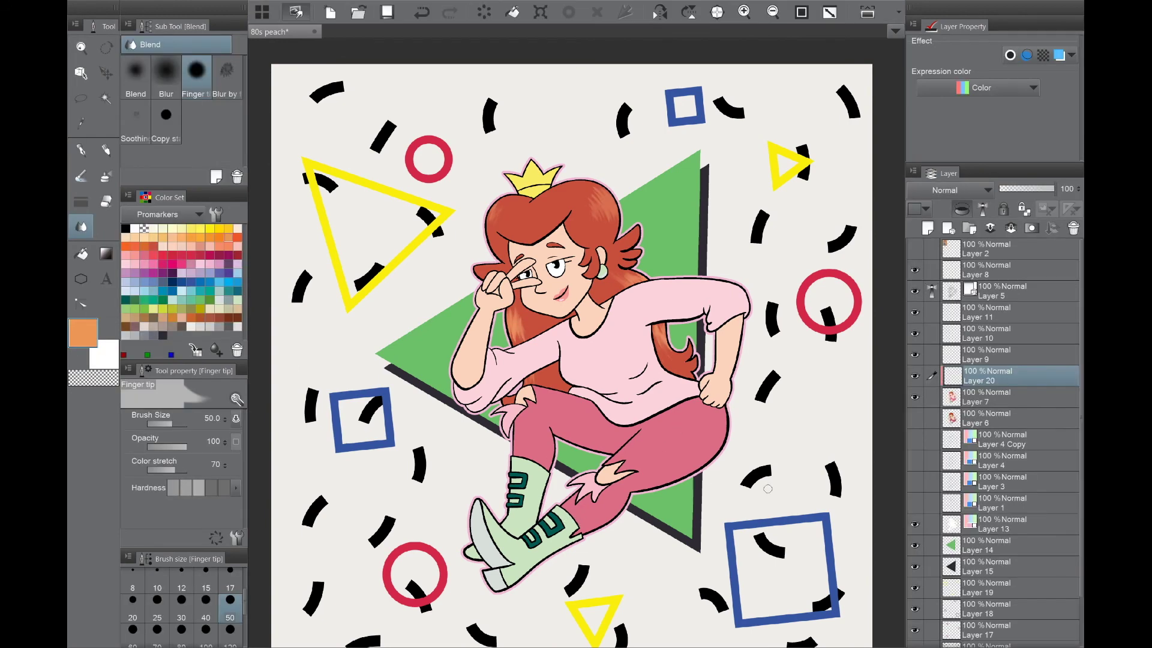
Step: Draw a black inner seam line along the outer thigh of the pants on line-art Layer 5 with the G-pen at size 30
{"action": "scroll", "coordinate": [743, 515], "scroll_direction": "down", "scroll_amount": 2}
{"action": "left_click", "coordinate": [743, 515], "text": "ctrl+shift"}
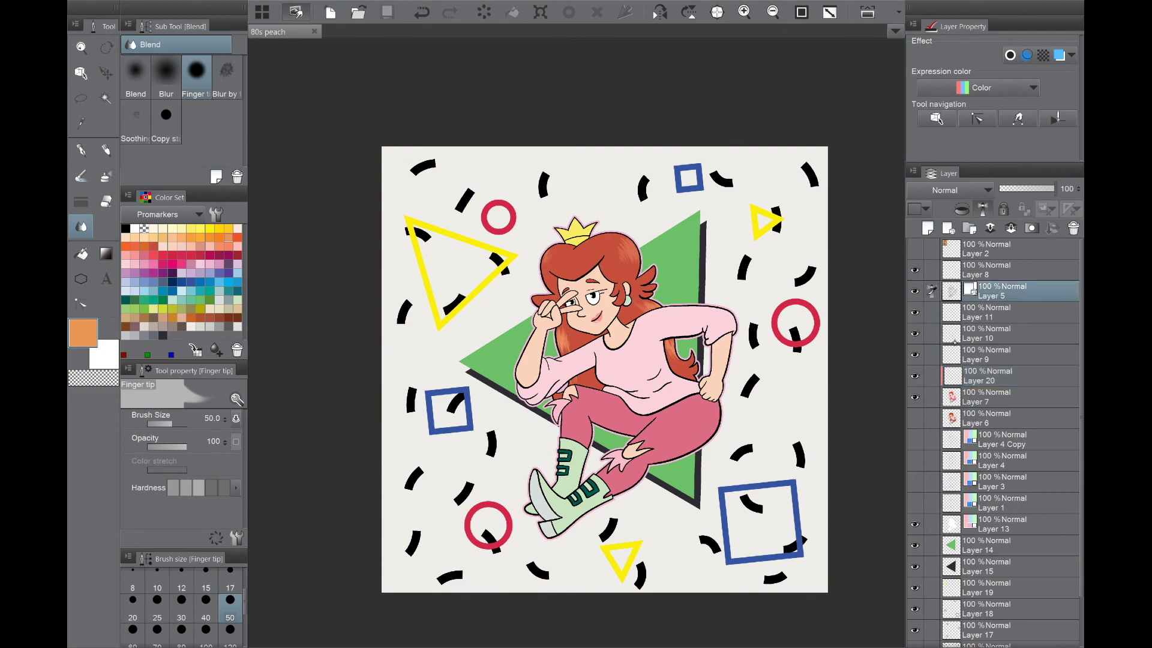
{"action": "key", "text": "p"}
{"action": "key", "text": "d"}
{"action": "scroll", "coordinate": [743, 422], "scroll_direction": "up", "scroll_amount": 5}
{"action": "key", "text": "h"}
{"action": "key", "text": "h"}
{"action": "scroll", "coordinate": [742, 421], "scroll_direction": "up", "scroll_amount": 2}
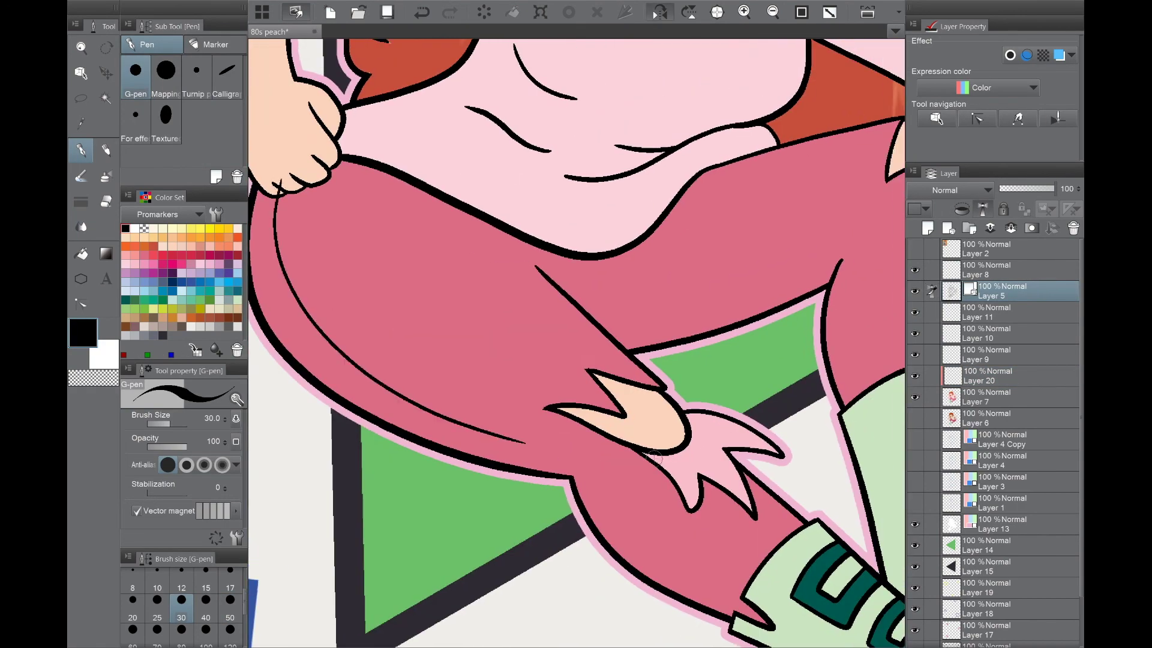
Step: Continue the pants seam down the same leg's calf to the boot and trim the overshooting line ends with the Hard eraser
{"action": "left_click_drag", "start_coordinate": [696, 534], "coordinate": [498, 336]}
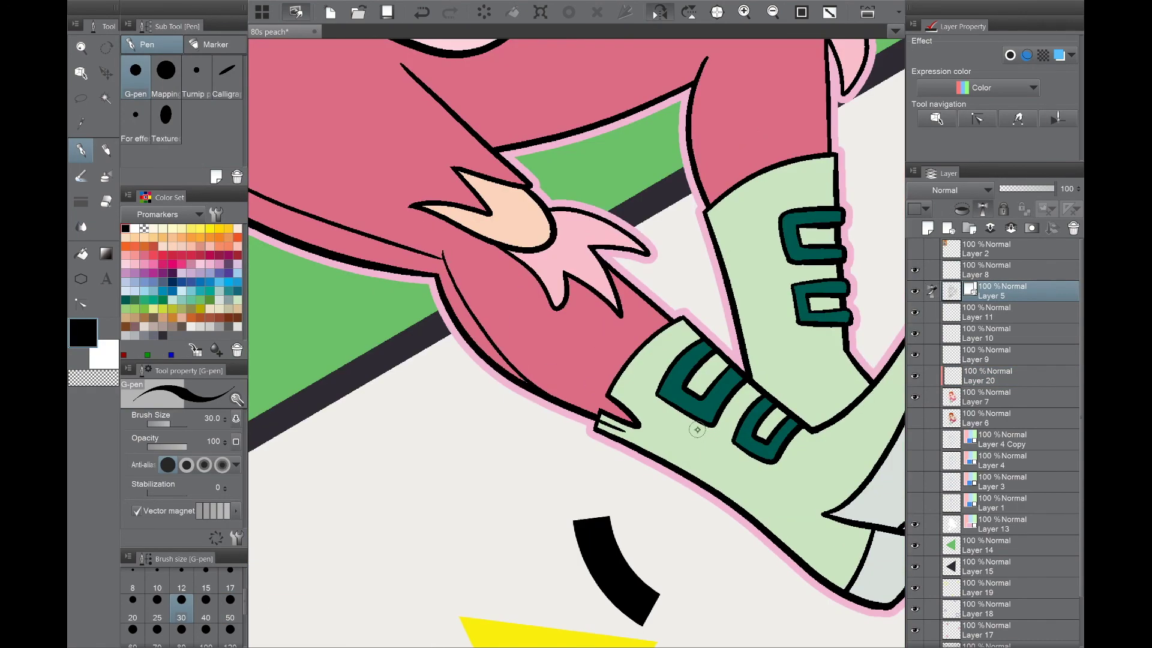
{"action": "key", "text": "h"}
{"action": "mouse_move", "coordinate": [743, 407]}
{"action": "left_mouse_down"}
{"action": "mouse_move", "coordinate": [719, 450]}
{"action": "mouse_move", "coordinate": [654, 511]}
{"action": "left_mouse_up"}
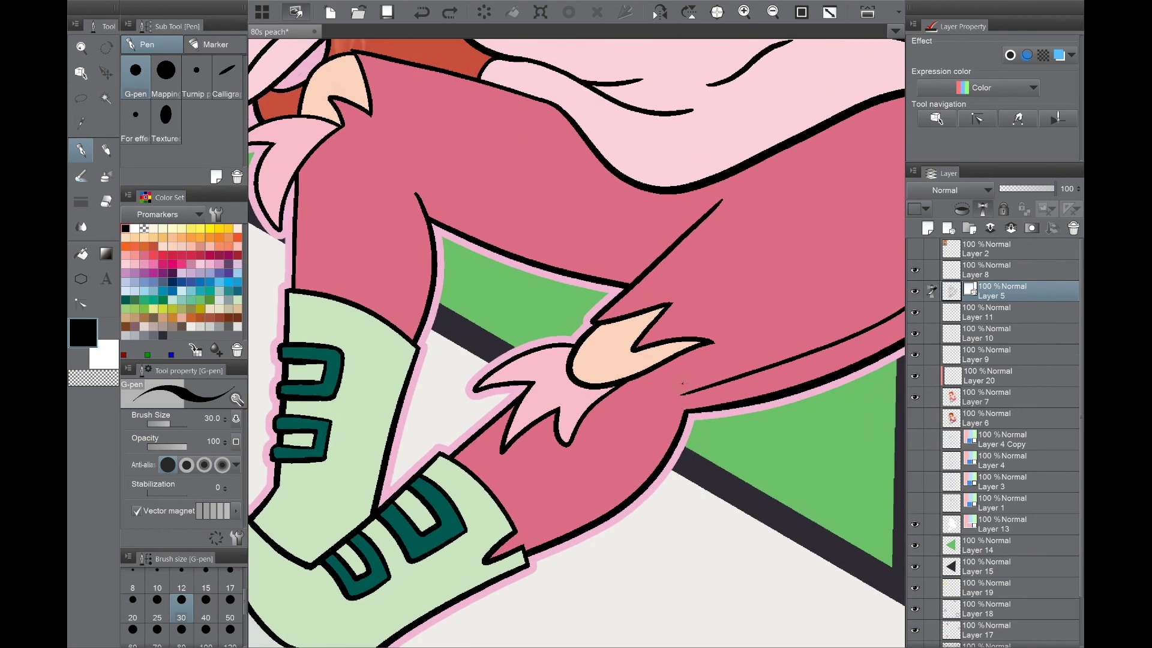
{"action": "key", "text": "e"}
{"action": "left_click_drag", "start_coordinate": [713, 450], "coordinate": [609, 424]}
{"action": "key", "text": "h"}
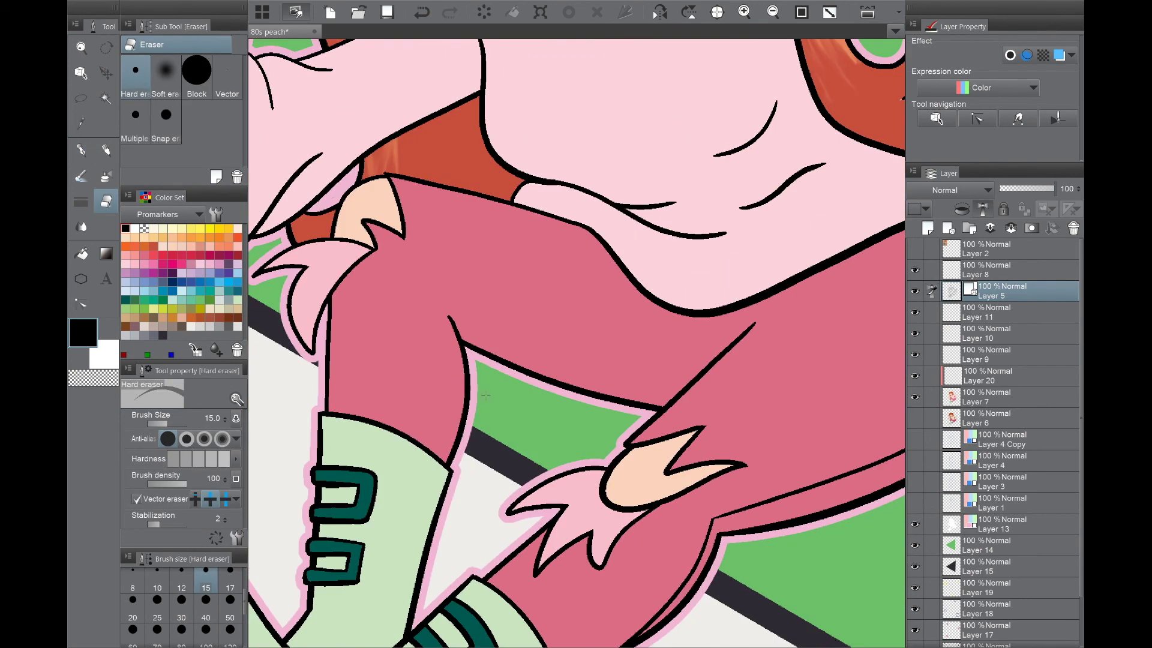
Step: Draw matching seam lines along the other leg's thigh and calf and trim their overshooting ends
{"action": "key", "text": "p"}
{"action": "key", "text": "h"}
{"action": "key", "text": "e"}
{"action": "key", "text": "ctrl+z"}
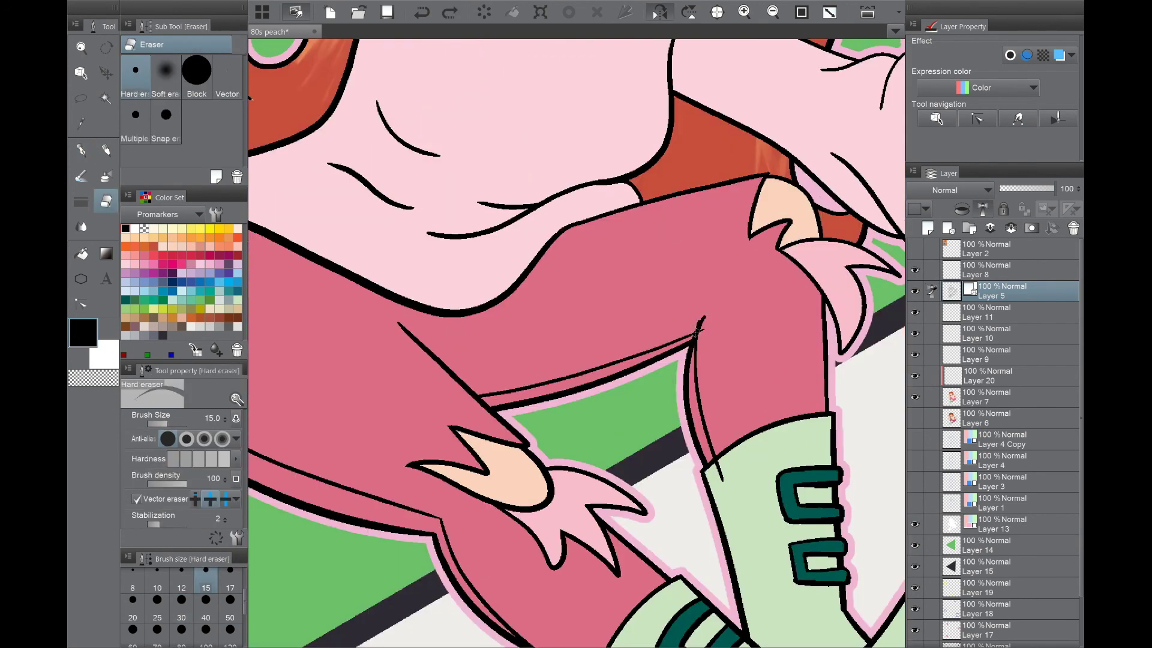
{"action": "left_click_drag", "start_coordinate": [775, 544], "coordinate": [661, 427]}
{"action": "key", "text": "h"}
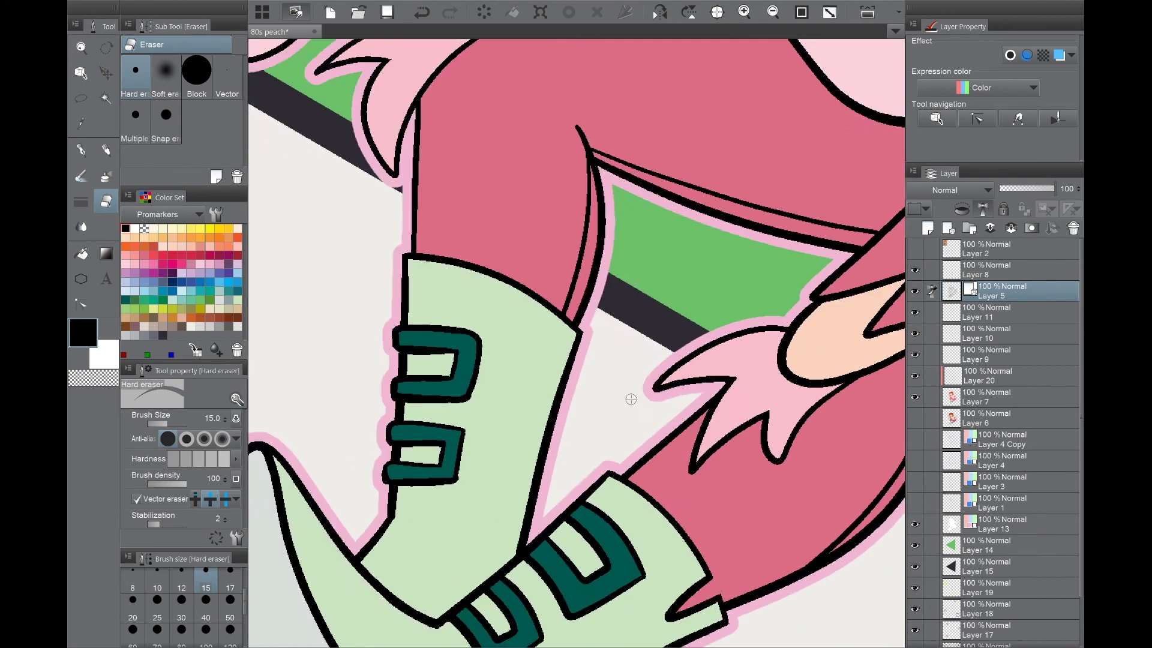
Step: Draw a V-shaped notch in the cuff of the upright leg's boot and erase the cuff line across its opening
{"action": "scroll", "coordinate": [624, 372], "scroll_direction": "up", "scroll_amount": 3}
{"action": "key", "text": "p"}
{"action": "key", "text": "ctrl+z"}
{"action": "mouse_move", "coordinate": [558, 277]}
{"action": "left_mouse_down"}
{"action": "mouse_move", "coordinate": [624, 324]}
{"action": "mouse_move", "coordinate": [600, 321]}
{"action": "left_mouse_up"}
{"action": "key", "text": "e"}
{"action": "key", "text": "ctrl+z"}
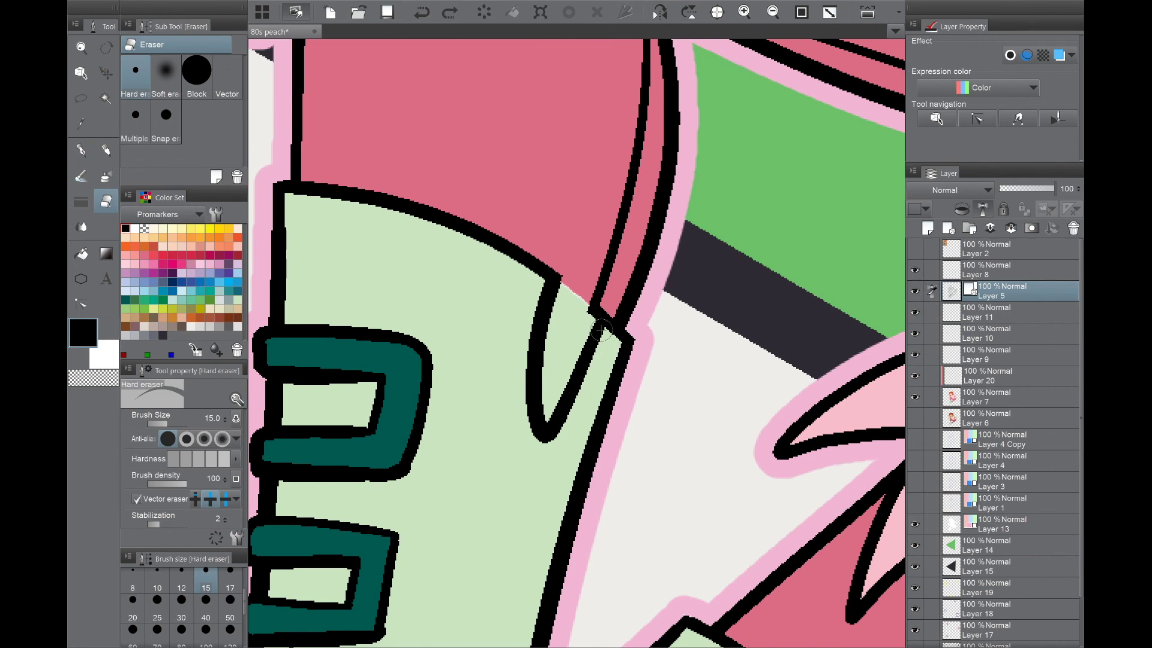
{"action": "key", "text": "p"}
{"action": "left_click_drag", "start_coordinate": [600, 312], "coordinate": [564, 378]}
{"action": "key", "text": "ctrl+z"}
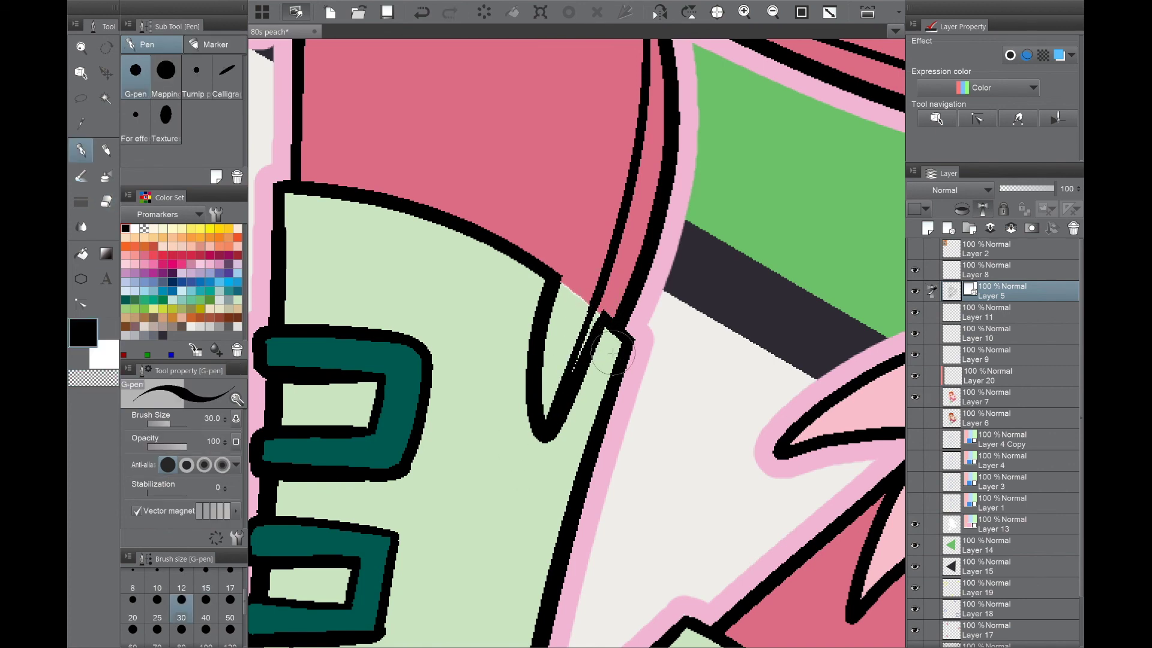
Step: Fill the boot notch with the pants' pink on the flat-colour layer, Layer 7
{"action": "left_click", "coordinate": [612, 354], "text": "ctrl+shift"}
{"action": "left_click", "coordinate": [606, 261], "text": "alt"}
{"action": "left_click_drag", "start_coordinate": [582, 300], "coordinate": [543, 414]}
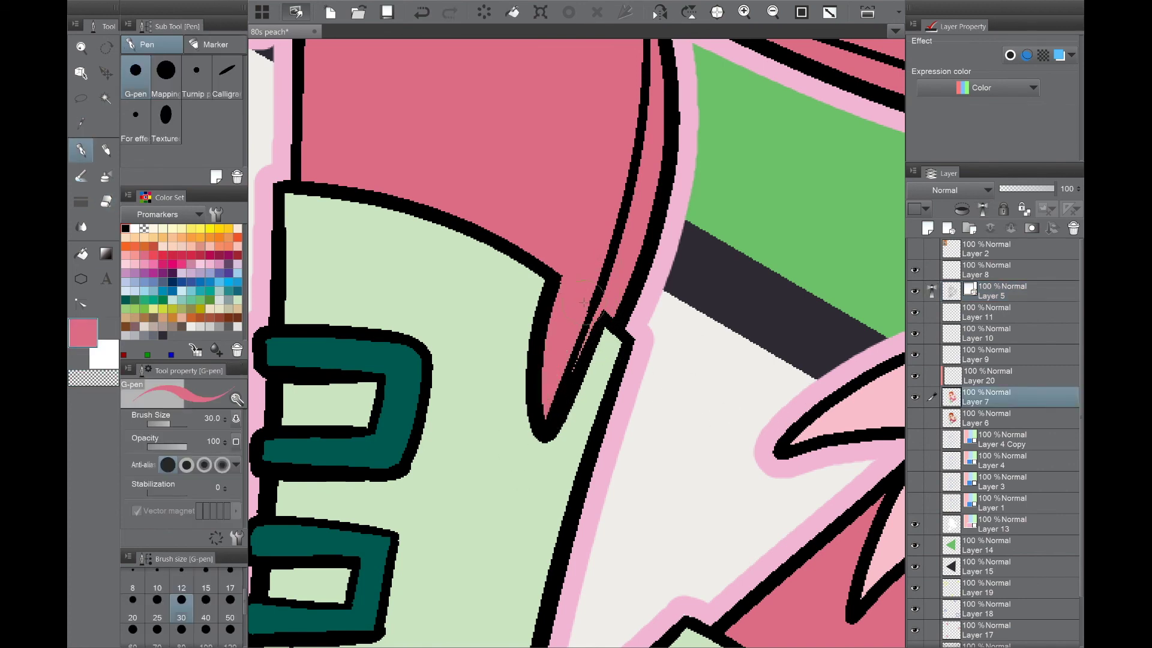
Step: Return to black on line-art Layer 5 and thicken the boot notch's outline where the seam line meets it
{"action": "scroll", "coordinate": [725, 458], "scroll_direction": "down", "scroll_amount": 5}
{"action": "key", "text": "h"}
{"action": "left_click", "coordinate": [316, 355], "text": "ctrl+shift"}
{"action": "left_click", "coordinate": [316, 355], "text": "alt"}
{"action": "key", "text": "h"}
{"action": "scroll", "coordinate": [647, 409], "scroll_direction": "up", "scroll_amount": 4}
{"action": "scroll", "coordinate": [647, 409], "scroll_direction": "up", "scroll_amount": 1}
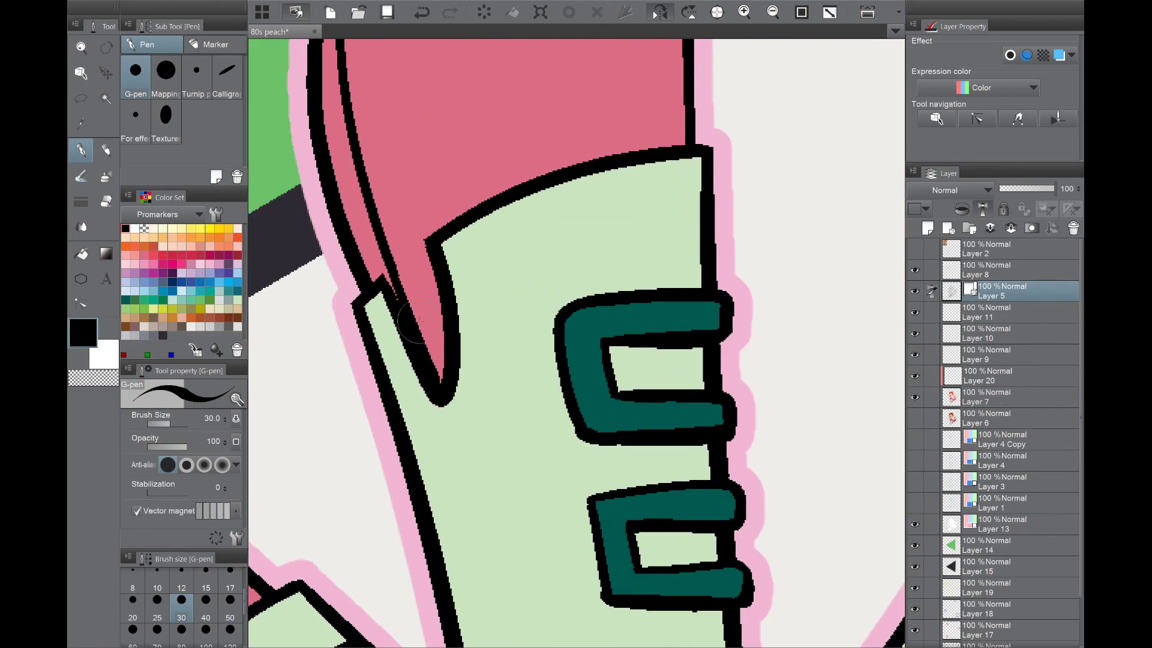
{"action": "scroll", "coordinate": [646, 409], "scroll_direction": "down", "scroll_amount": 6}
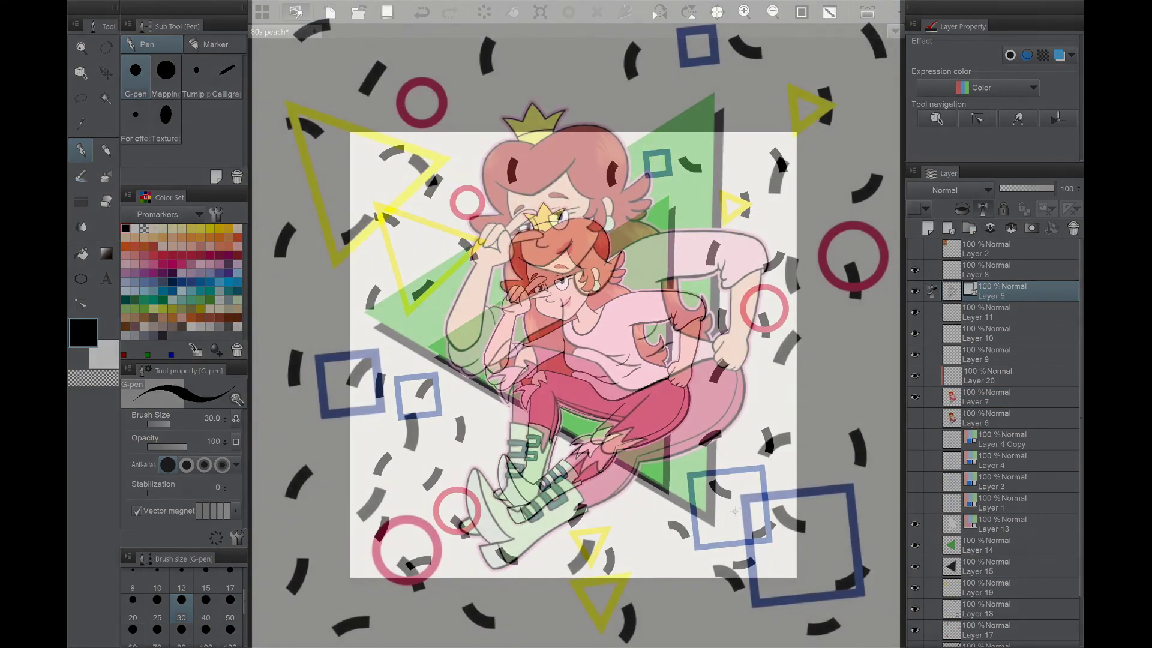